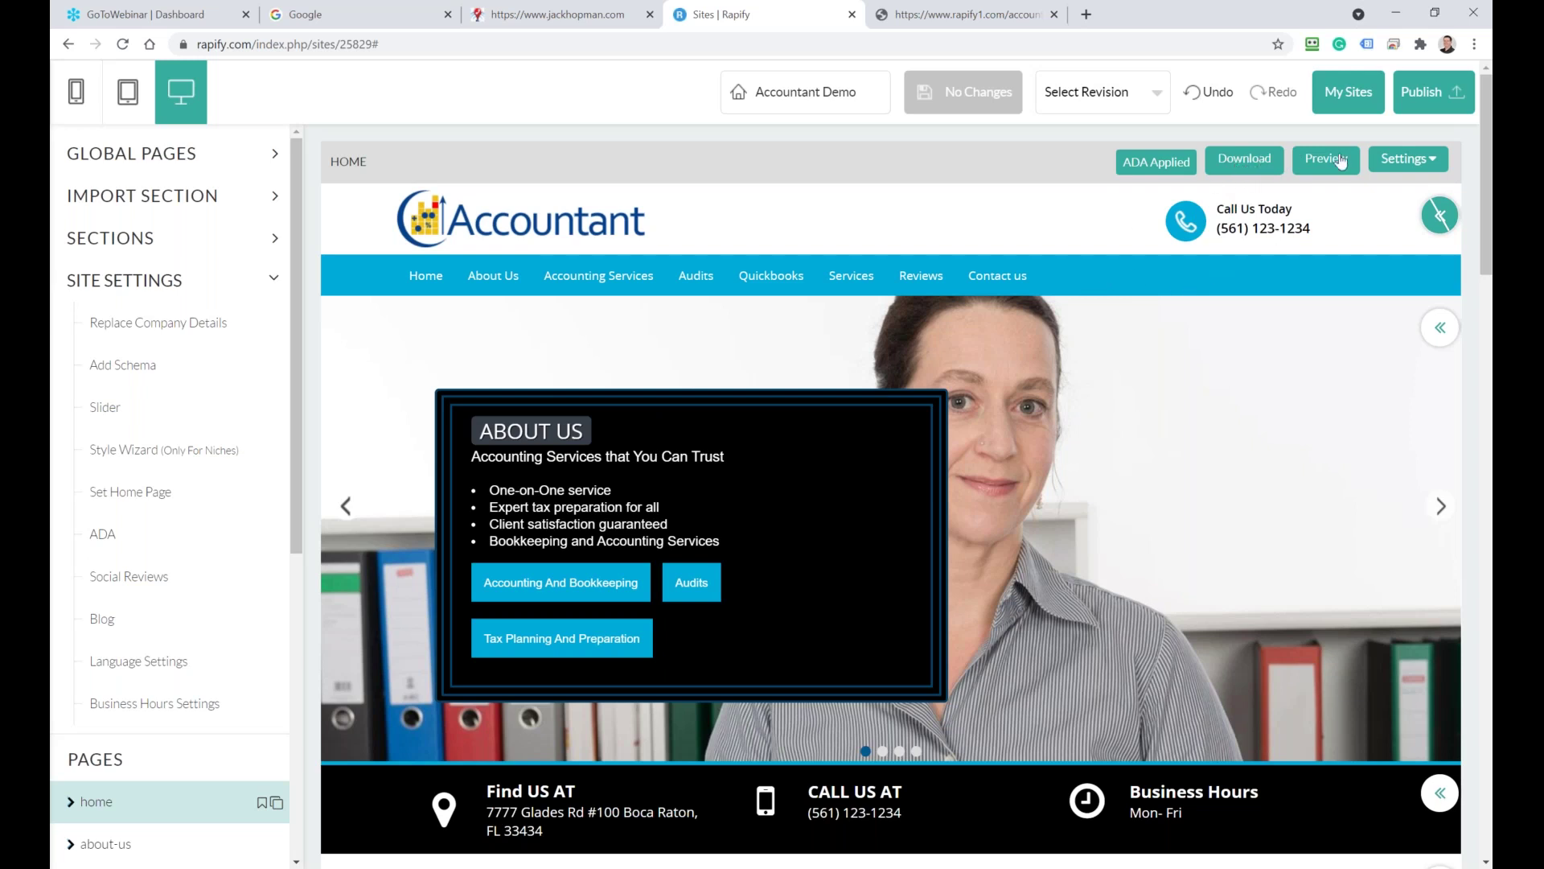
Review the site's publishing types, looking through the Hosting, cPanel, FTP, WPGateway and Rapify options, and close the publishing details
click(1436, 91)
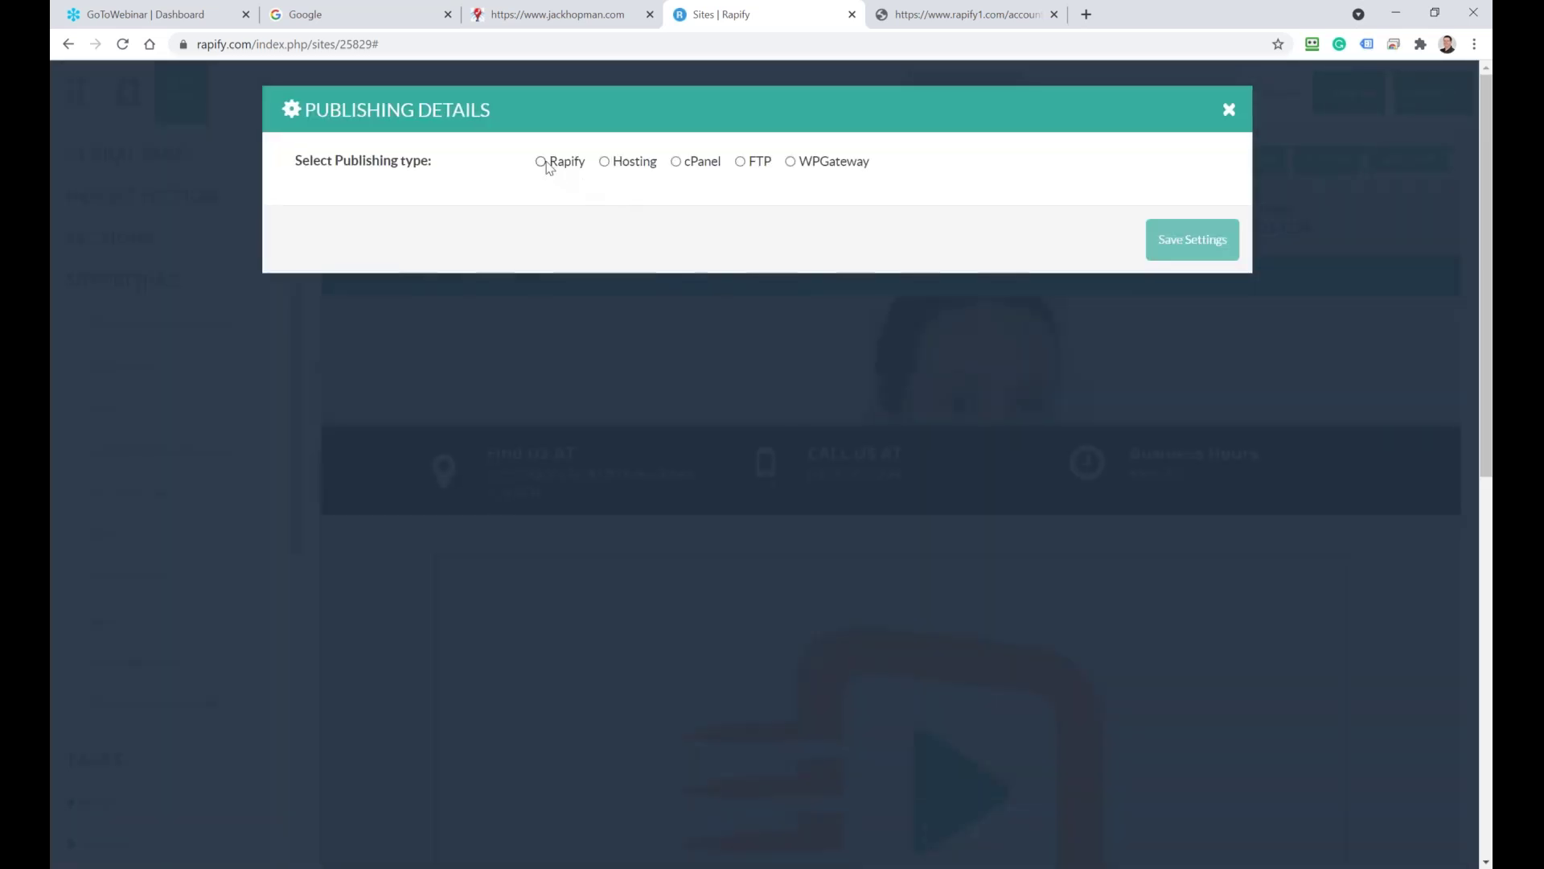
click(605, 163)
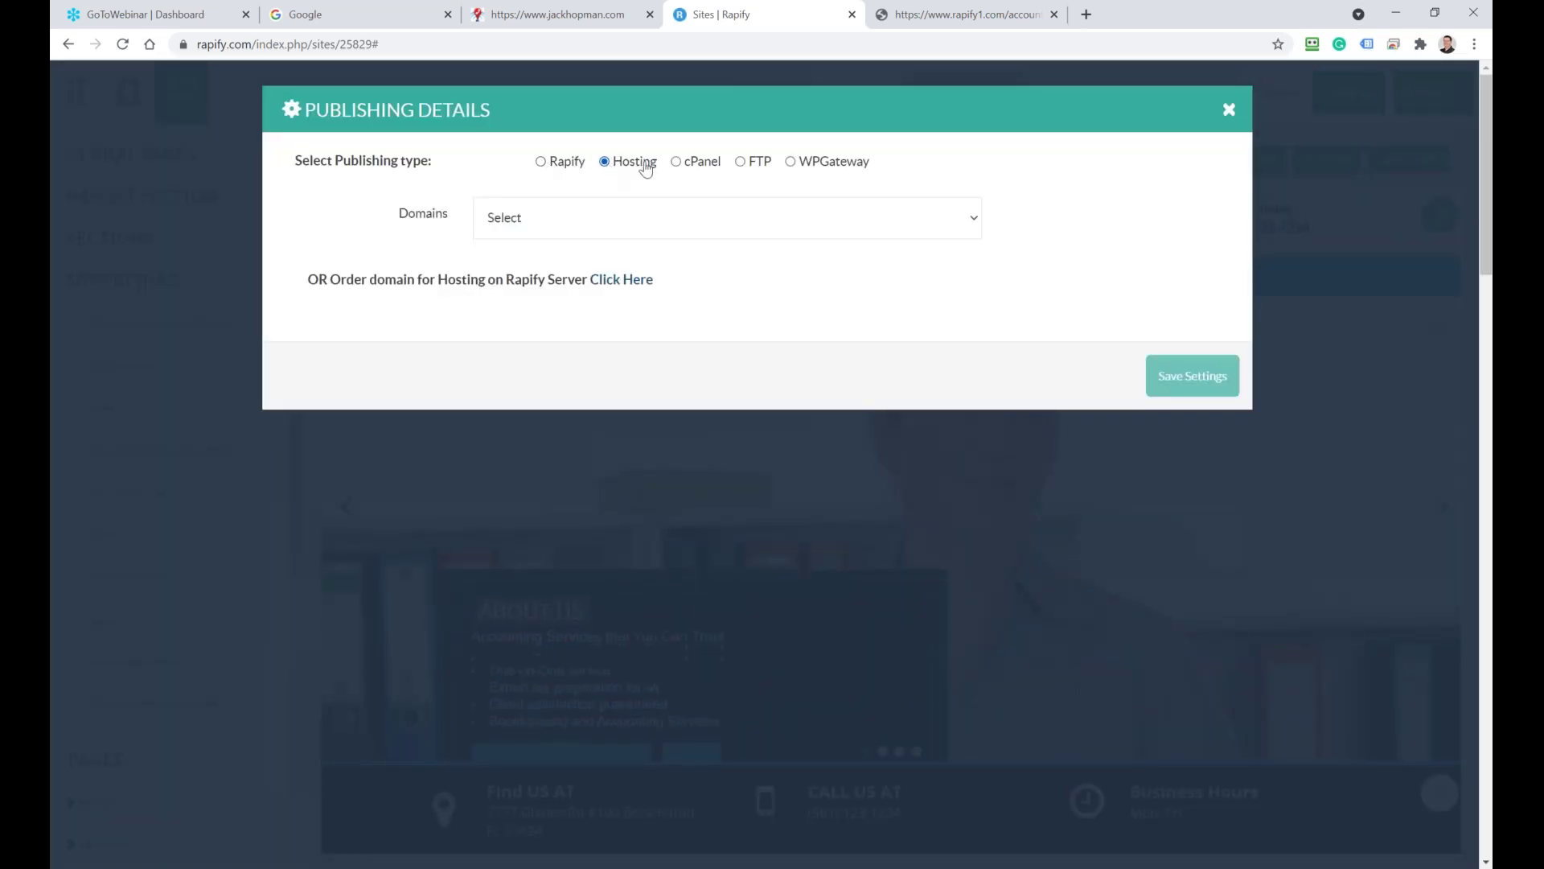
click(676, 163)
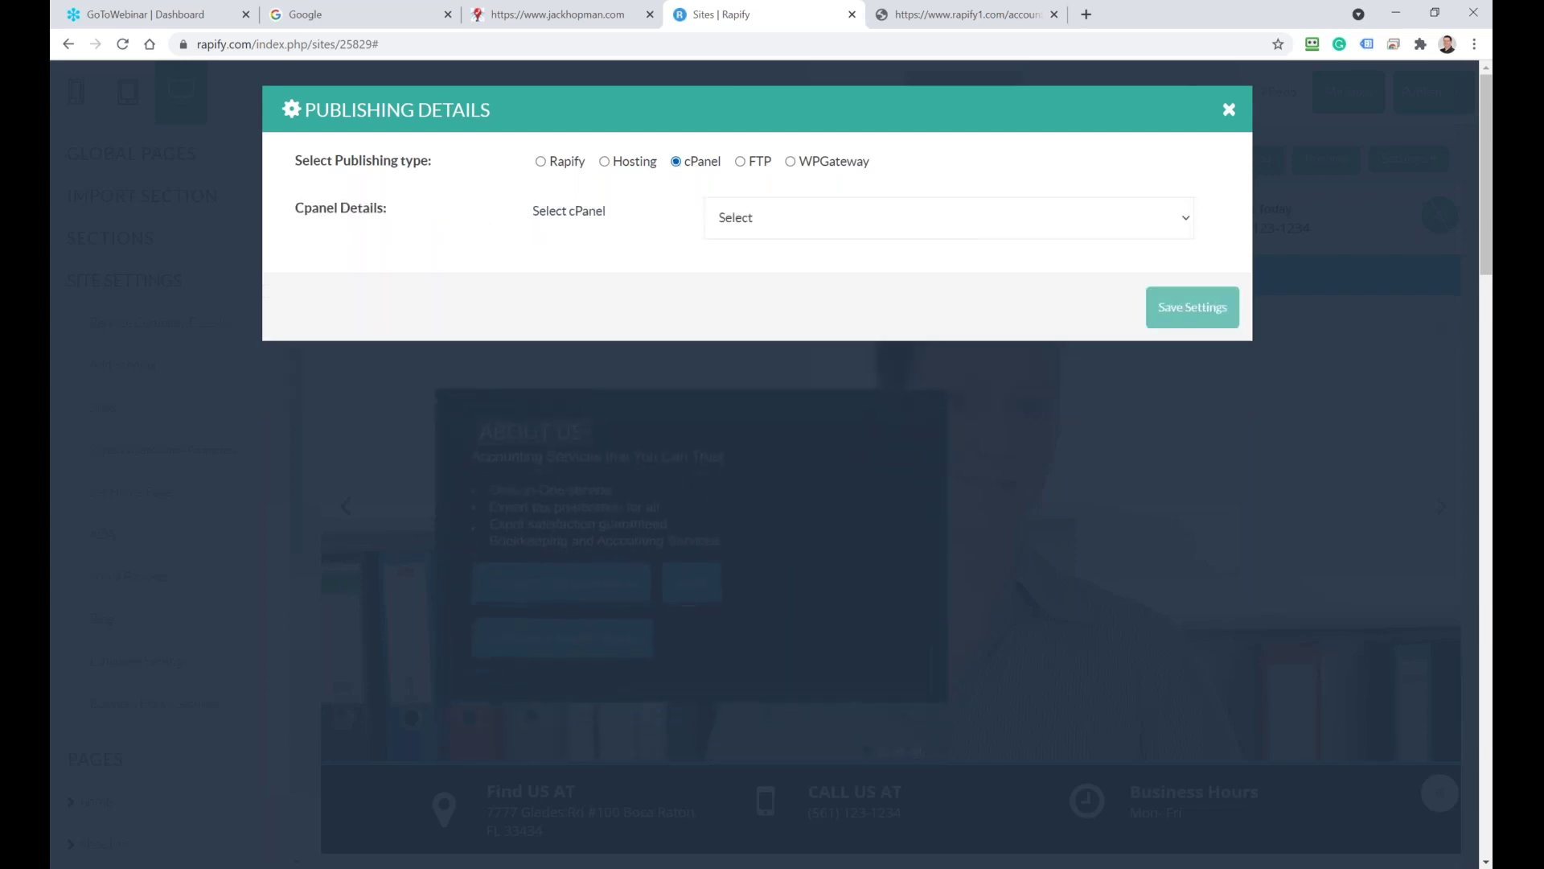
click(741, 162)
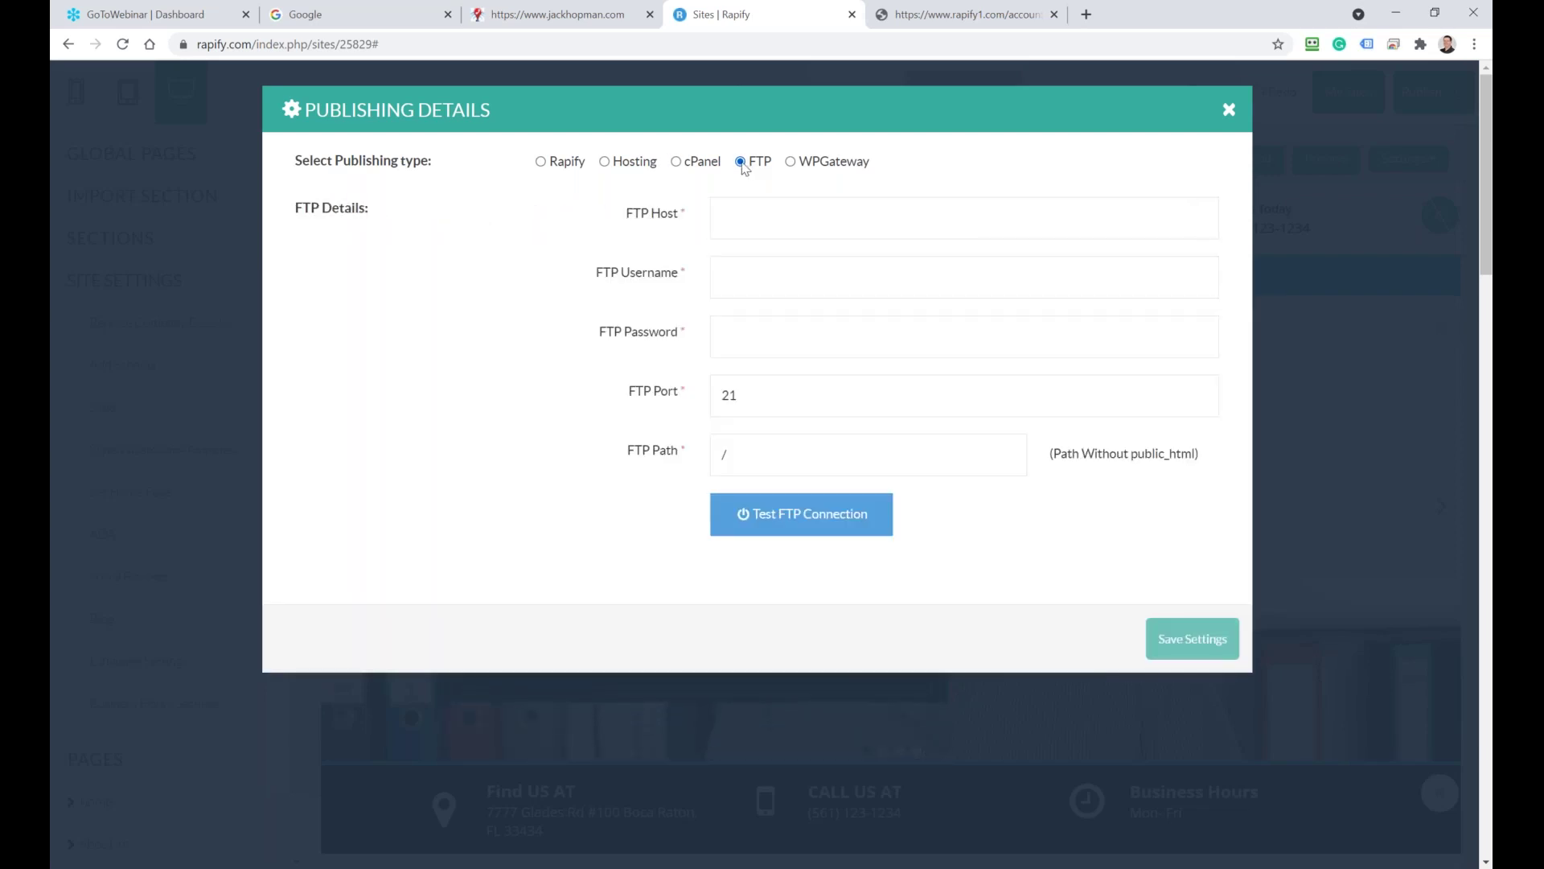
click(793, 164)
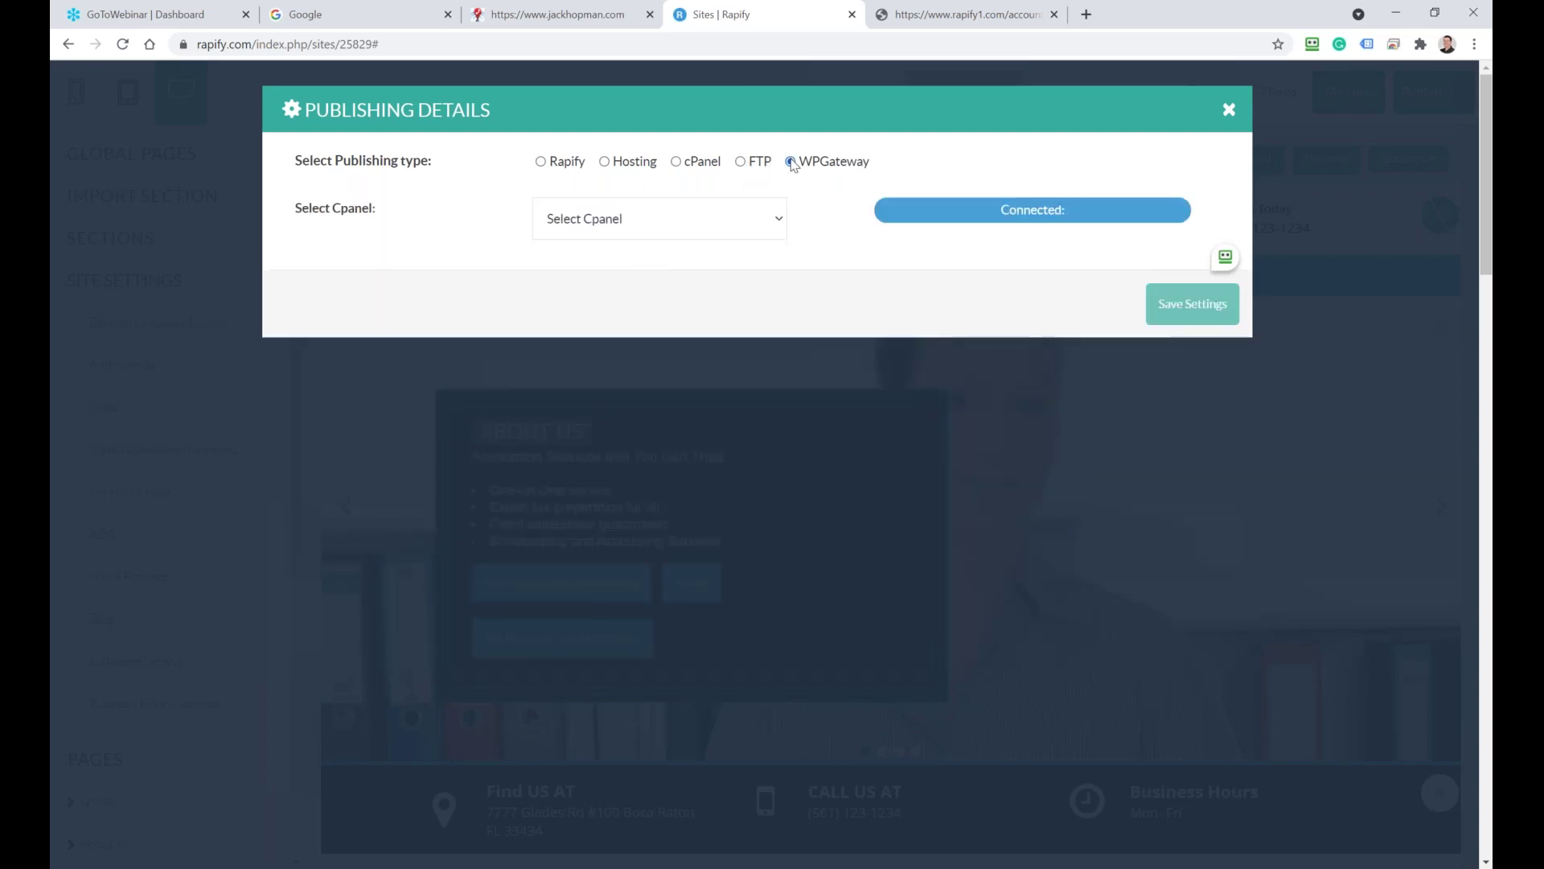
click(542, 162)
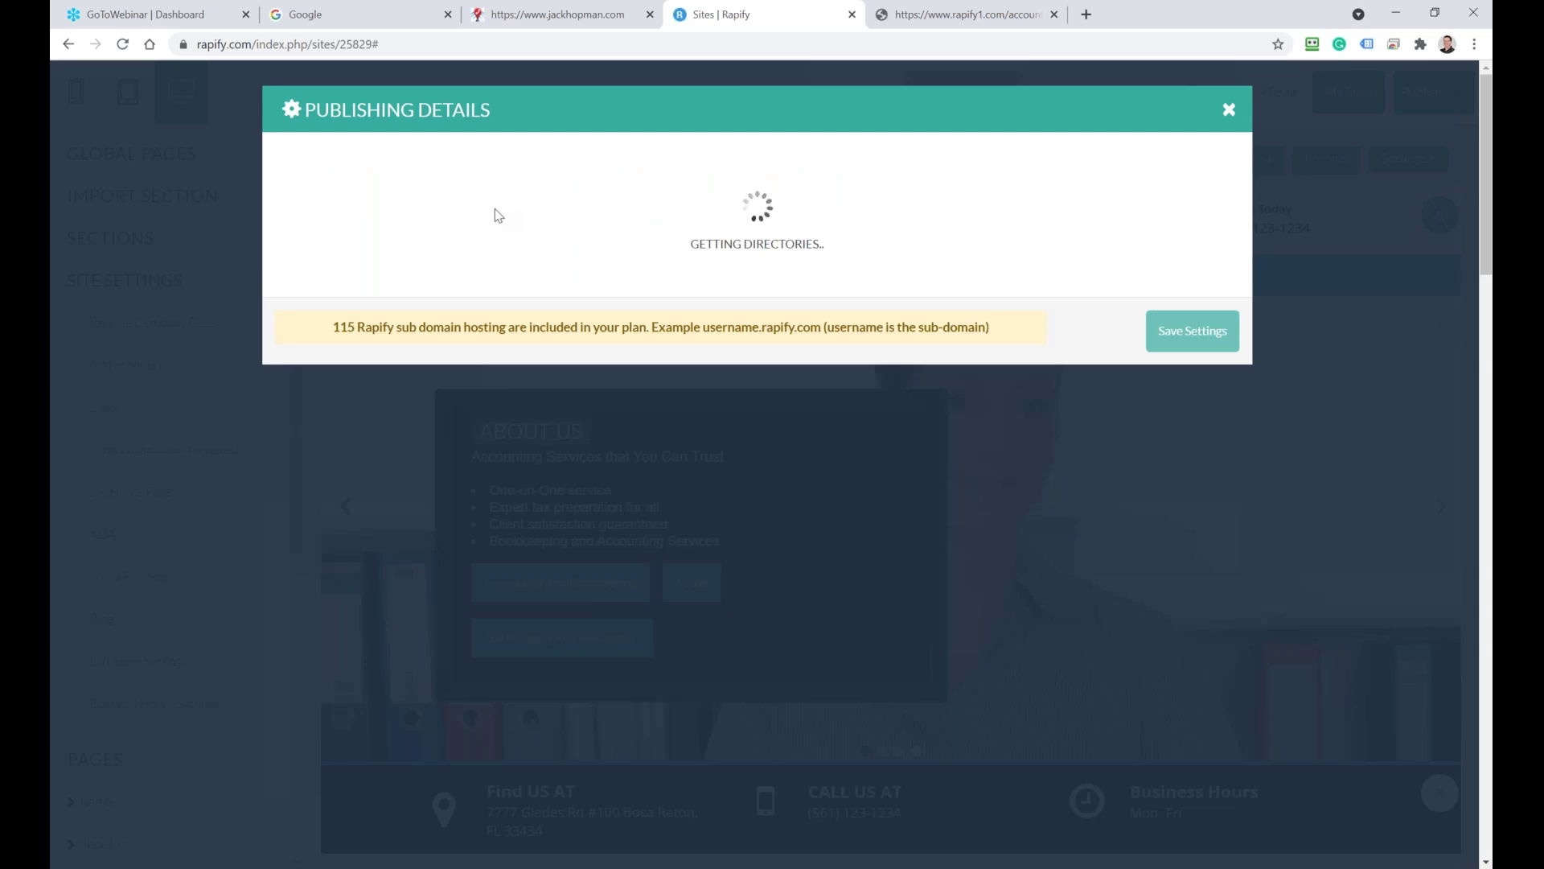
click(1228, 111)
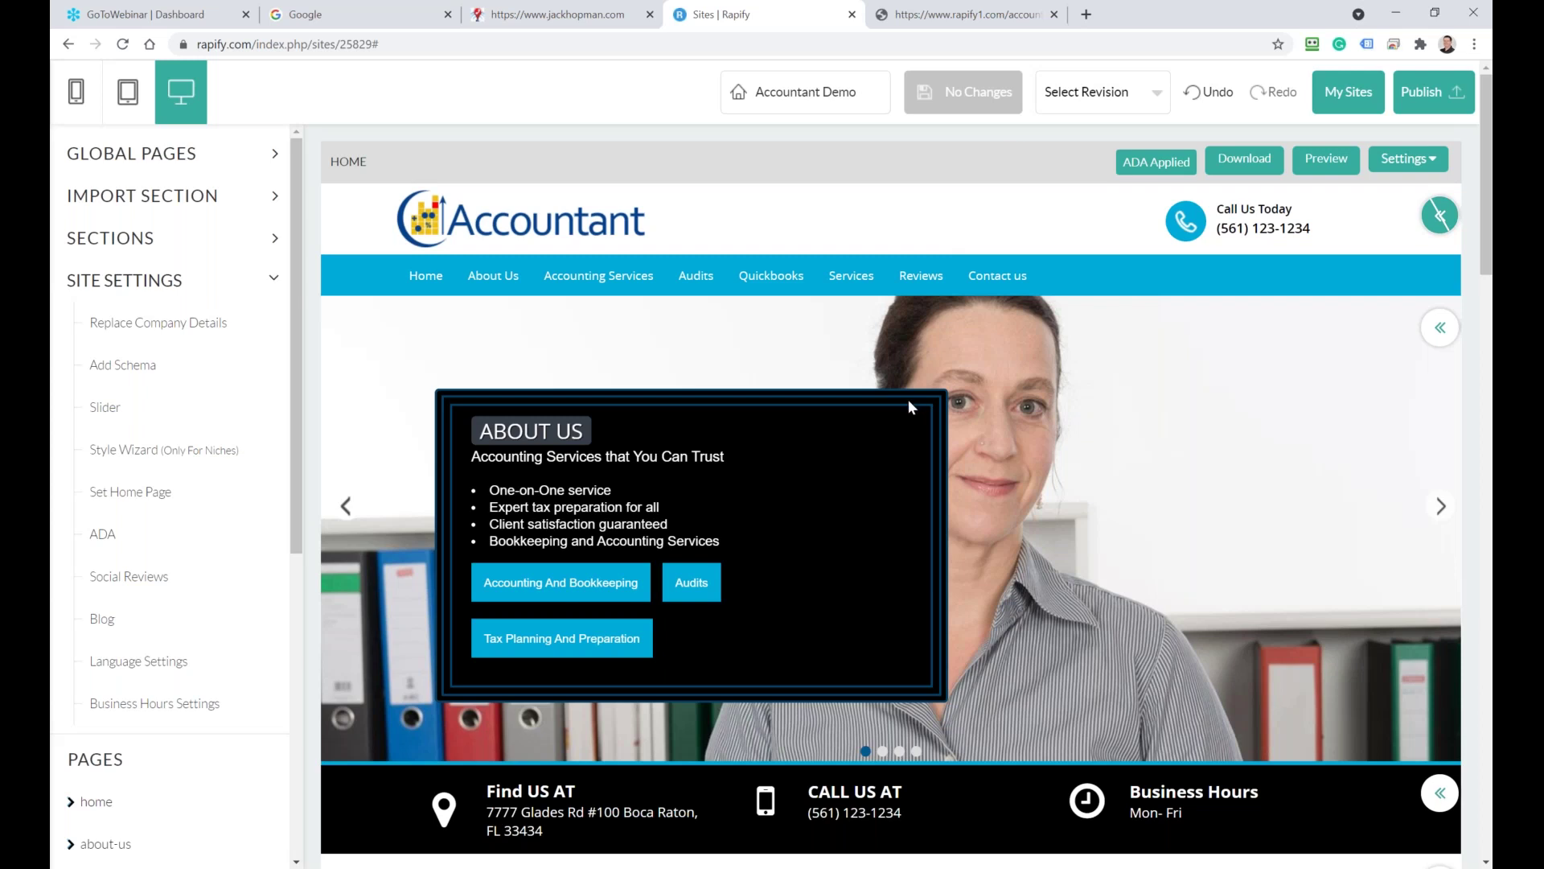
Open the Bizcalendar login page in a new browser tab and sign in, filling the e-mail and password fields from the saved Optimlabtest login
scroll(909, 402, down, 10)
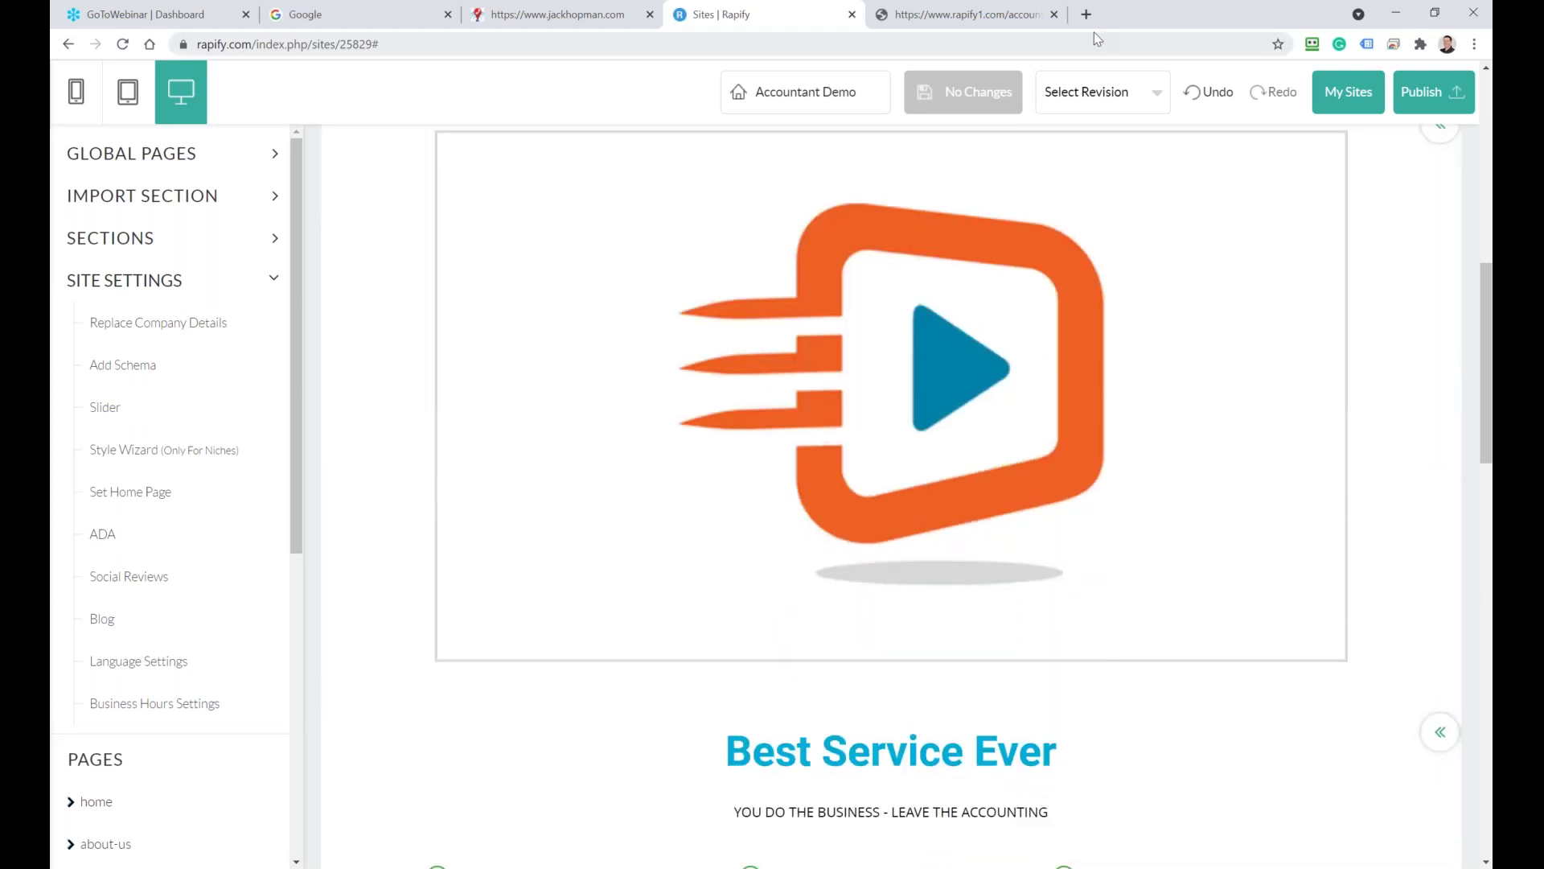
click(1086, 14)
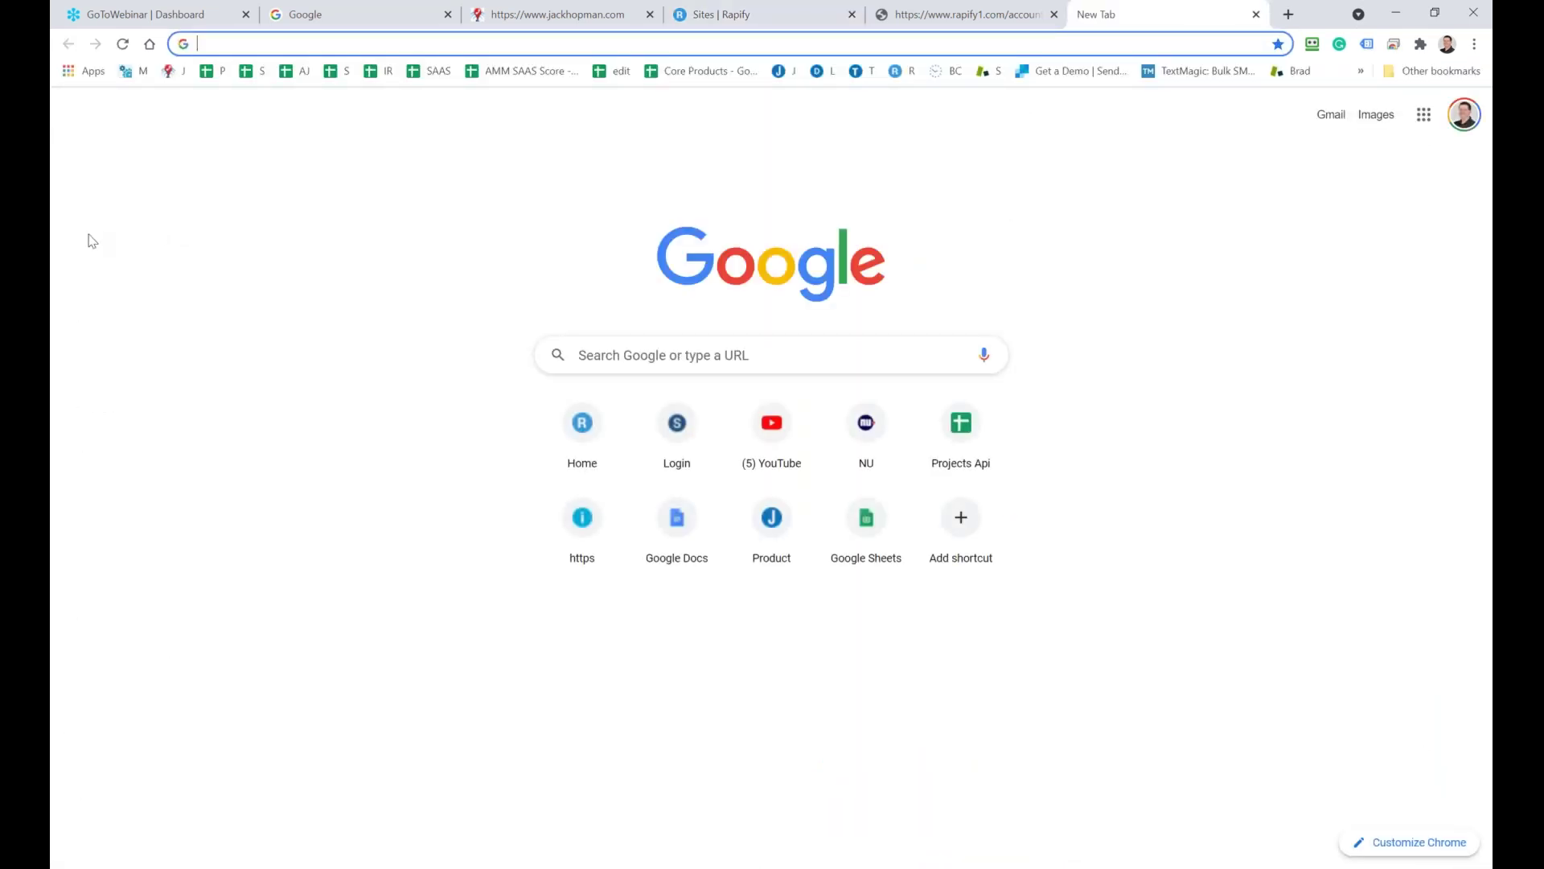
text(bi)
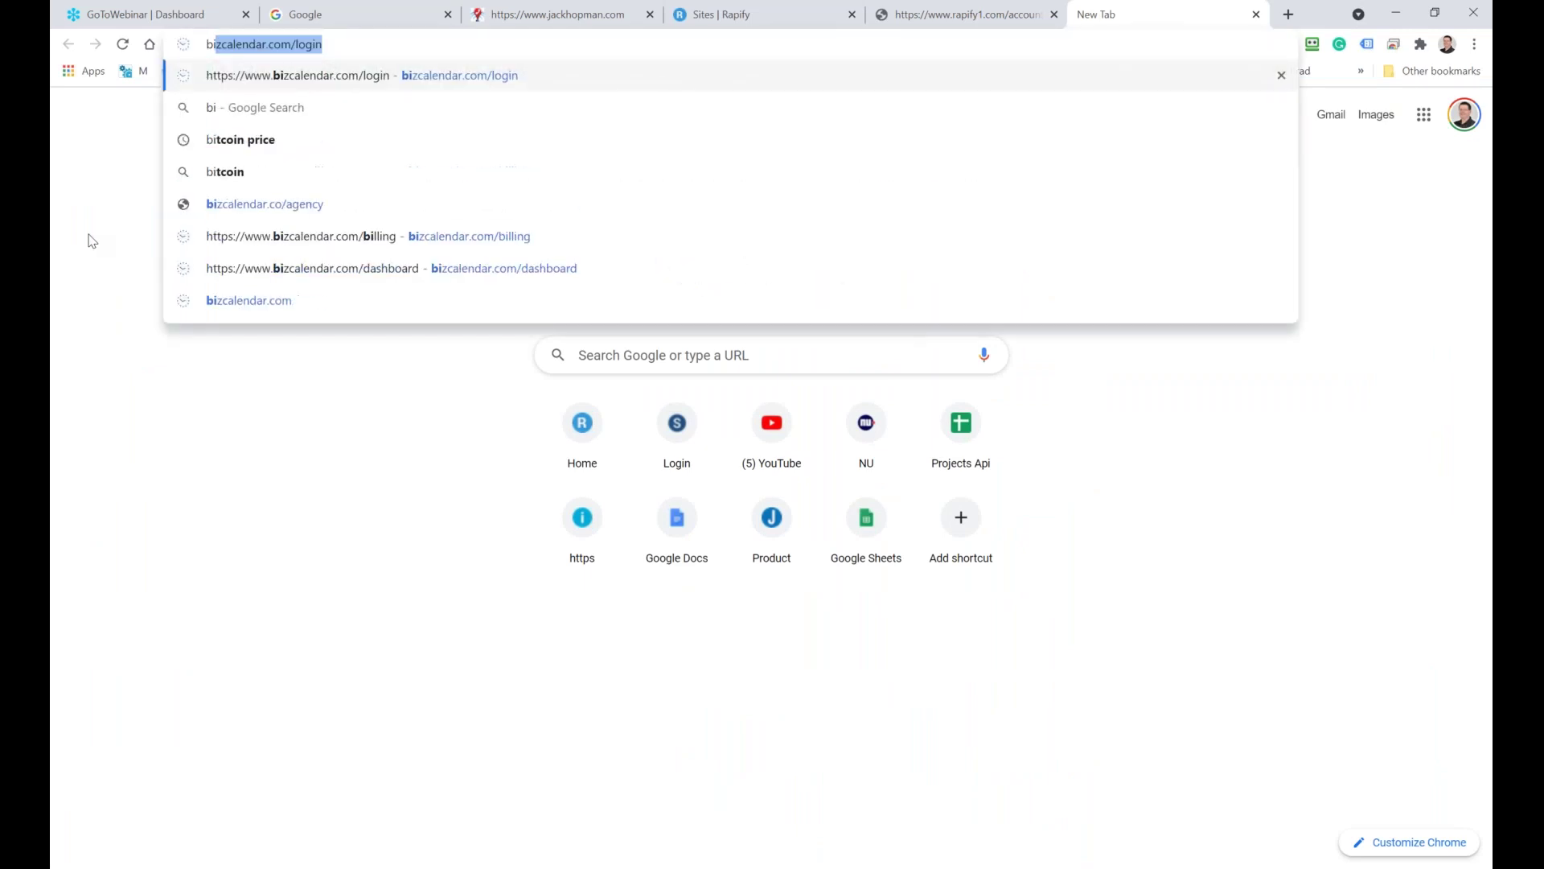
key(Return)
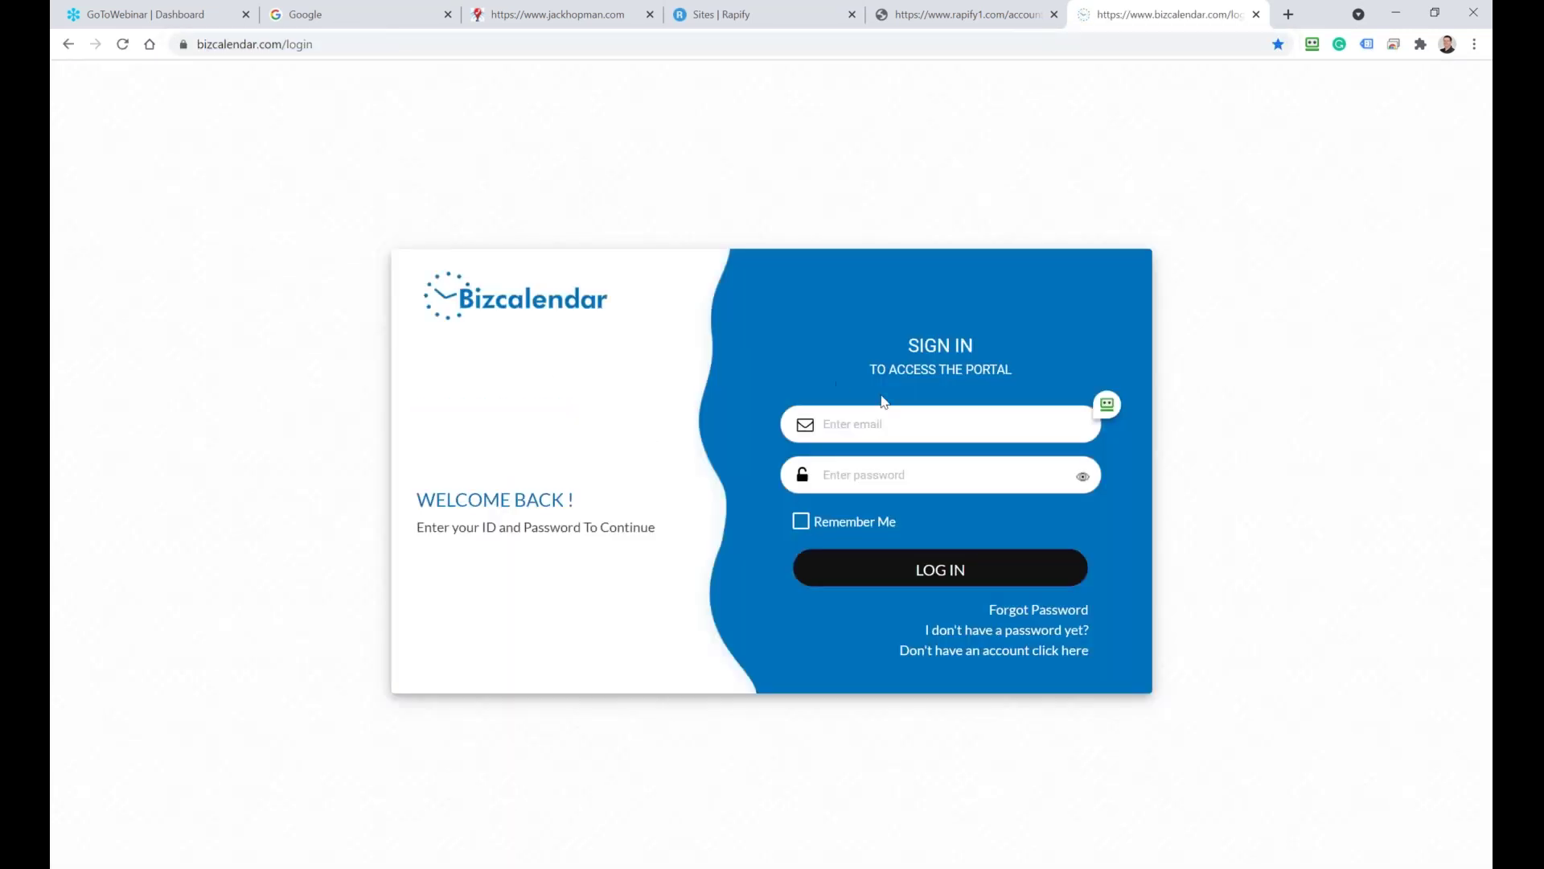
click(1074, 414)
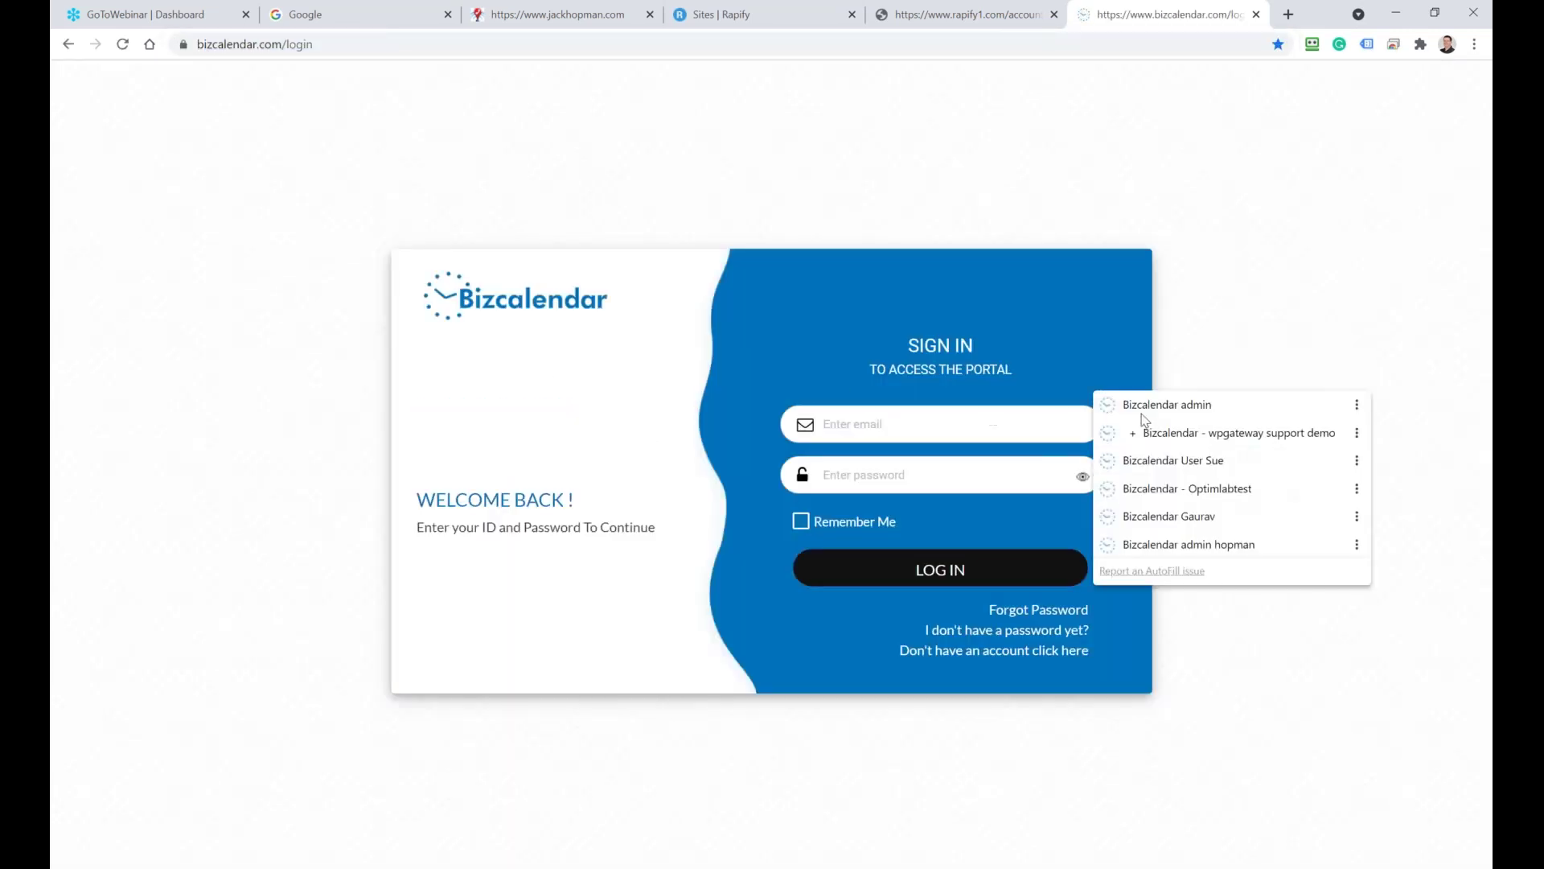
click(1155, 488)
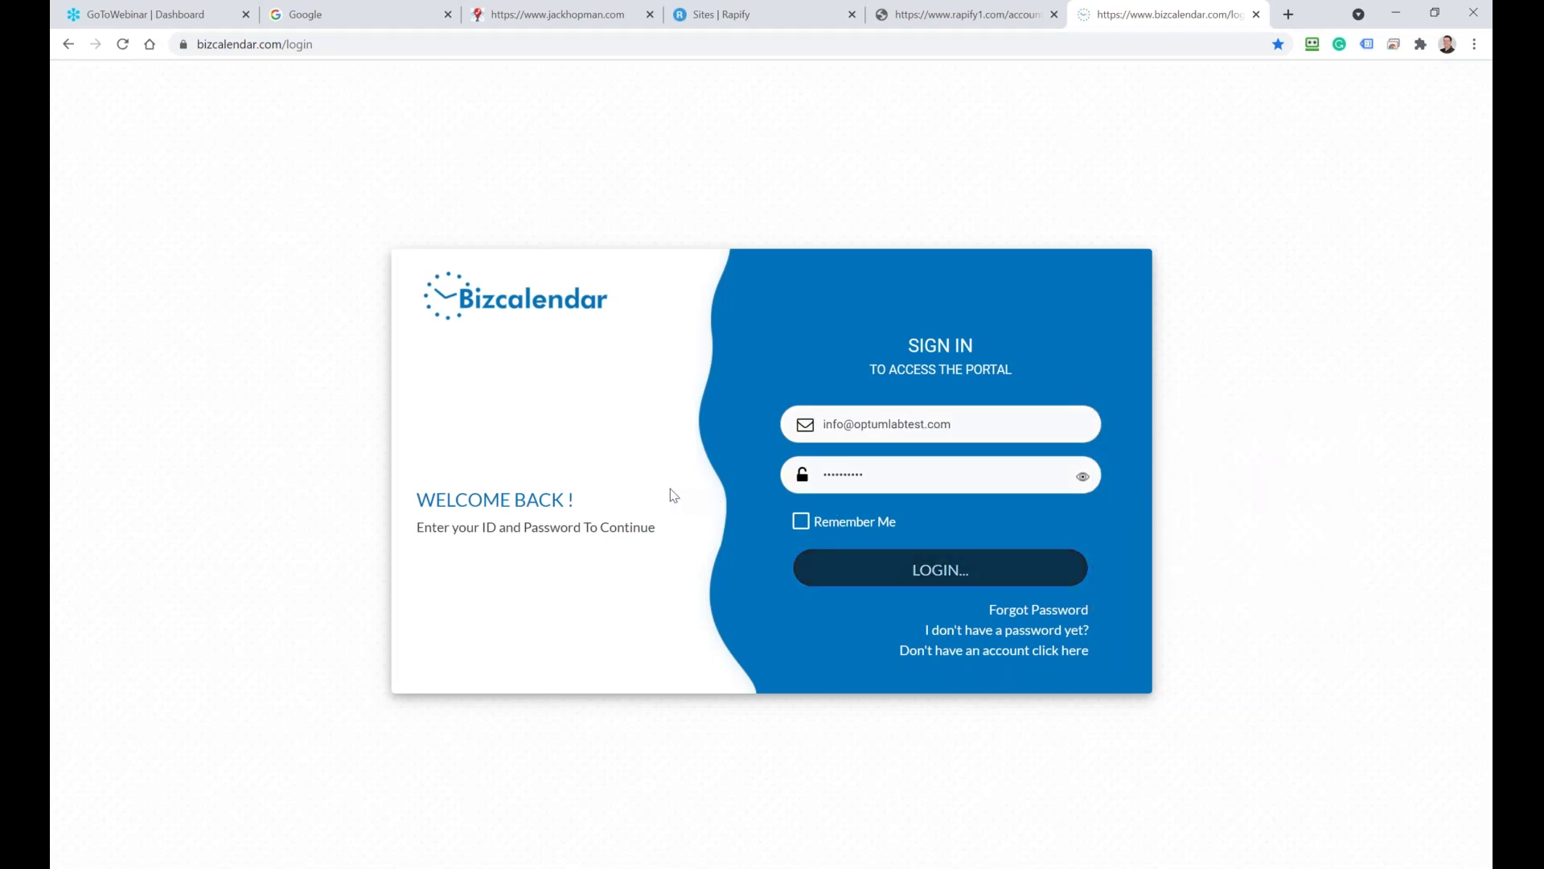
click(917, 569)
Open the booking page of the Lab Test OLT - Houston service from the services list and copy its web address
click(118, 221)
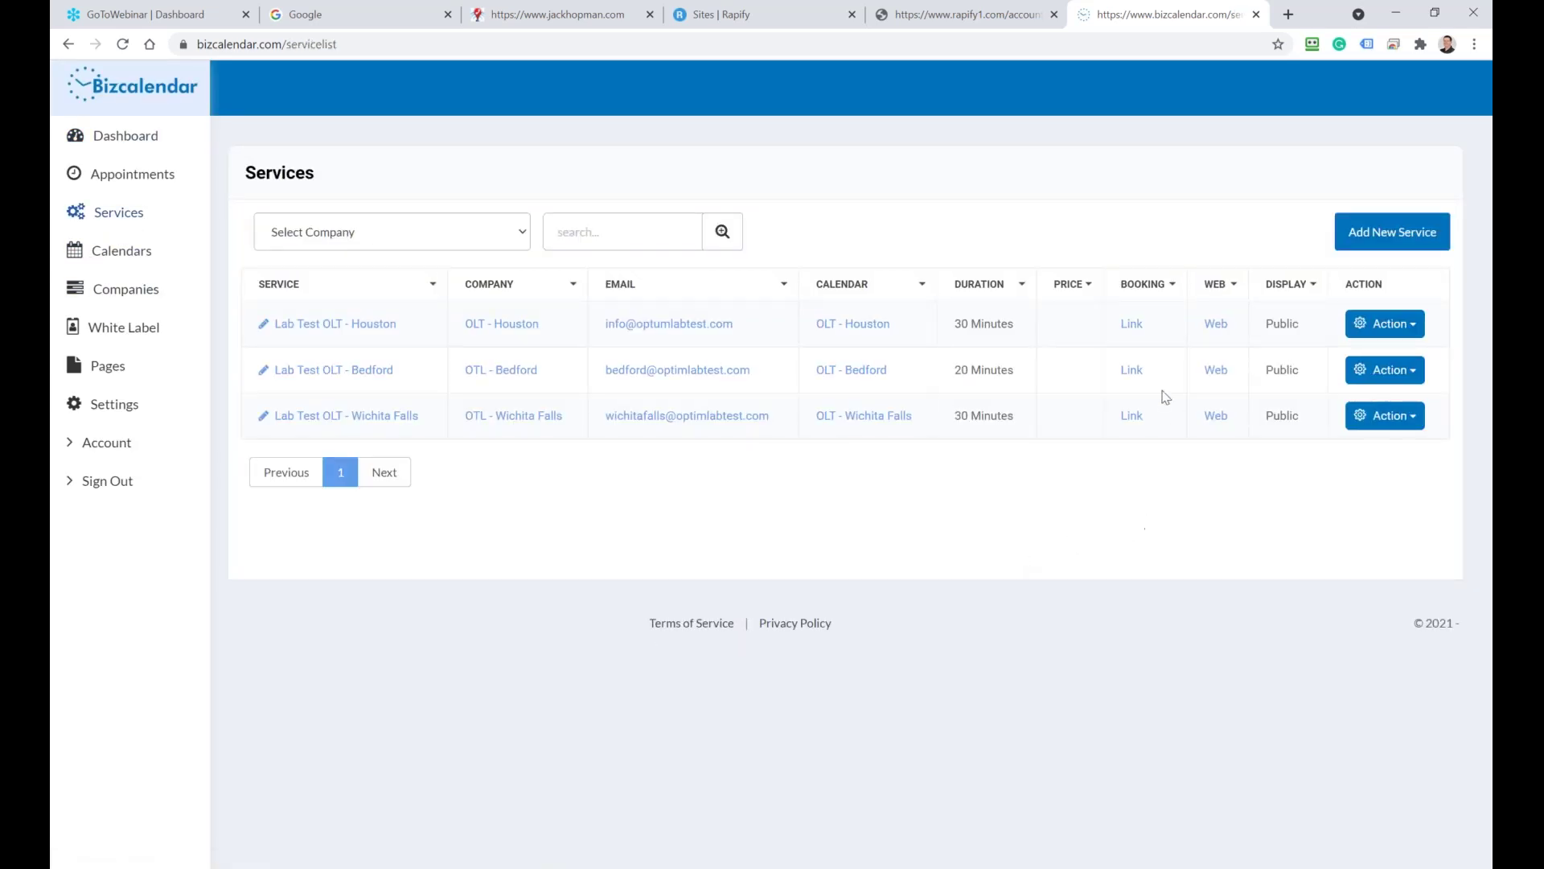
click(1132, 323)
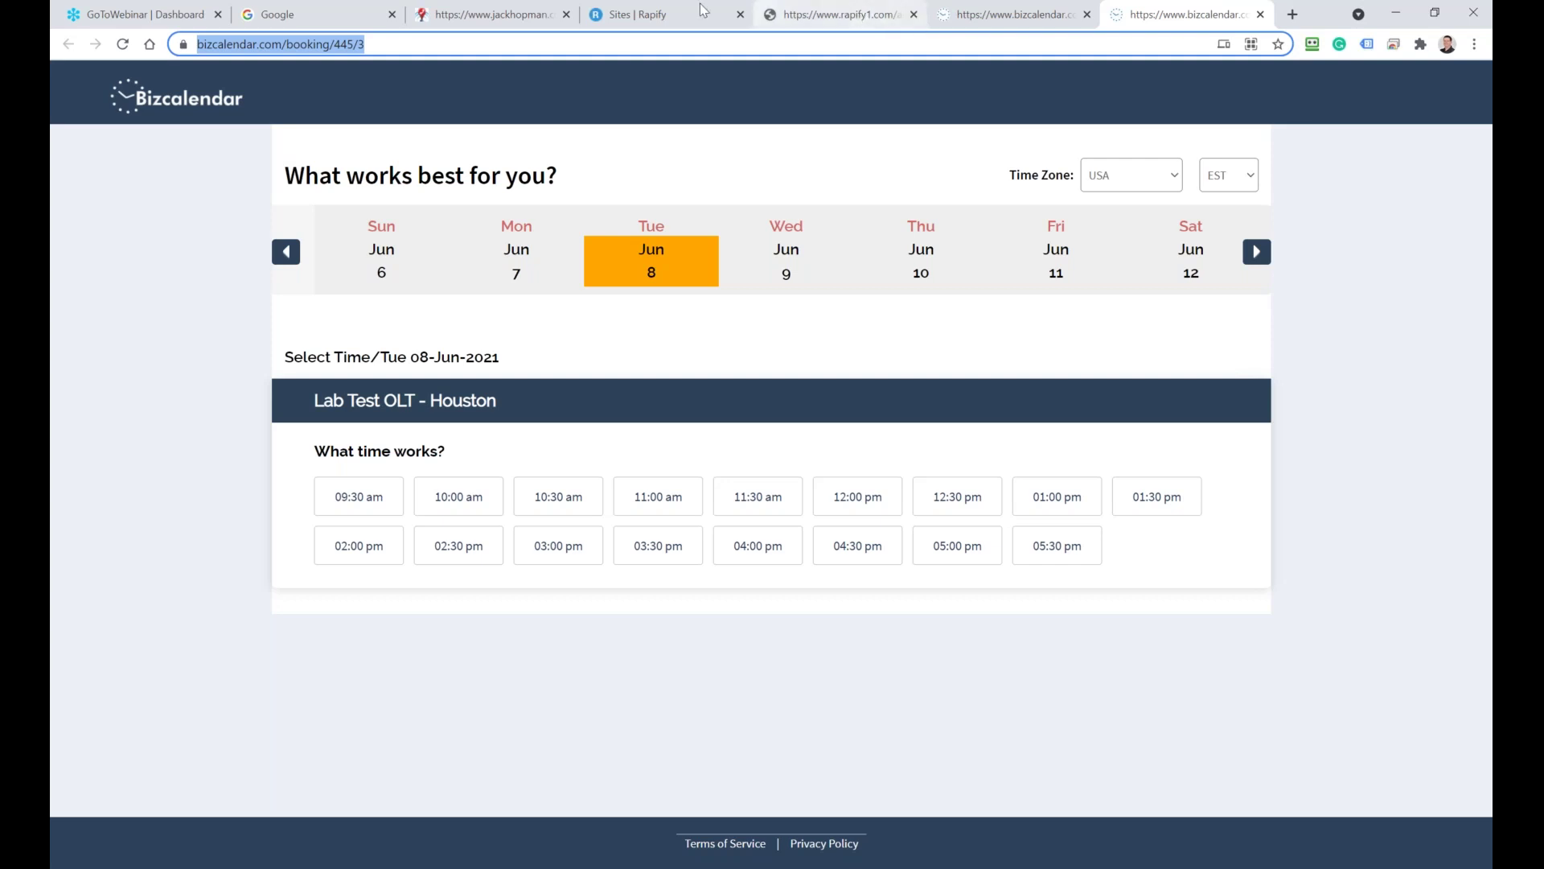
Switch back to the Rapify site editor and add a Button element below the video section on the home page
click(663, 14)
scroll(711, 473, down, 15)
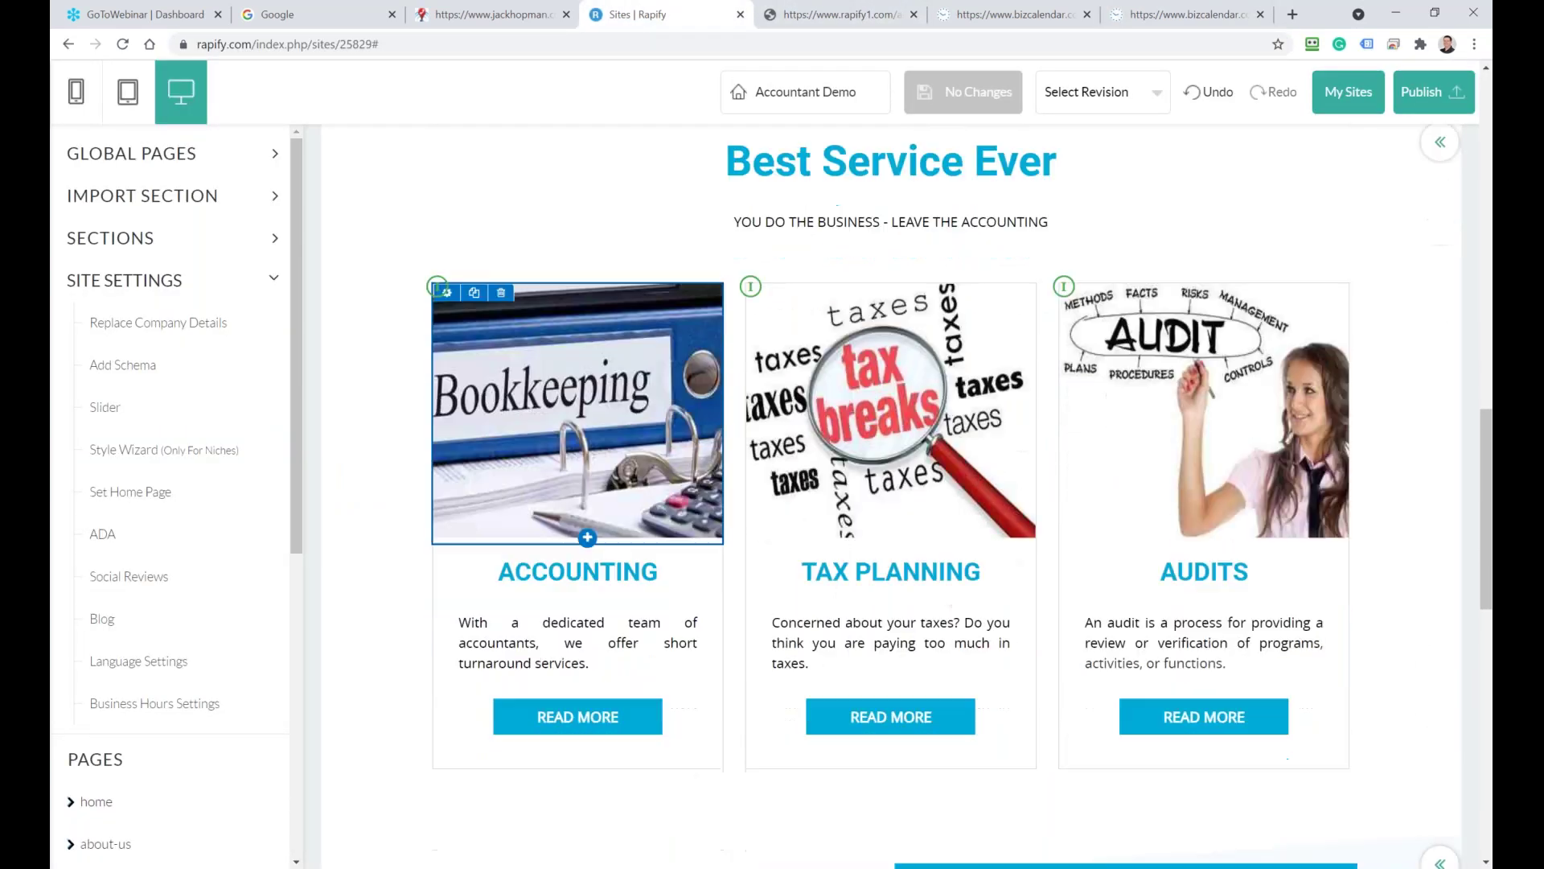
scroll(884, 483, down, 3)
scroll(885, 482, up, 5)
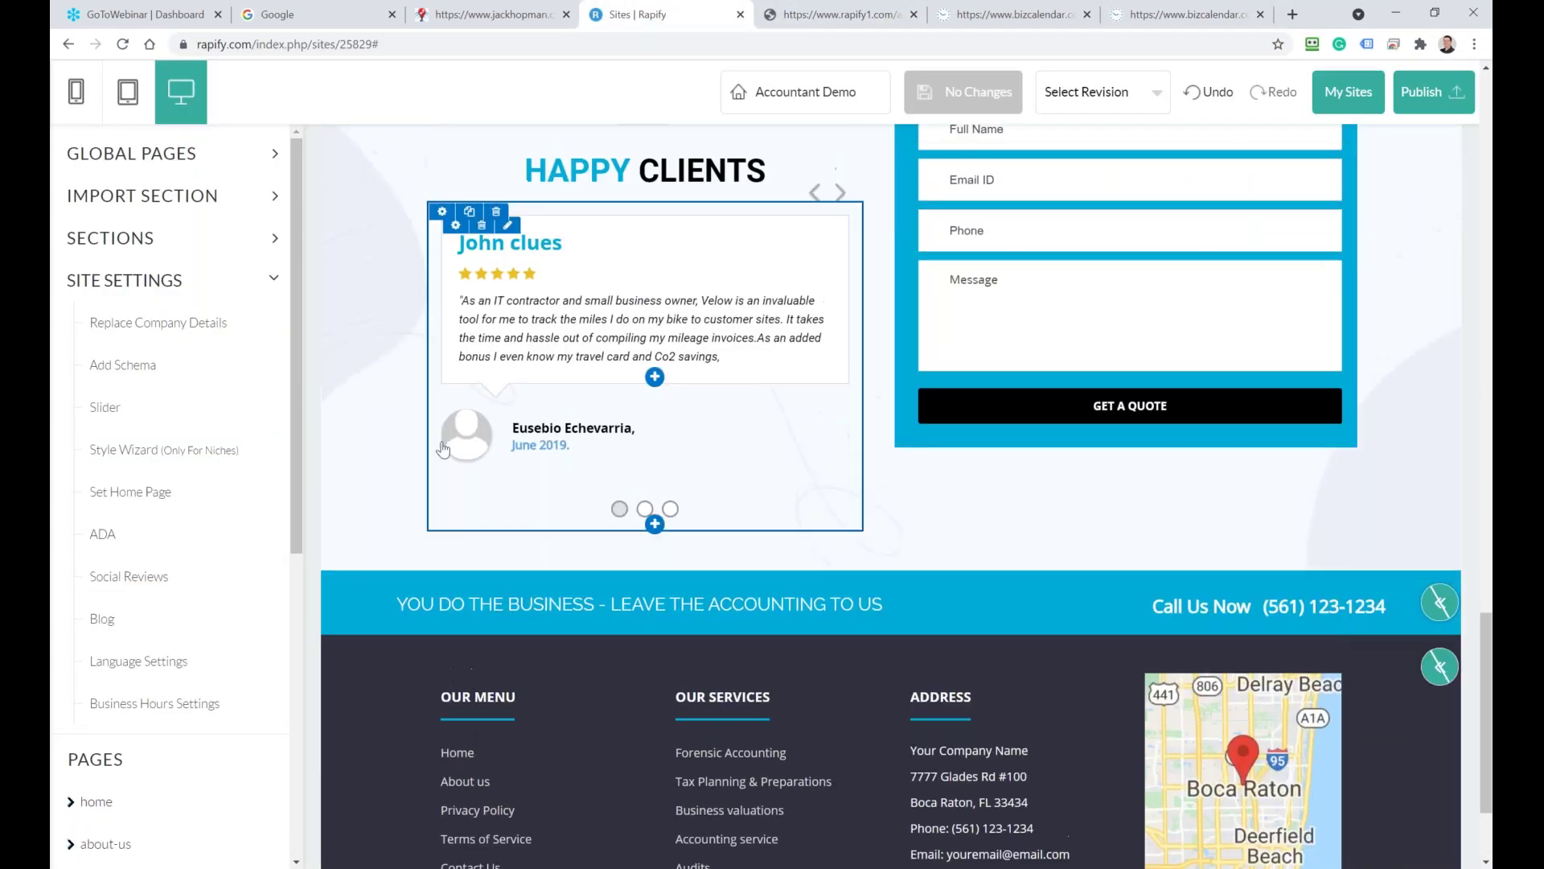
click(272, 283)
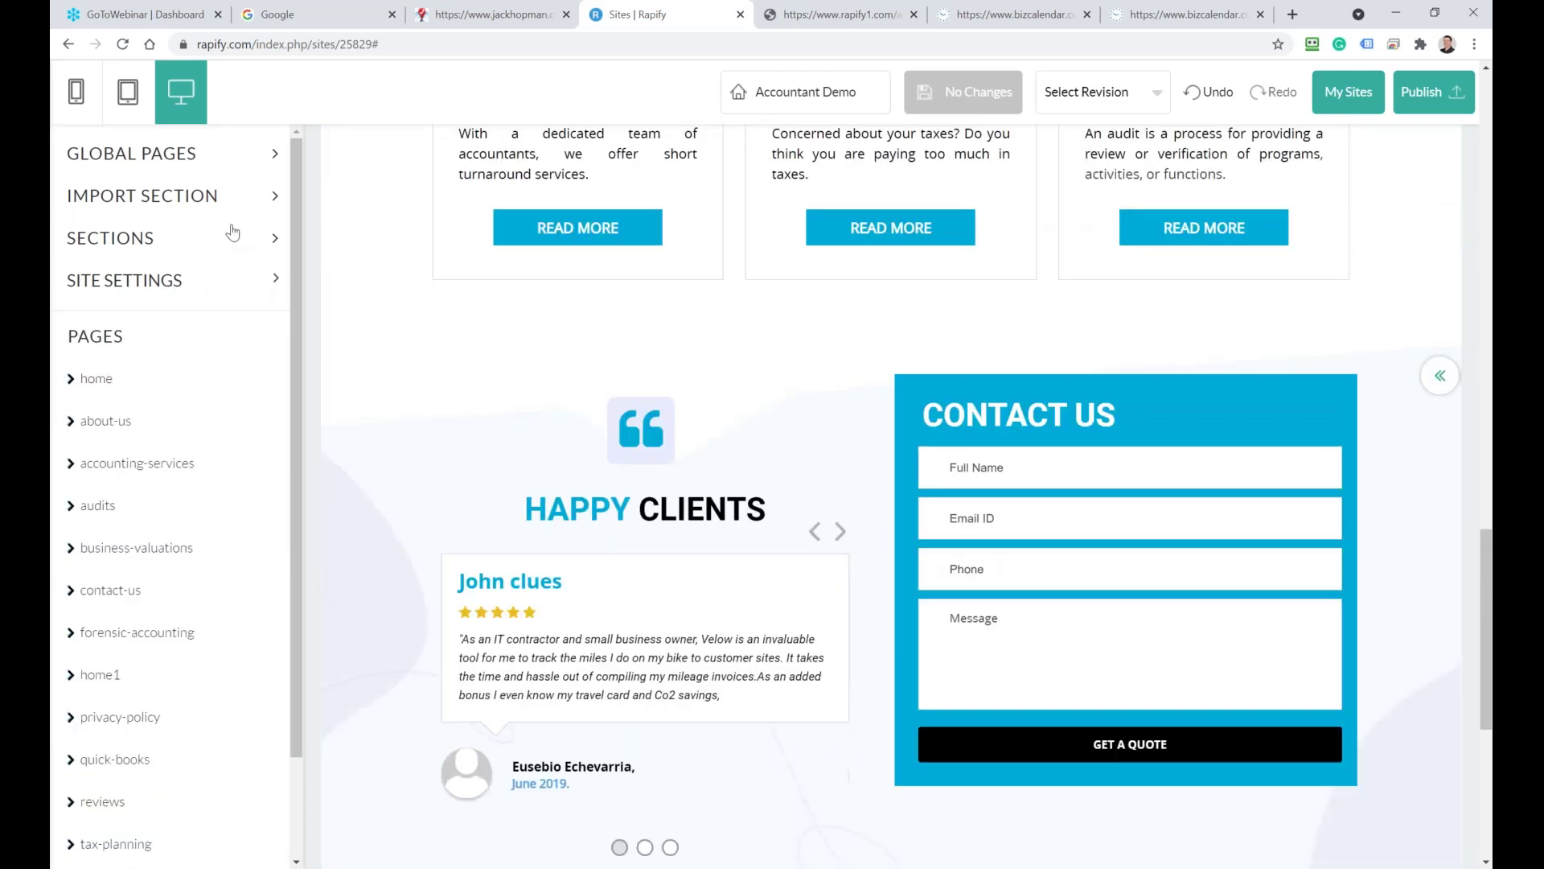
scroll(728, 390, up, 10)
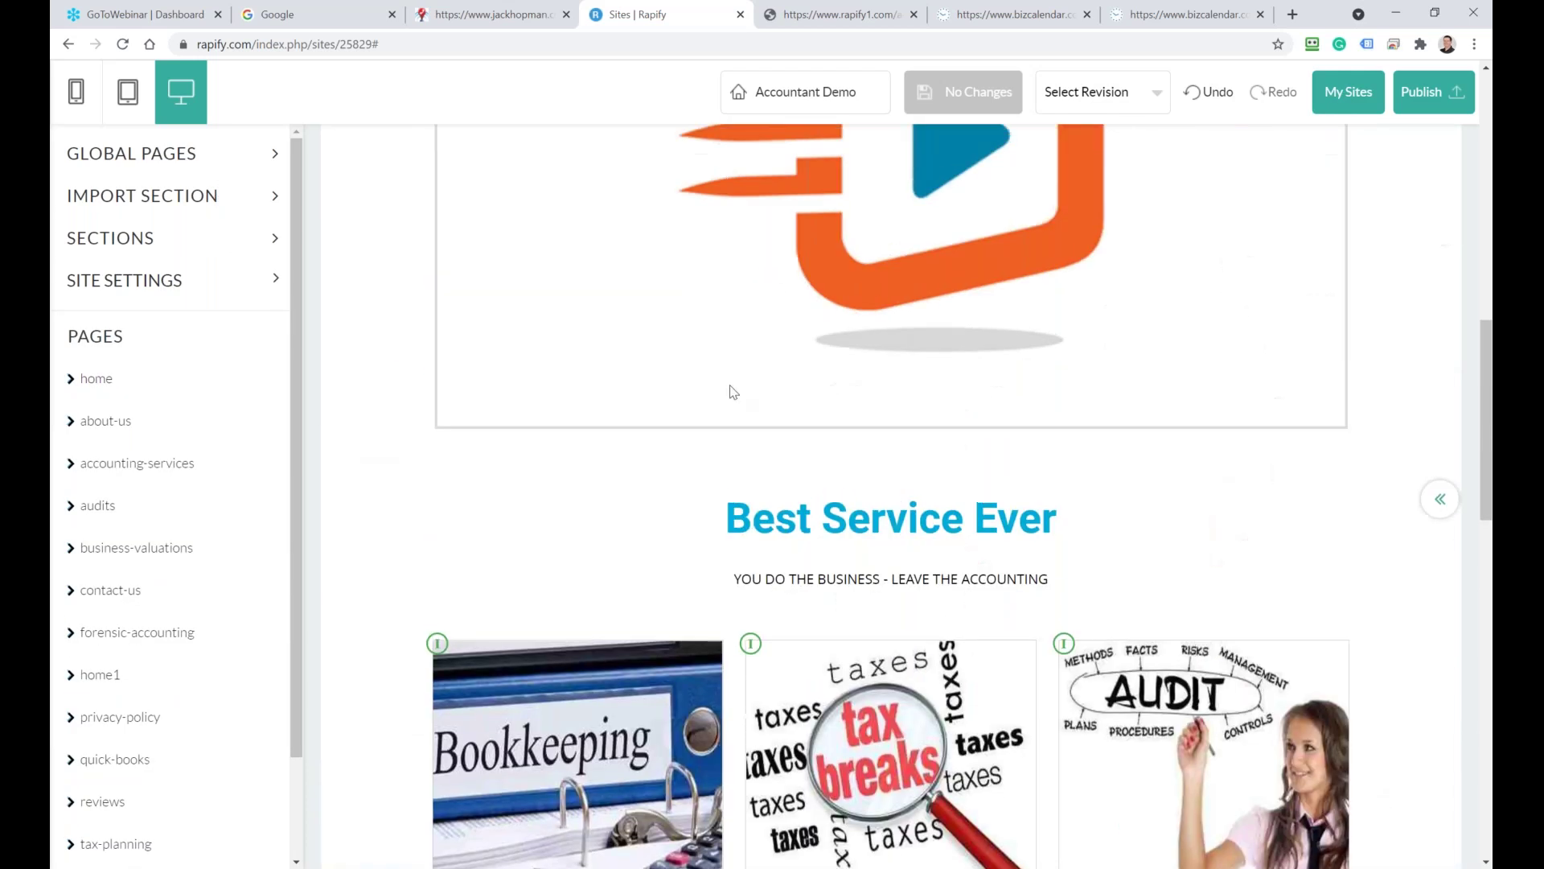
scroll(734, 392, down, 2)
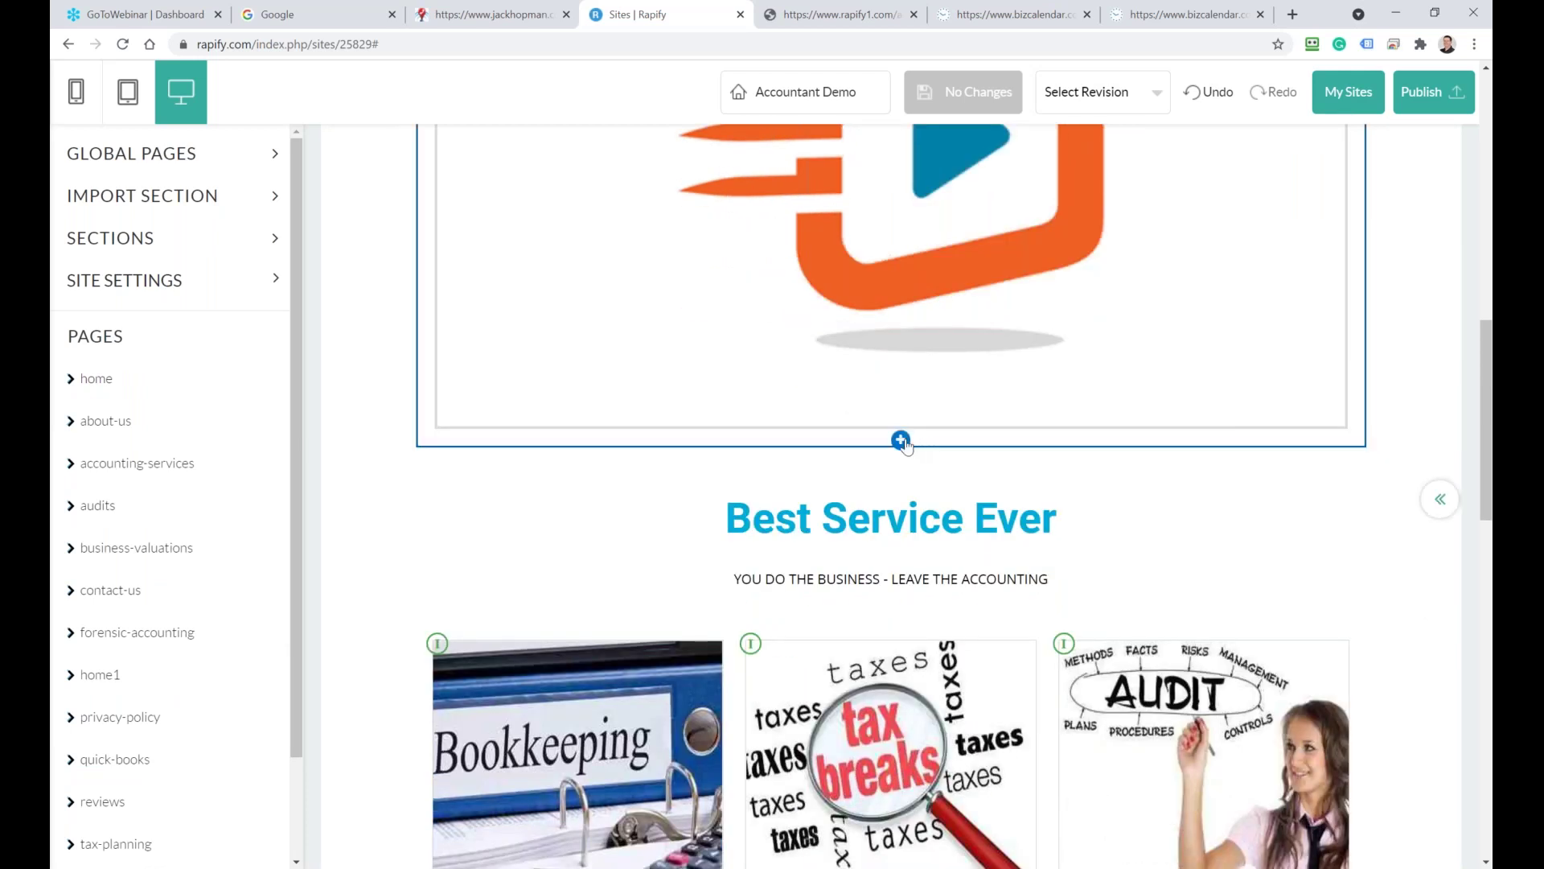
click(901, 441)
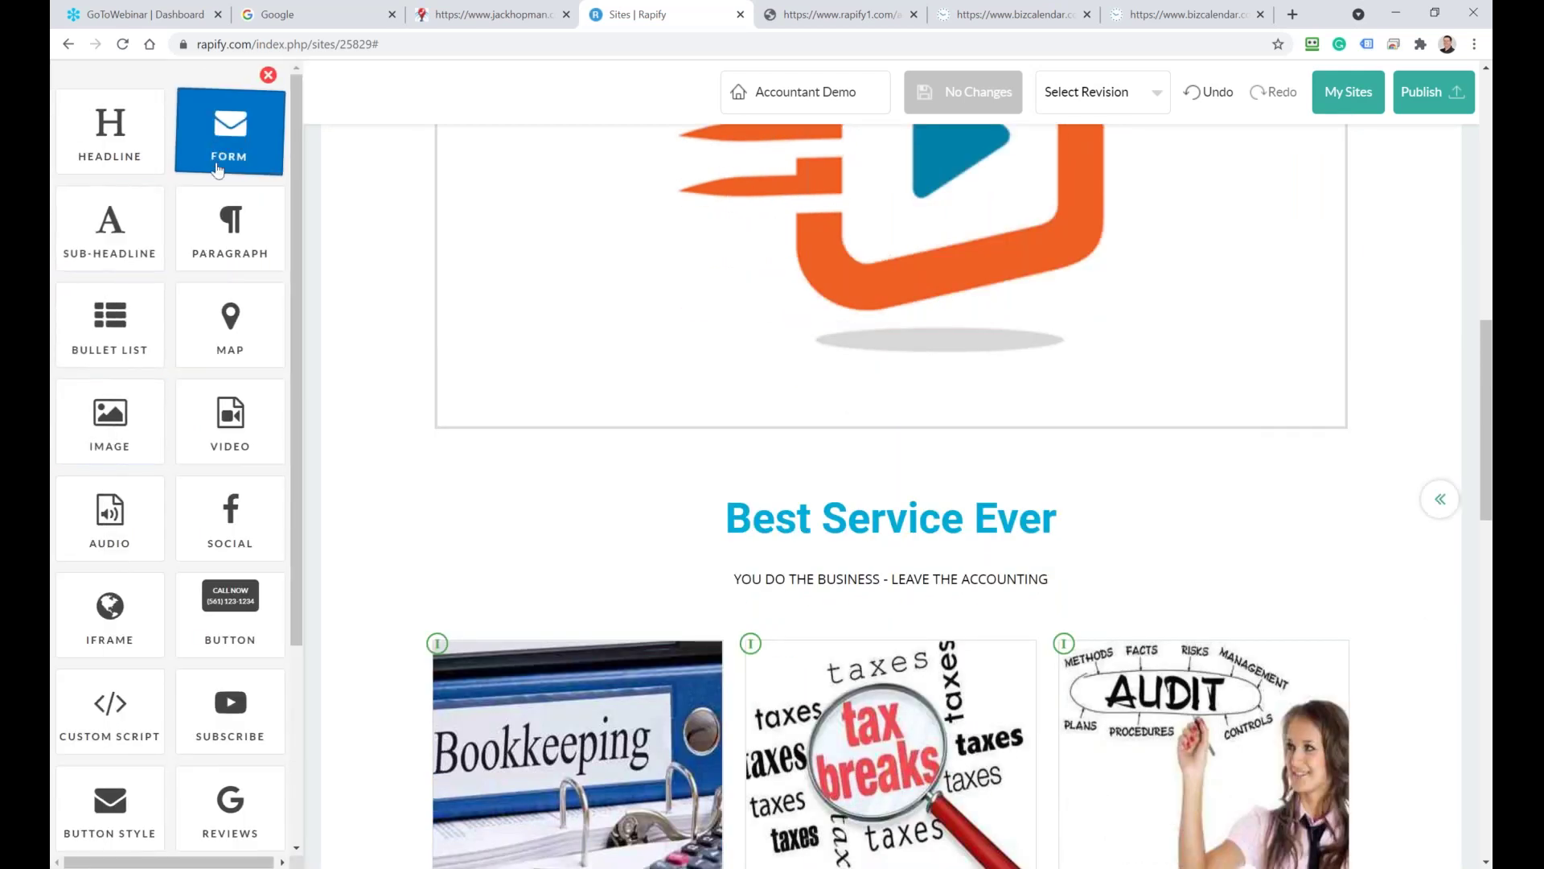
click(241, 611)
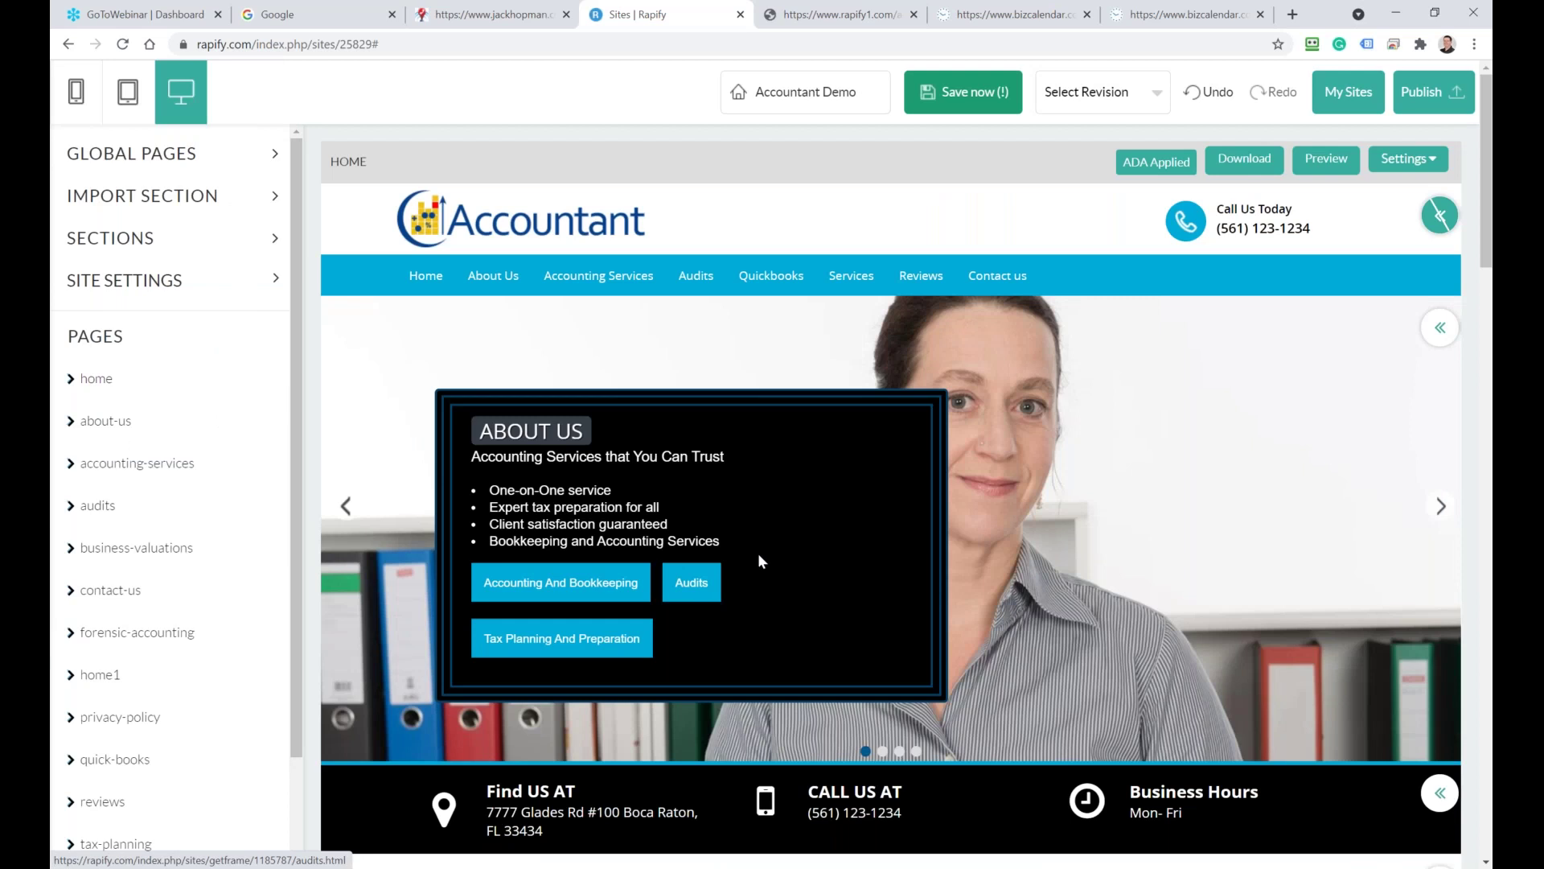
scroll(758, 554, down, 5)
scroll(758, 553, down, 5)
click(921, 579)
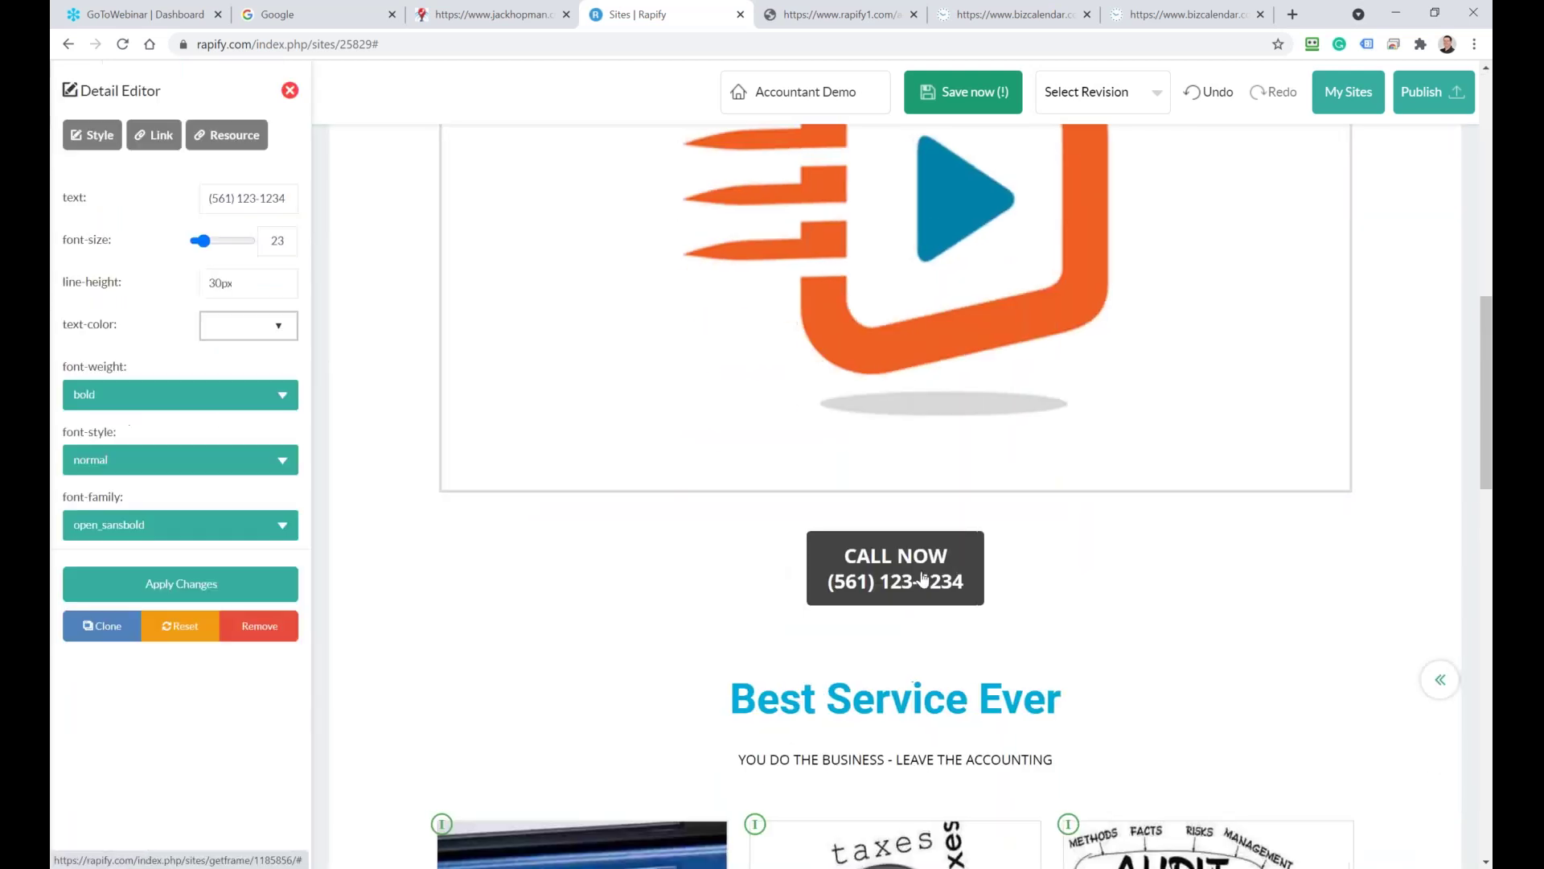
click(160, 147)
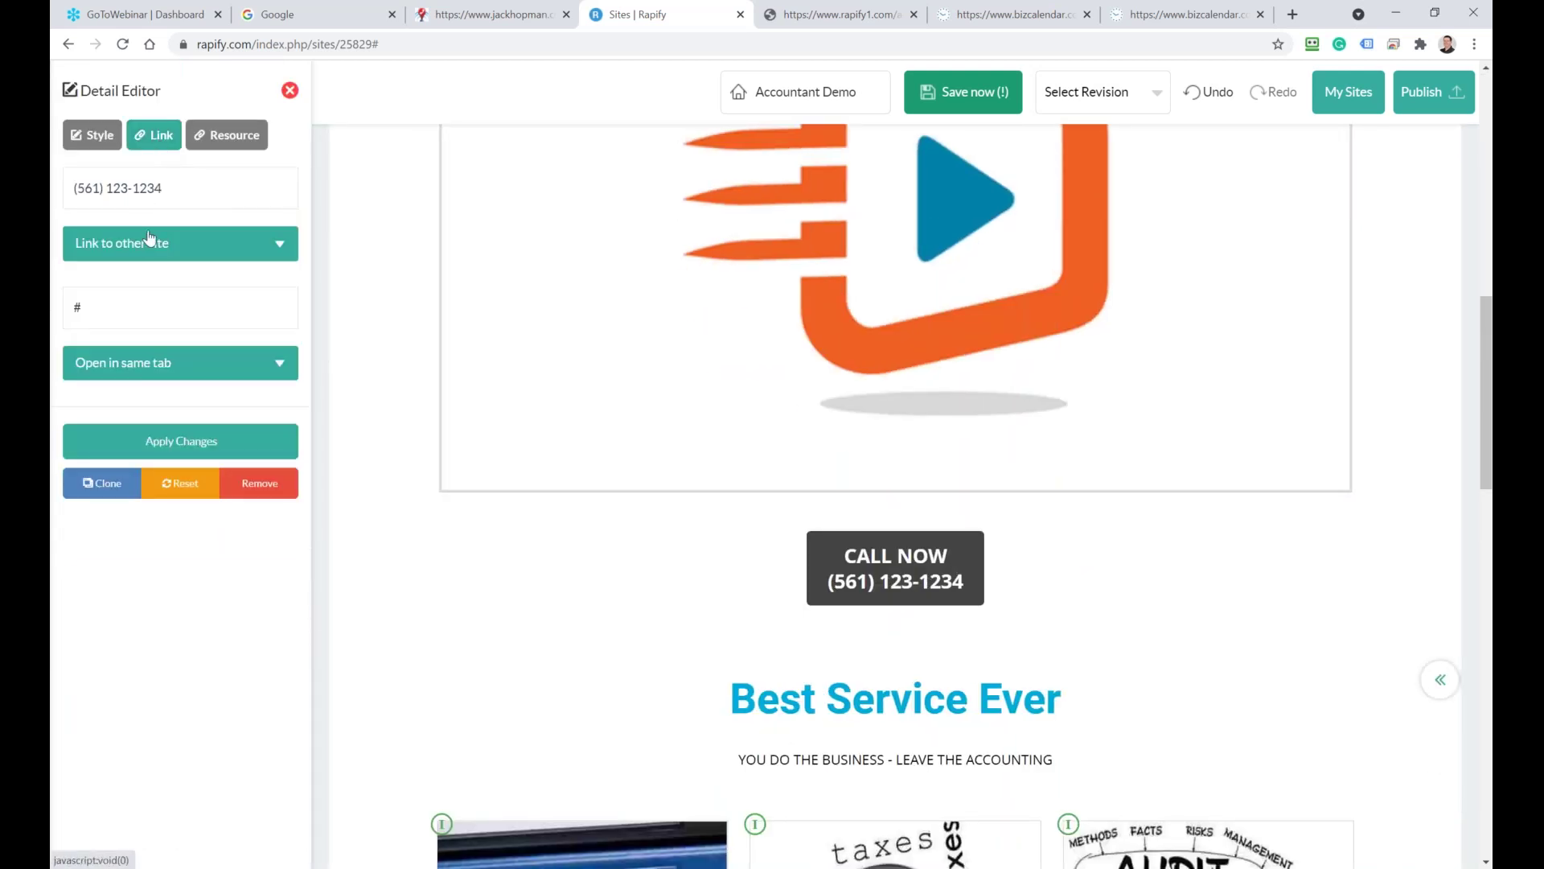
double_click(77, 308)
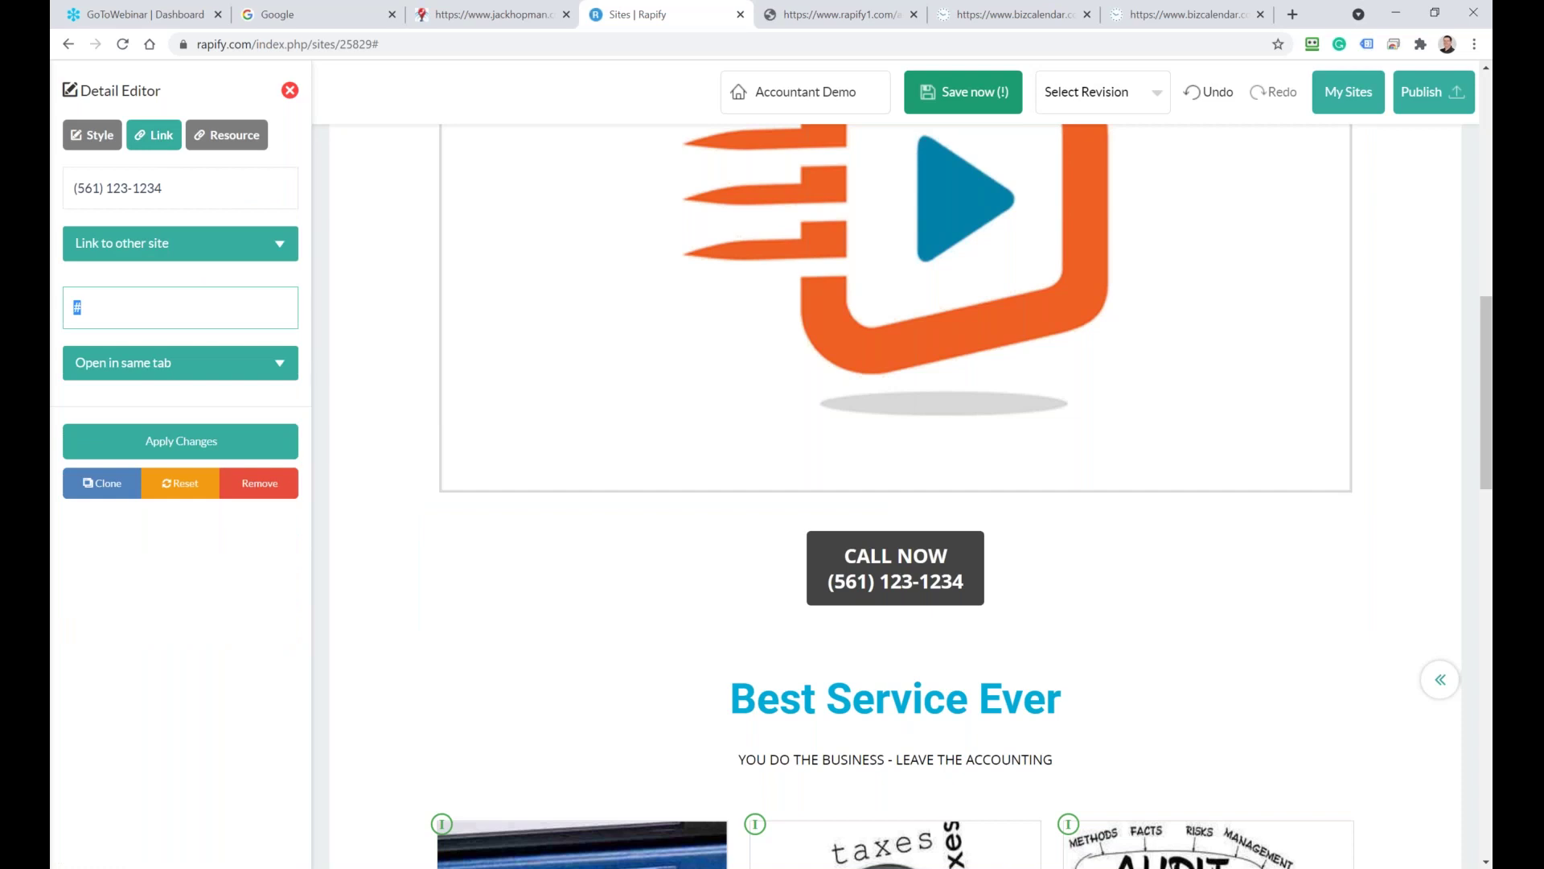
key(ctrl+v)
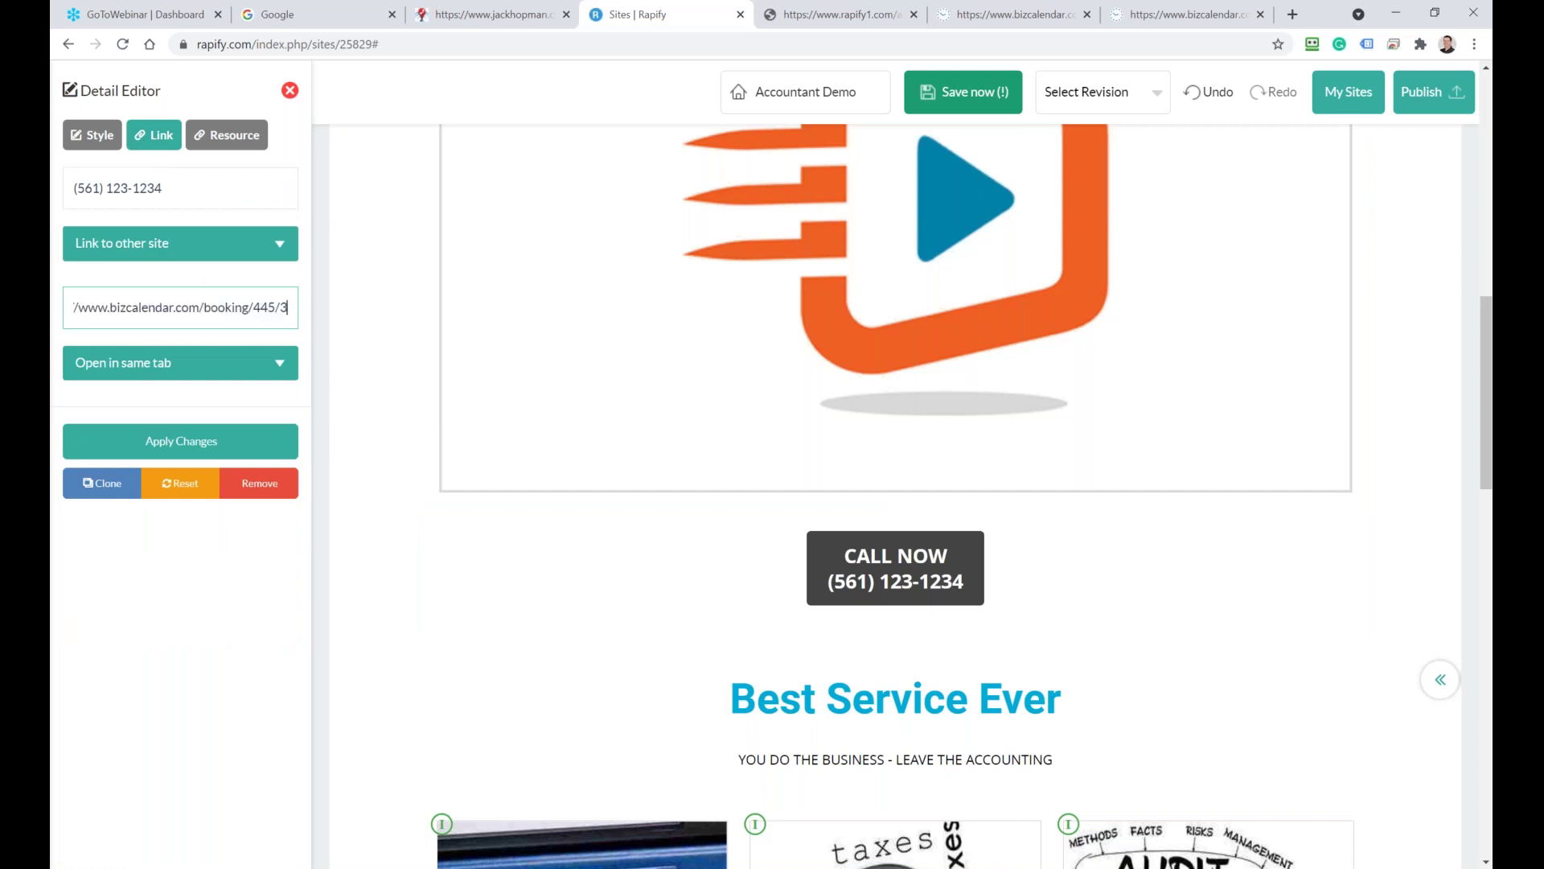
triple_click(169, 188)
text(Today)
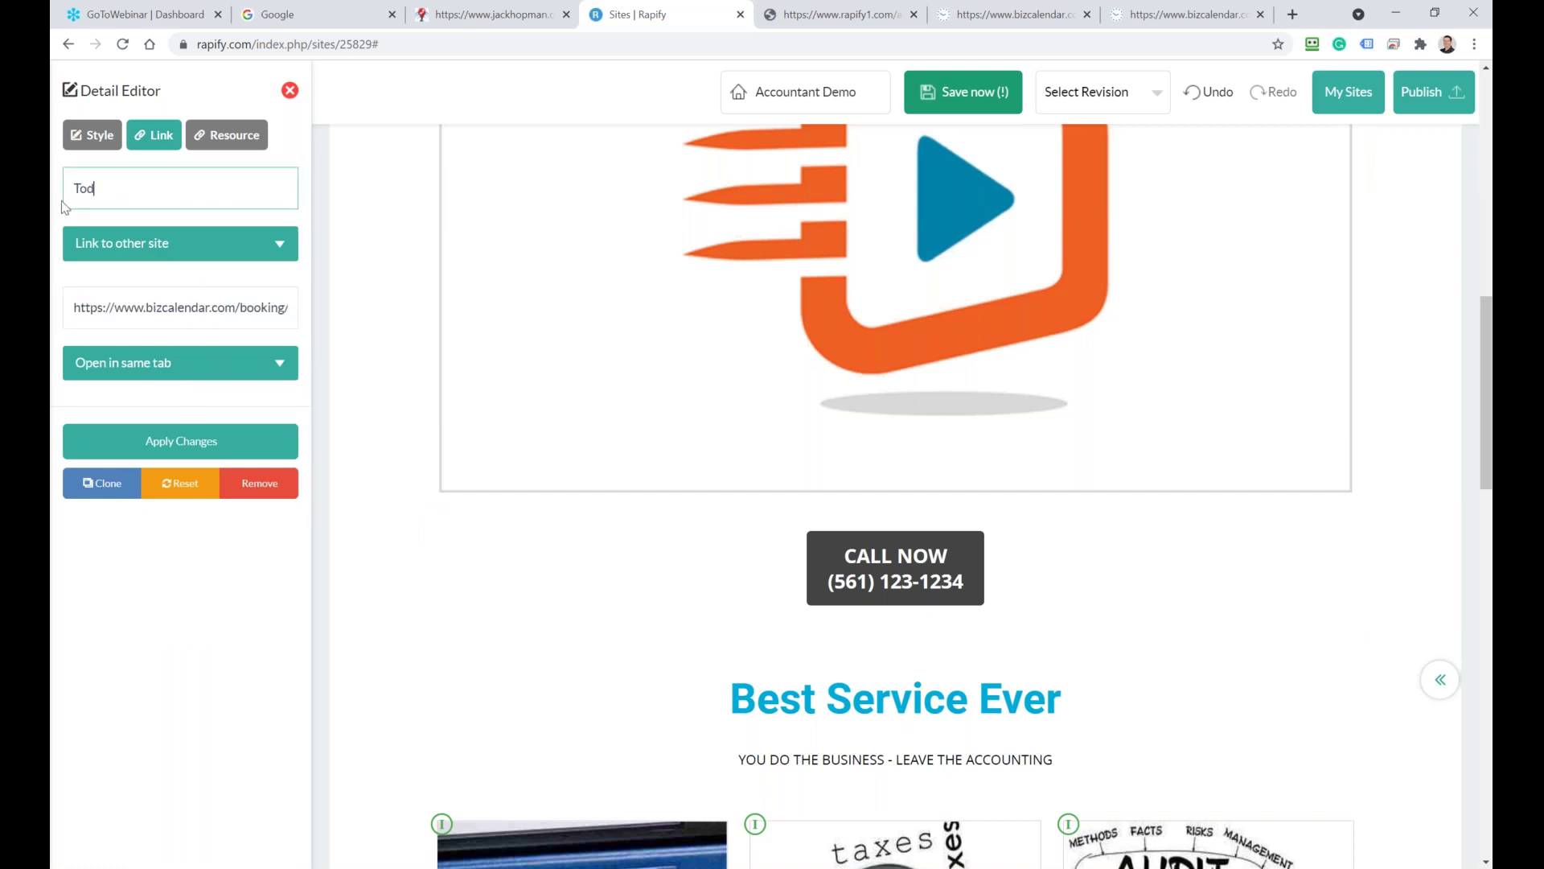
click(136, 439)
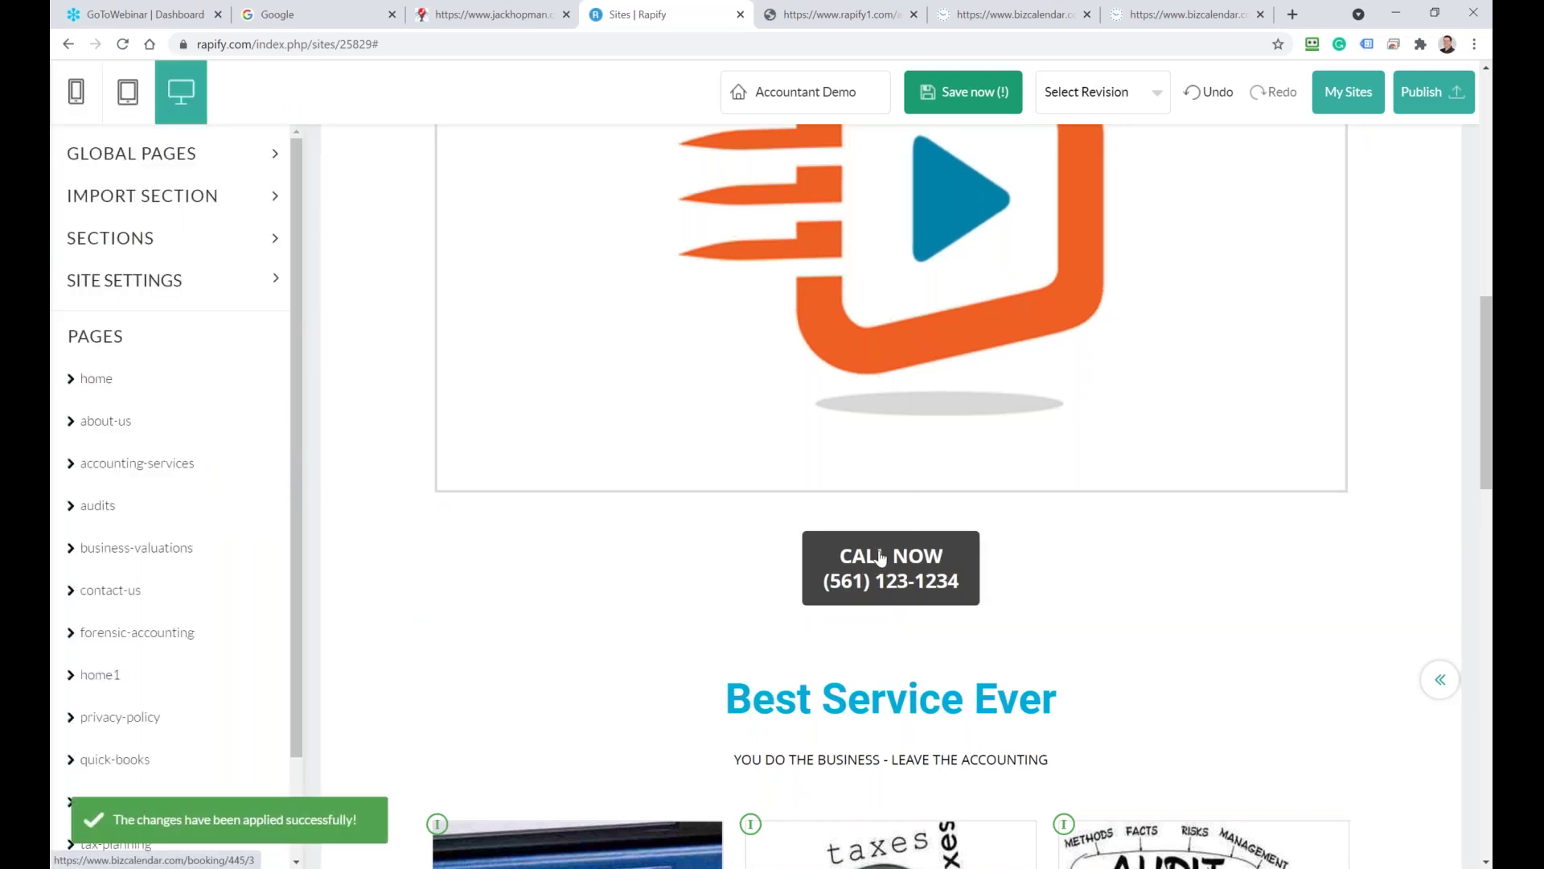
Change the button's "CALL NOW" text to "Book NOW" and apply the changes
click(881, 556)
click(202, 198)
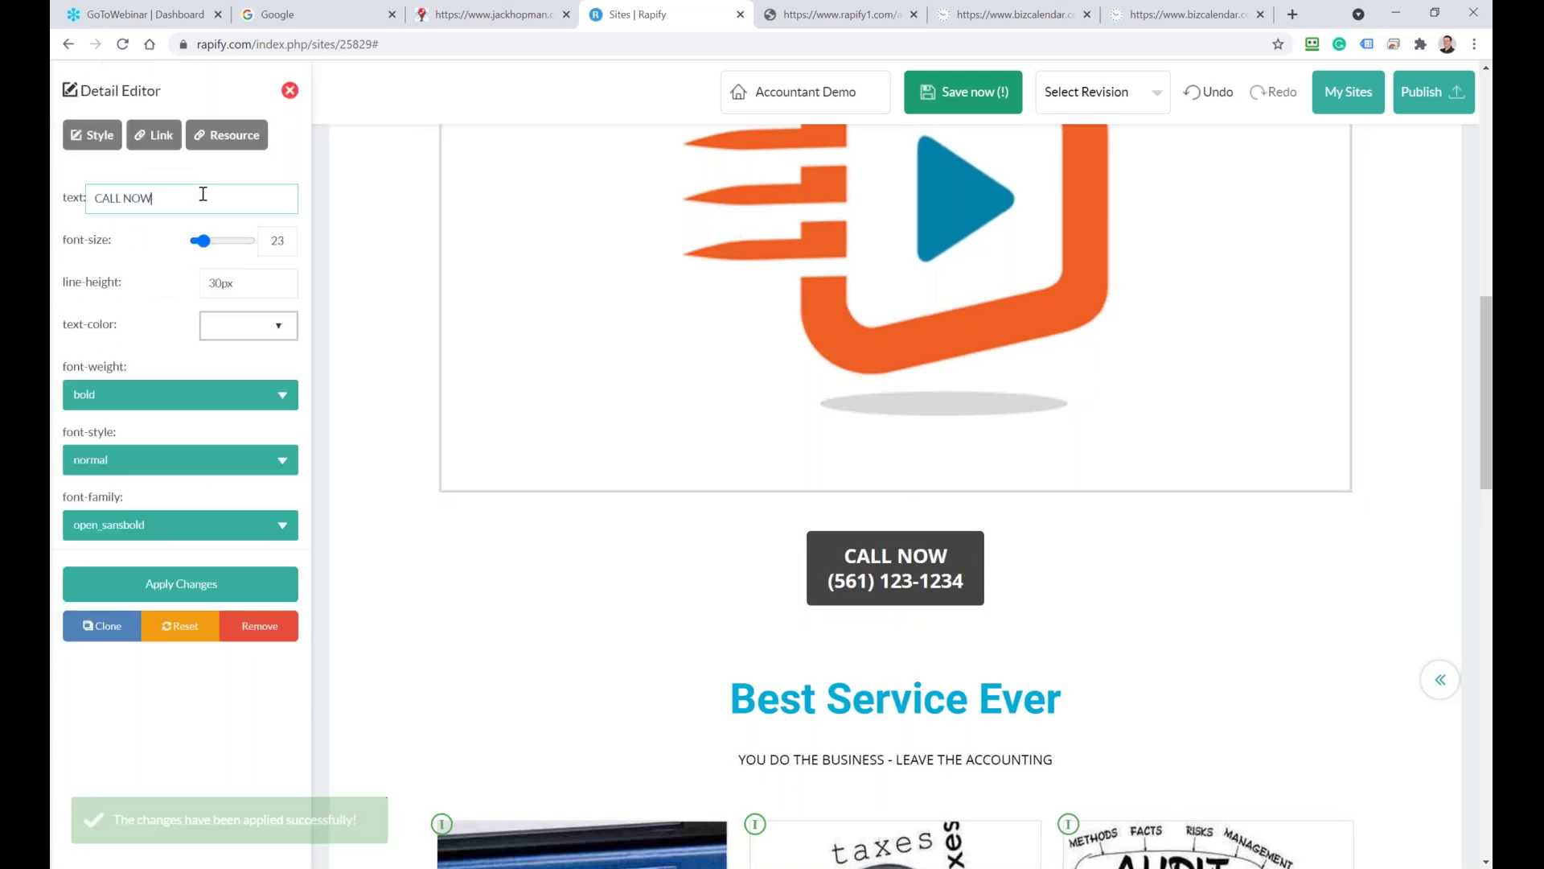
double_click(96, 198)
text(Book)
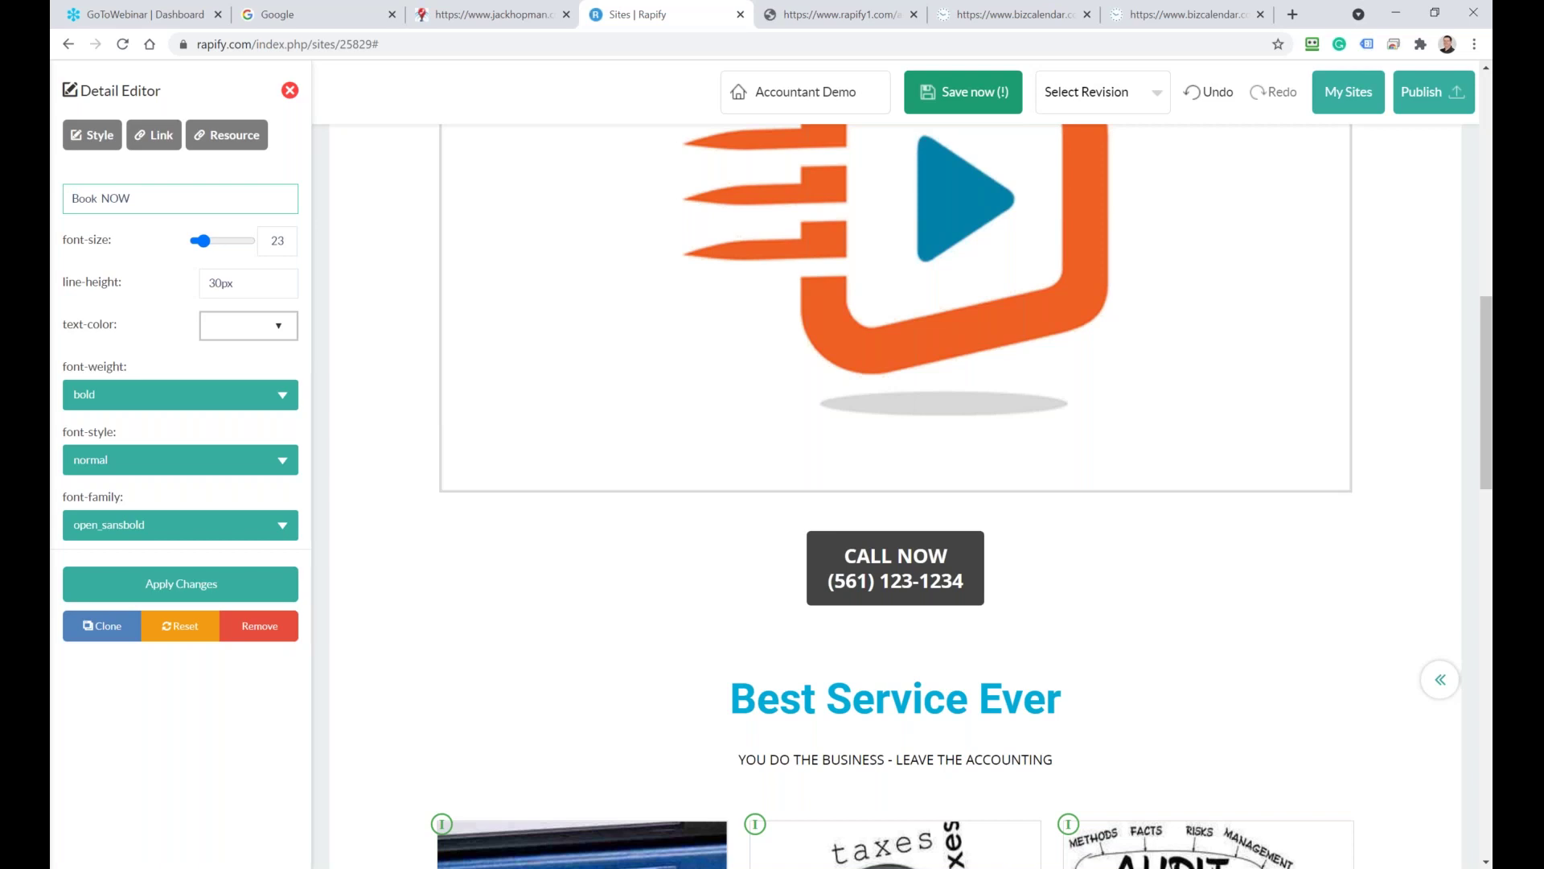
click(187, 595)
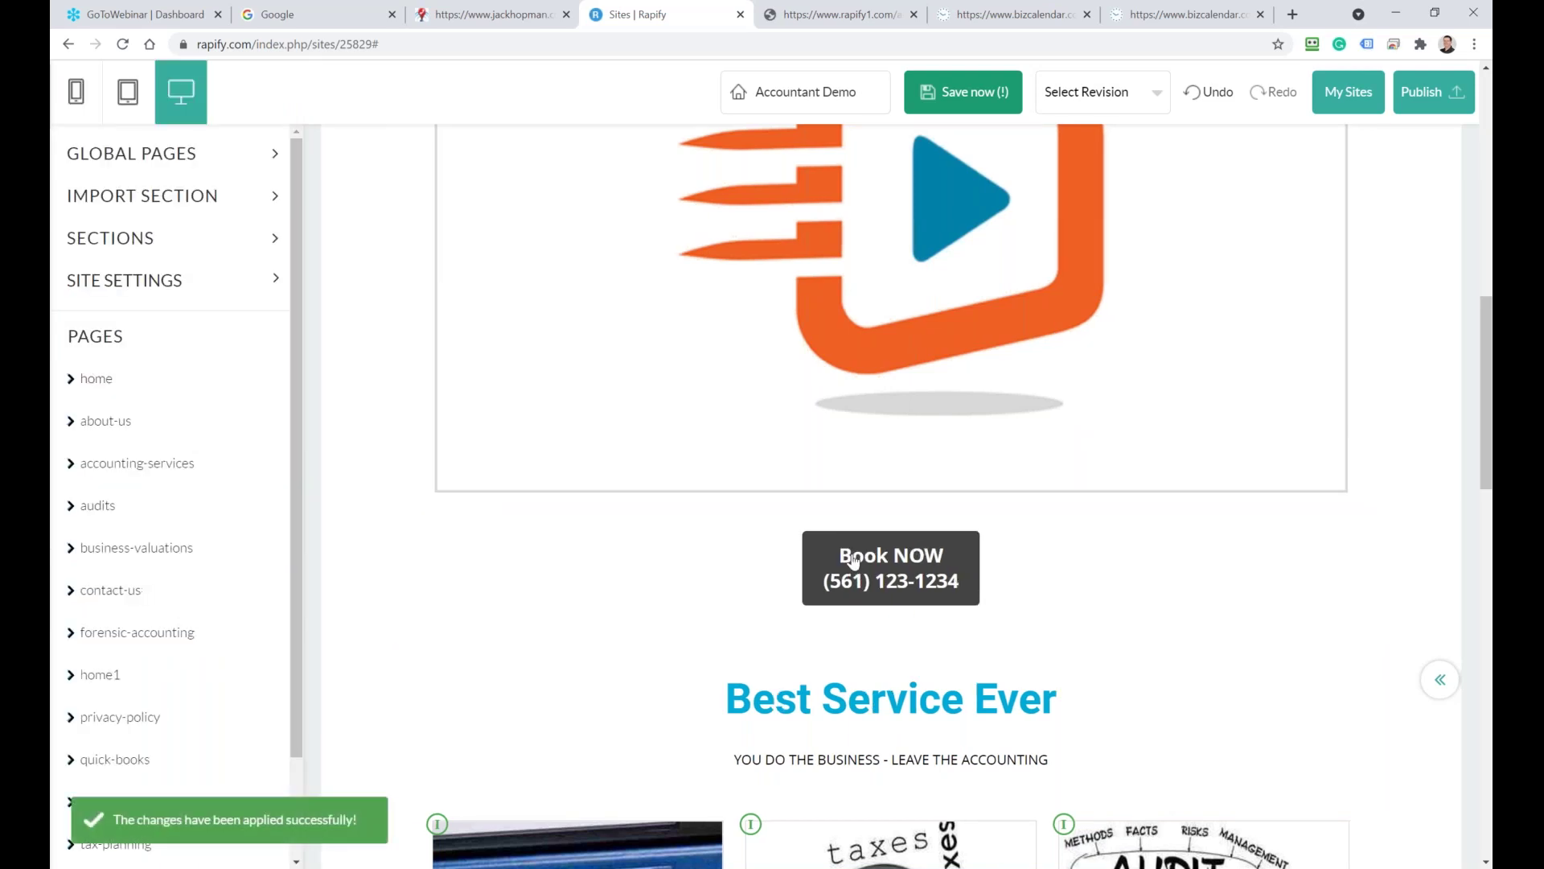
Set the "Book NOW" button's link to open in a new tab and apply the changes
click(900, 570)
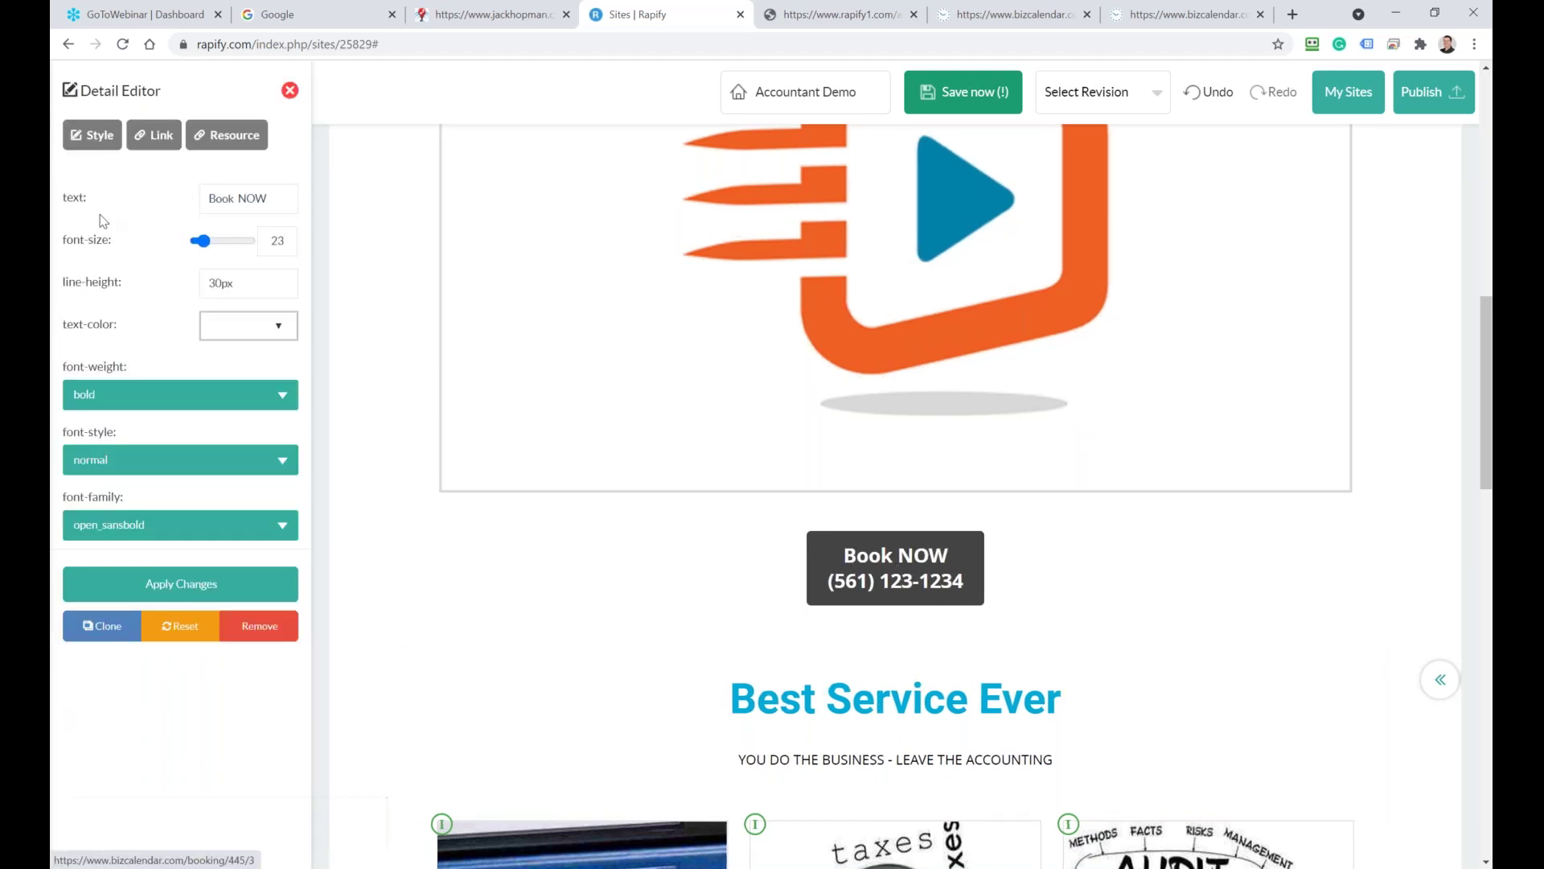
click(146, 141)
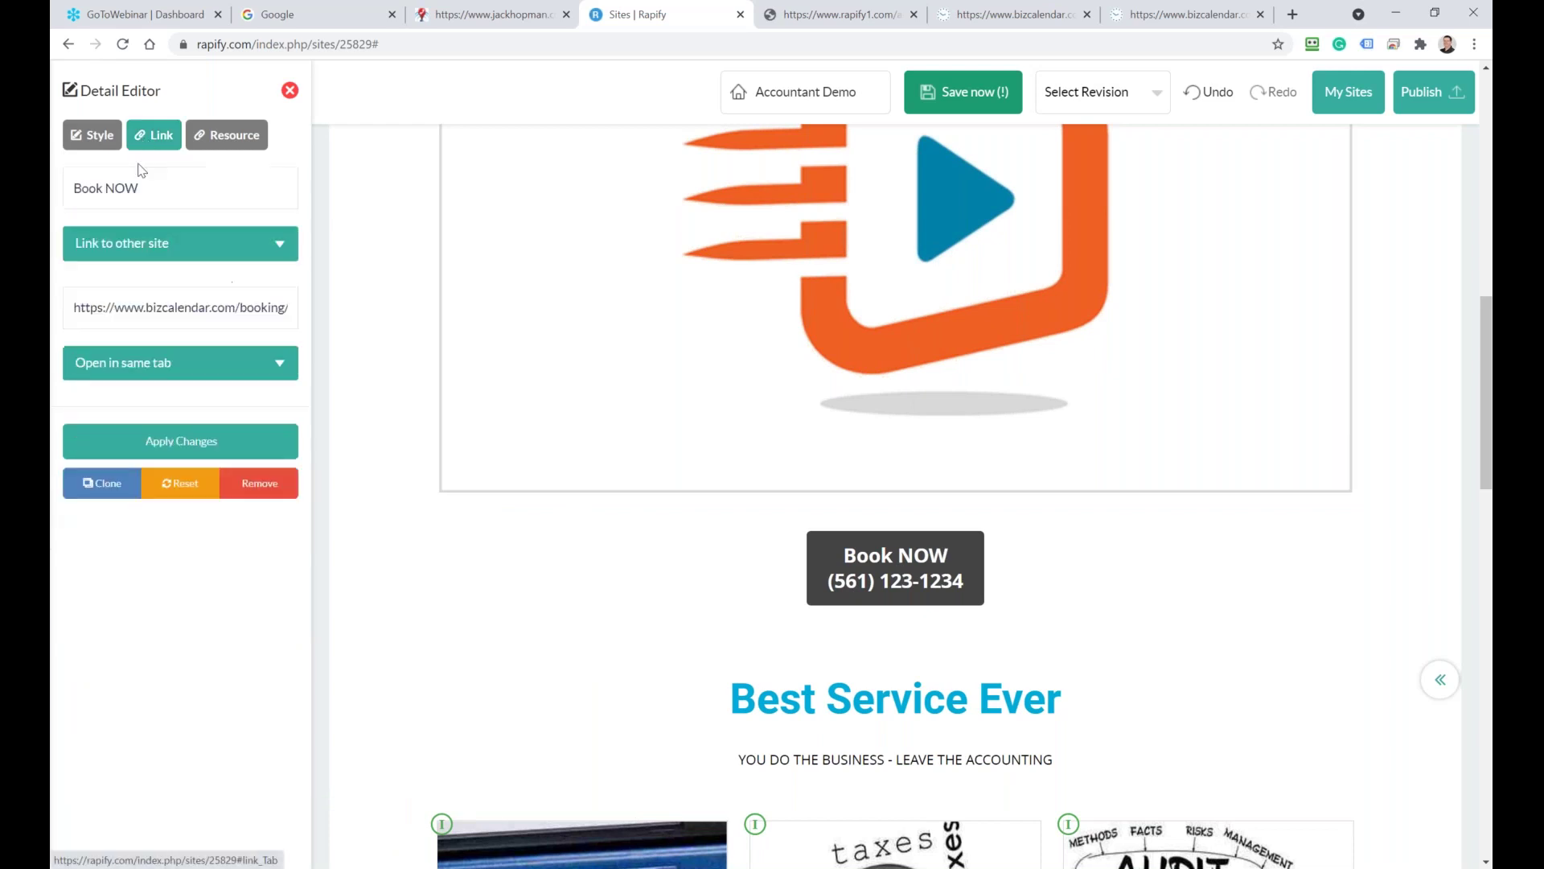
click(148, 366)
click(133, 421)
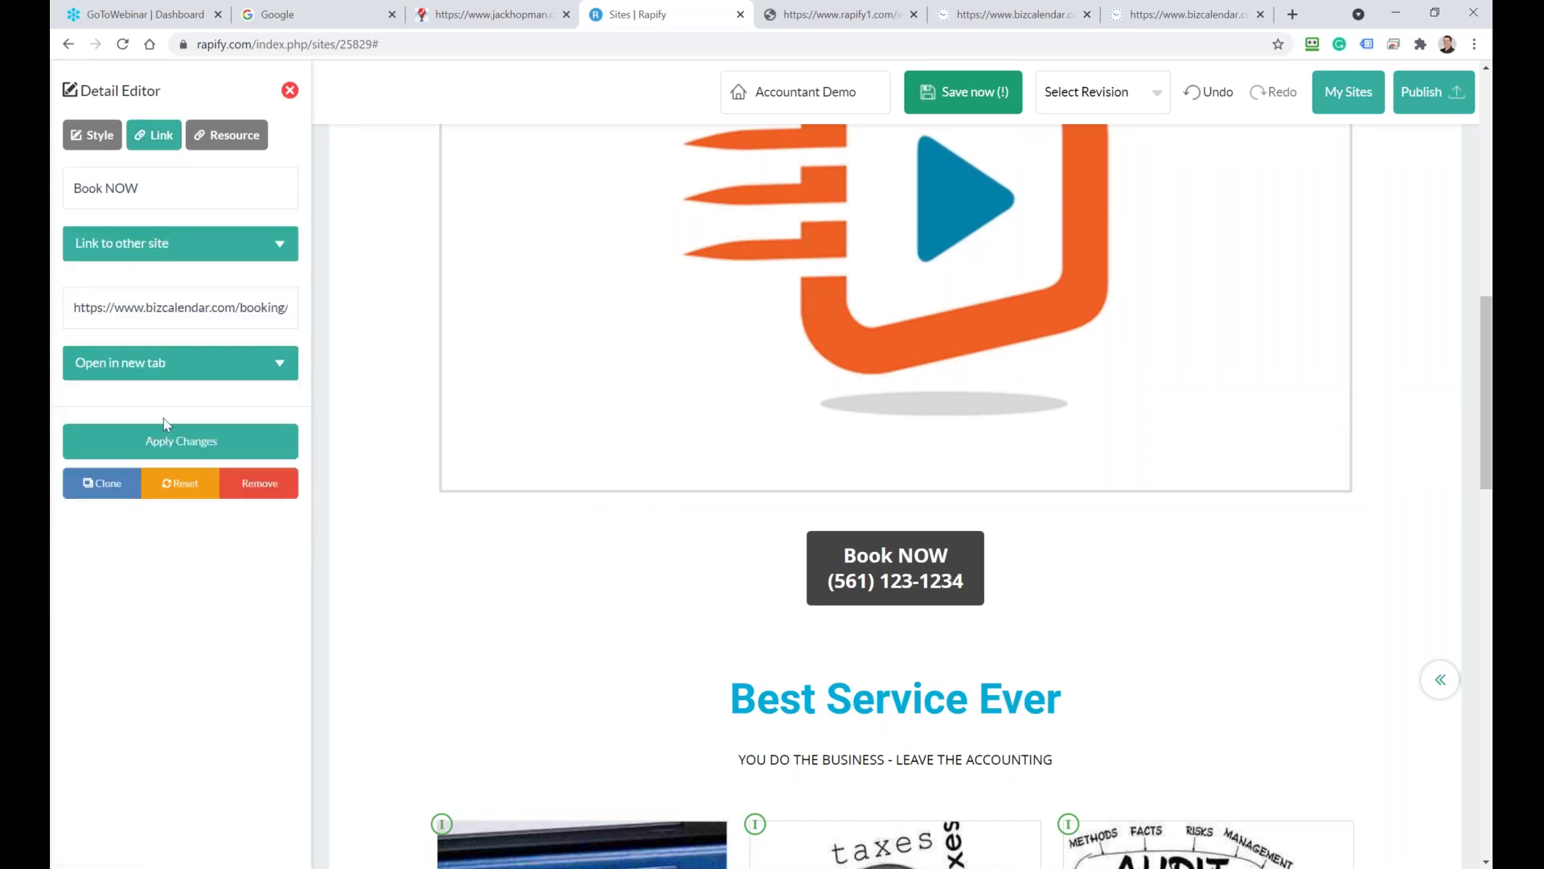
click(187, 441)
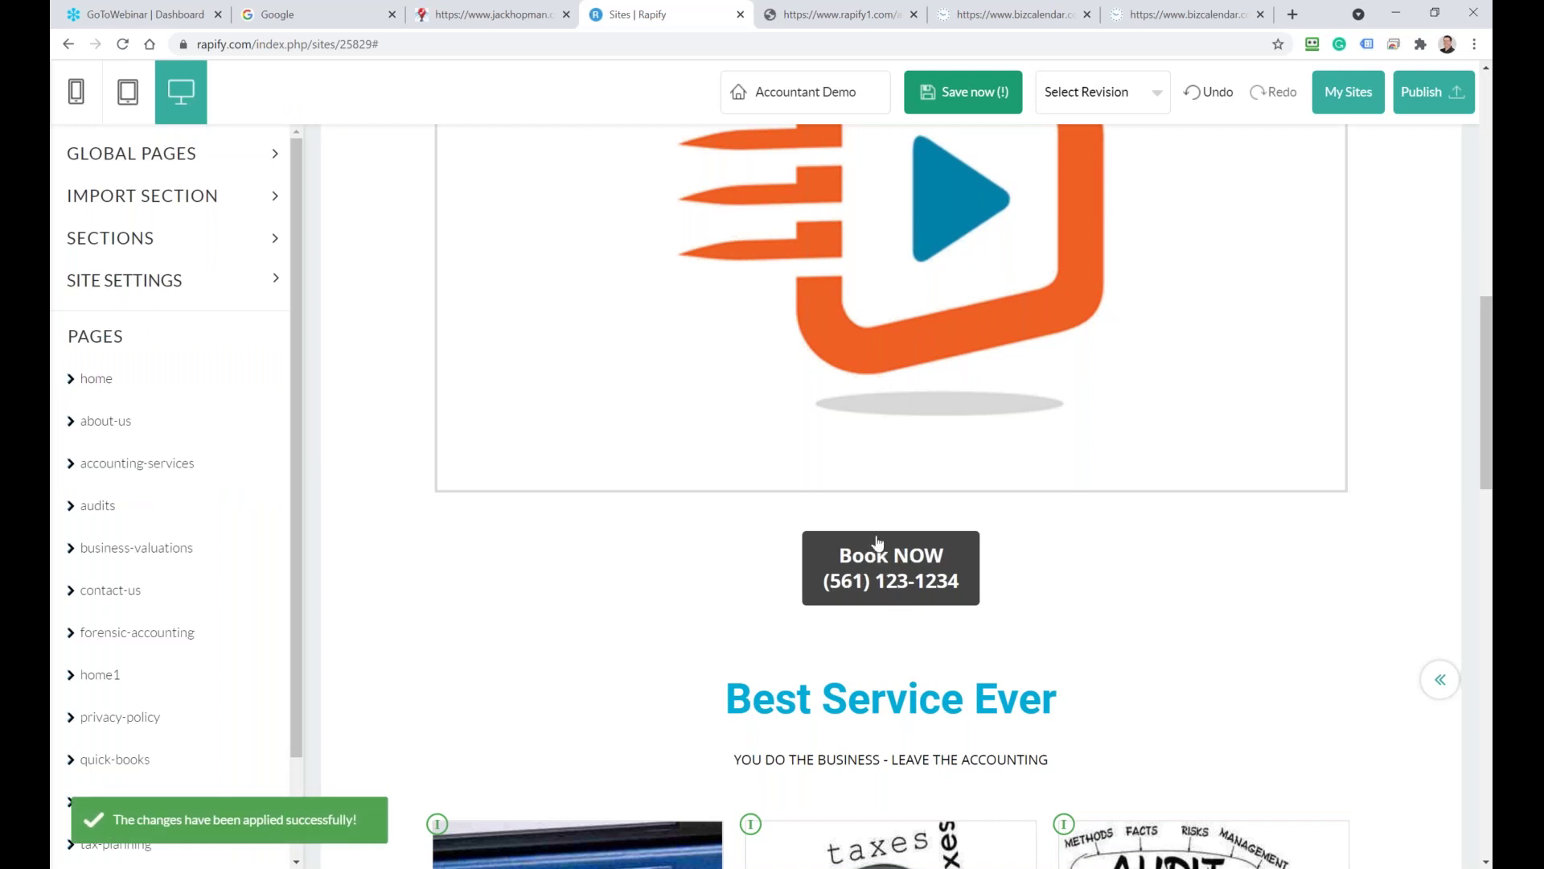
Save the site changes and open the settings of the slider at the start of the home page
click(955, 104)
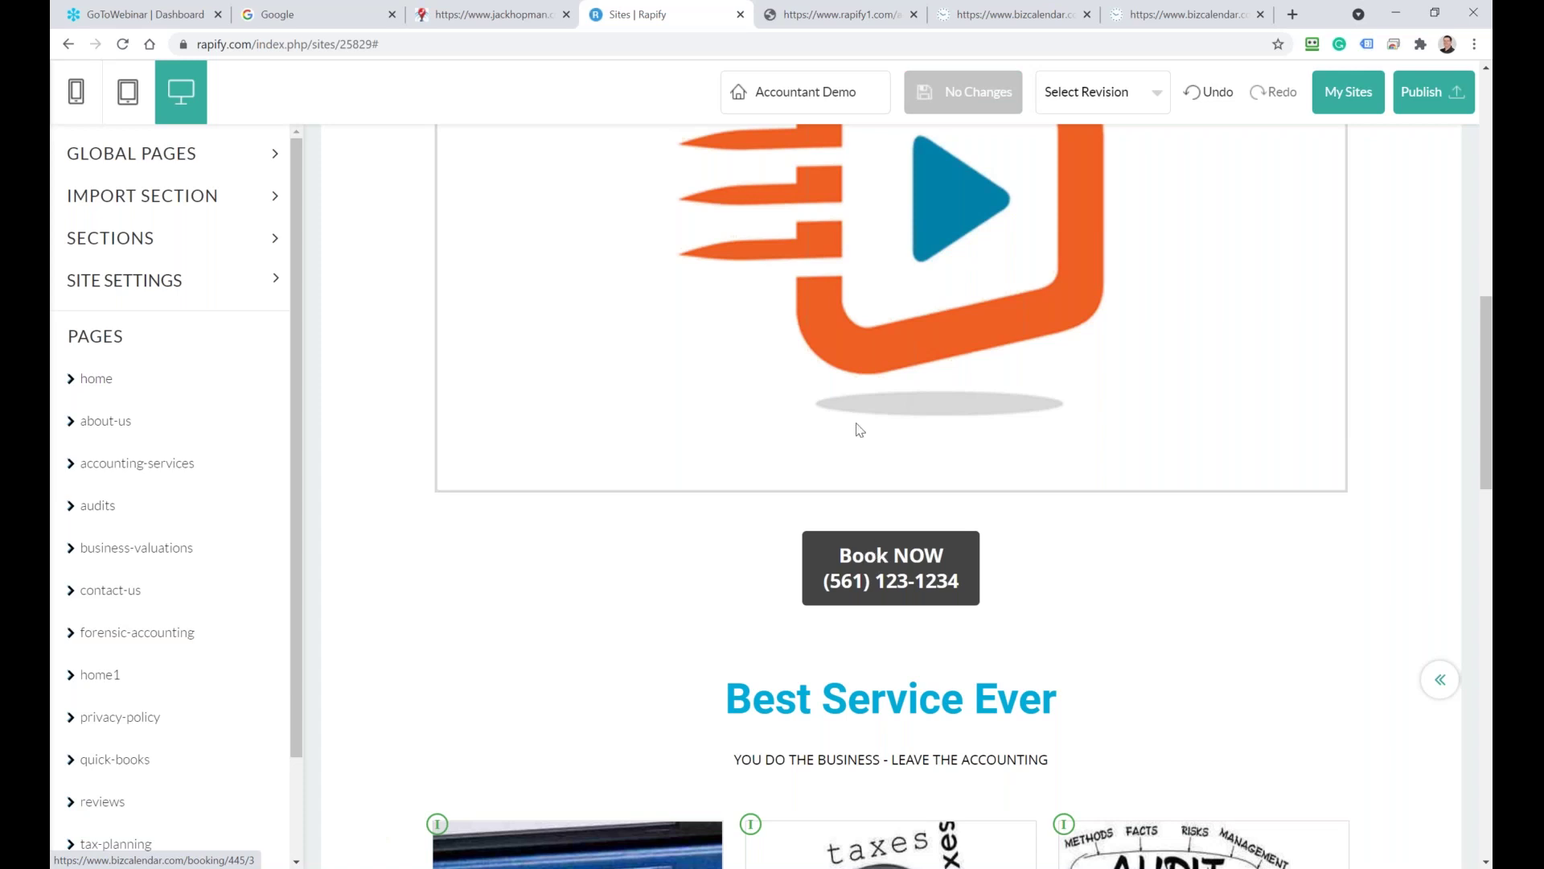
scroll(856, 431, up, 10)
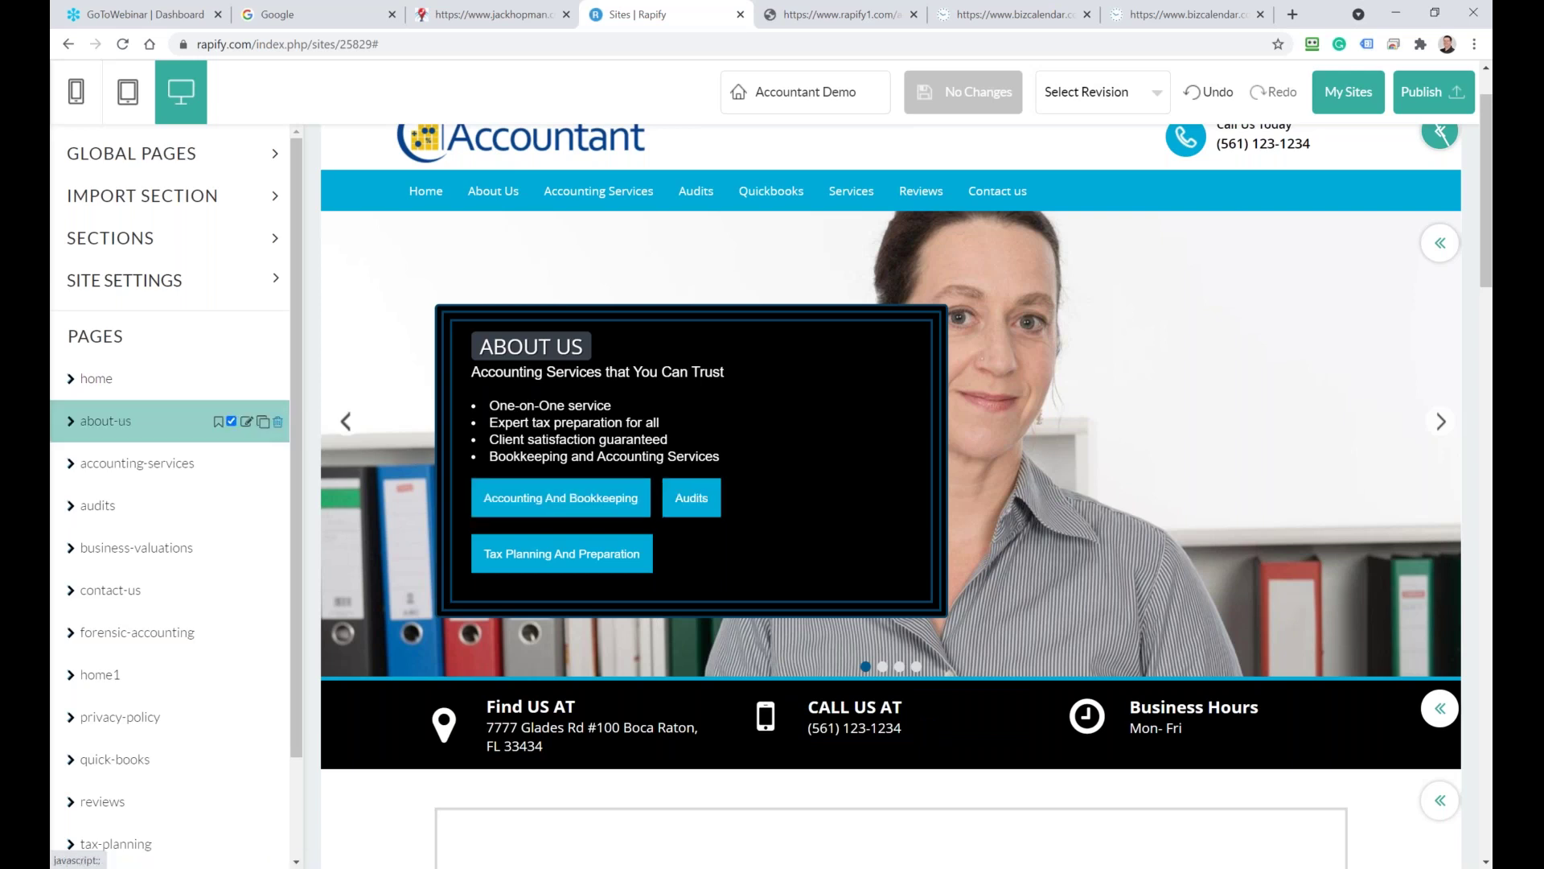
click(532, 351)
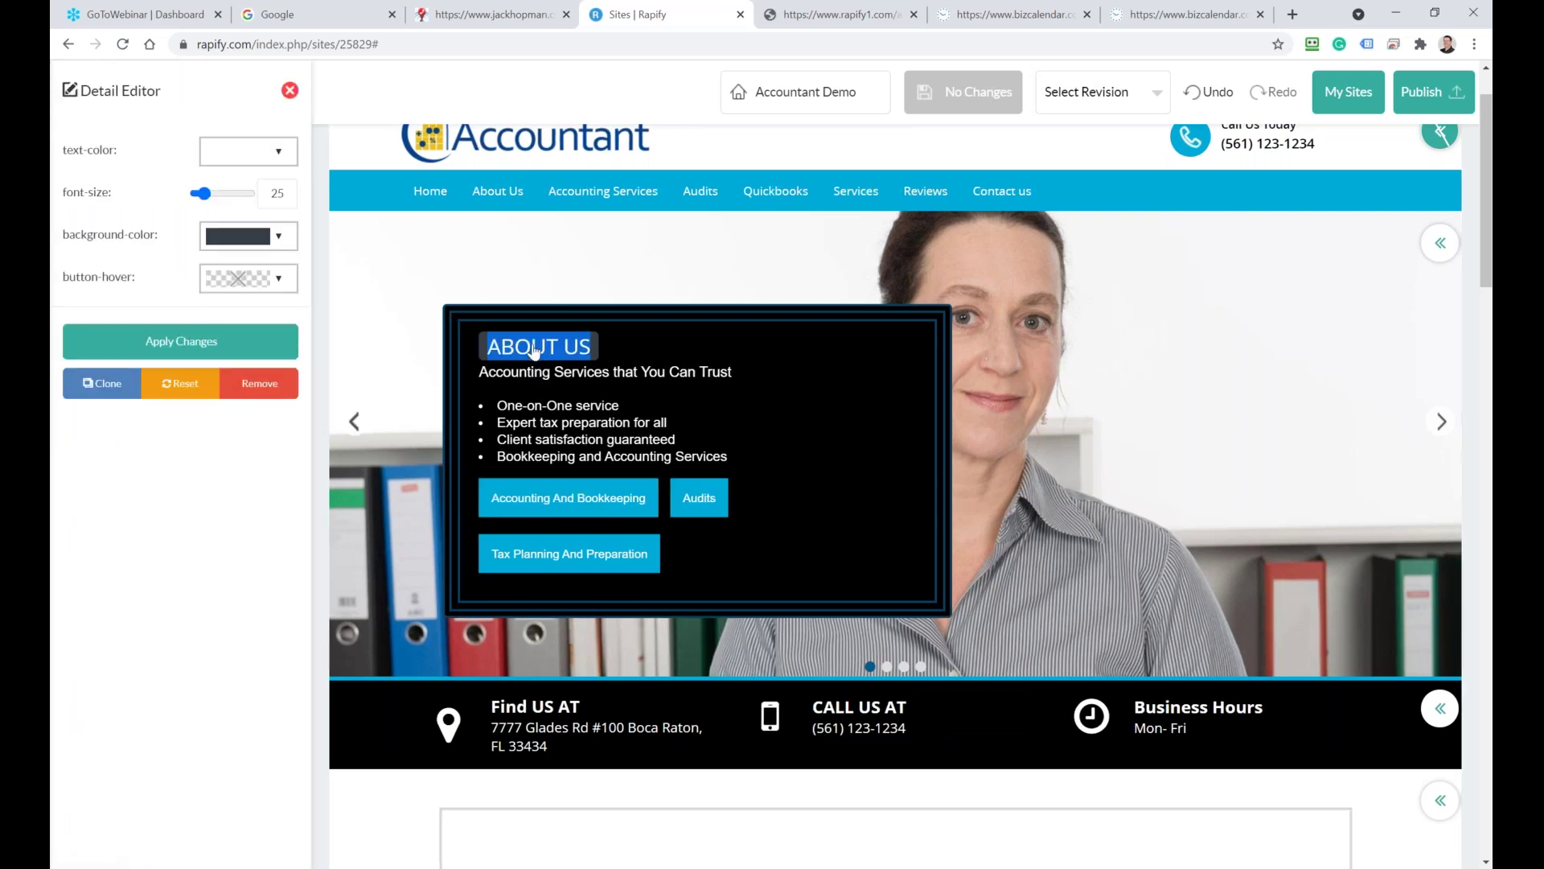
click(289, 90)
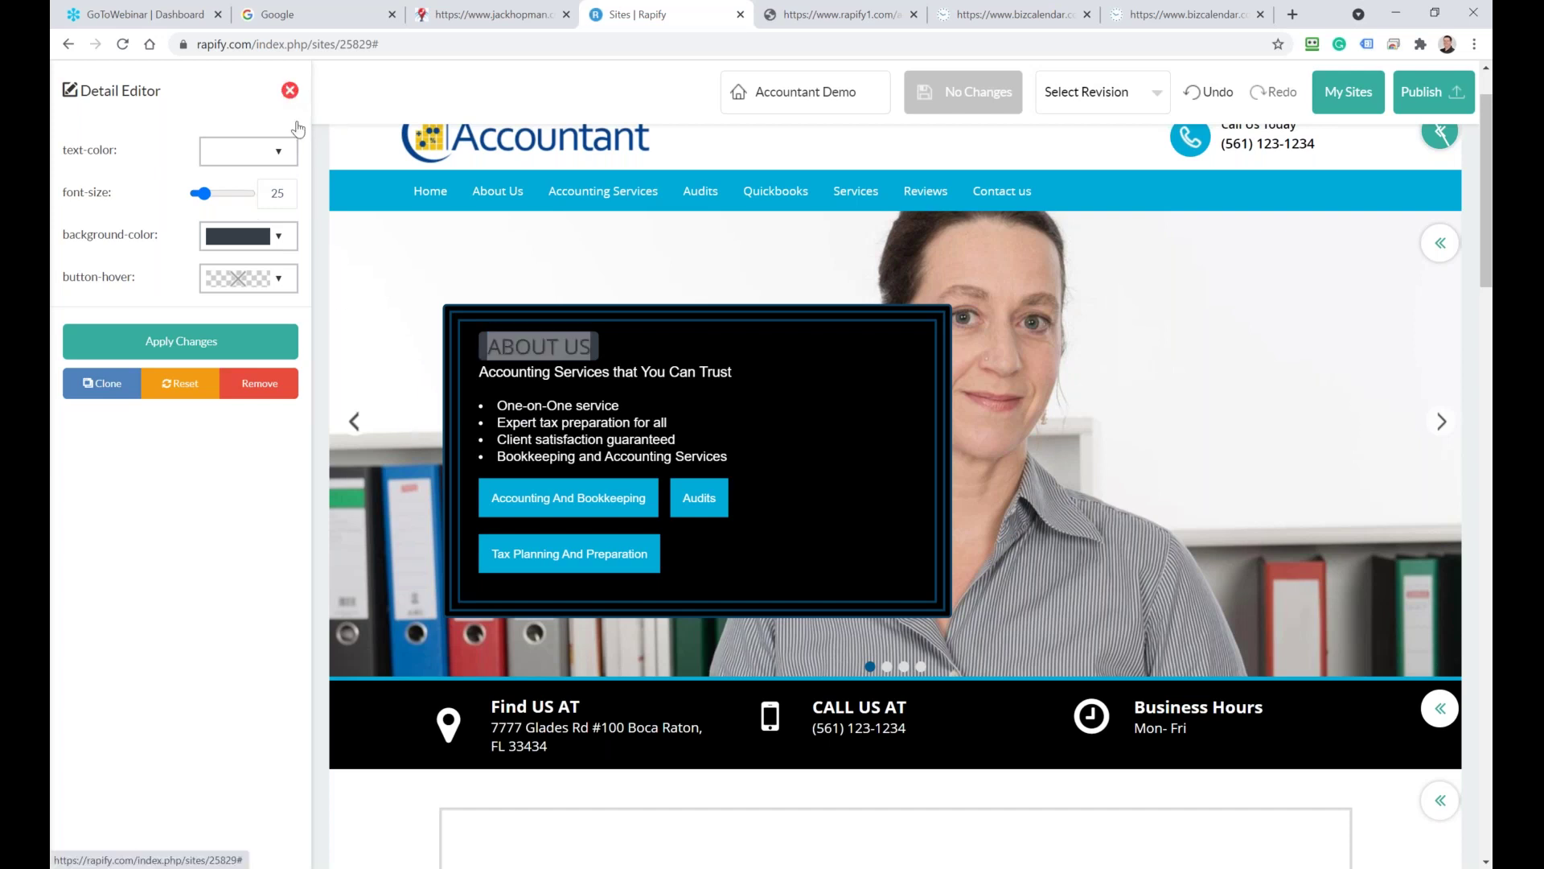
scroll(924, 470, up, 1)
click(1440, 328)
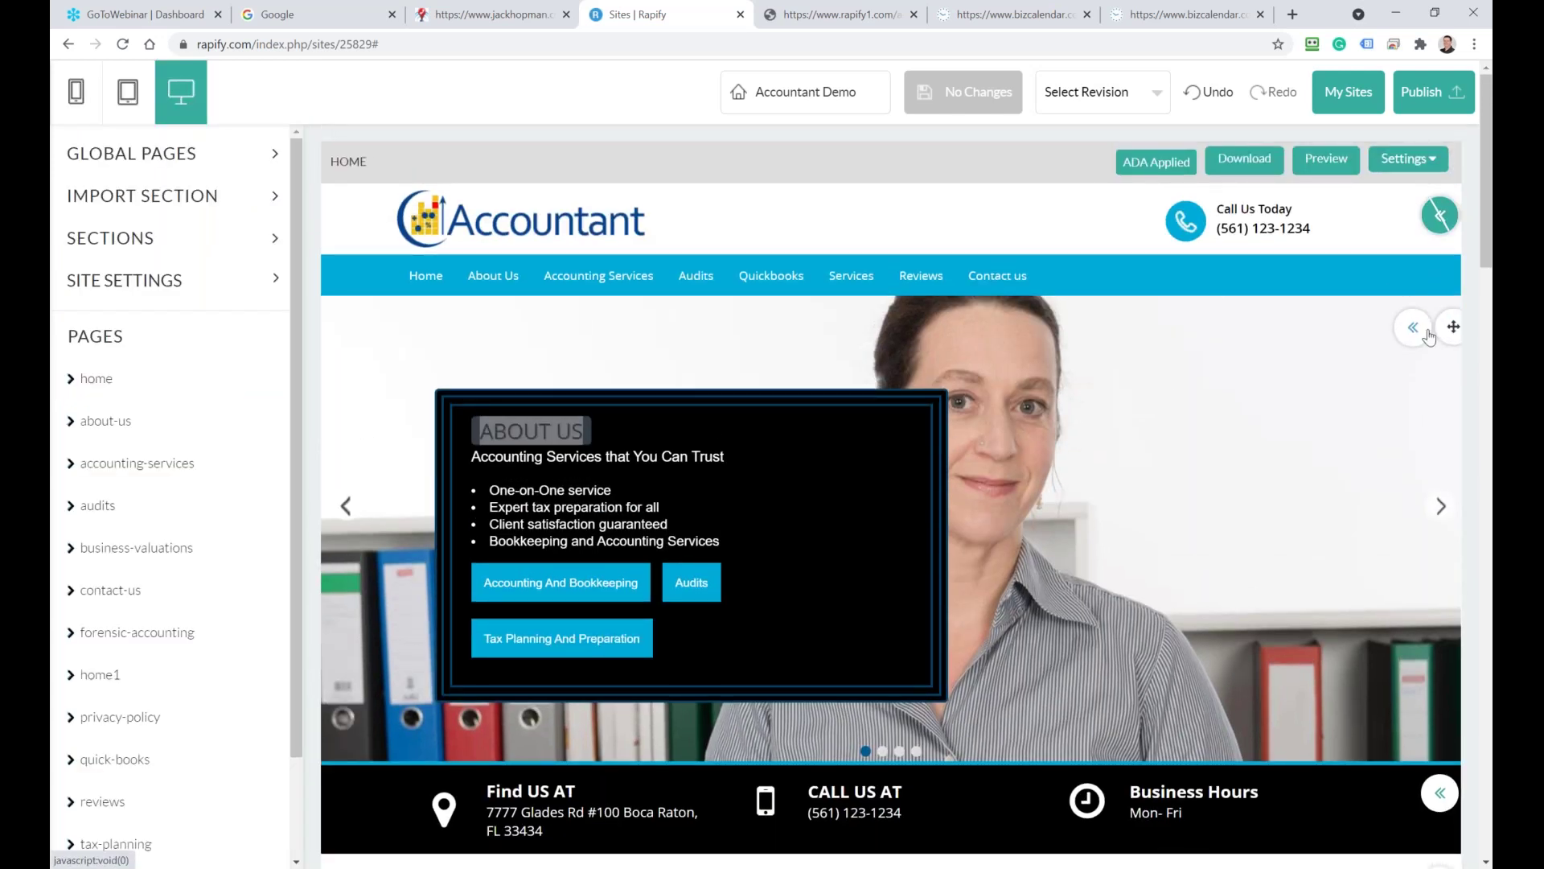
click(1314, 328)
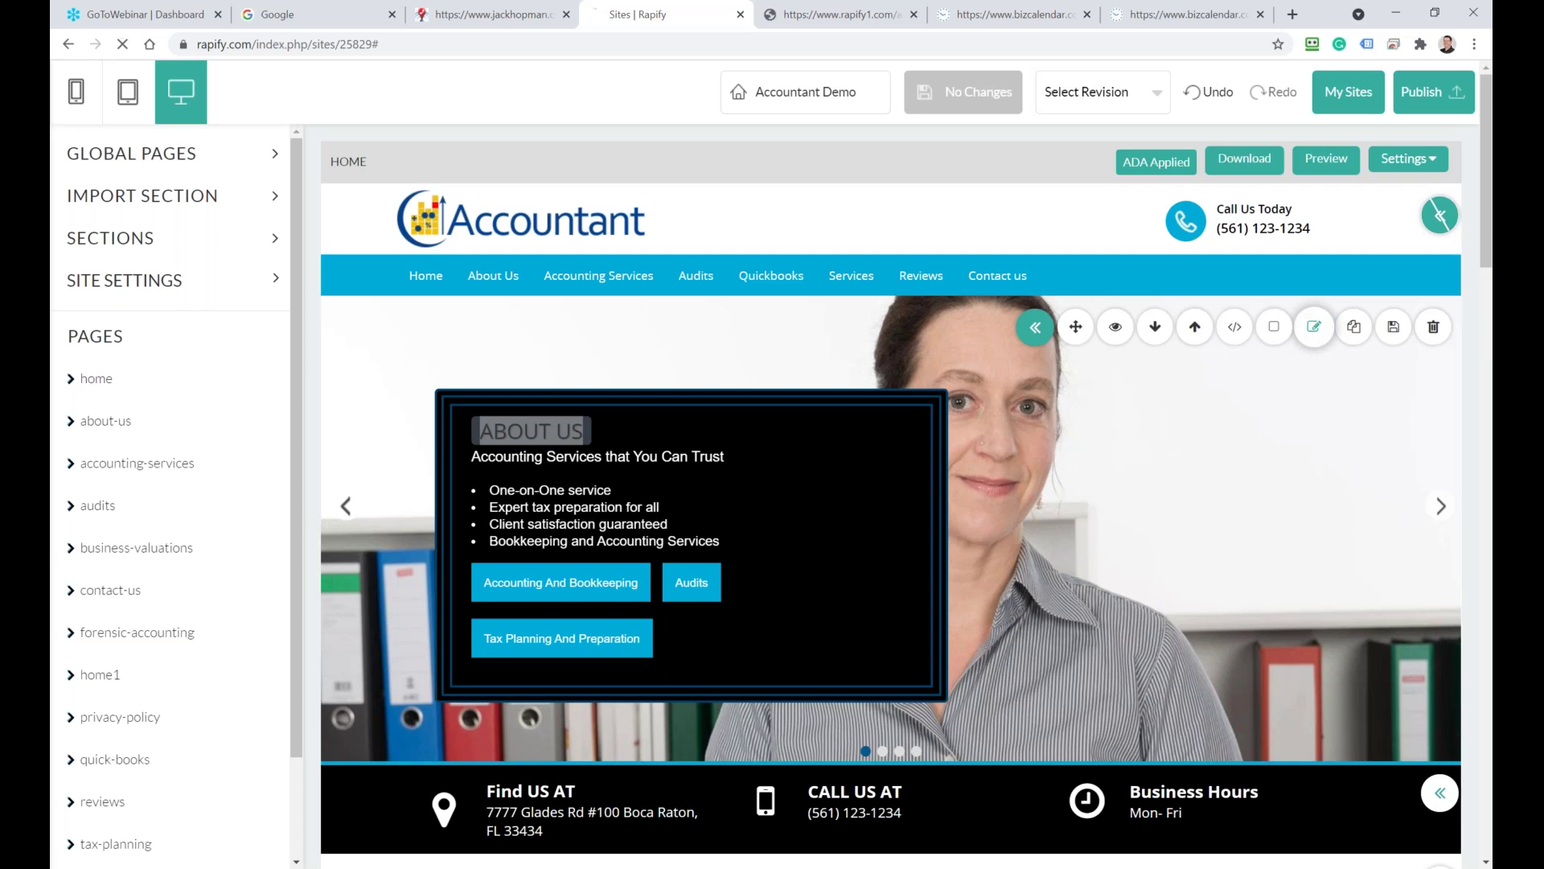
Set the first slide's title to "New Title", save the slider settings and return to the site editor
scroll(754, 400, down, 2)
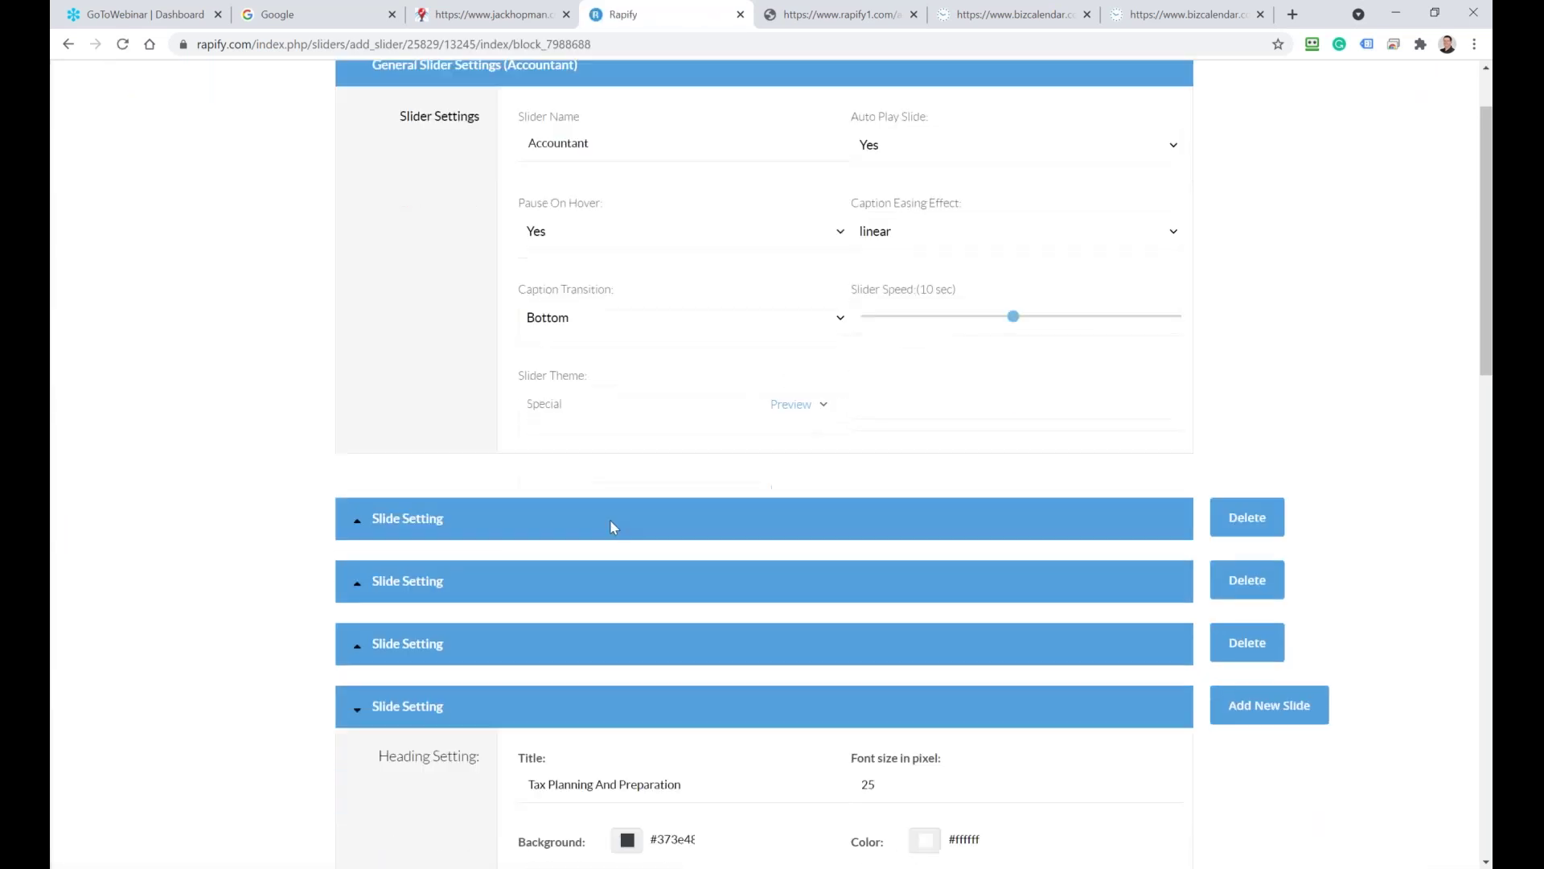
click(370, 455)
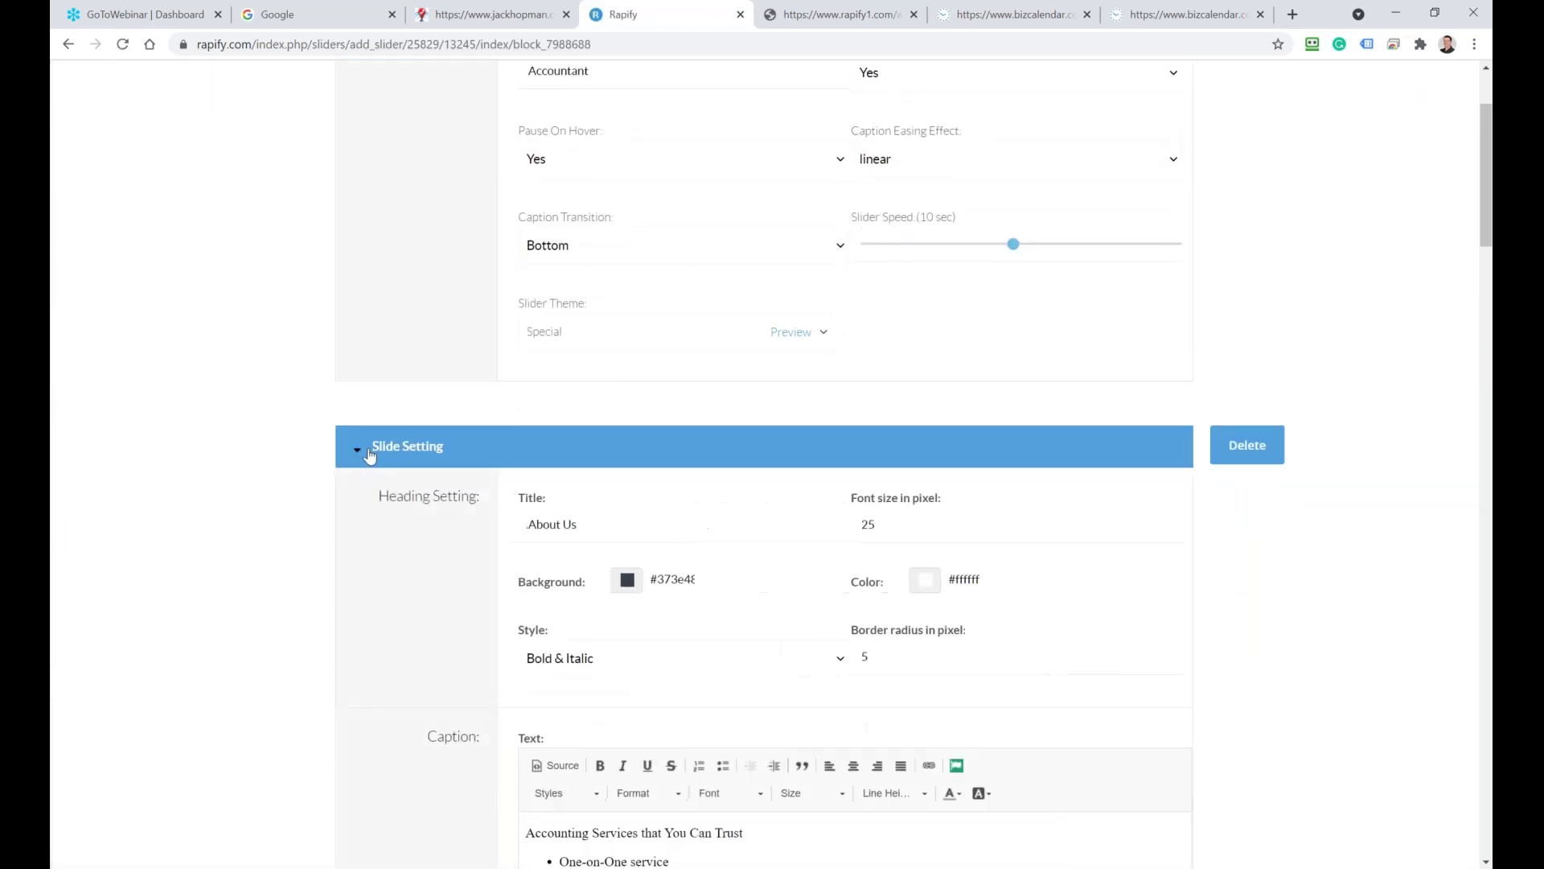
drag(598, 519, 520, 546)
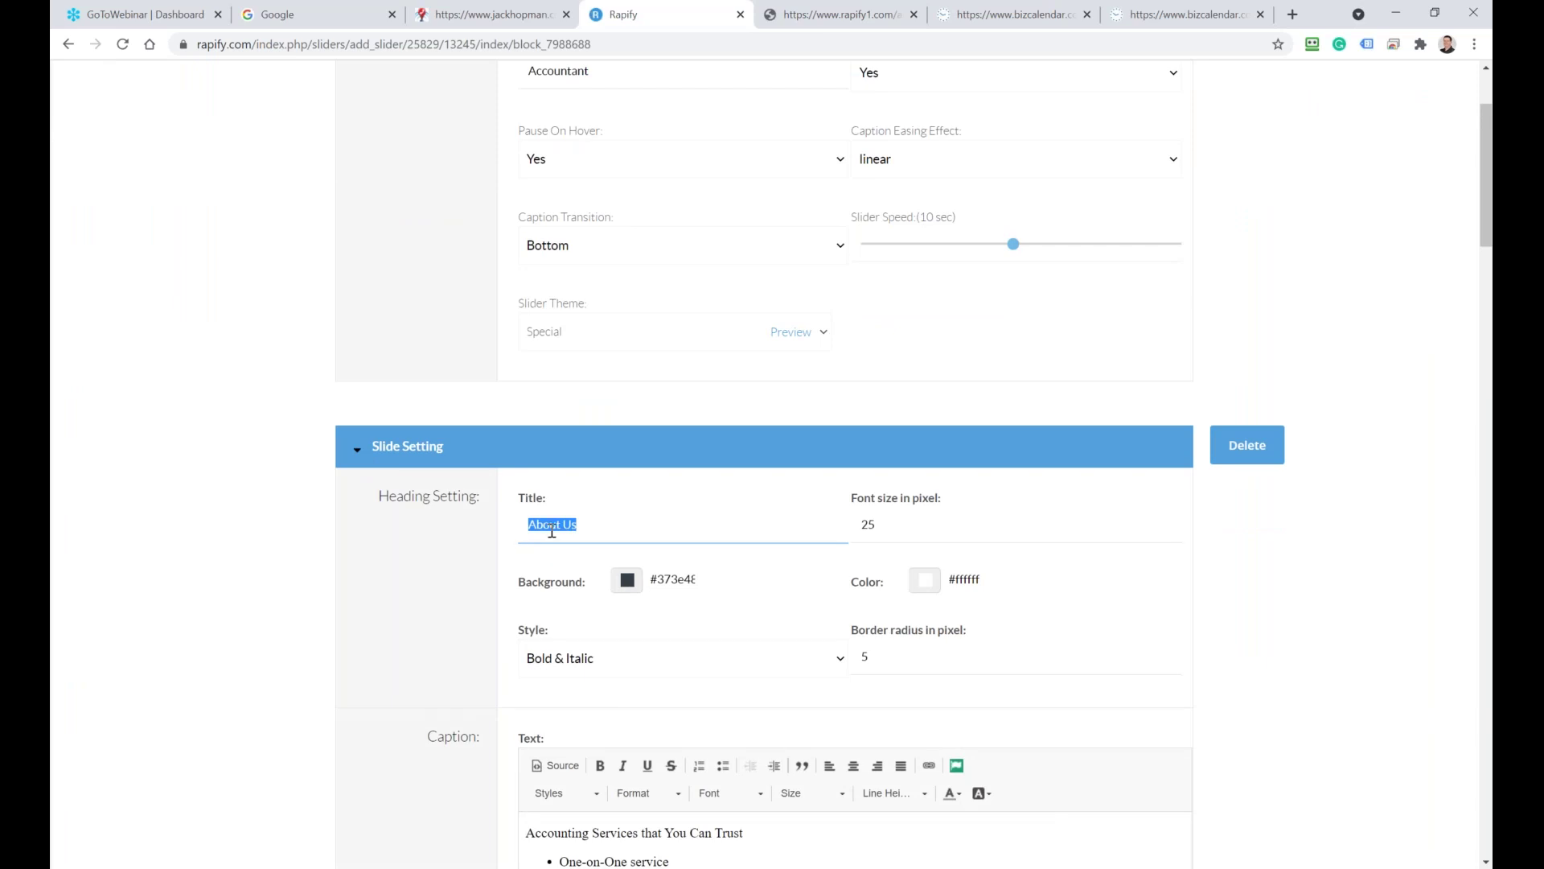
text(New Title)
scroll(893, 471, down, 20)
scroll(1223, 595, down, 15)
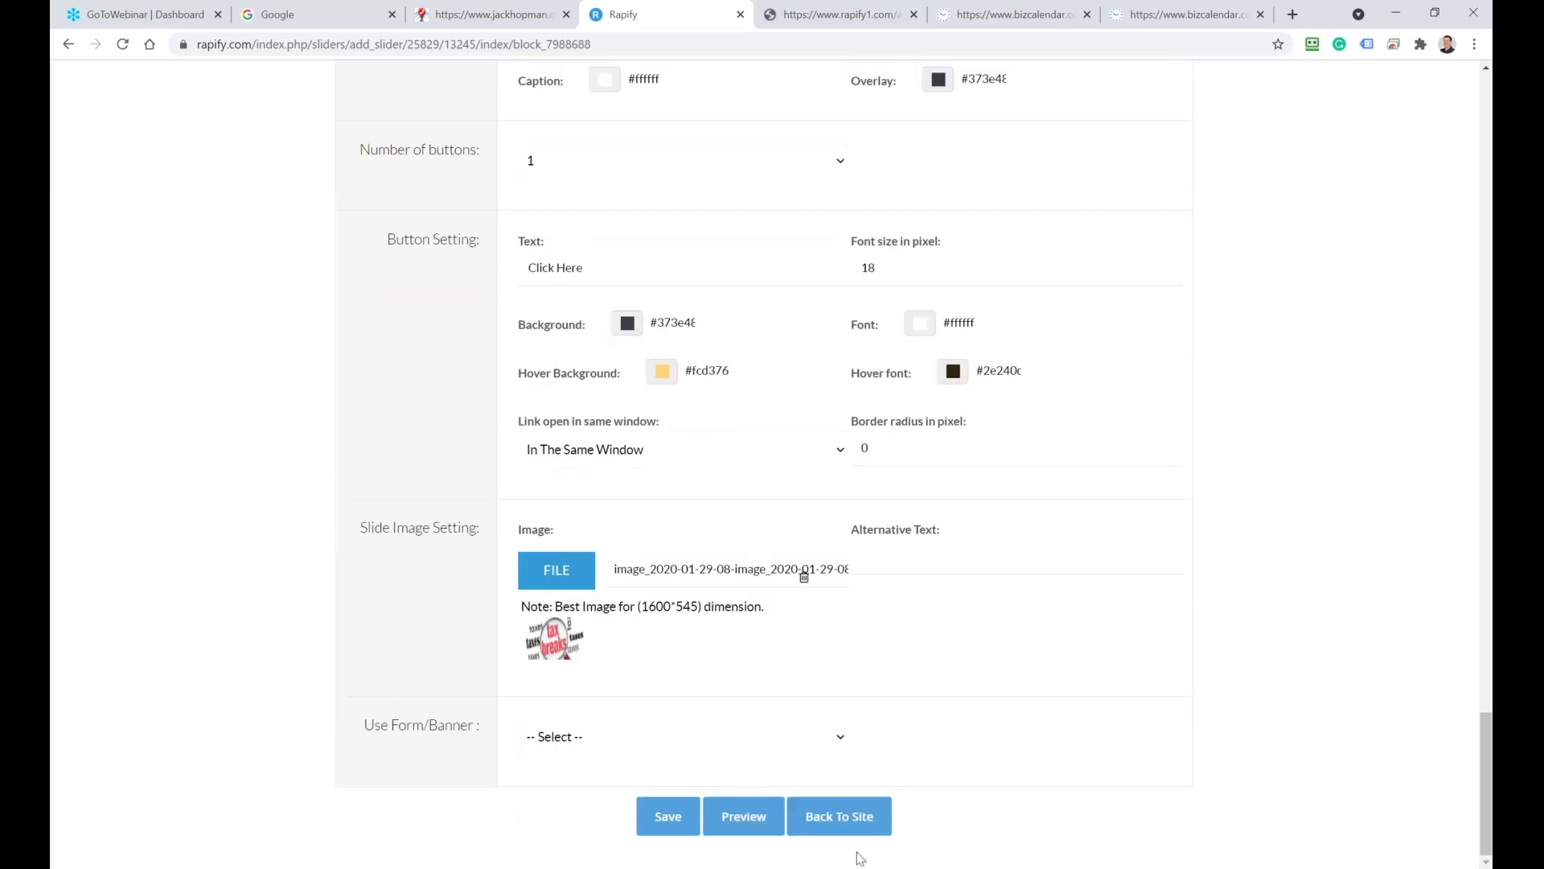
click(666, 817)
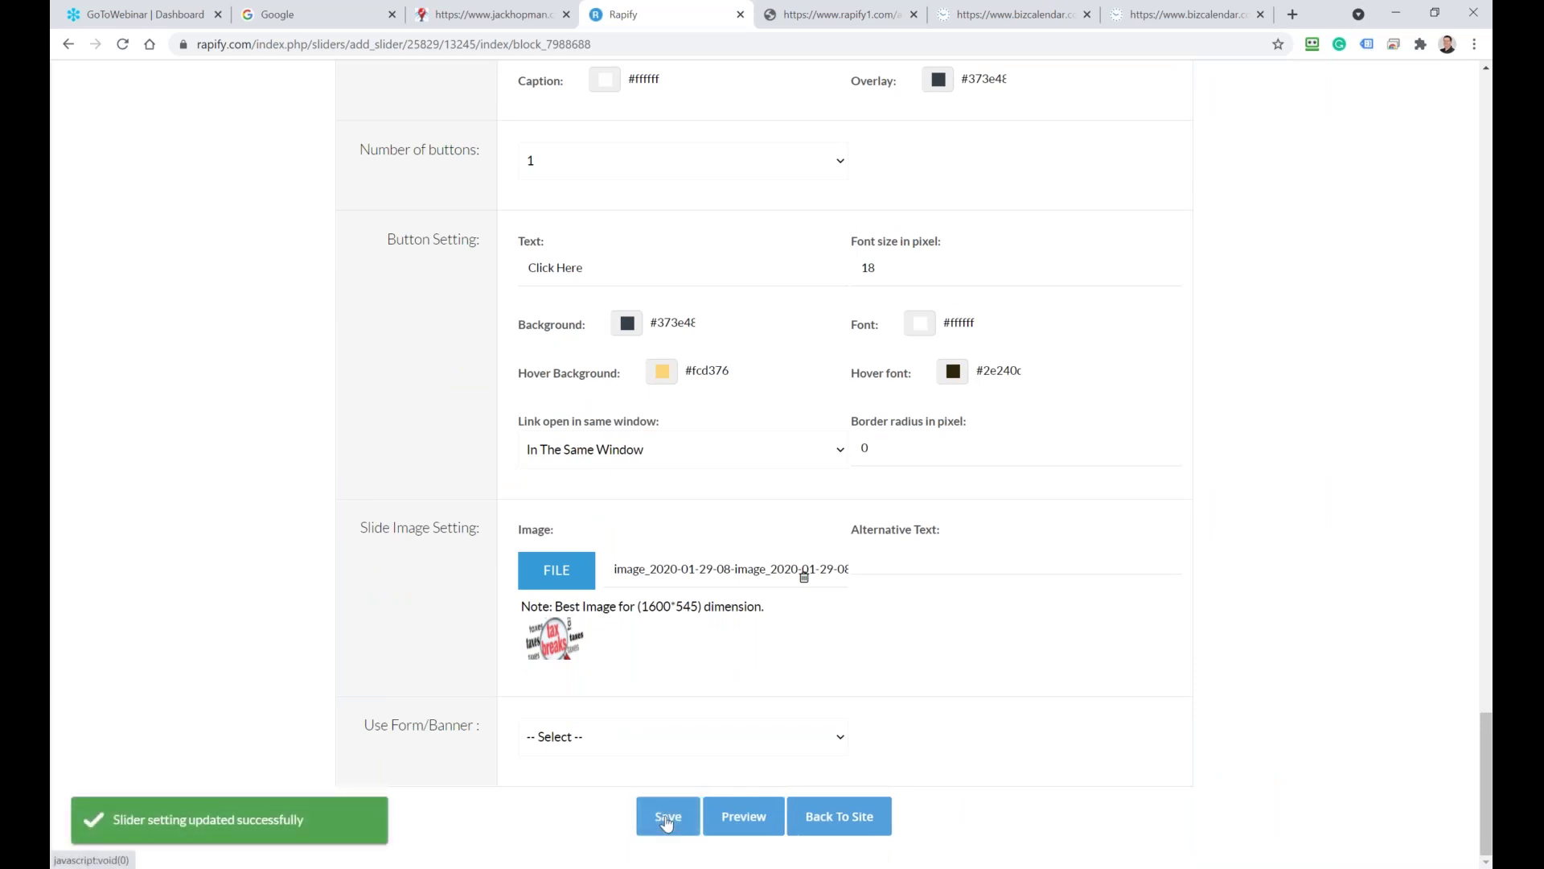
click(820, 818)
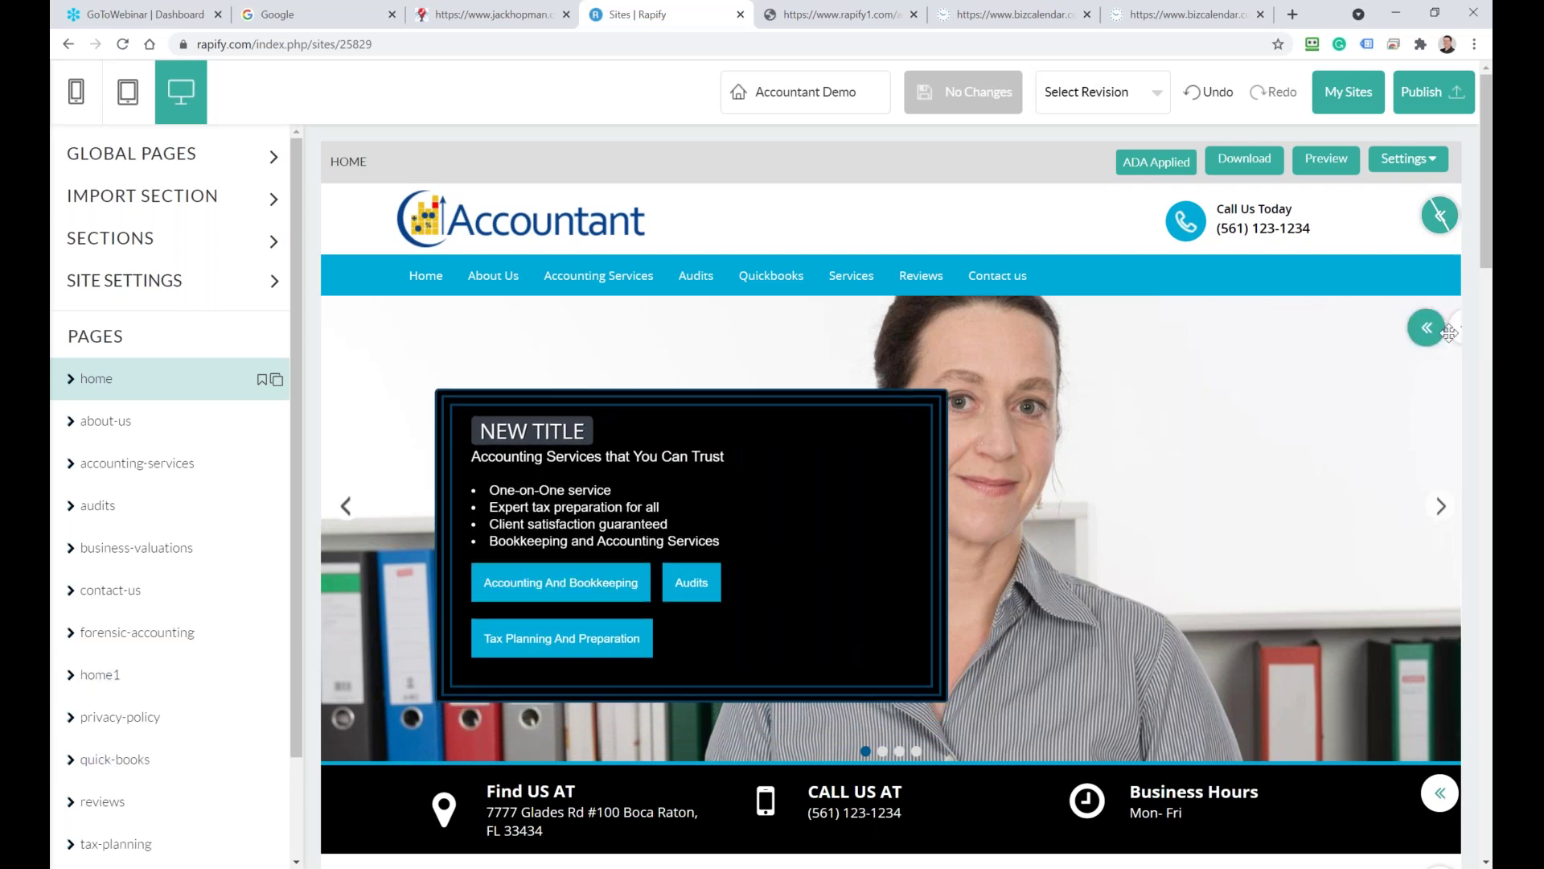
Leave the site editor and open the demo website of the Accountant template from the niche library
mouse_move(1440, 336)
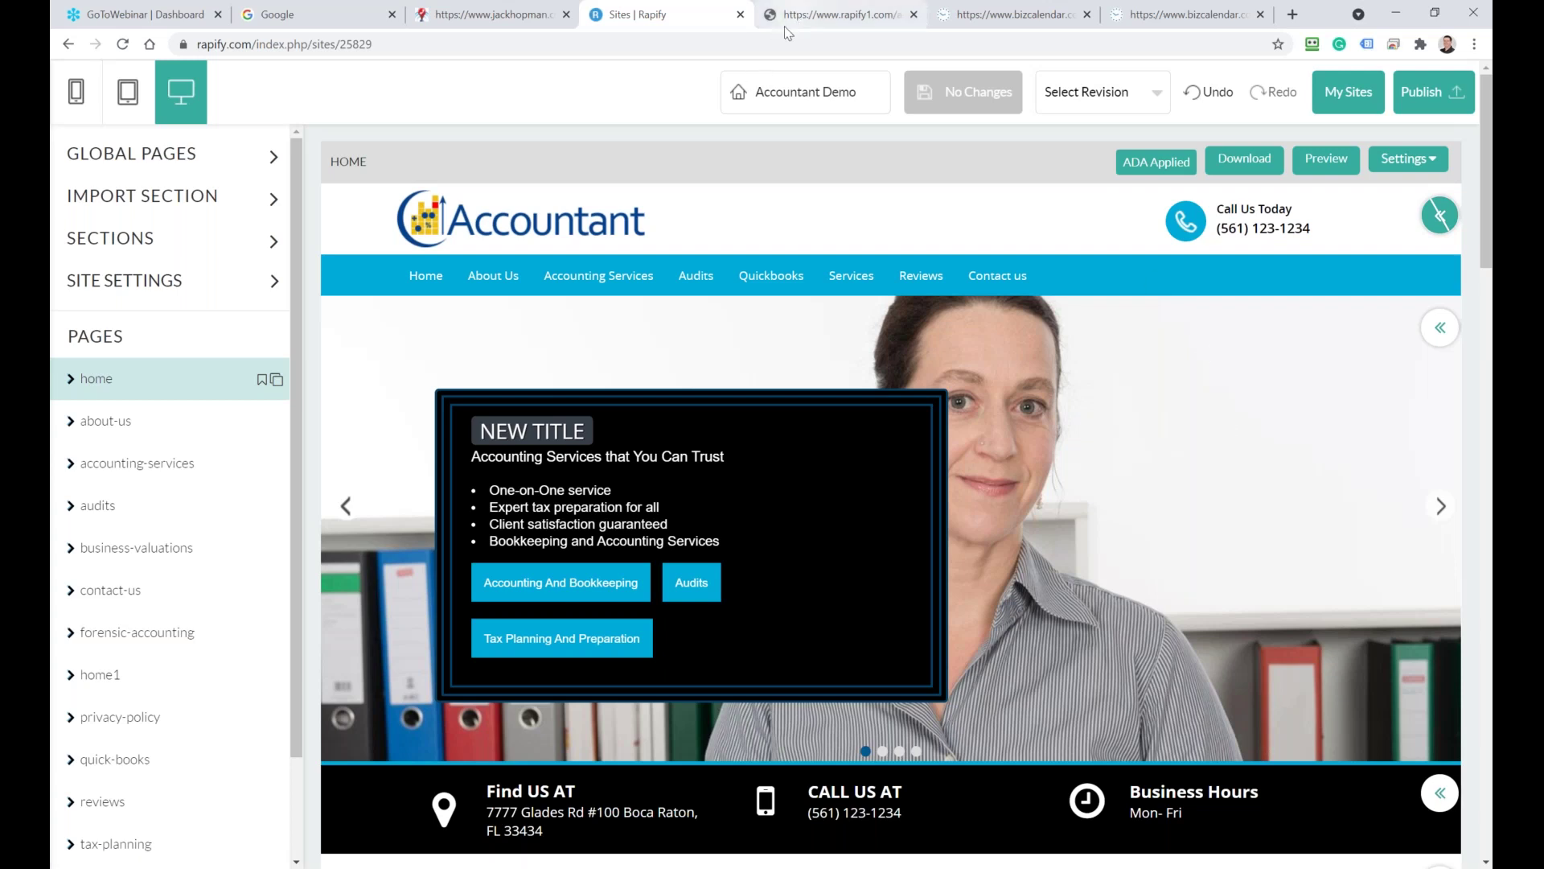
click(1354, 97)
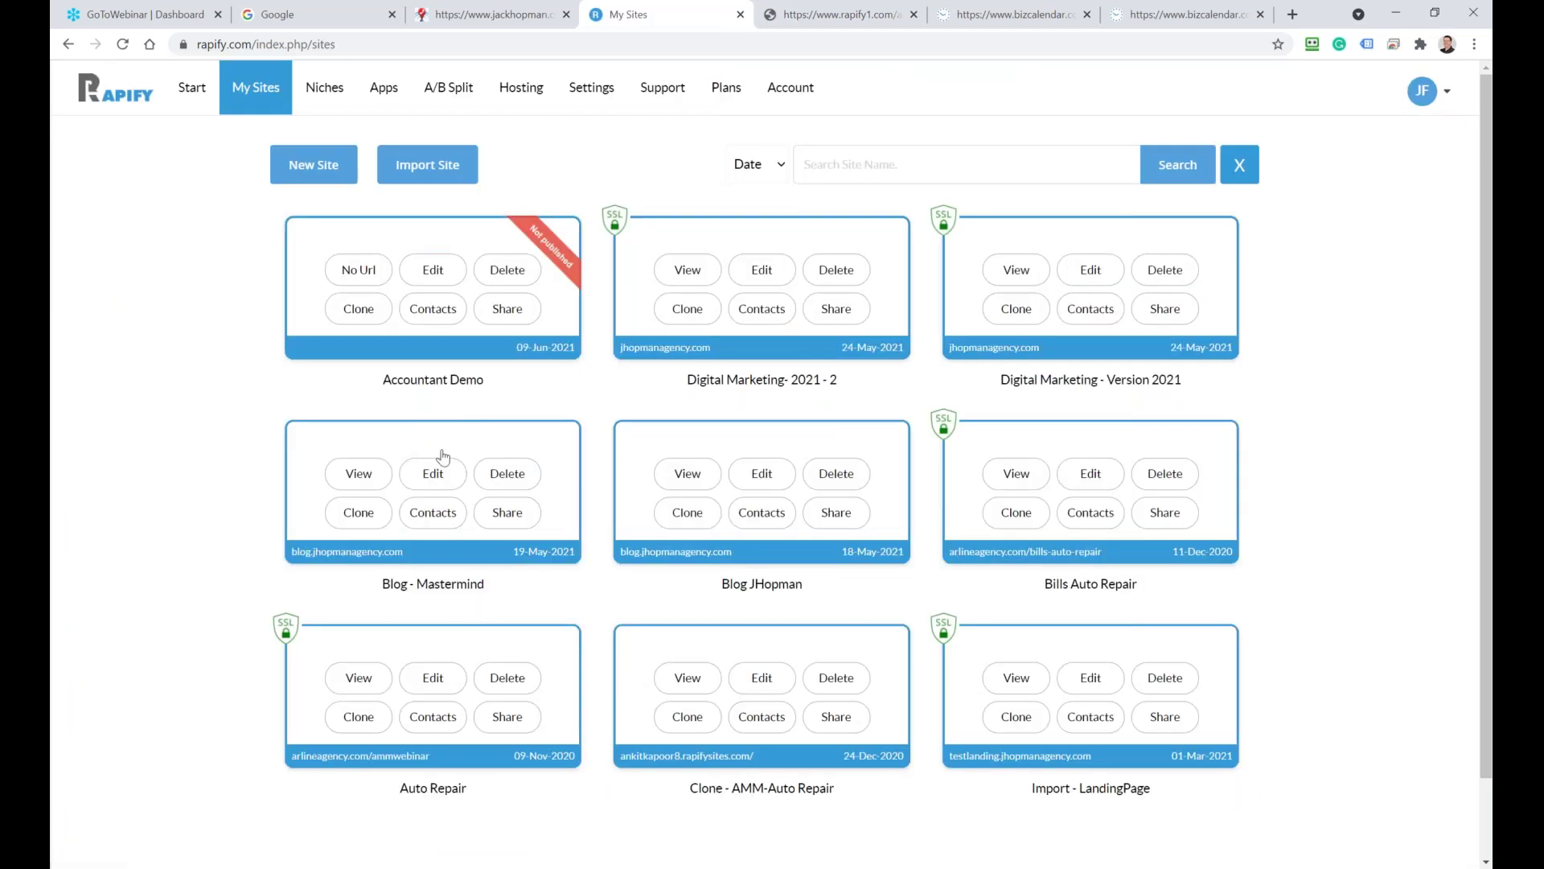
click(321, 92)
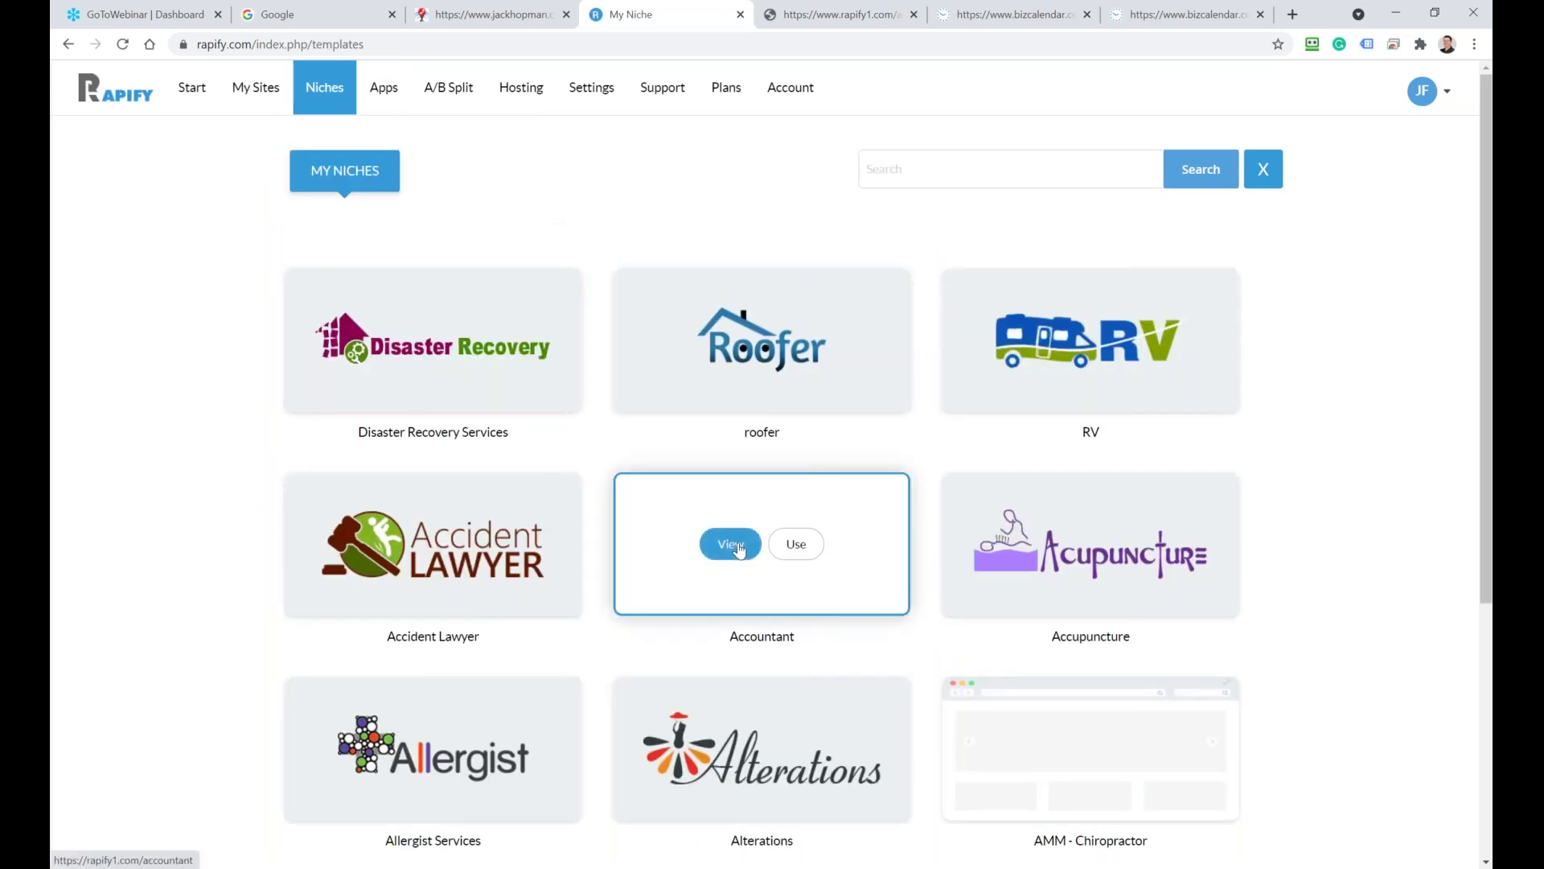
click(730, 545)
Look through the Accountant demo's home page sections and its Accounting Services page, ending back on the home page
scroll(643, 525, down, 4)
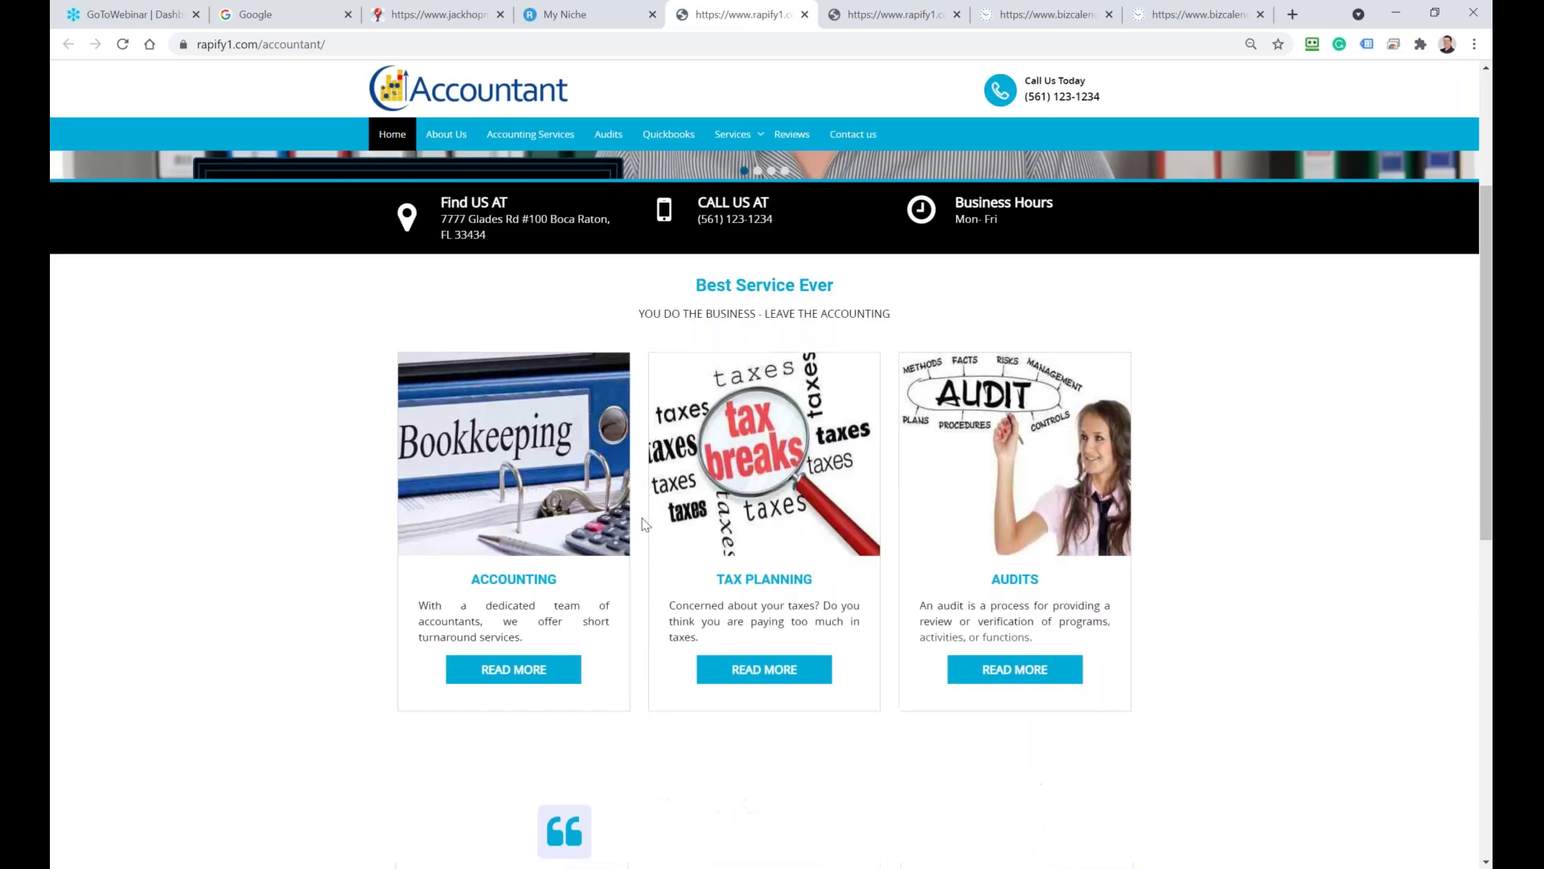
scroll(877, 507, down, 7)
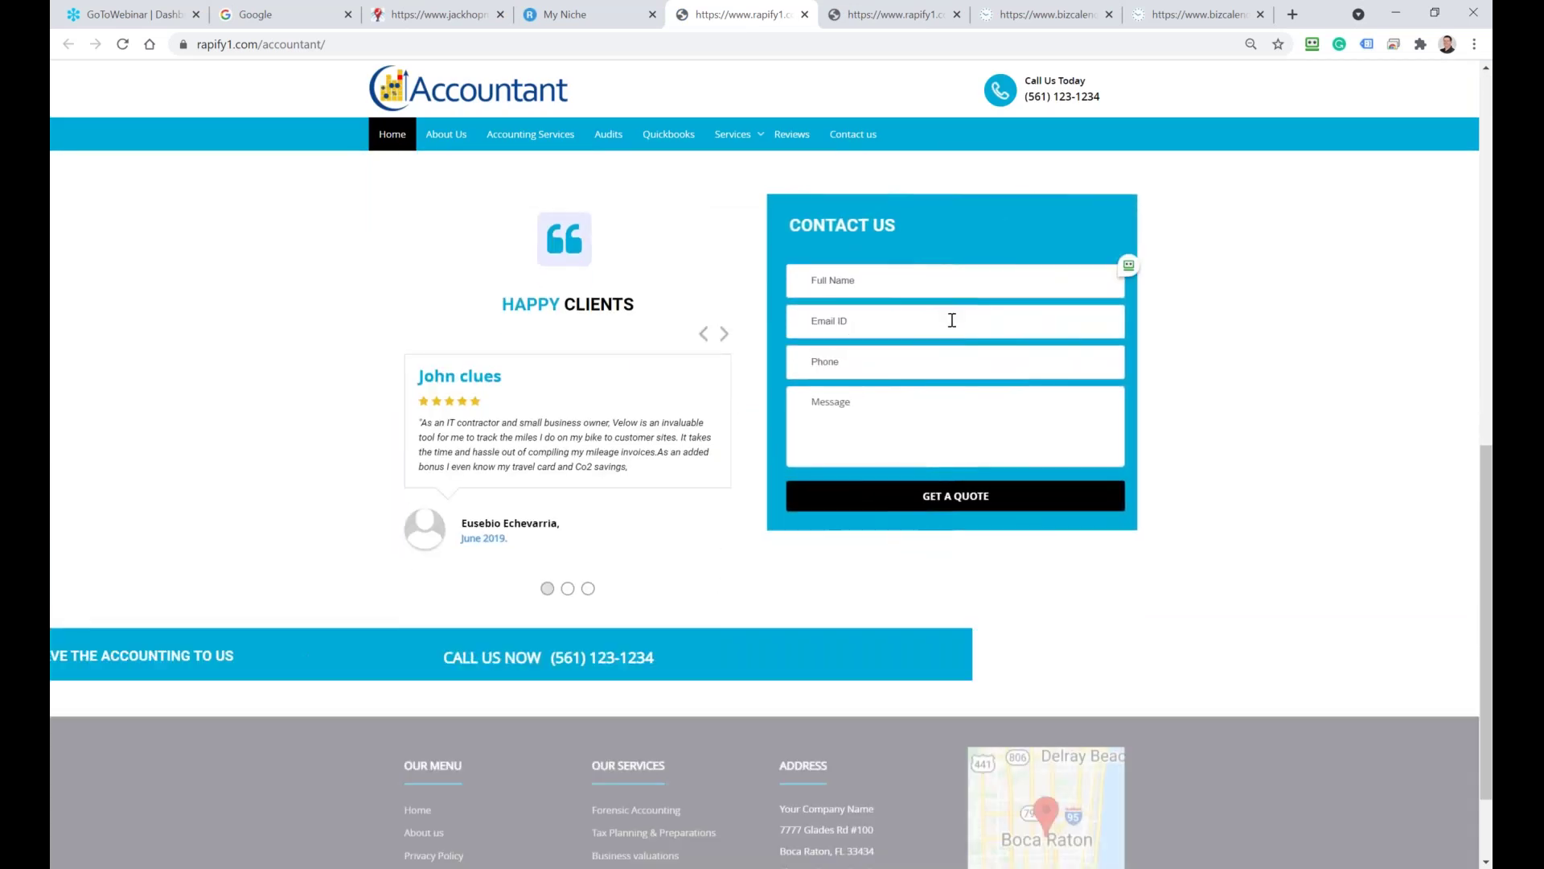
scroll(952, 320, up, 10)
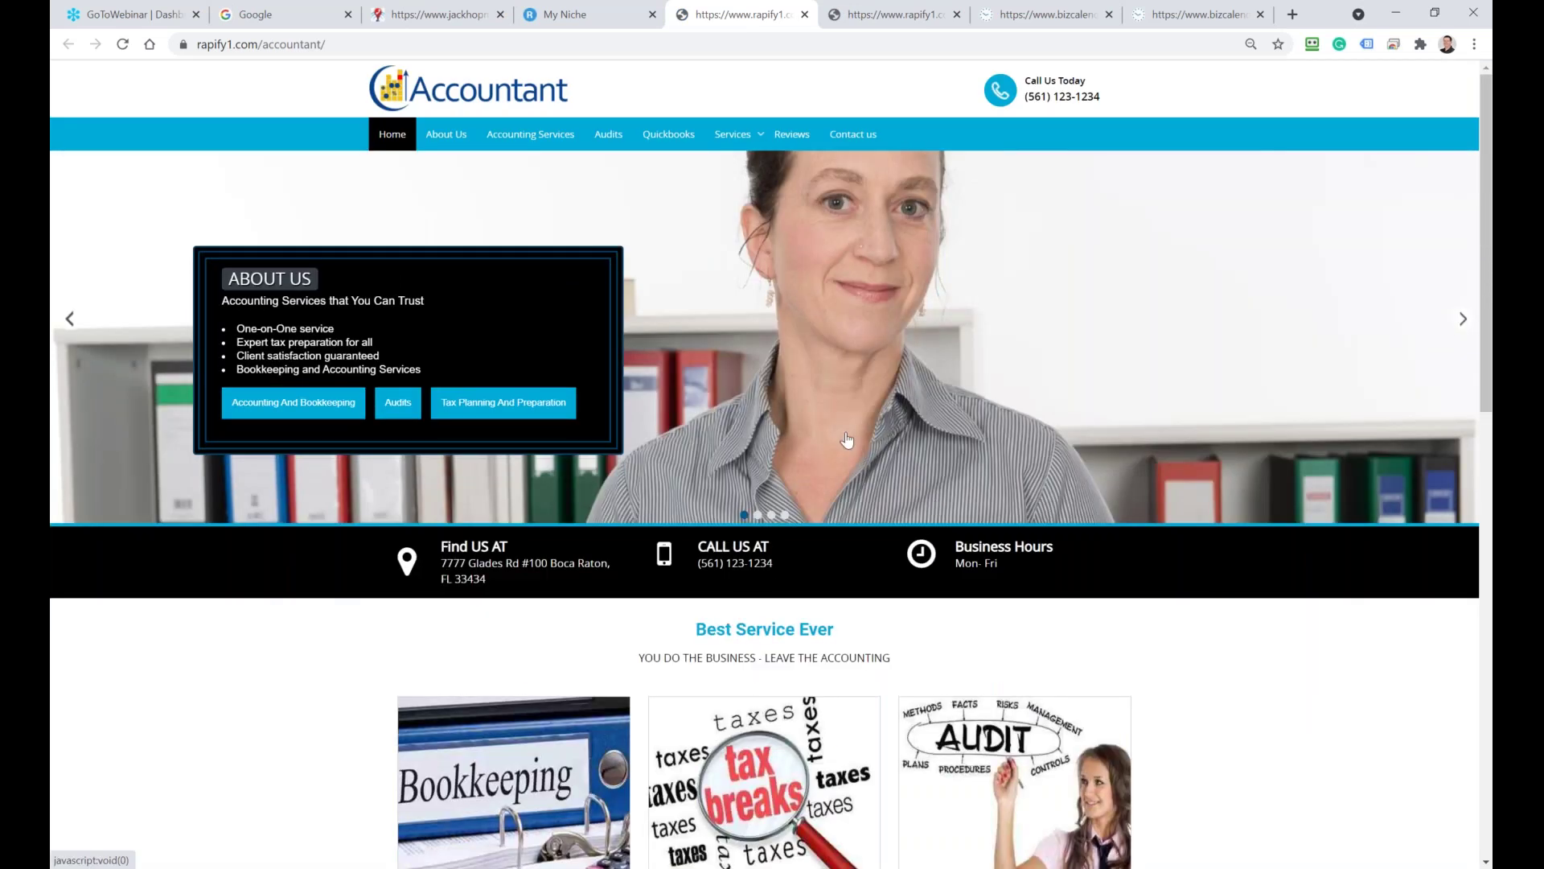
click(545, 140)
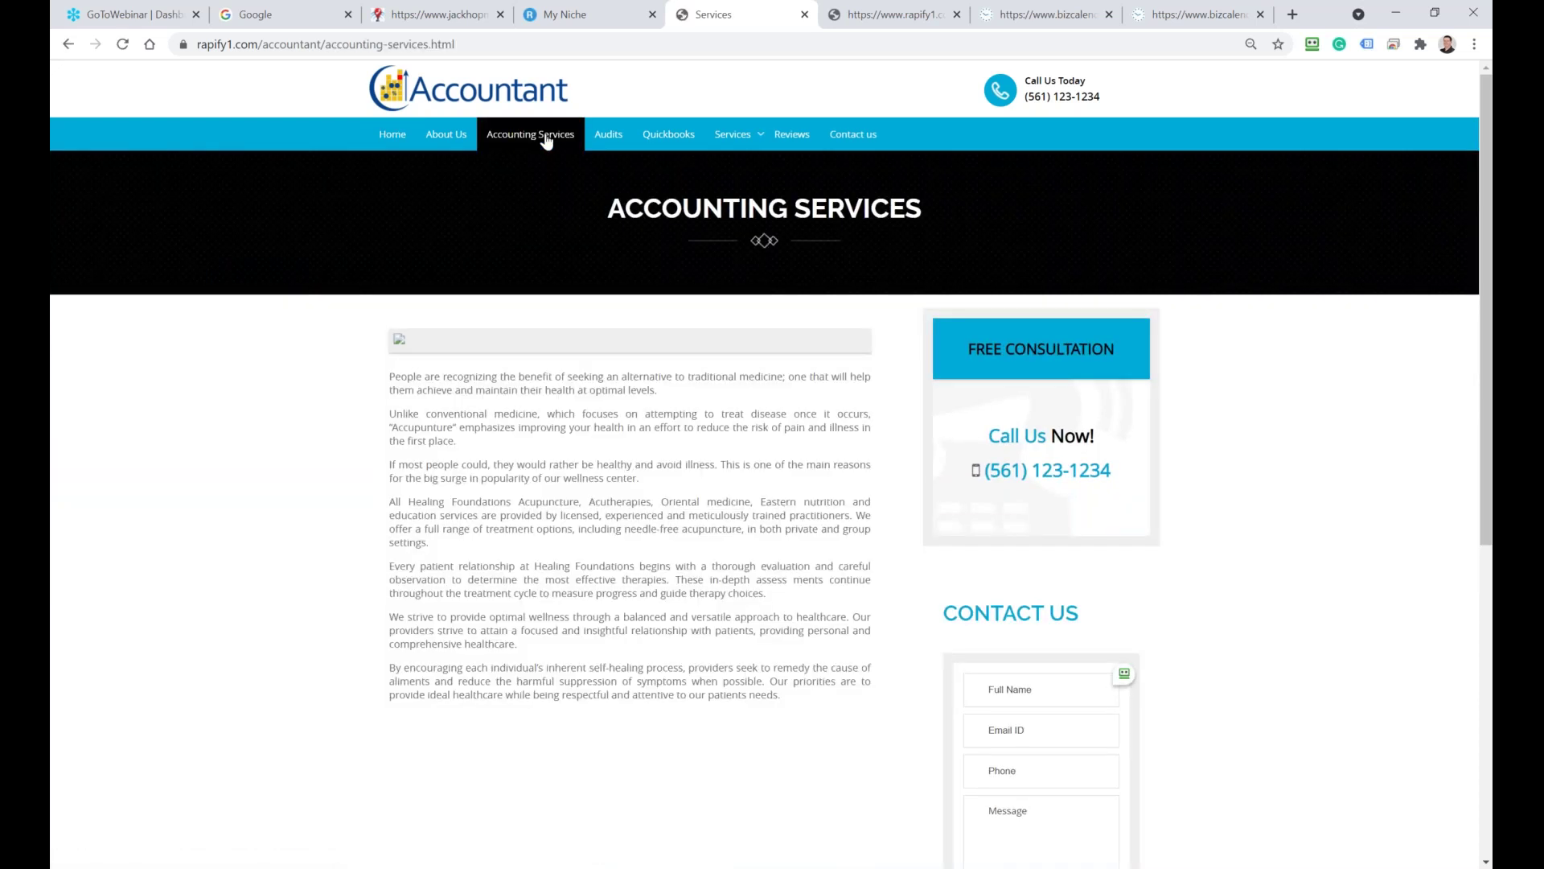
click(393, 134)
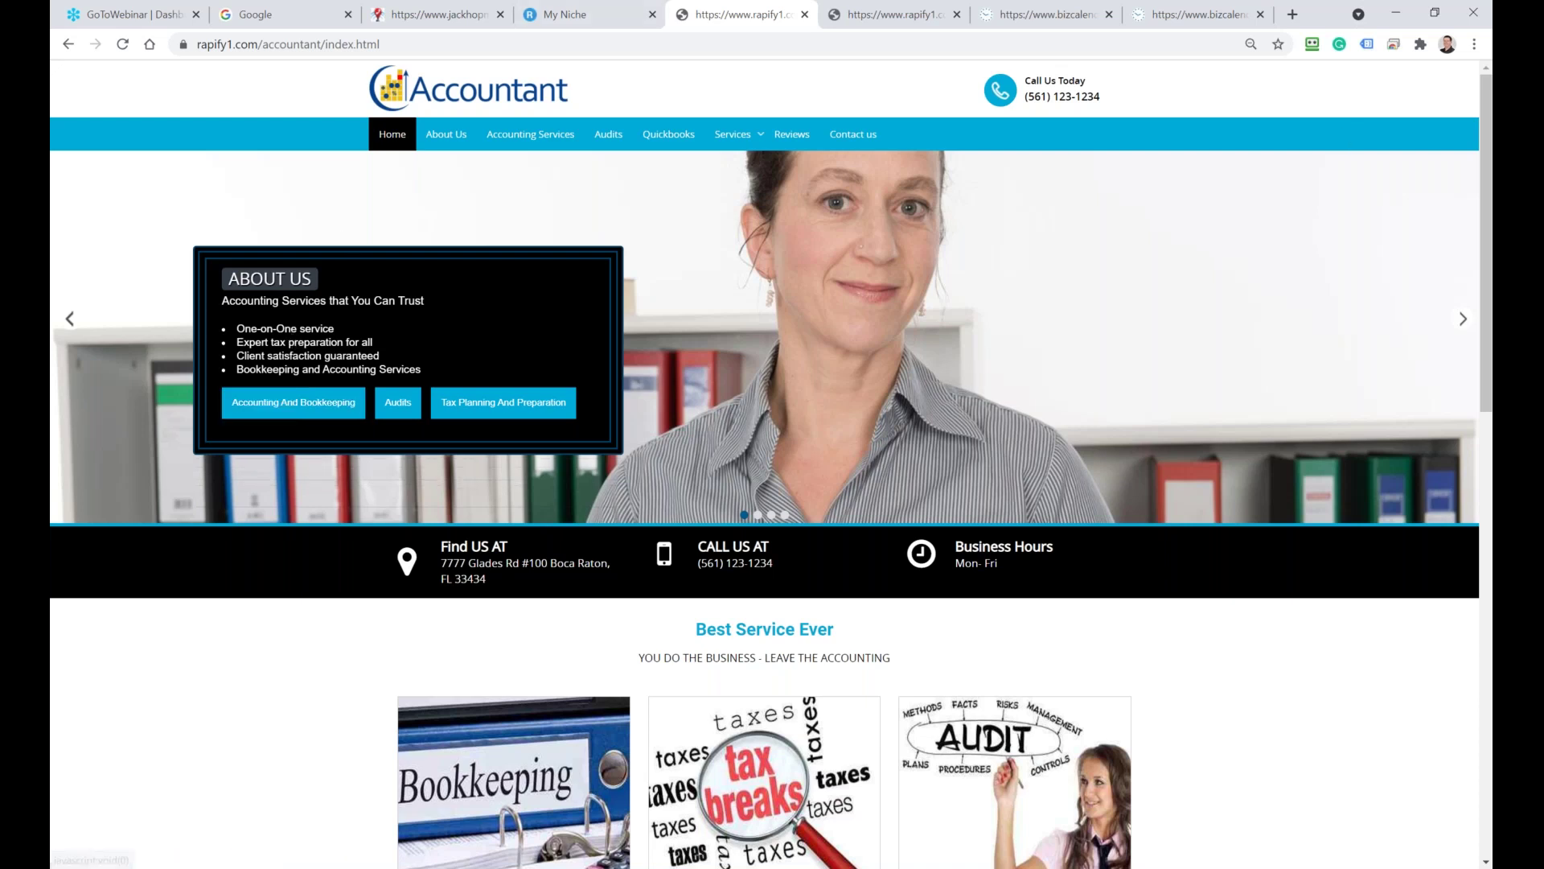
Switch to the mastermind notes in Notepad and review the passages on websites, landing pages and paid traffic
key(alt+Tab)
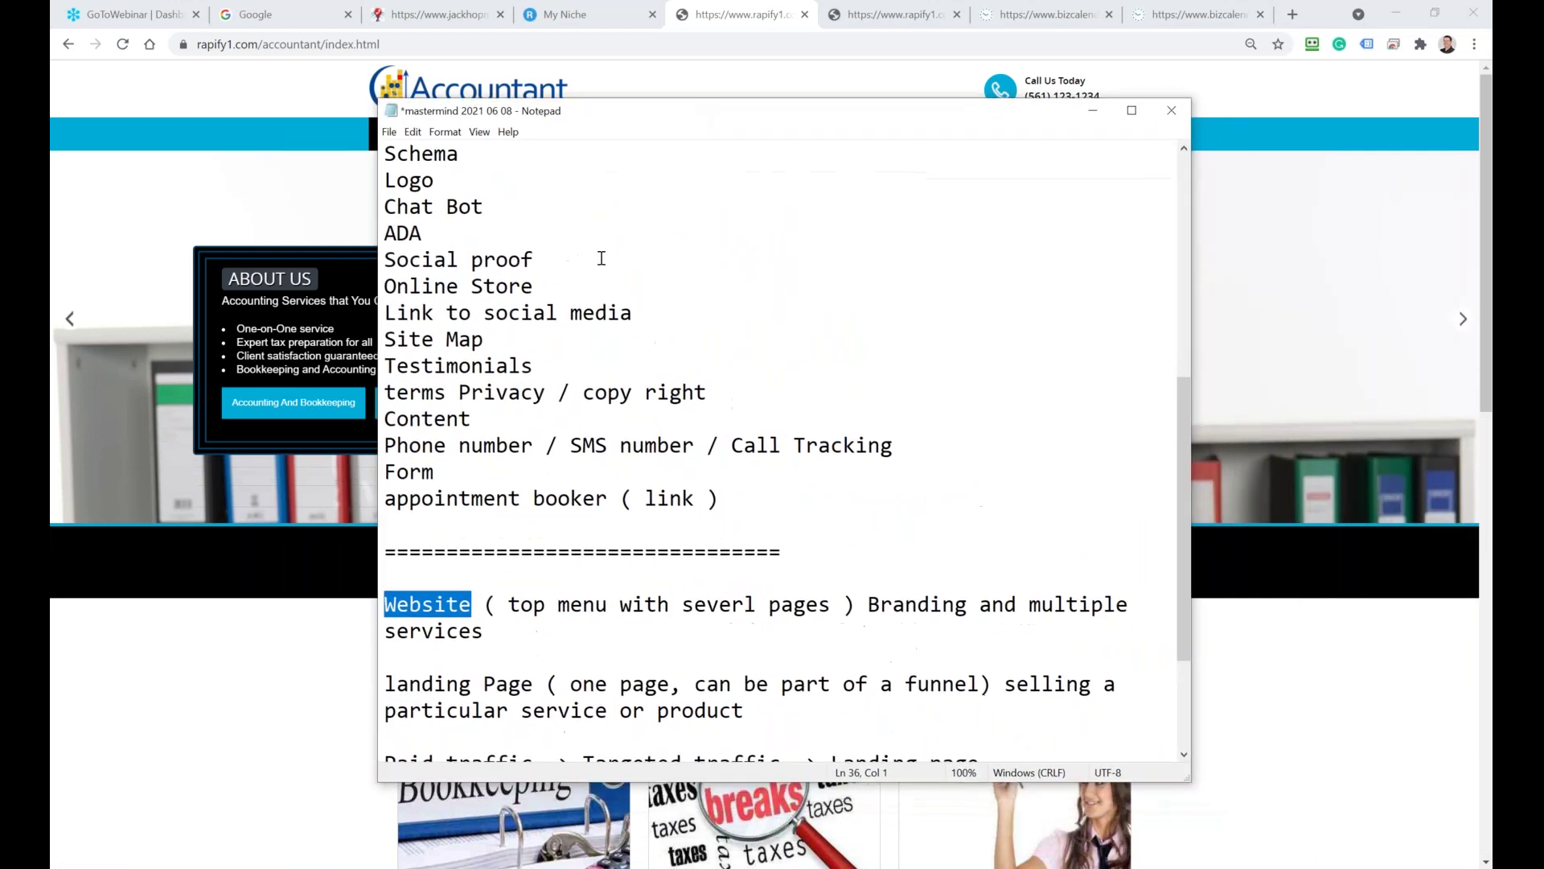
scroll(593, 419, down, 3)
drag(396, 500, 521, 489)
drag(546, 578, 497, 578)
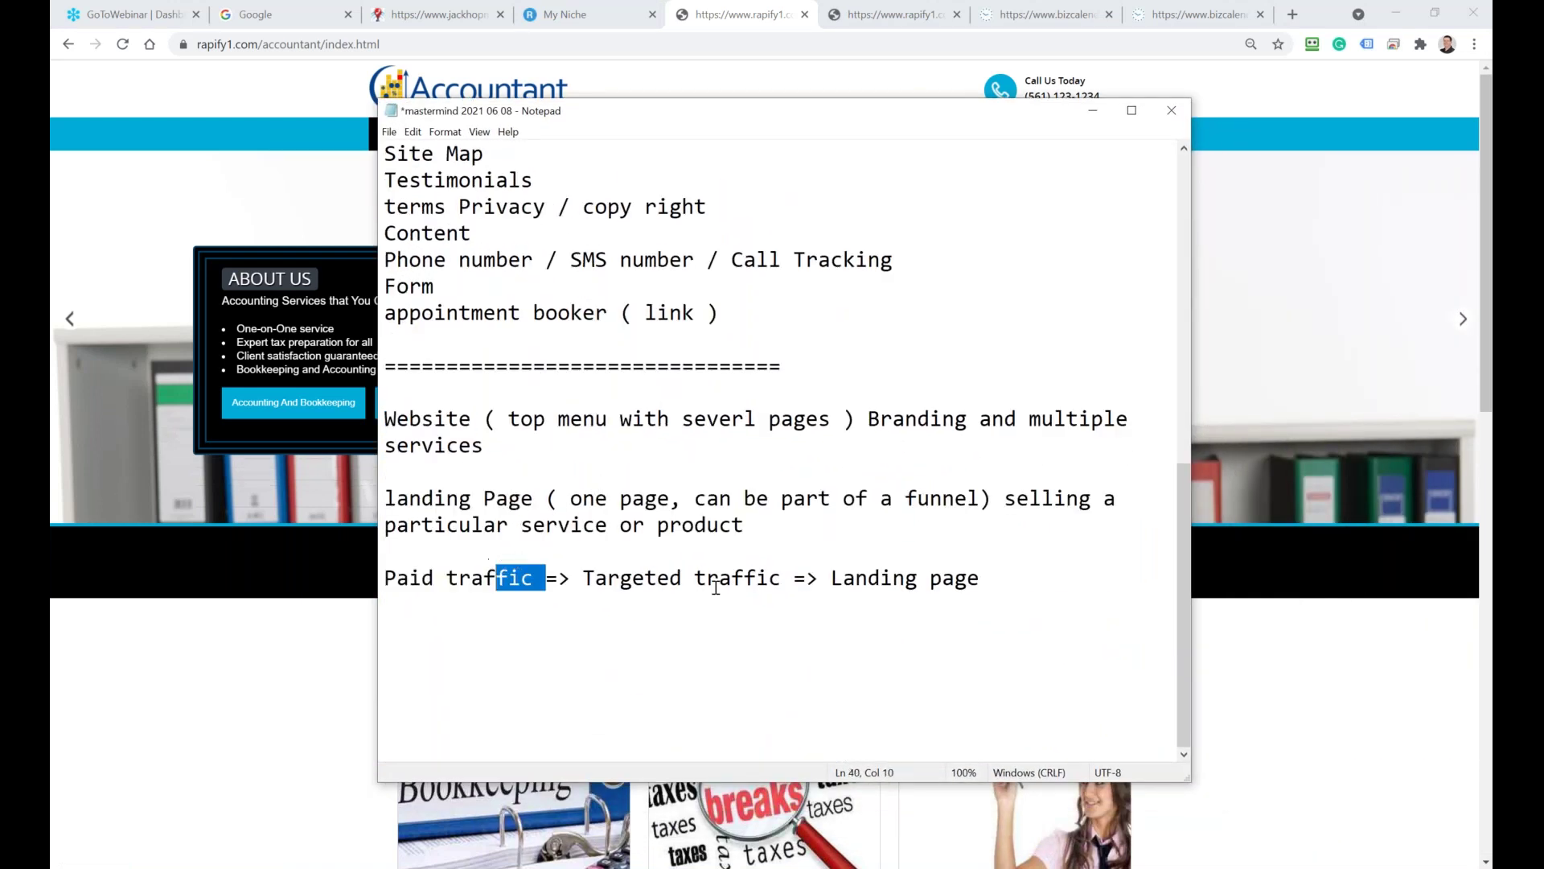
drag(1059, 577, 417, 478)
click(417, 477)
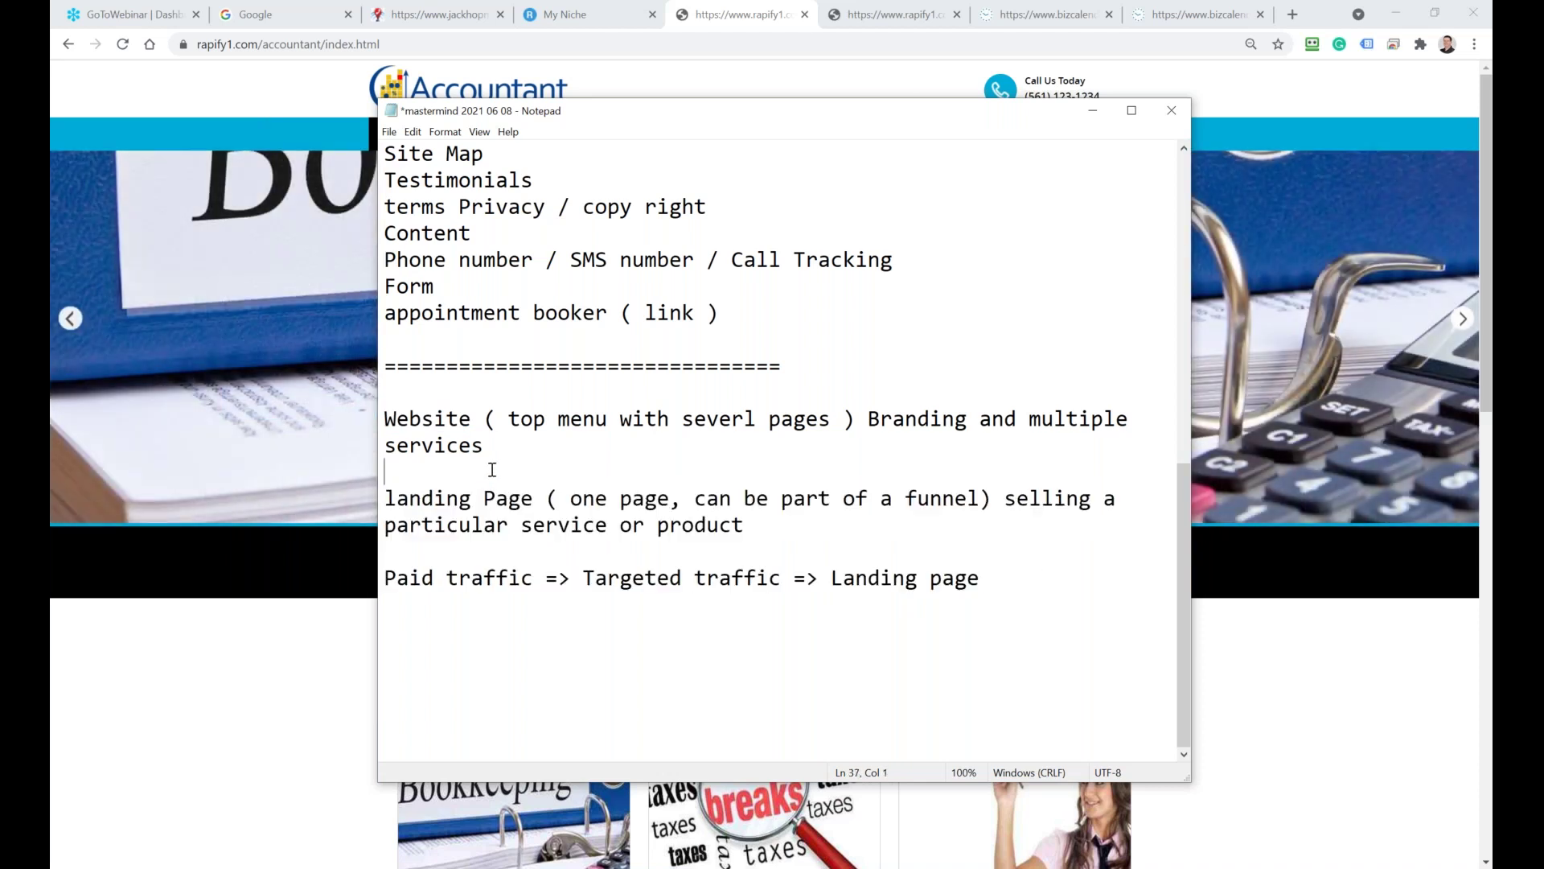
Add the line "in 7 minutes ?" below the paid traffic line, separated by a blank line
click(1015, 580)
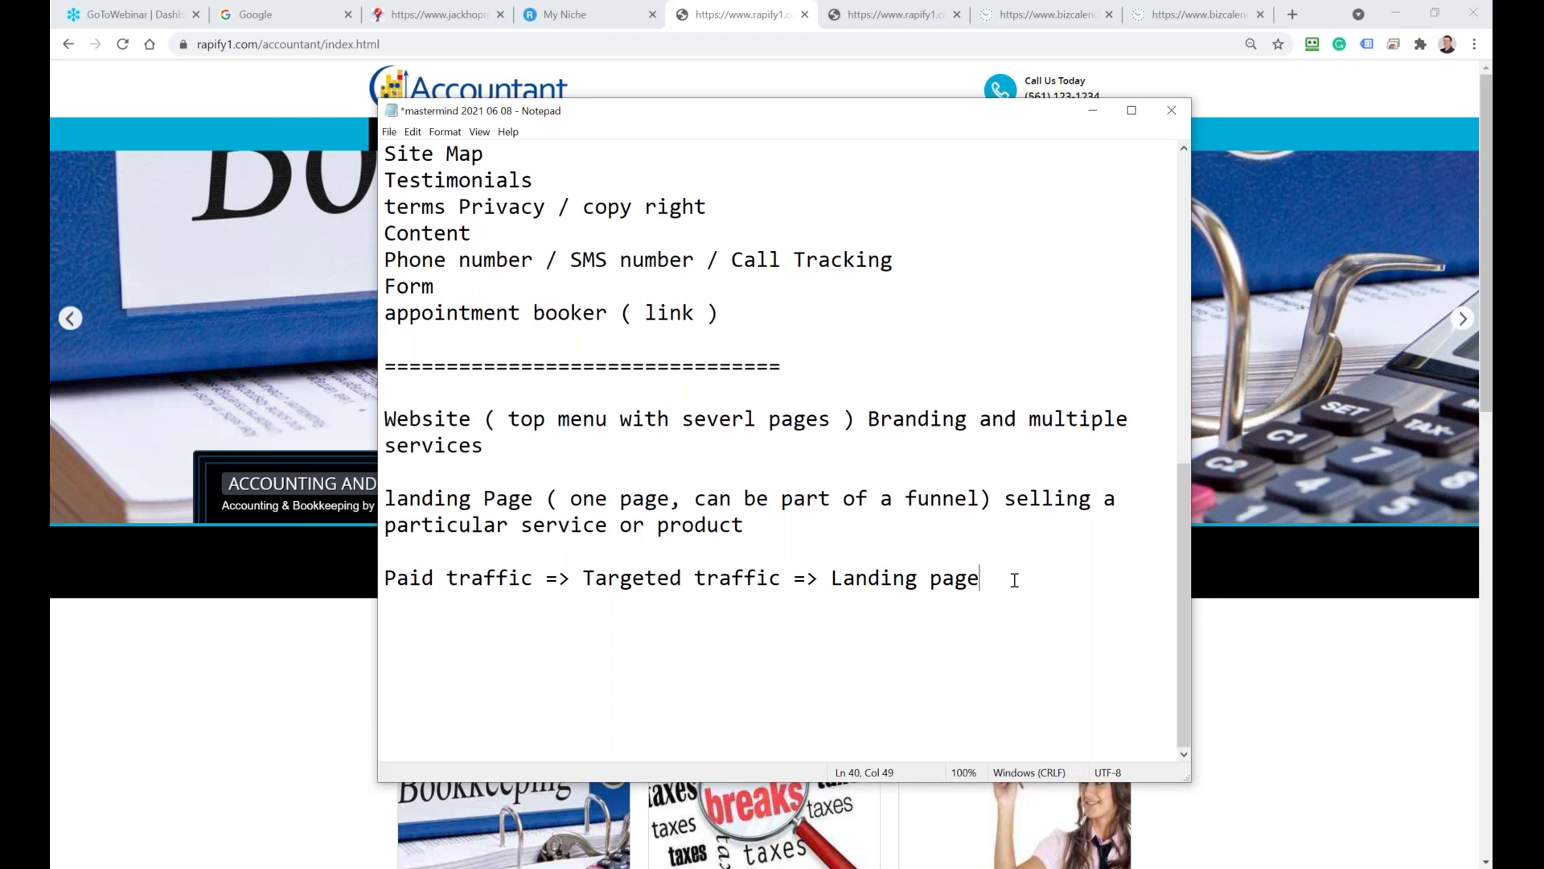
key(Return)
key(Return)
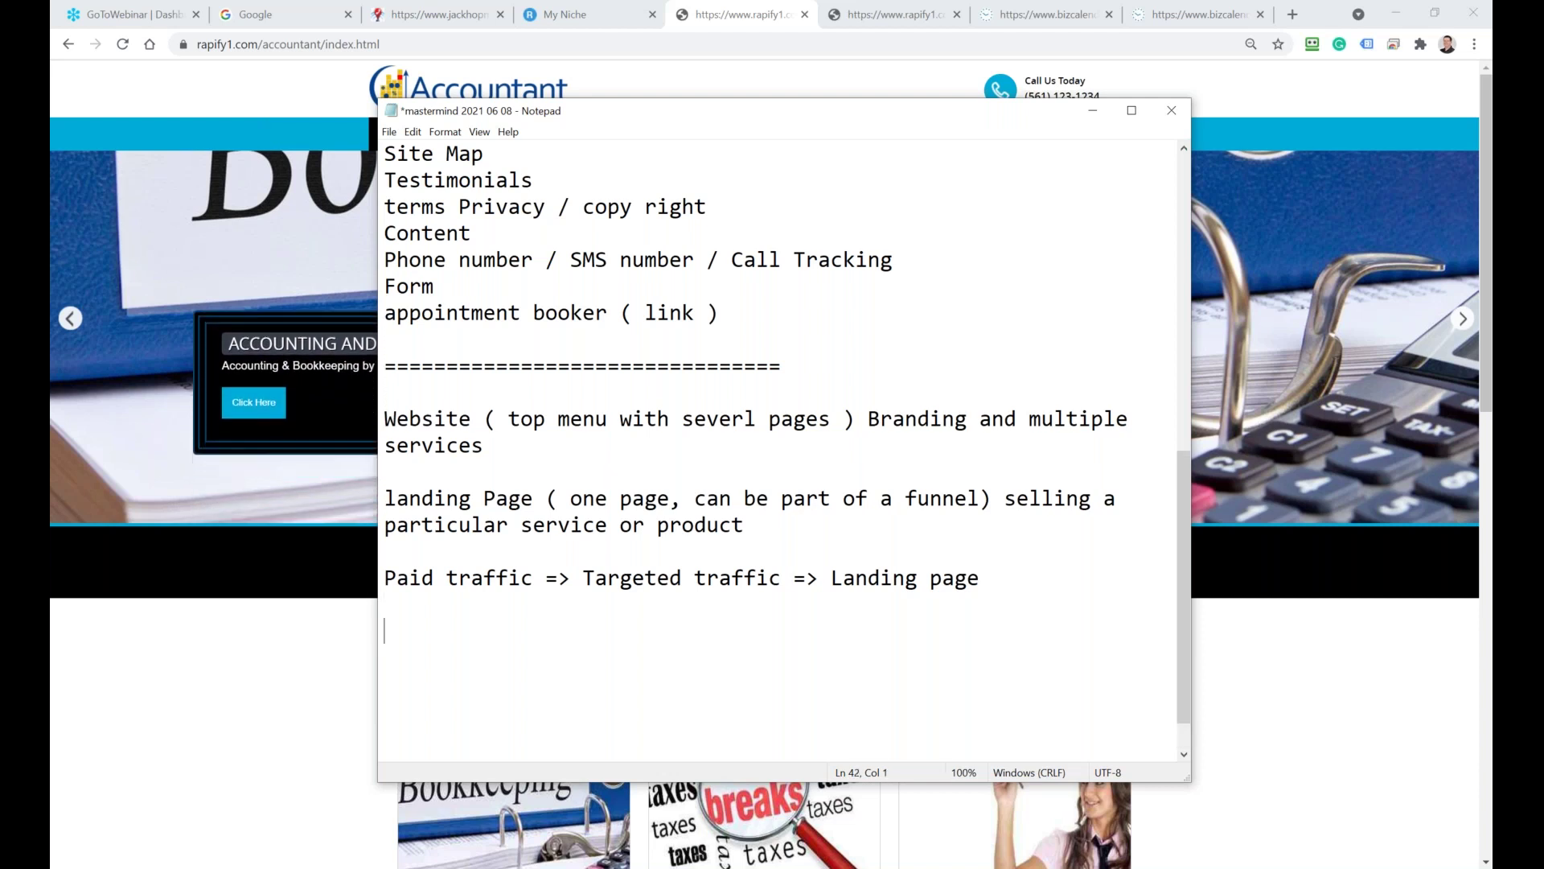
text(in 1)
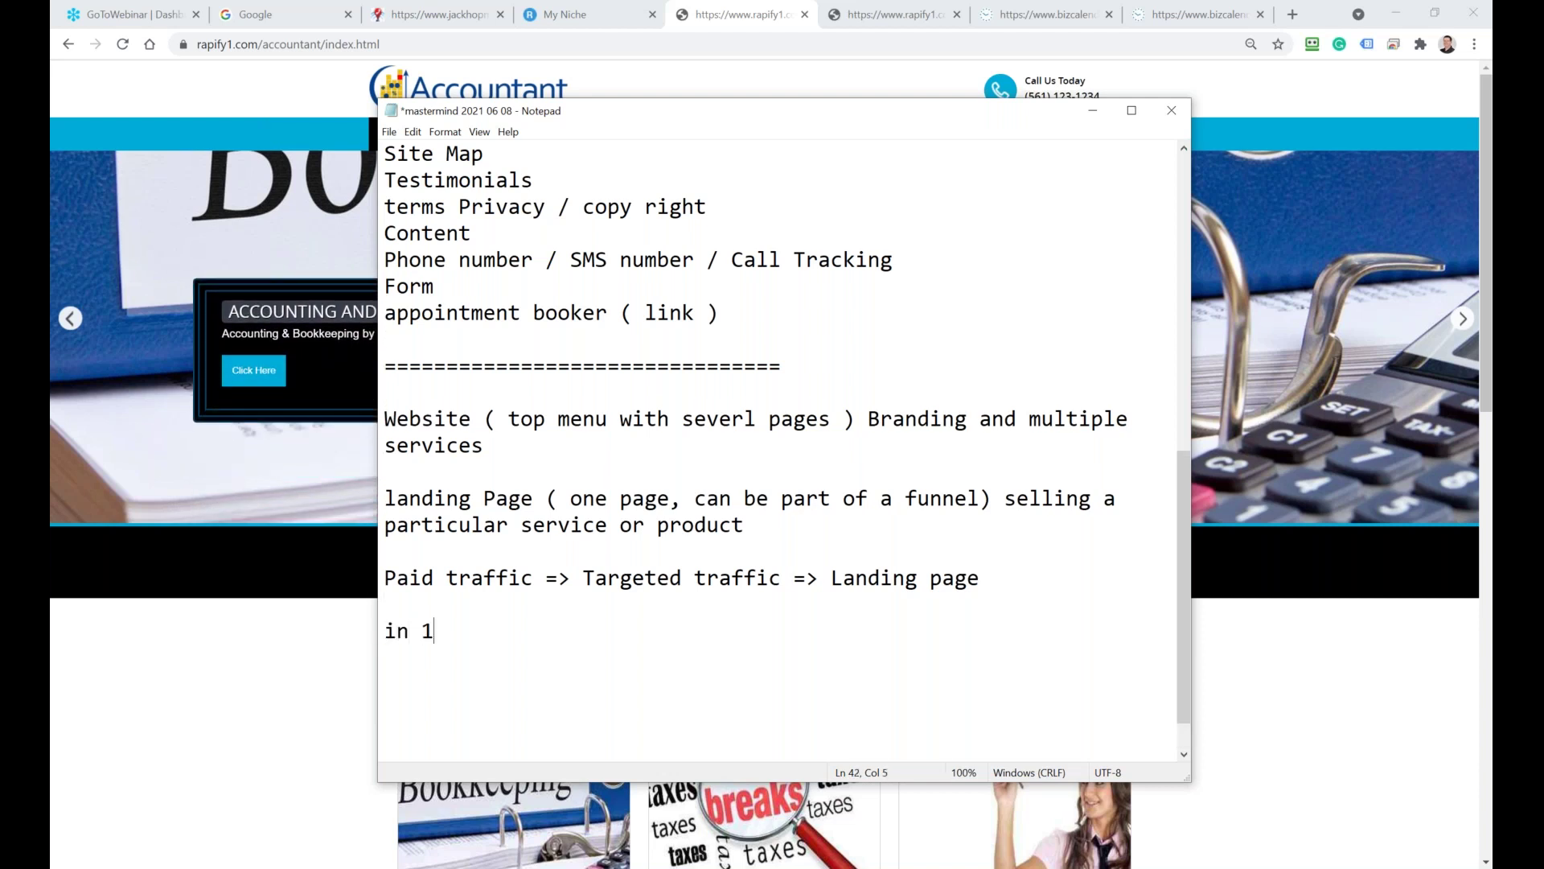
key(BackSpace)
text(7 minutes ?)
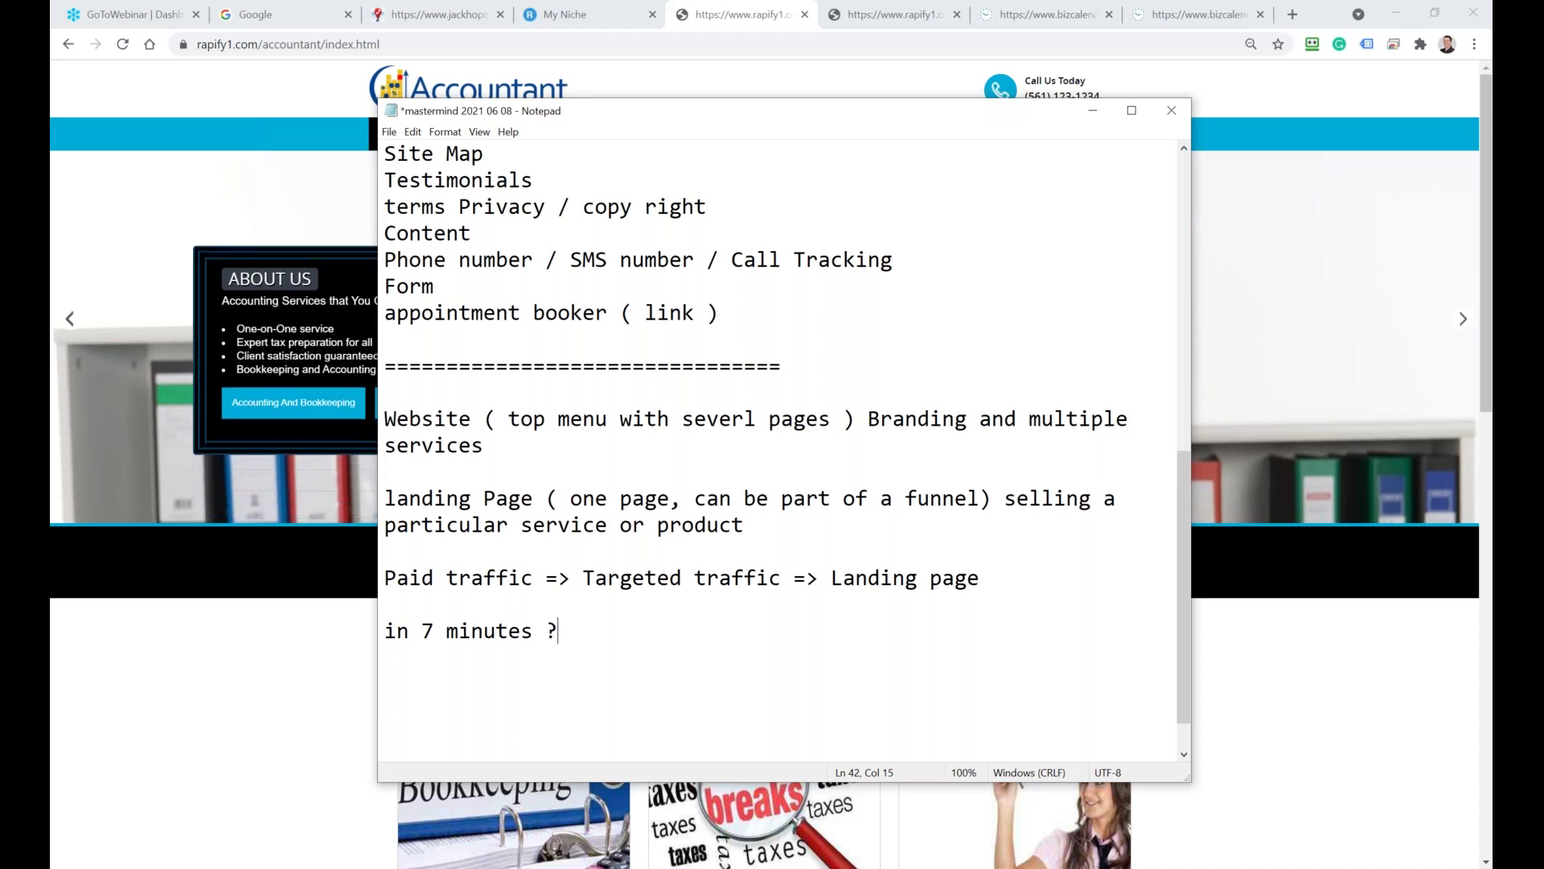
Cut the whole list of website elements, from "domain / SSL" through "appointment booker ( link )", out of the notes
scroll(1017, 524, up, 8)
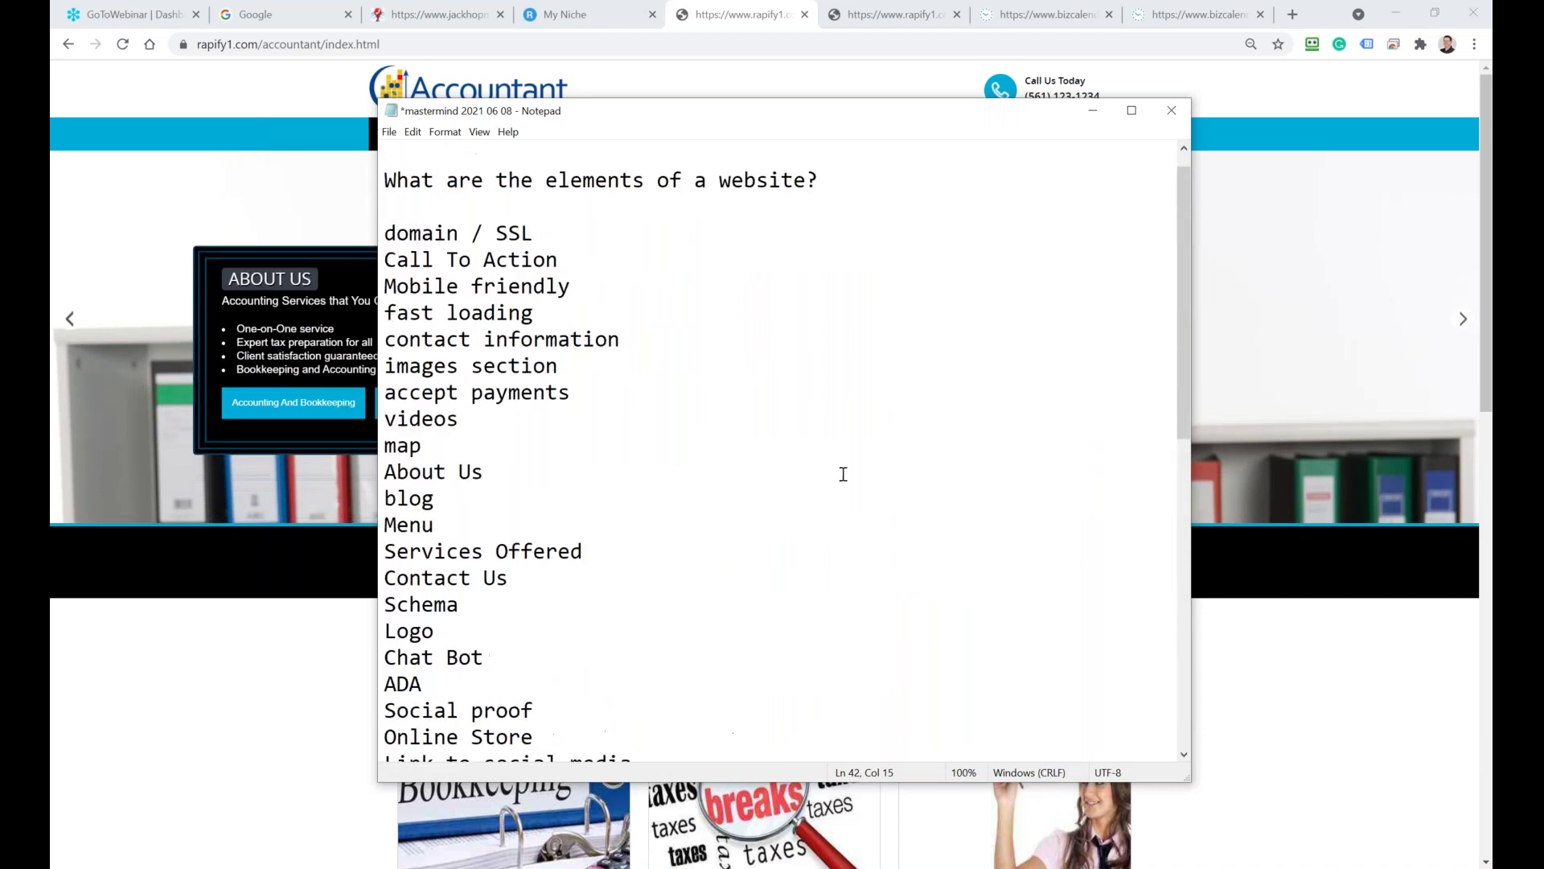
scroll(843, 473, up, 1)
drag(560, 287, 389, 287)
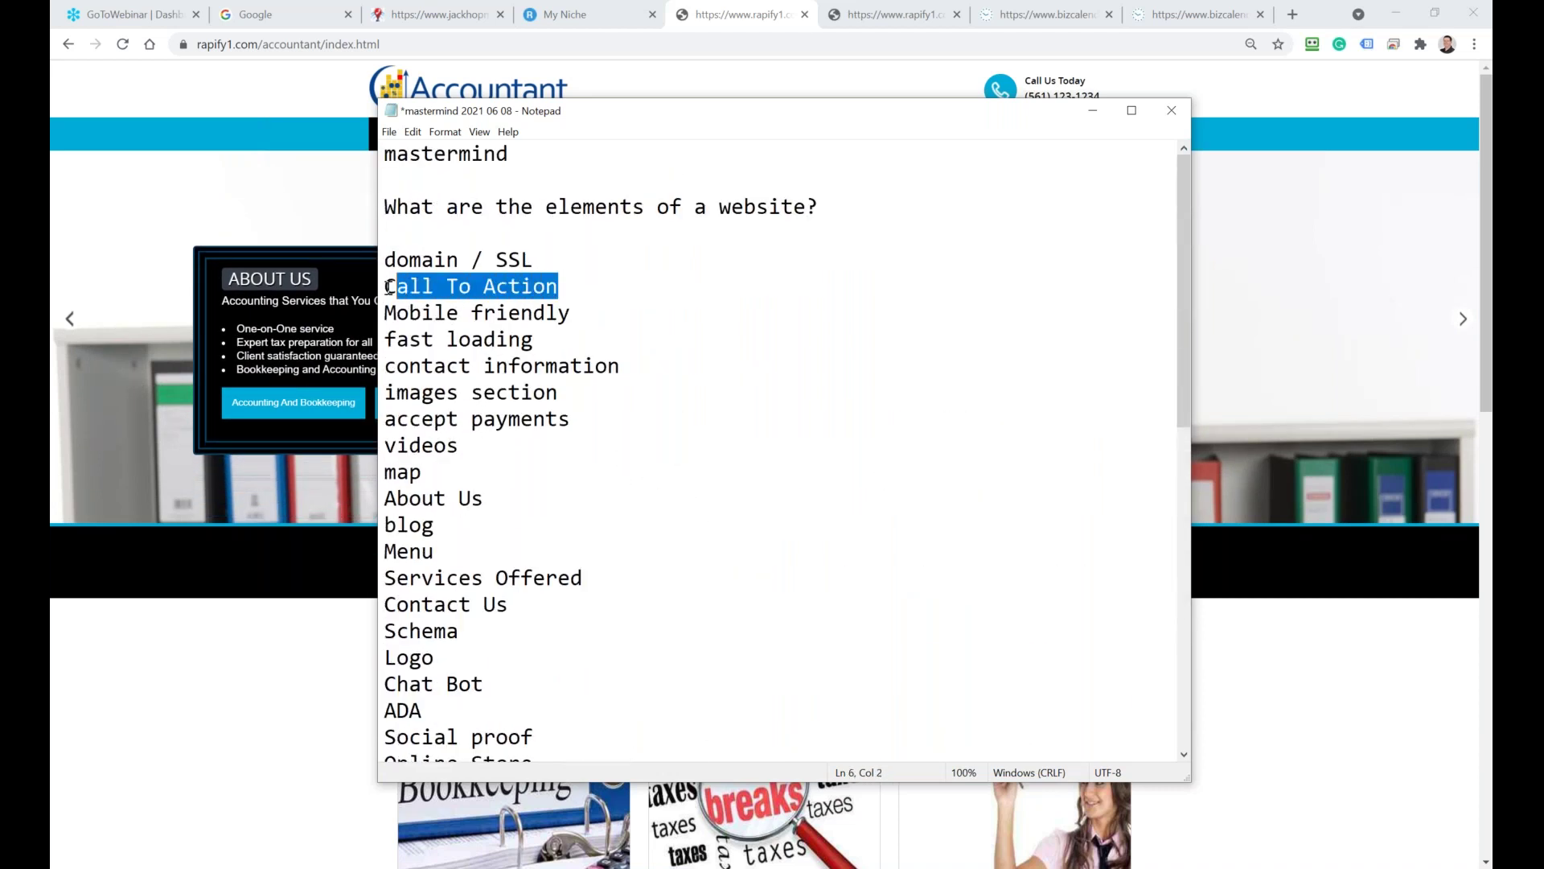
click(524, 259)
click(381, 274)
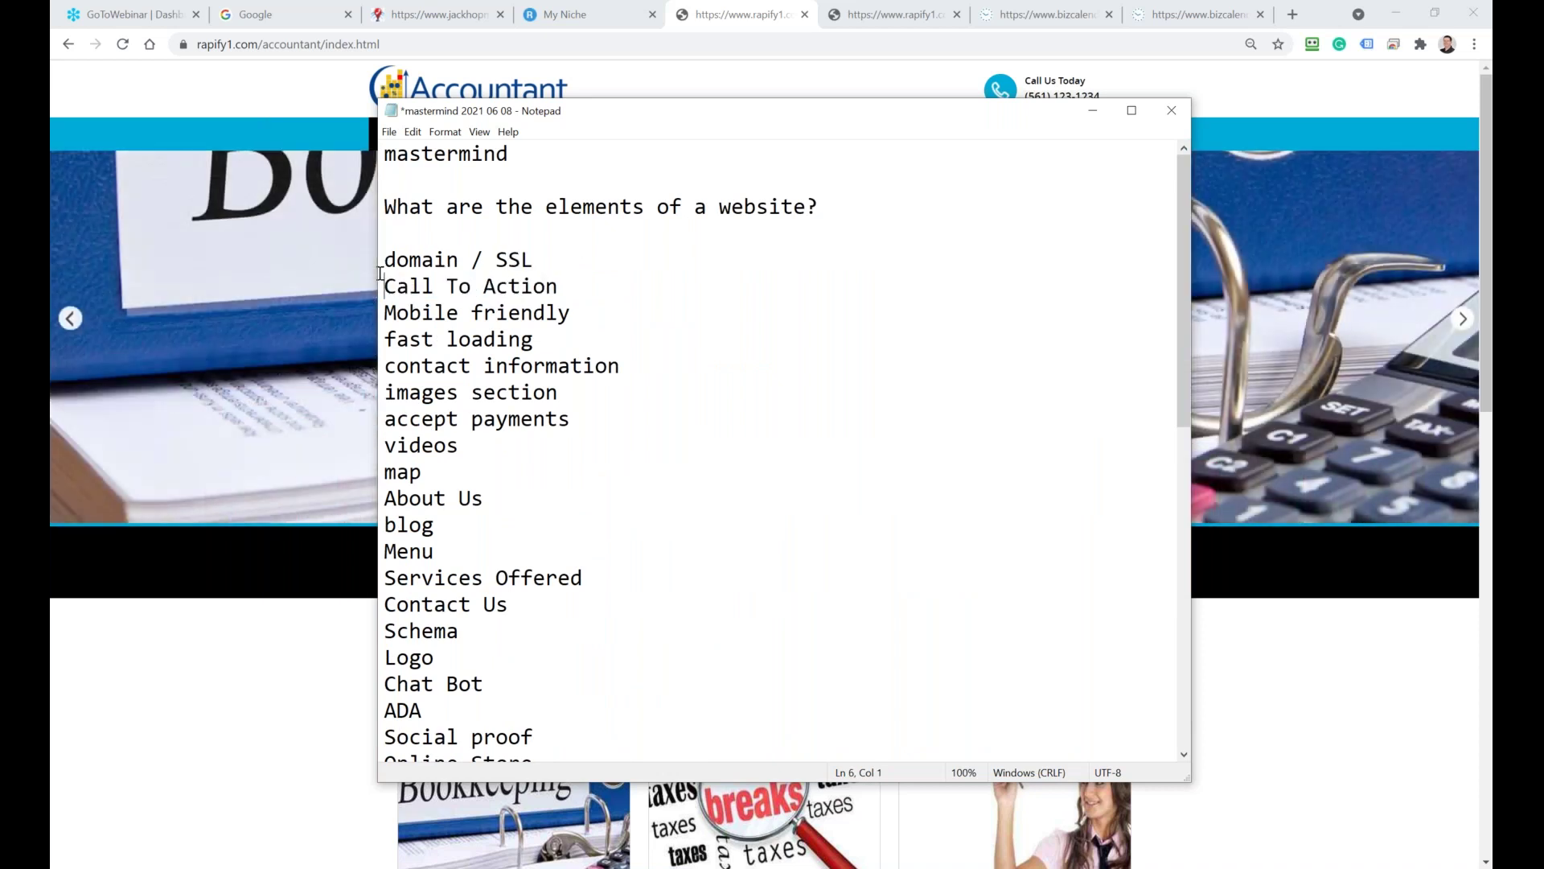
key(shift+Up)
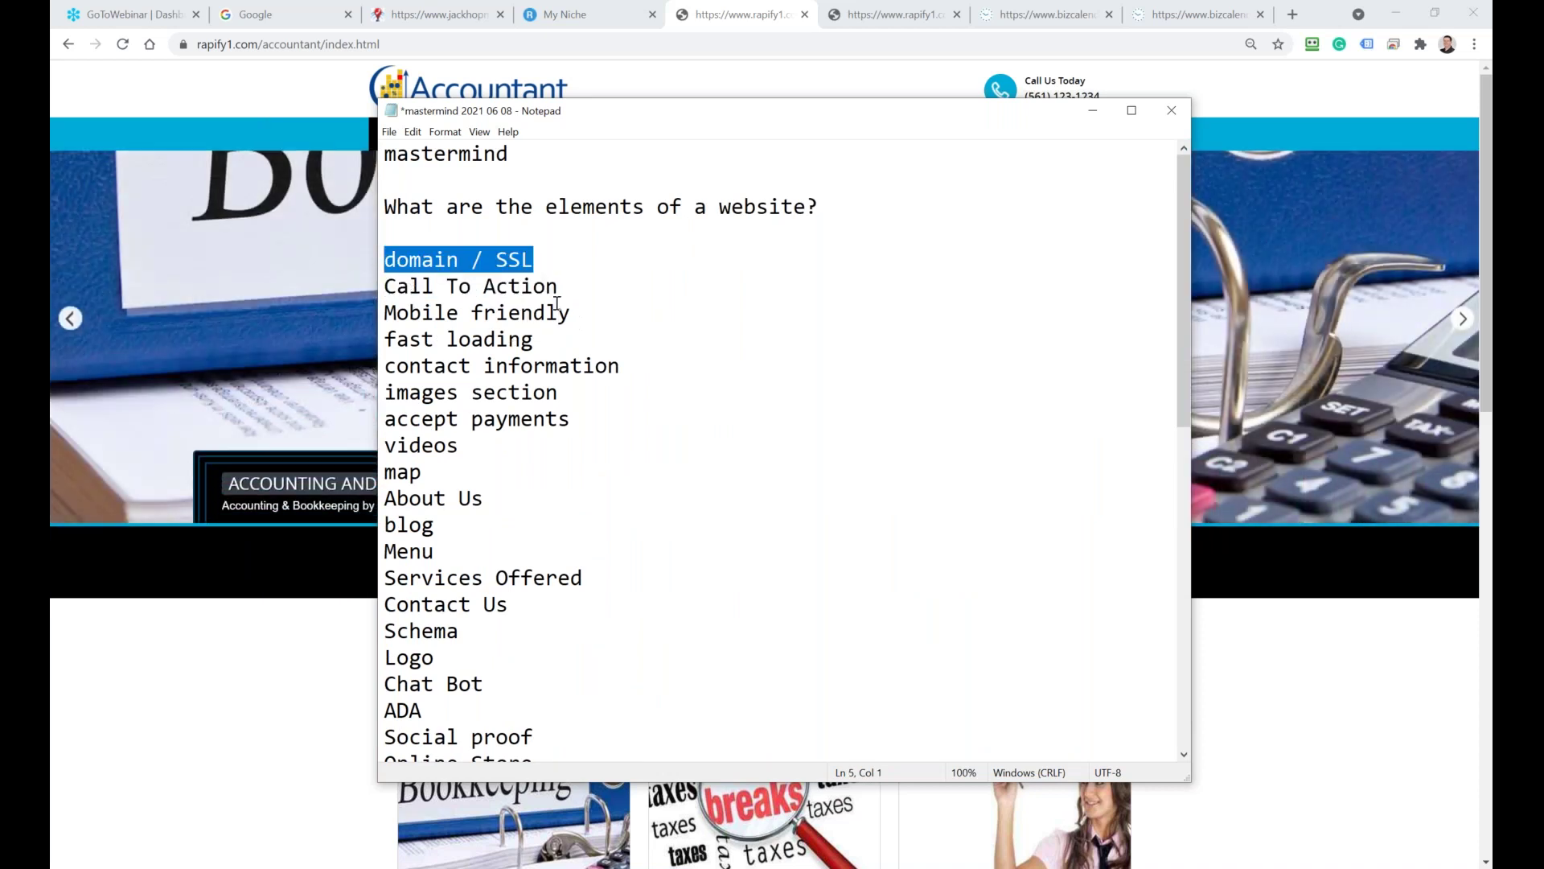
scroll(533, 546, down, 3)
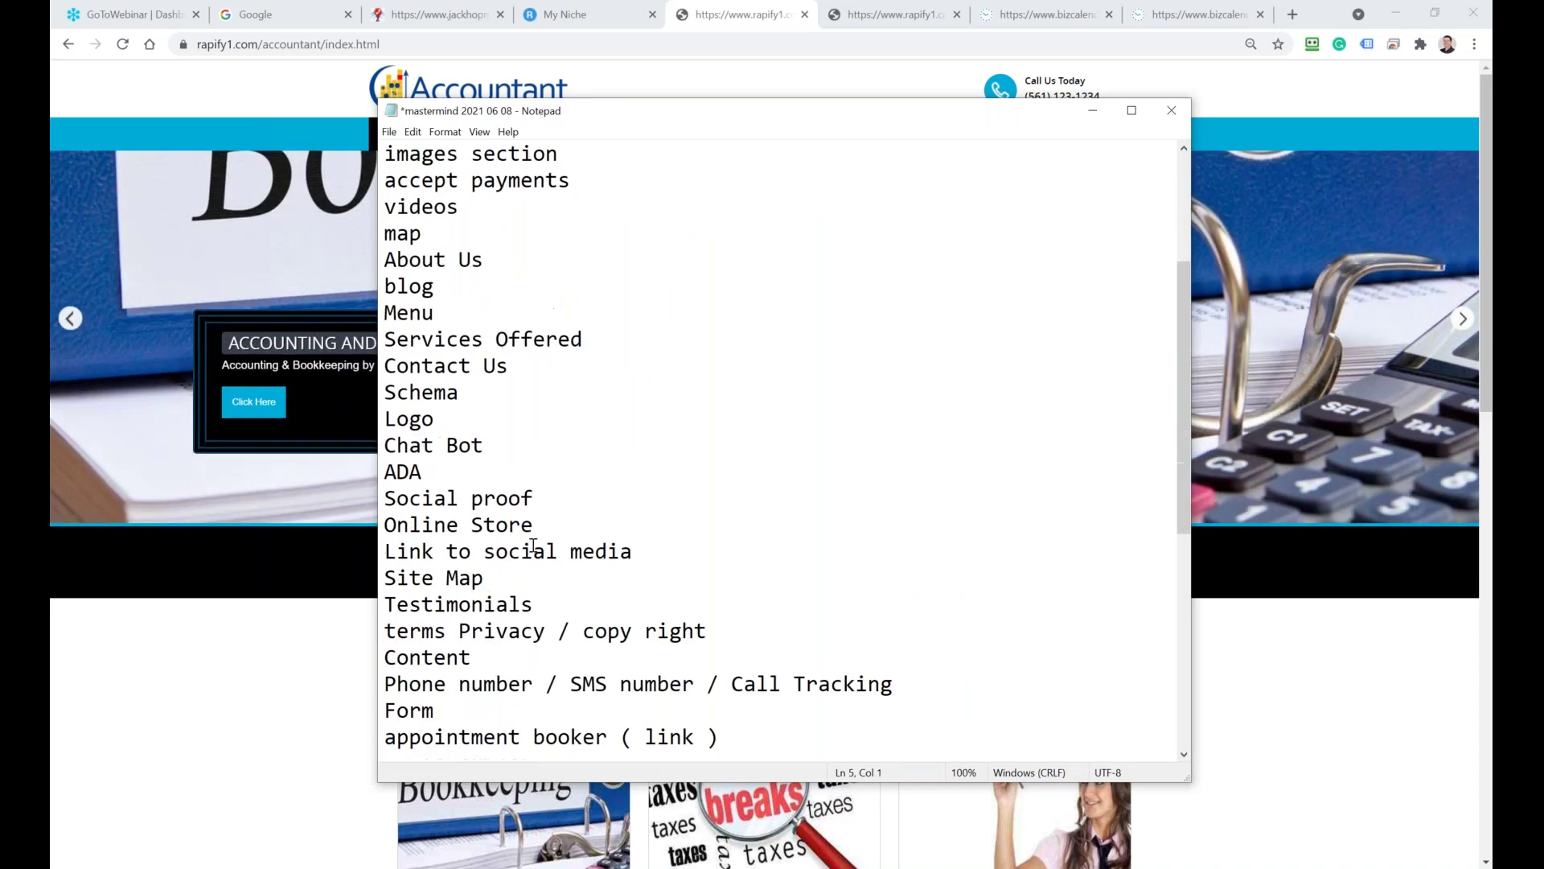
scroll(675, 362, down, 2)
drag(755, 577, 363, 268)
scroll(572, 472, up, 6)
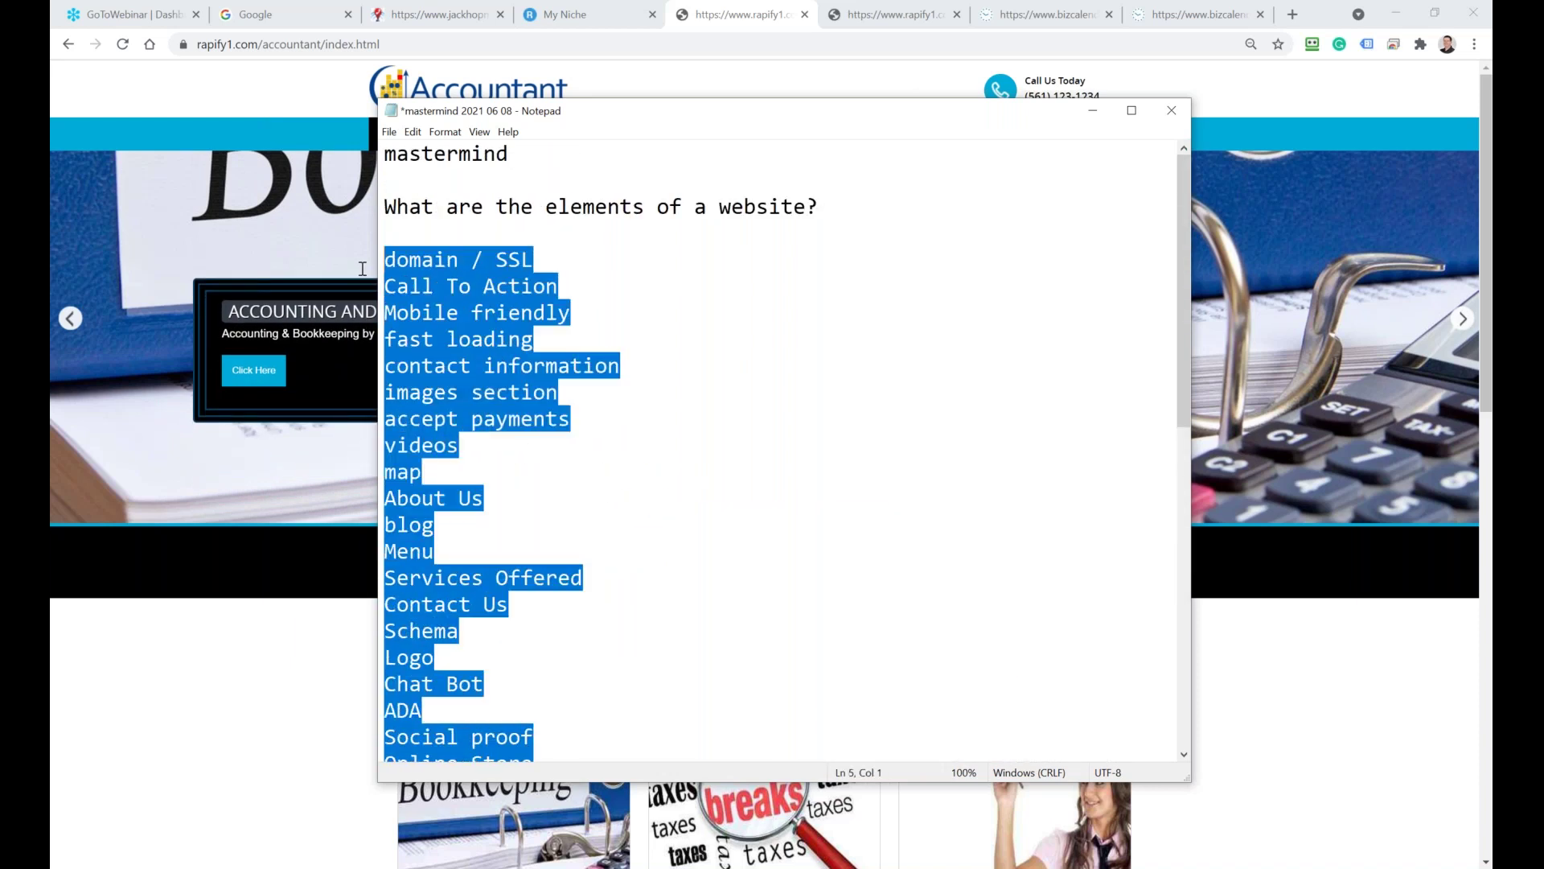
key(Delete)
Add a separator line of equals signs below "in 7 minutes ?" and paste the list of website elements under it
click(481, 627)
text(========)
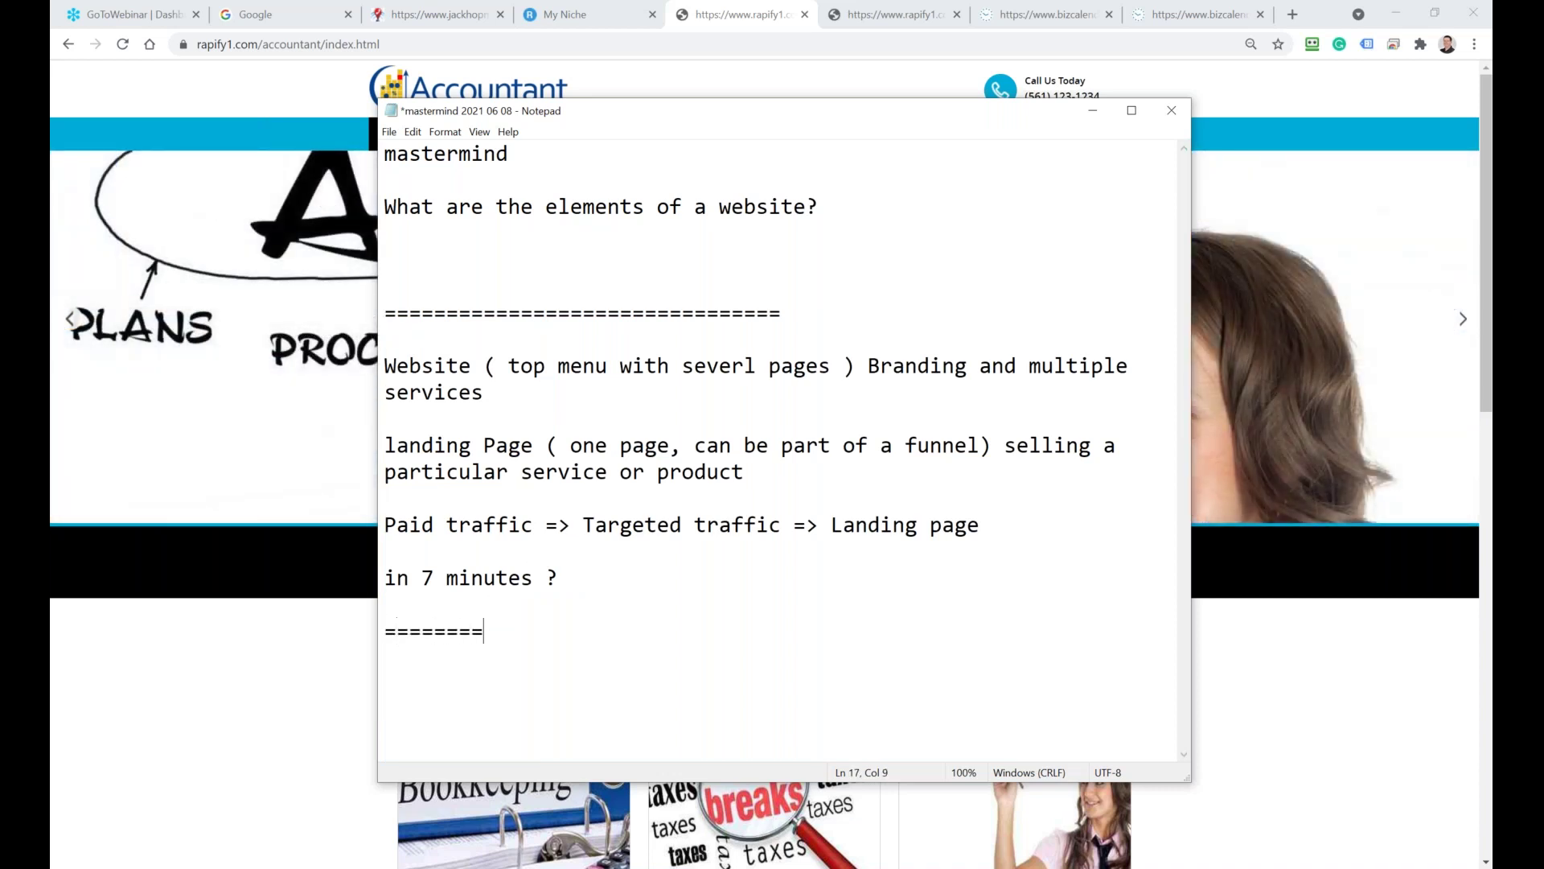
key(Return)
key(ctrl+v)
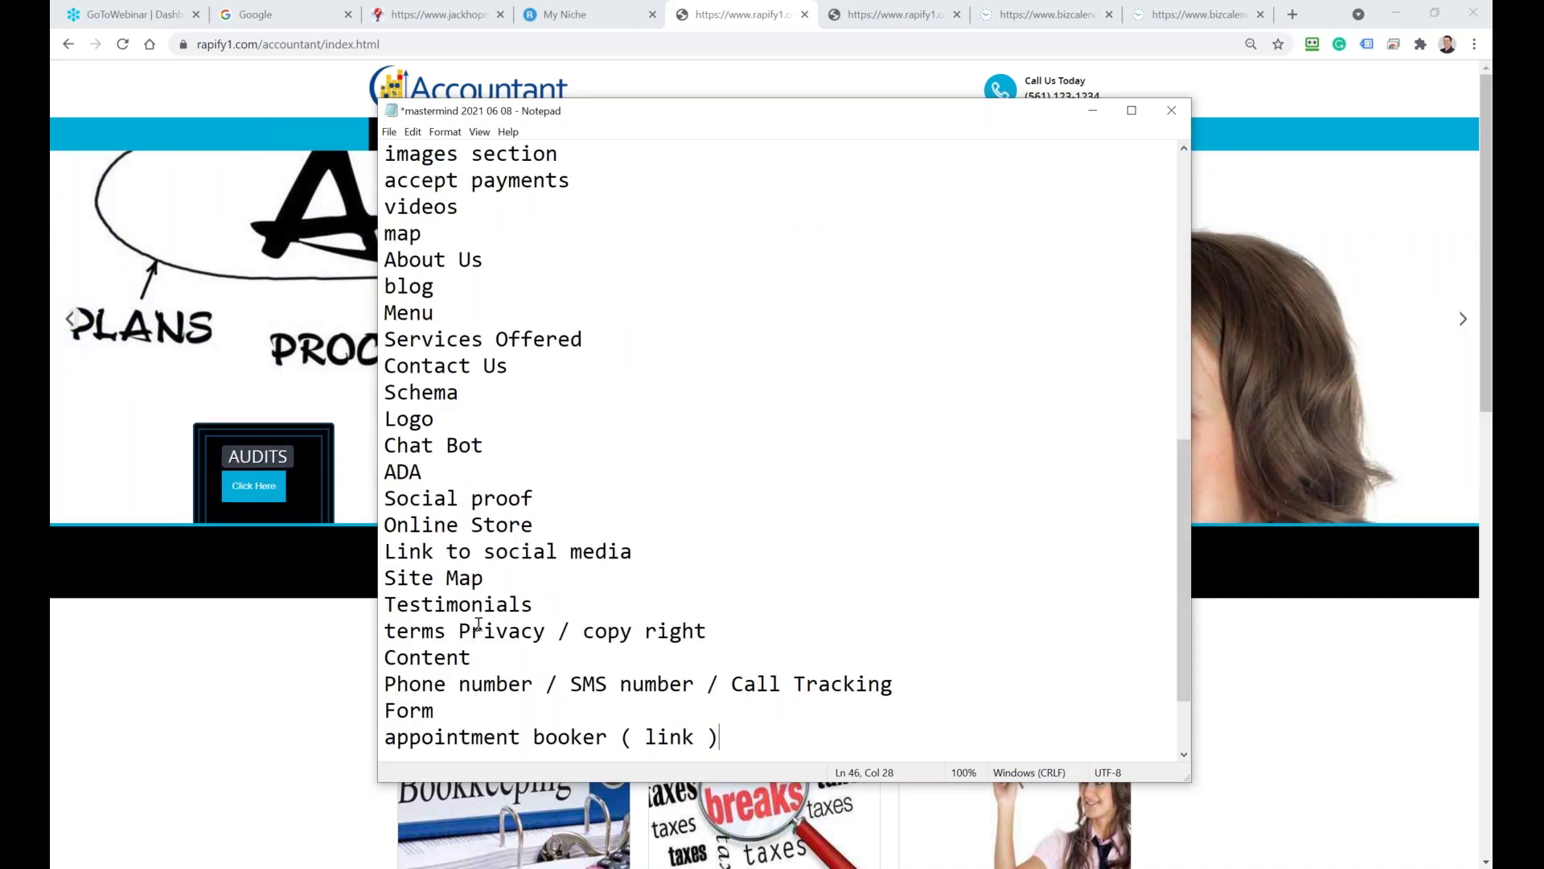
Remove the "domain / SSL", "Mobile friendly" and "fast loading" entries from the website elements list under the separator line
scroll(549, 345, up, 4)
drag(549, 345, 360, 342)
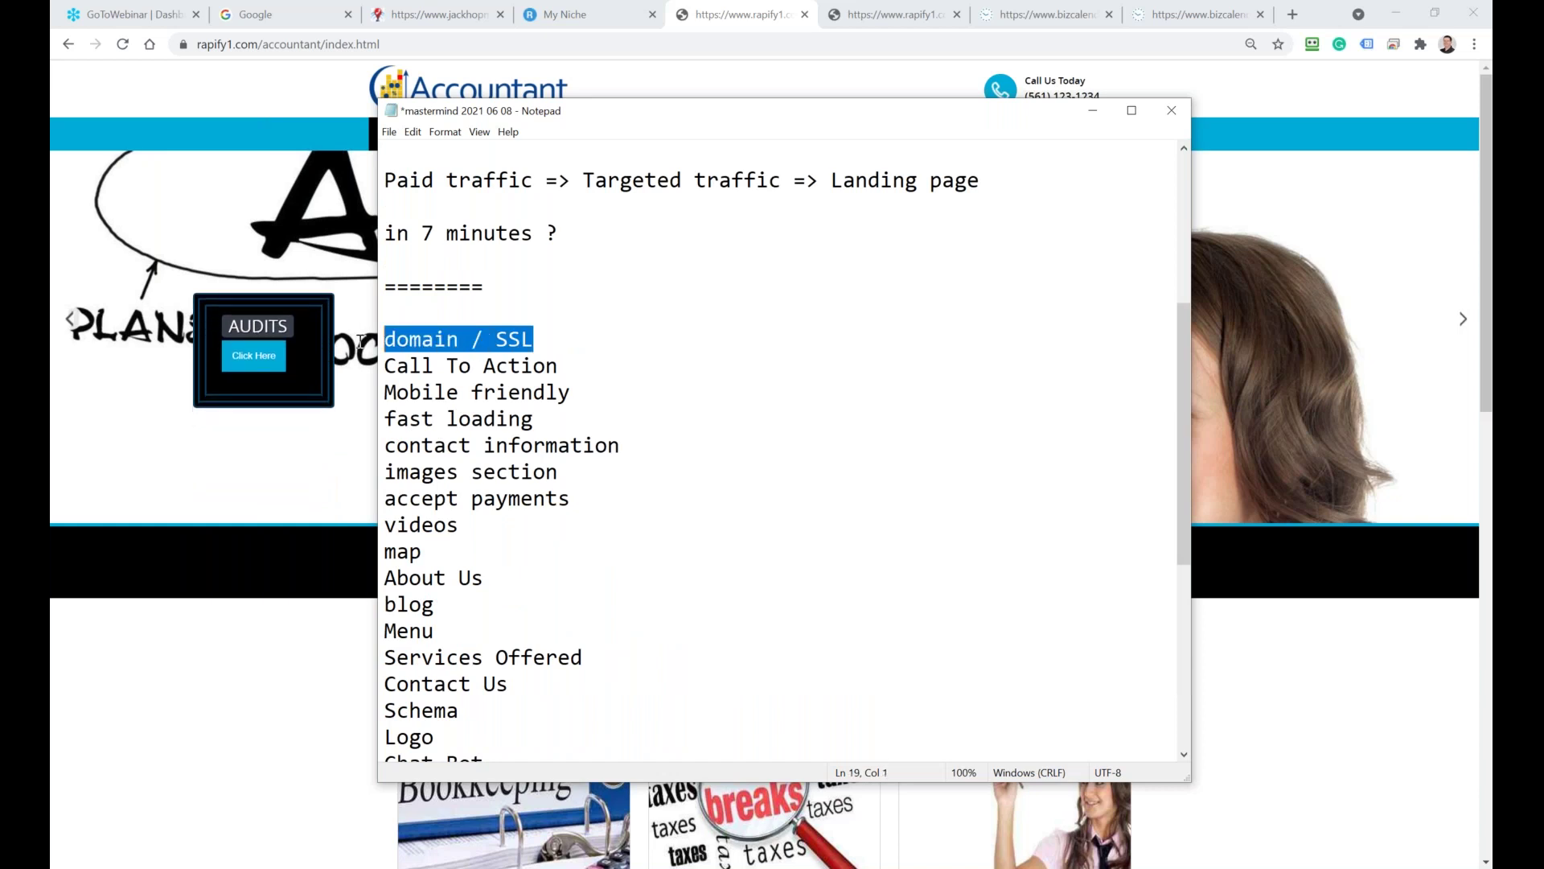
key(Delete)
drag(579, 391, 372, 397)
key(Delete)
drag(569, 418, 383, 420)
key(Delete)
key(BackSpace)
key(BackSpace)
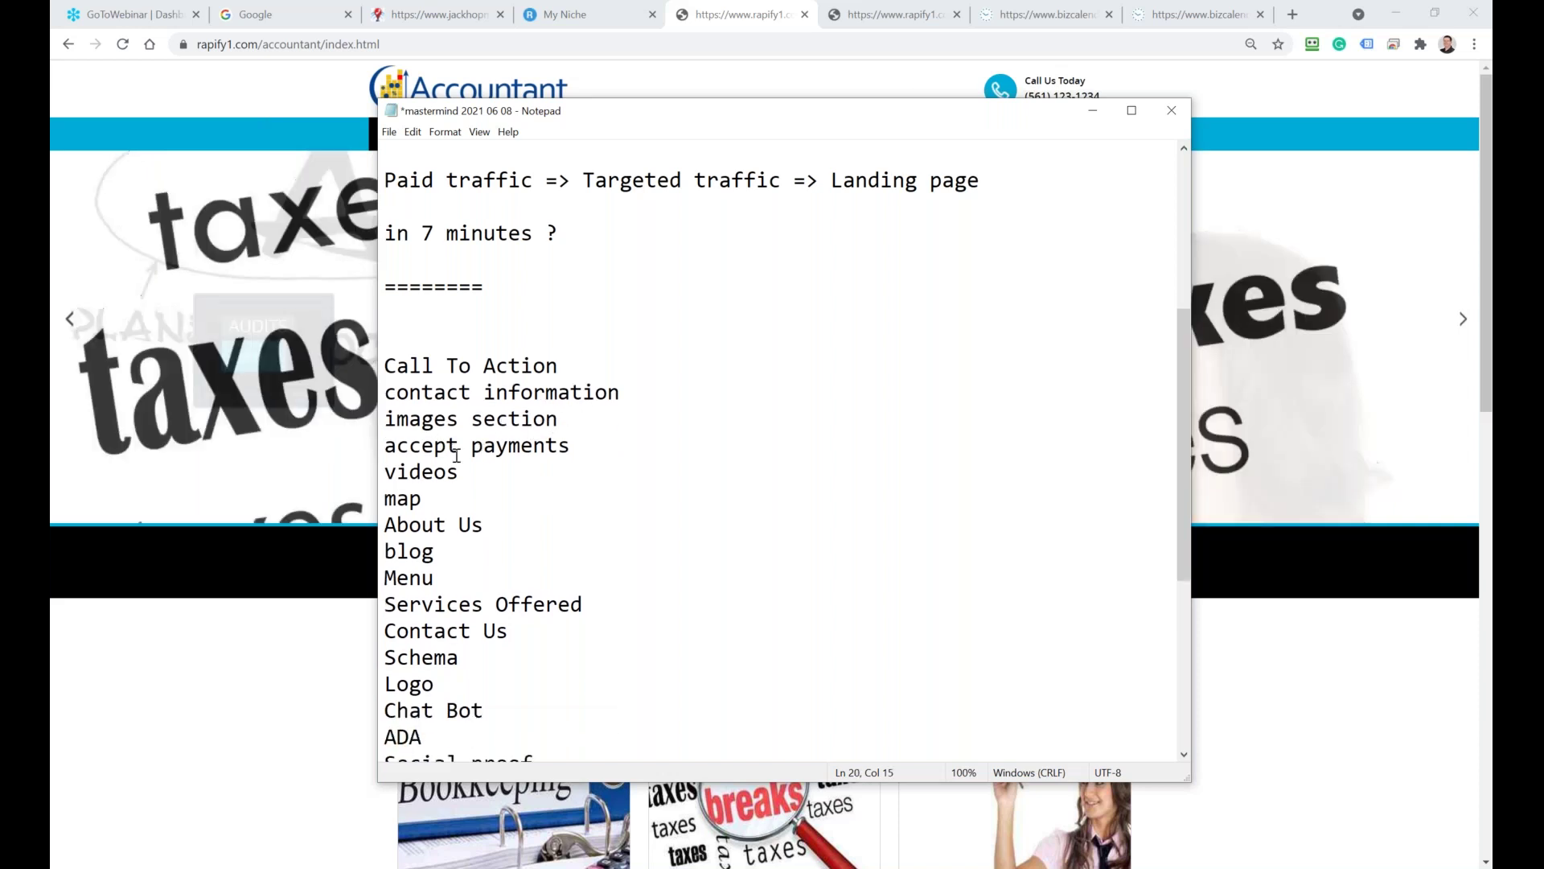
Remove the "blog" entry from the list and replace "Menu" with a "menu" line below "About Us"
drag(485, 527, 376, 556)
click(376, 563)
key(Delete)
key(Delete)
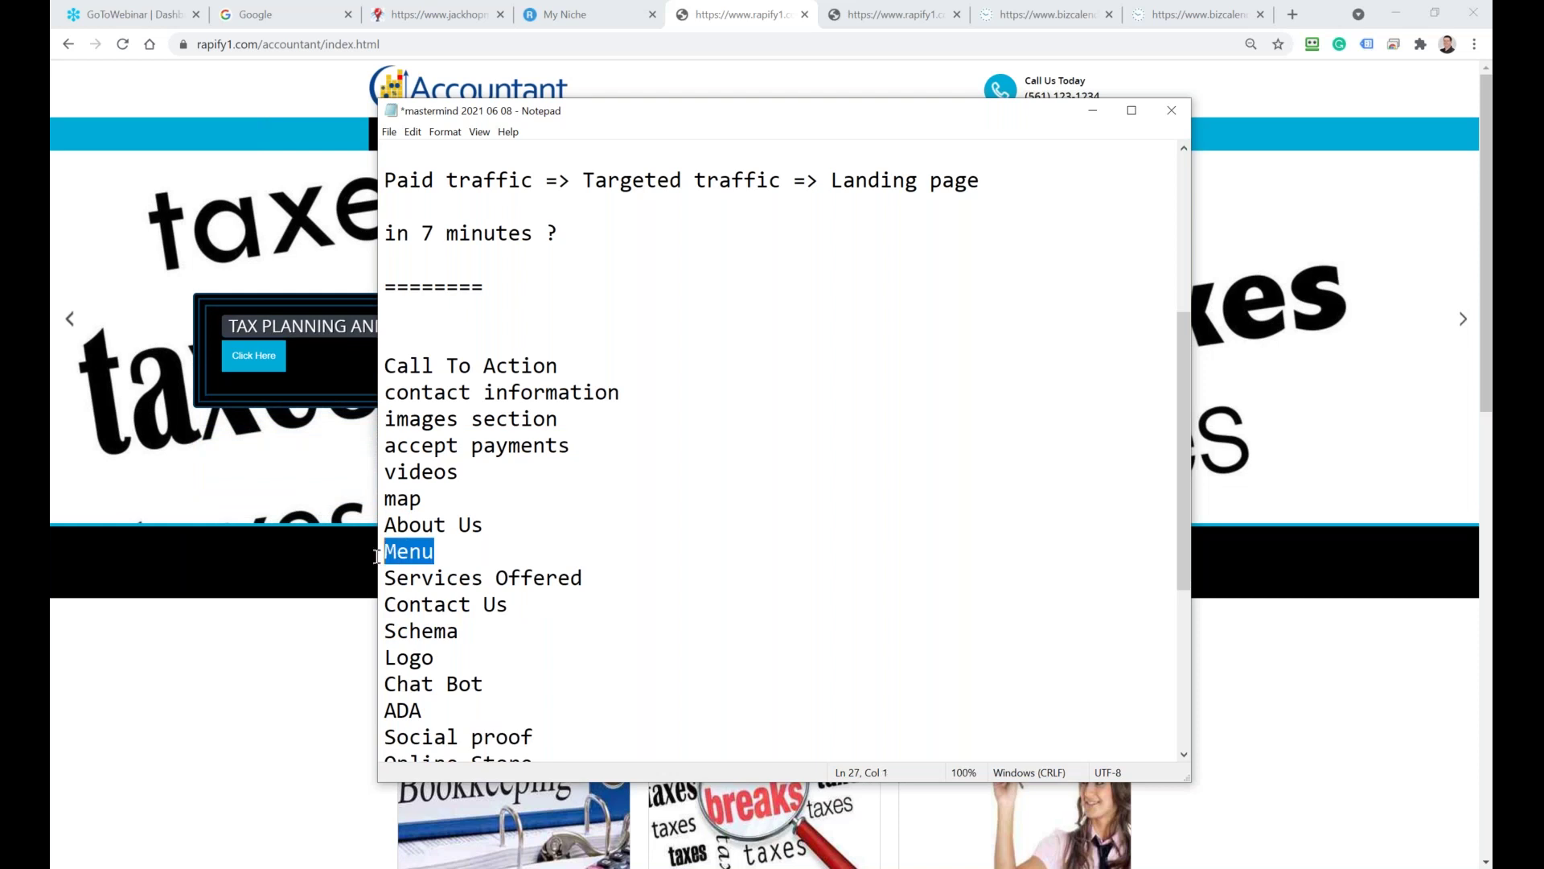
key(Delete)
key(Delete)
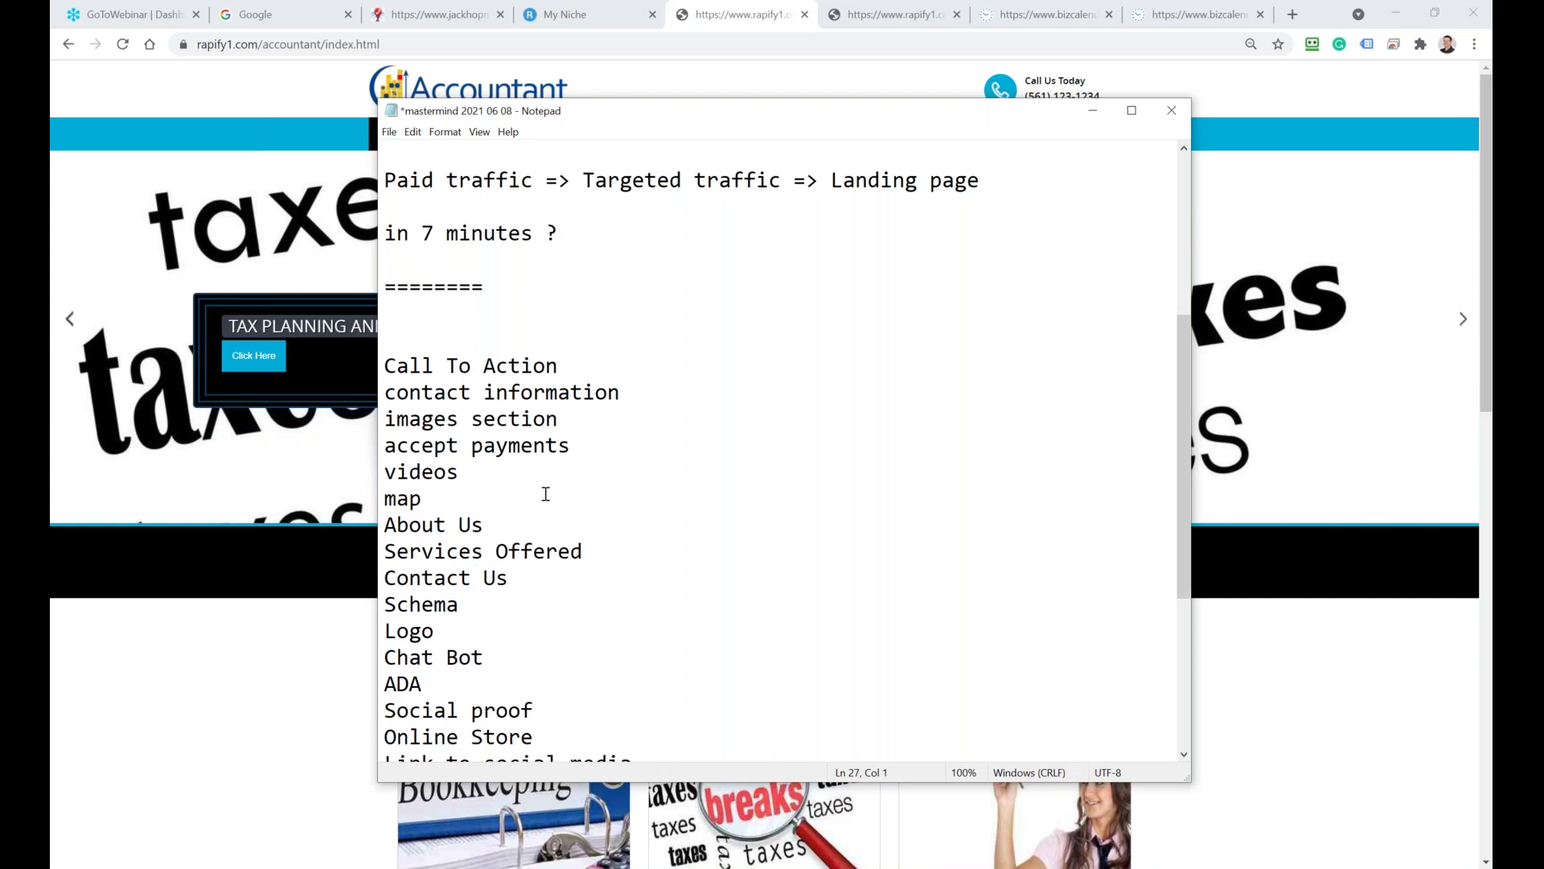
click(483, 527)
key(Return)
text(menu)
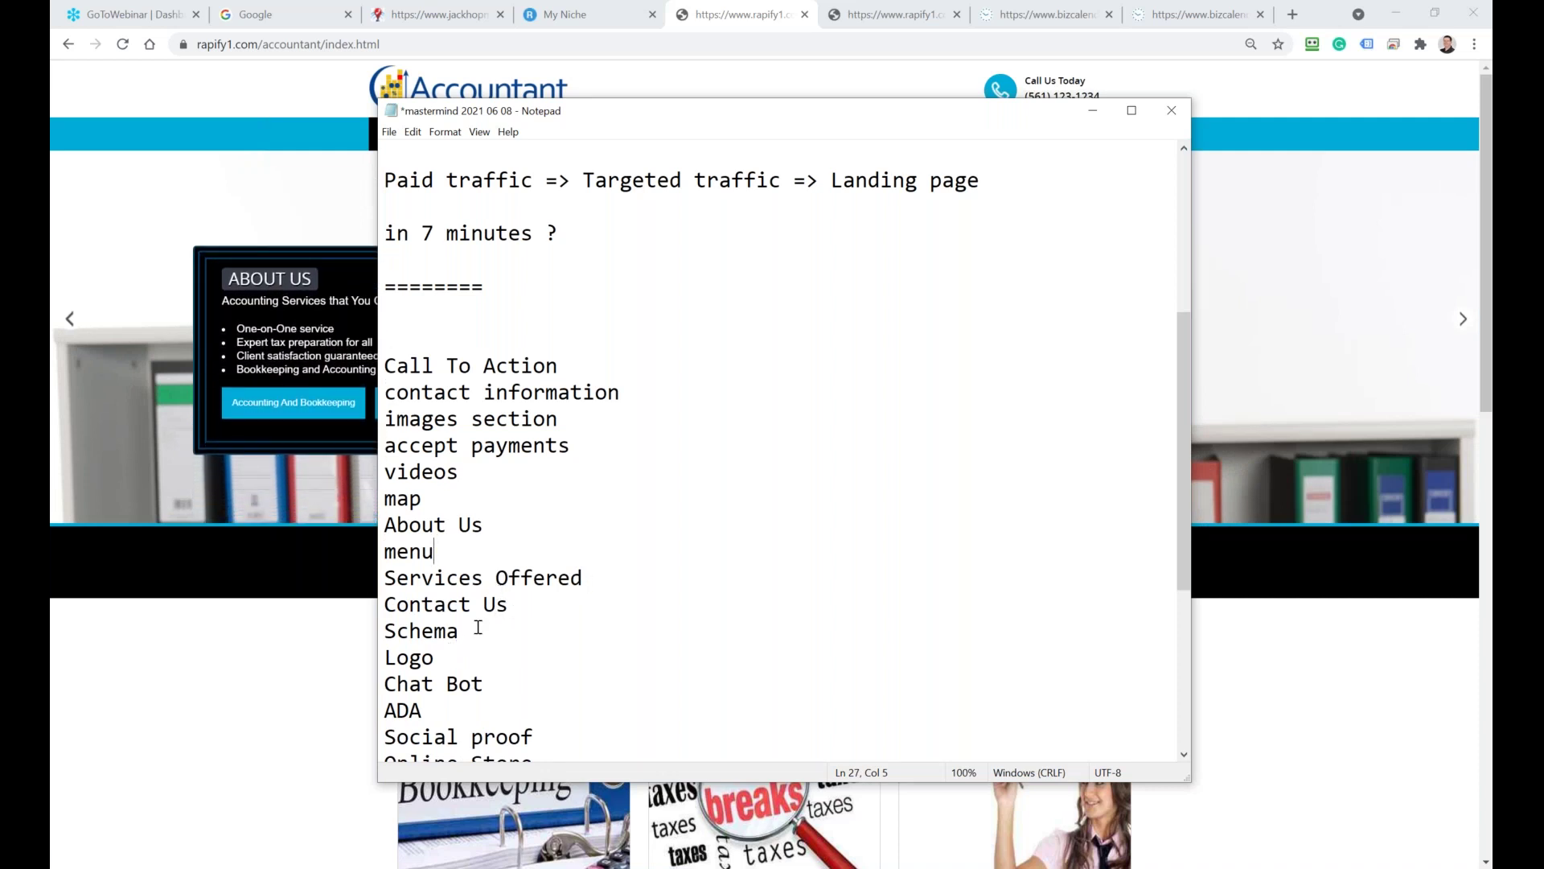
Delete the "Schema", "Chat Bot" and "ADA" entries around "Logo" in the list, leaving no blank lines
drag(460, 632, 370, 631)
key(BackSpace)
key(BackSpace)
drag(485, 658, 381, 674)
key(BackSpace)
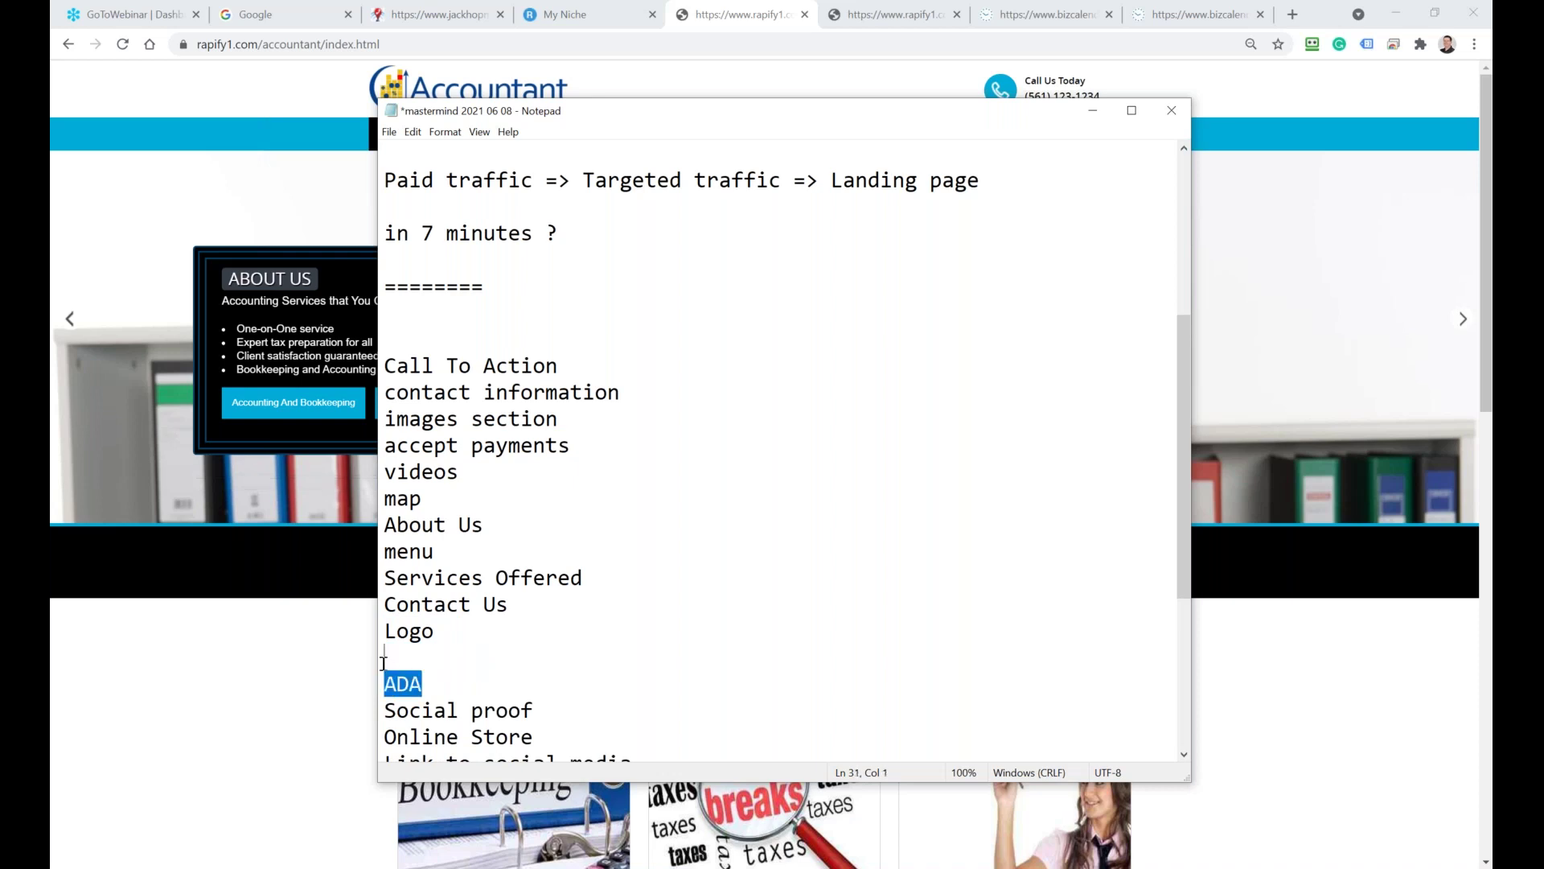
key(BackSpace)
key(BackSpace)
key(Delete)
Delete the "Online Store" line between "Social proof" and "Link to social media"
key(Down)
key(End)
key(shift+Left)
key(shift+Left)
key(shift+Left)
key(shift+Left)
key(shift+Left)
key(shift+Left)
key(shift+Left)
key(shift+Left)
key(shift+Left)
key(shift+Left)
key(shift+Left)
key(shift+Left)
key(BackSpace)
key(Delete)
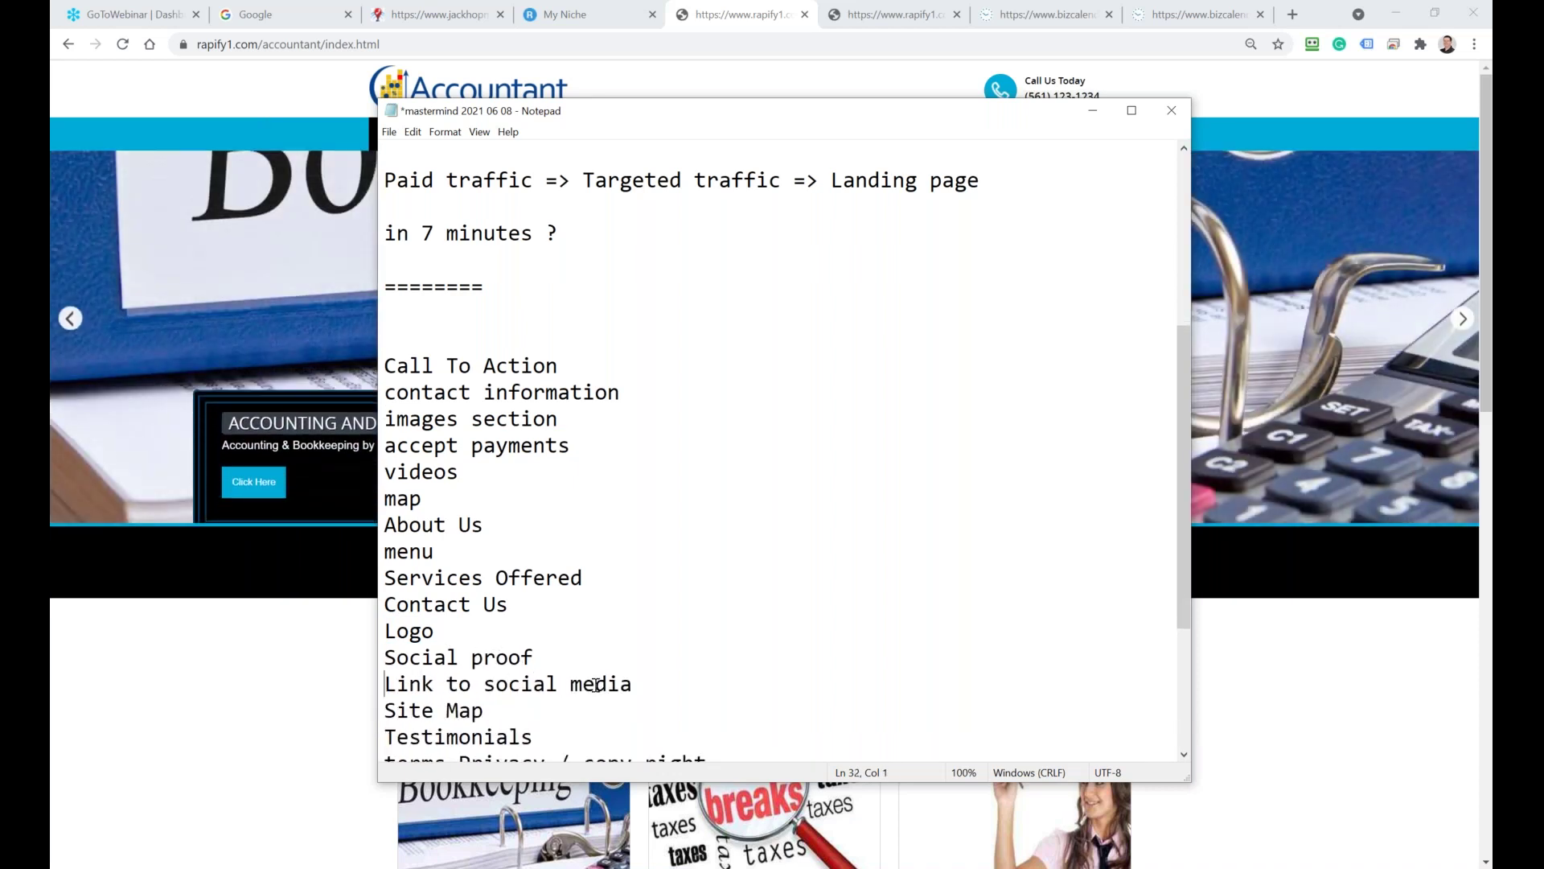
Delete the "Site Map" and "terms Privacy / copy right" lines from the list
scroll(446, 710, down, 1)
key(Down)
key(Down)
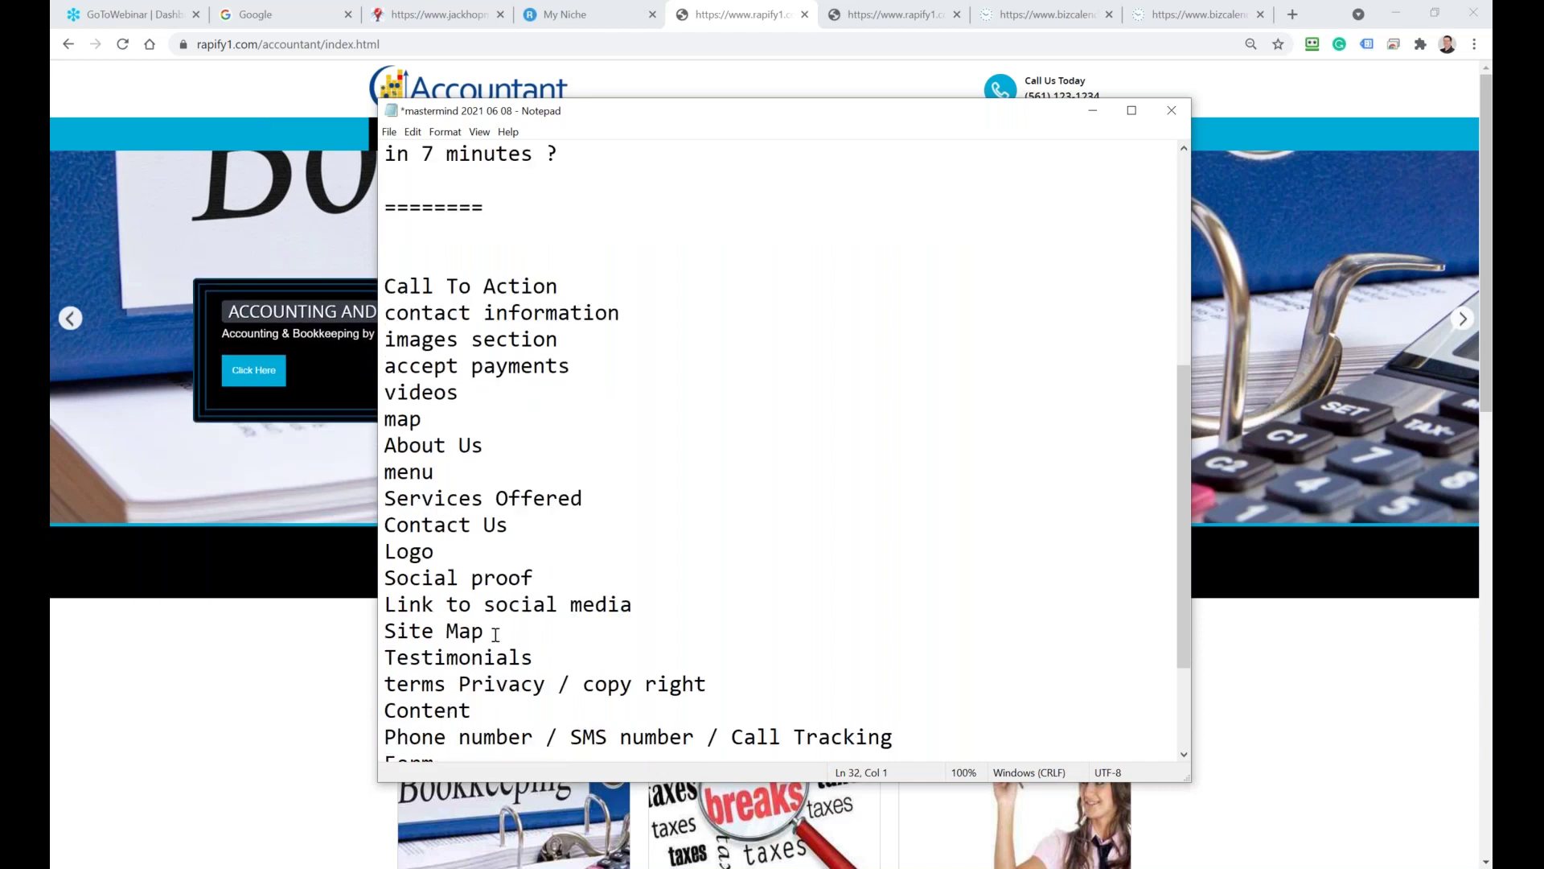
drag(506, 631, 372, 636)
key(BackSpace)
key(Delete)
drag(706, 658, 289, 666)
key(BackSpace)
key(Delete)
Highlight the remaining list from "Call To Action" through "appointment booker ( link )" for review
click(893, 683)
key(Right)
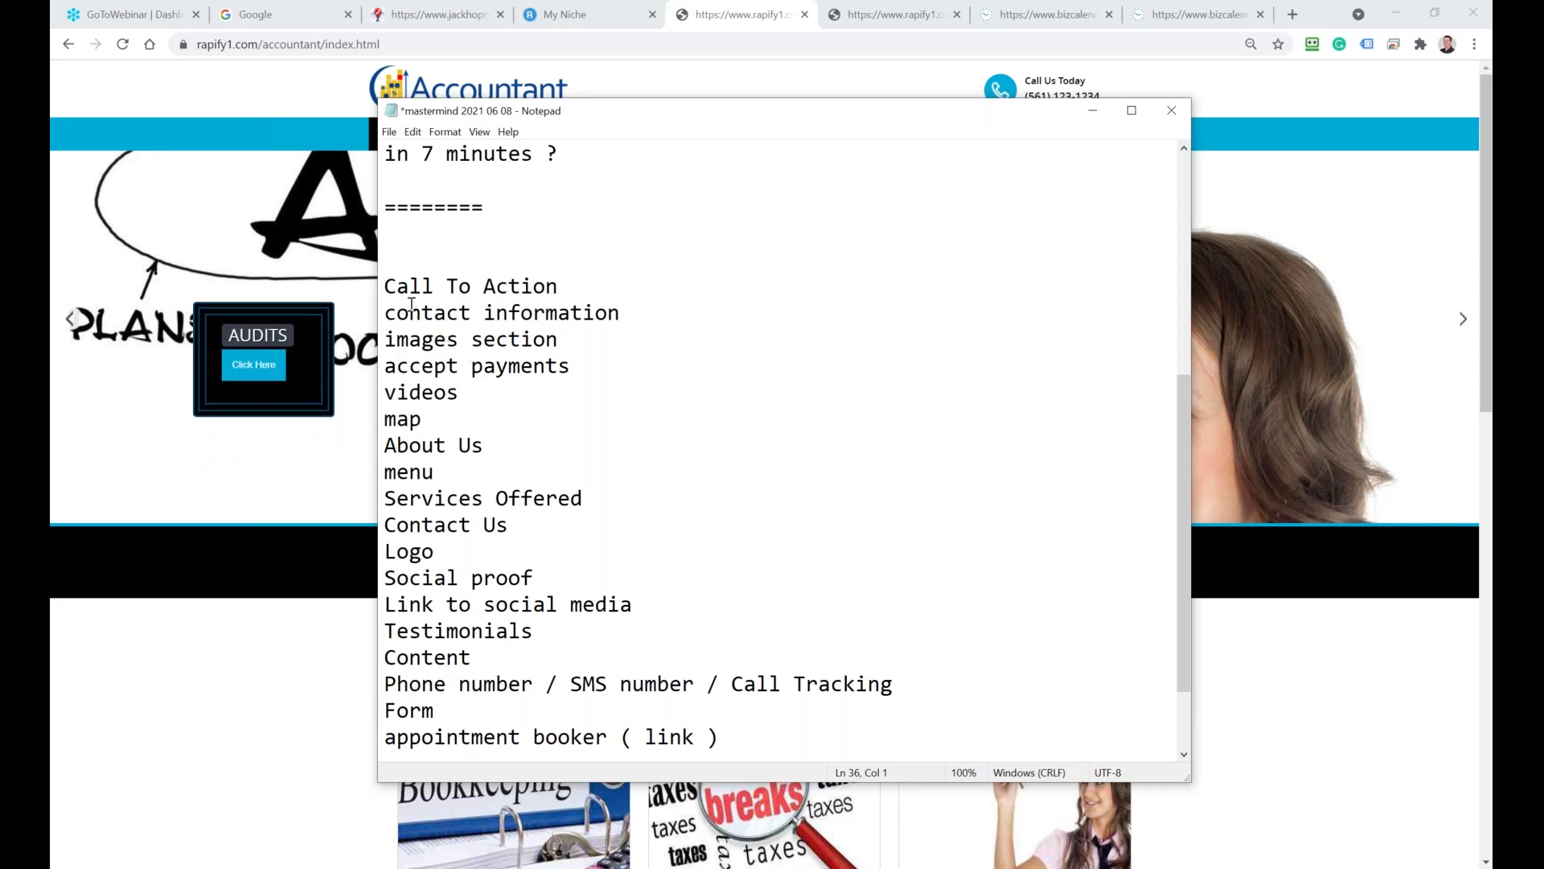
drag(385, 286, 495, 366)
drag(559, 434, 767, 738)
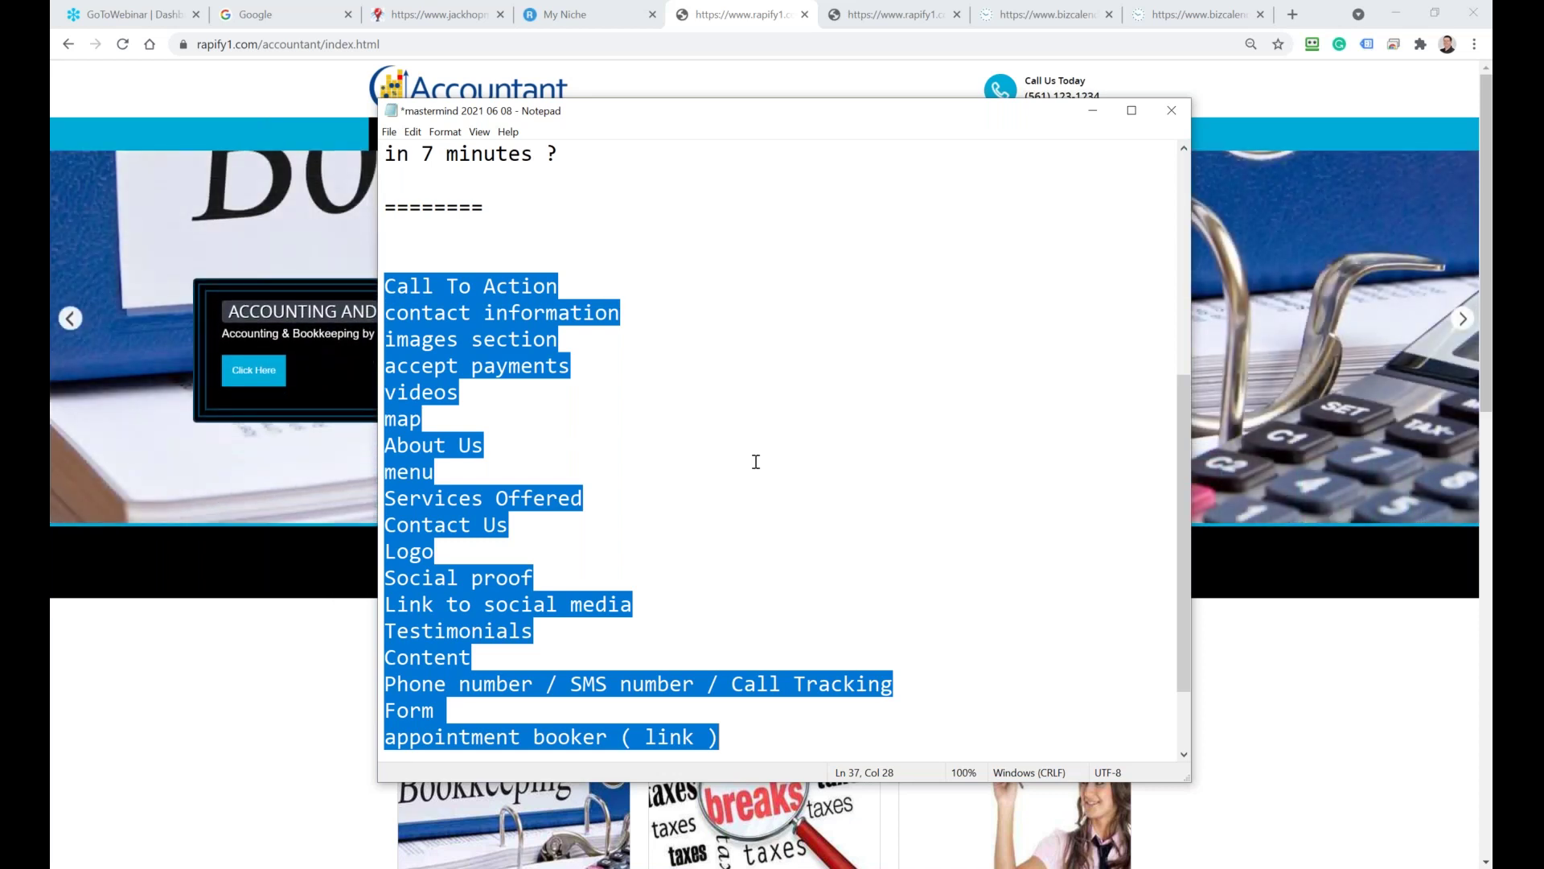
Add the line "do agree that a website consist of 15 different sections?" between the separator and the list, followed by an extra blank line
click(468, 251)
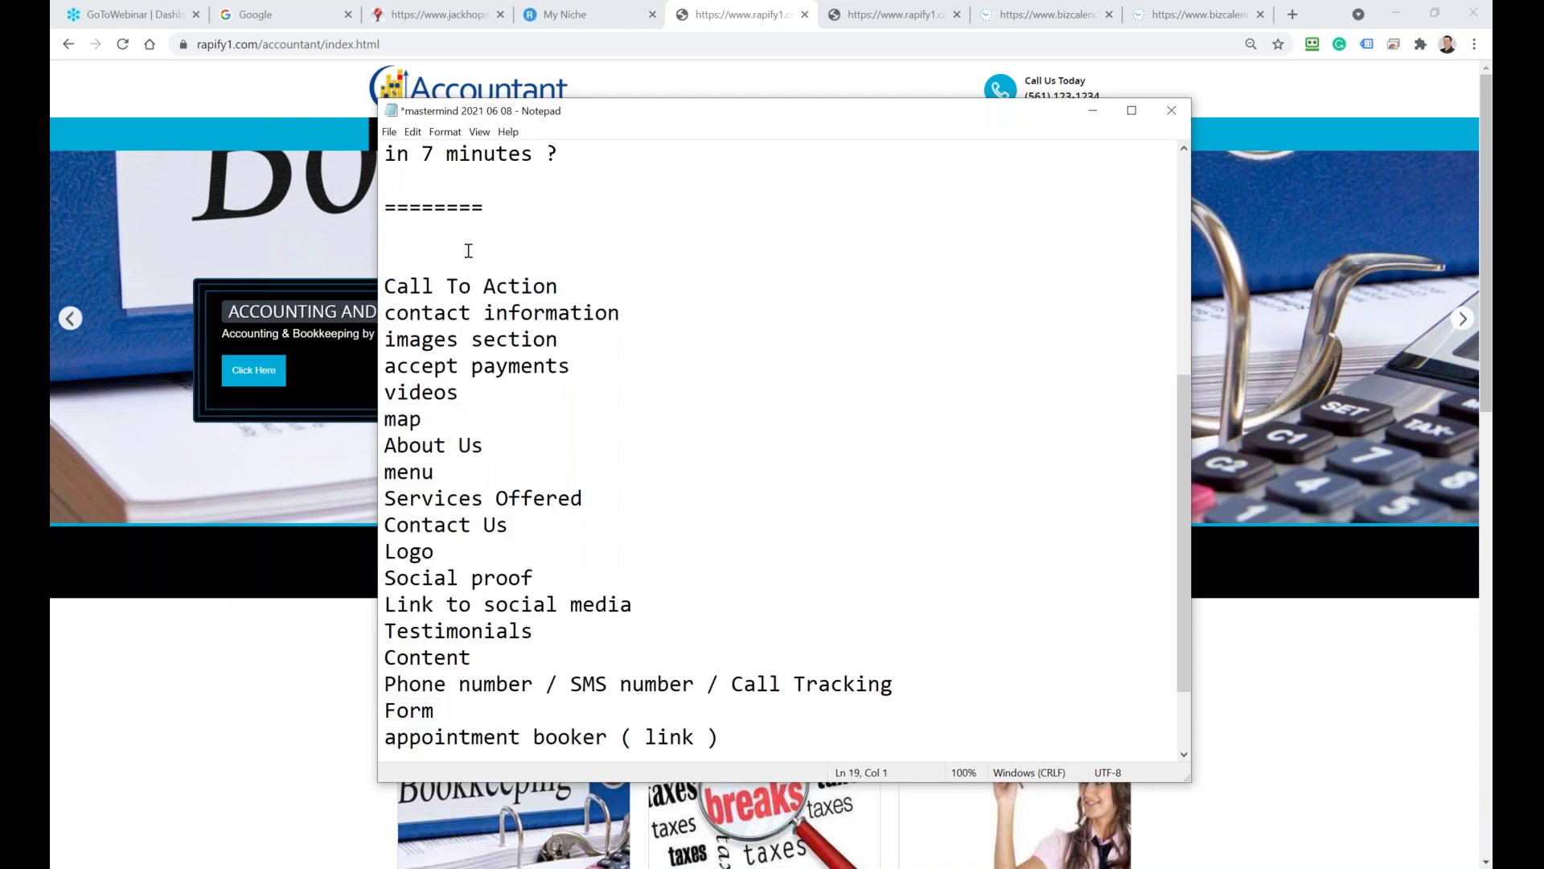
key(Return)
key(Up)
text(do agree t)
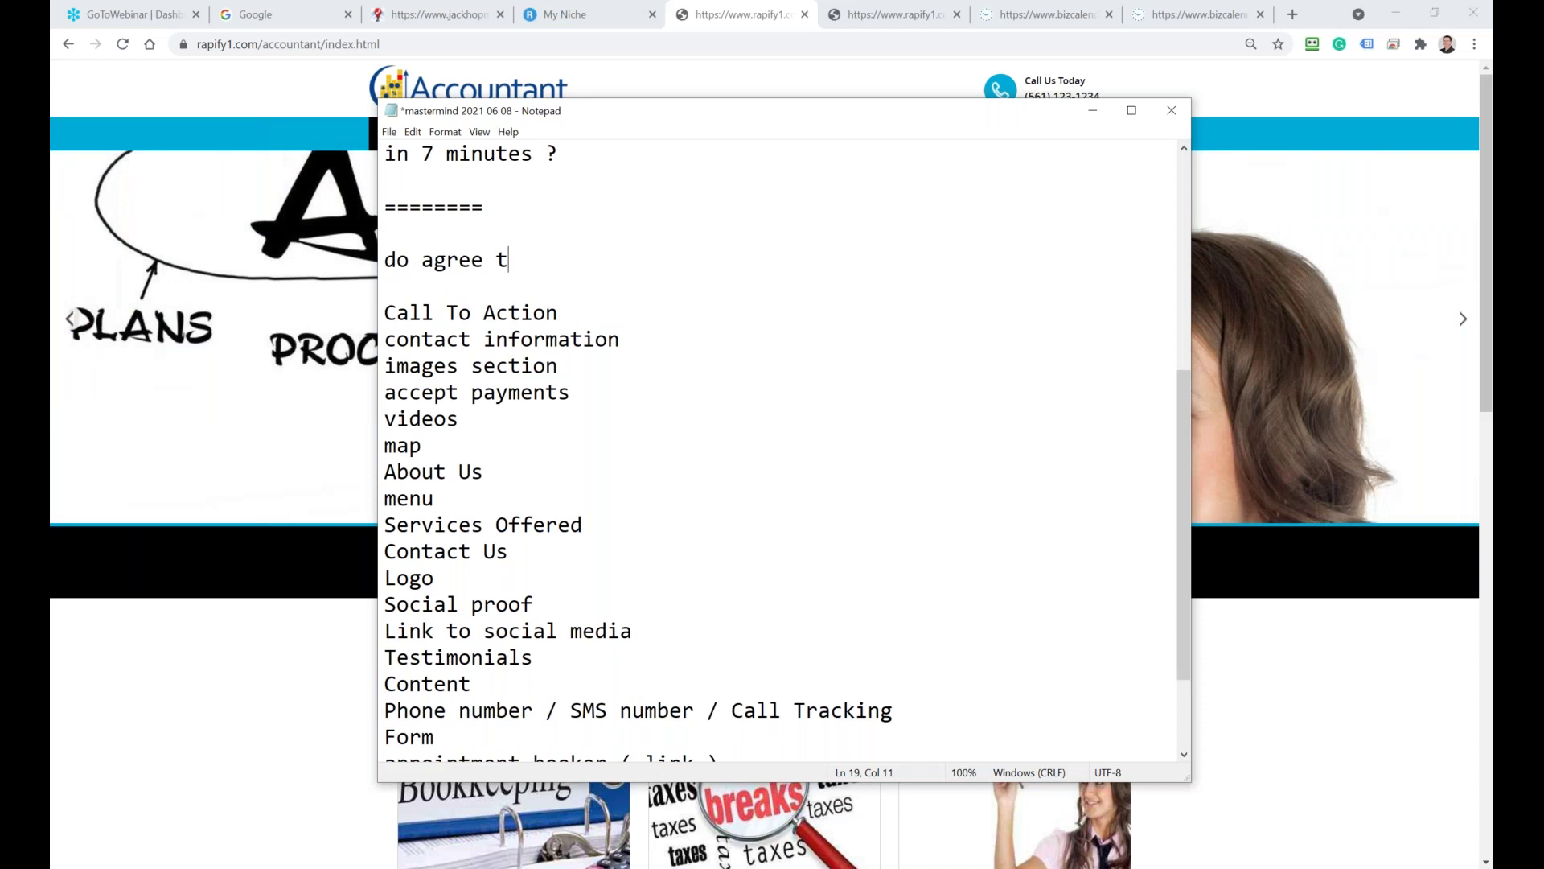
text(hat a we)
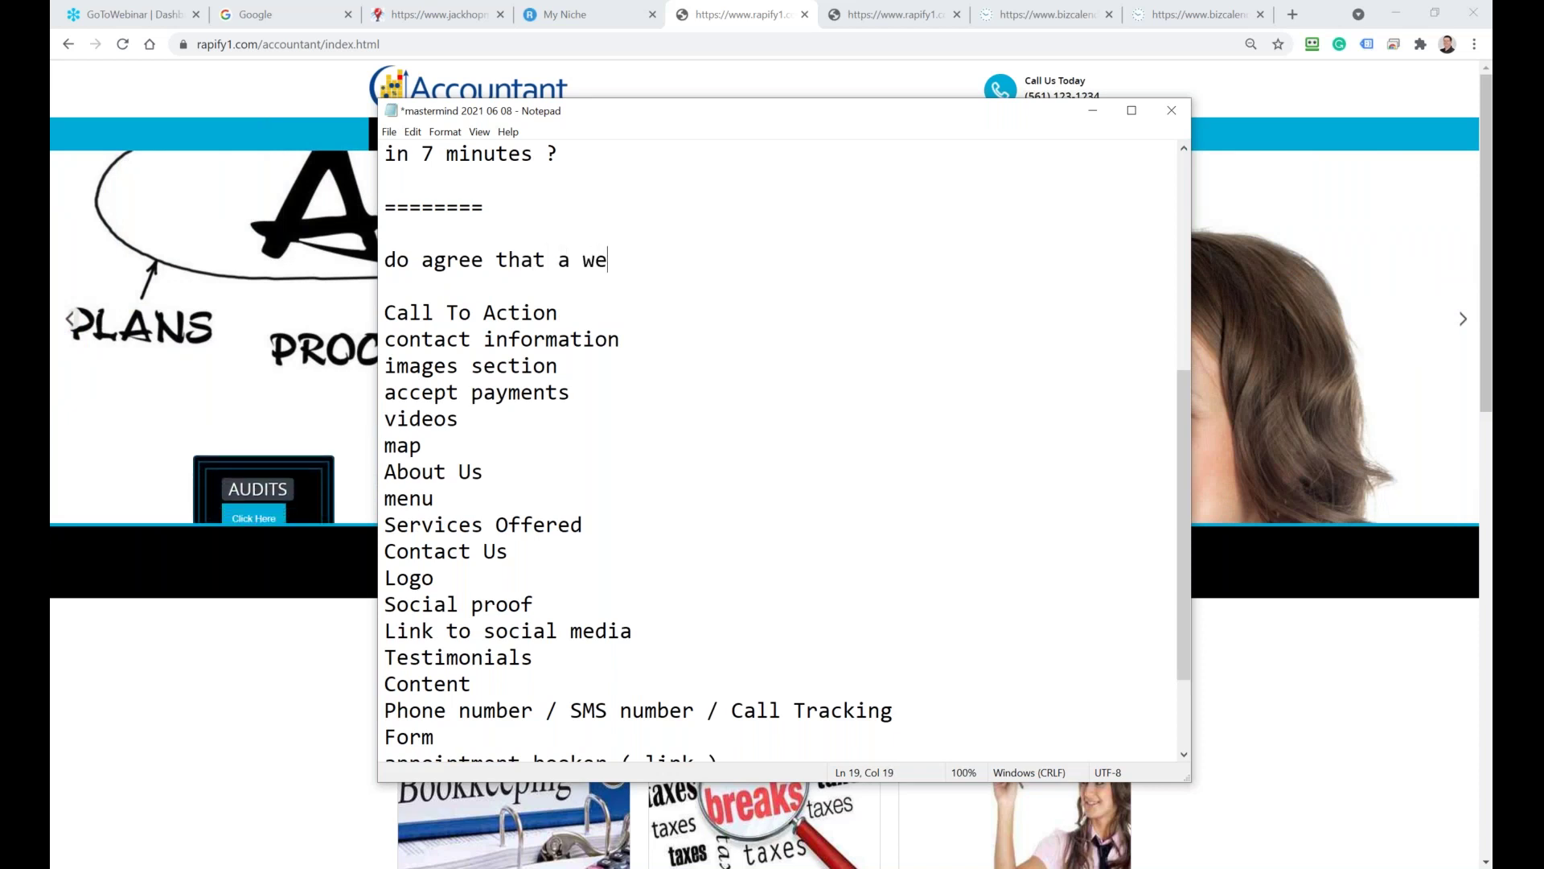
text(bsite is)
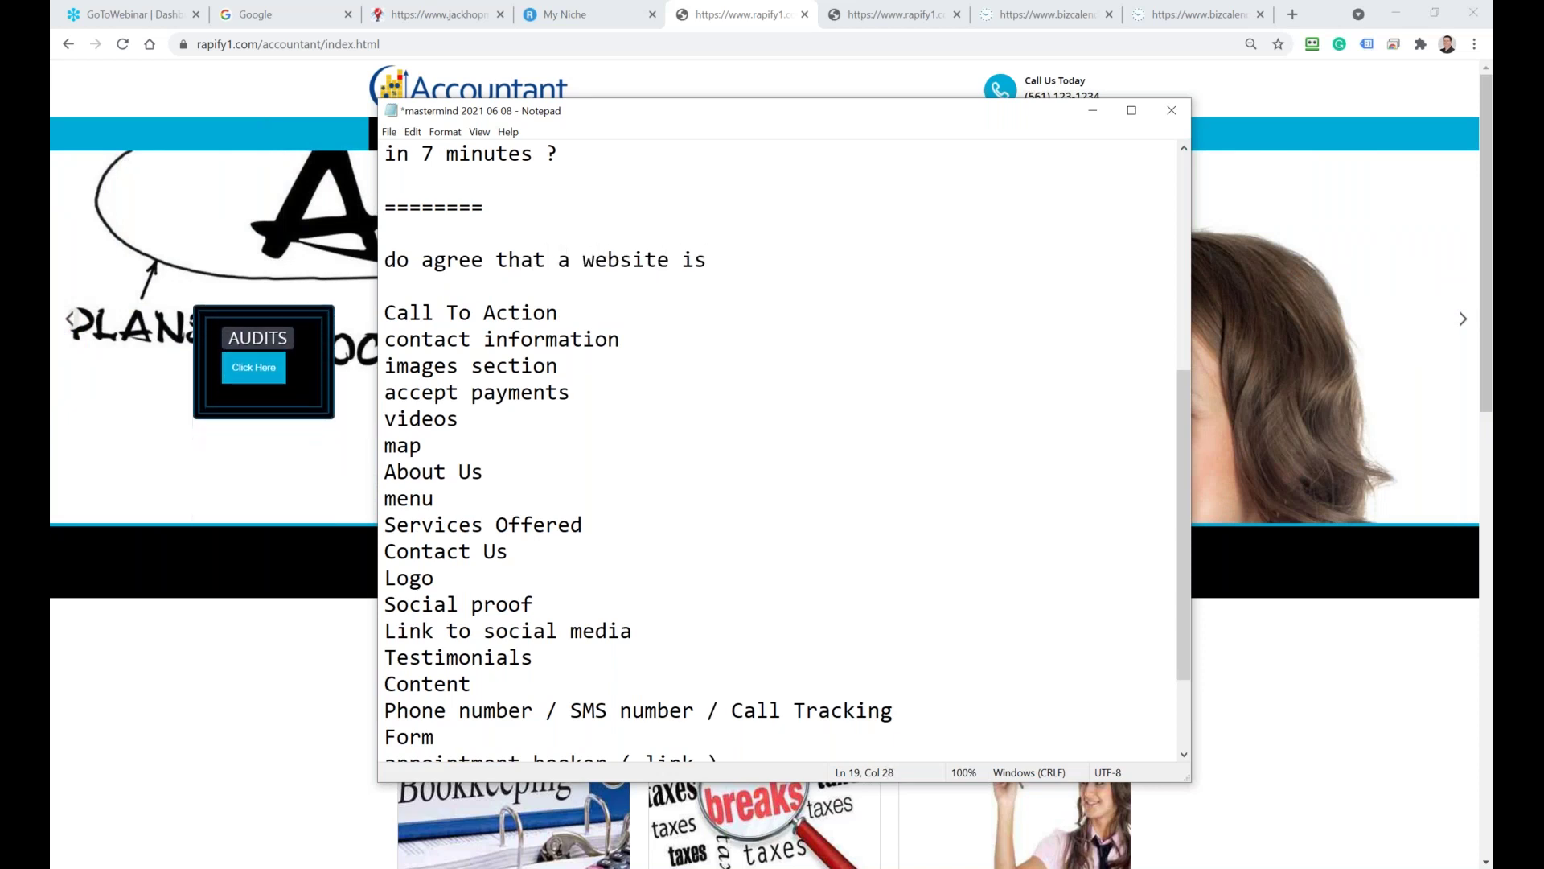
key(BackSpace)
key(BackSpace)
text(con)
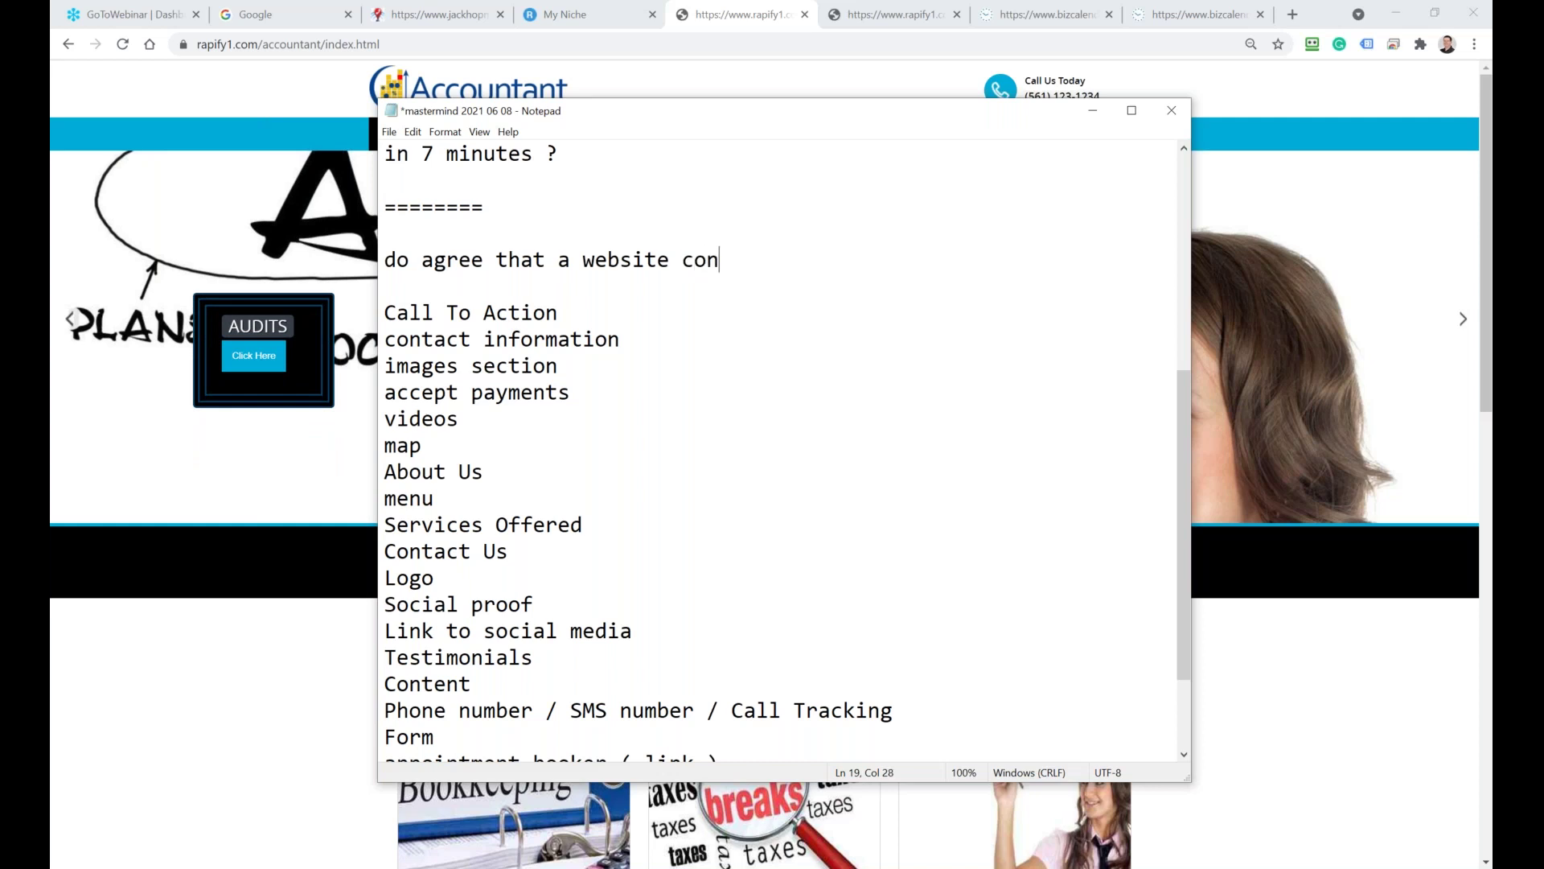
text(sist of 15 )
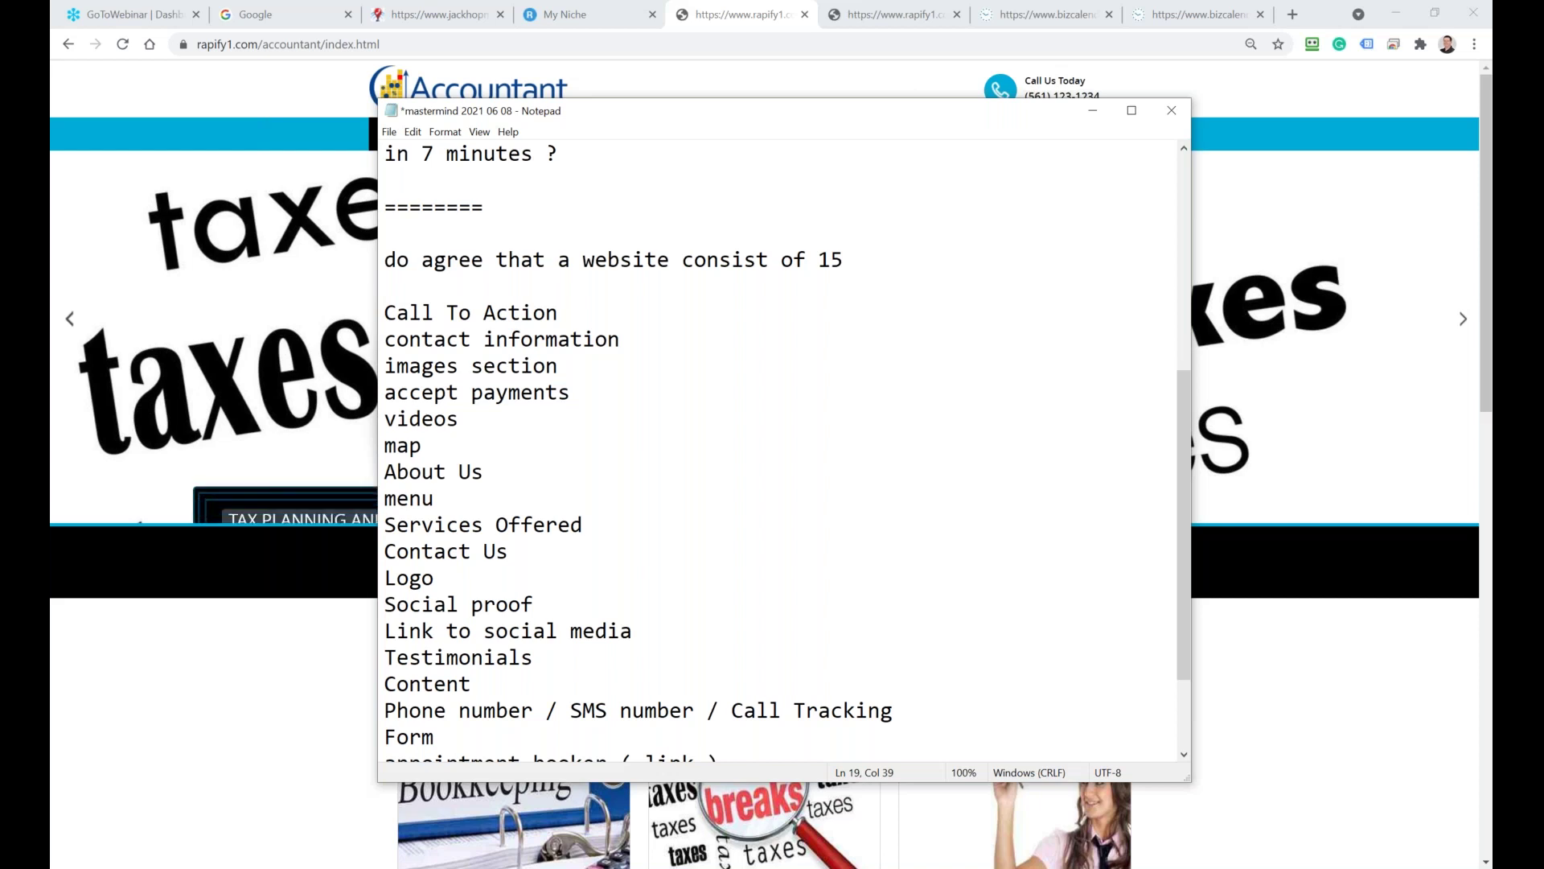
text(sec)
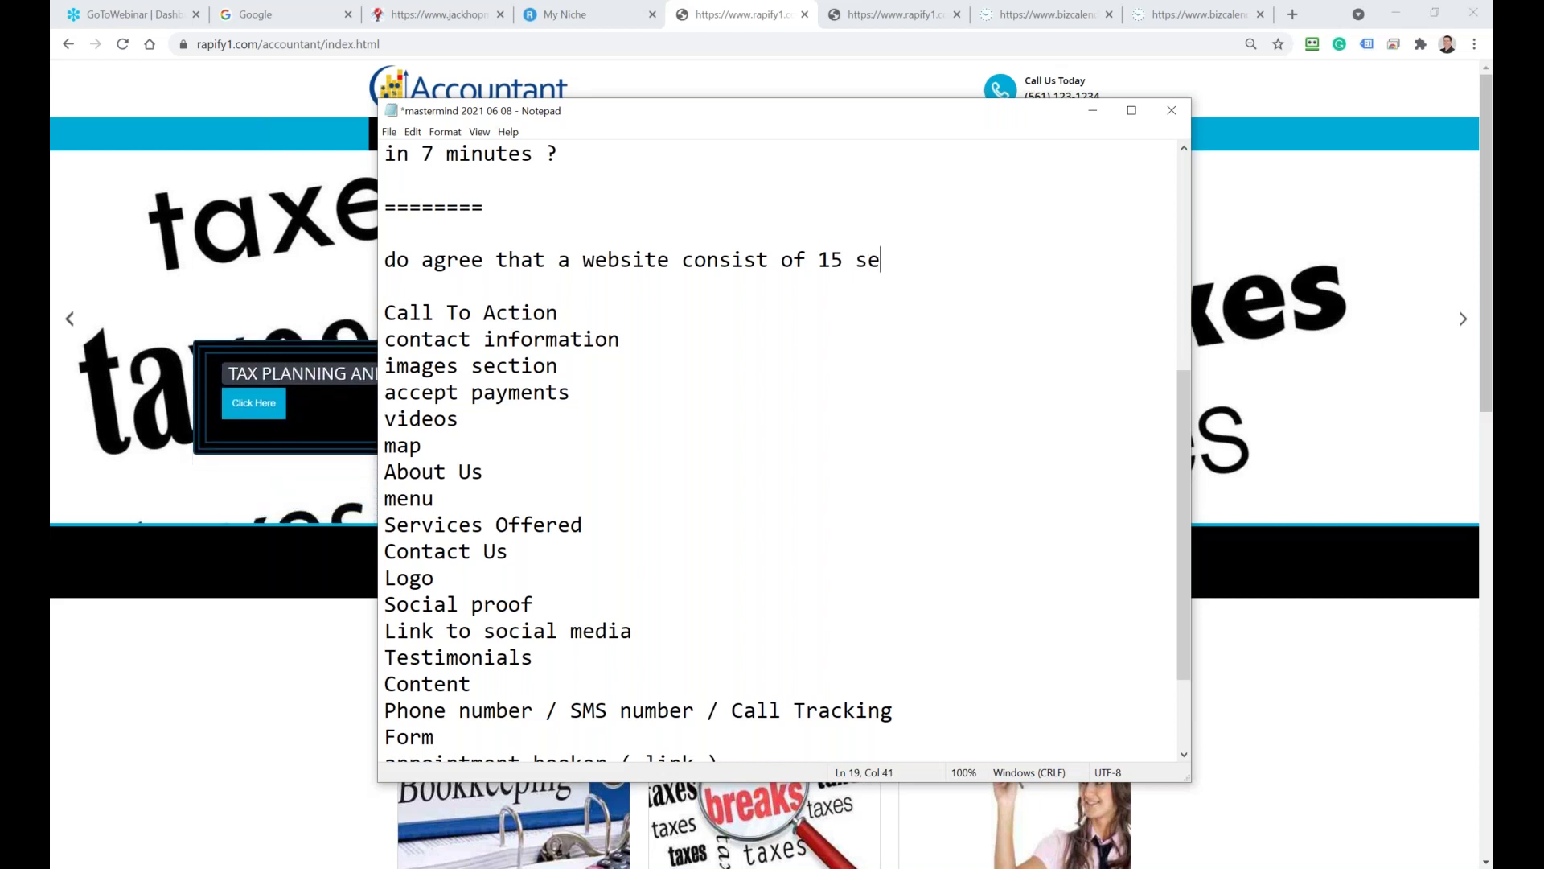
key(BackSpace)
key(BackSpace)
text(iffer)
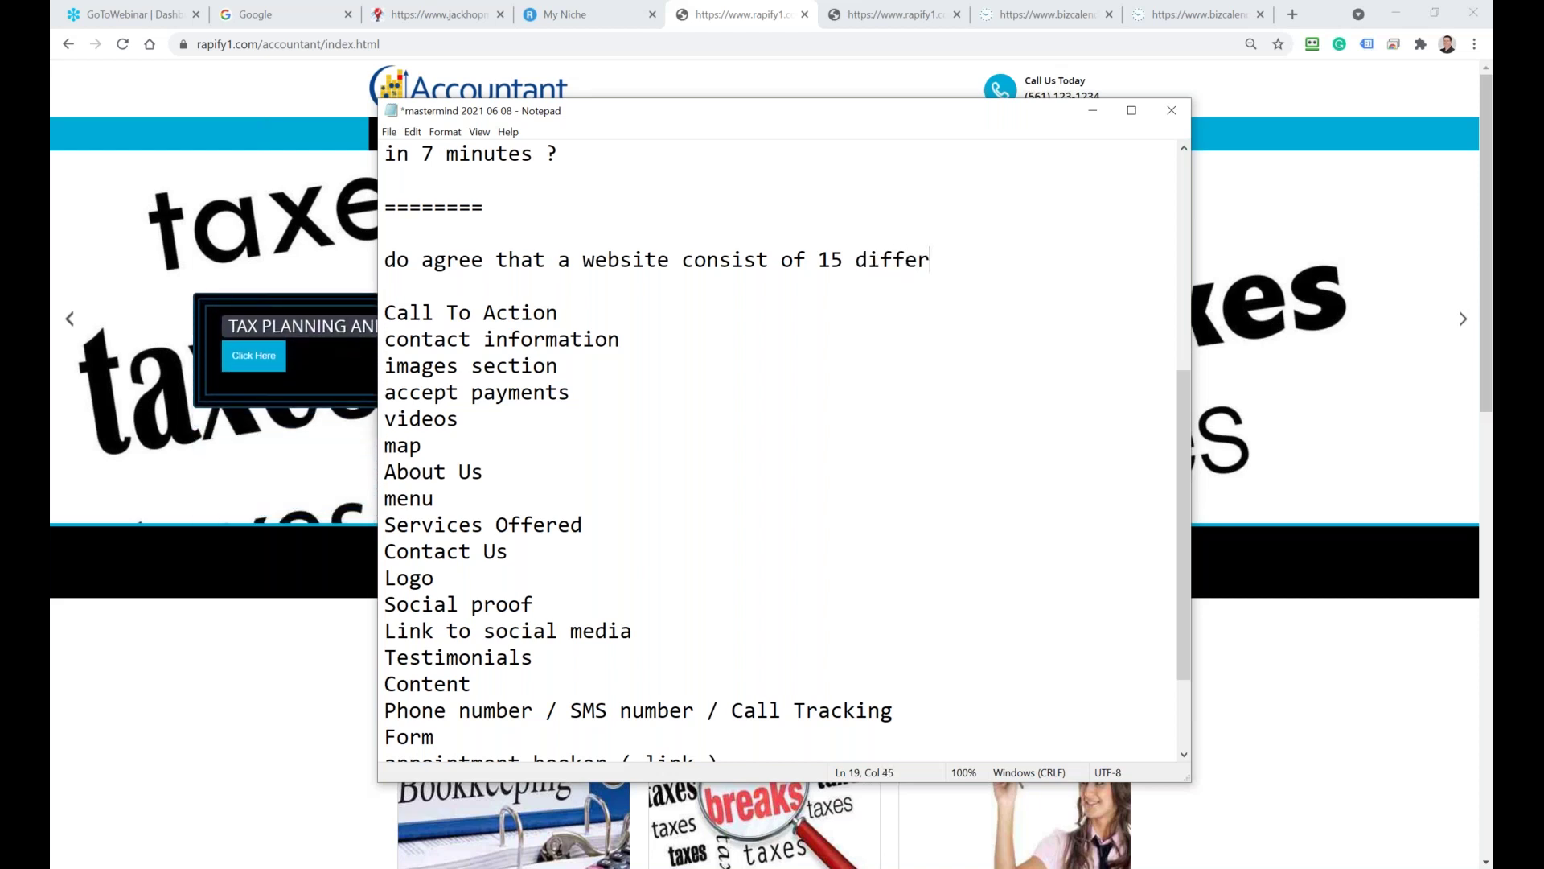
text(ent sections?)
key(Return)
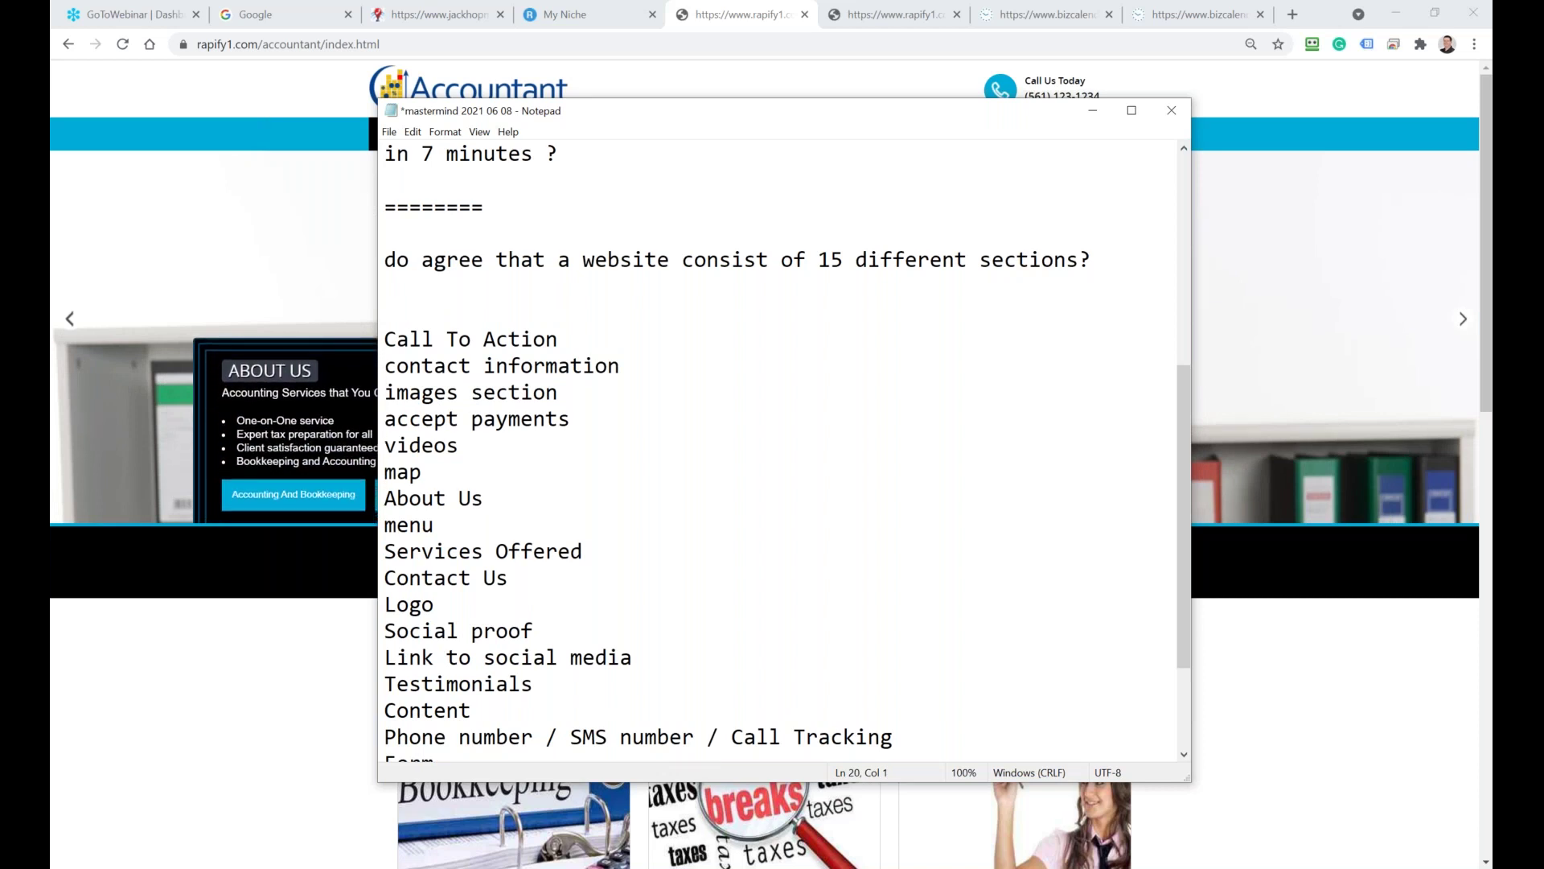
Replace "sections" with "categories" in the question about the 15 different website parts
drag(1085, 259, 979, 265)
text(caterfie)
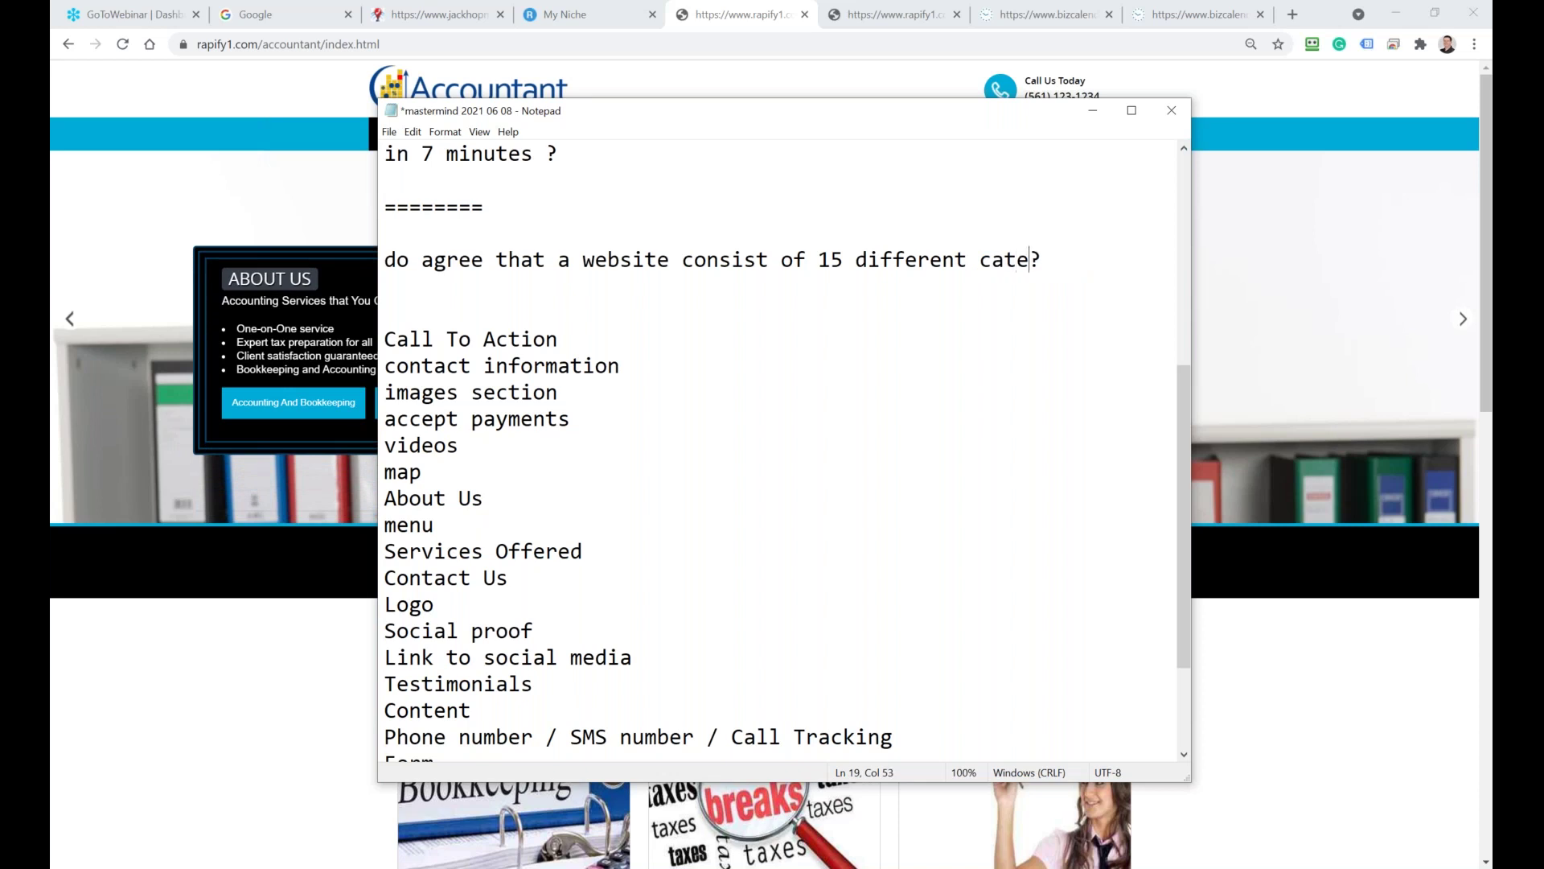
key(BackSpace)
key(BackSpace)
key(BackSpace)
key(BackSpace)
text(gori)
key(BackSpace)
key(BackSpace)
key(BackSpace)
text(oi)
key(BackSpace)
text(ries)
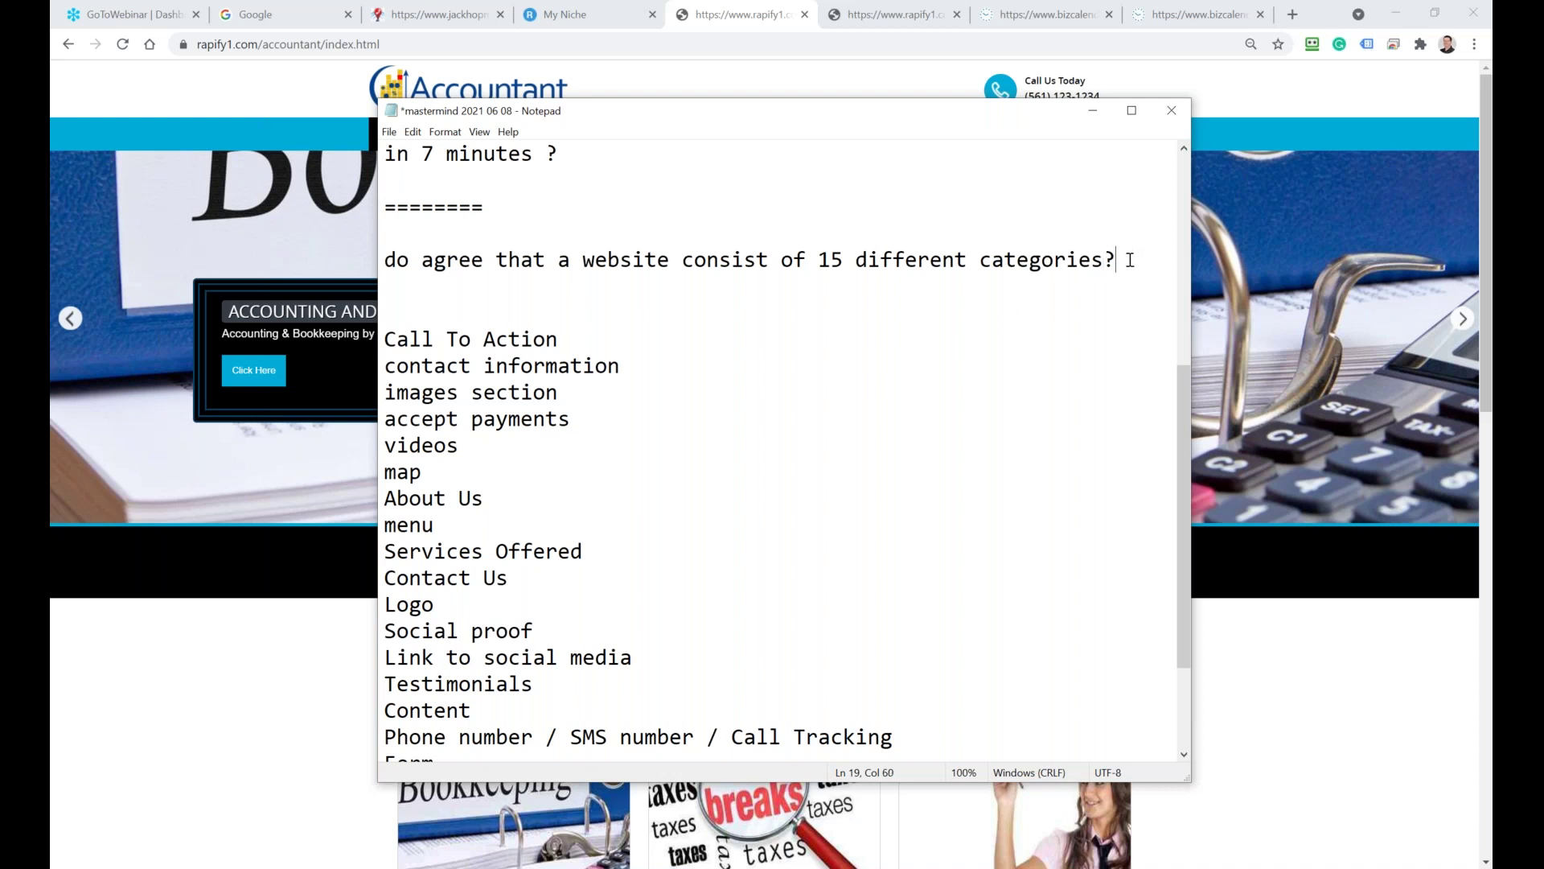
Add the question "what if you had 10 choises of each category to build your website?" below, separated by a blank line
key(Return)
key(Return)
text(what)
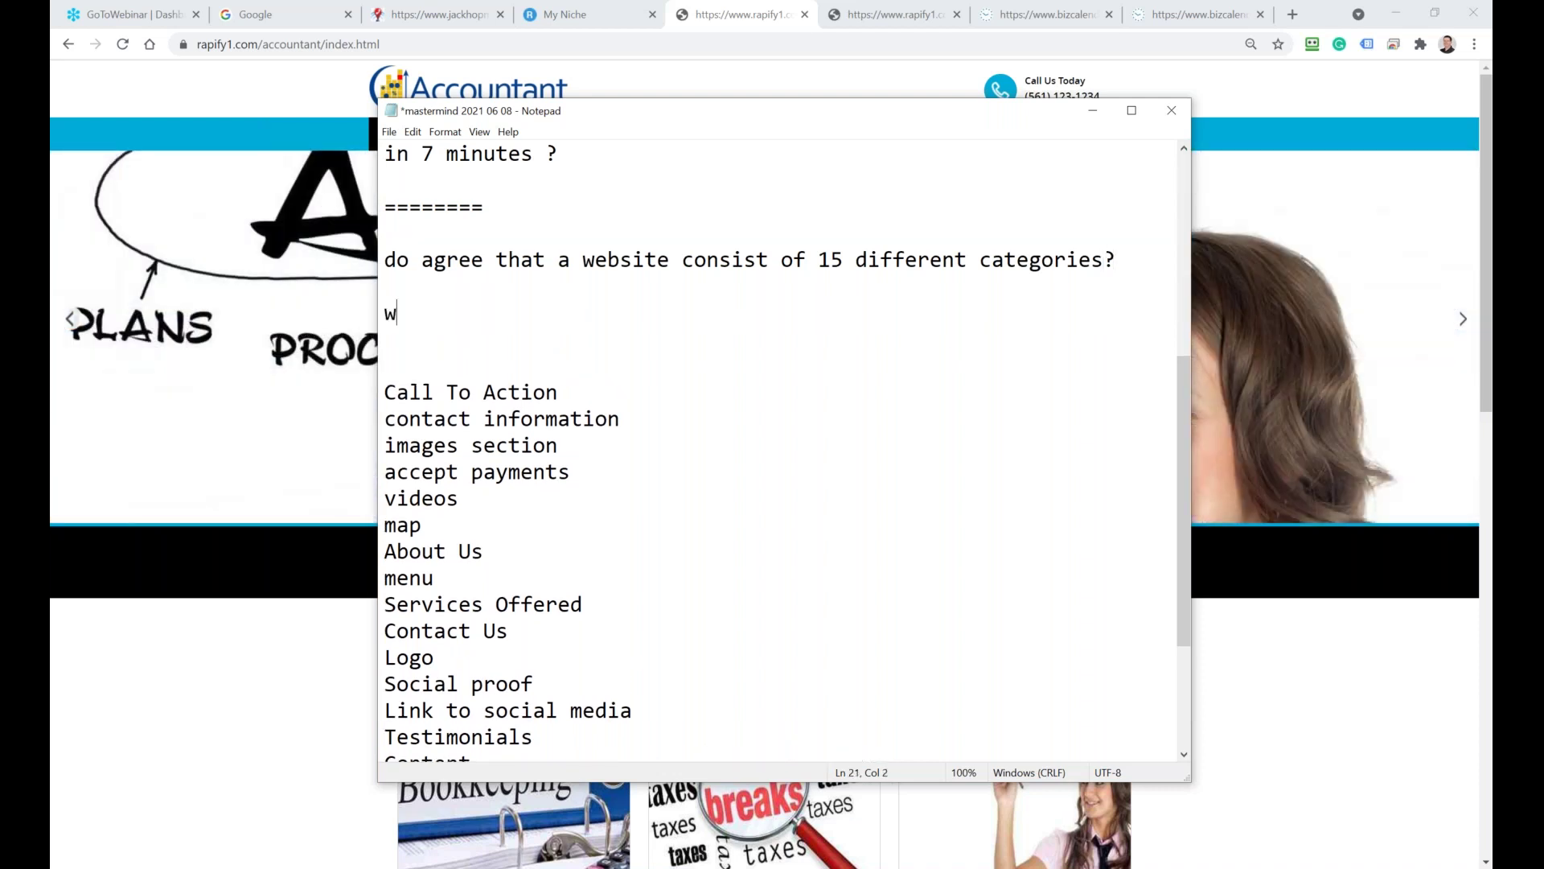
text( id)
key(BackSpace)
key(BackSpace)
text(f)
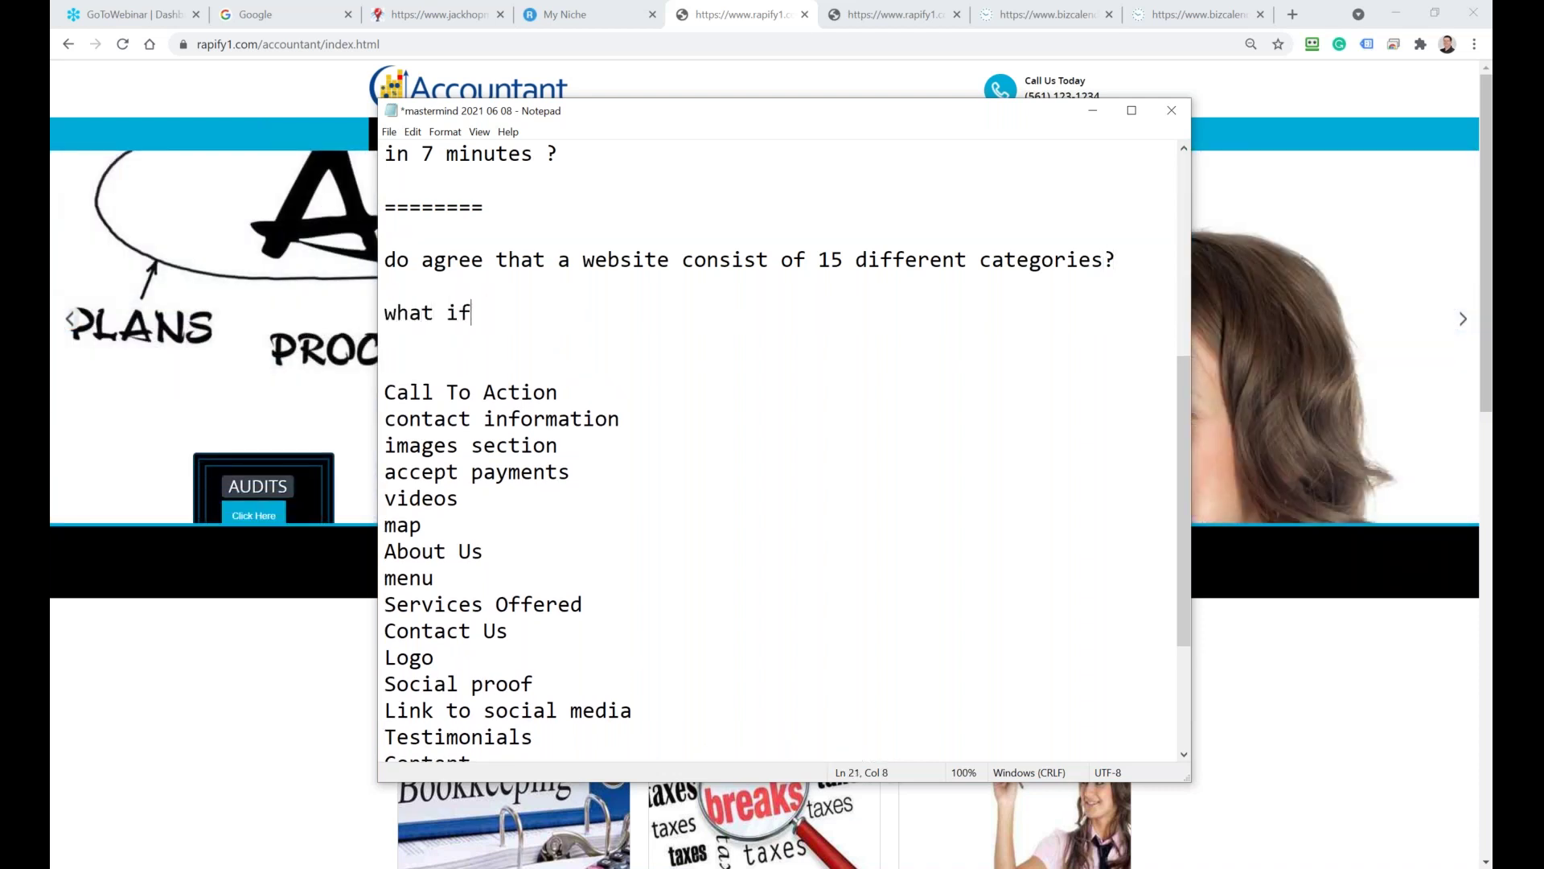
text( you ha)
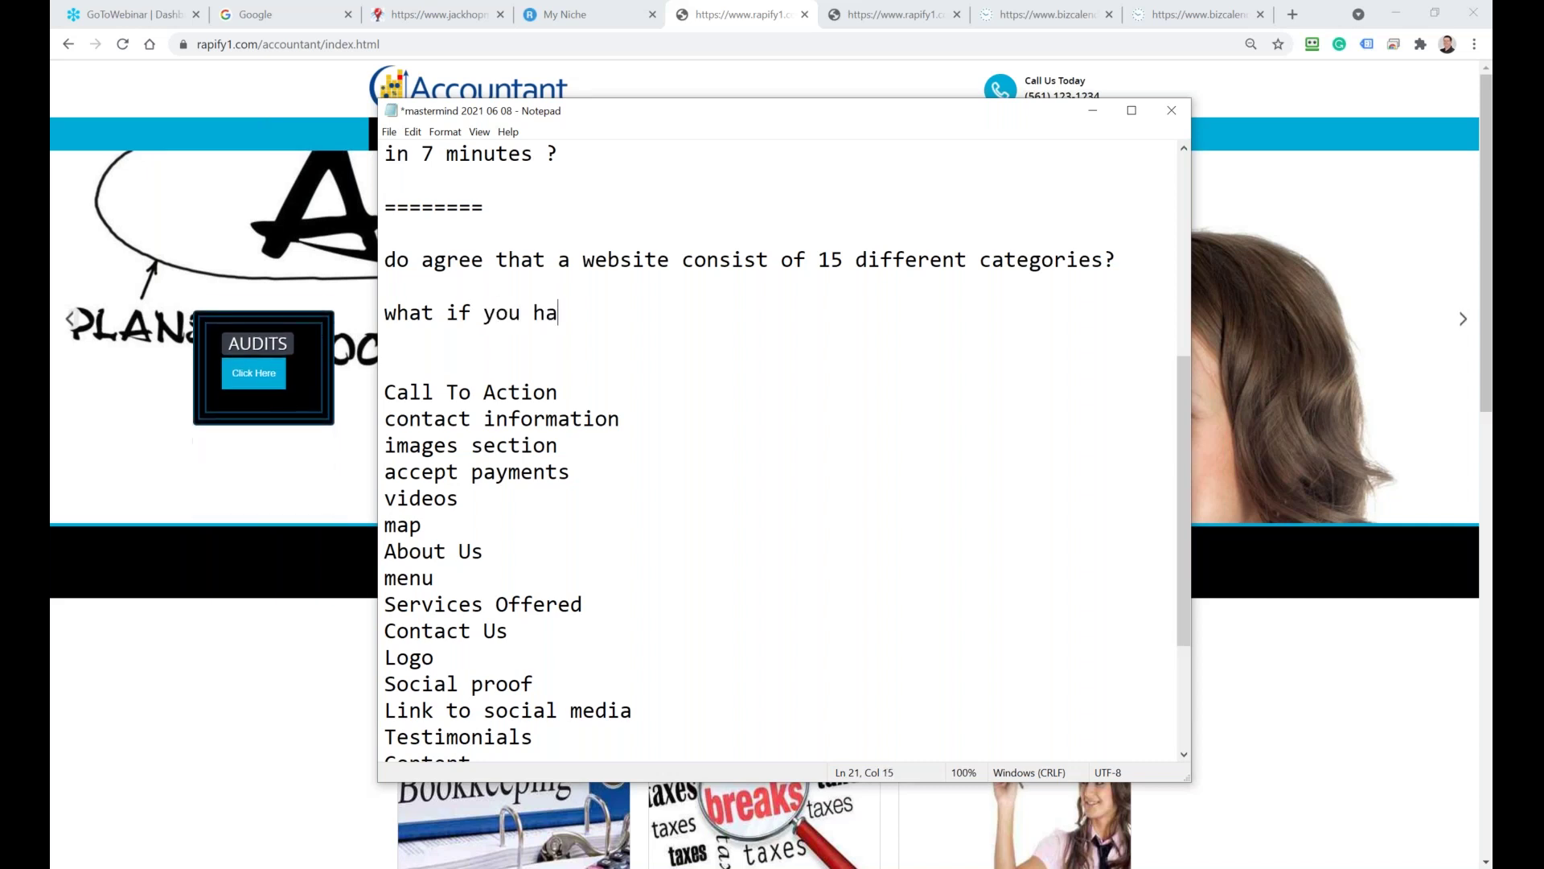
text(d 10 )
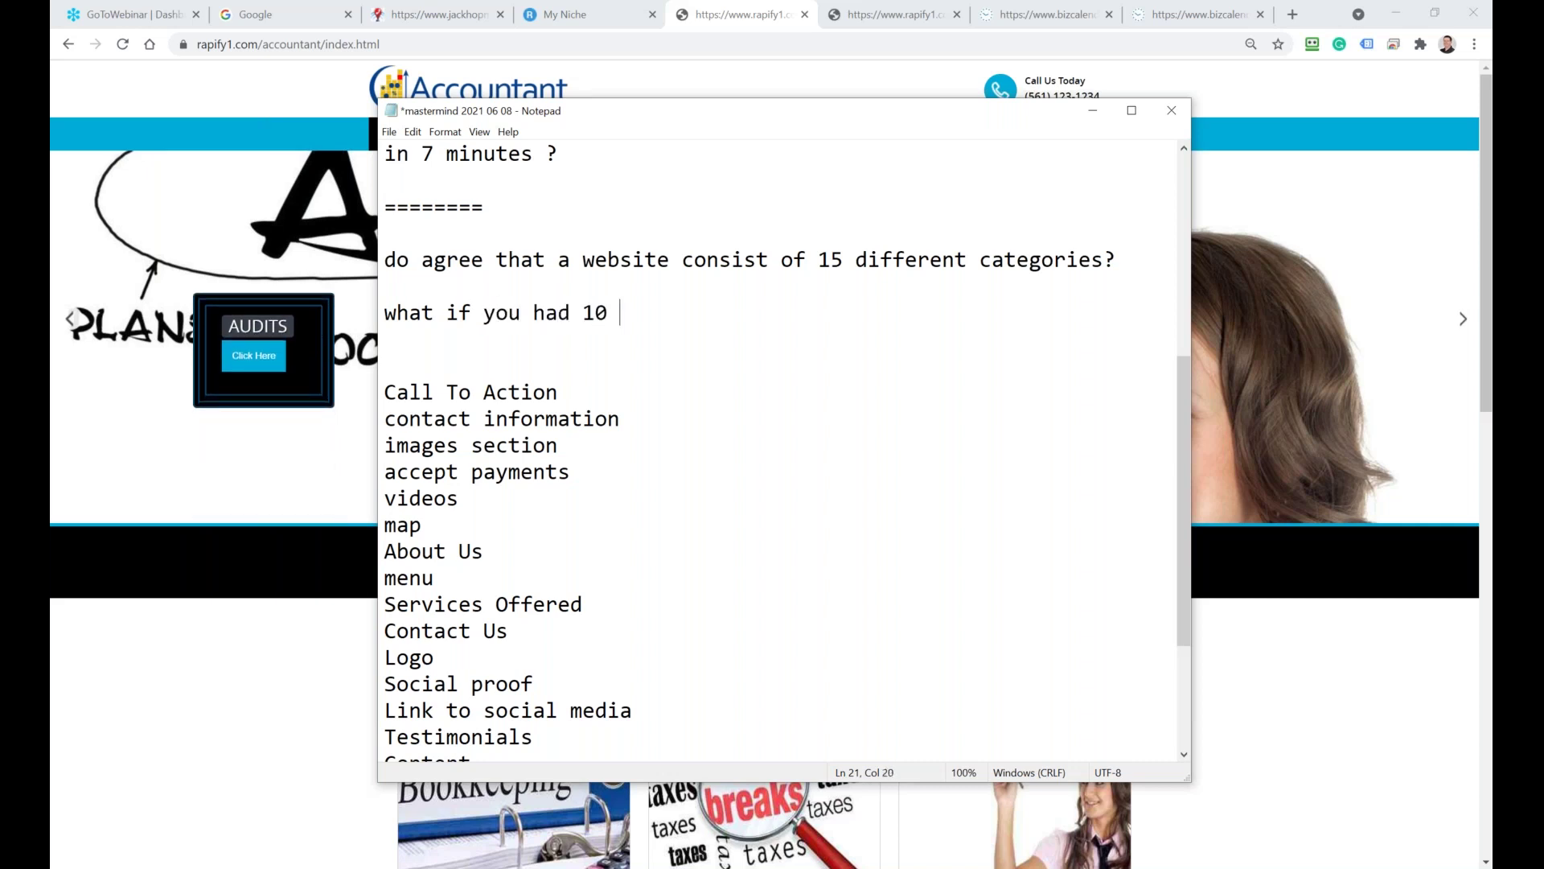
text(choises of each )
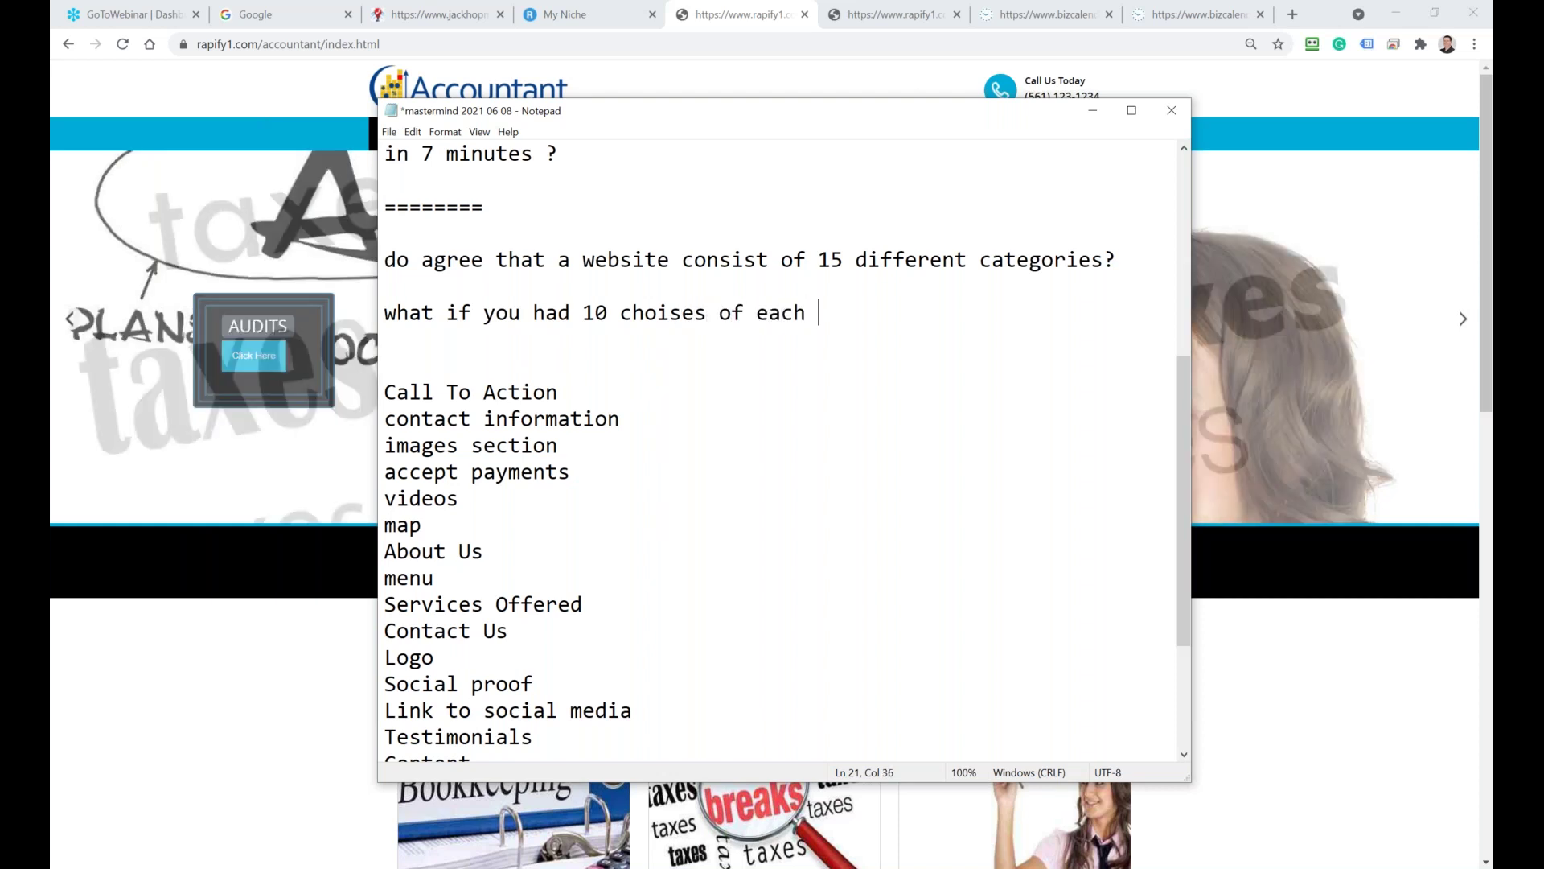
text(category to bu)
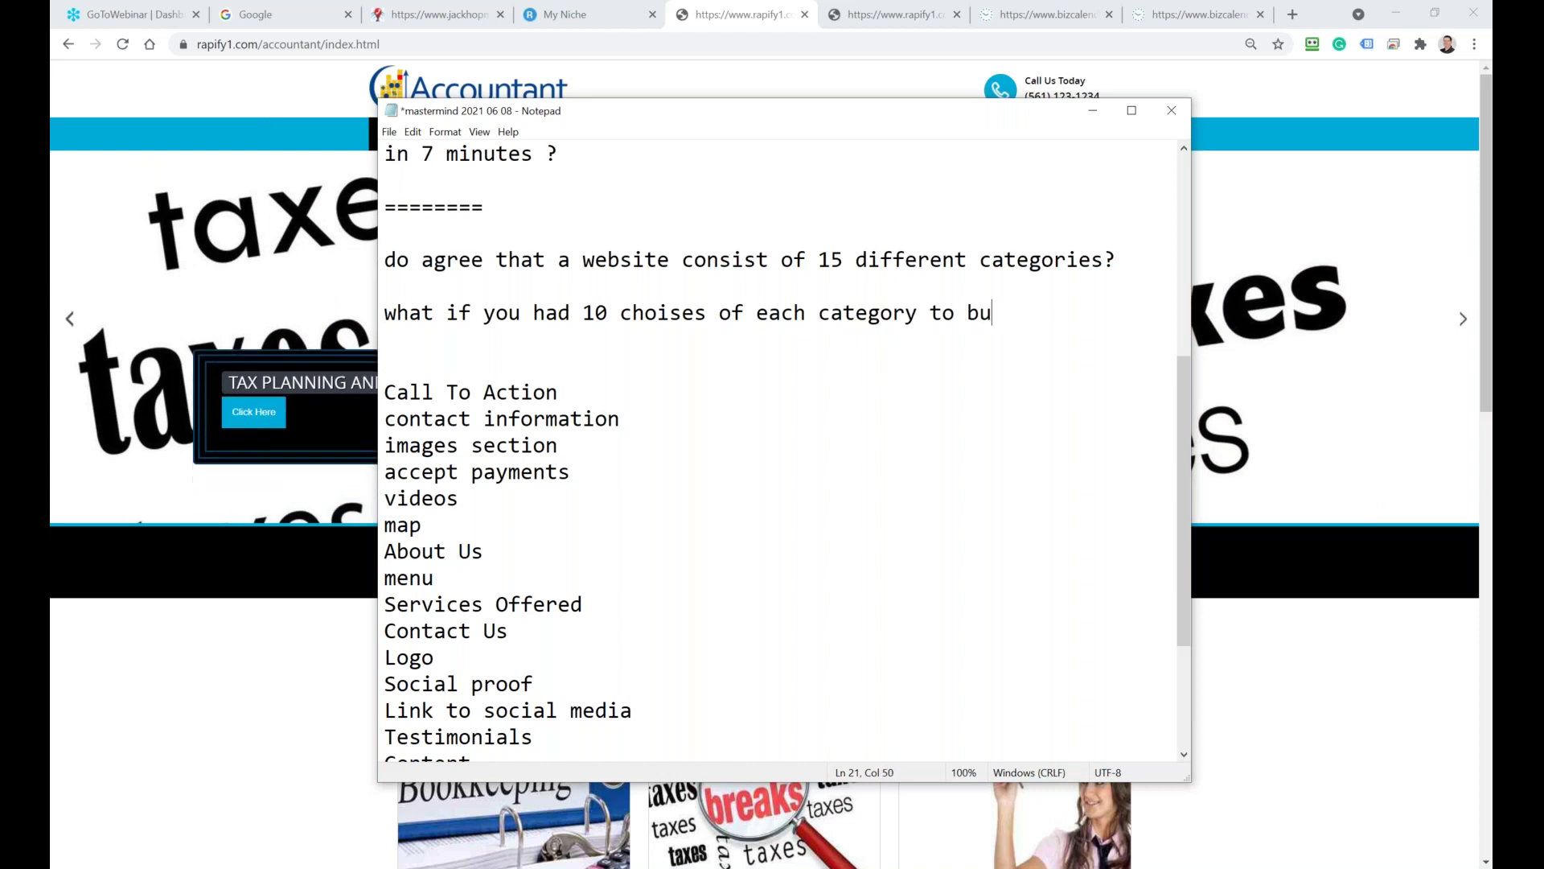
text(ild your e)
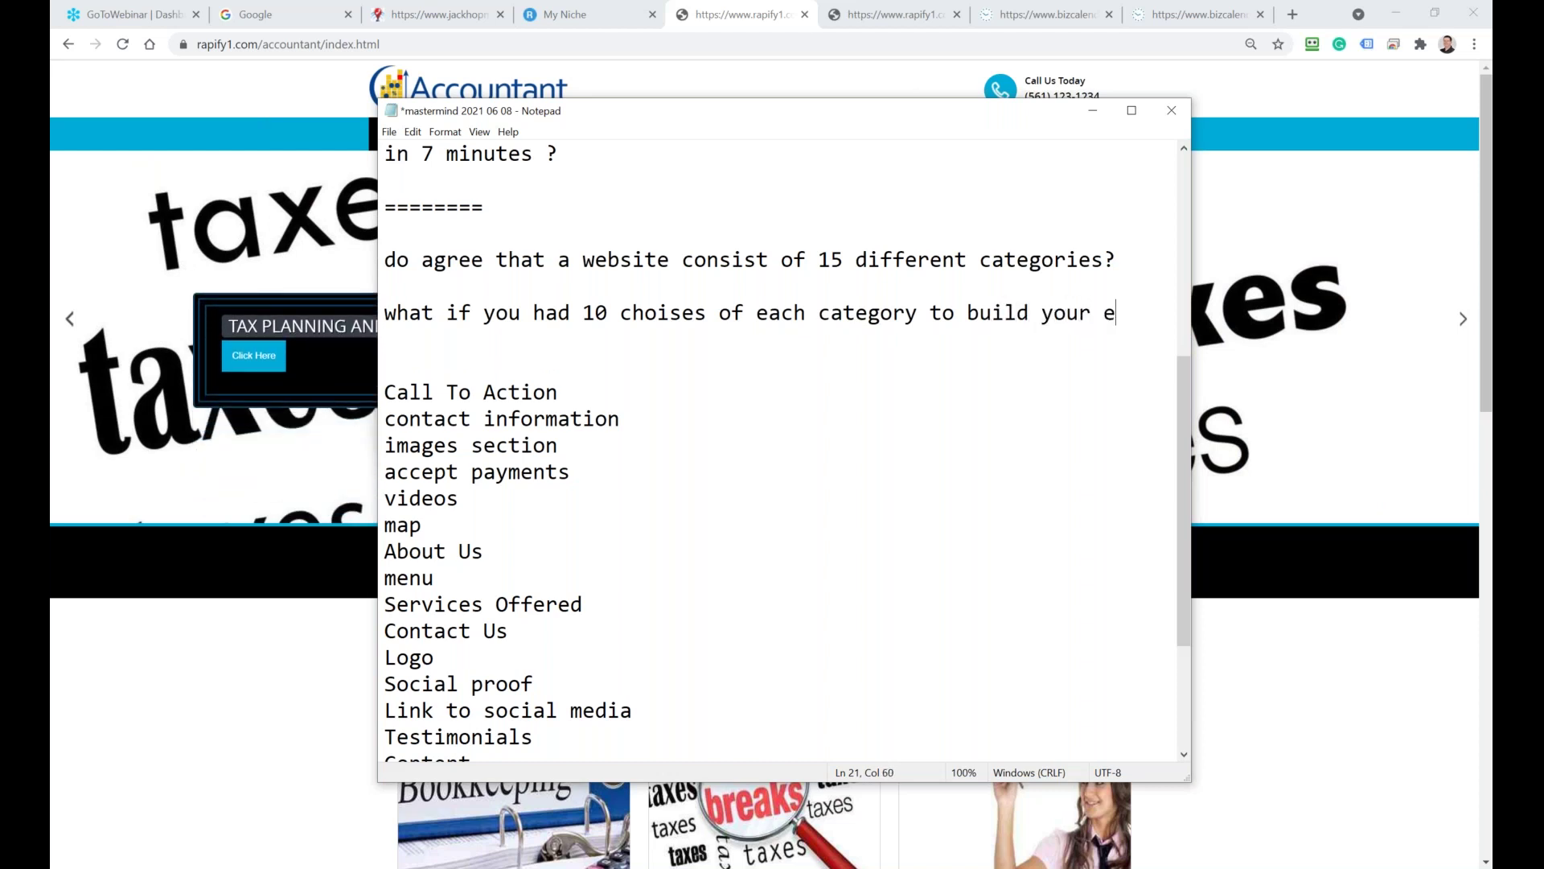
key(BackSpace)
text(website?)
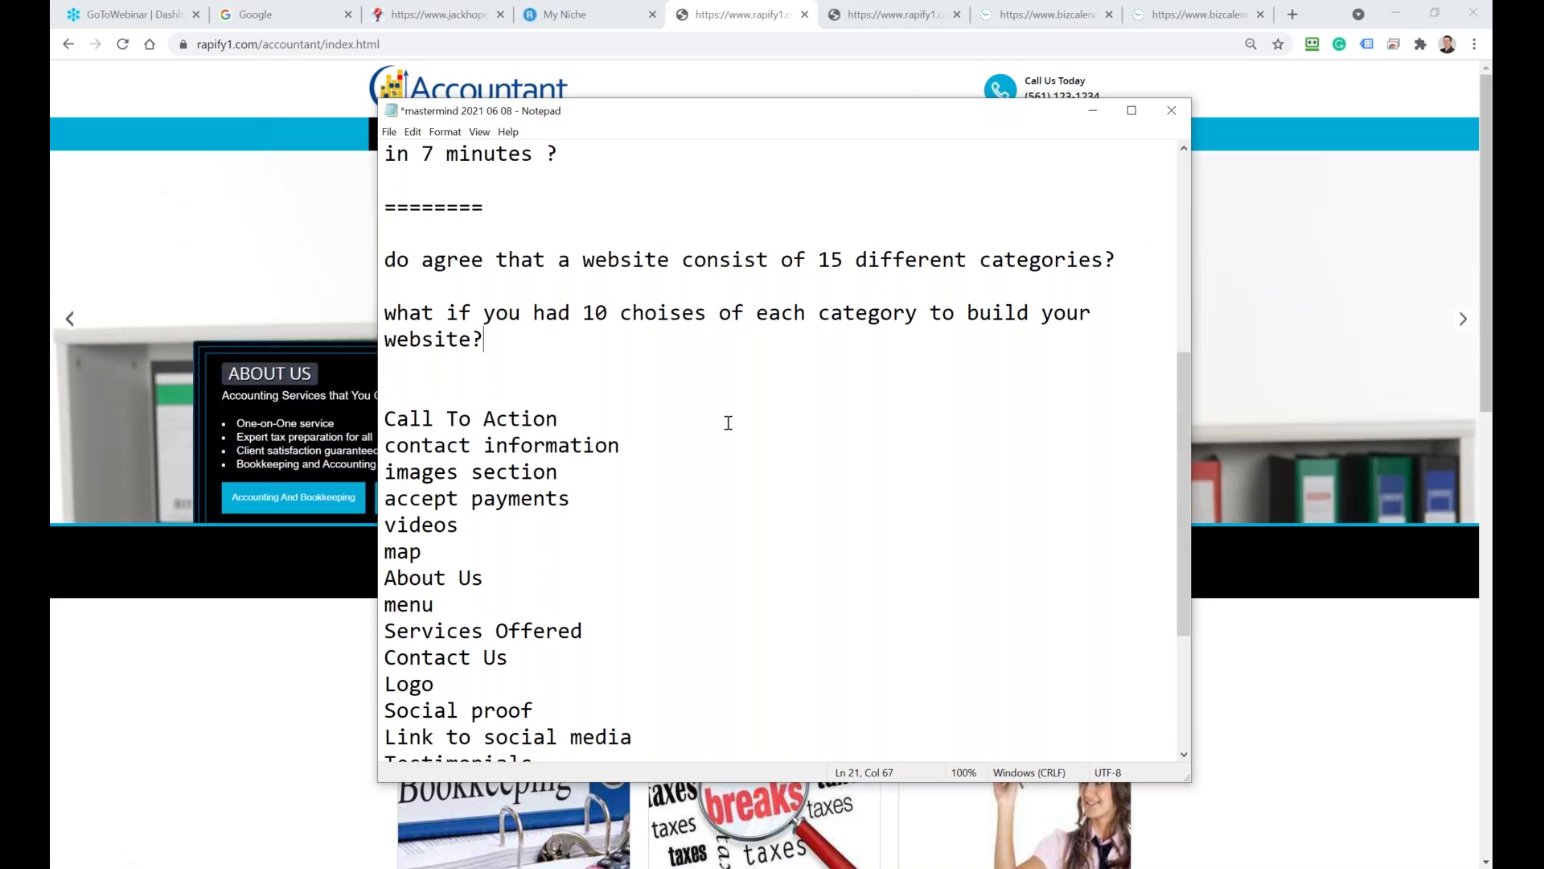
Correct the spelling of "choises" to "choices" in the second question
click(682, 315)
drag(682, 314, 676, 315)
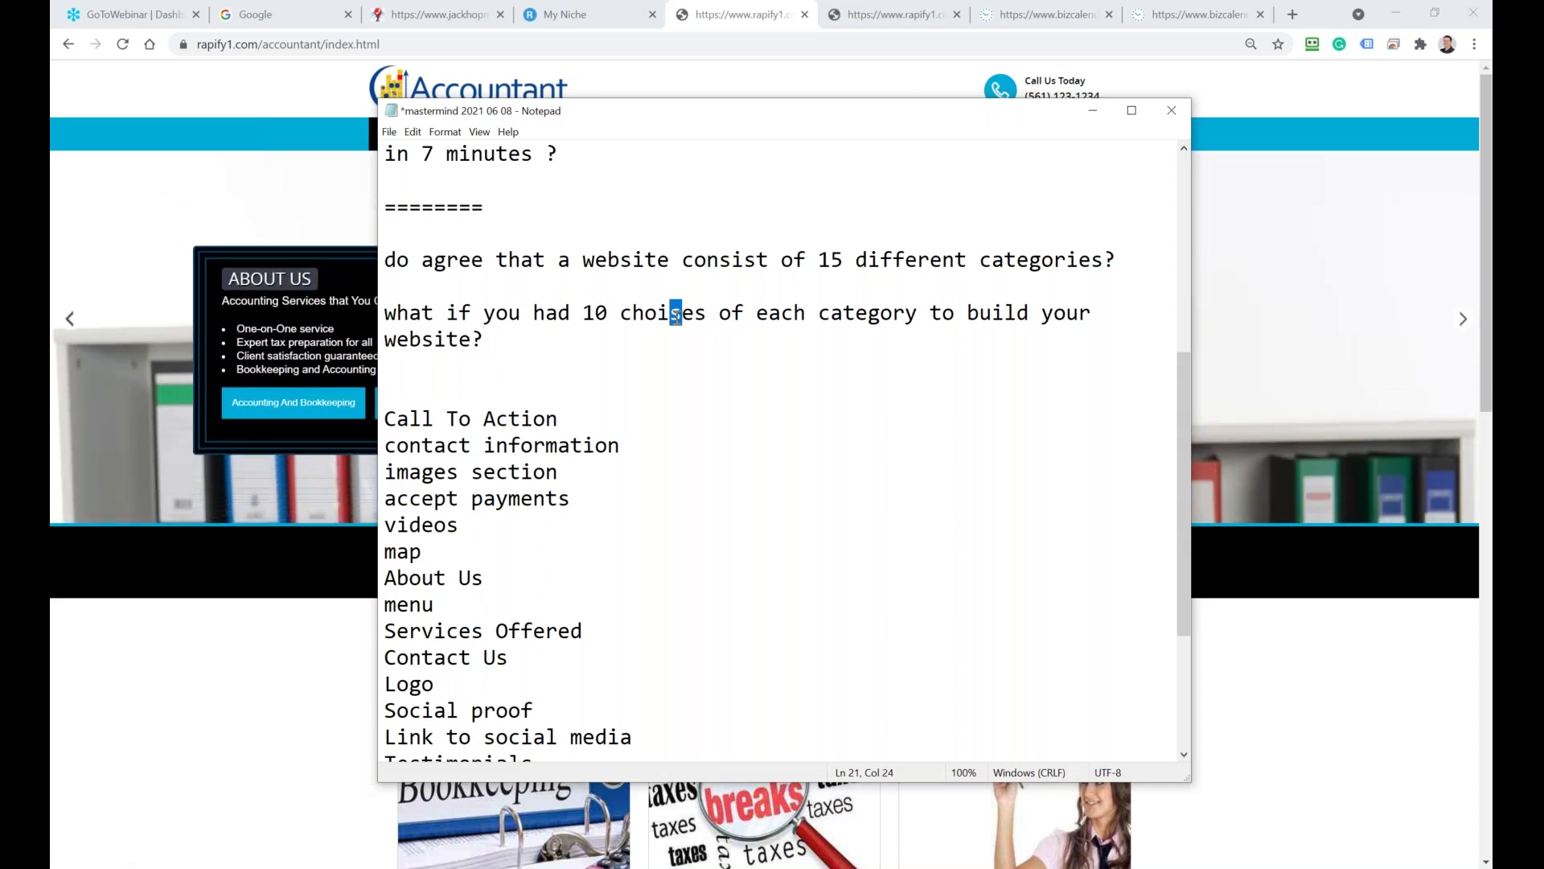
text(c)
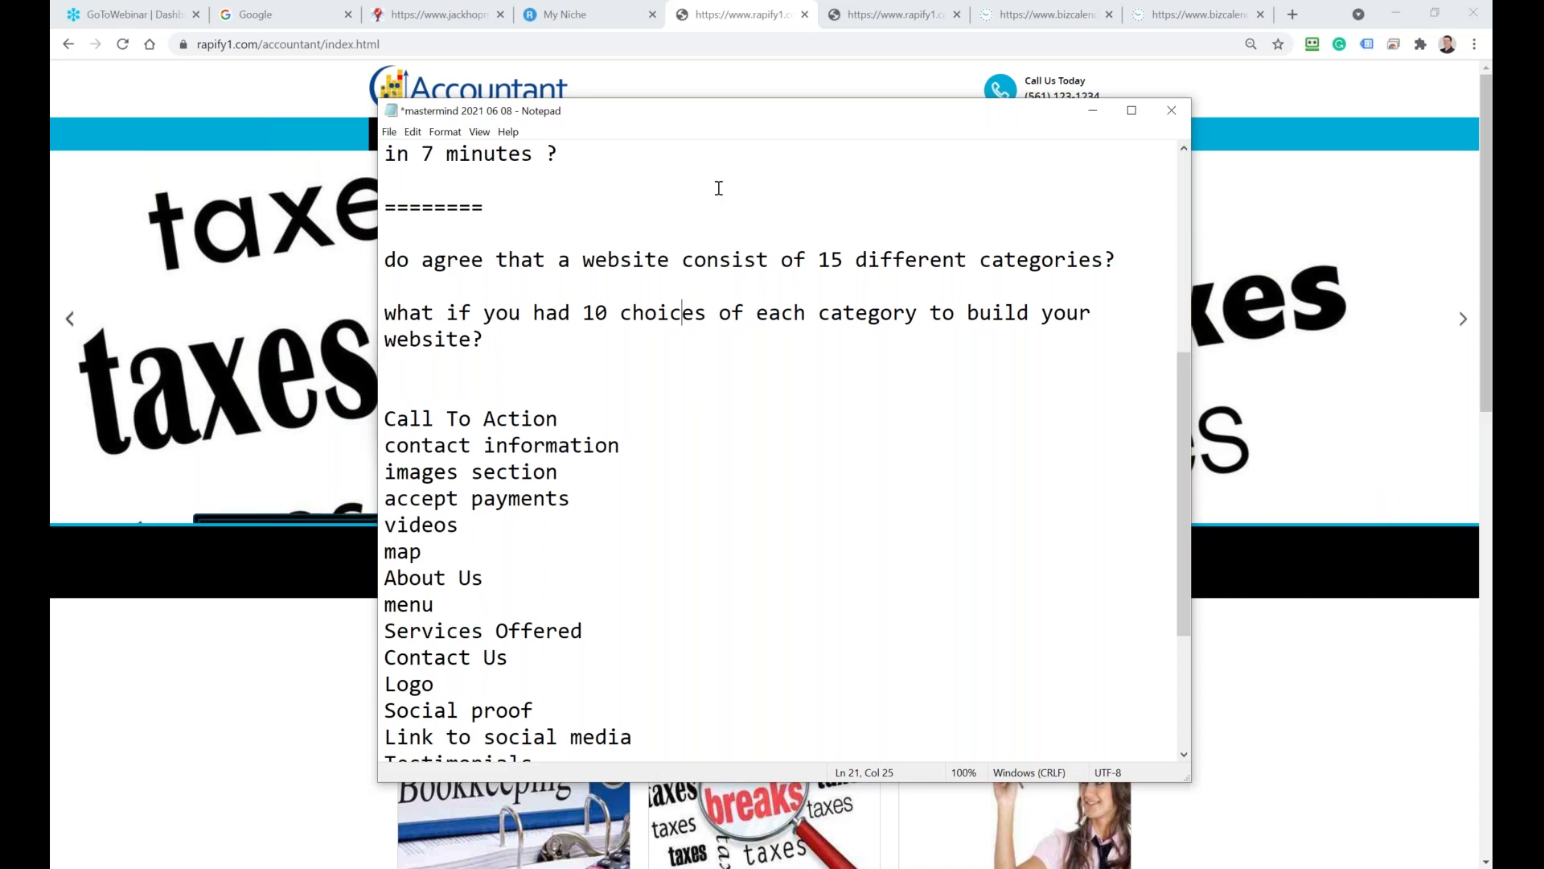
Switch to the Rapify niches page in Chrome and sign out of the account, highlighting the login page's address
click(758, 5)
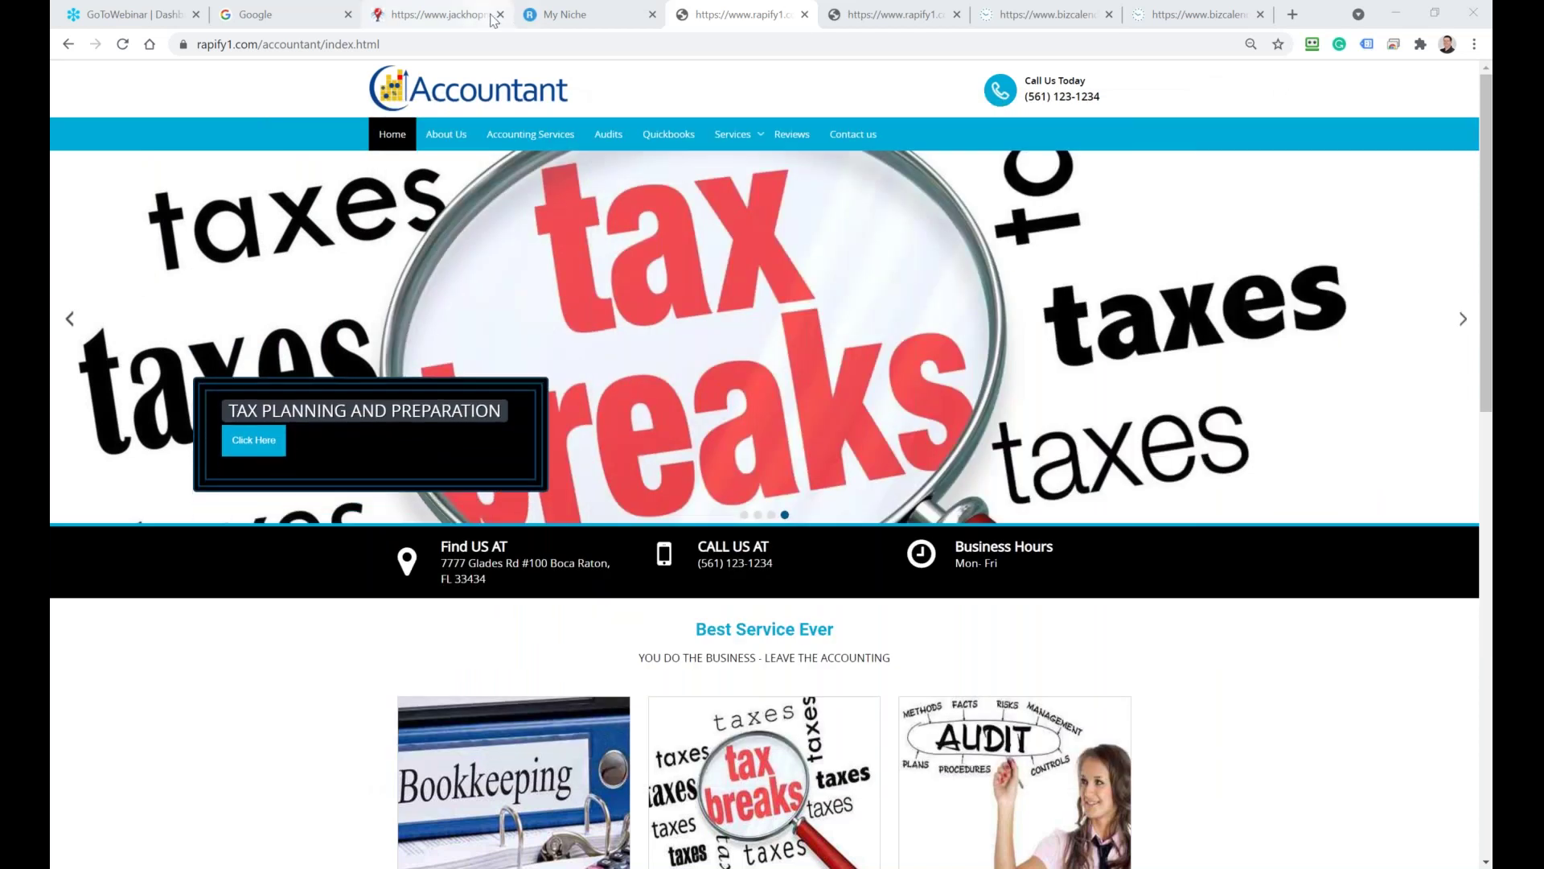
click(581, 15)
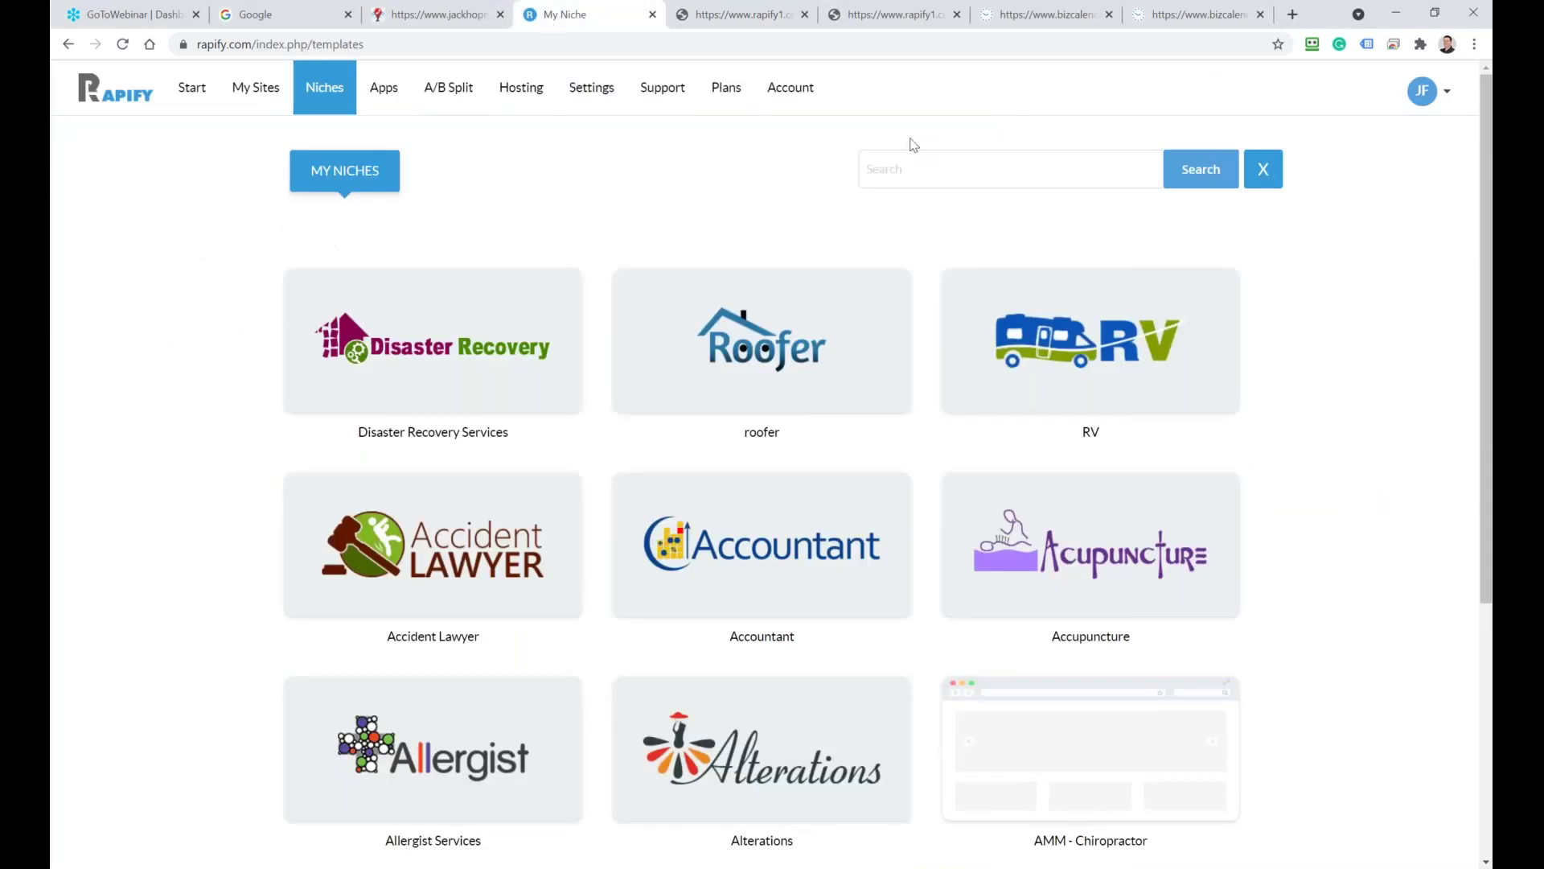
click(1450, 98)
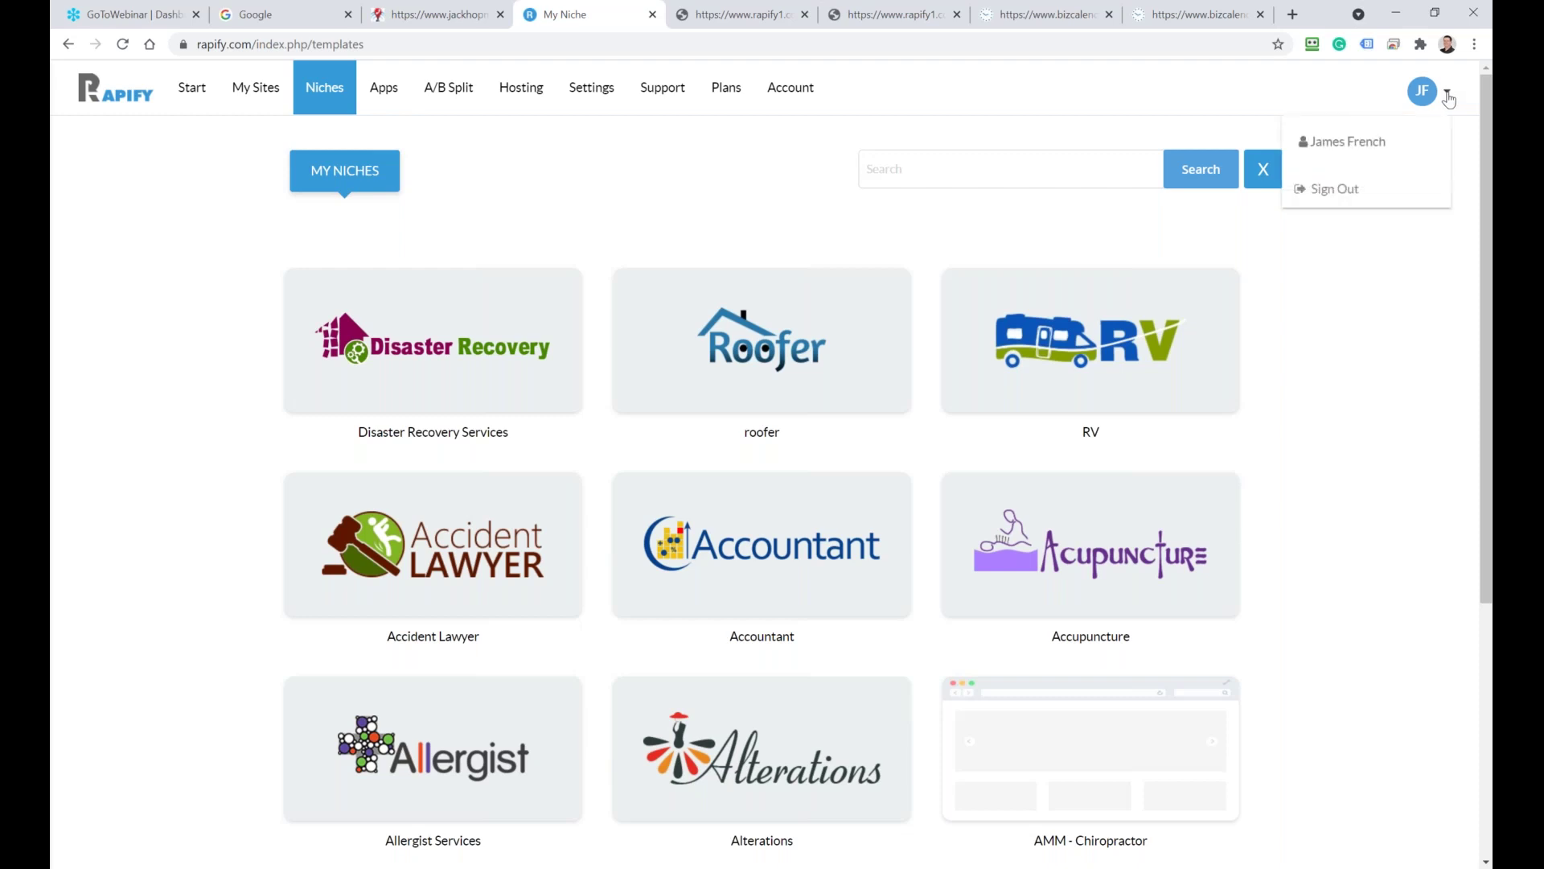
click(1335, 188)
drag(246, 45, 927, 39)
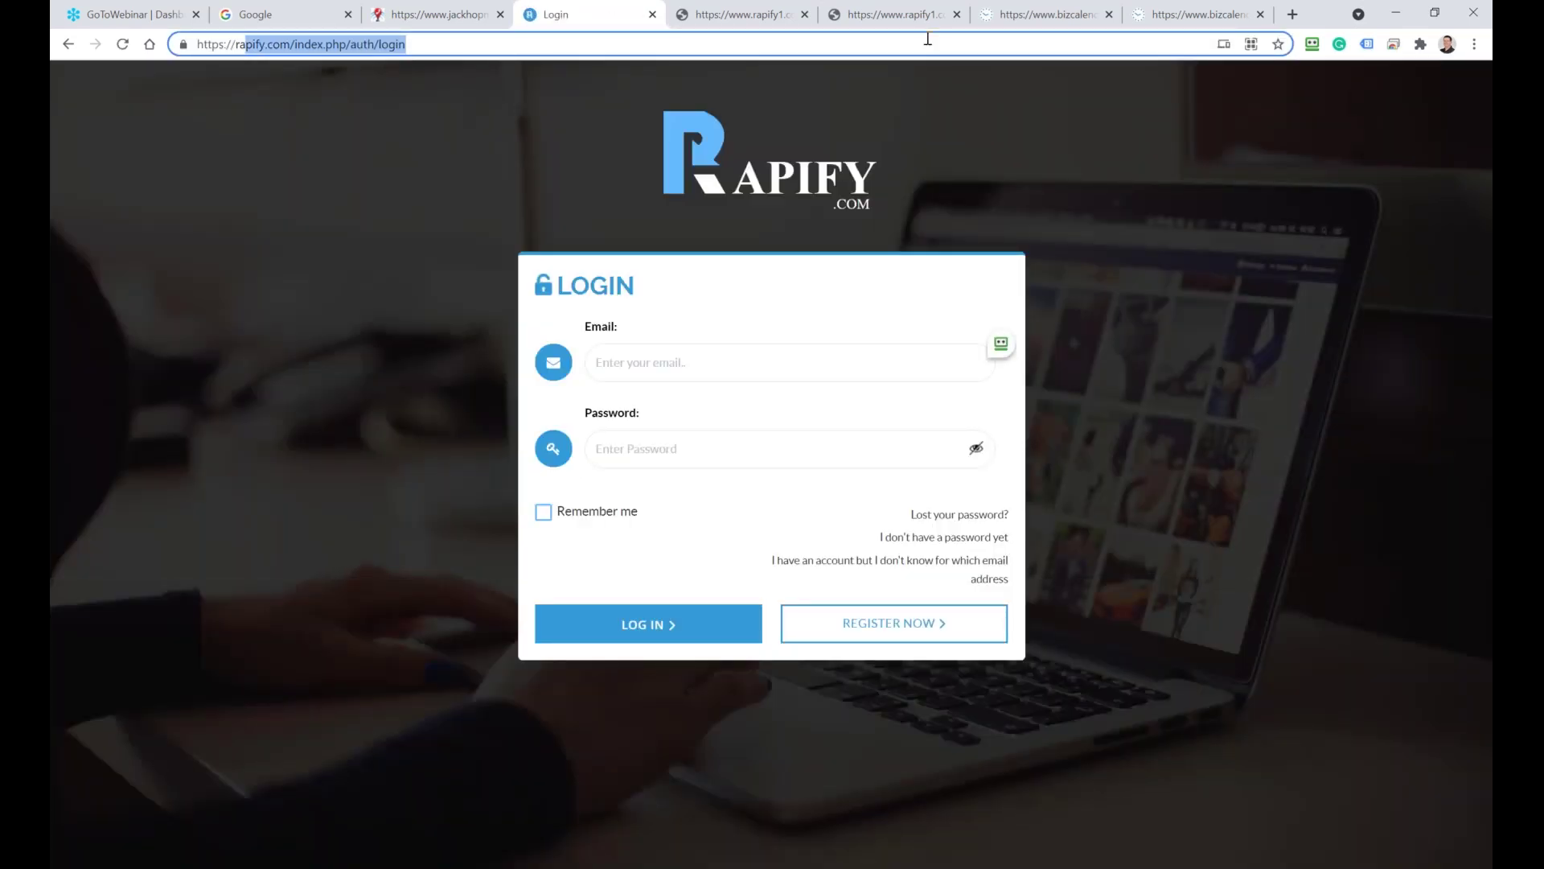
In a new browser tab, search RoboForm's saved logins for "rapify a" and log in with the Rapify developer account
click(1293, 13)
click(1312, 44)
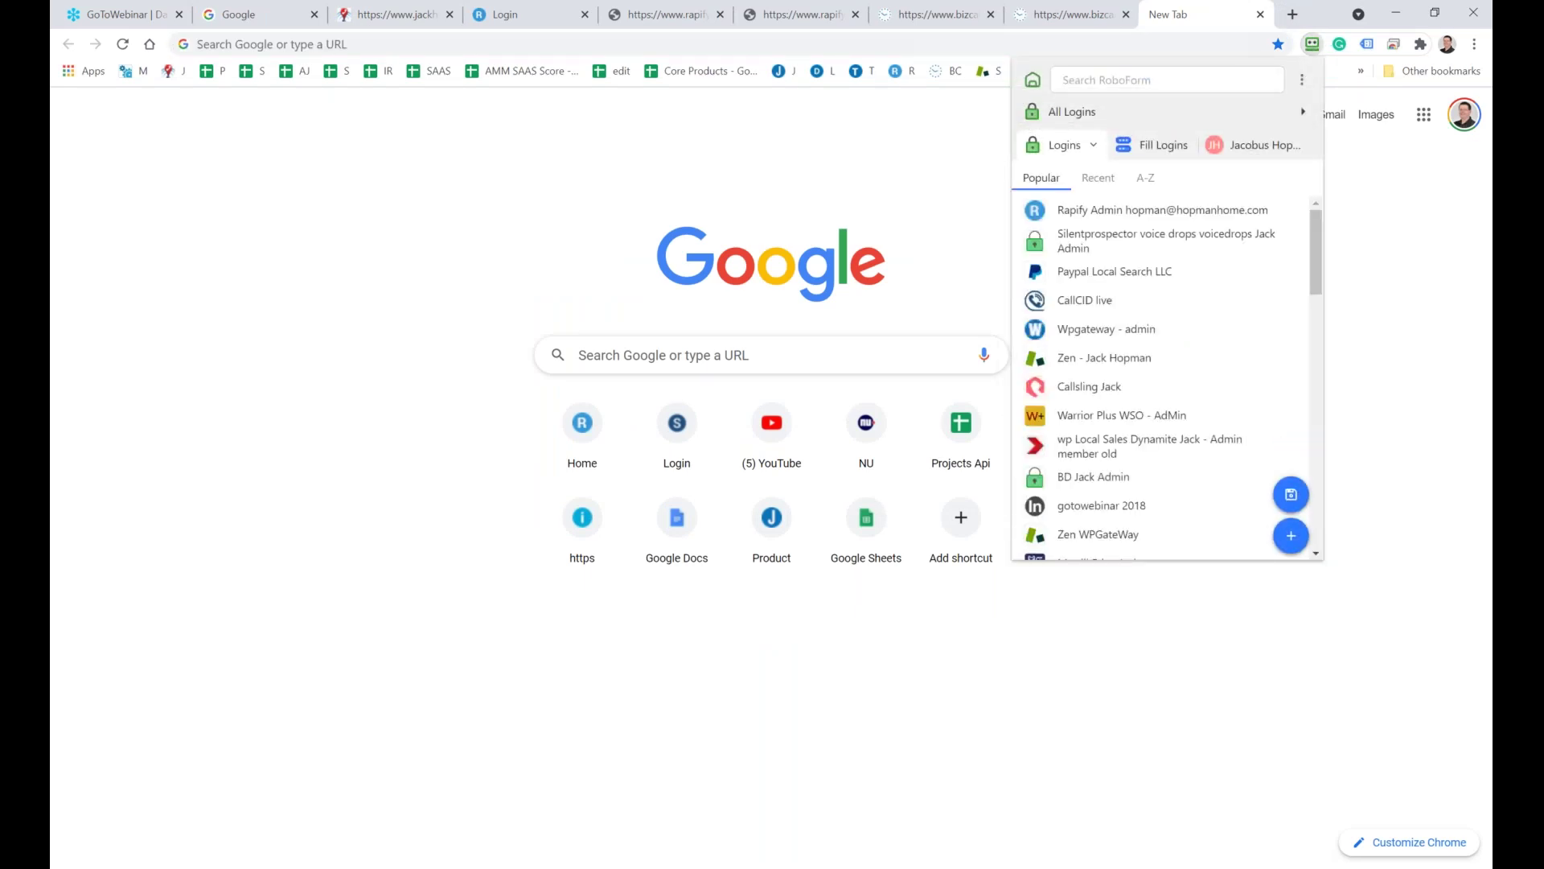
text(rap)
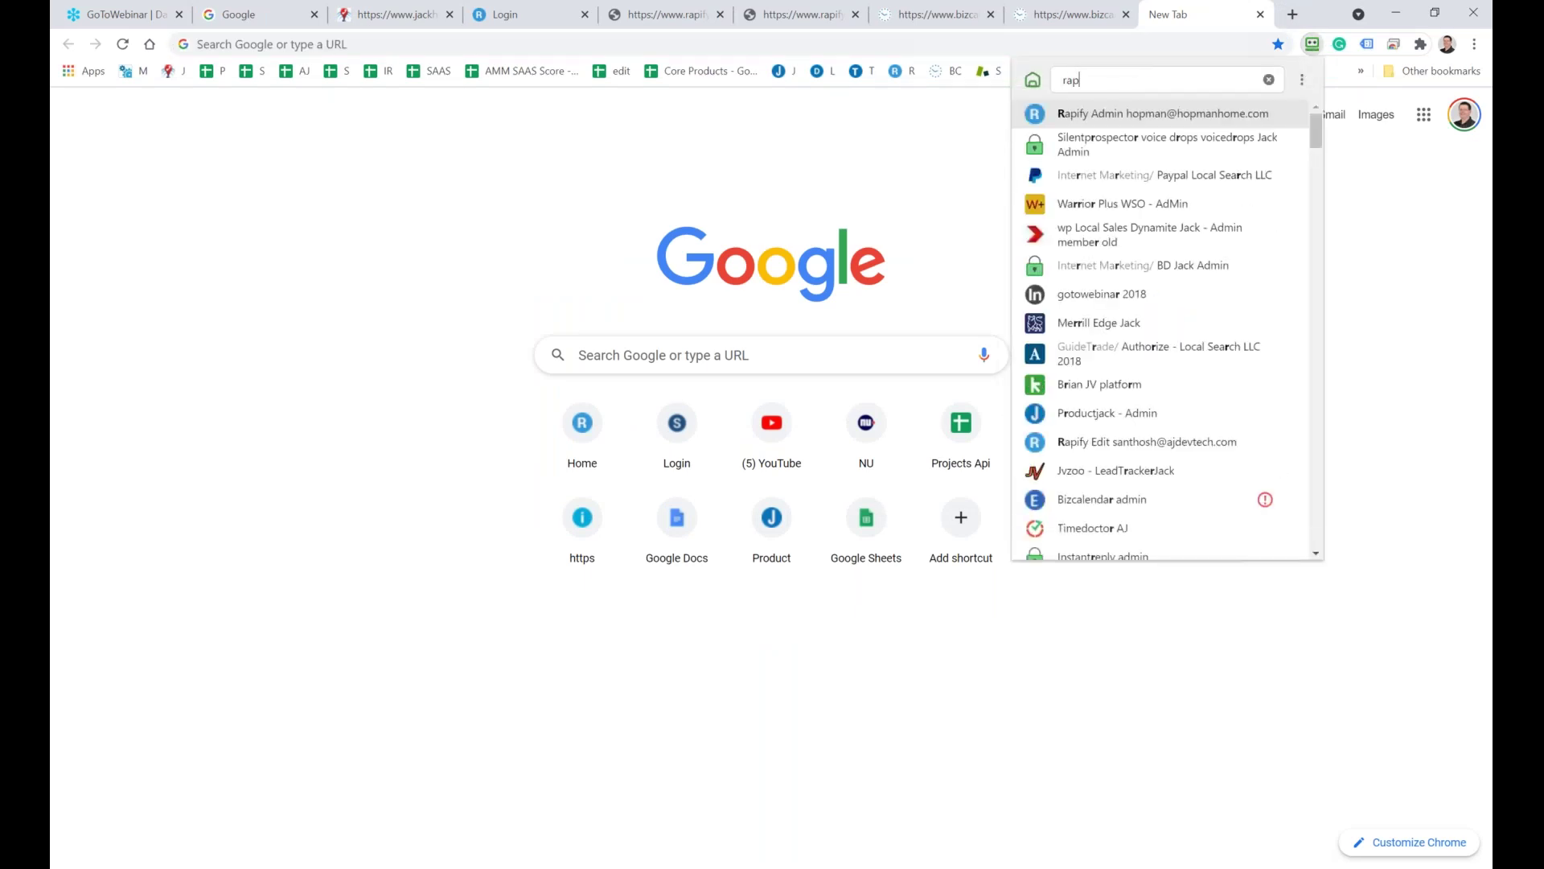
text(ify)
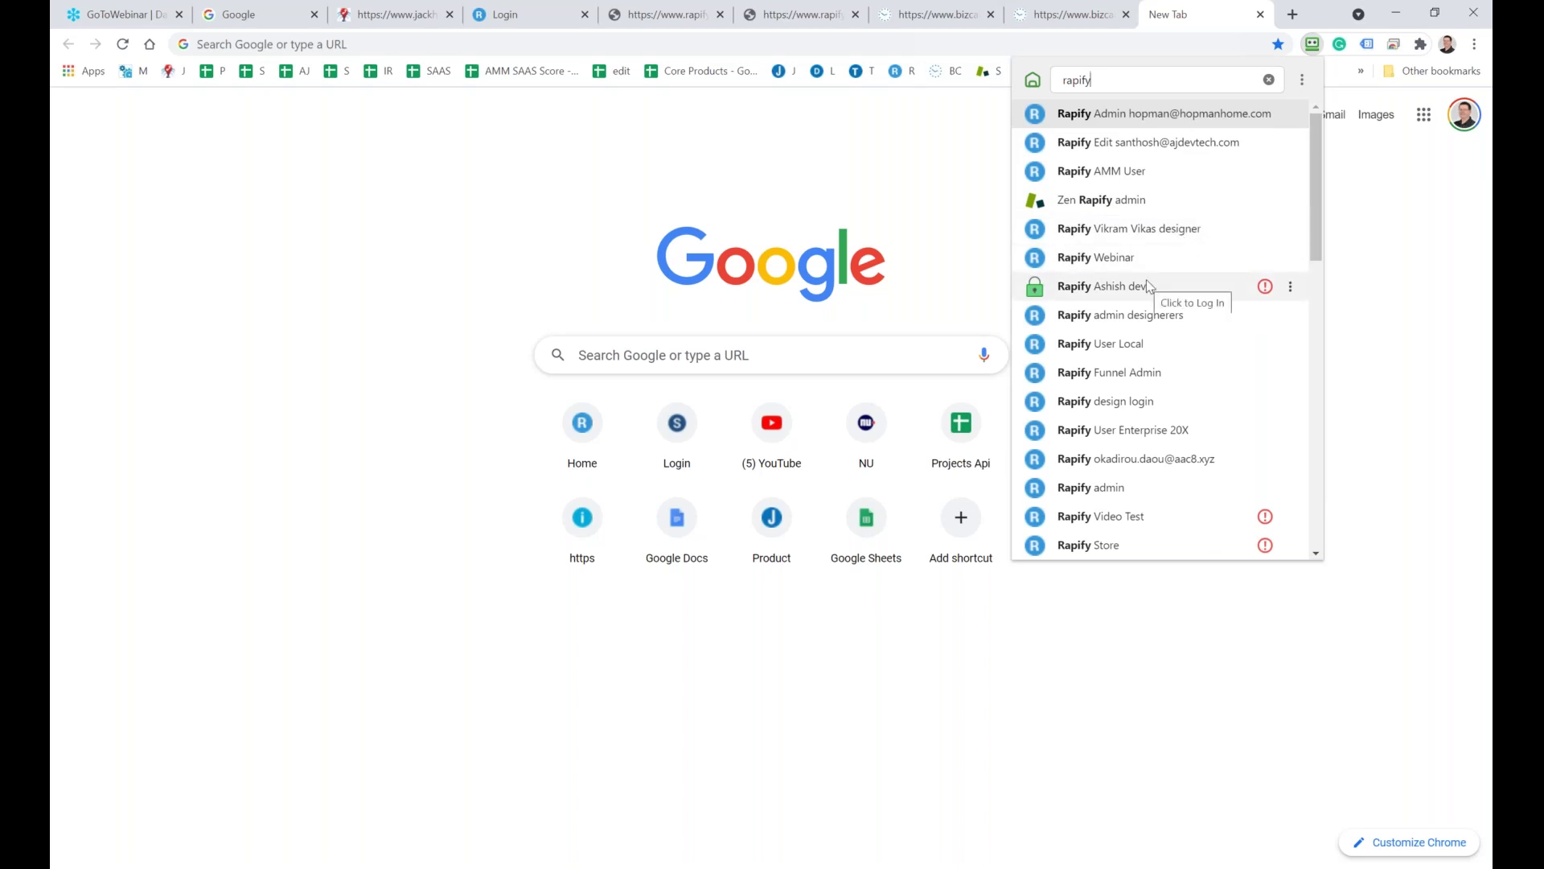
scroll(1146, 278, down, 1)
scroll(1147, 279, down, 3)
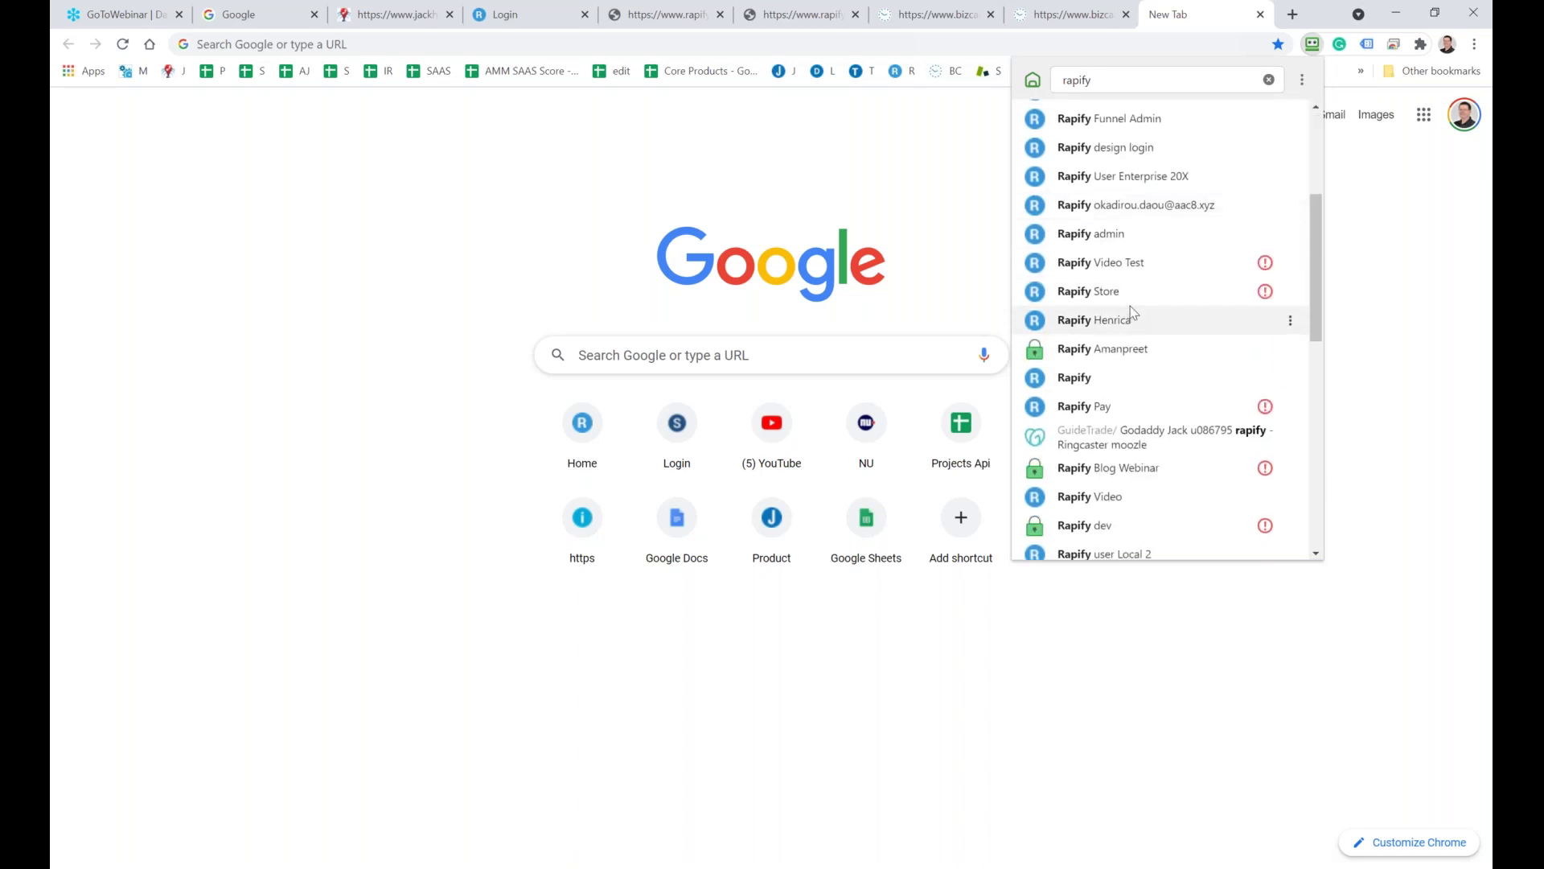
scroll(1130, 312, up, 3)
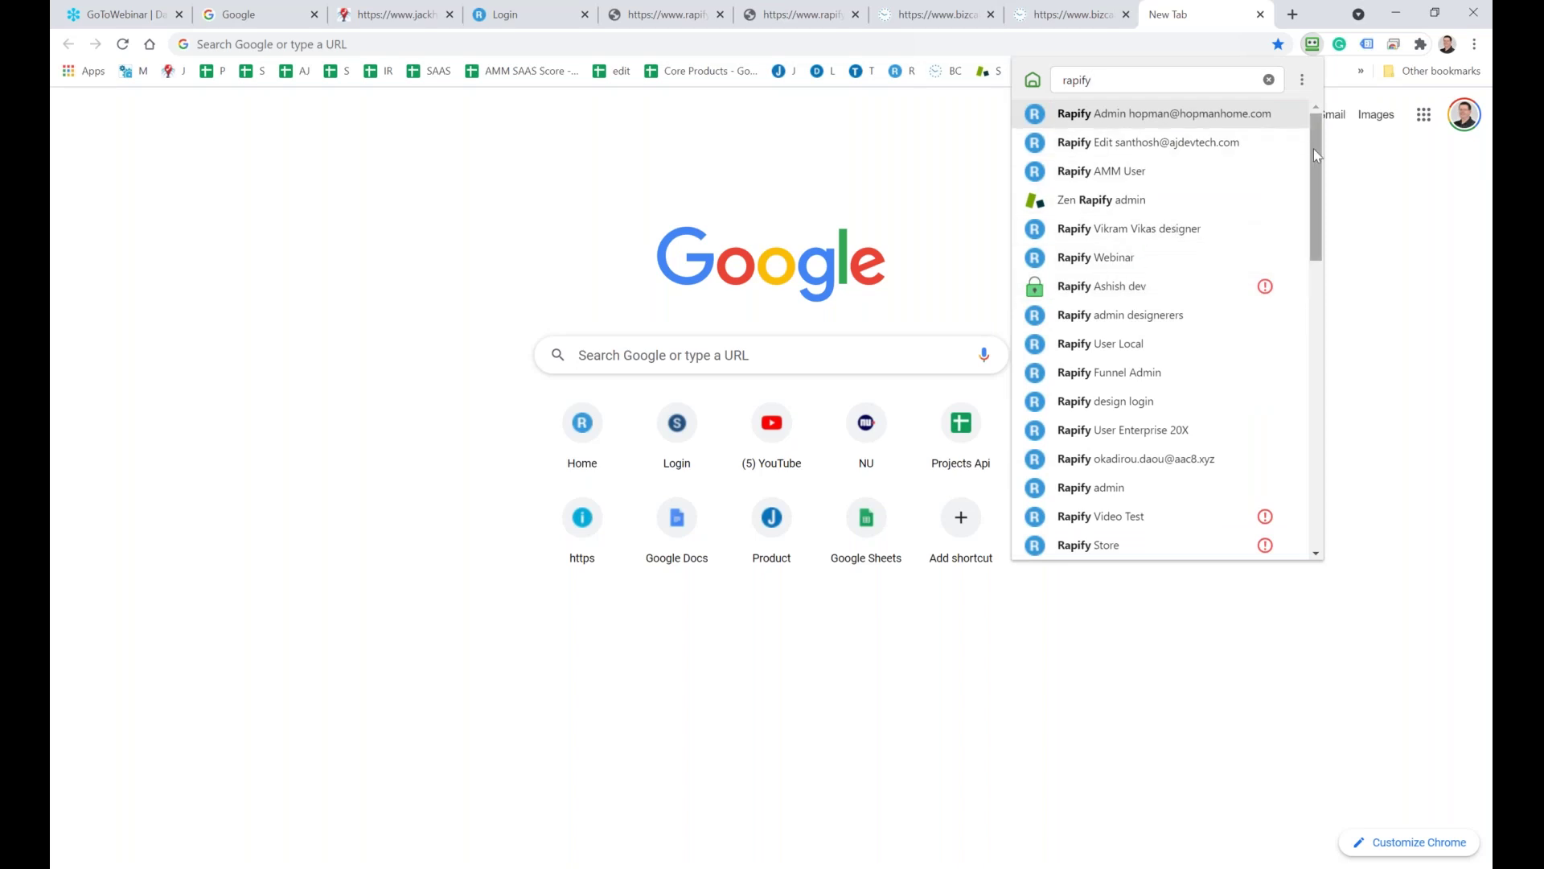
scroll(1319, 169, down, 3)
drag(1329, 214, 1339, 85)
text(a)
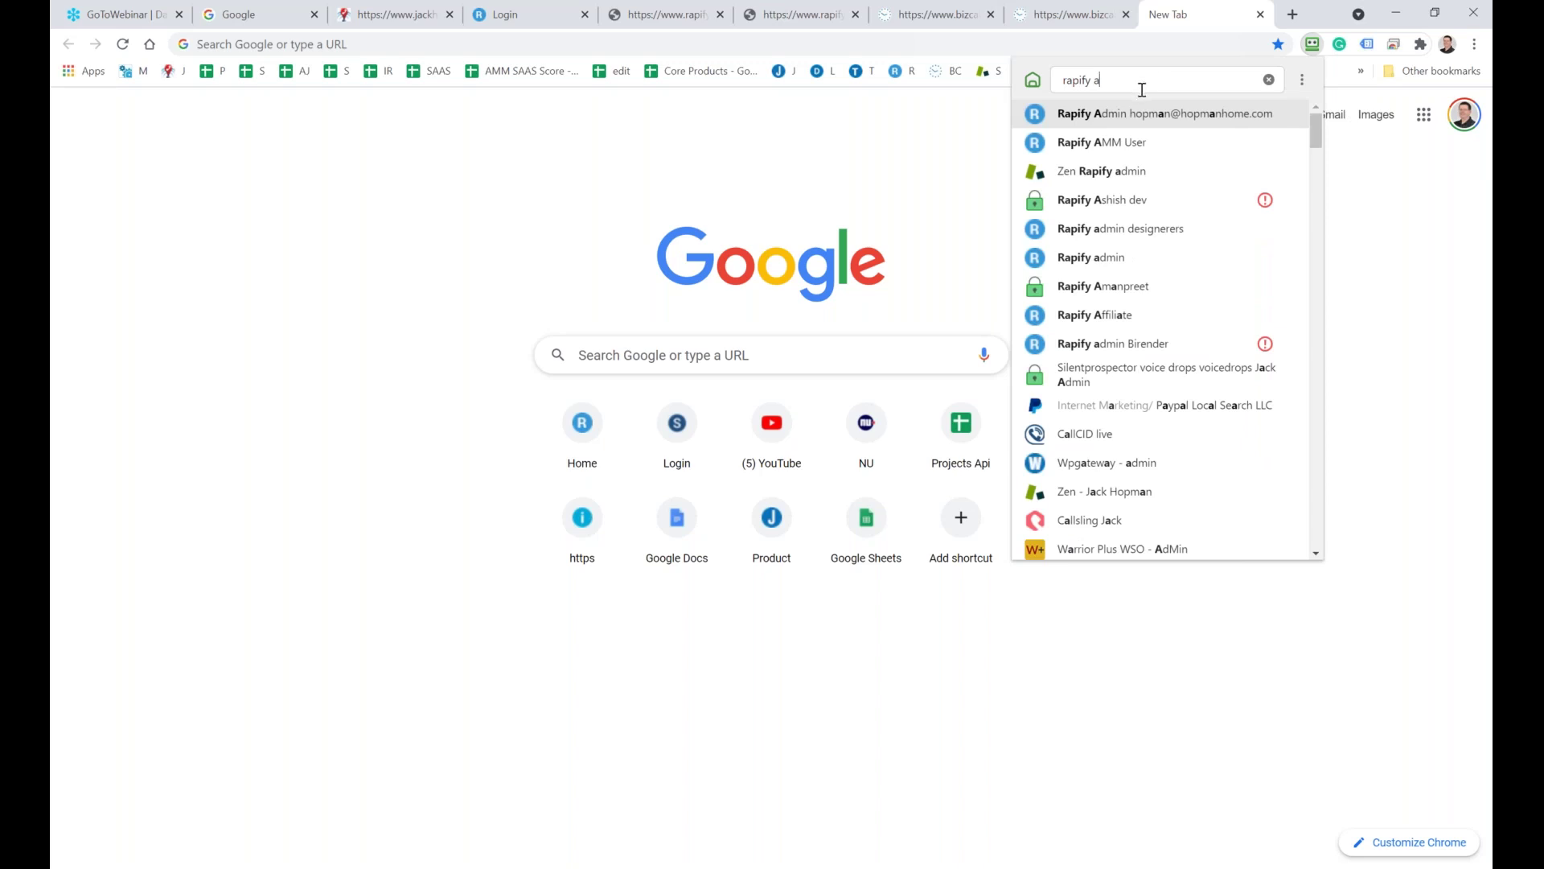
click(1102, 199)
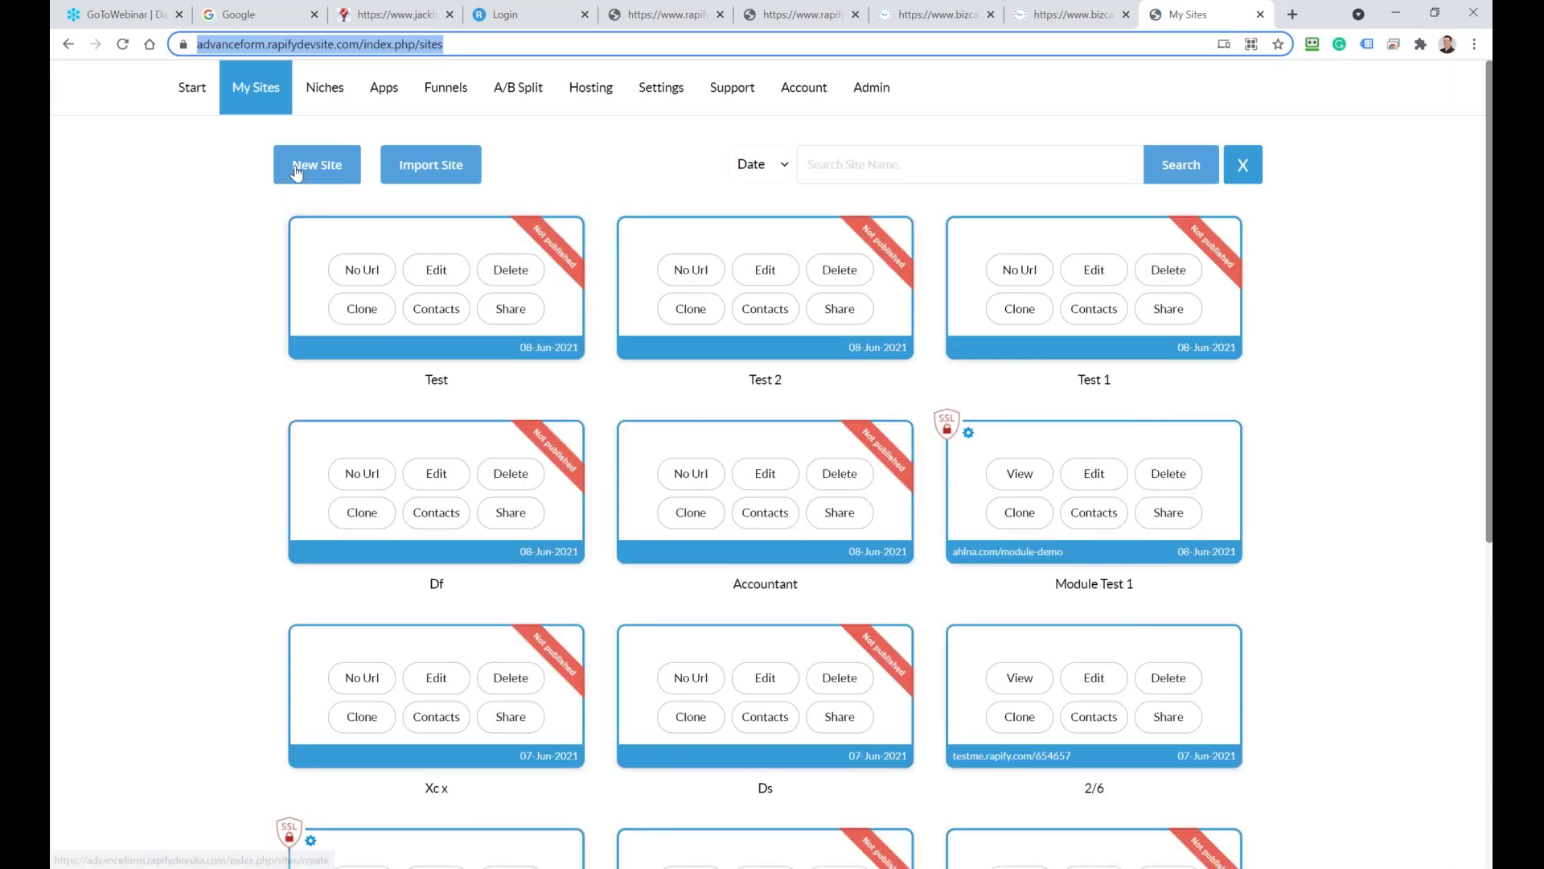
Create a new blank site and open the library of ready-made sections for its home page
click(303, 174)
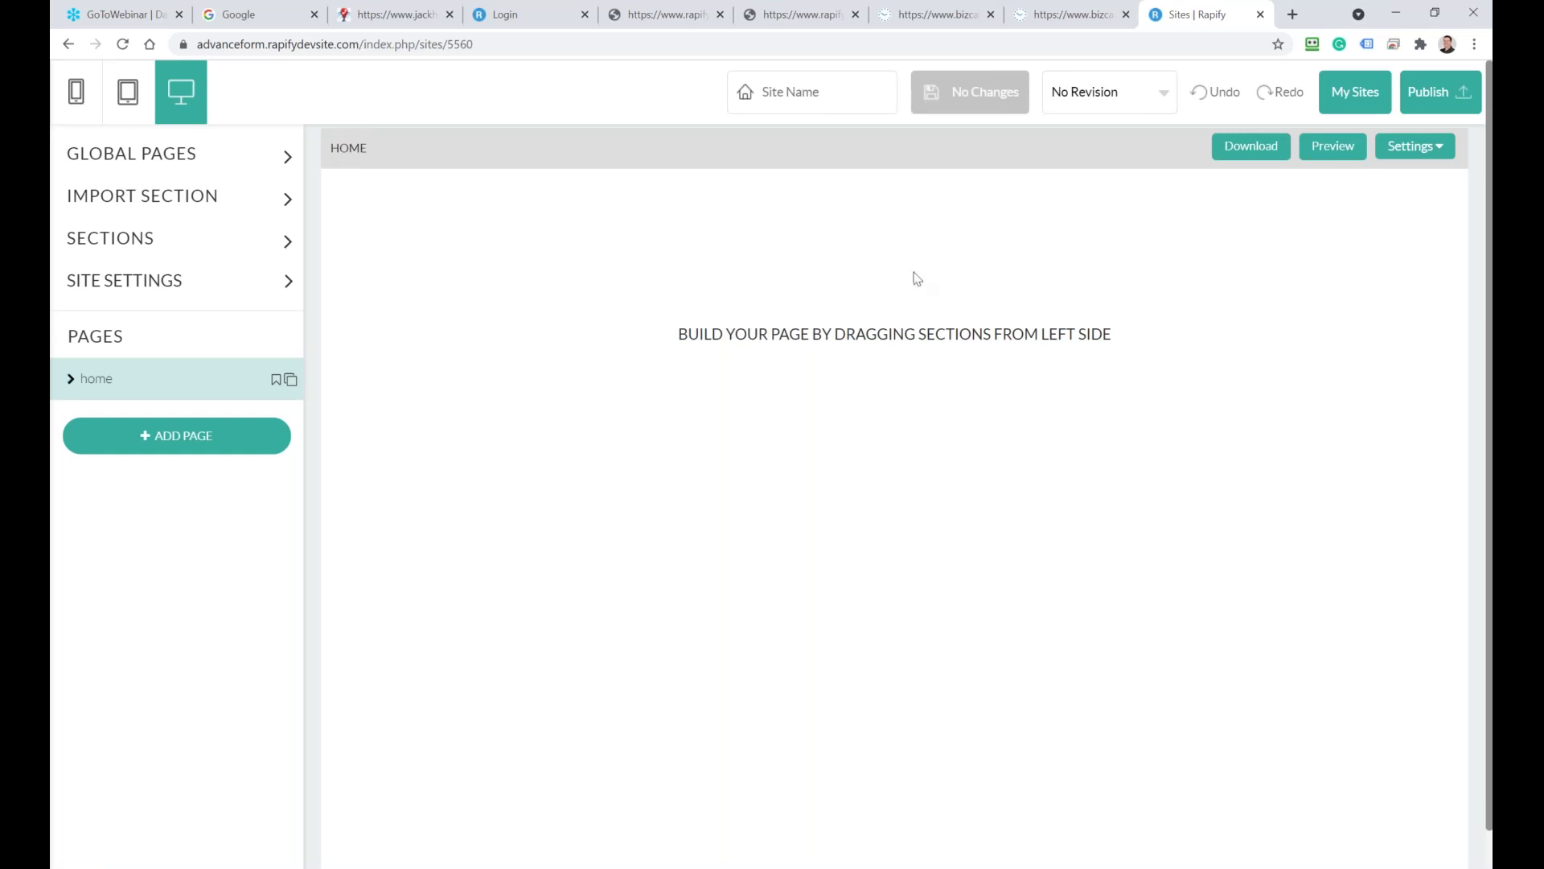
click(145, 243)
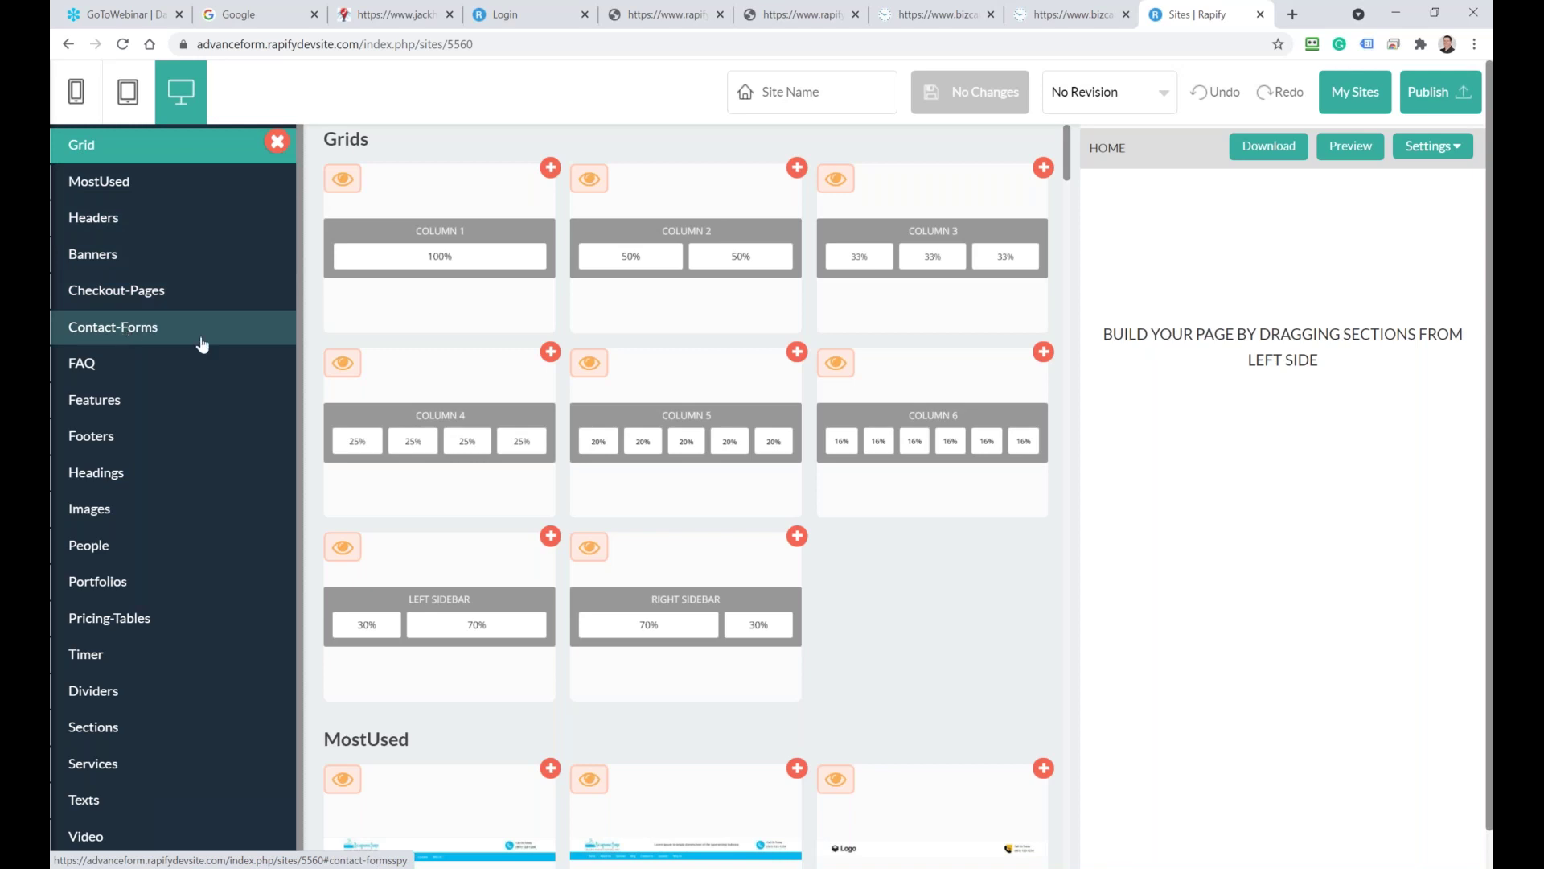
Look through the section library's categories from Footers through People, Pricing-Tables, Timer, Dividers, Sections, Services and Texts to Video
click(116, 435)
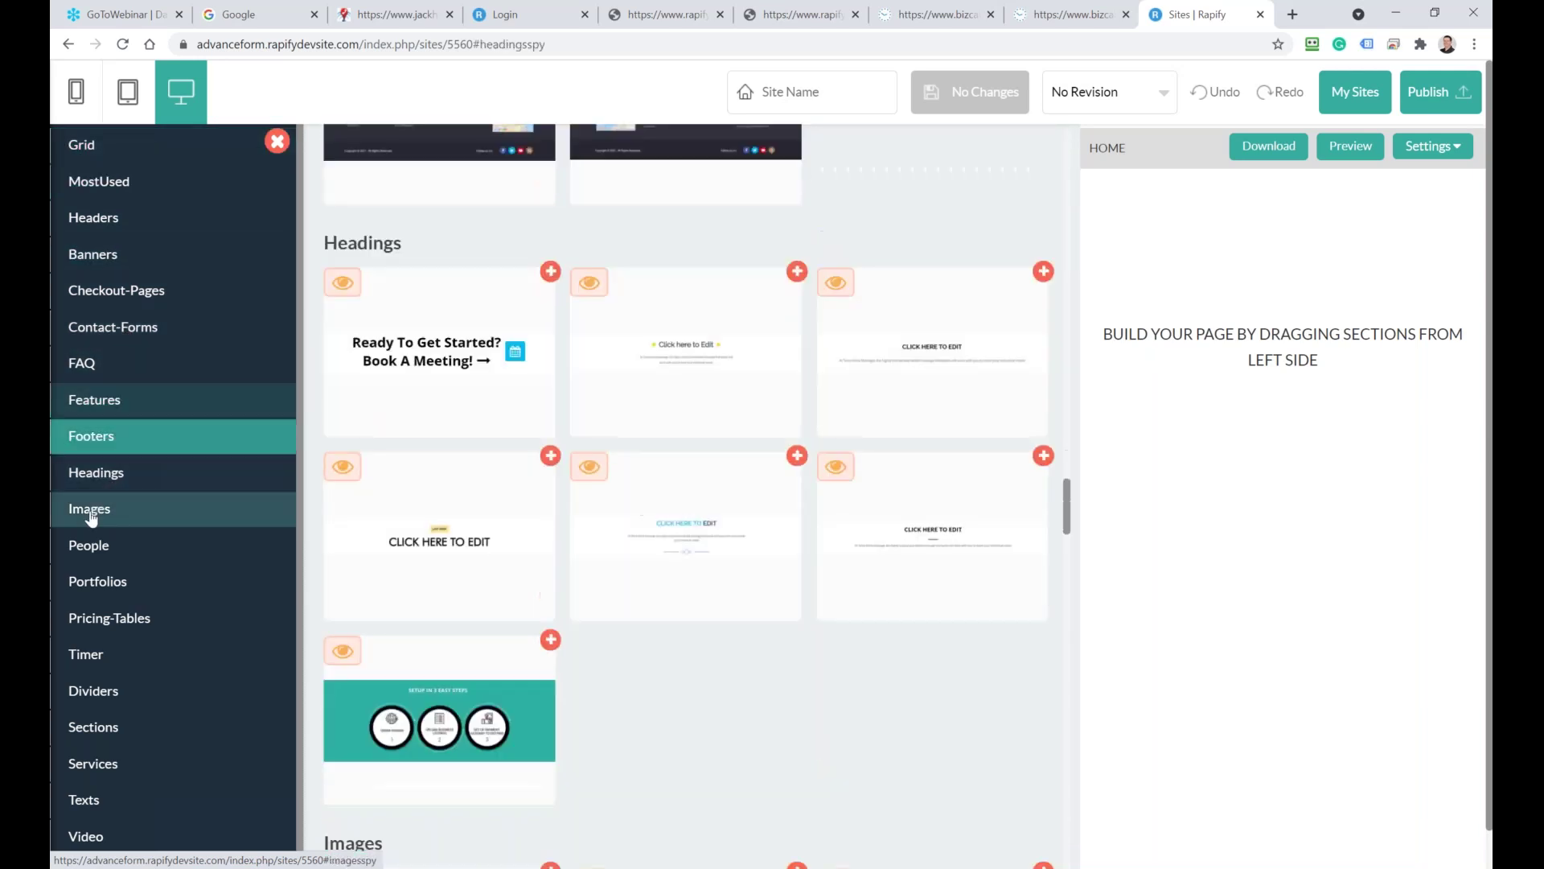
click(95, 550)
click(116, 618)
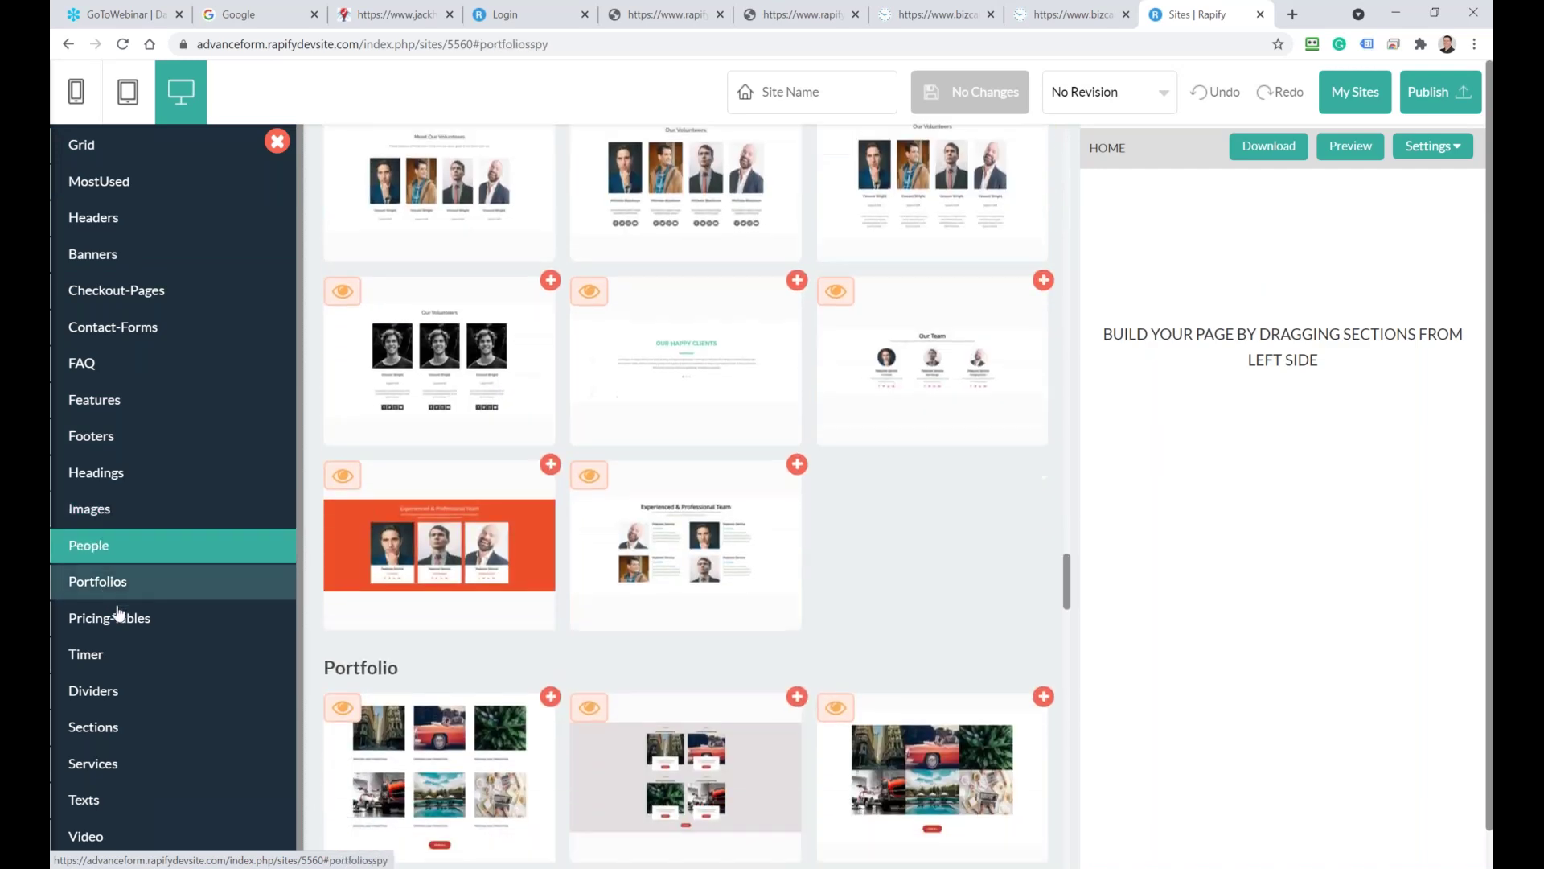
click(113, 656)
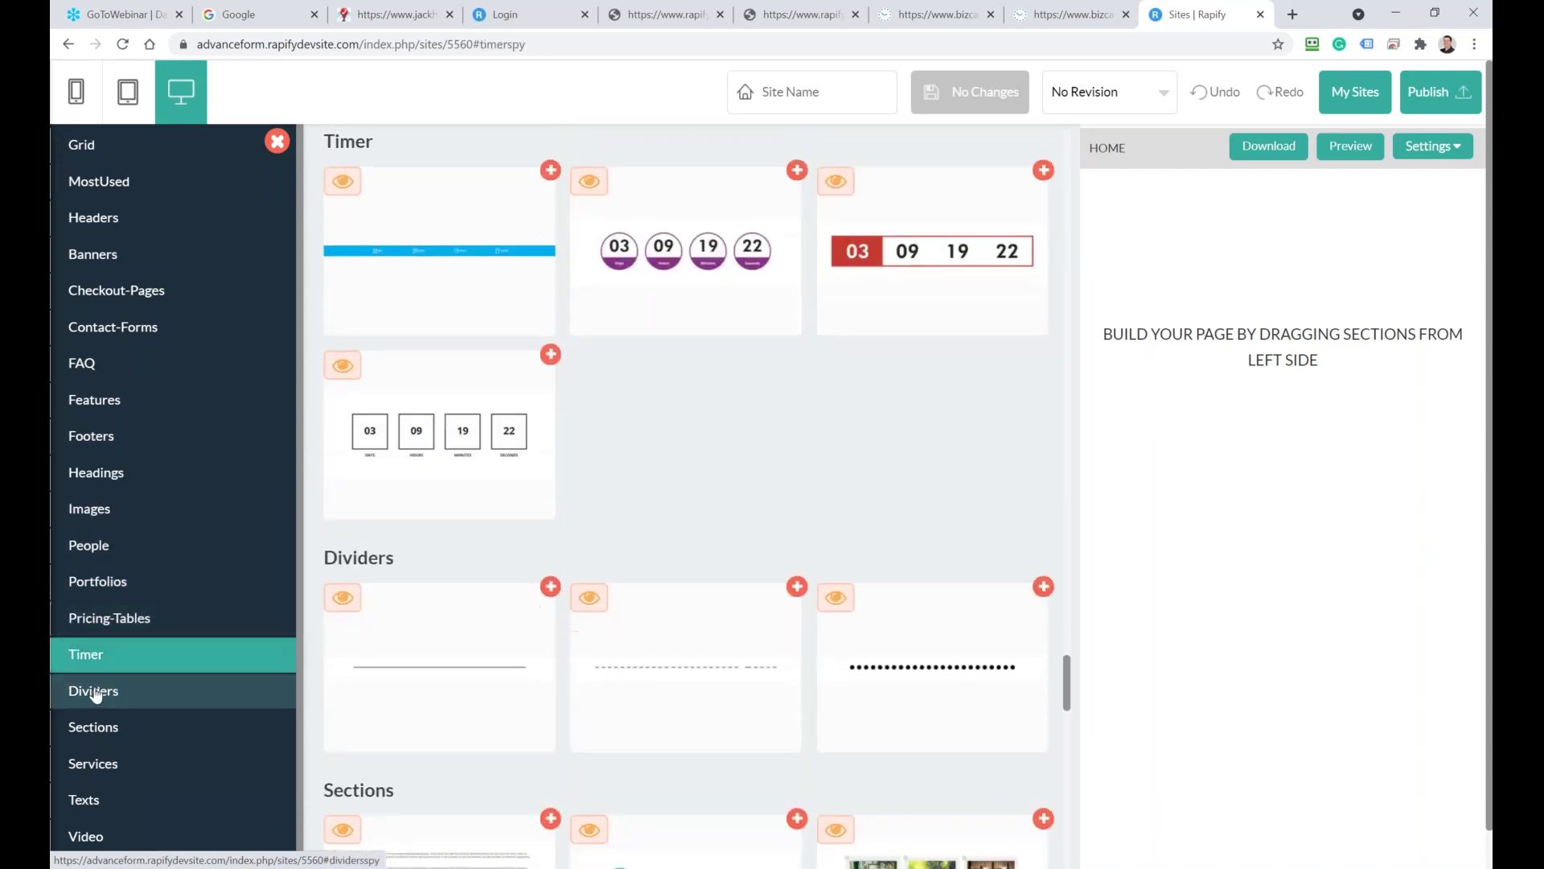
click(113, 684)
click(101, 728)
click(94, 772)
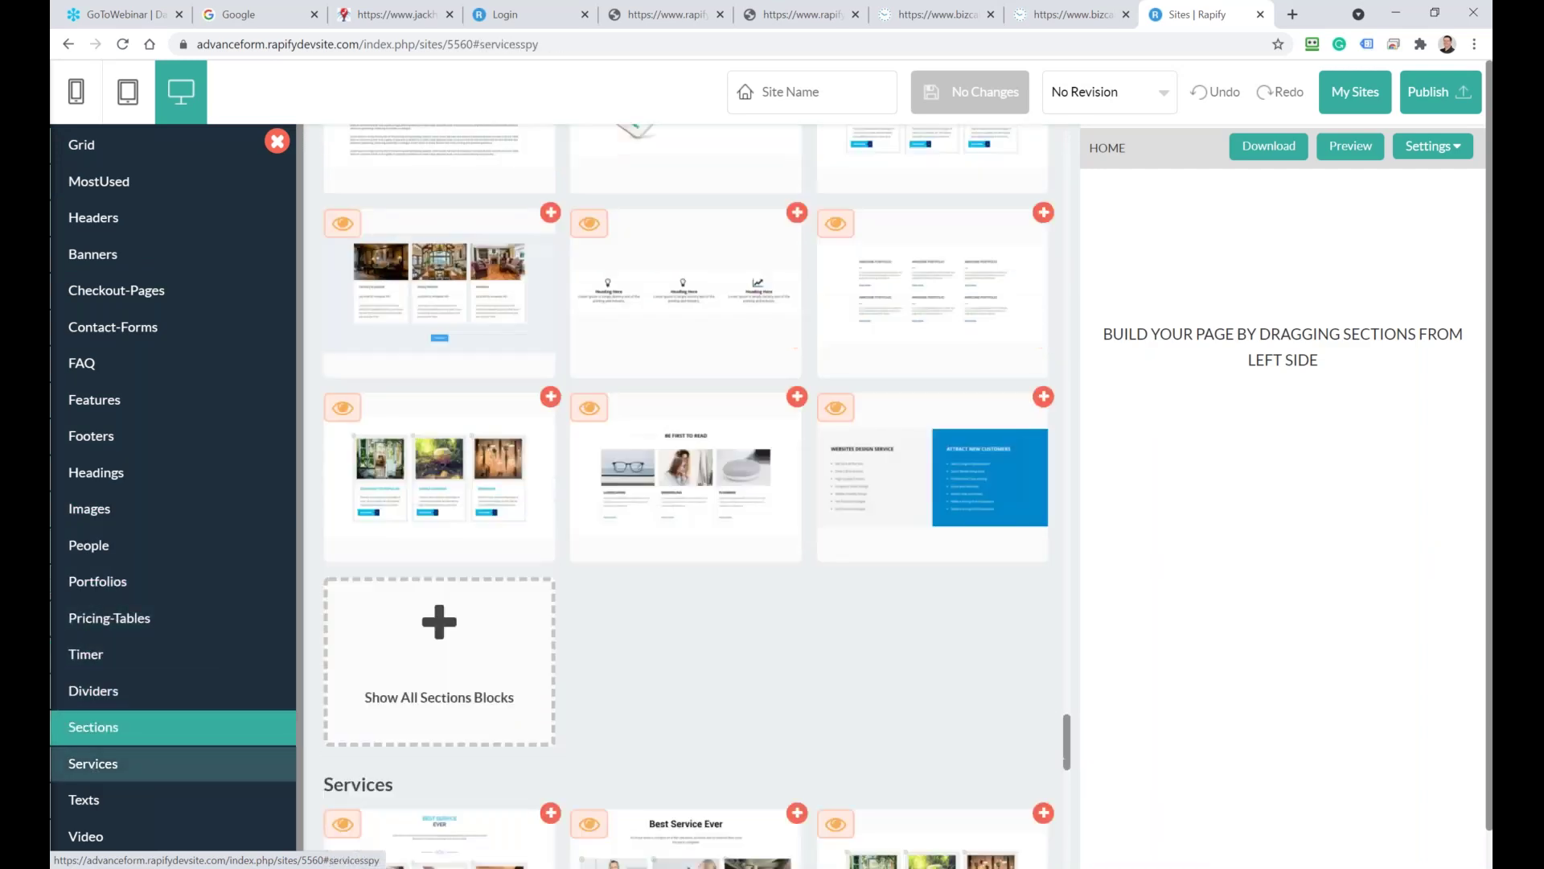
click(84, 791)
click(95, 821)
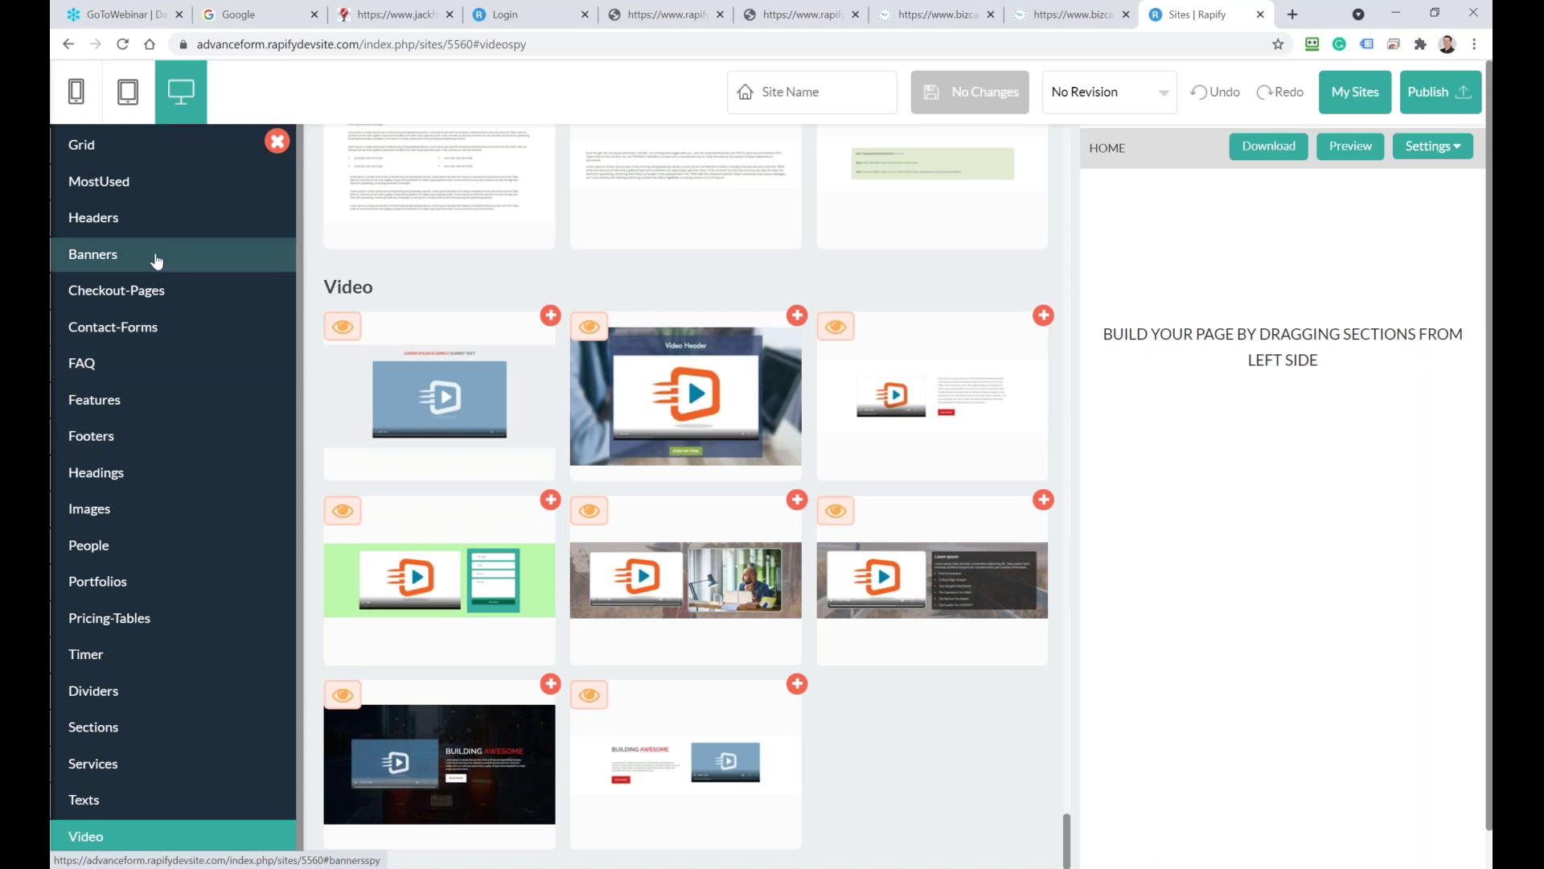
Preview the first header block and the "Something awesome is happening!" banner, and add that banner to the home page
click(98, 219)
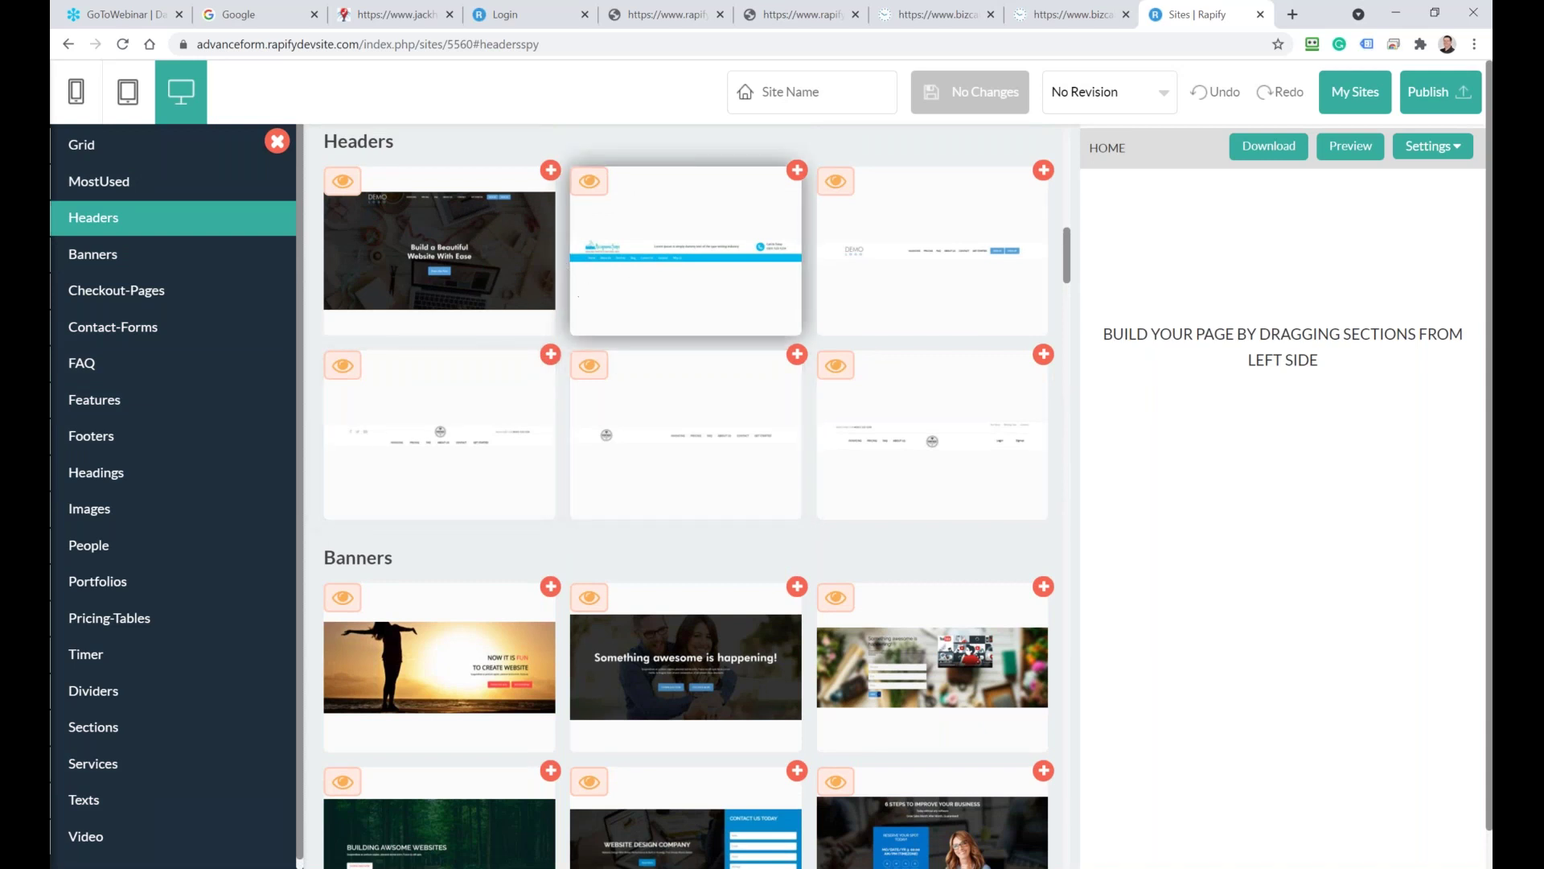
click(341, 181)
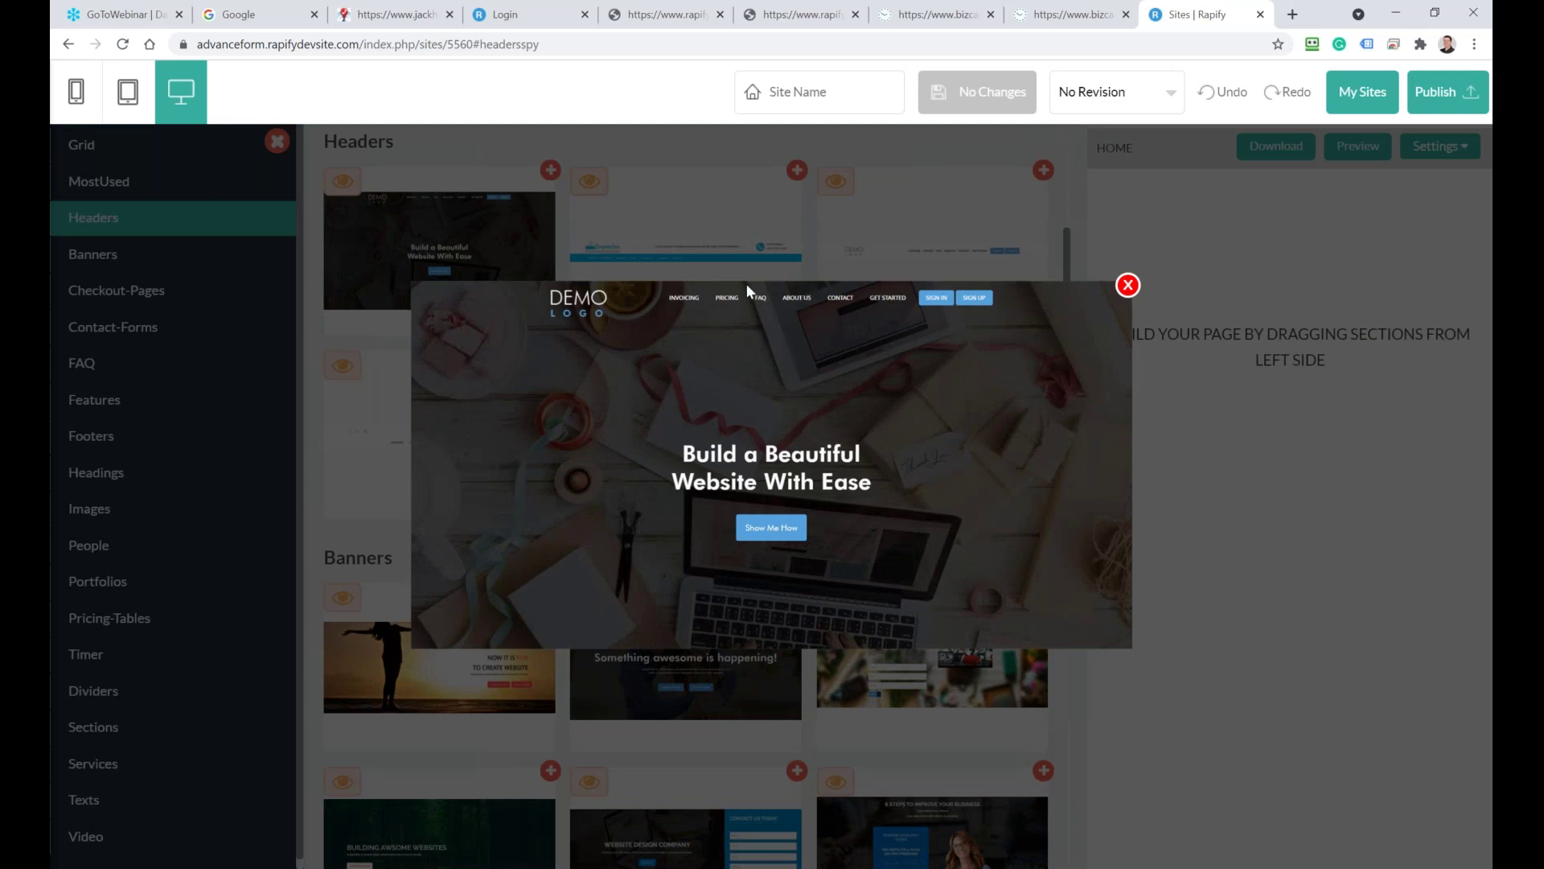
click(1131, 288)
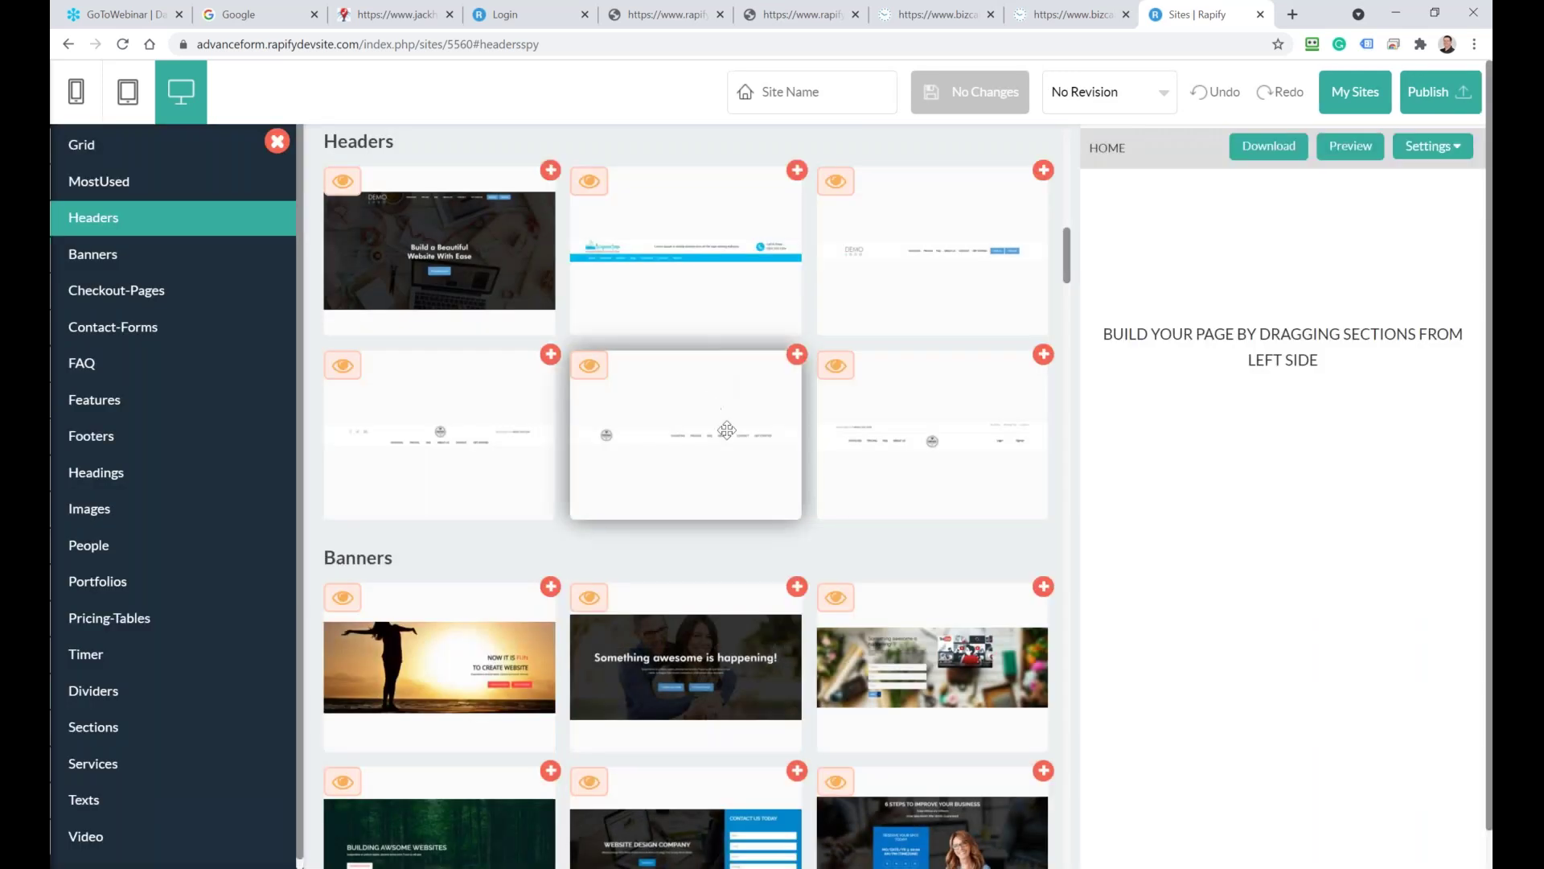
click(590, 598)
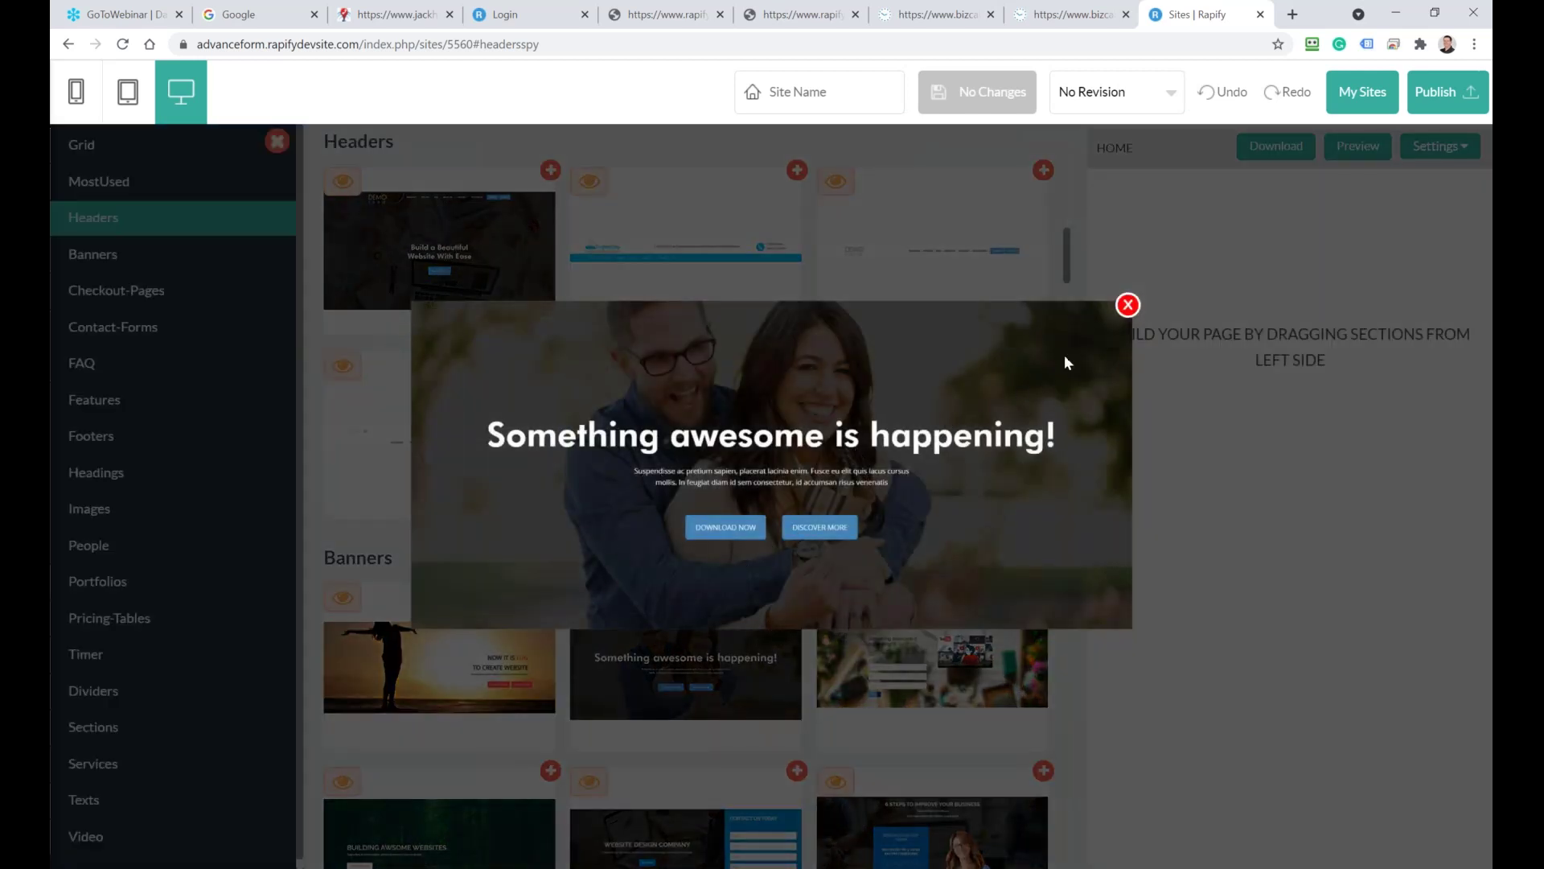
click(1127, 307)
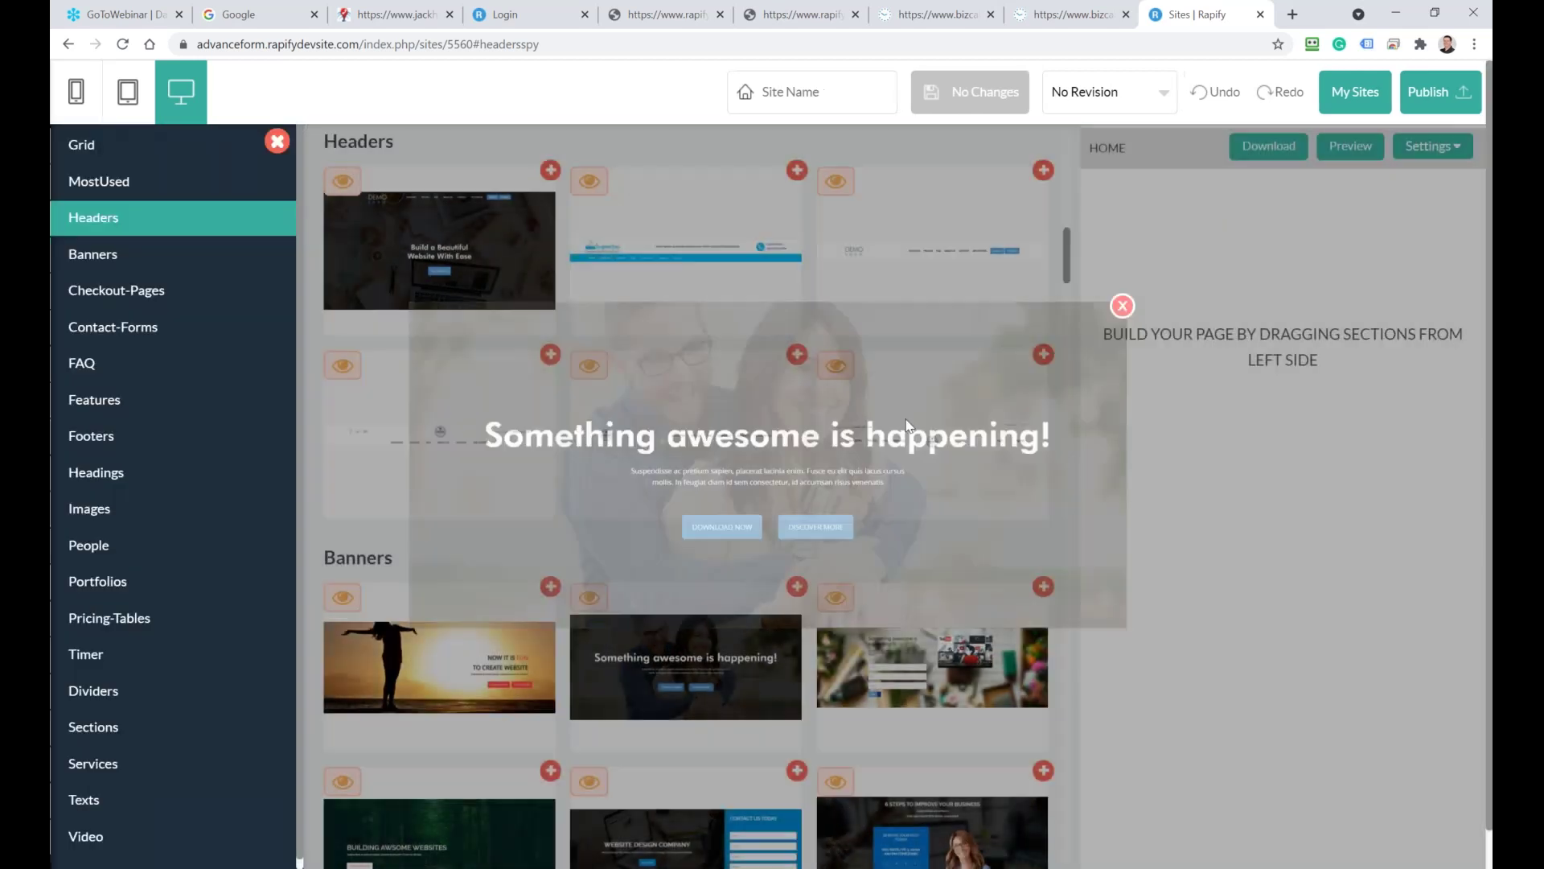
click(797, 590)
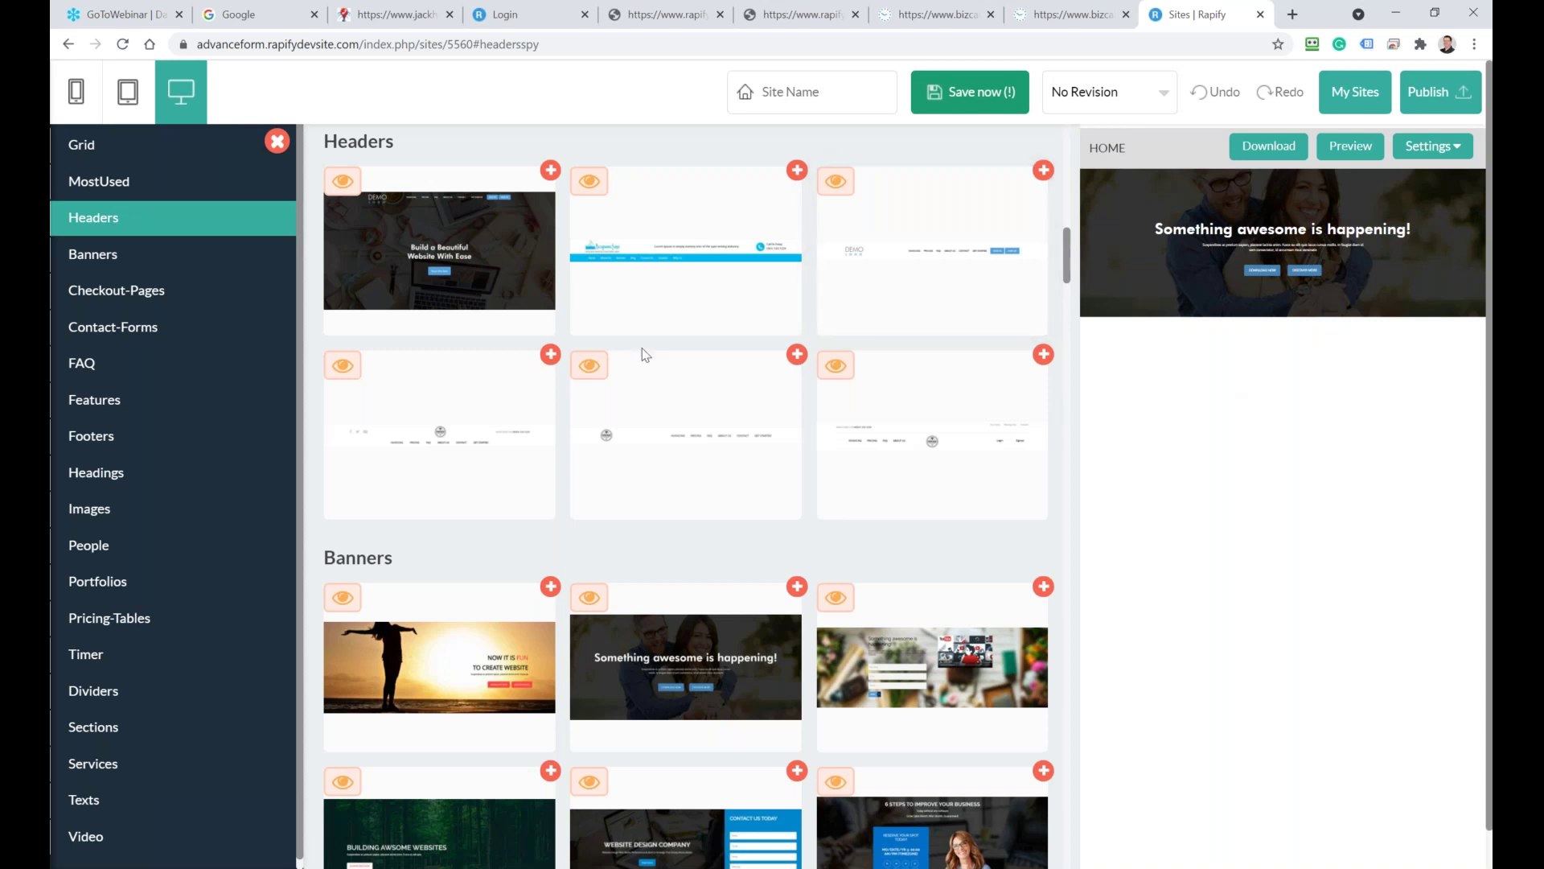
Browse the categories from Banners to Headings, preview the blue "CLICK HERE TO EDIT" heading with the diamond divider, and place it below the banner
click(91, 262)
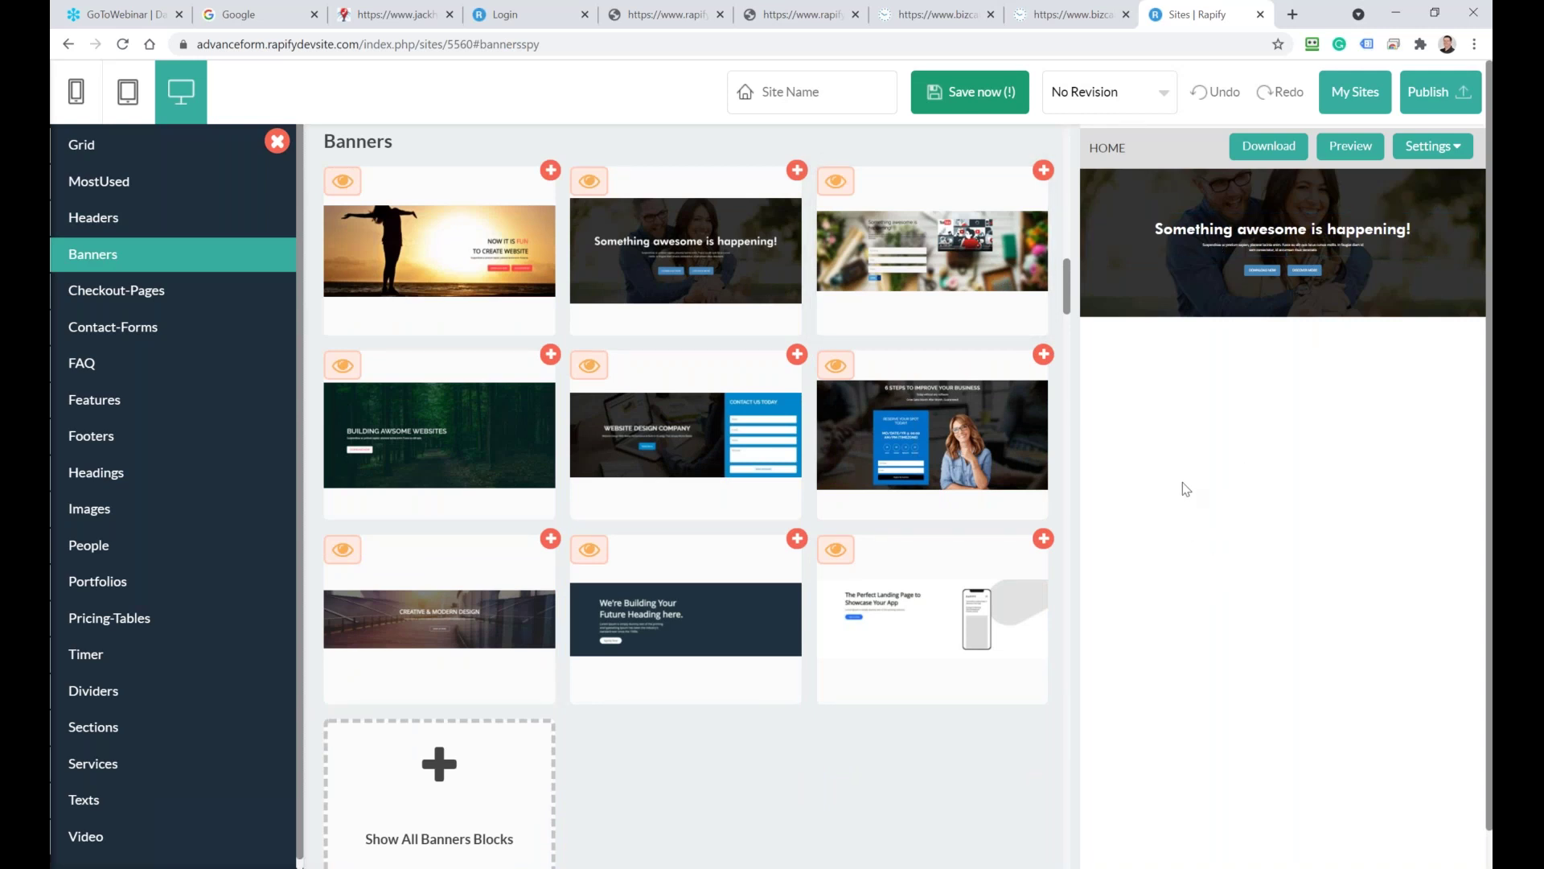
click(129, 296)
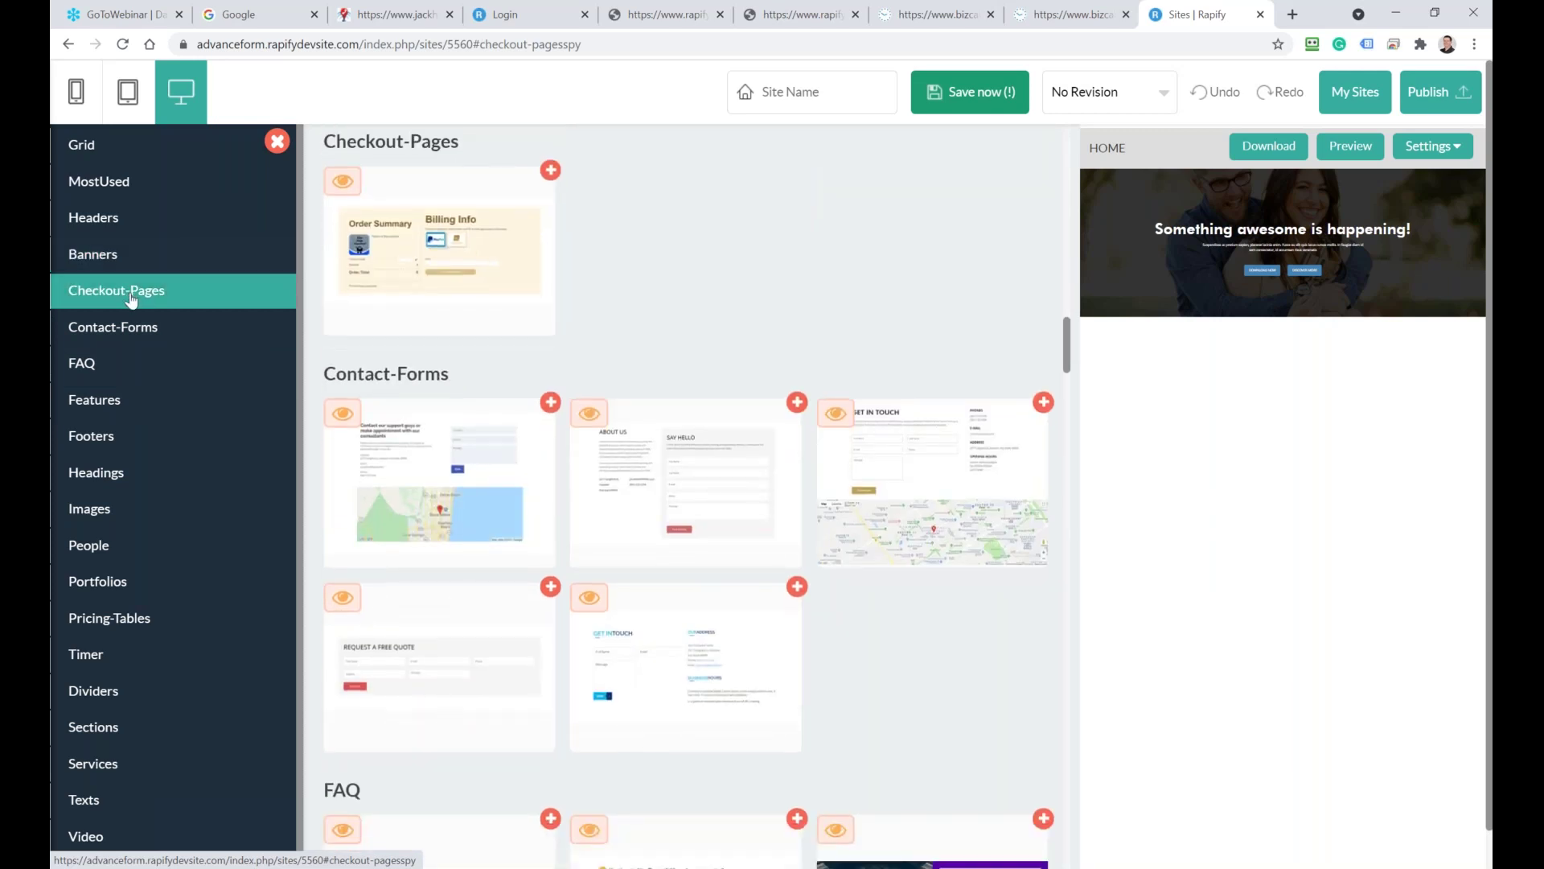
click(103, 336)
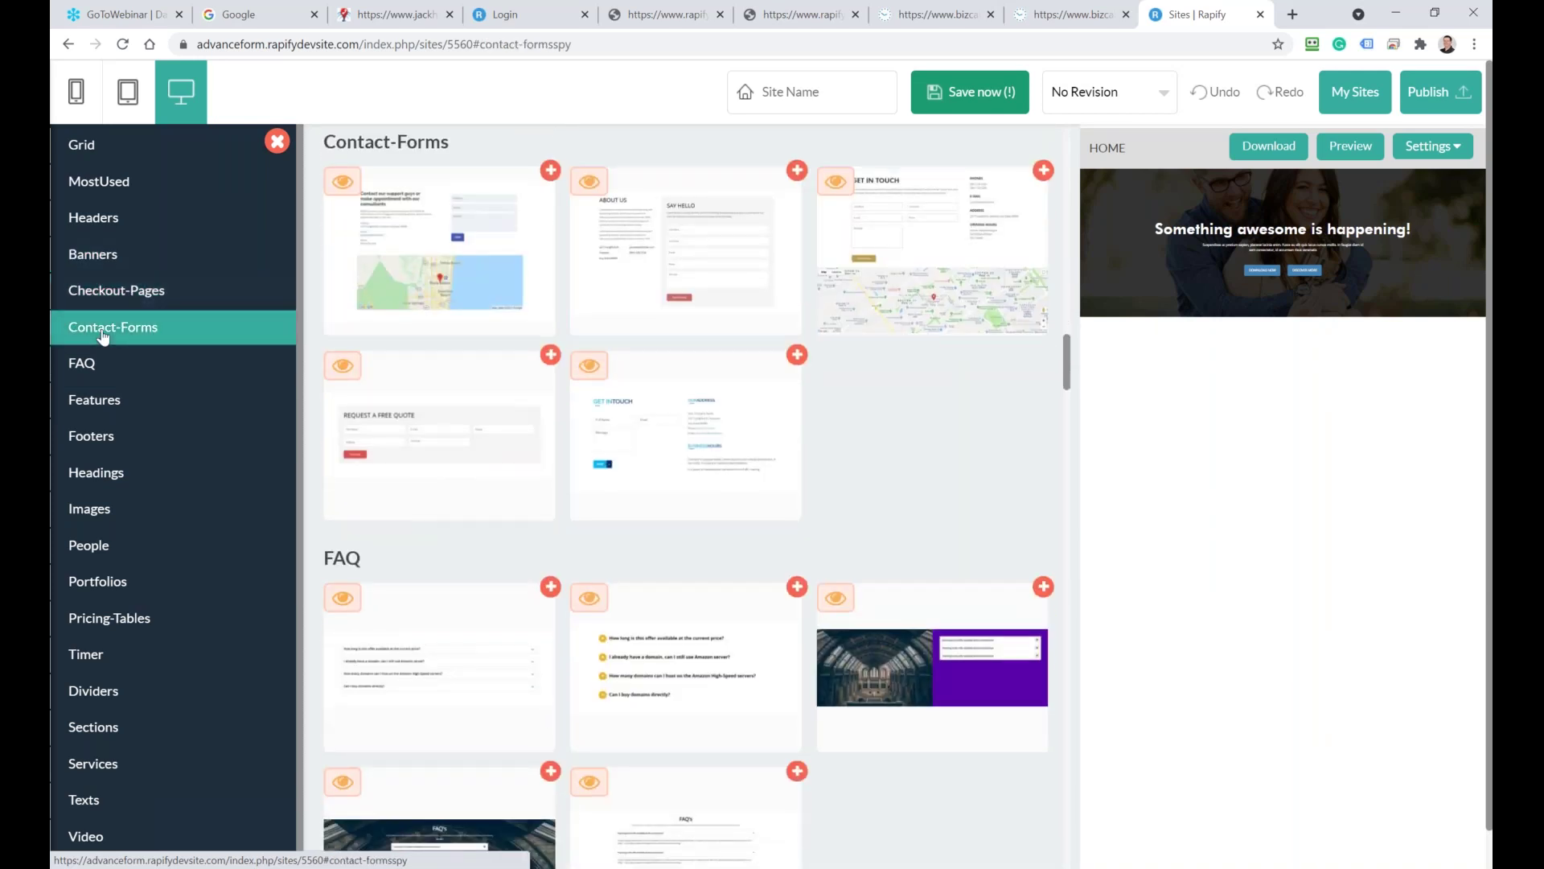
click(100, 369)
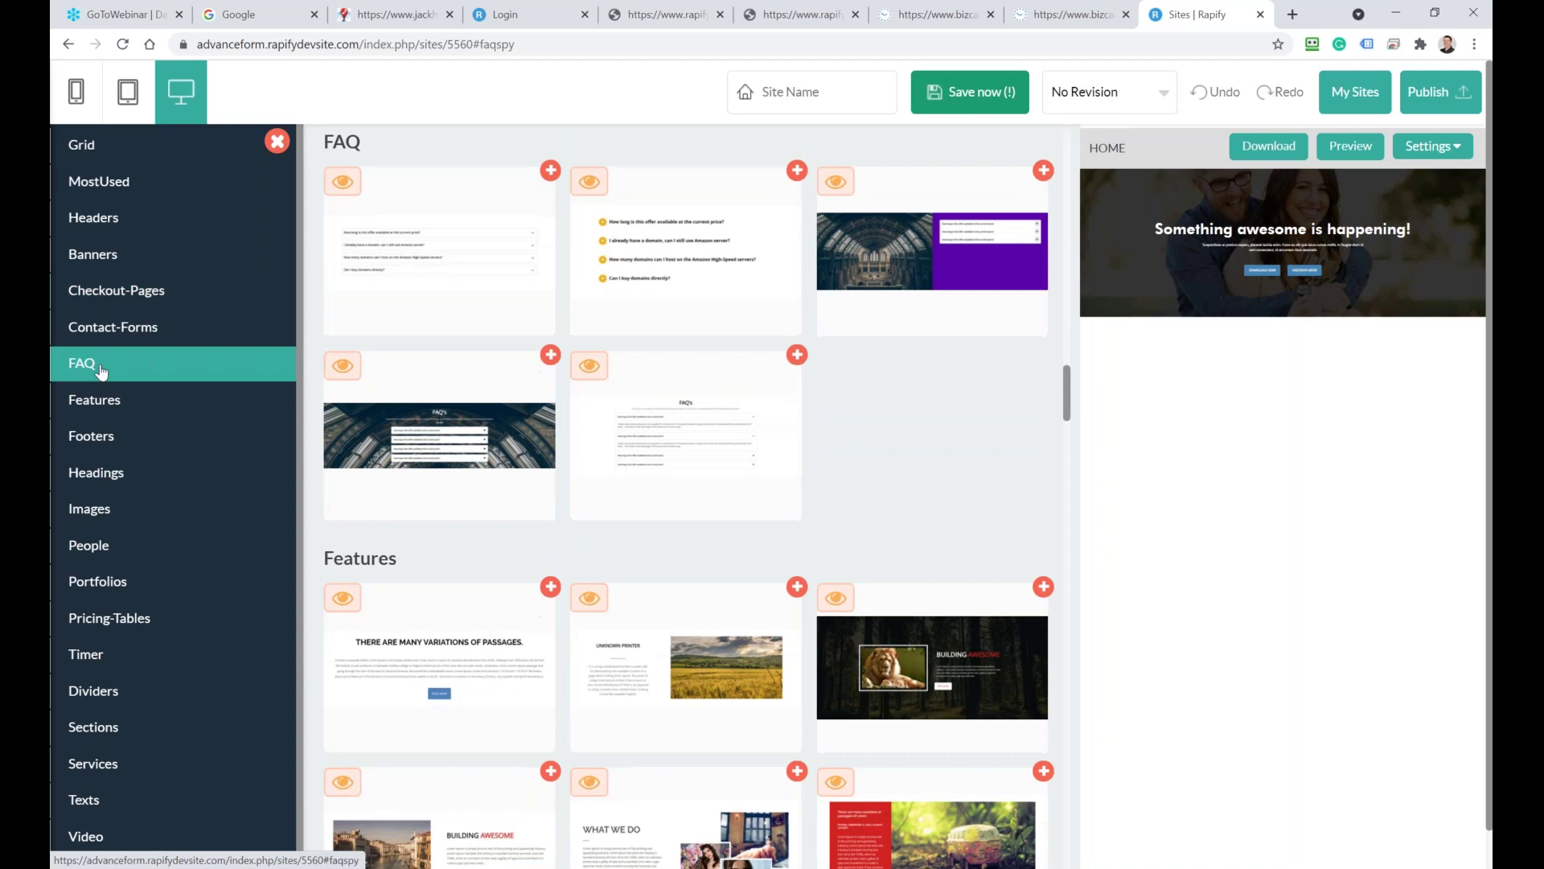
click(98, 404)
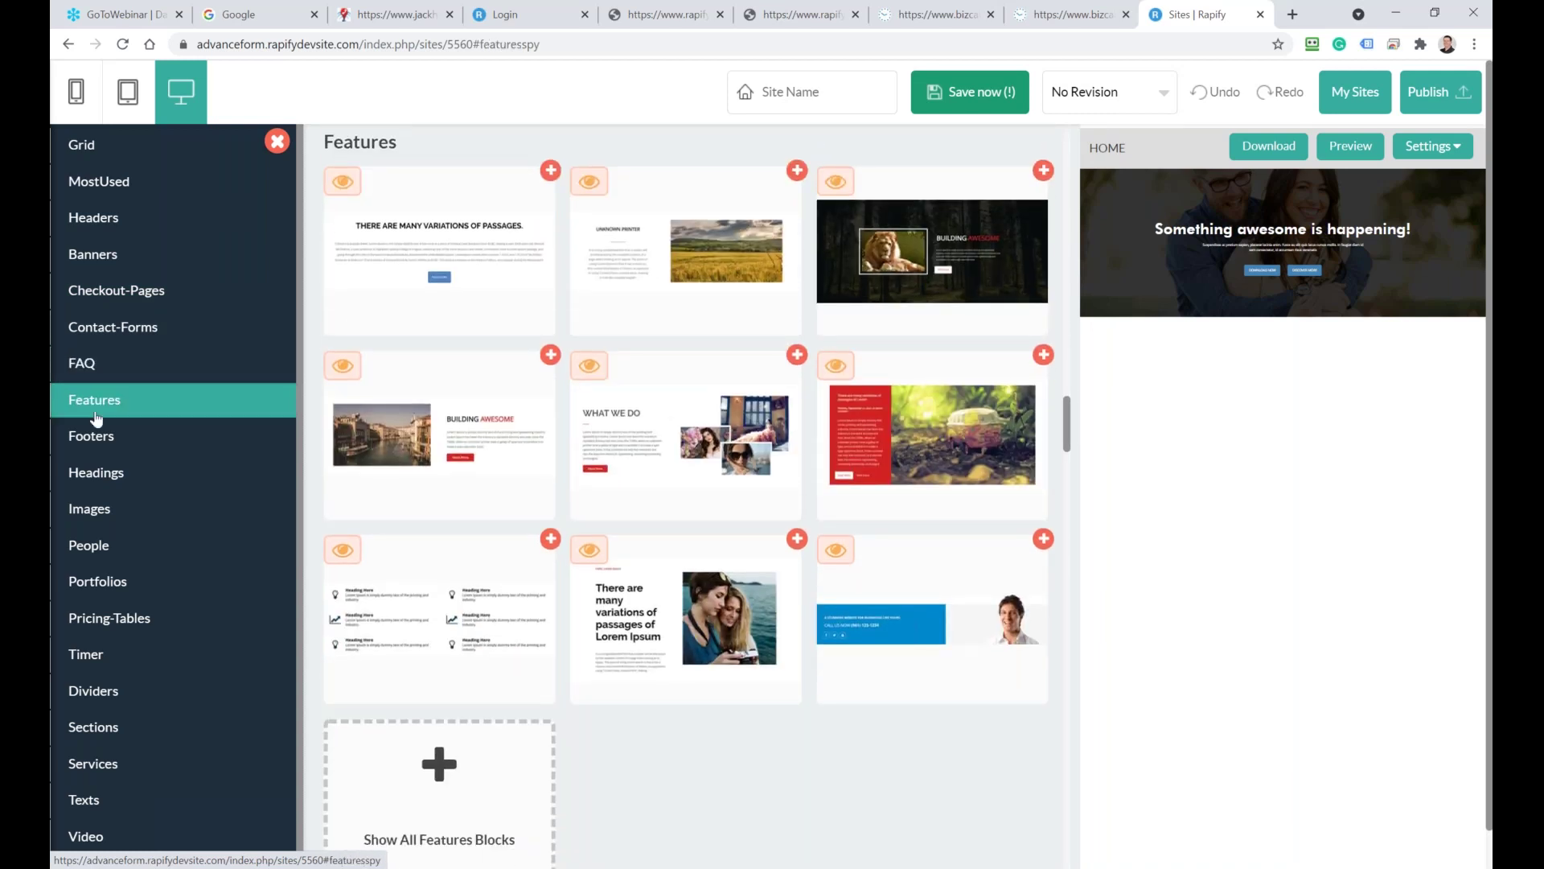
click(97, 483)
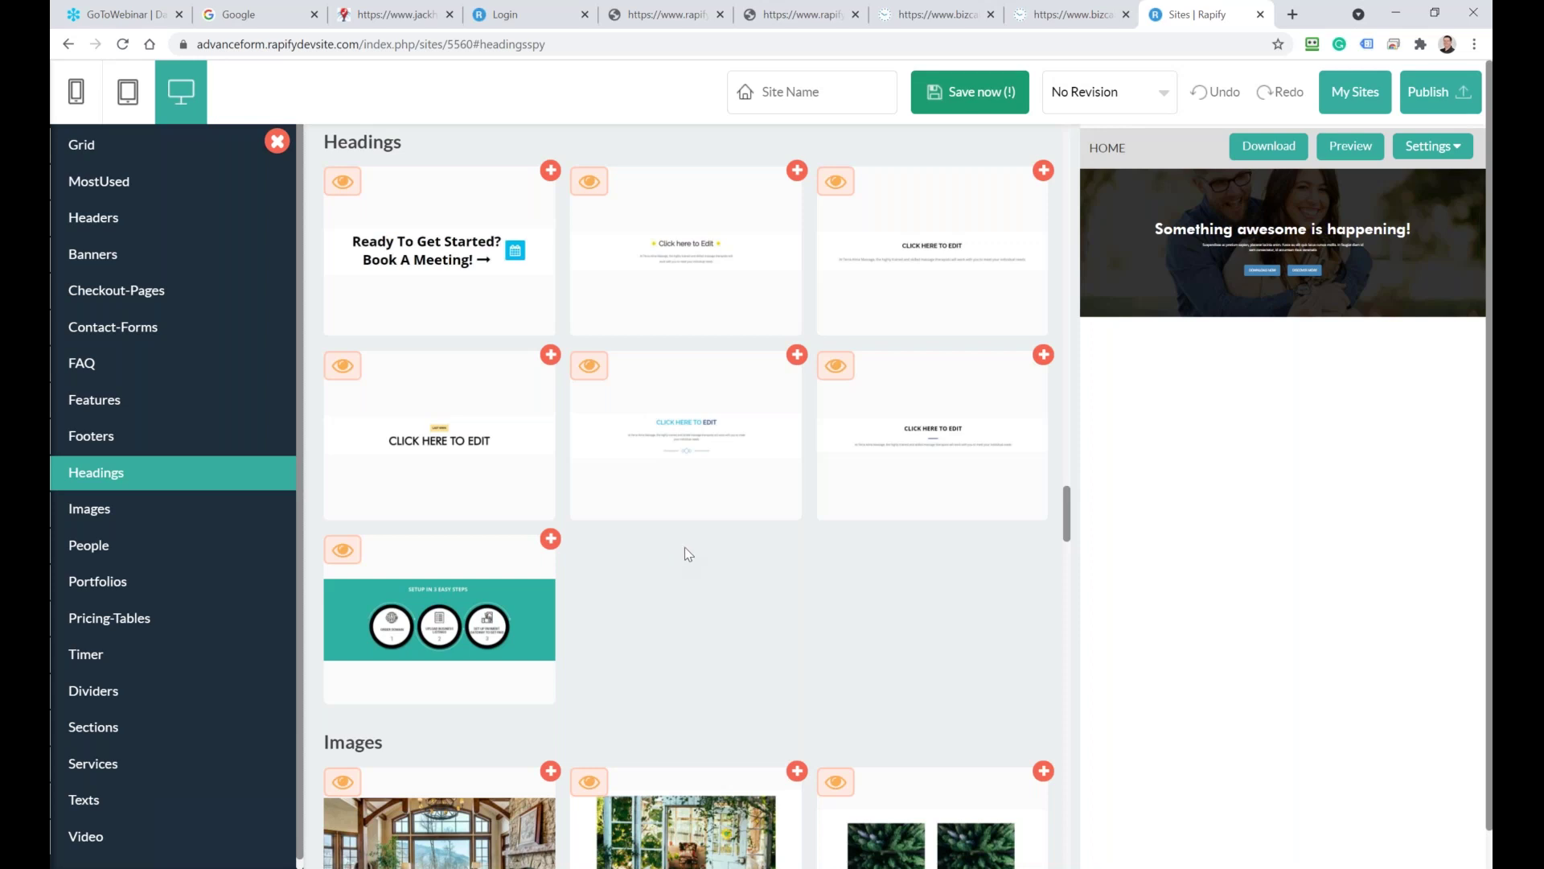
click(591, 375)
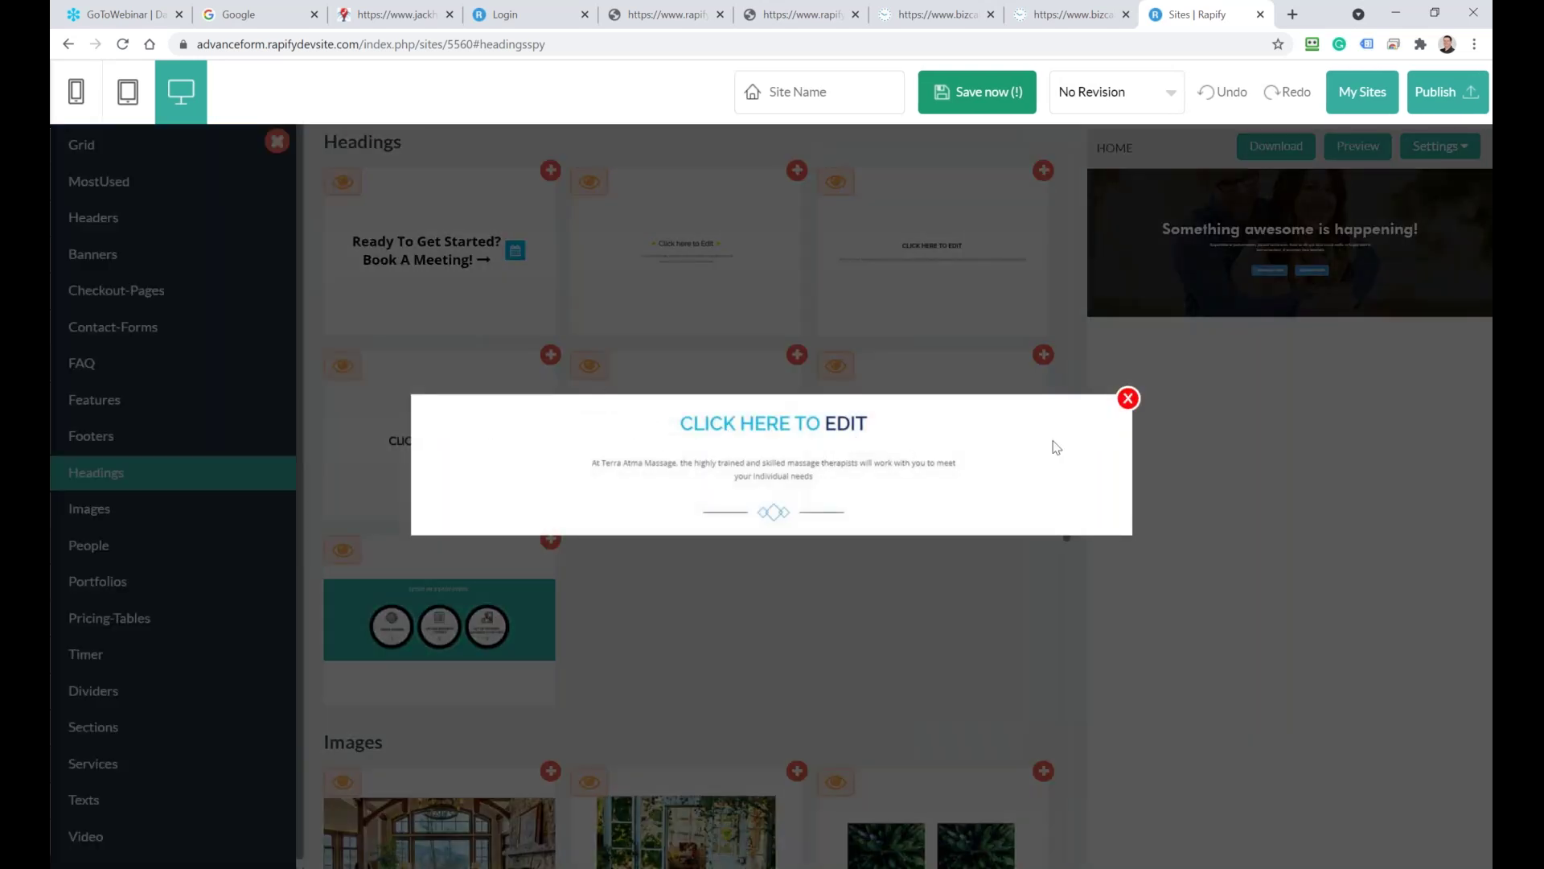
click(1127, 399)
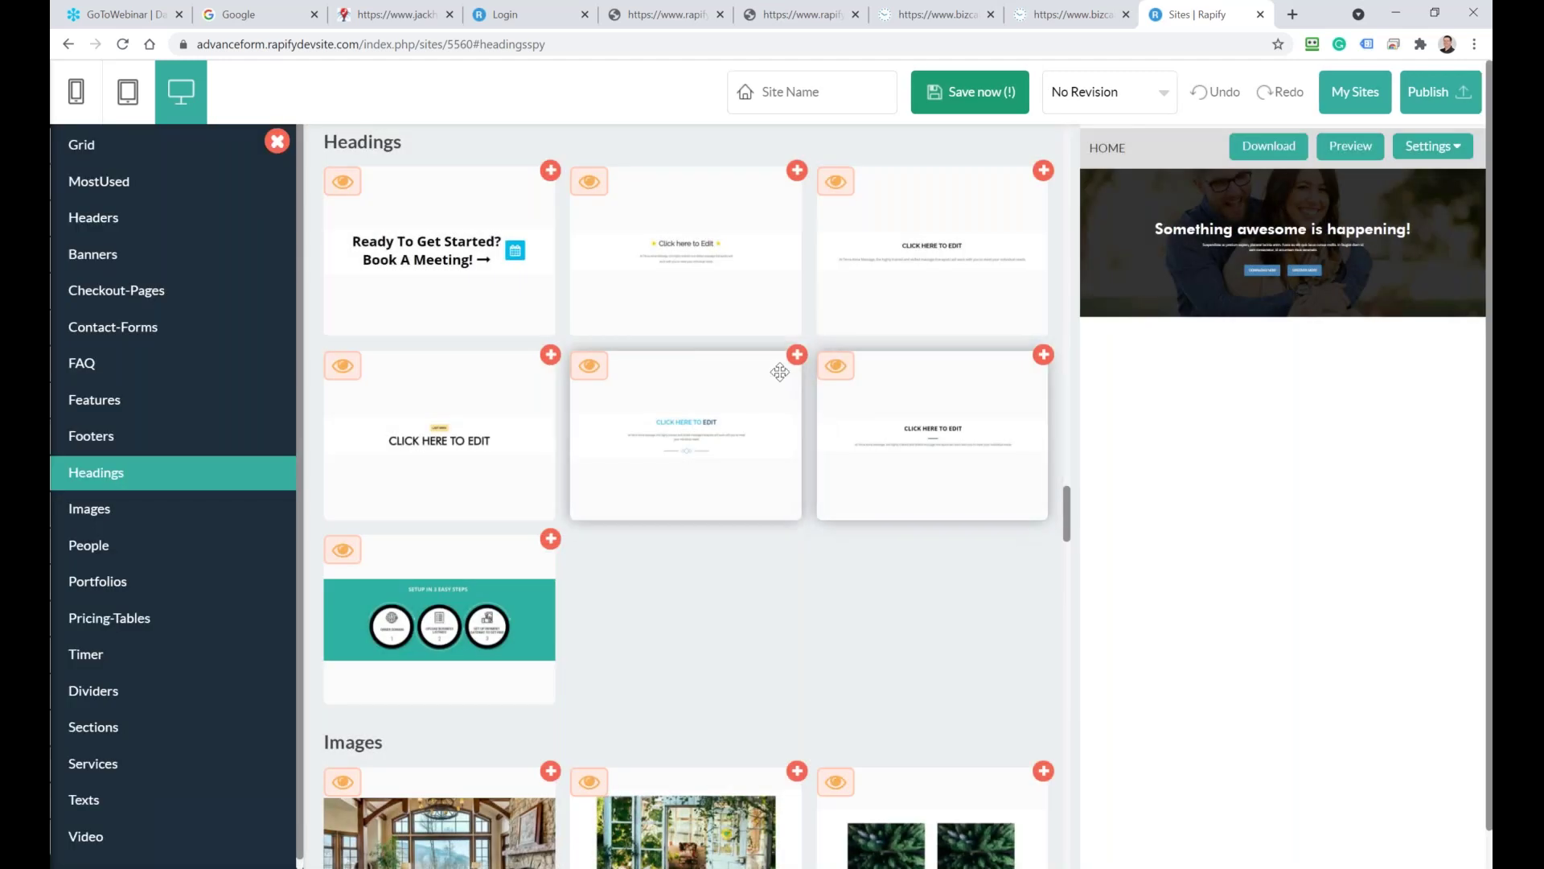
drag(664, 370, 1247, 375)
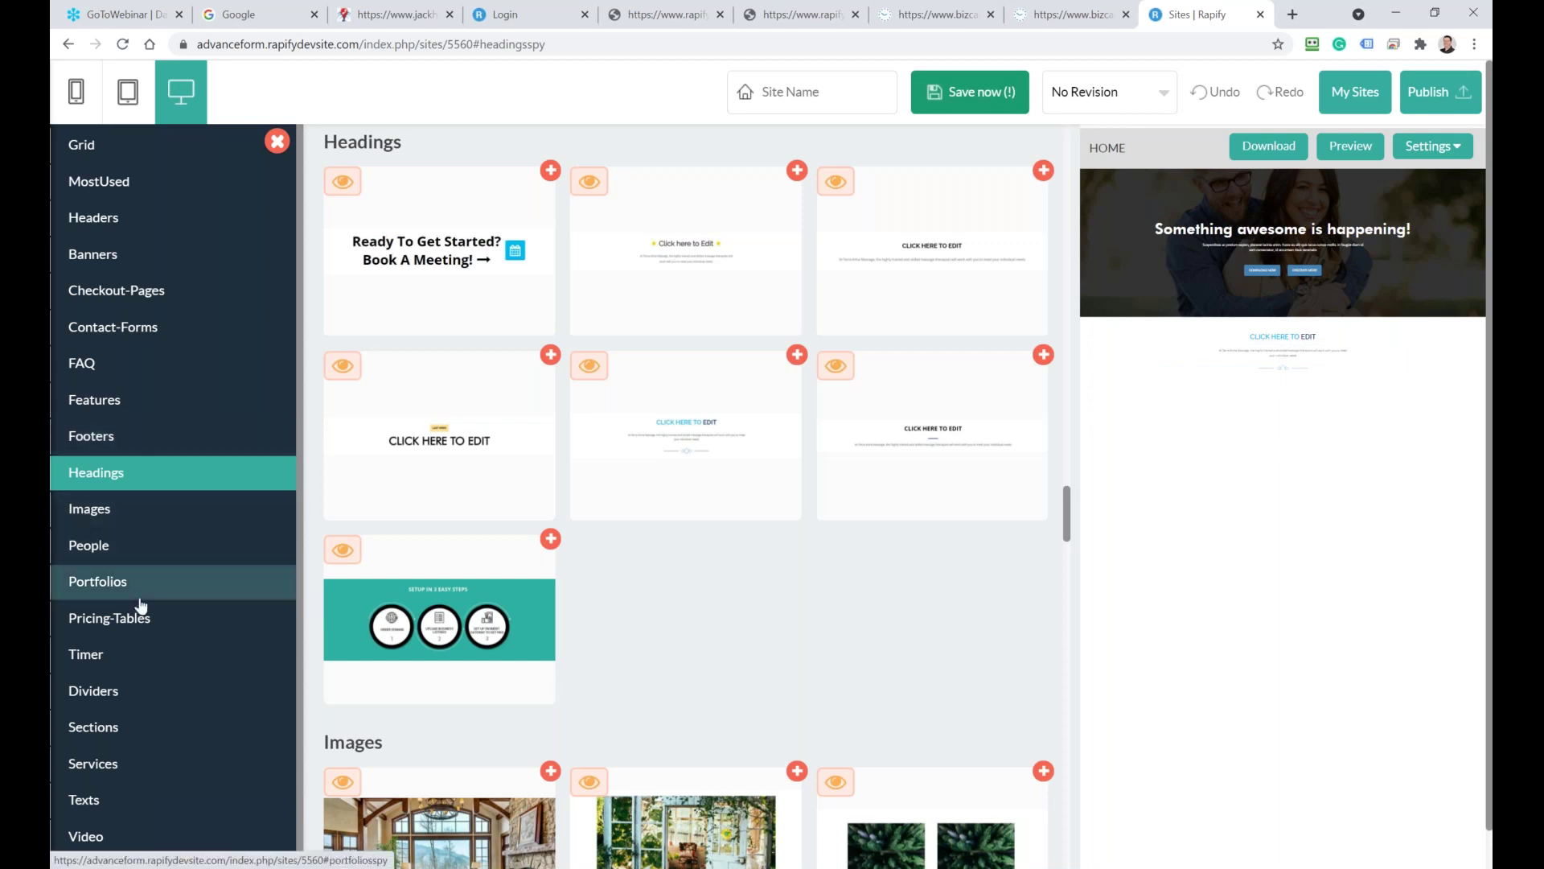
Preview the Features block with six icon-and-heading items in two columns and place it below the heading on the home page
scroll(137, 619, down, 1)
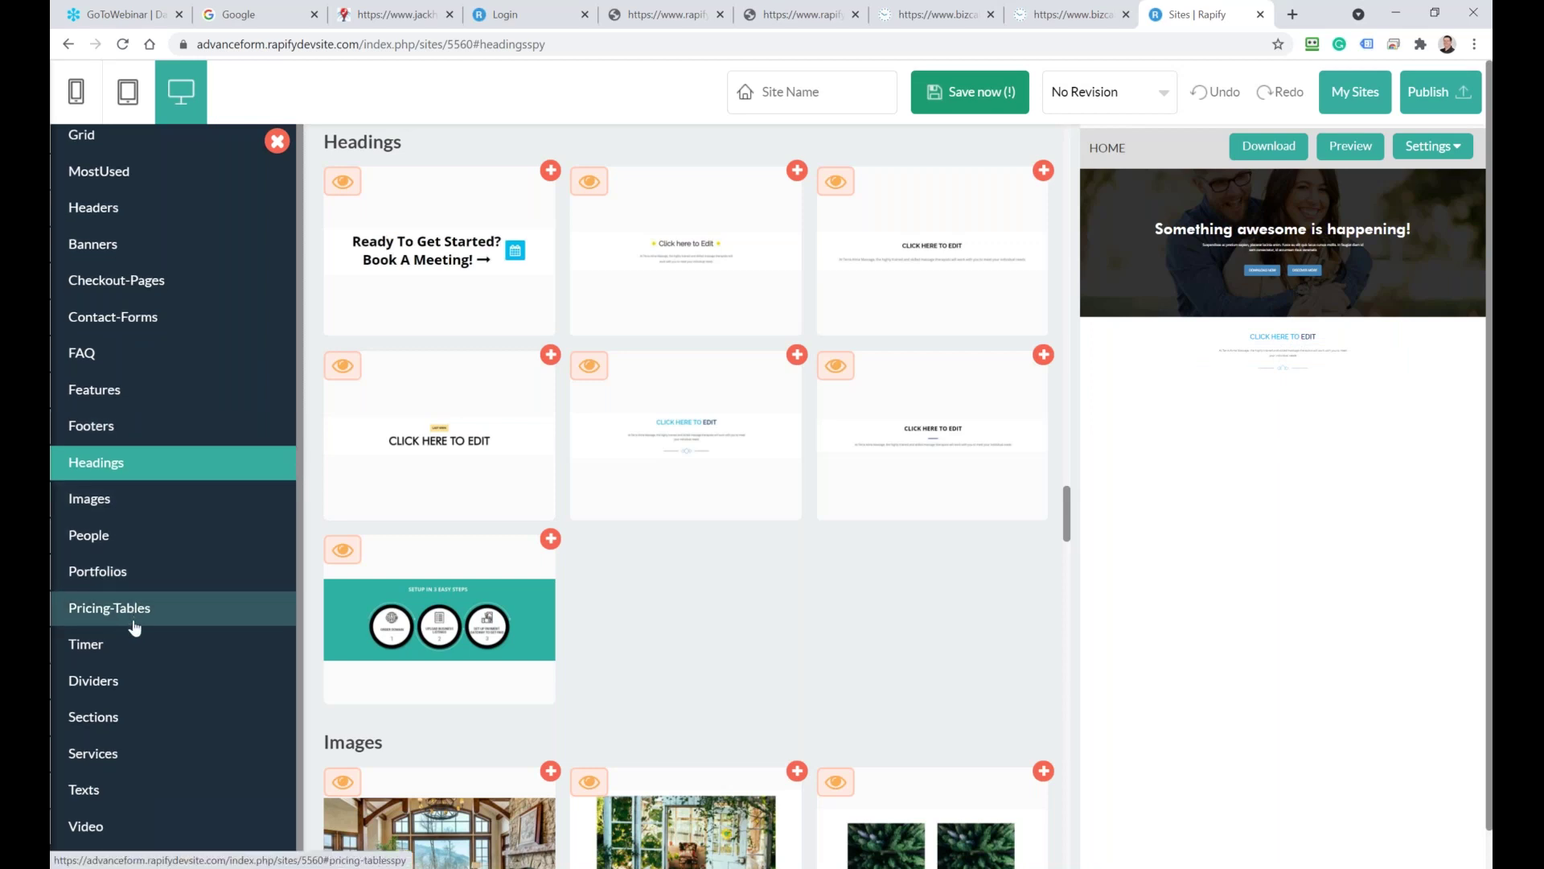
scroll(135, 612, up, 1)
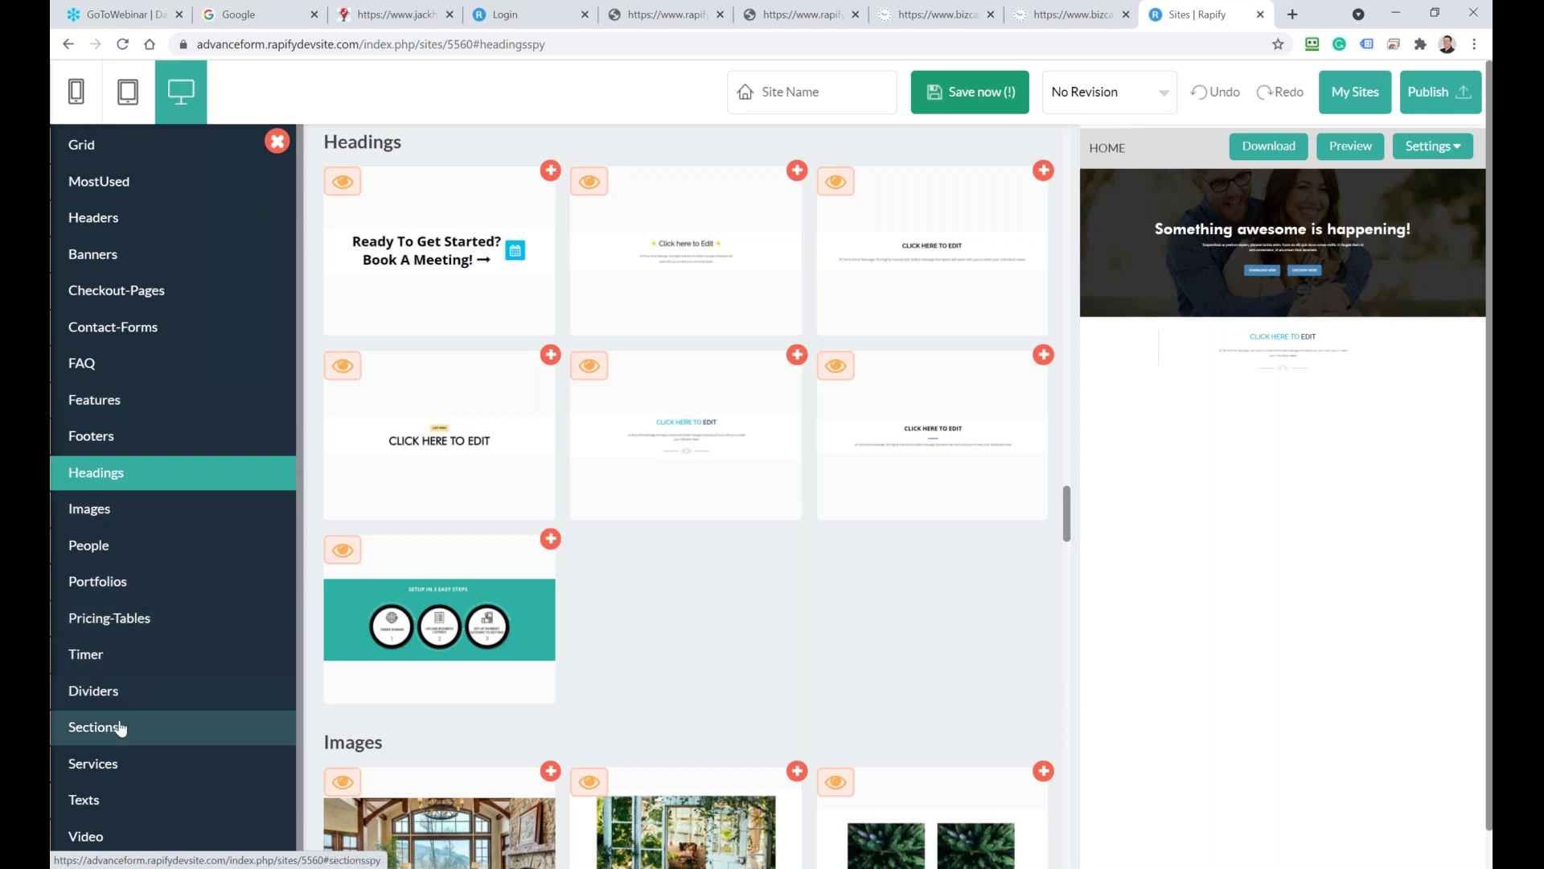
click(87, 407)
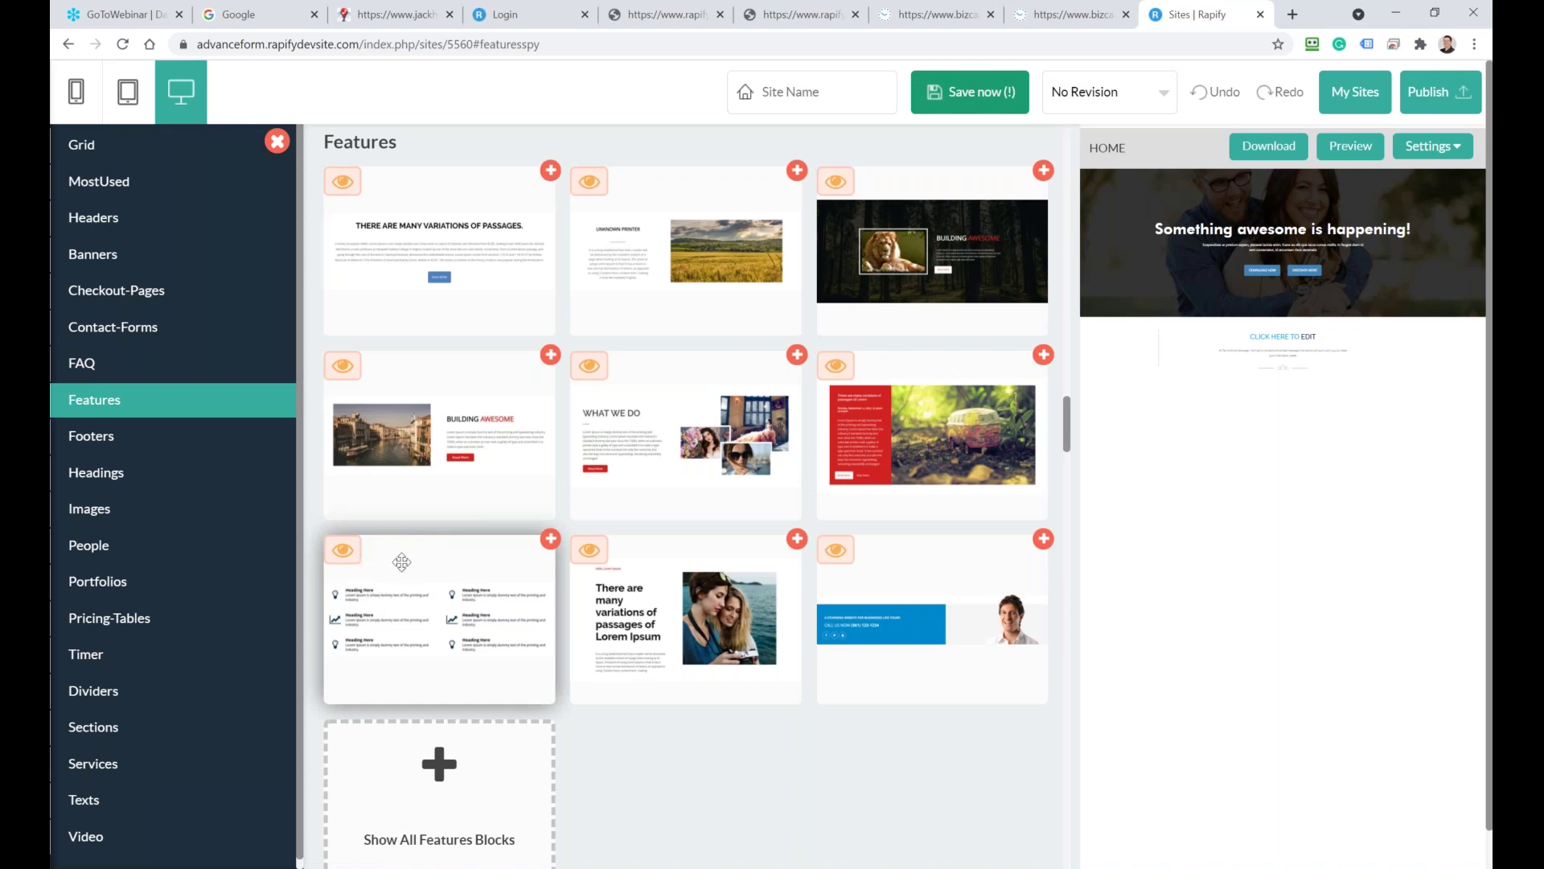
click(351, 562)
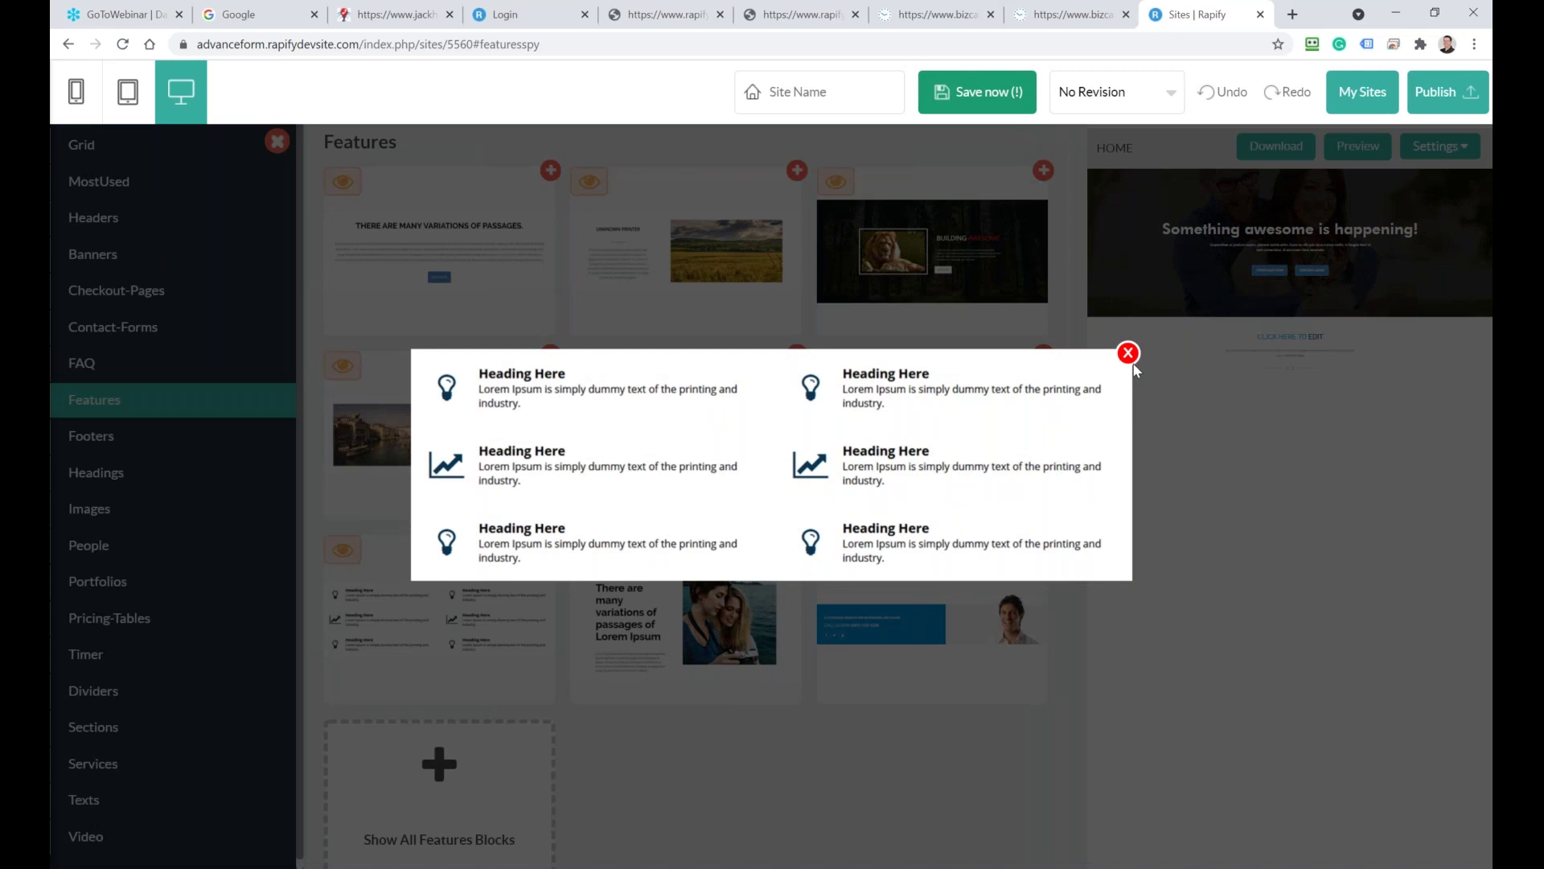
click(1129, 354)
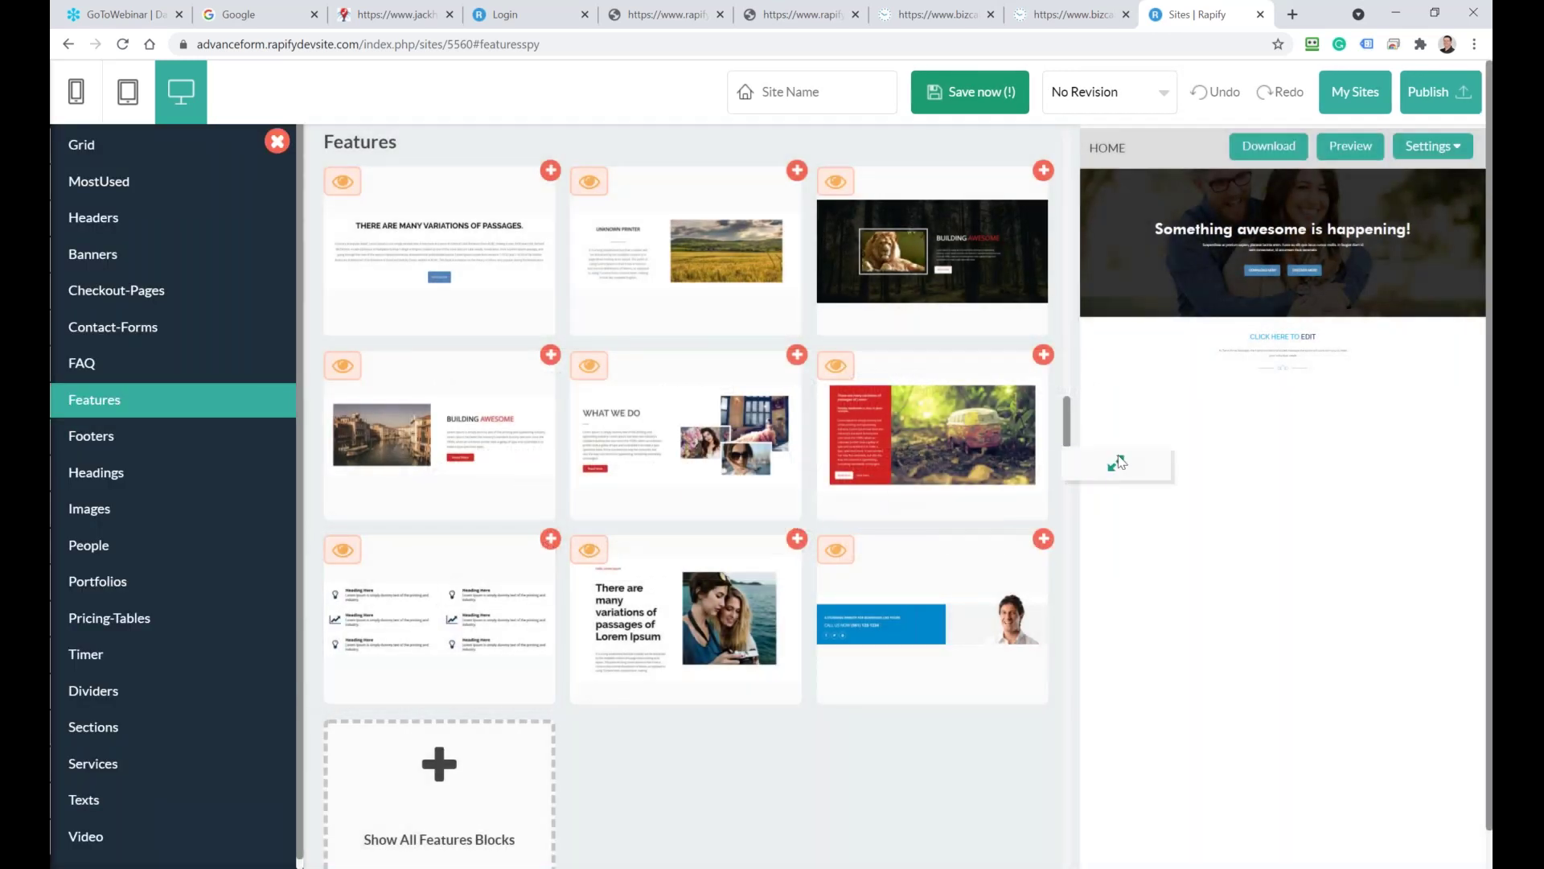
click(1301, 404)
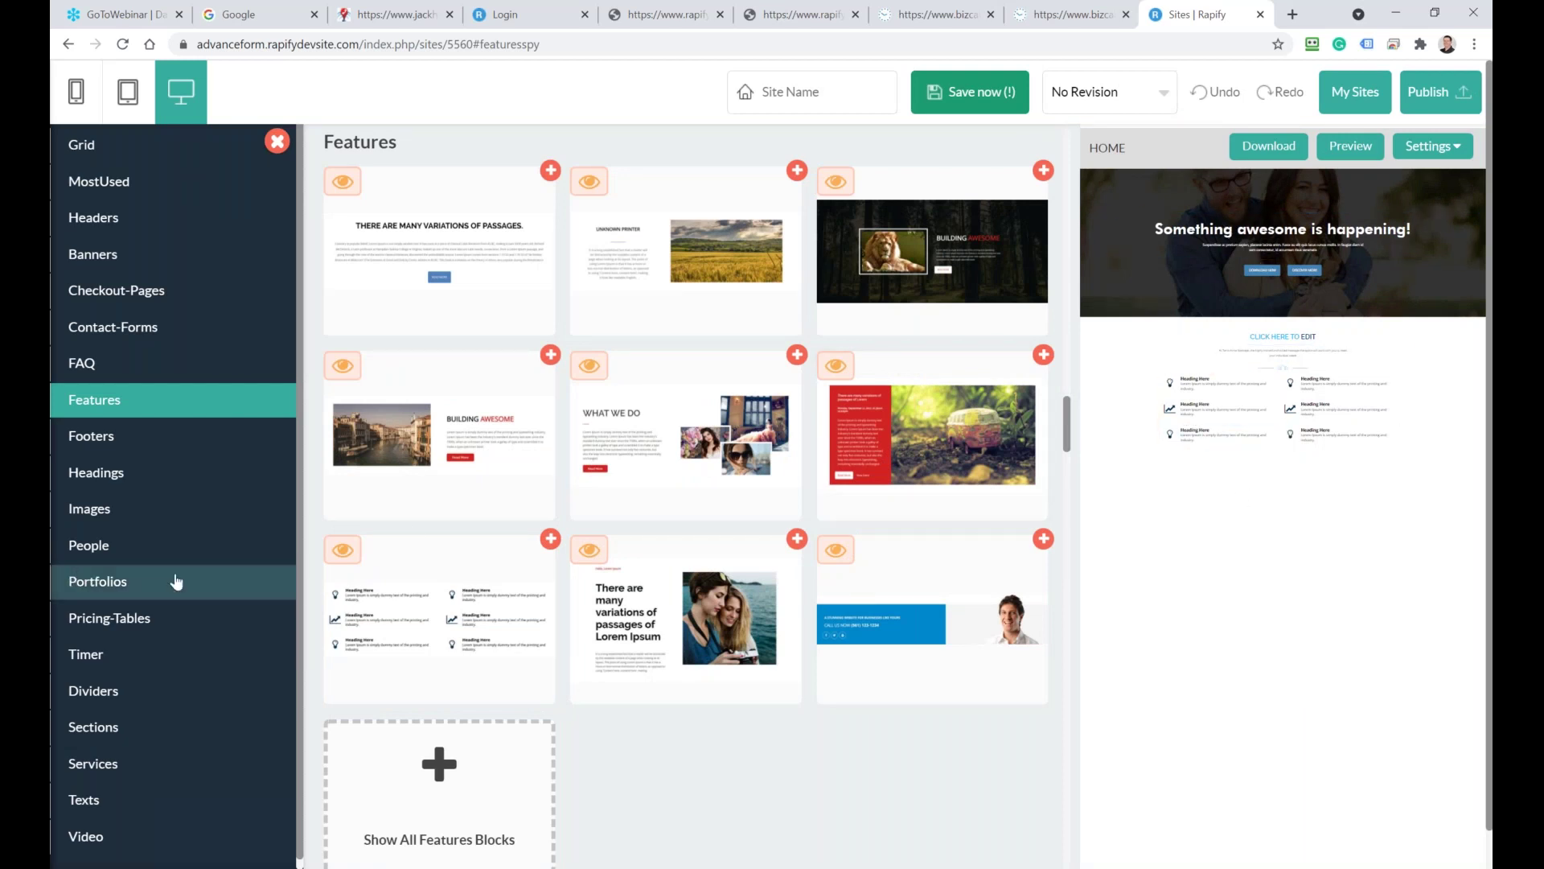
Preview the living-room picture block in the Images category and add it to the home page
click(87, 521)
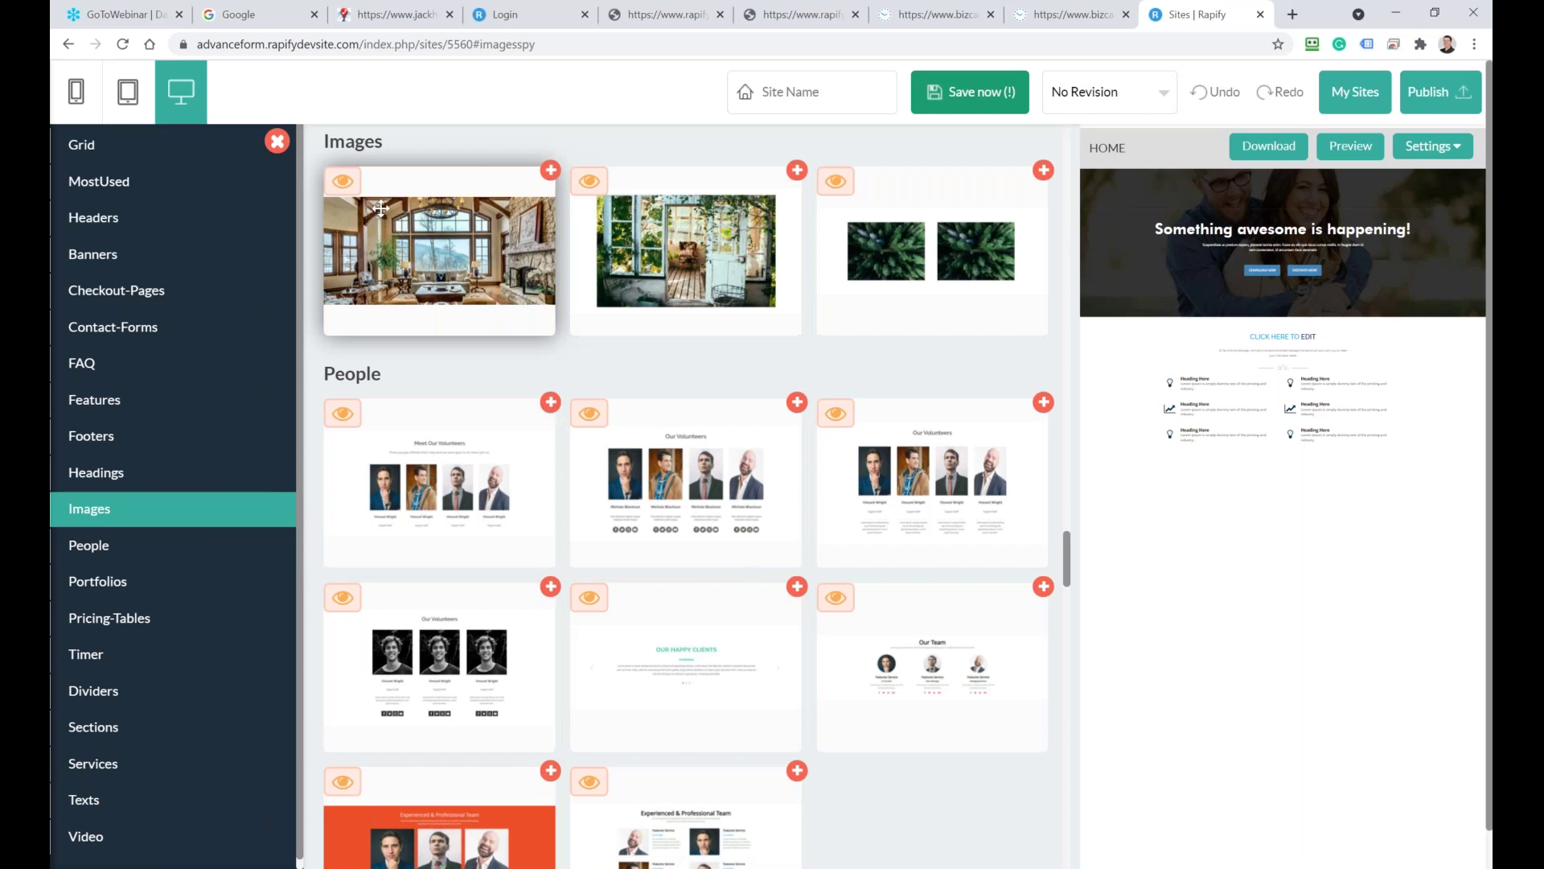
click(342, 181)
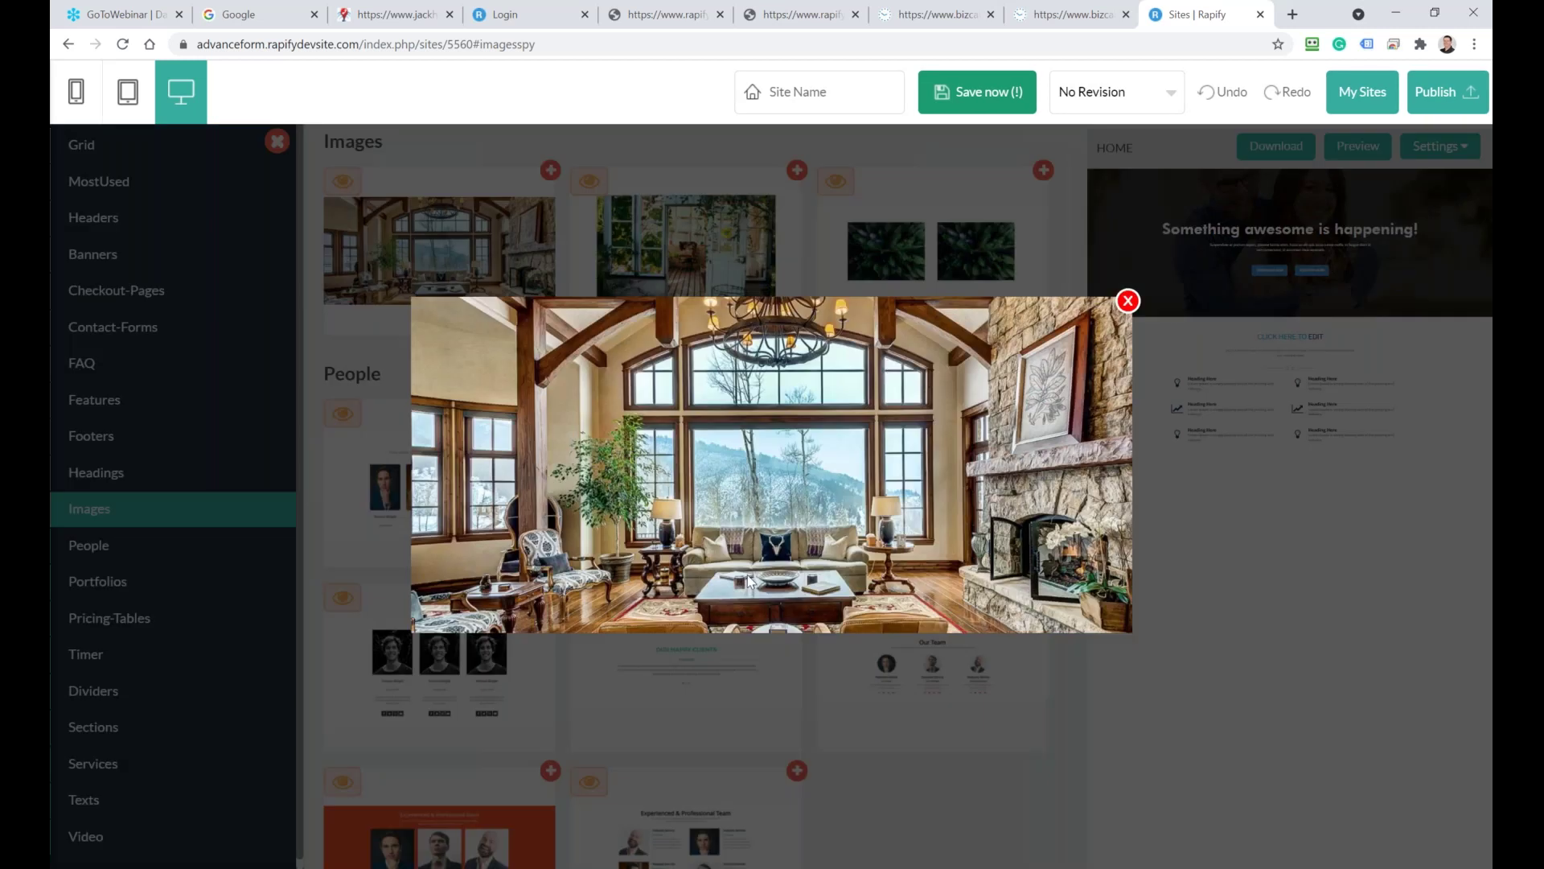
click(1121, 300)
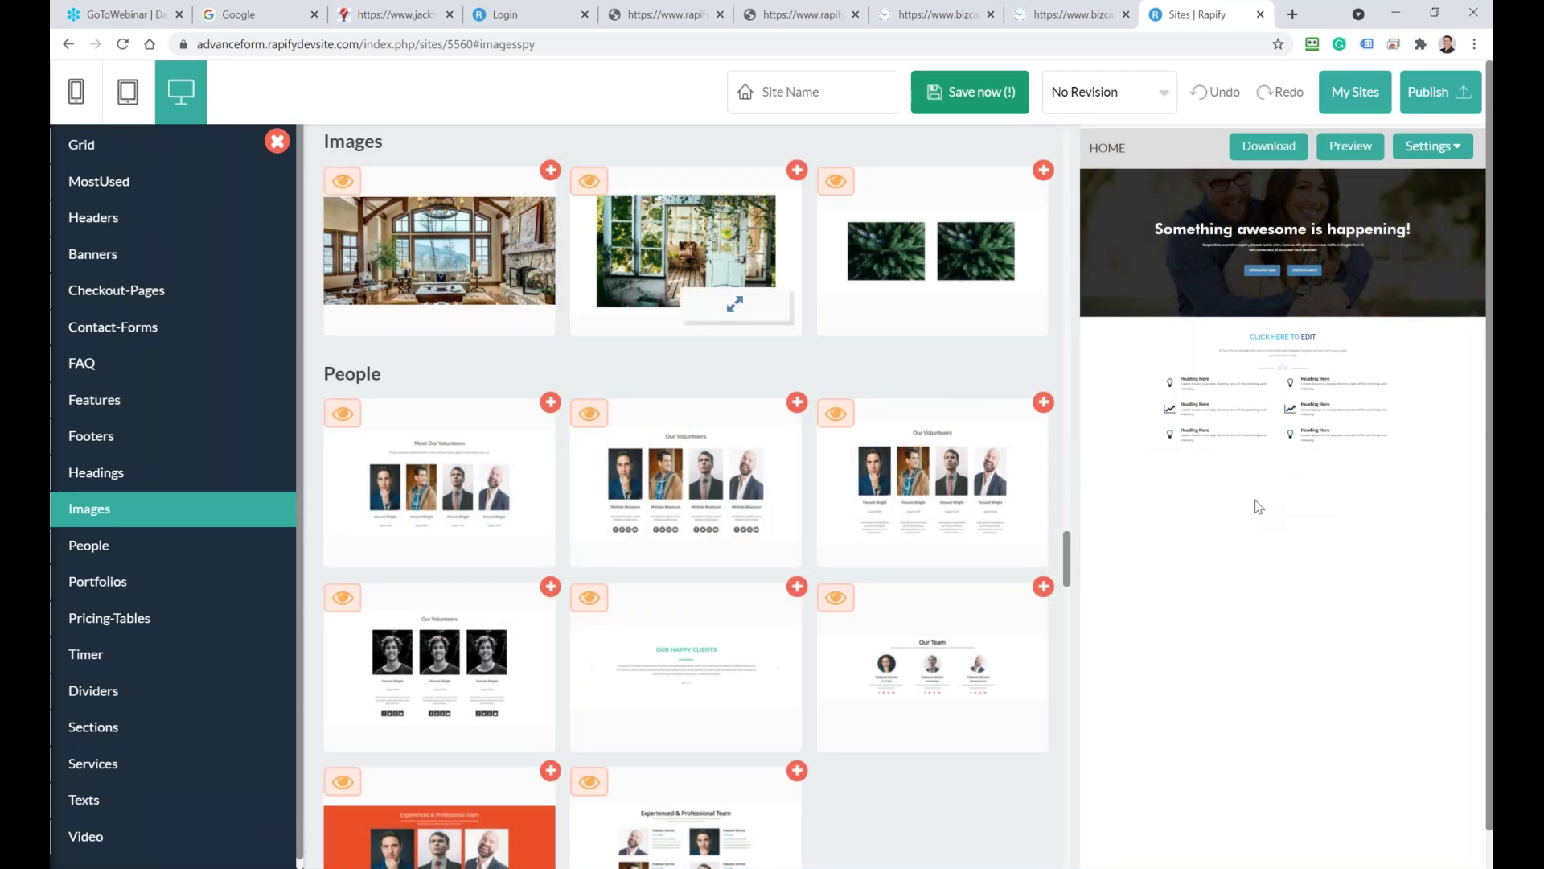
drag(387, 254, 1179, 505)
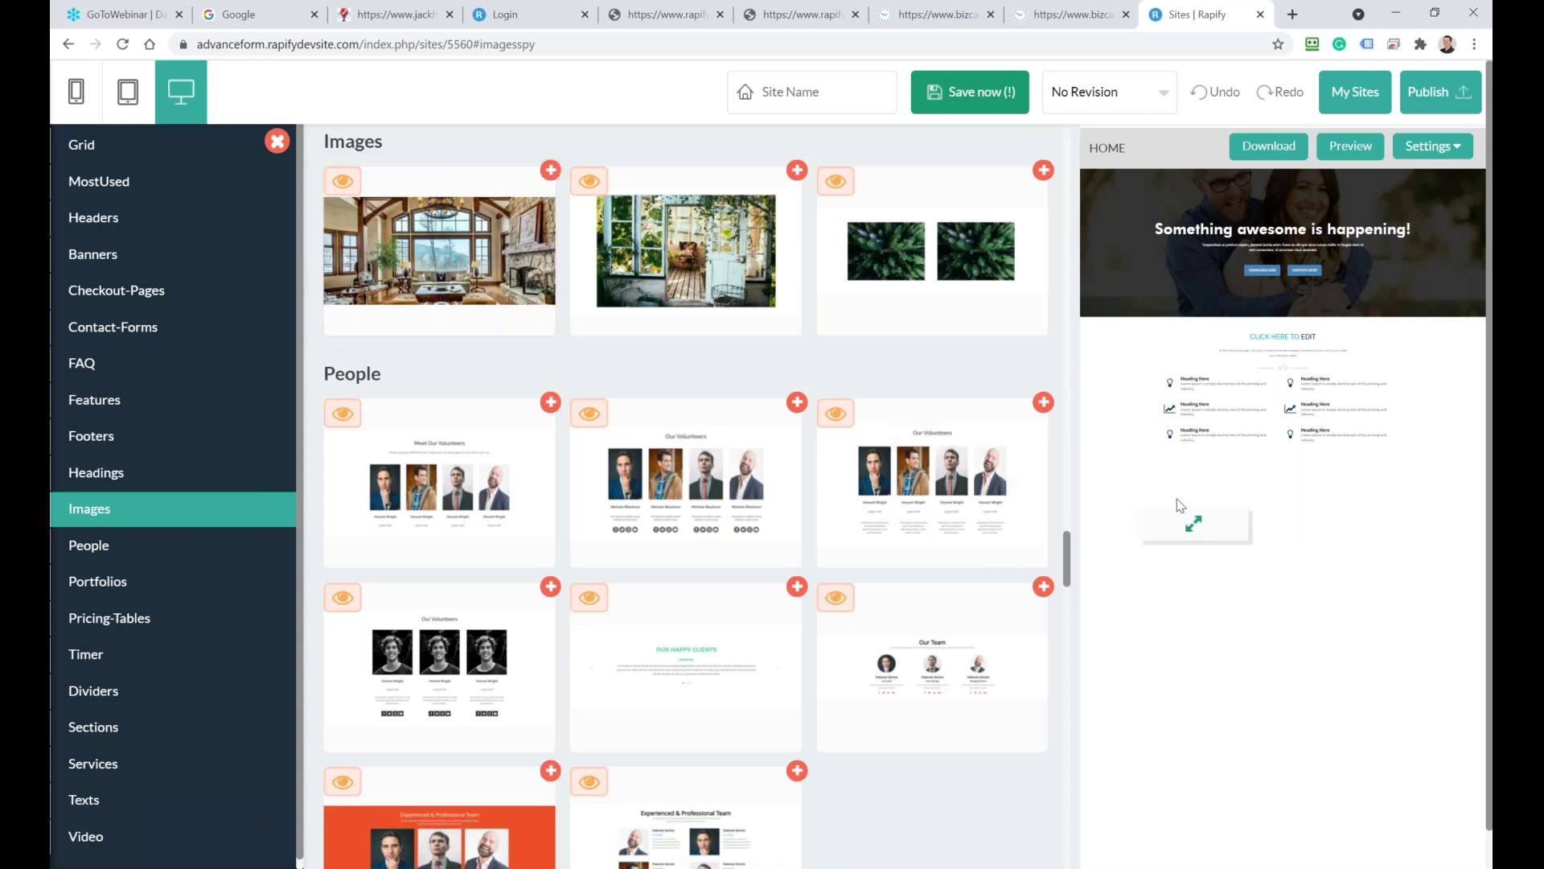
click(551, 172)
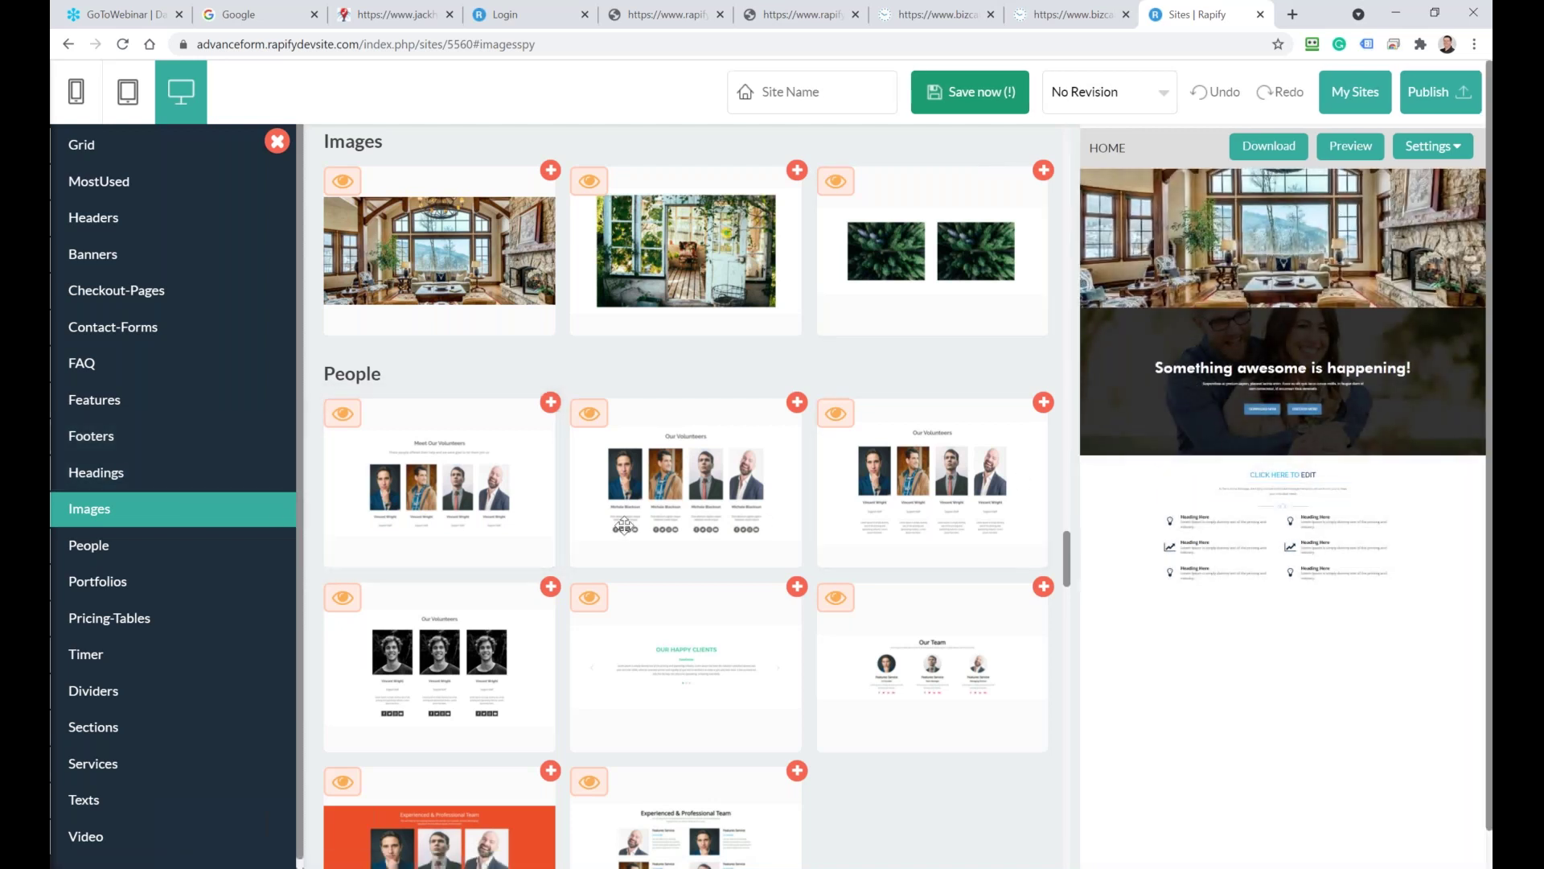
Preview the red-framed countdown block in the Timer category and add it to the home page
scroll(144, 614, down, 1)
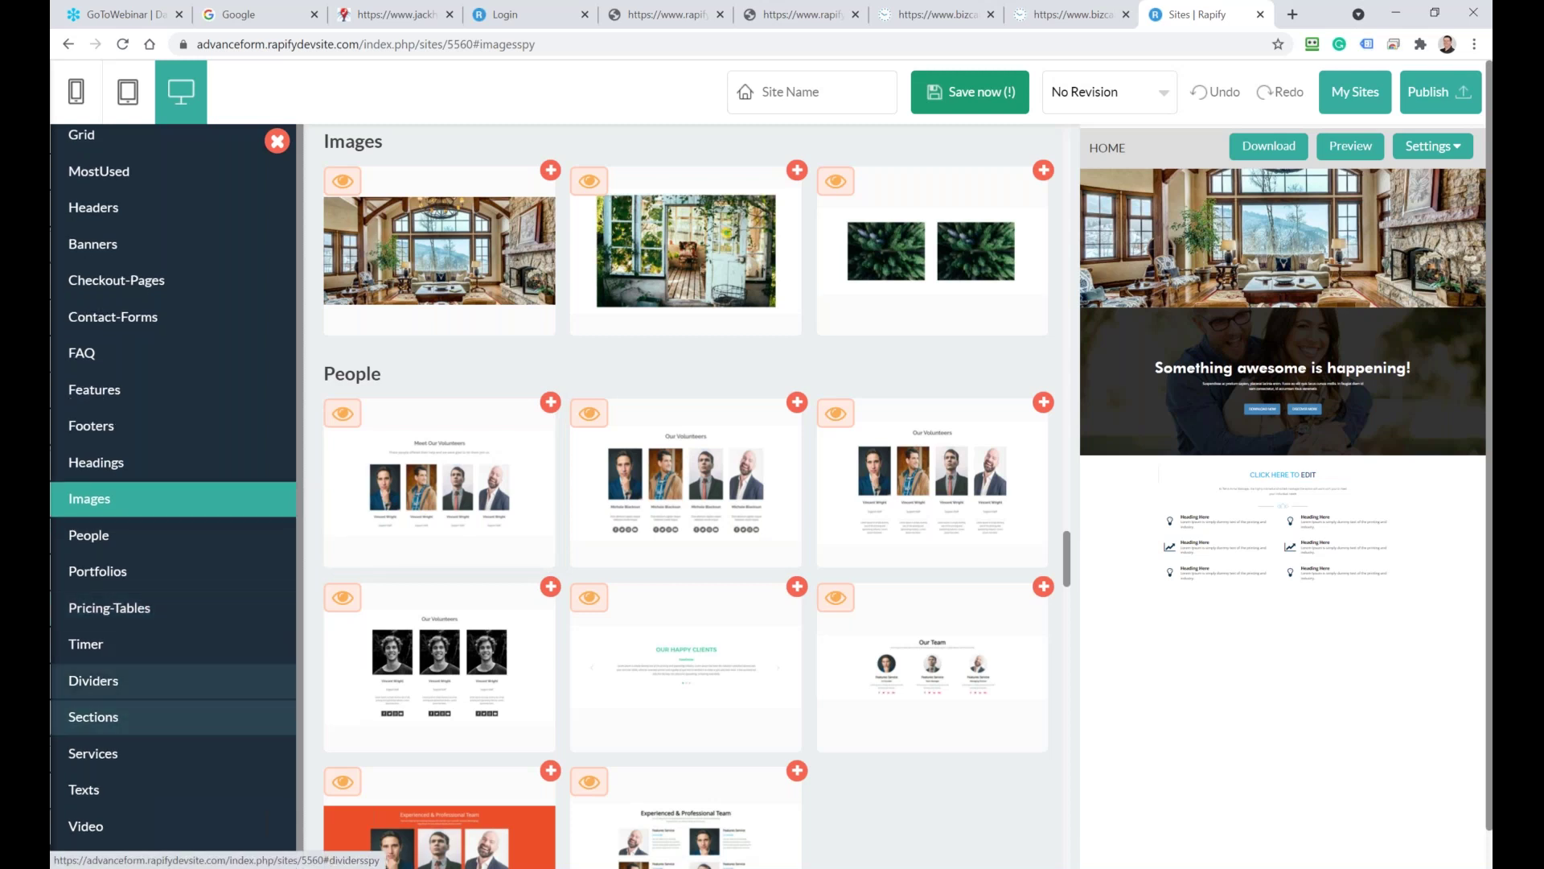
click(94, 644)
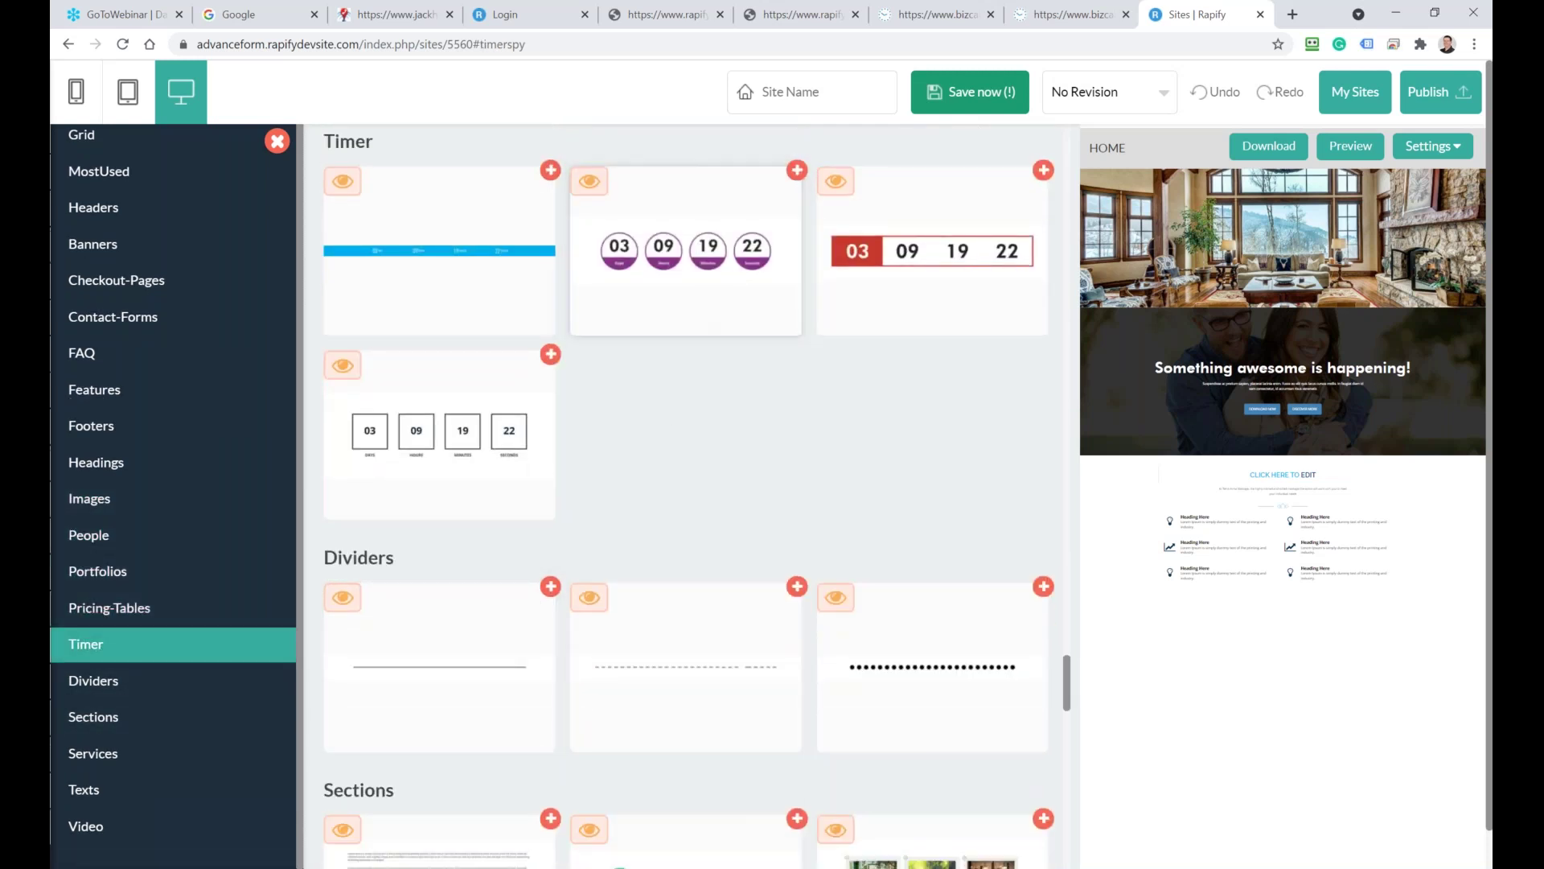
click(838, 183)
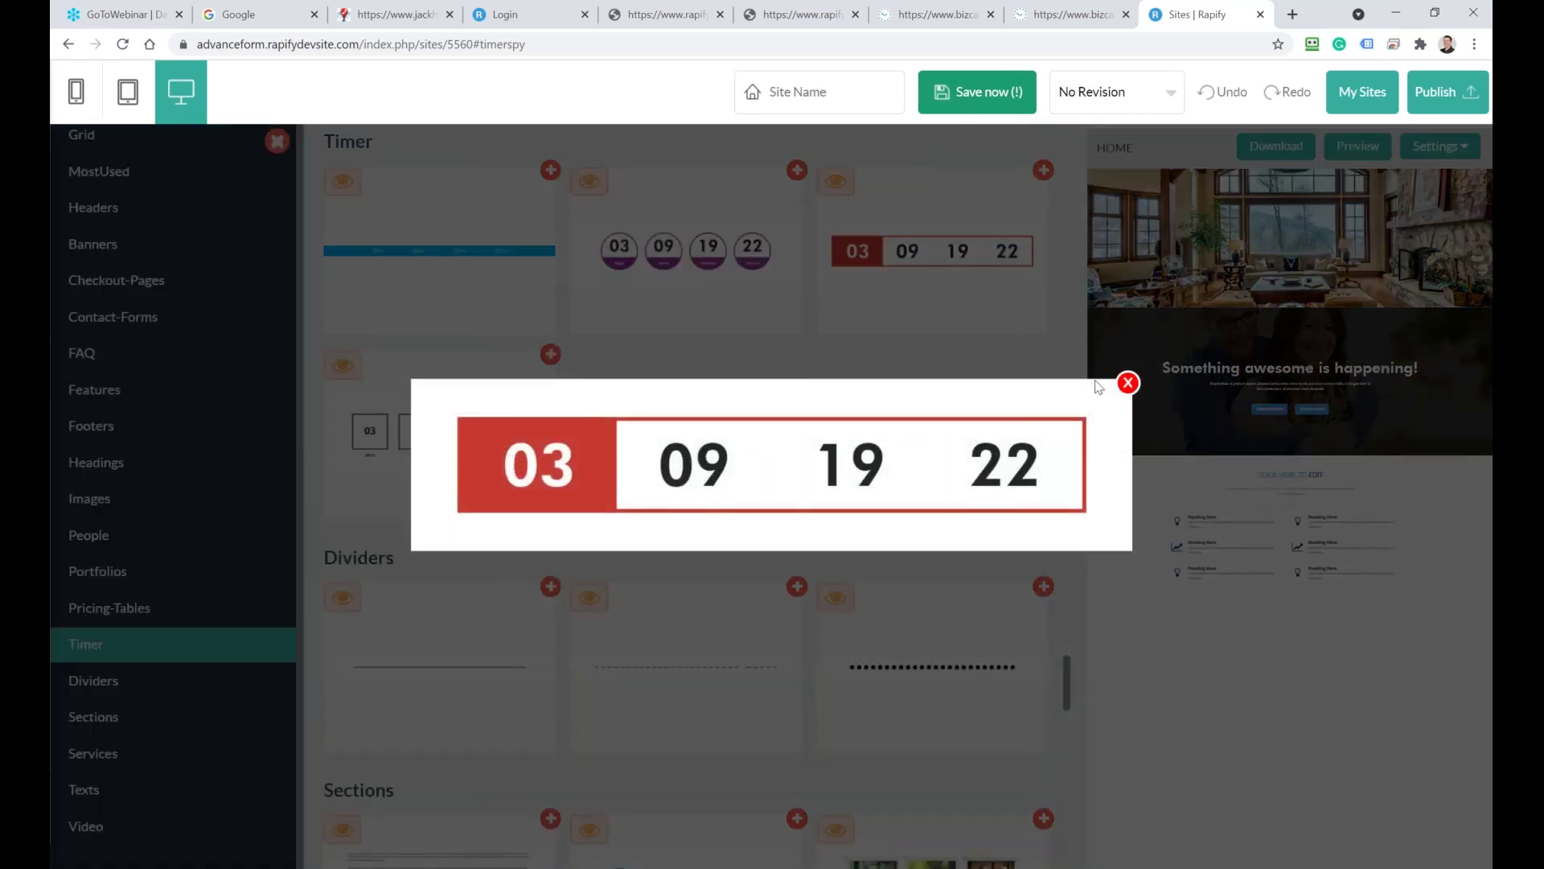
click(1127, 384)
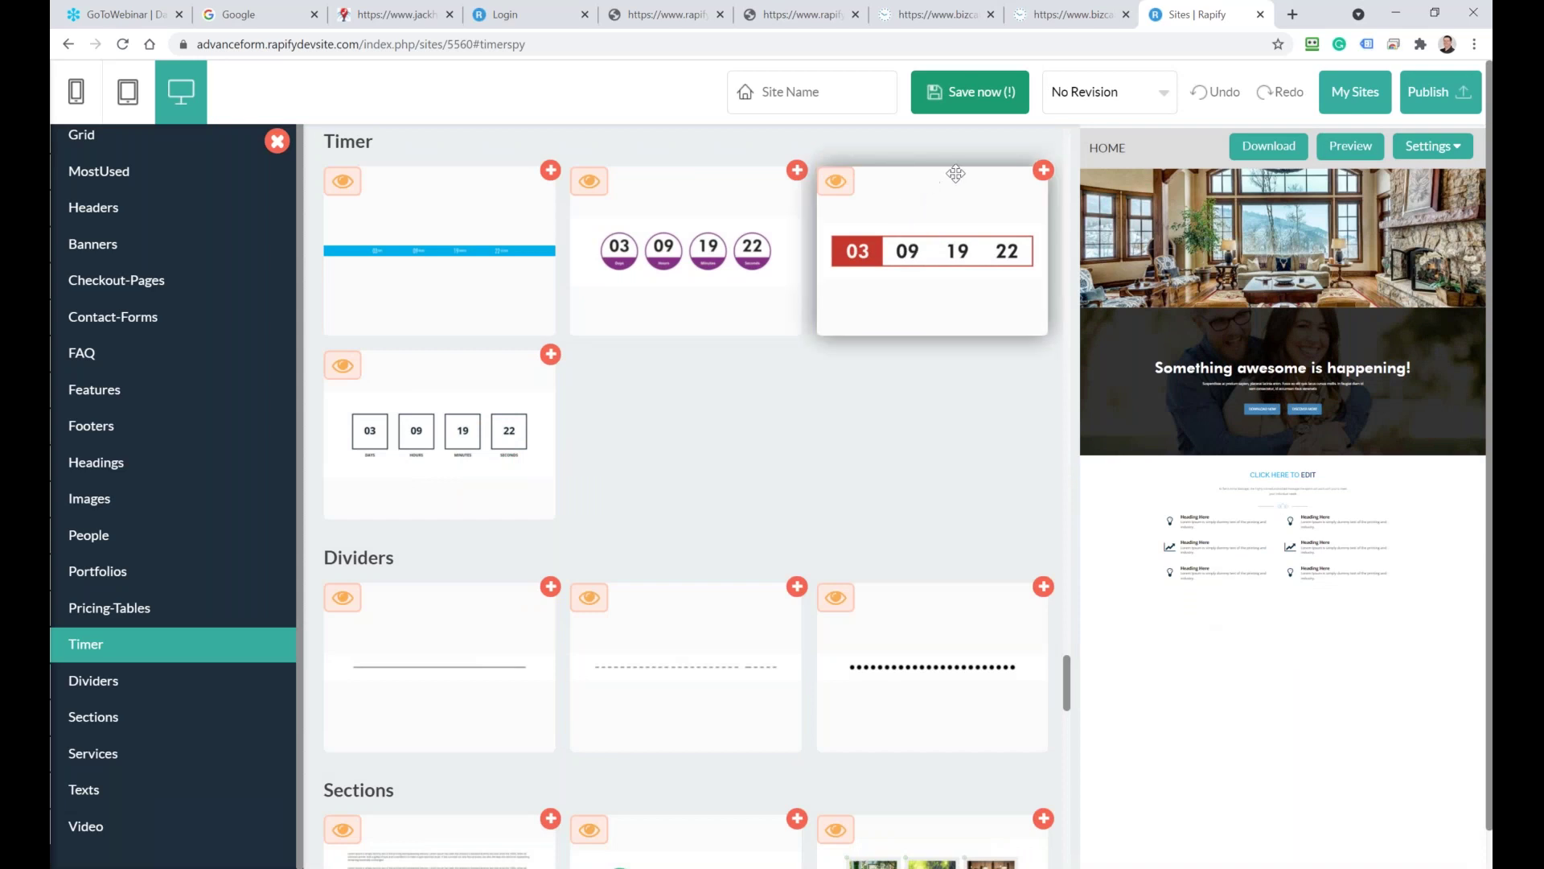
click(1042, 171)
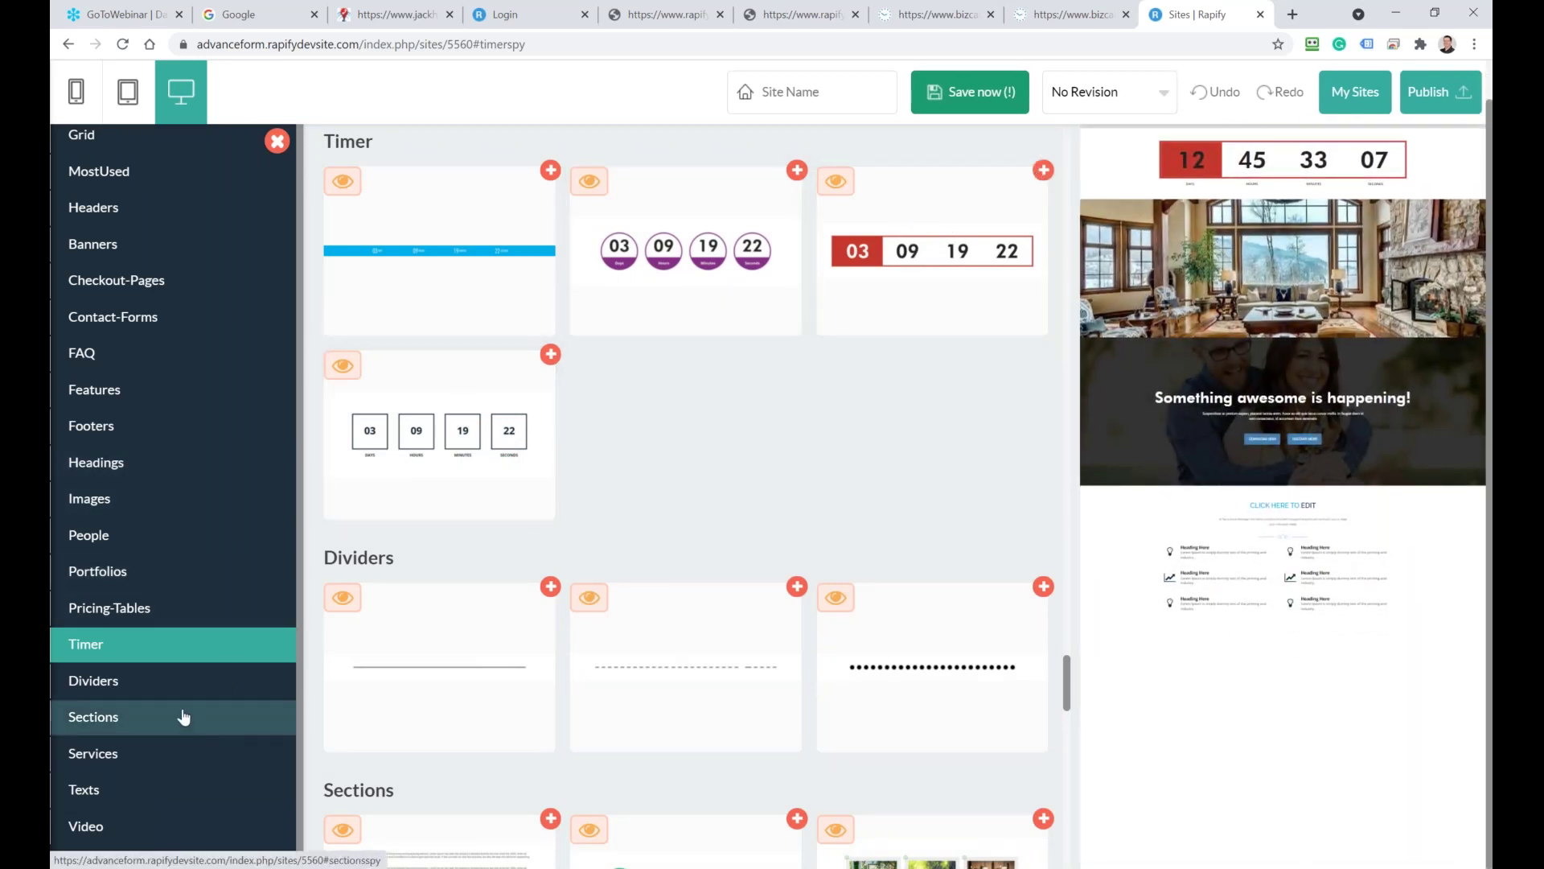
Place the two-plan pricing table with the $0.99 and $1.99 plans below the features block on the home page
click(98, 612)
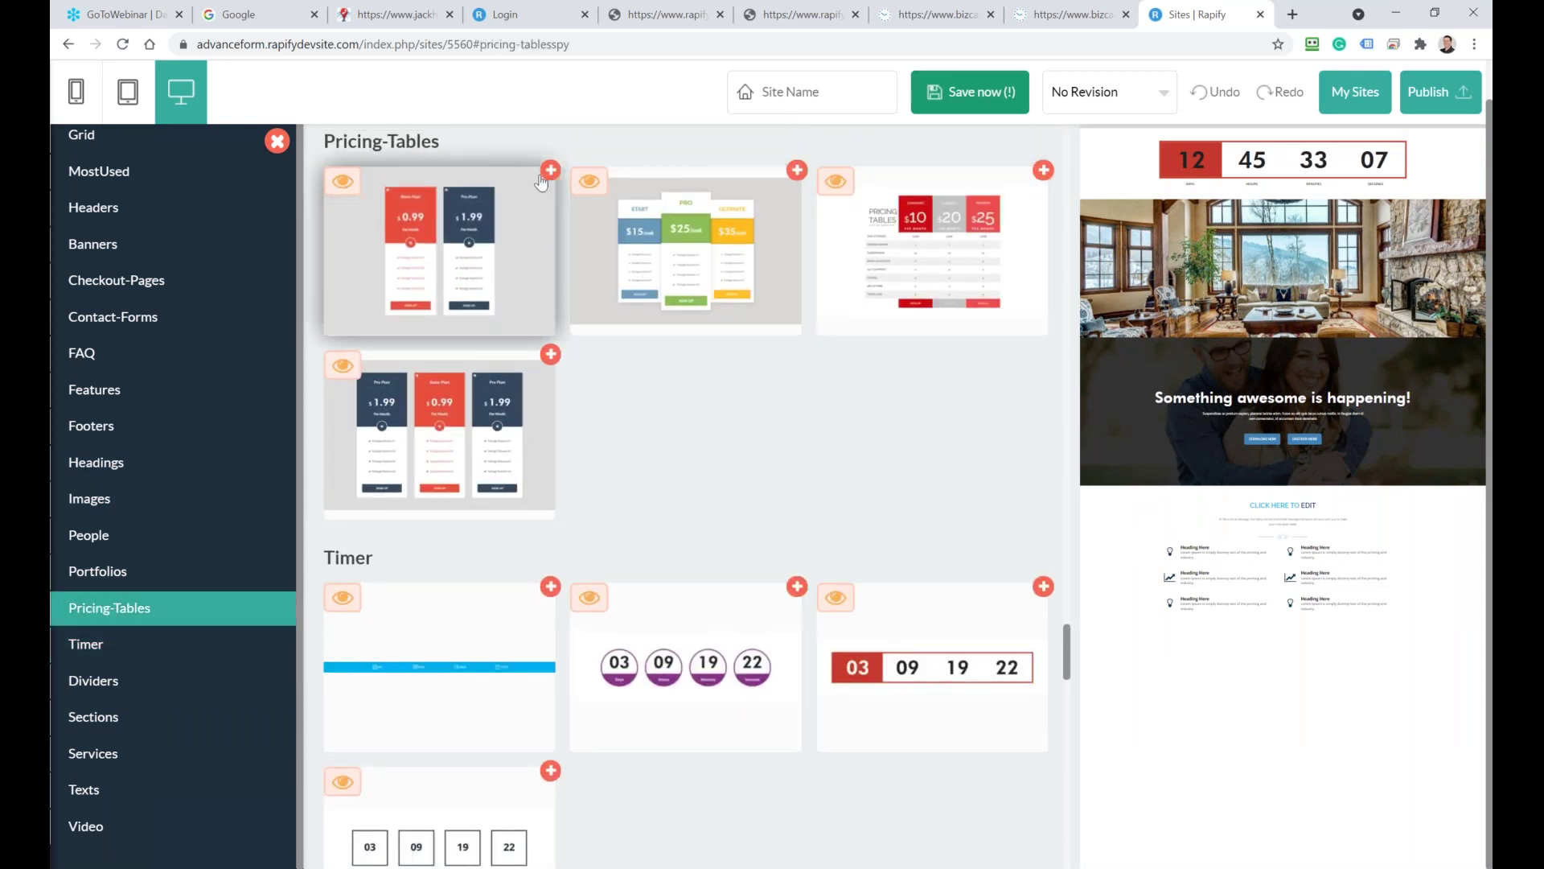
drag(433, 172, 1258, 650)
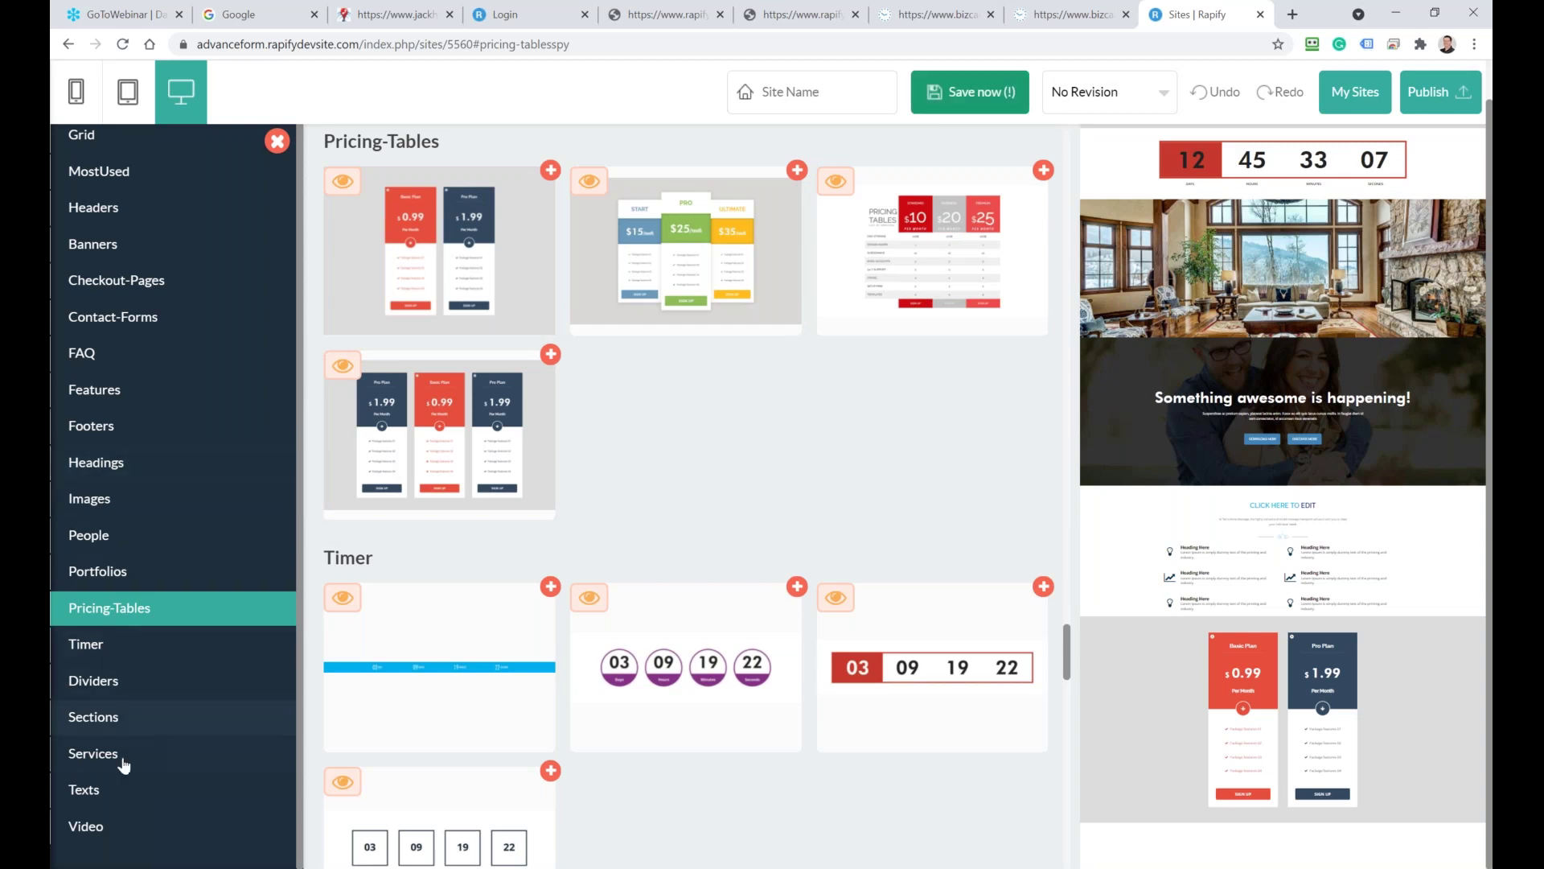
Preview the navy demo-logo footer and the "Say hello" footer, and look through the section library from Footers to Portfolio
click(92, 426)
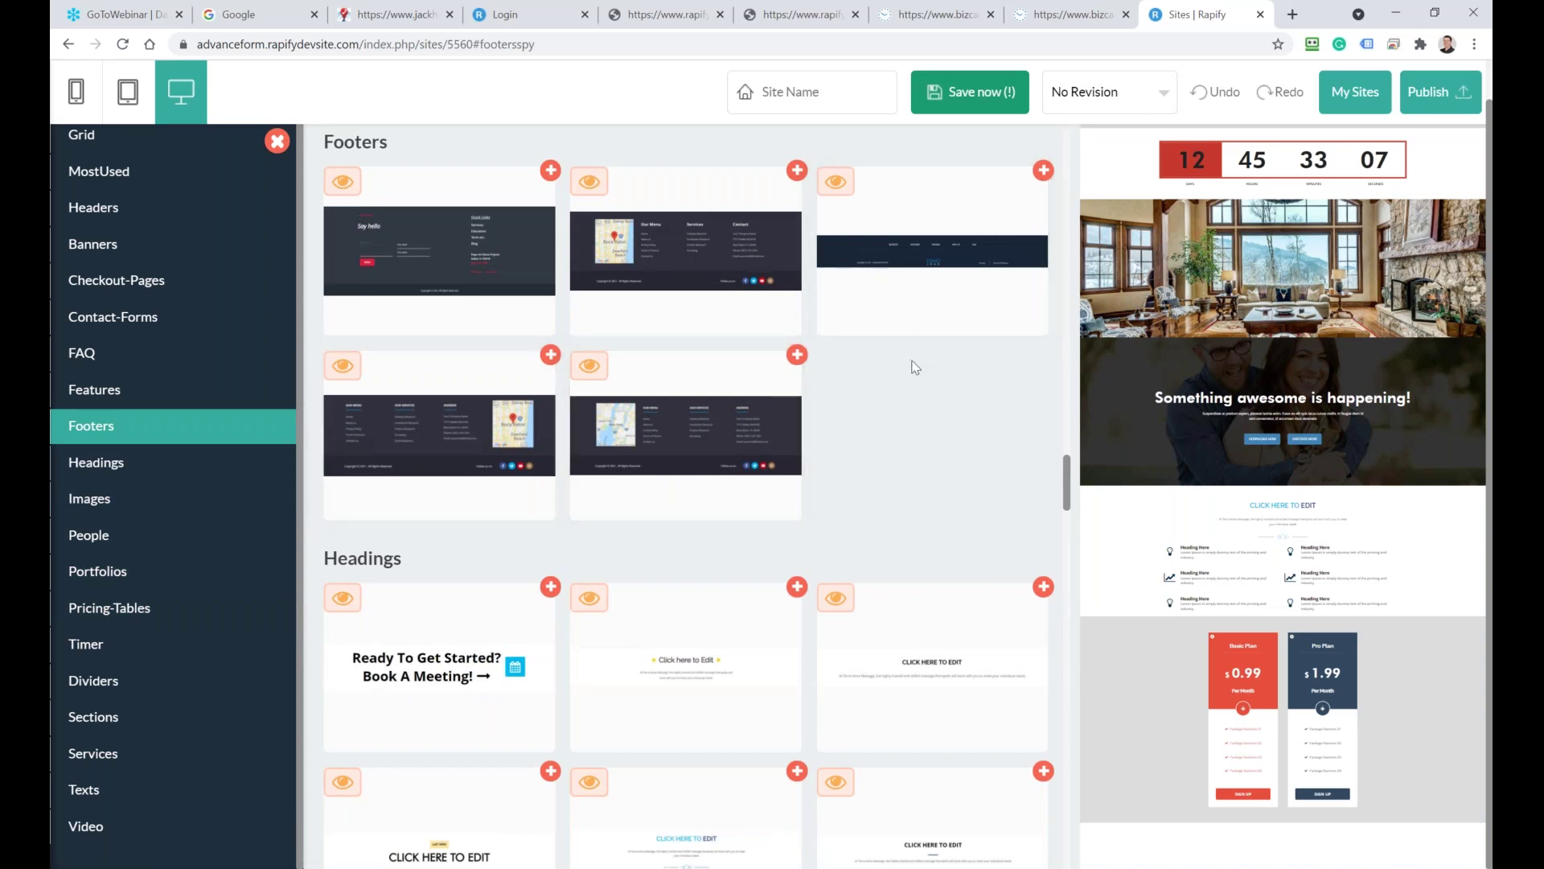
click(836, 183)
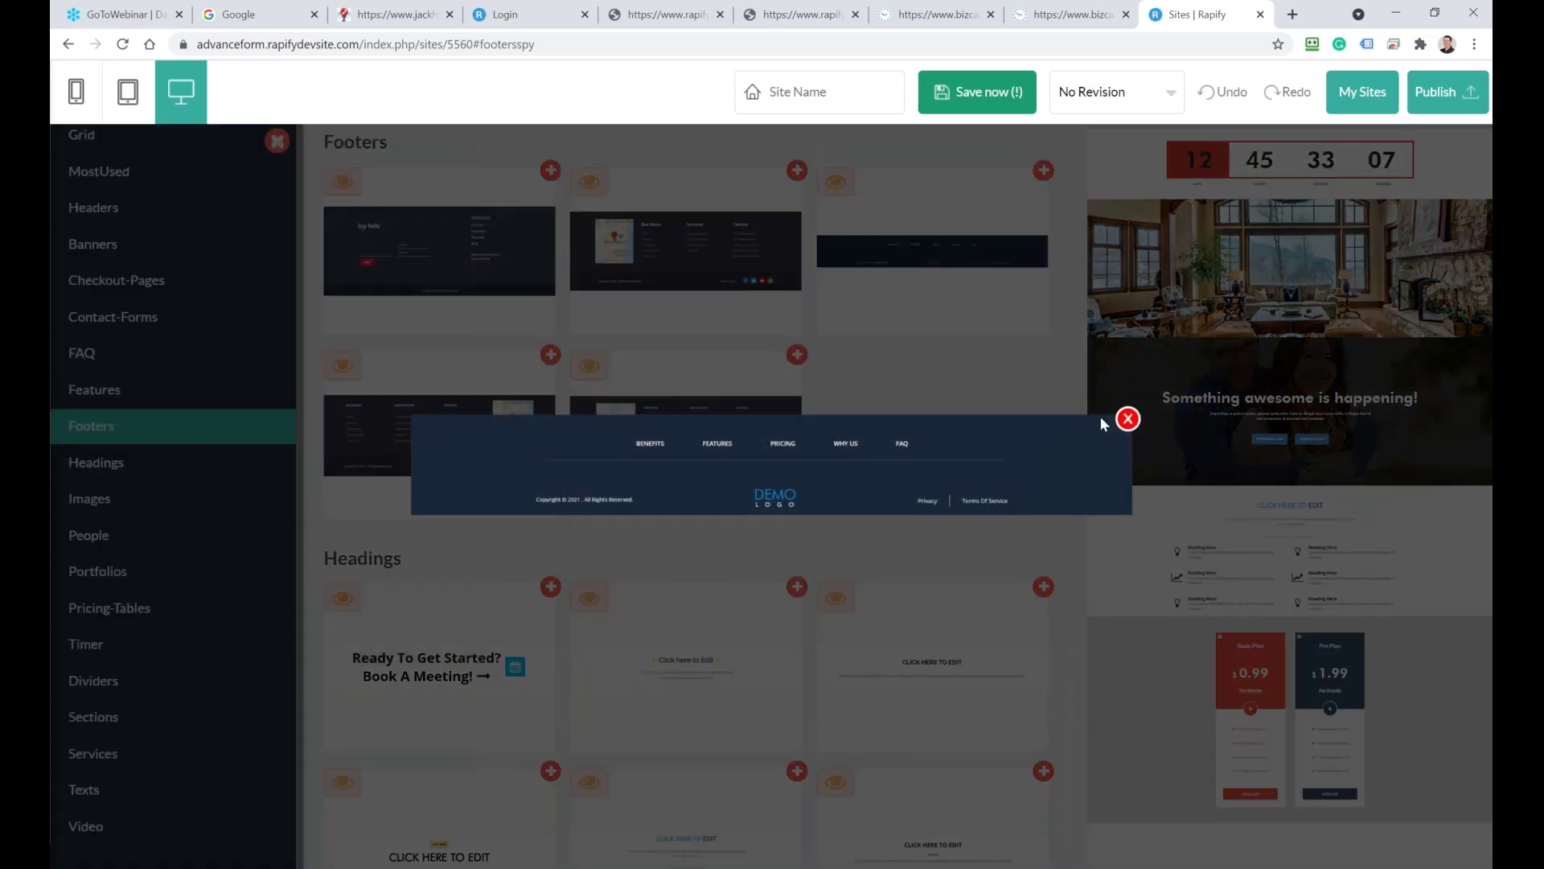
click(1126, 421)
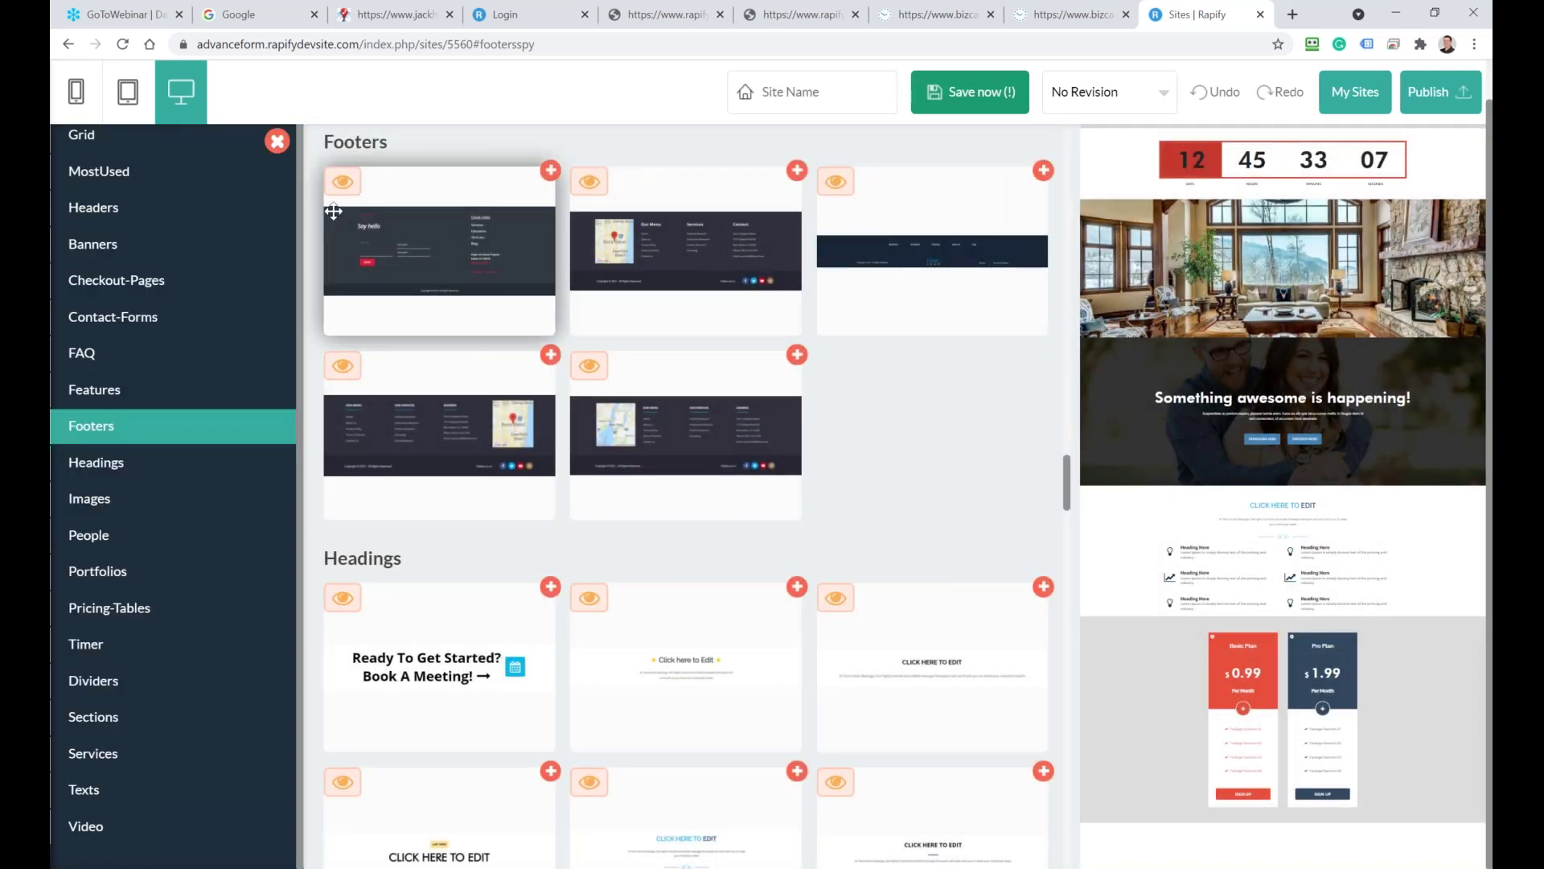
click(343, 181)
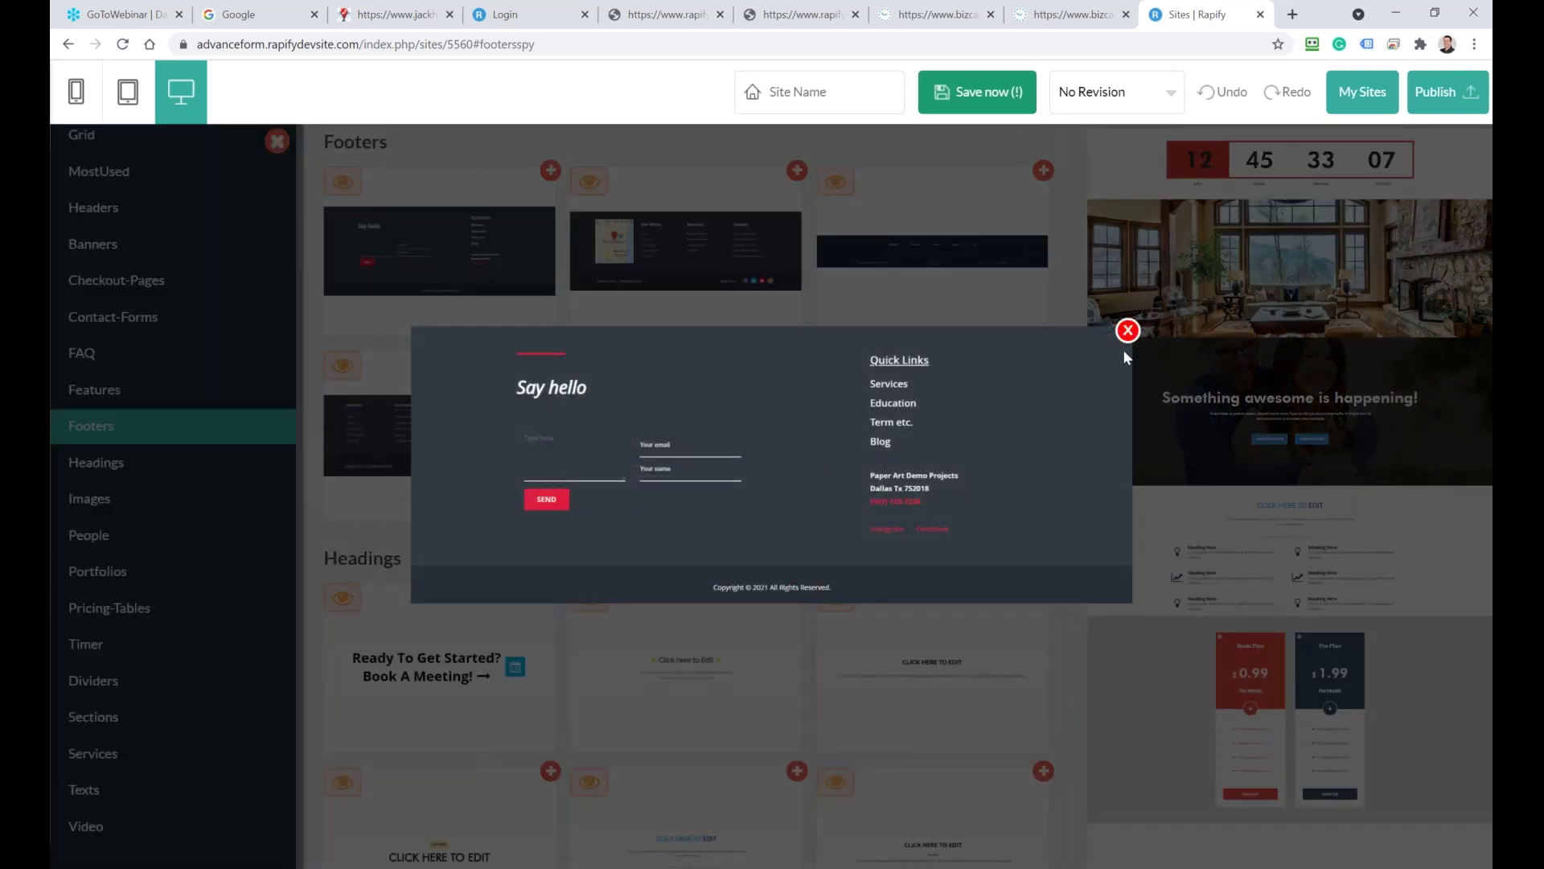
click(1128, 331)
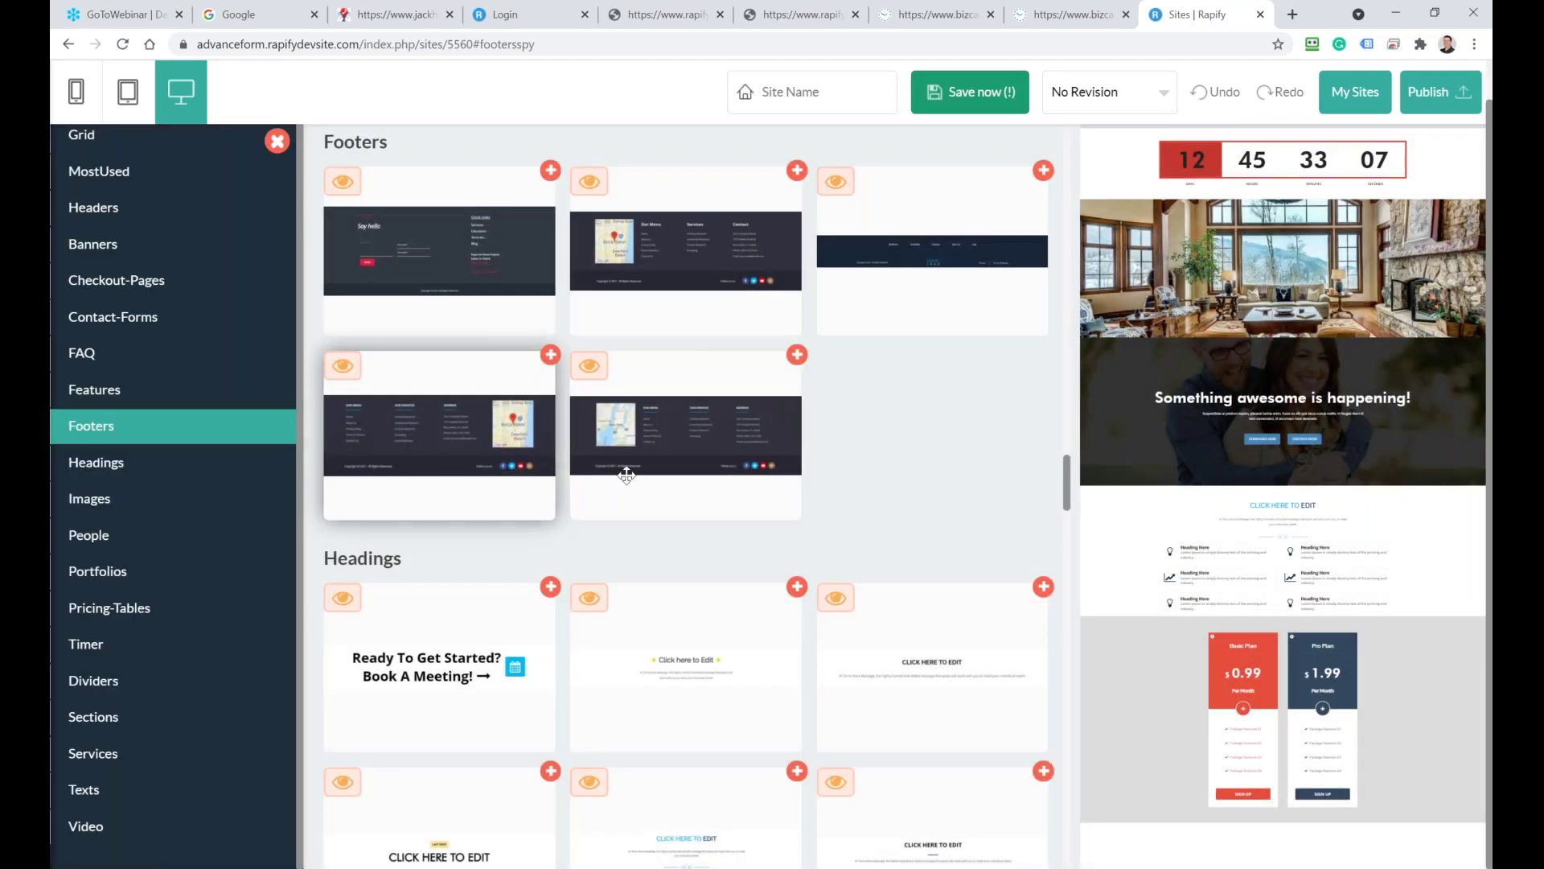
scroll(805, 438, down, 2)
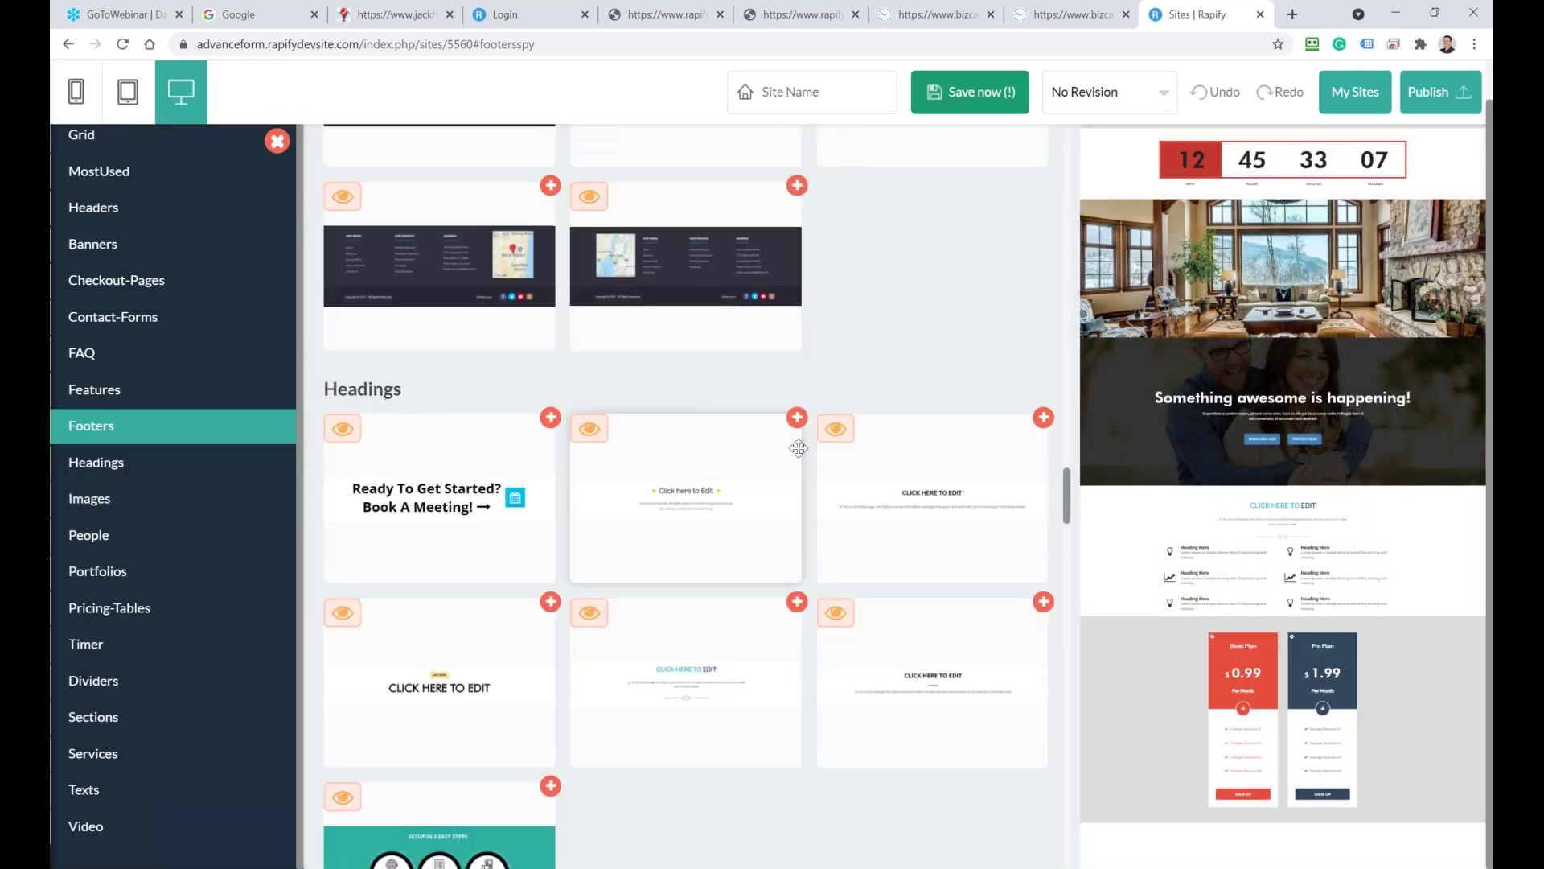
scroll(799, 448, down, 12)
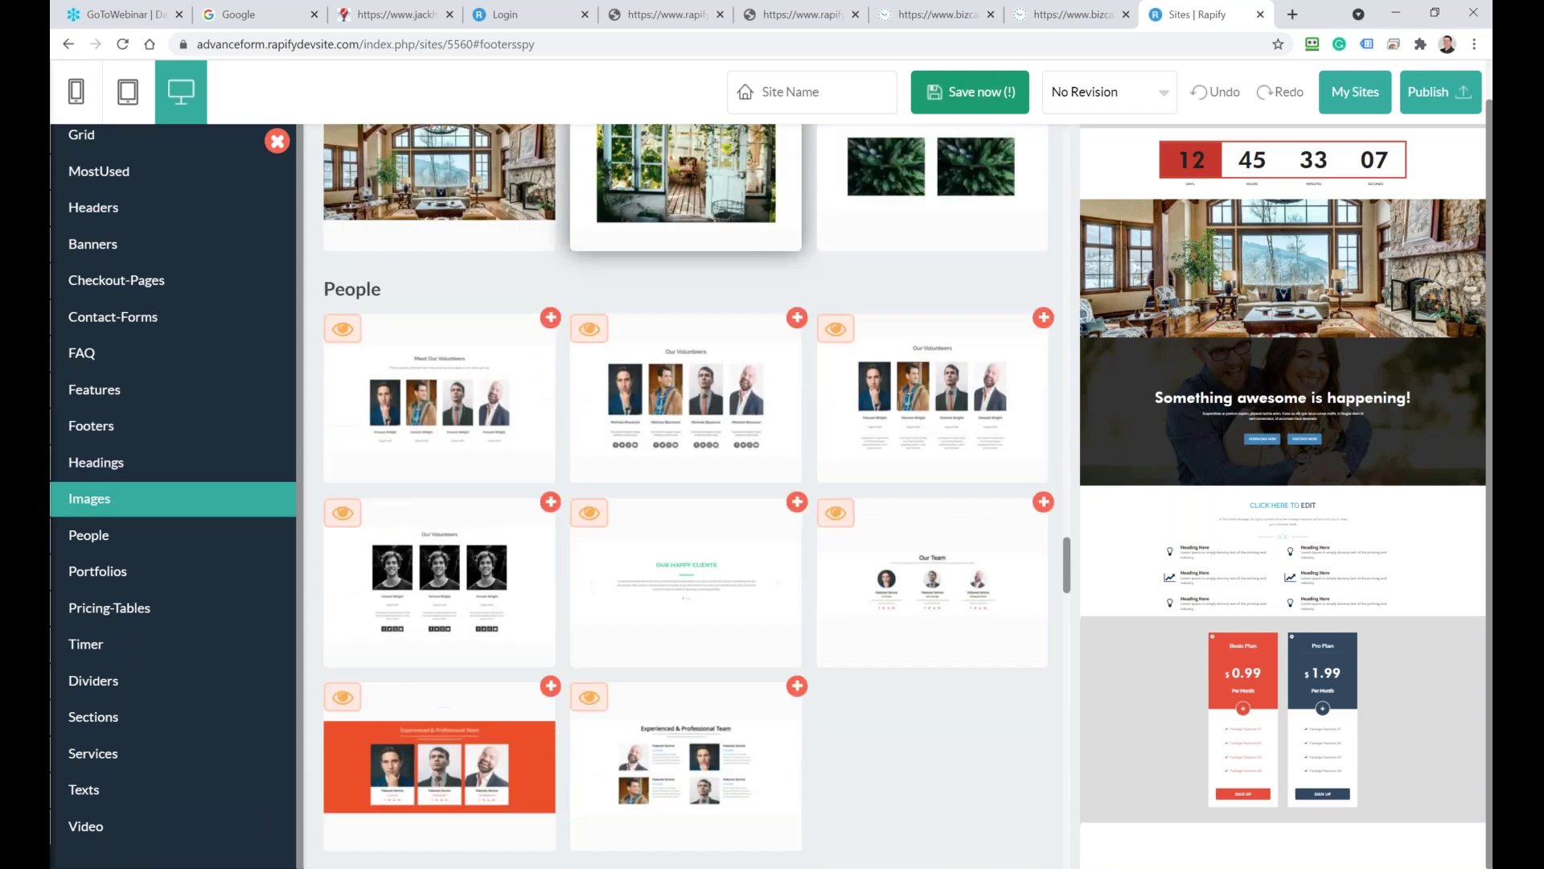
scroll(442, 523, down, 3)
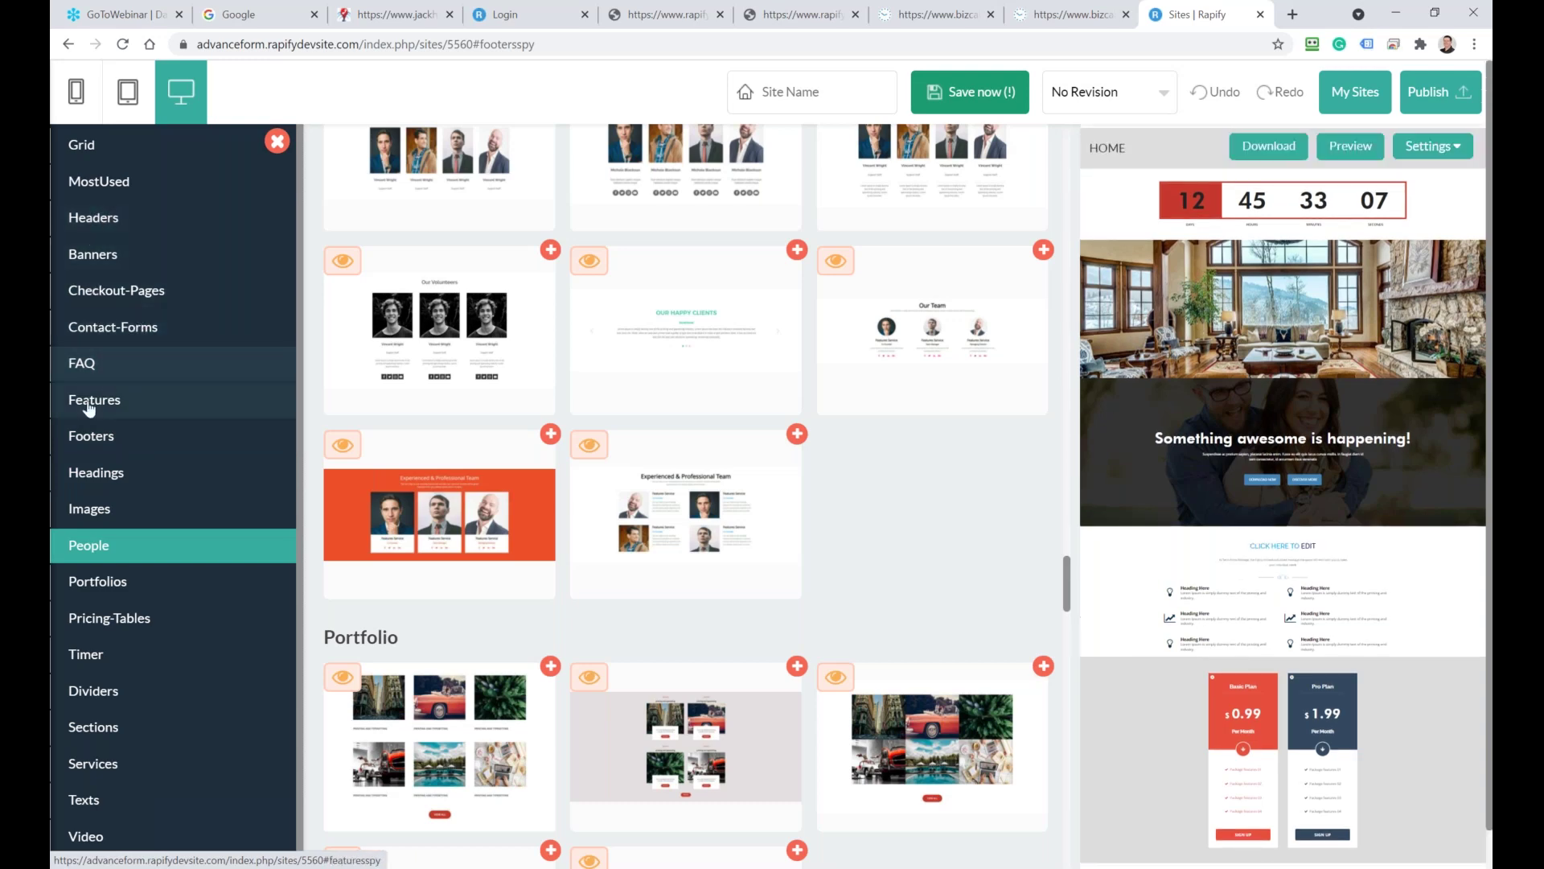
Add the "Ready To Get Started? Book A Meeting!" heading to the home page and close the section library
click(88, 477)
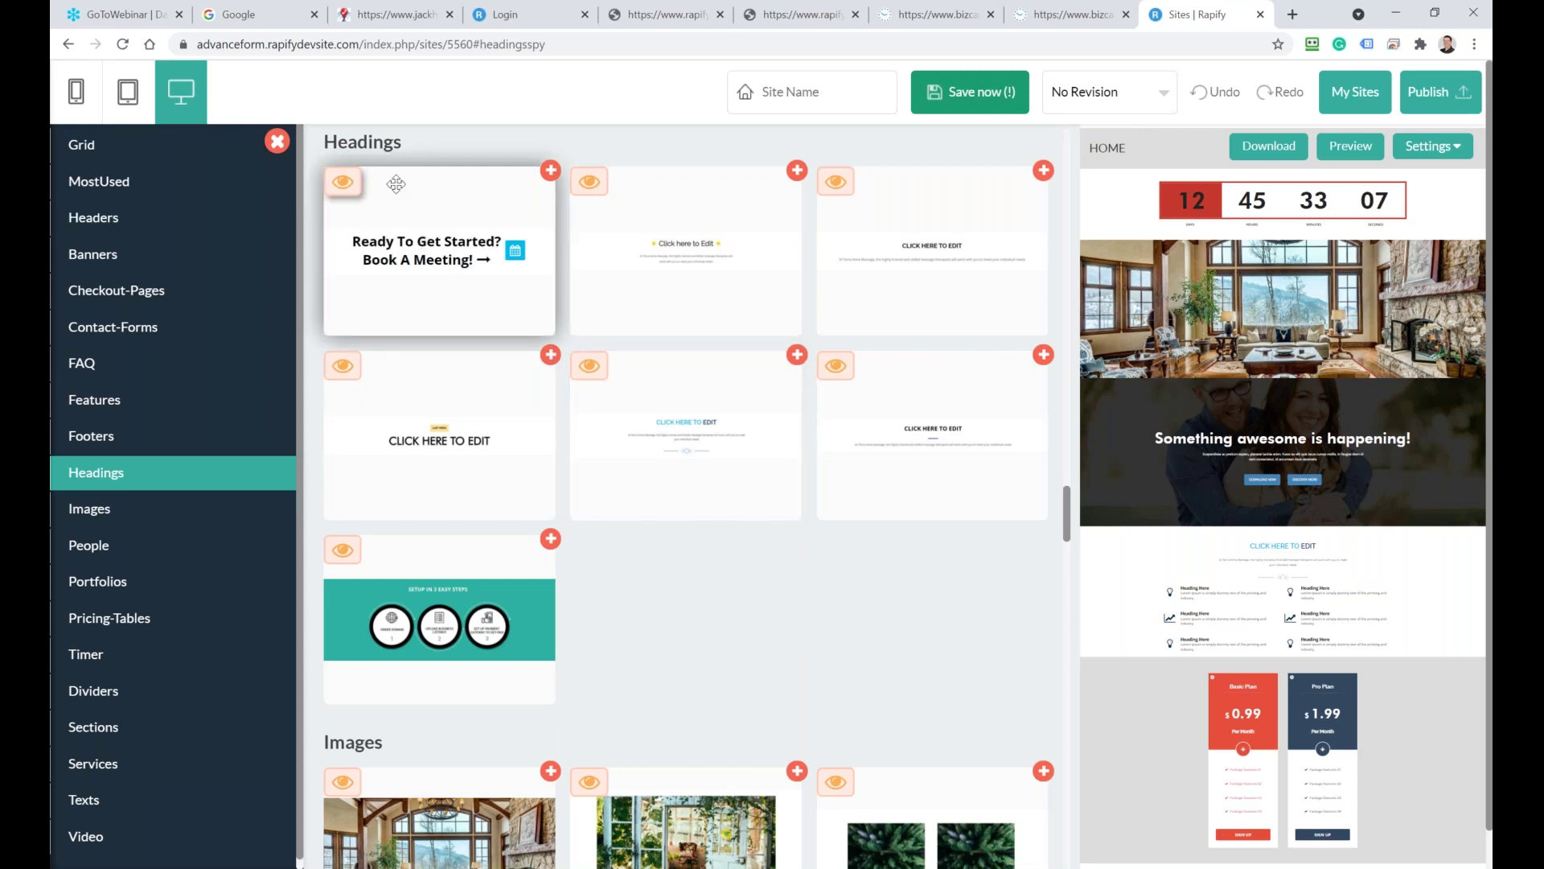
click(550, 172)
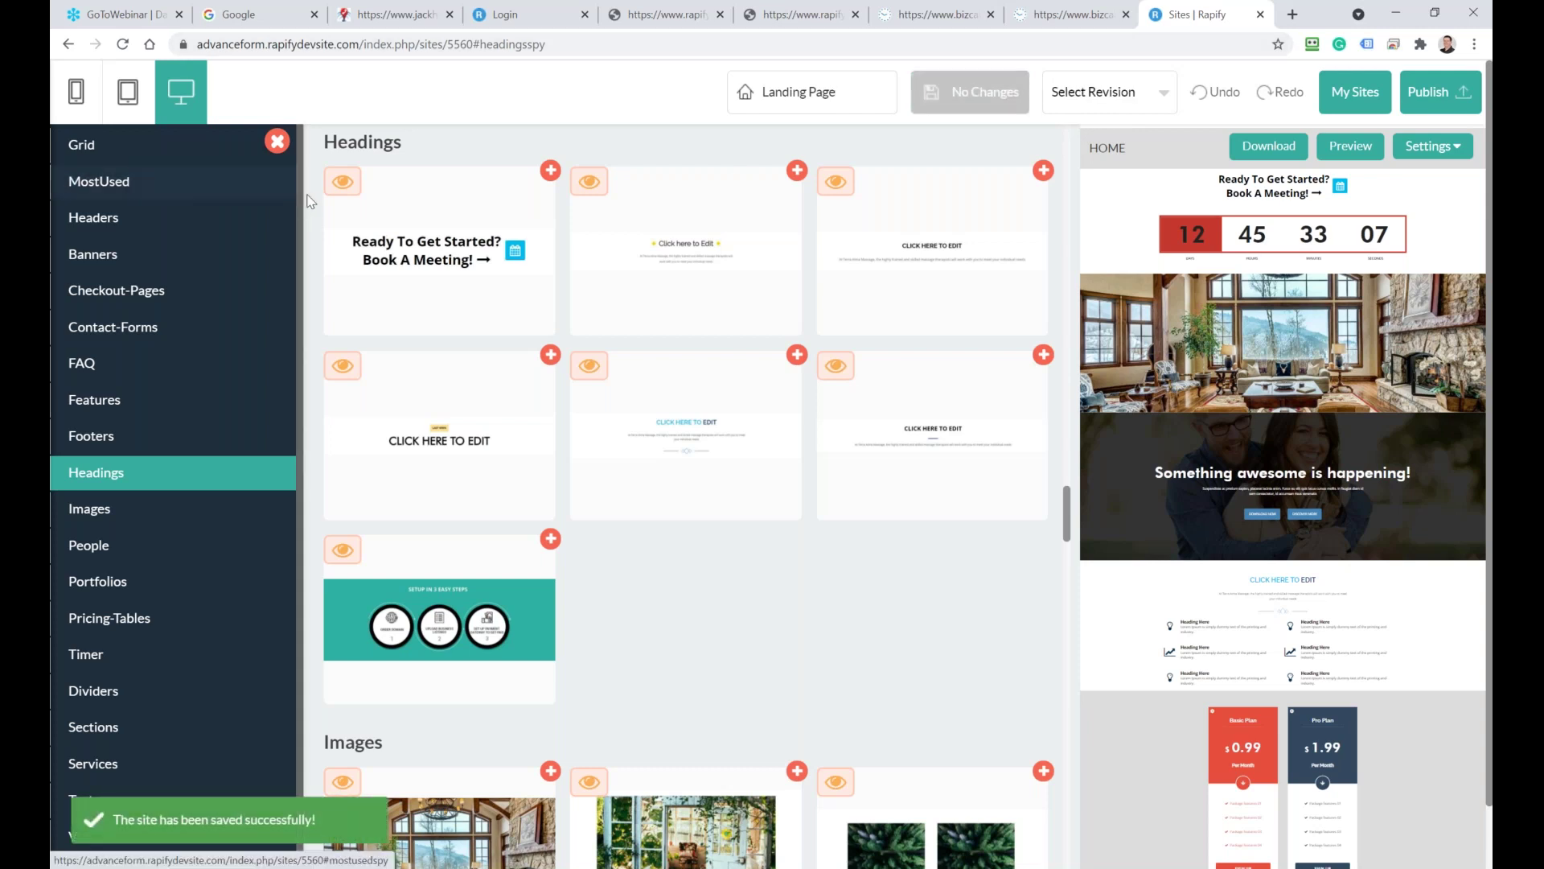
click(277, 142)
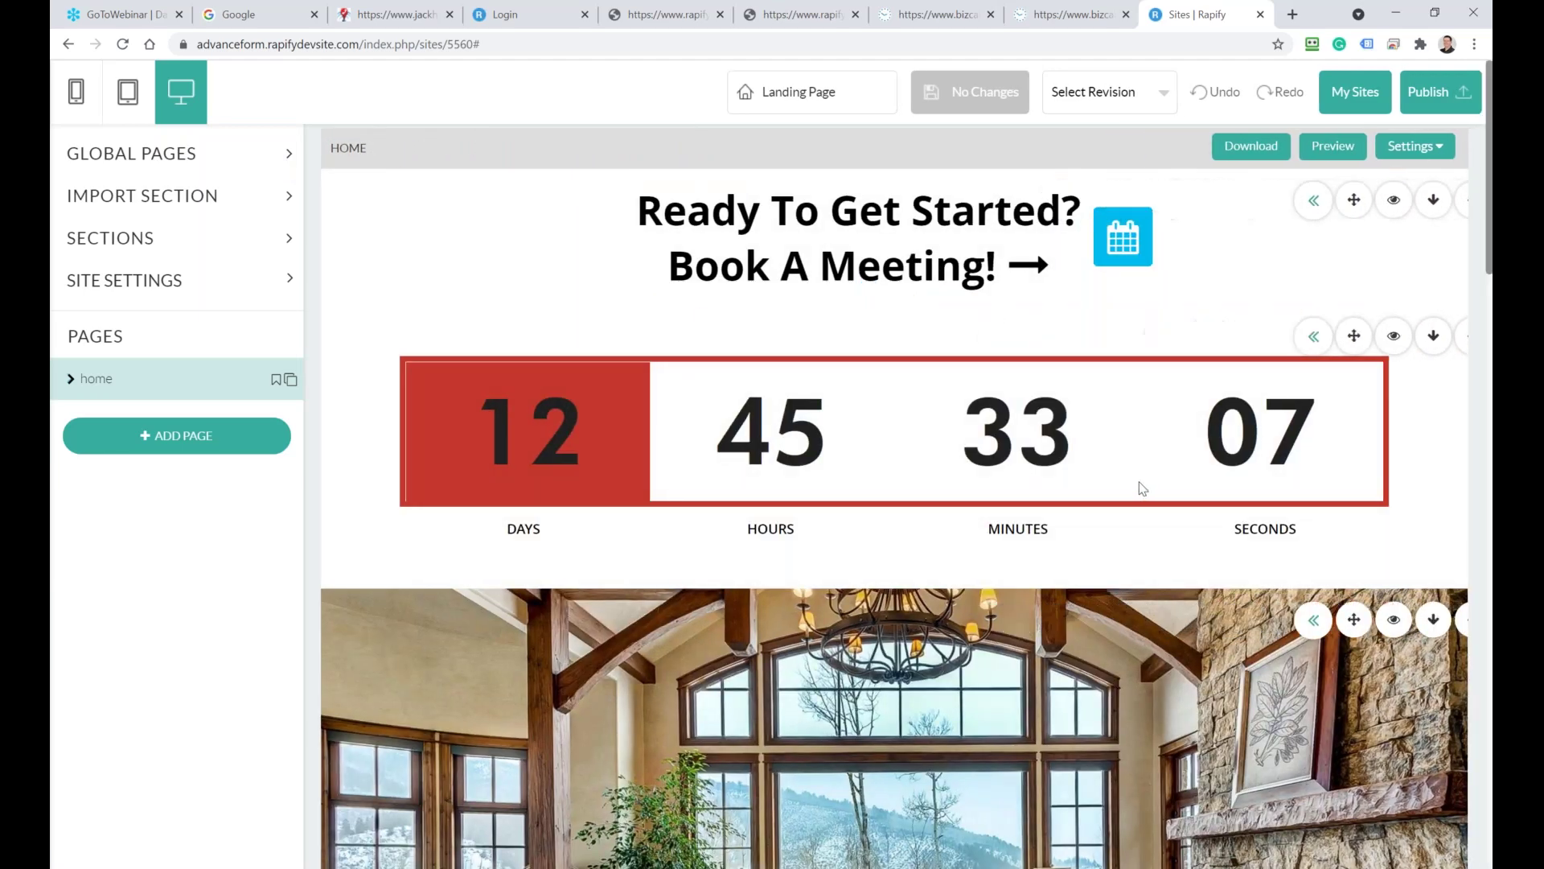
Move the living-room image section between the "CLICK HERE TO EDIT" heading and the six-item features block
scroll(1126, 465, down, 5)
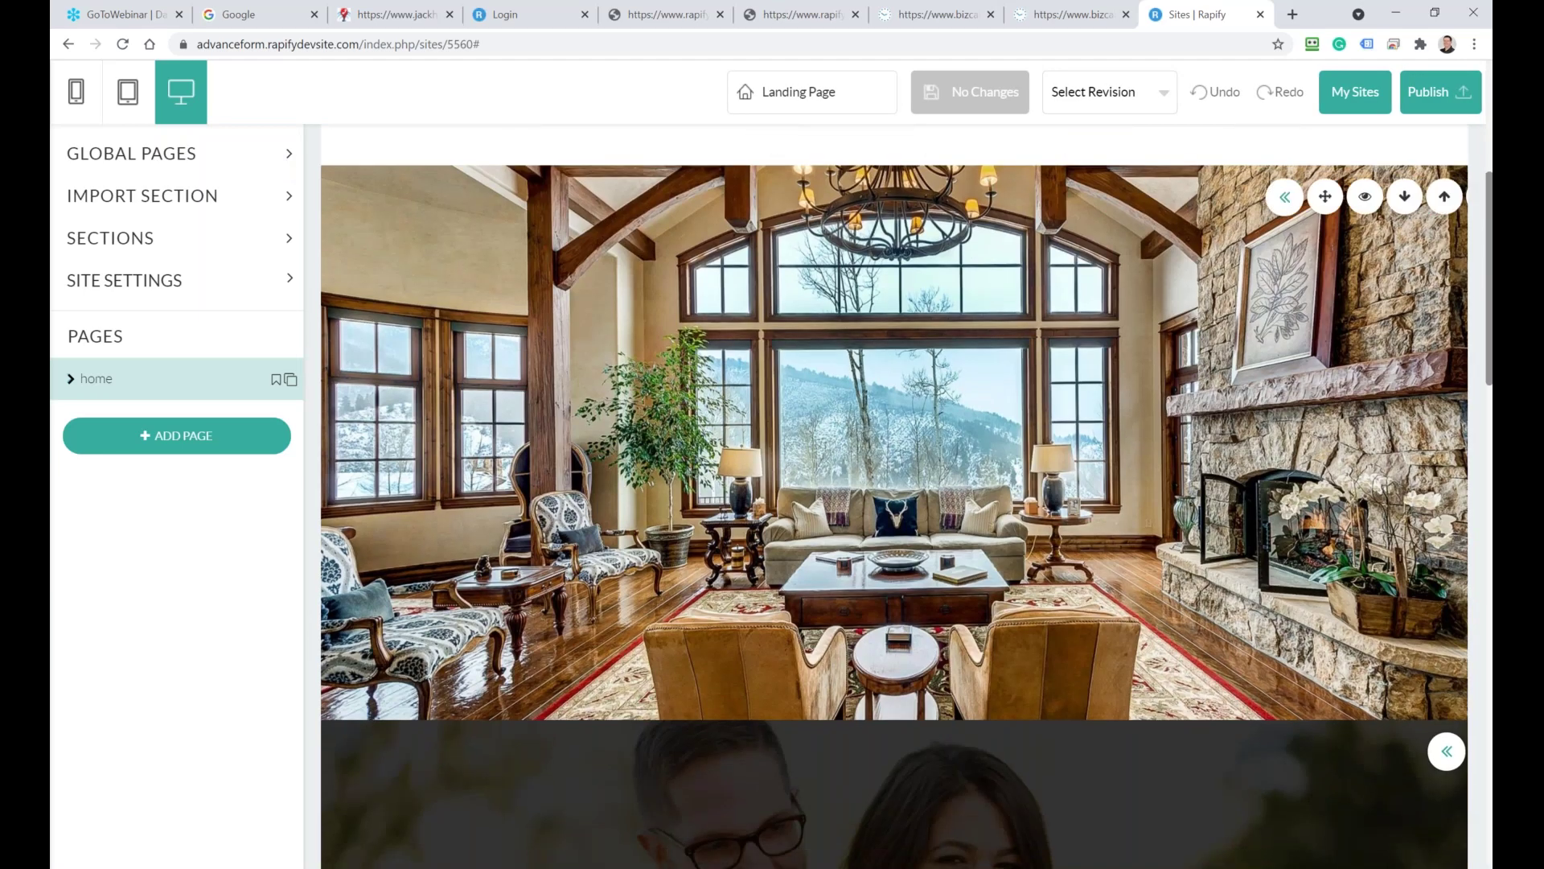
mouse_move(1043, 197)
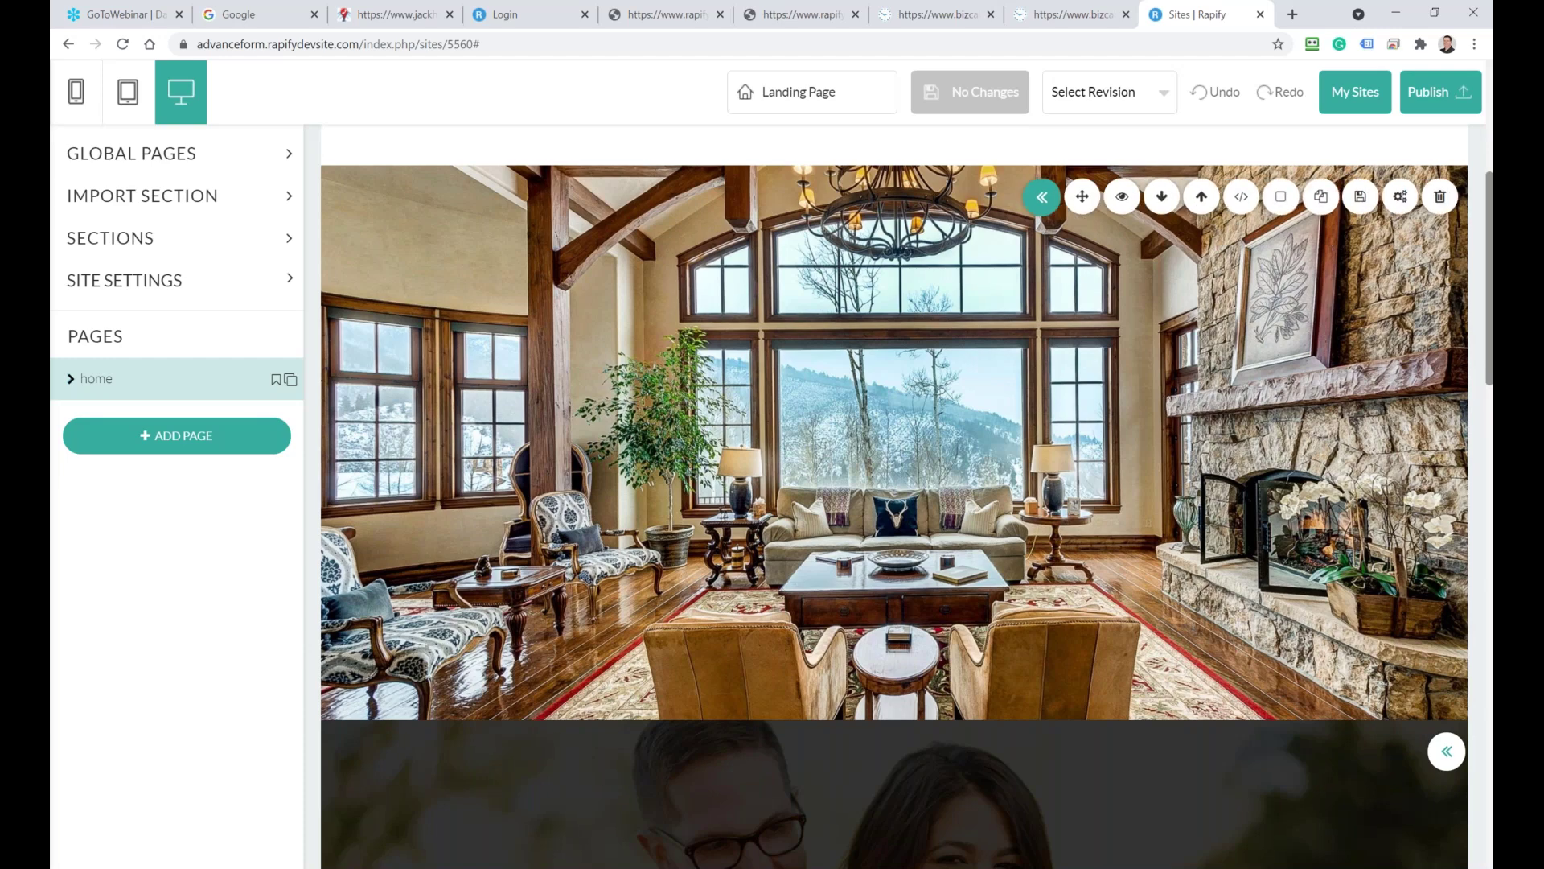
mouse_move(1089, 207)
mouse_down()
mouse_move(1102, 331)
mouse_move(1081, 165)
mouse_move(1082, 209)
mouse_up()
scroll(1285, 521, up, 4)
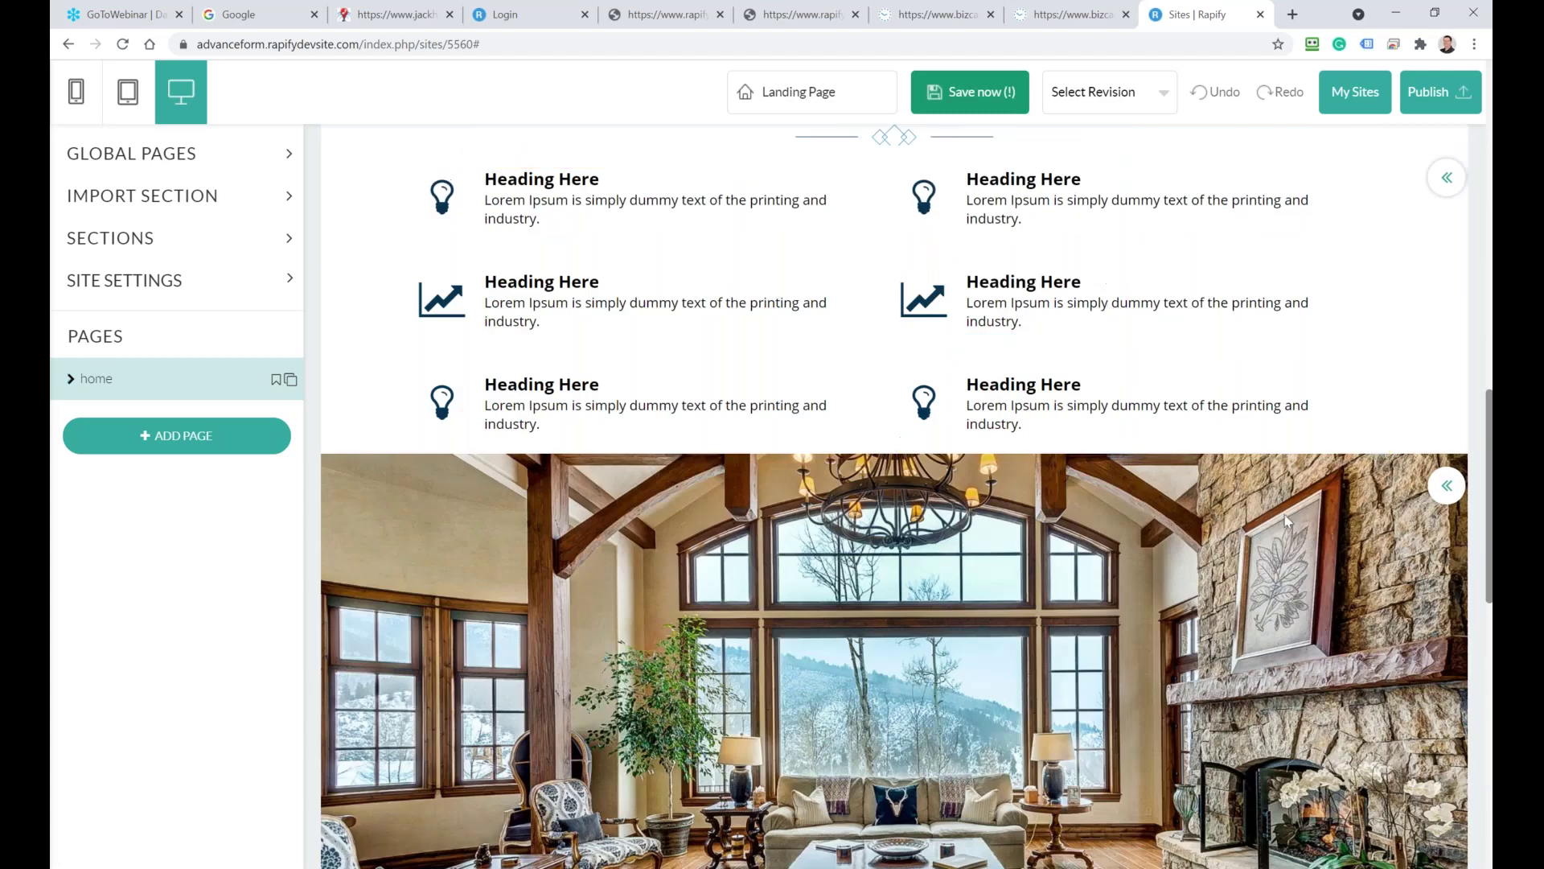
click(1448, 487)
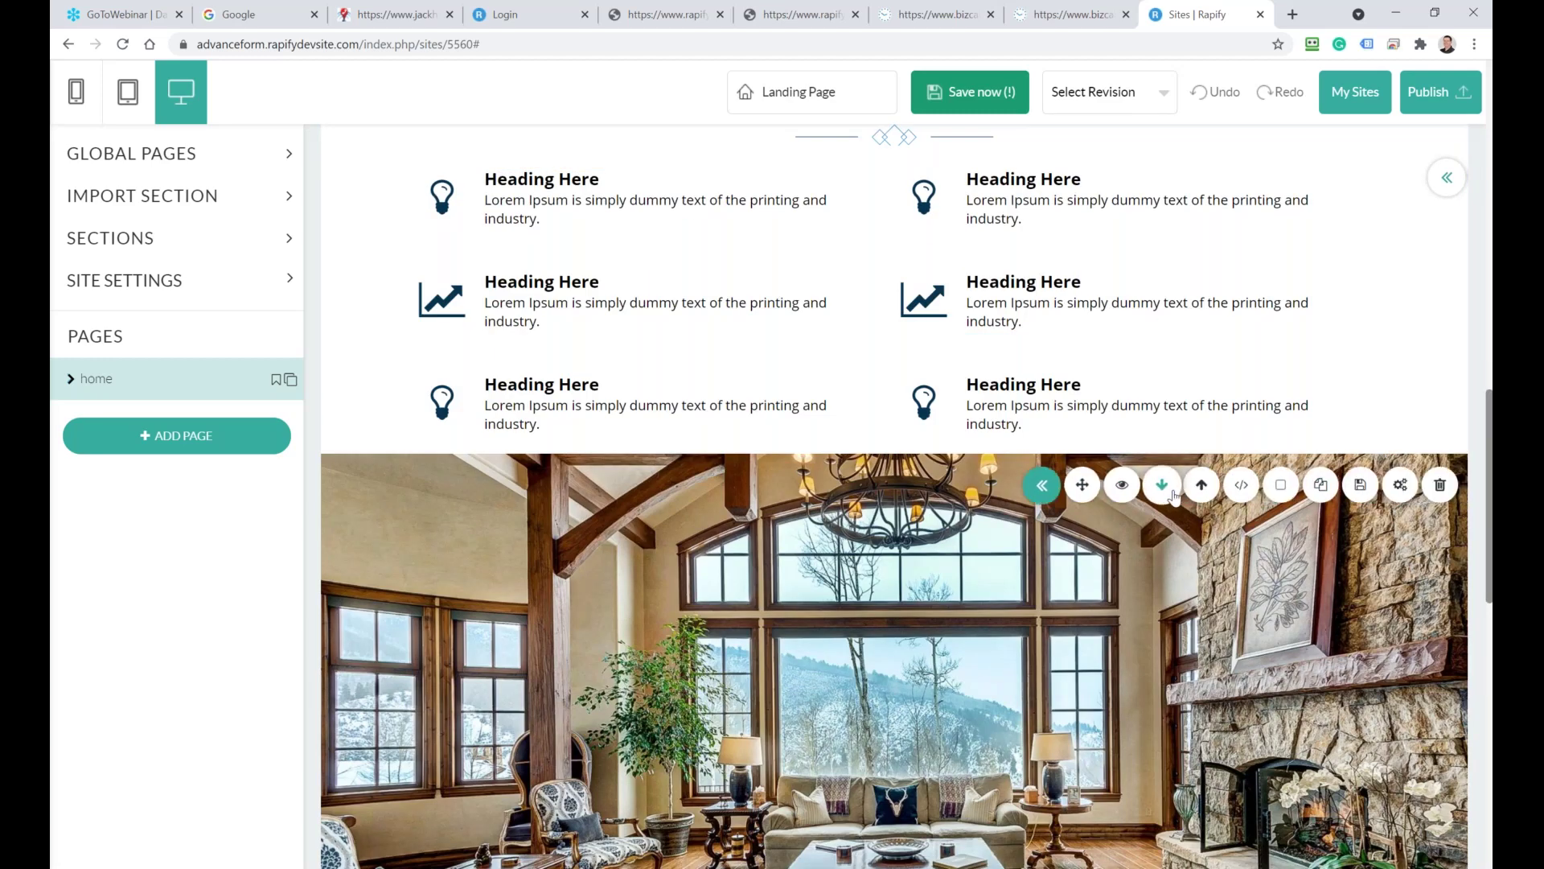
click(1200, 485)
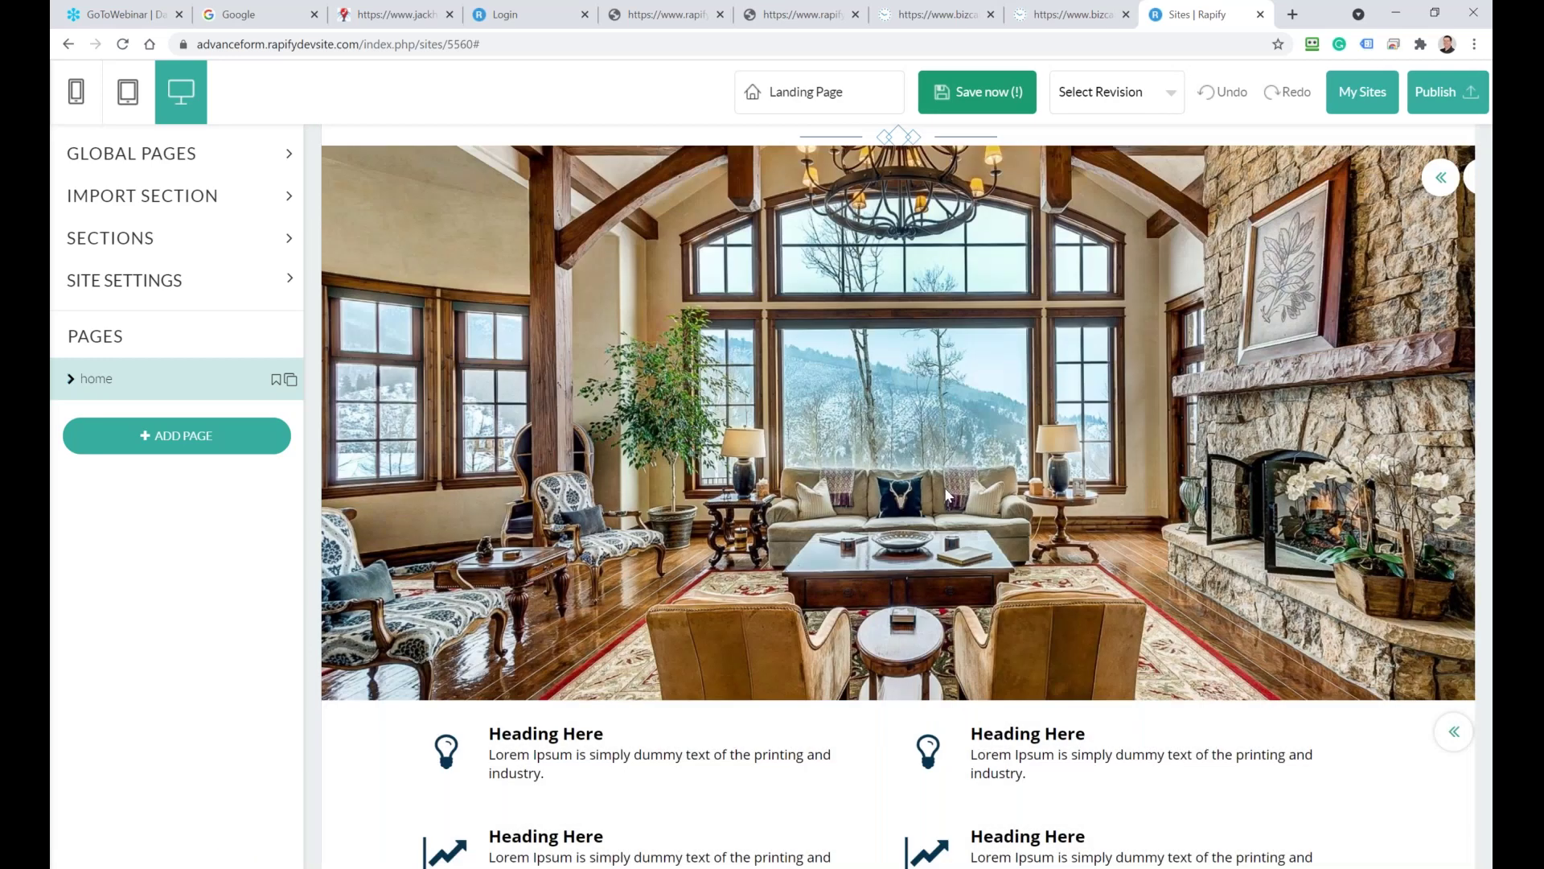
Move the countdown timer section from above the banner to below the pricing table
scroll(672, 430, up, 4)
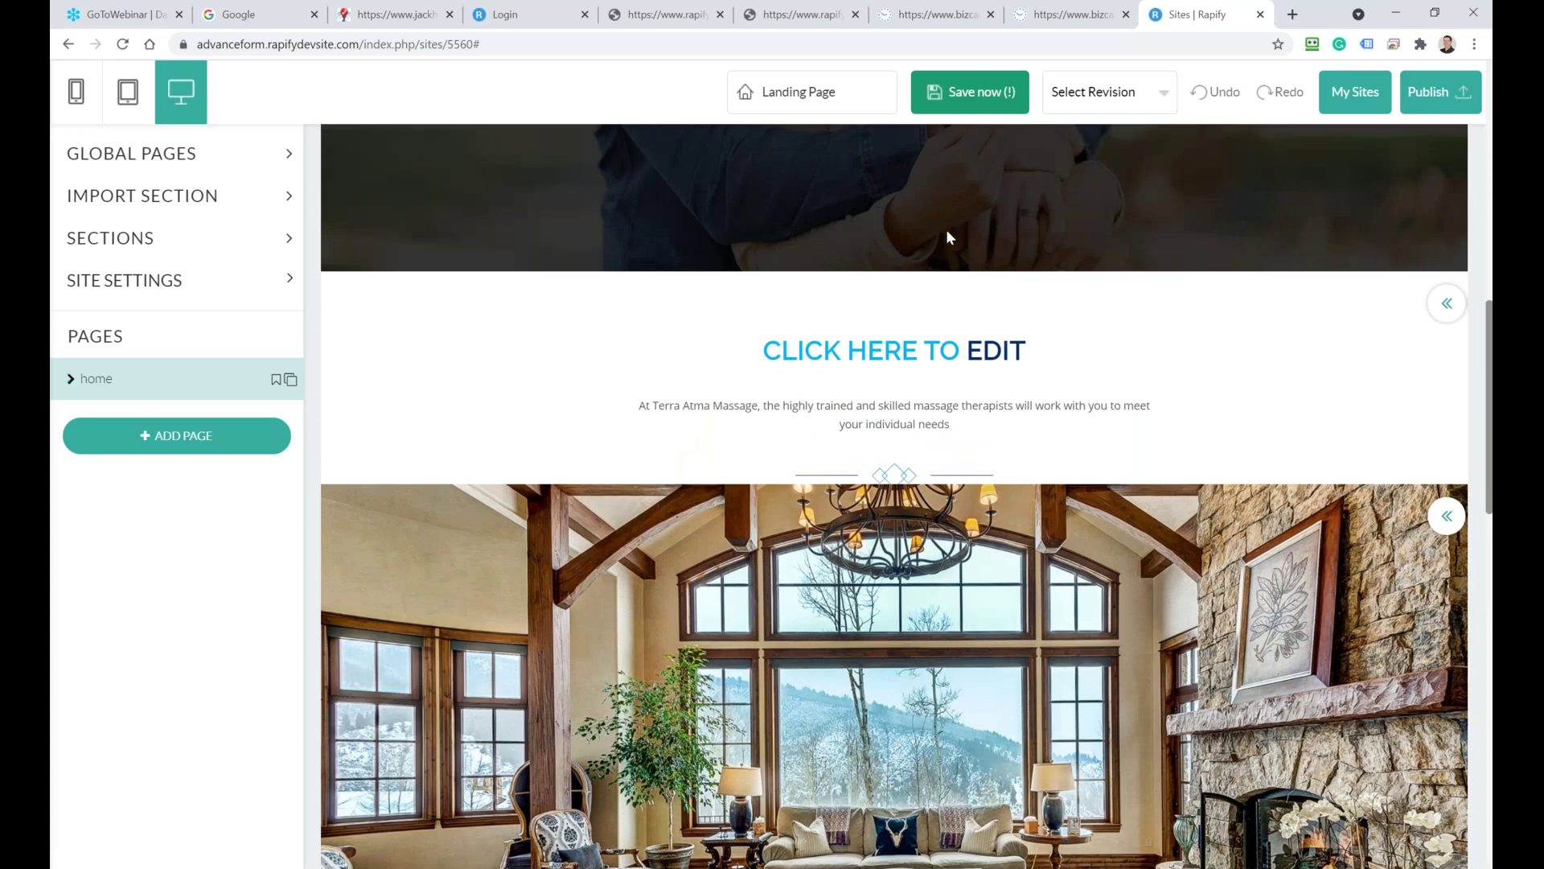
scroll(944, 246, up, 3)
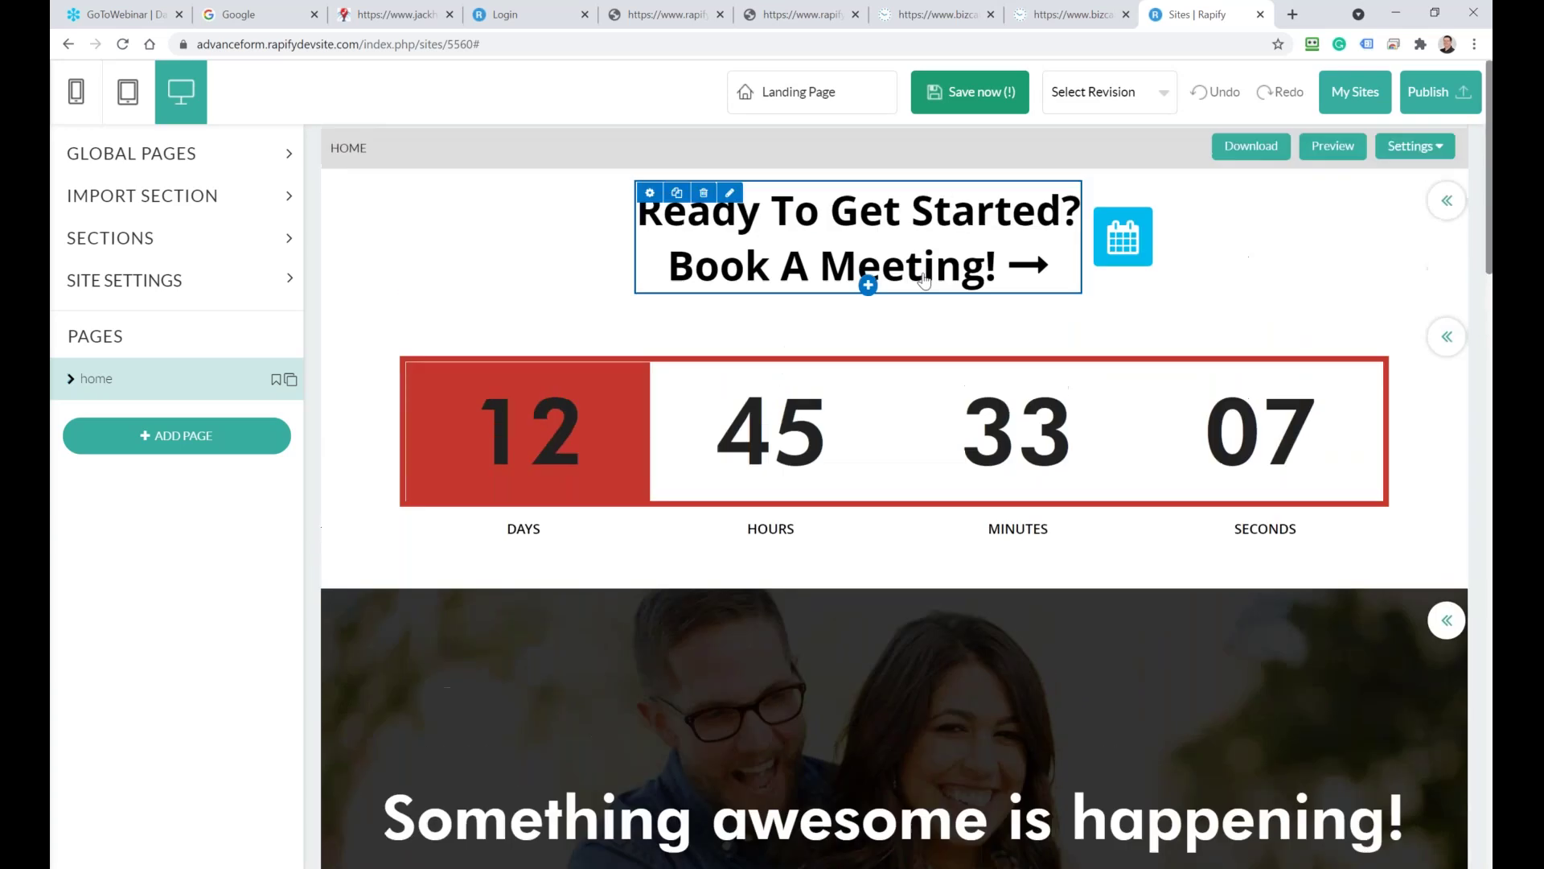
click(1447, 336)
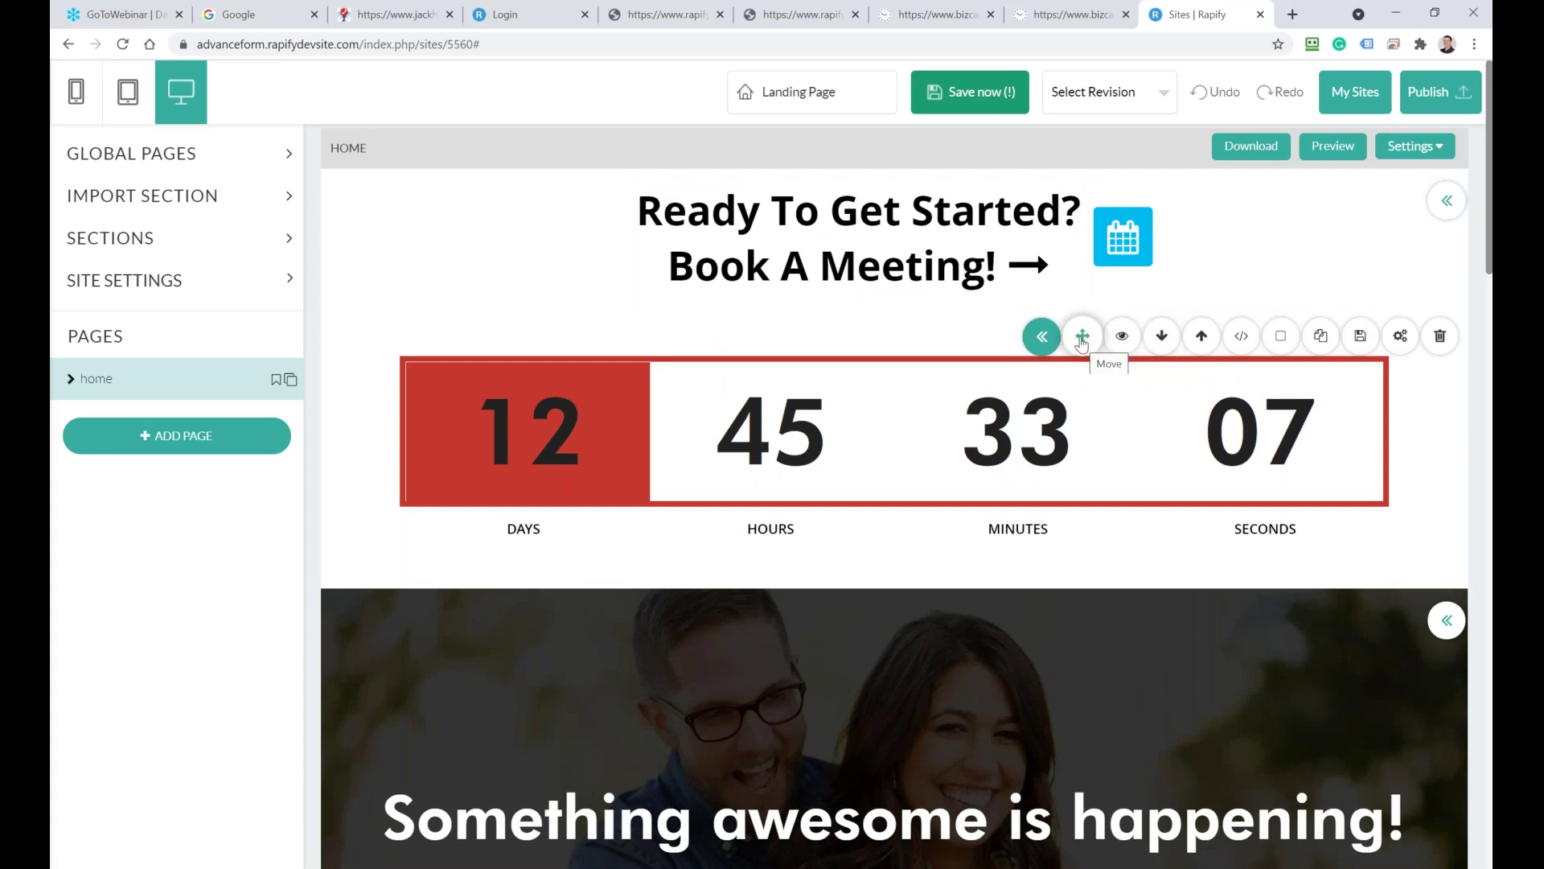
drag(1081, 356, 1082, 571)
scroll(1089, 489, up, 12)
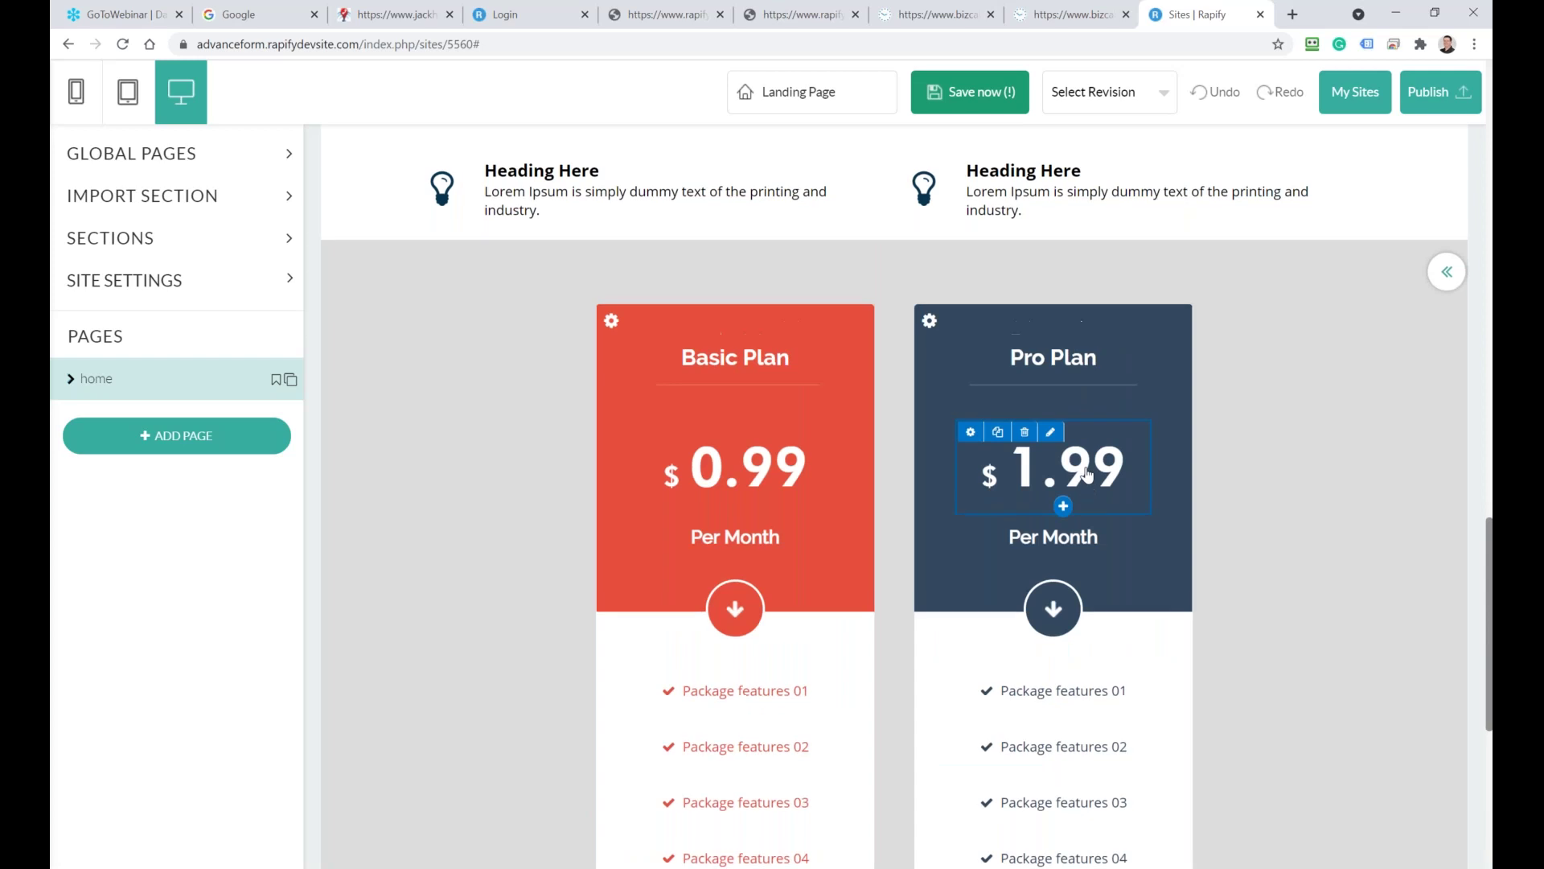
Move the "Ready To Get Started? Book A Meeting!" heading section to the end of the page, below the countdown timer
scroll(984, 249, up, 10)
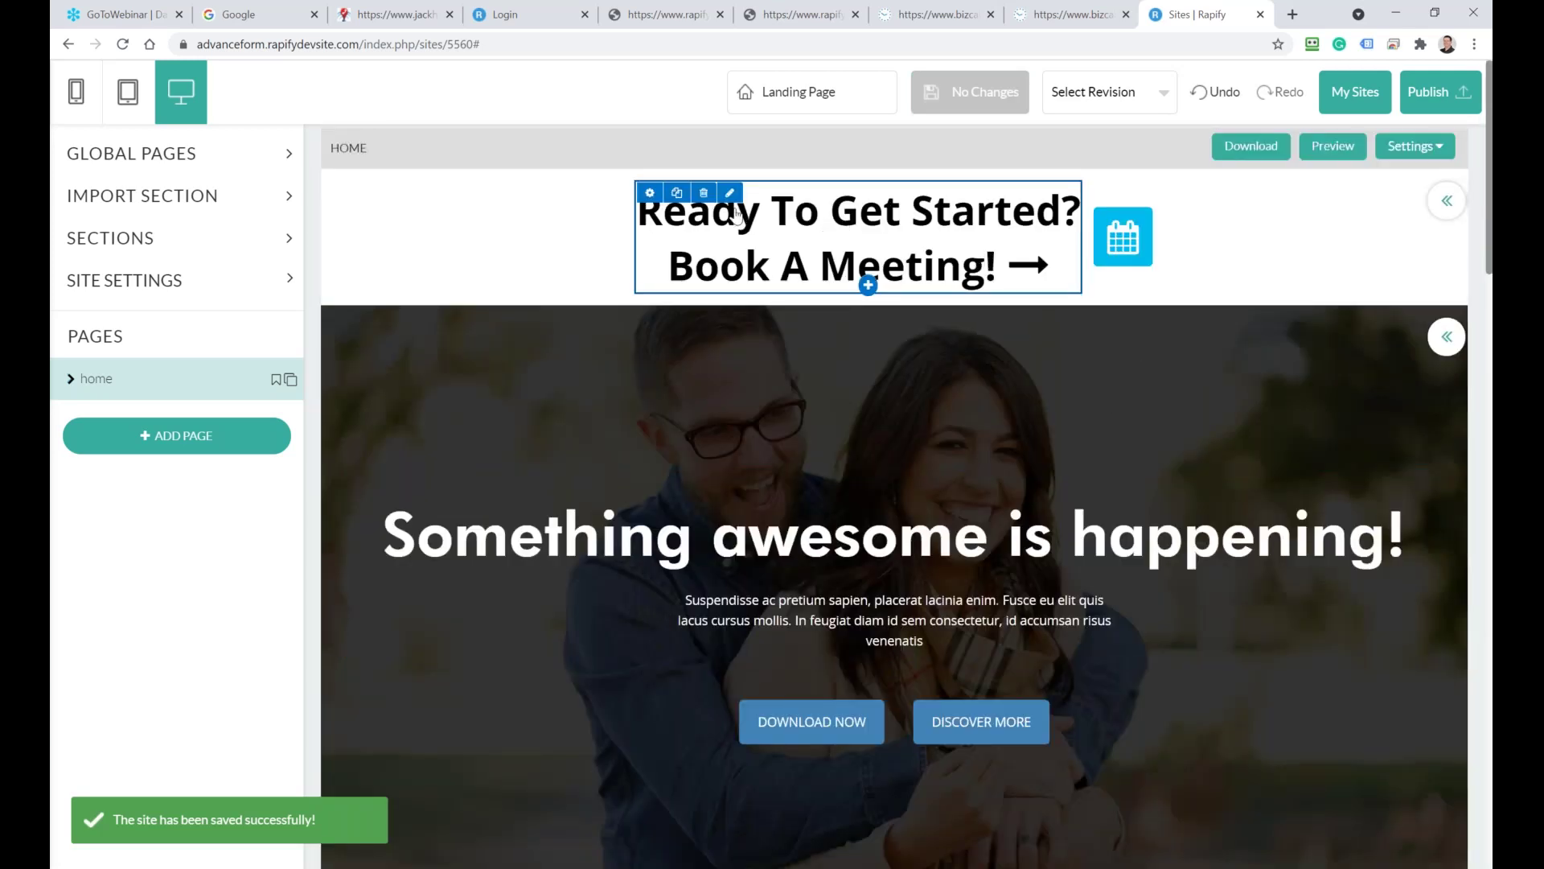
click(1447, 200)
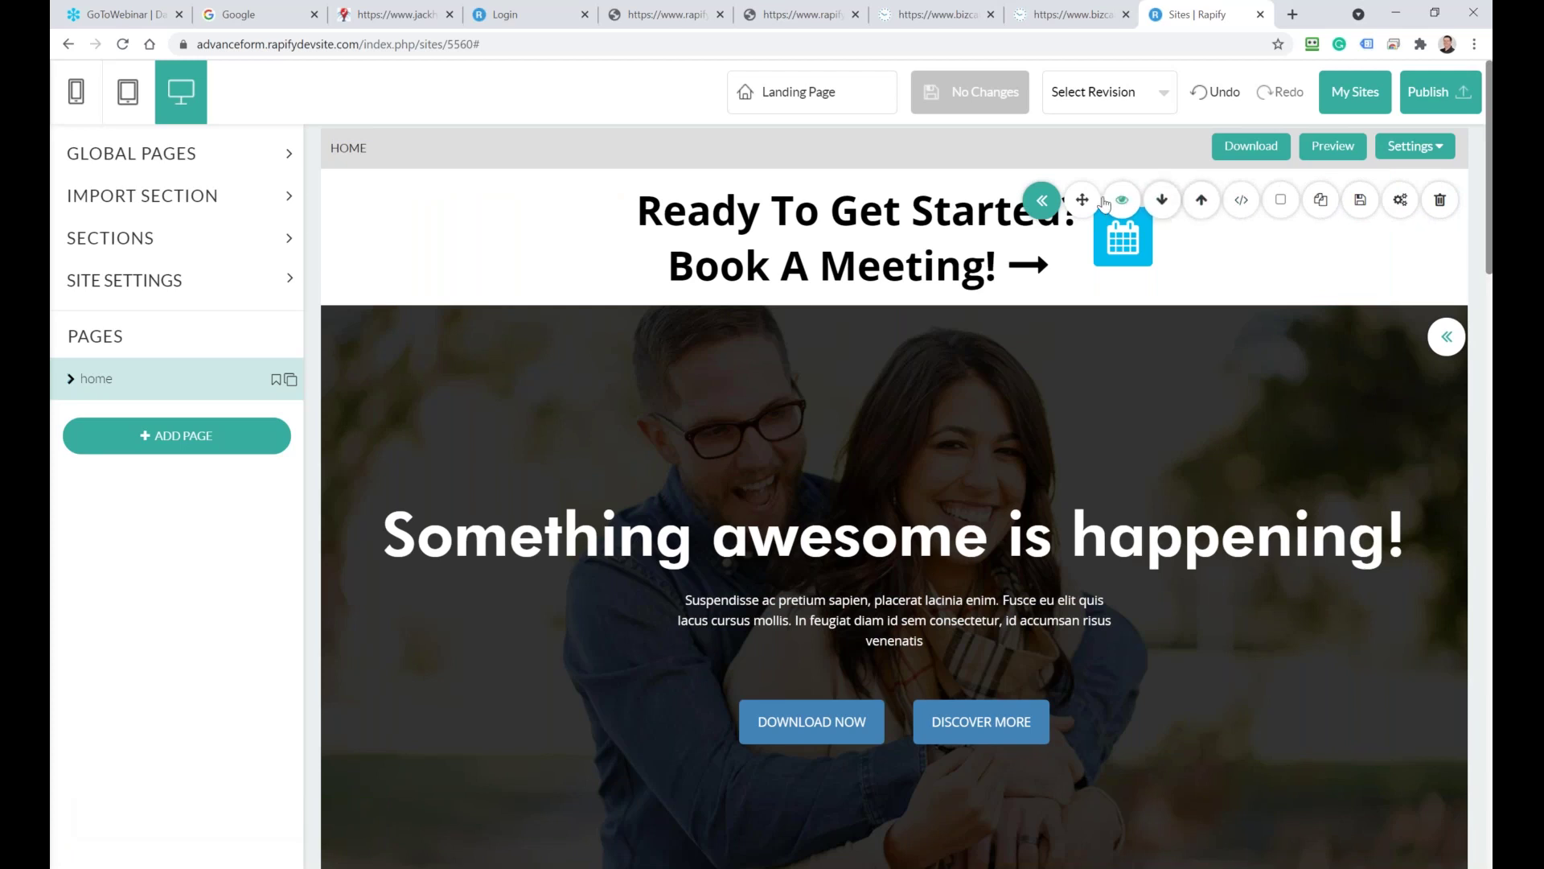
drag(1084, 201, 935, 713)
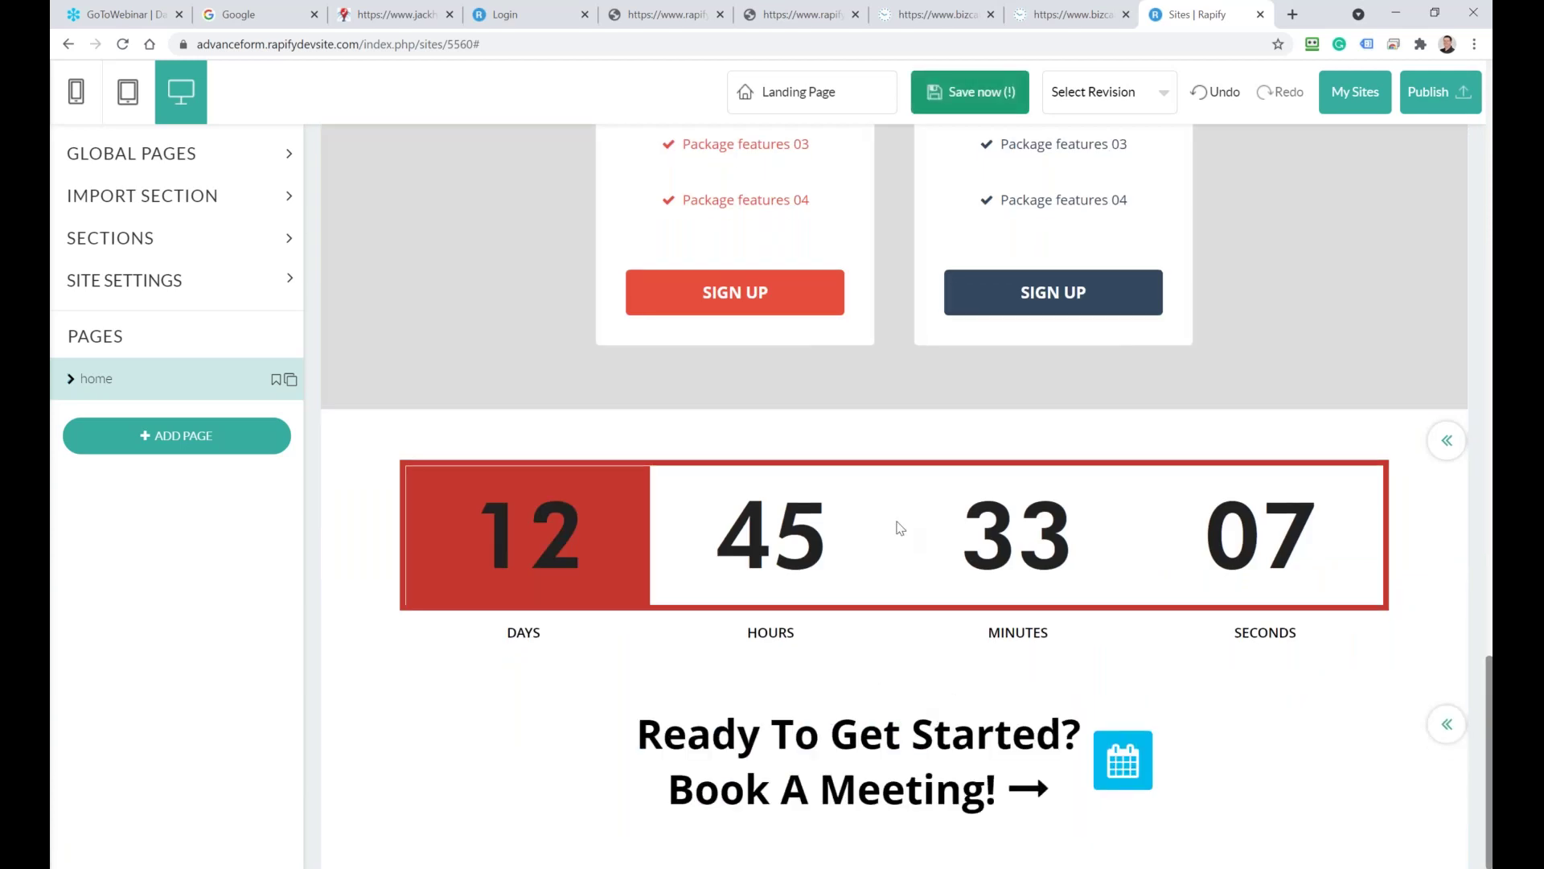
Look through the rearranged home page from the pricing table up to the banner and down to the features block
scroll(900, 527, up, 5)
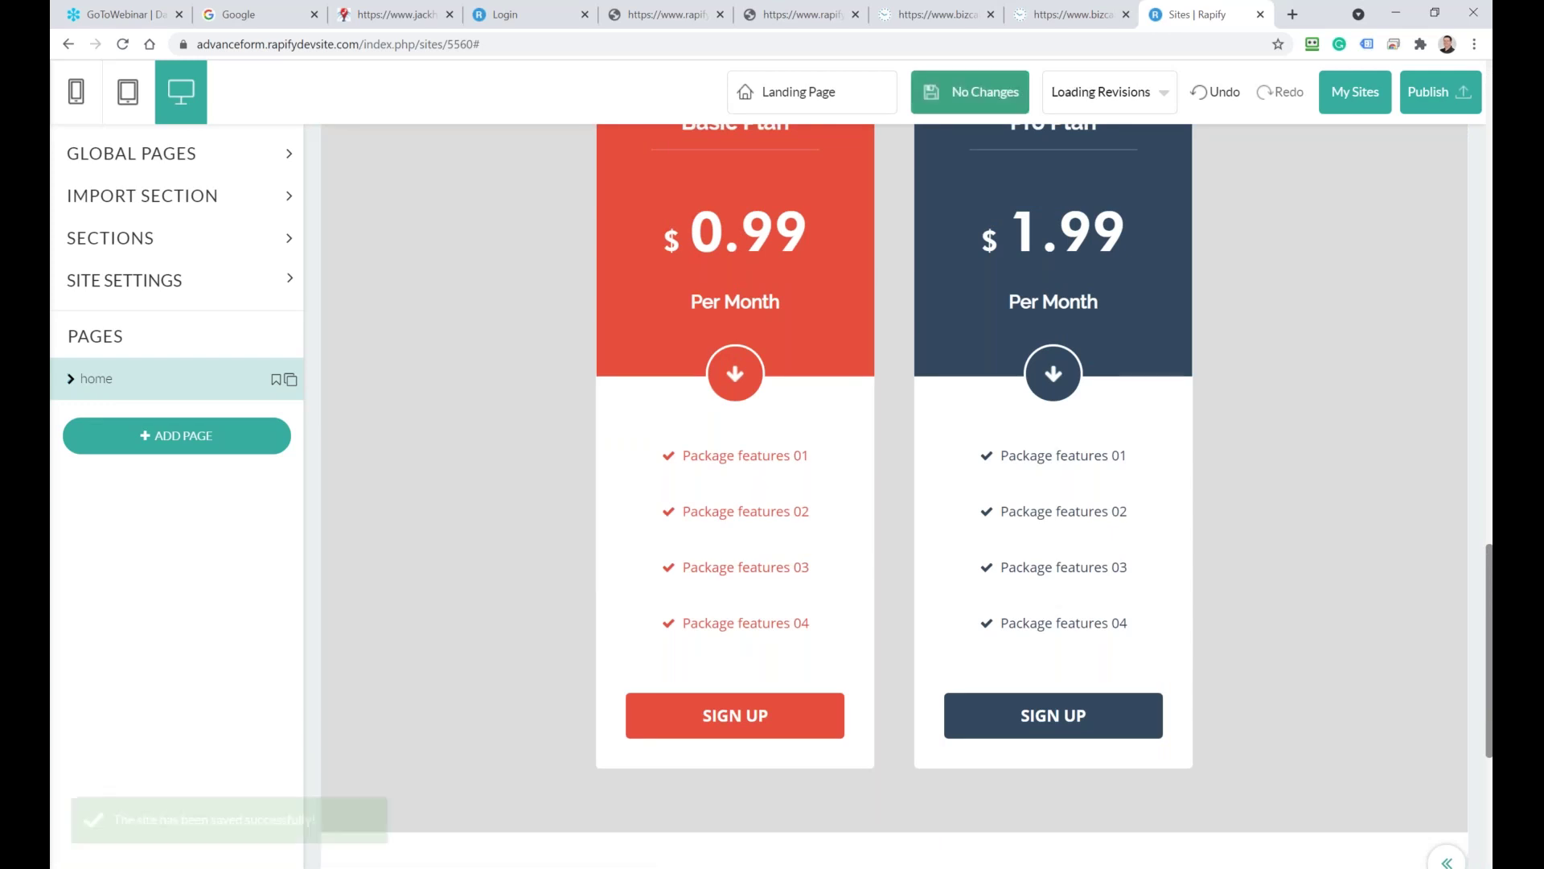
scroll(764, 322, up, 12)
scroll(764, 322, up, 8)
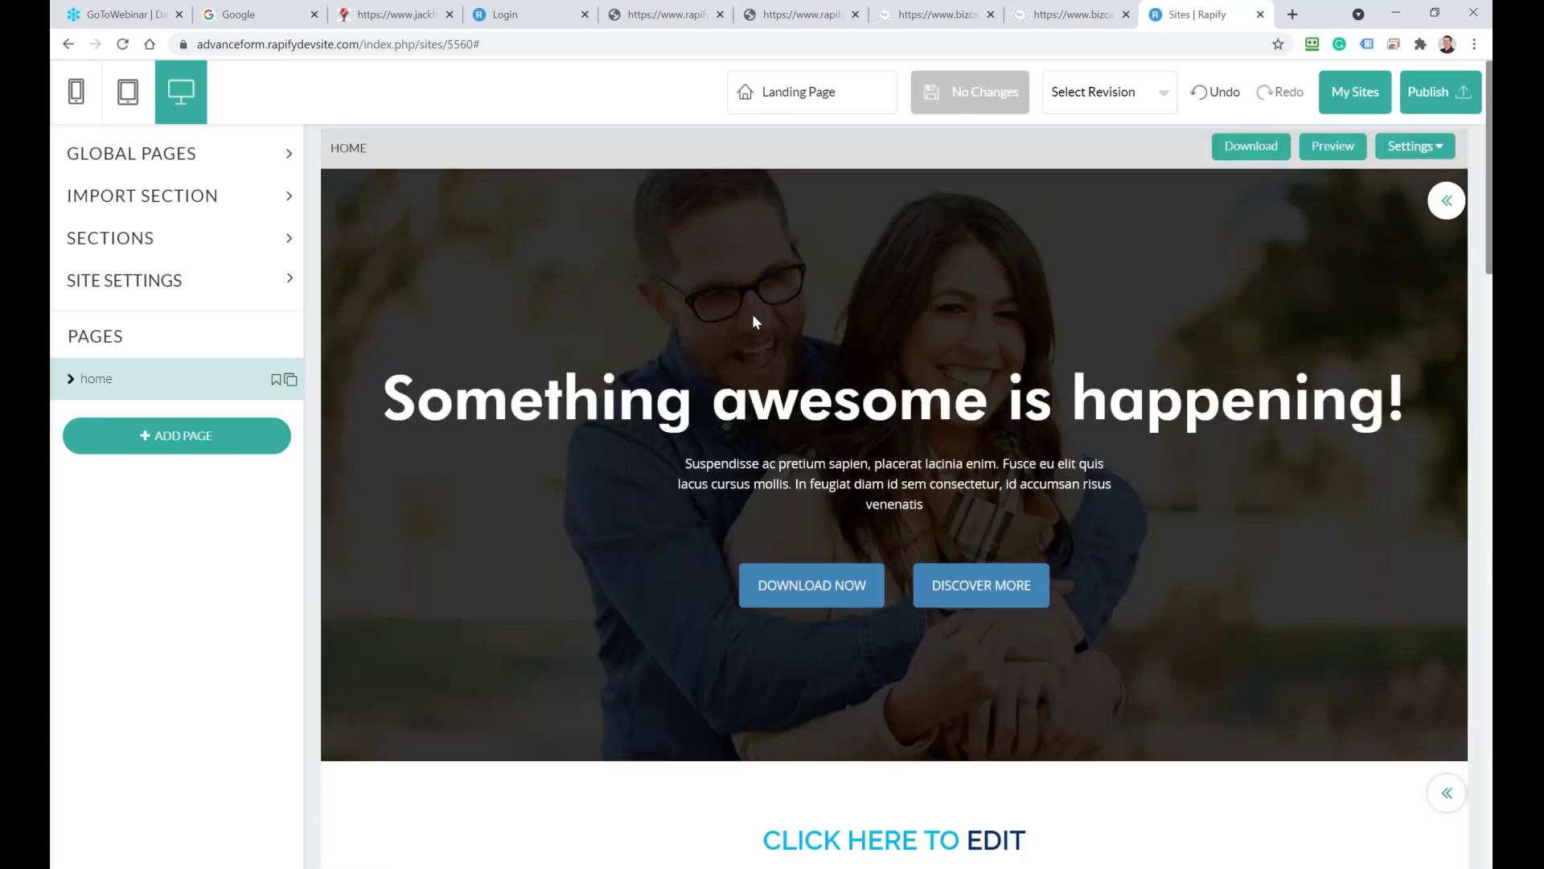
scroll(567, 475, down, 7)
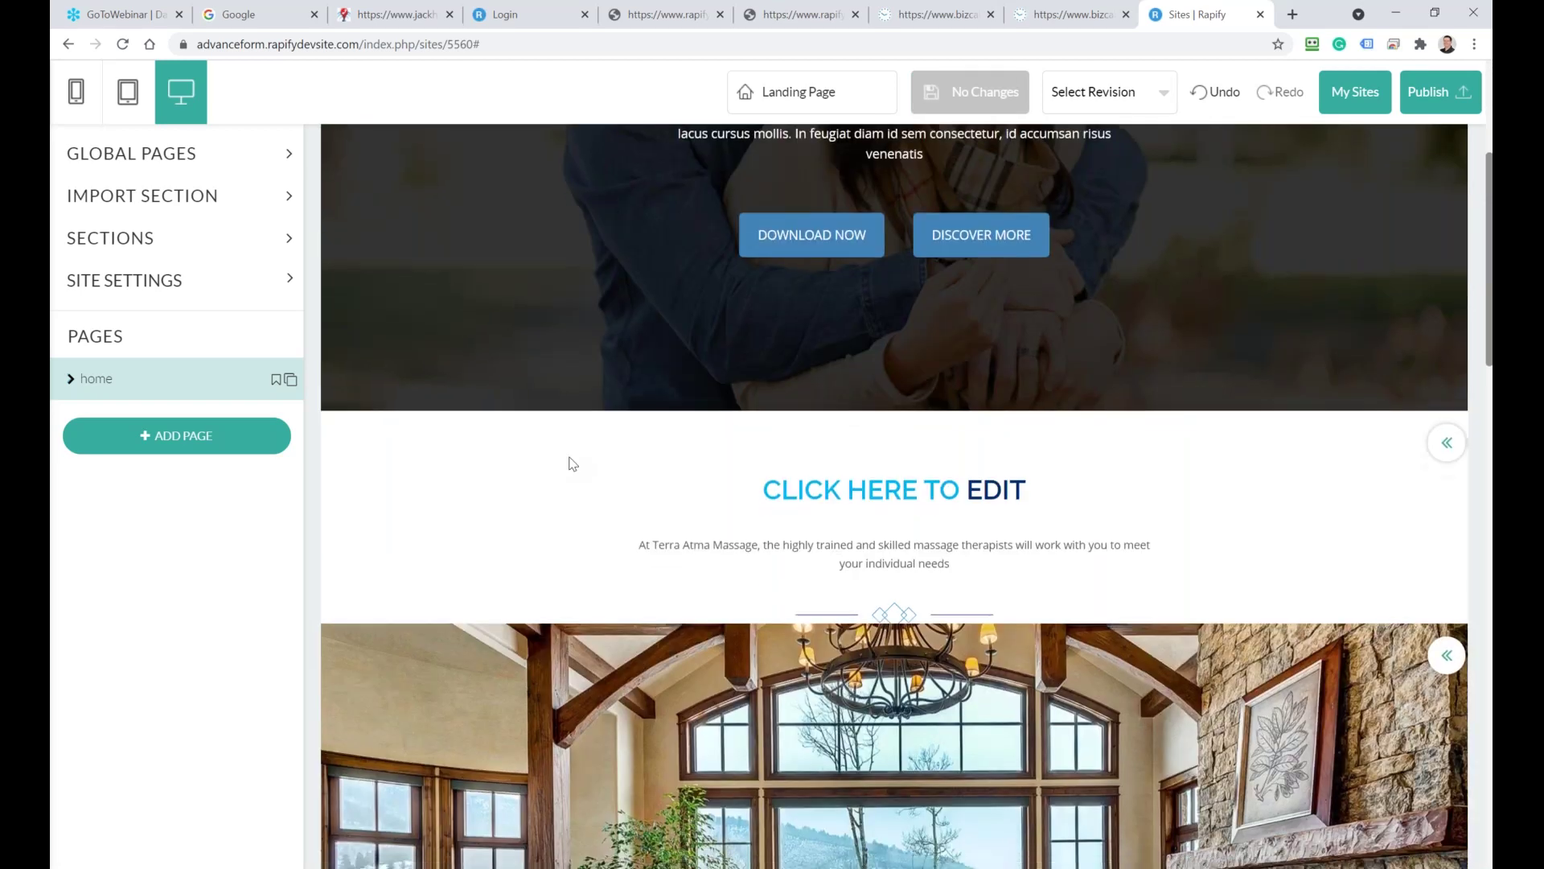
scroll(569, 450, down, 7)
scroll(595, 362, up, 3)
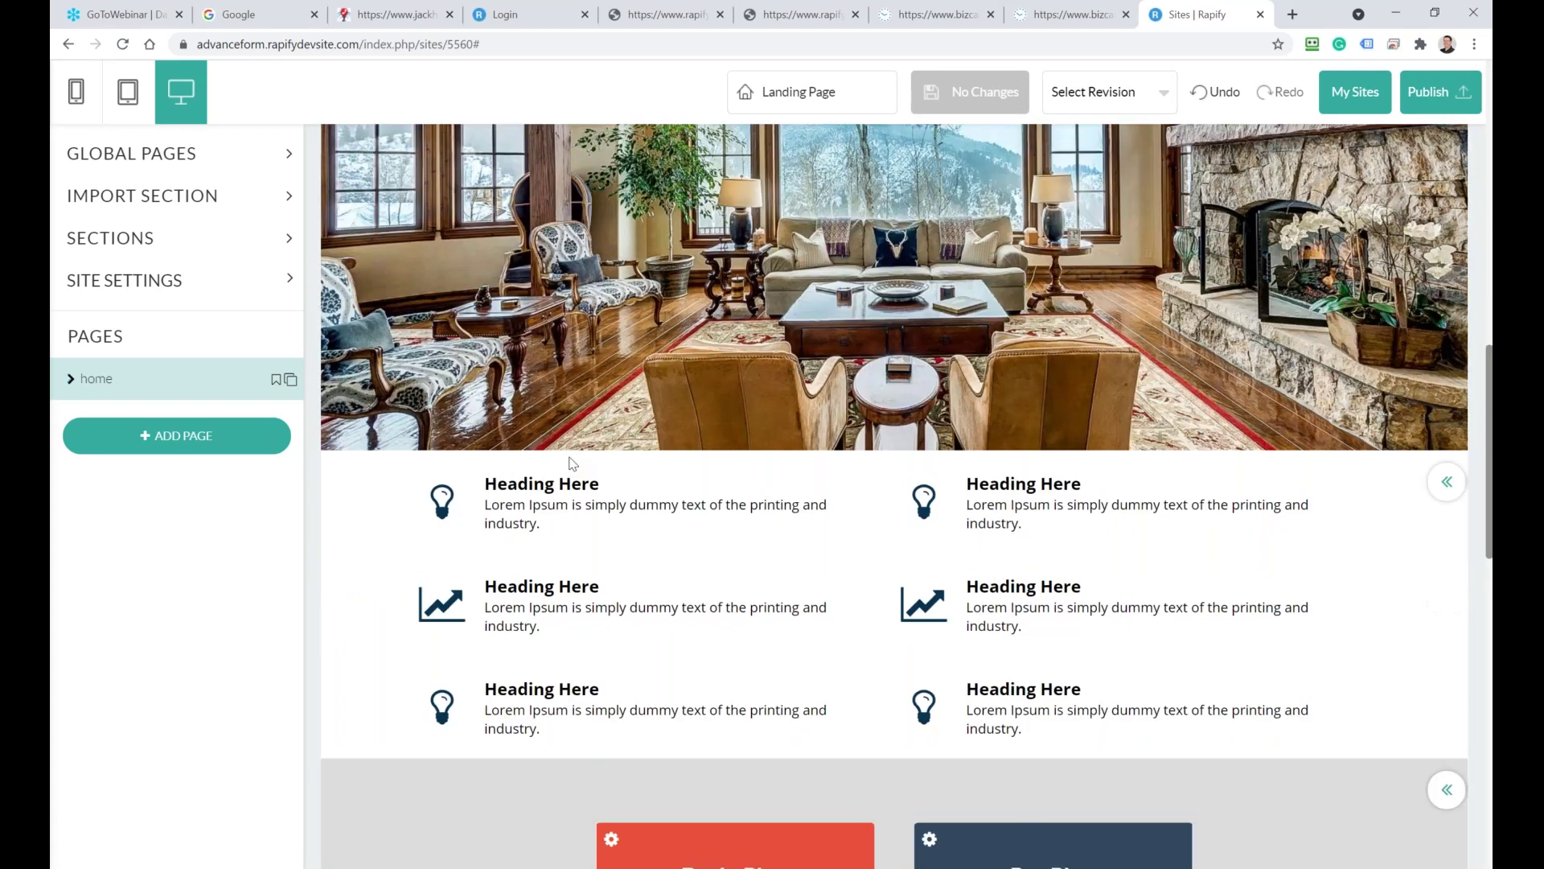
scroll(621, 292, up, 3)
View the living-room image section's detail settings and the "CLICK HERE TO EDIT" heading's content editor, closing both without editing
click(410, 358)
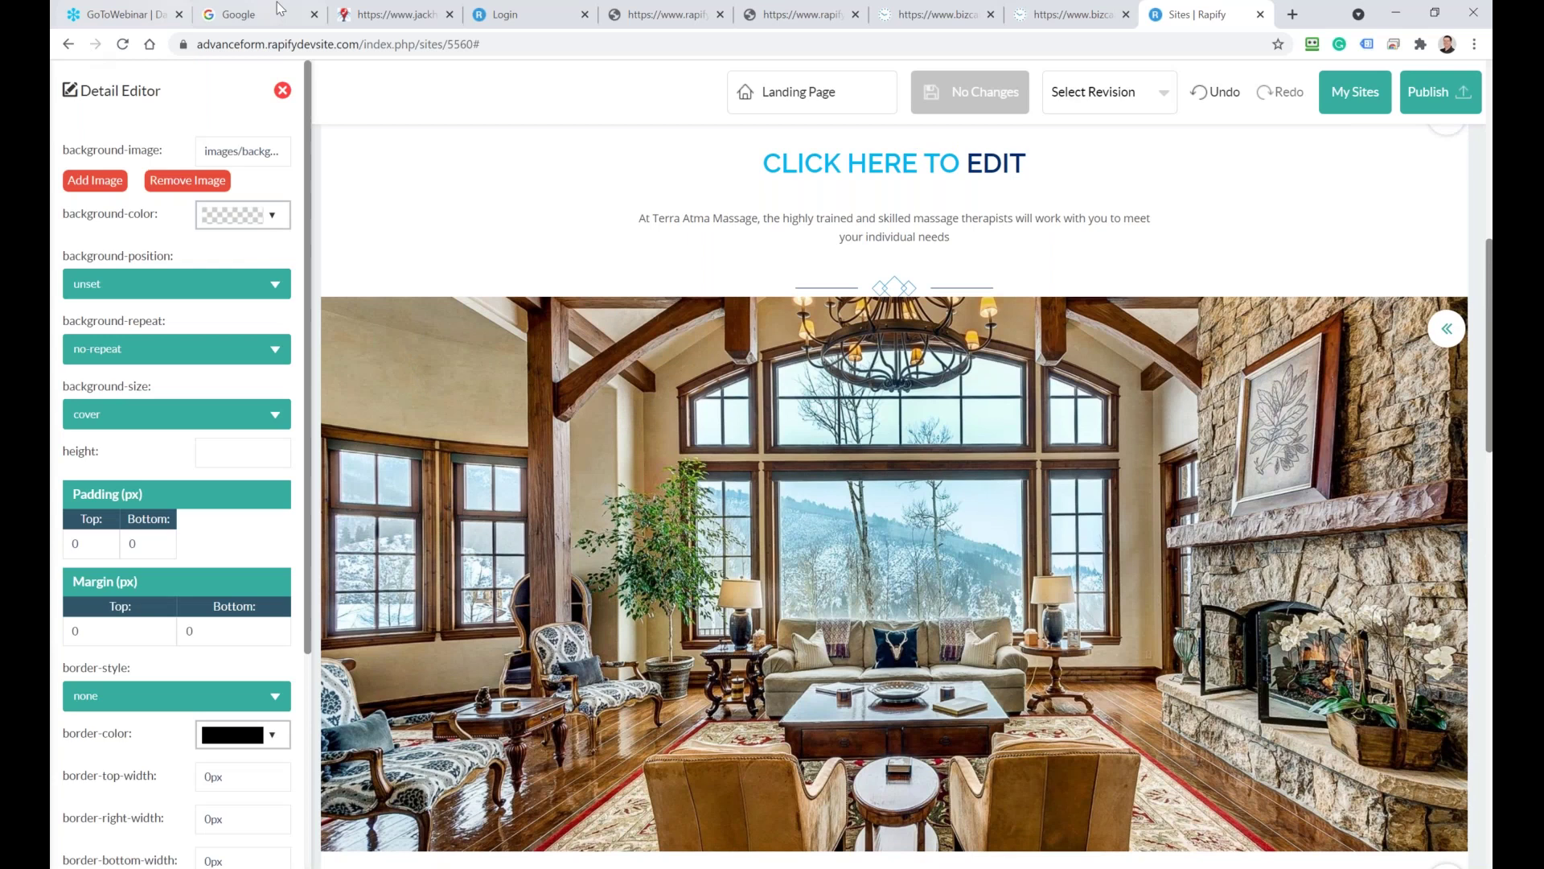
click(282, 90)
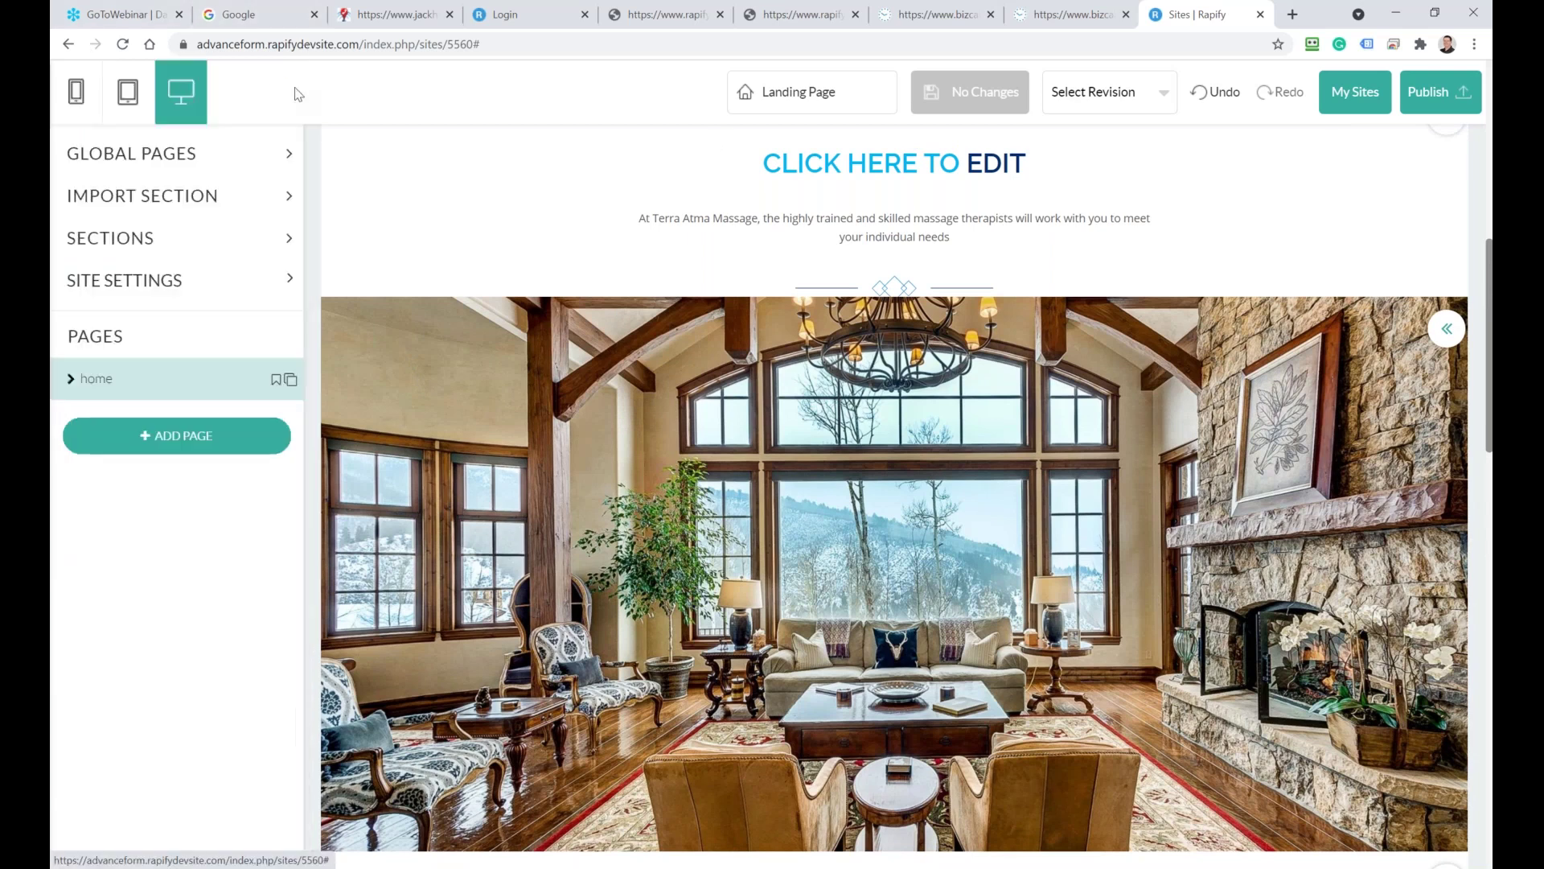
double_click(828, 167)
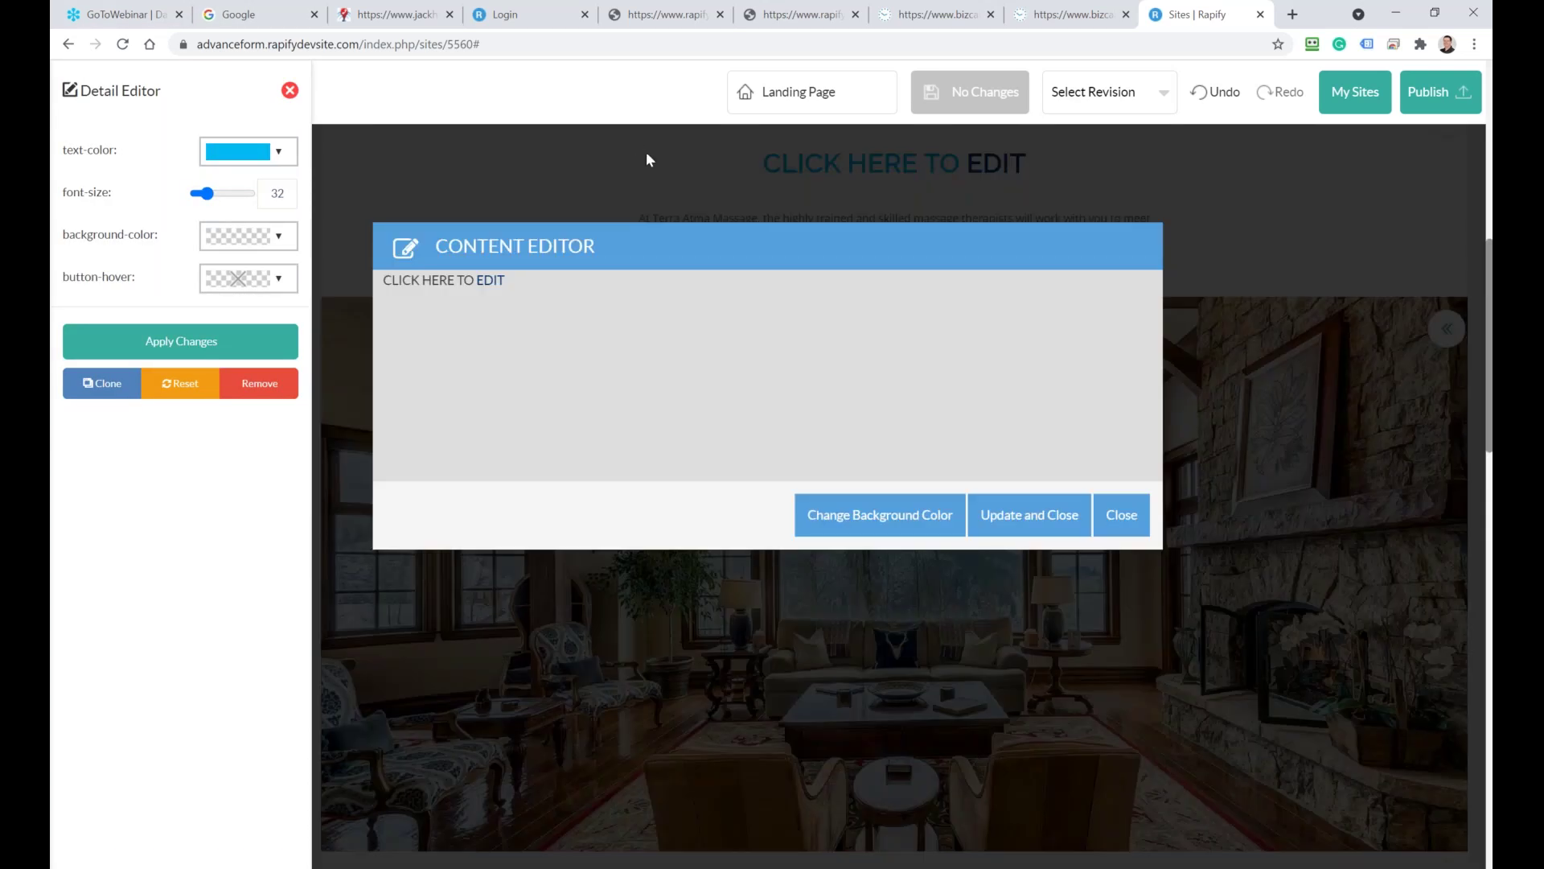
click(1132, 523)
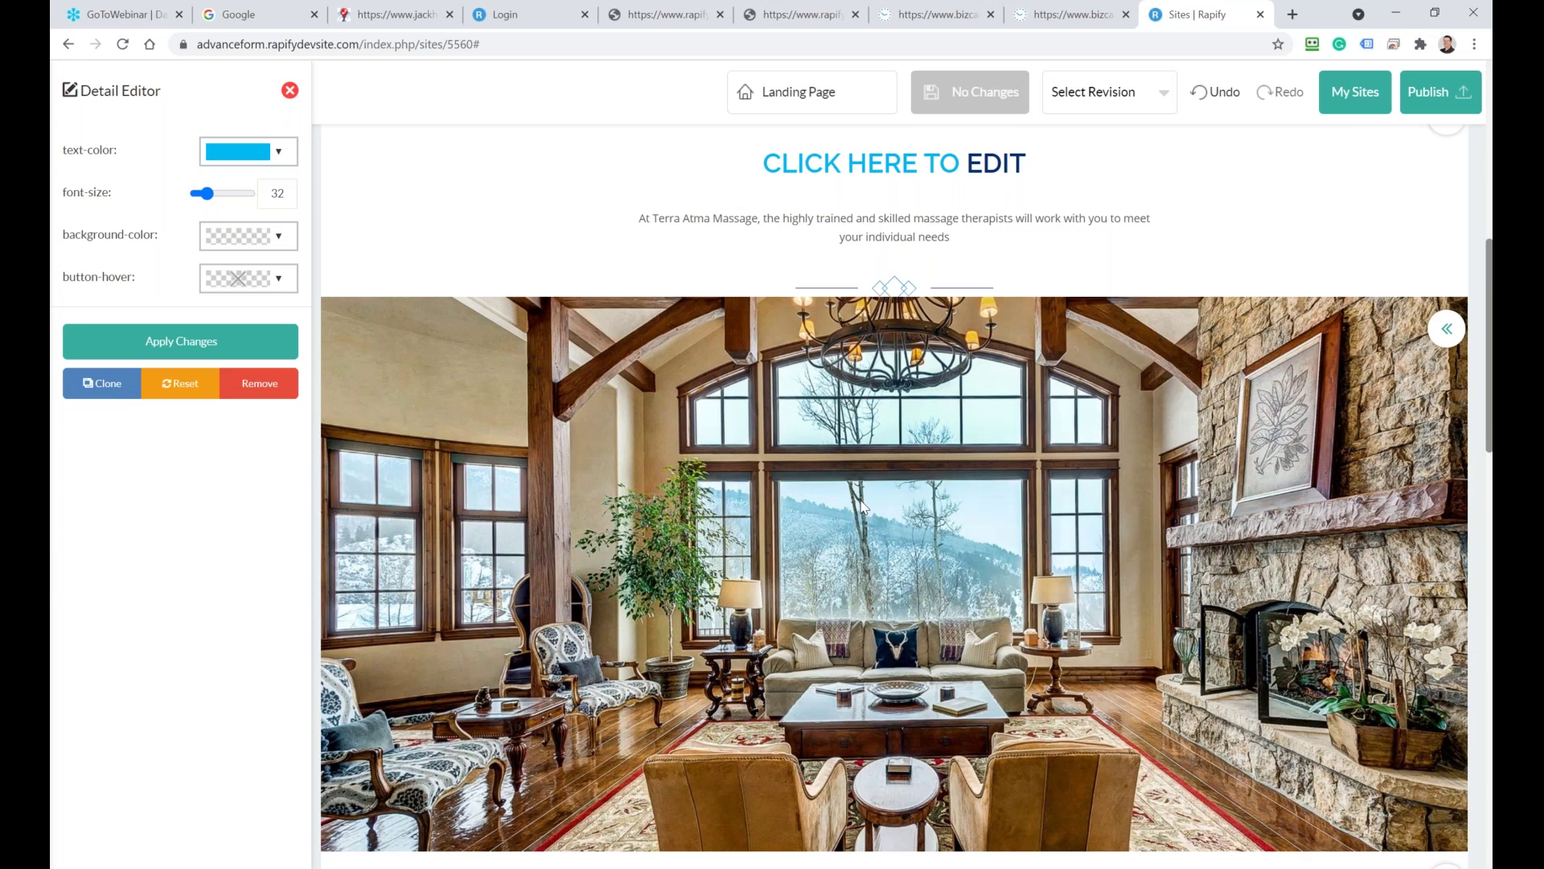
click(286, 91)
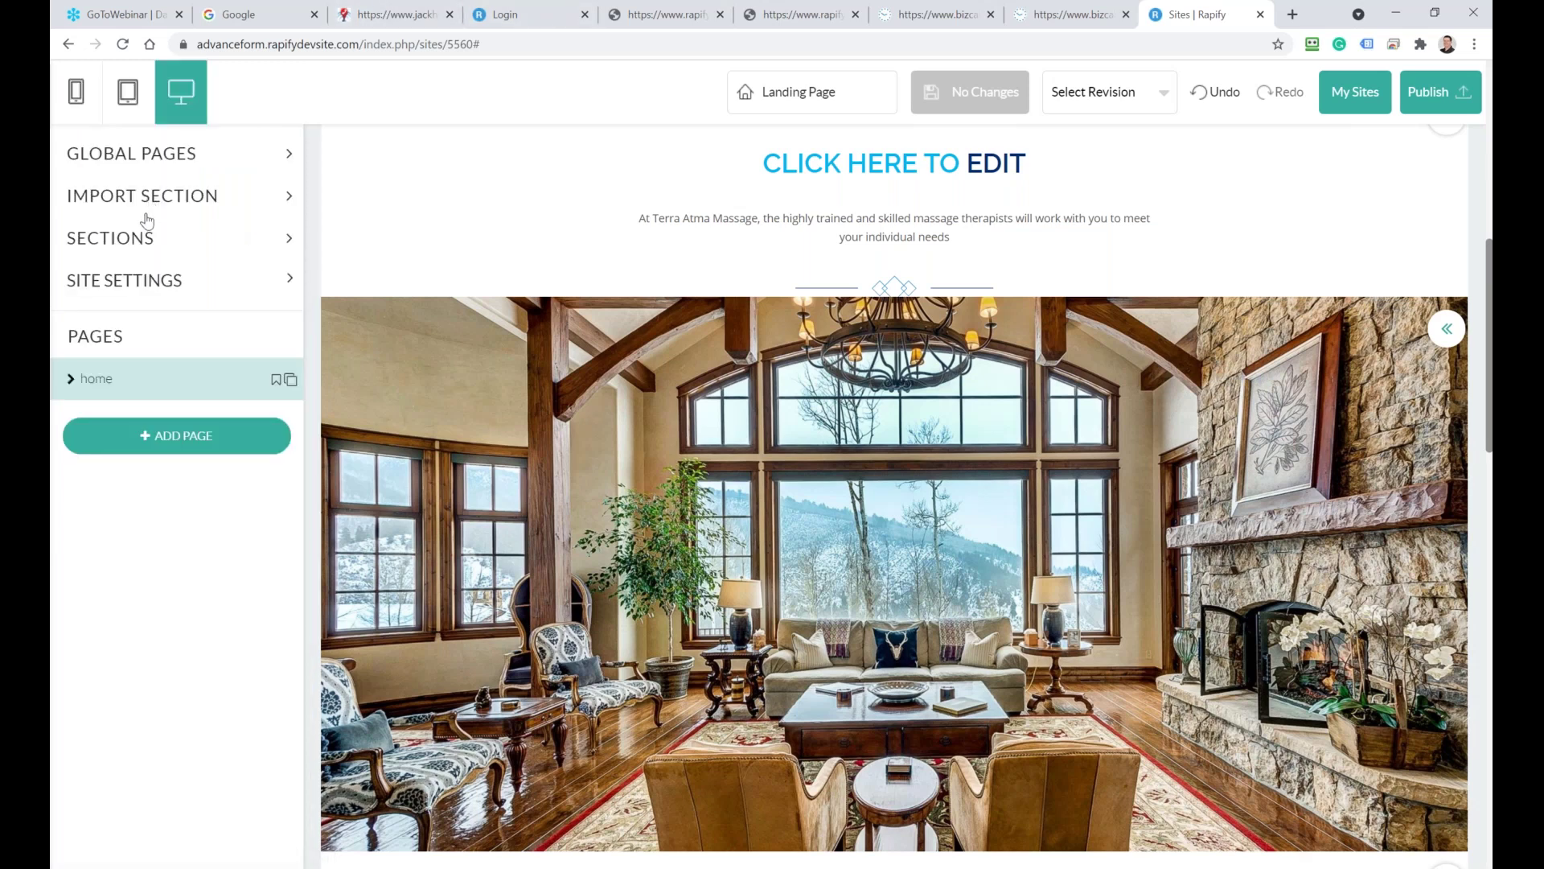
Browse the footer and feature designs in the section library, expanding the Features category to all its blocks
click(120, 244)
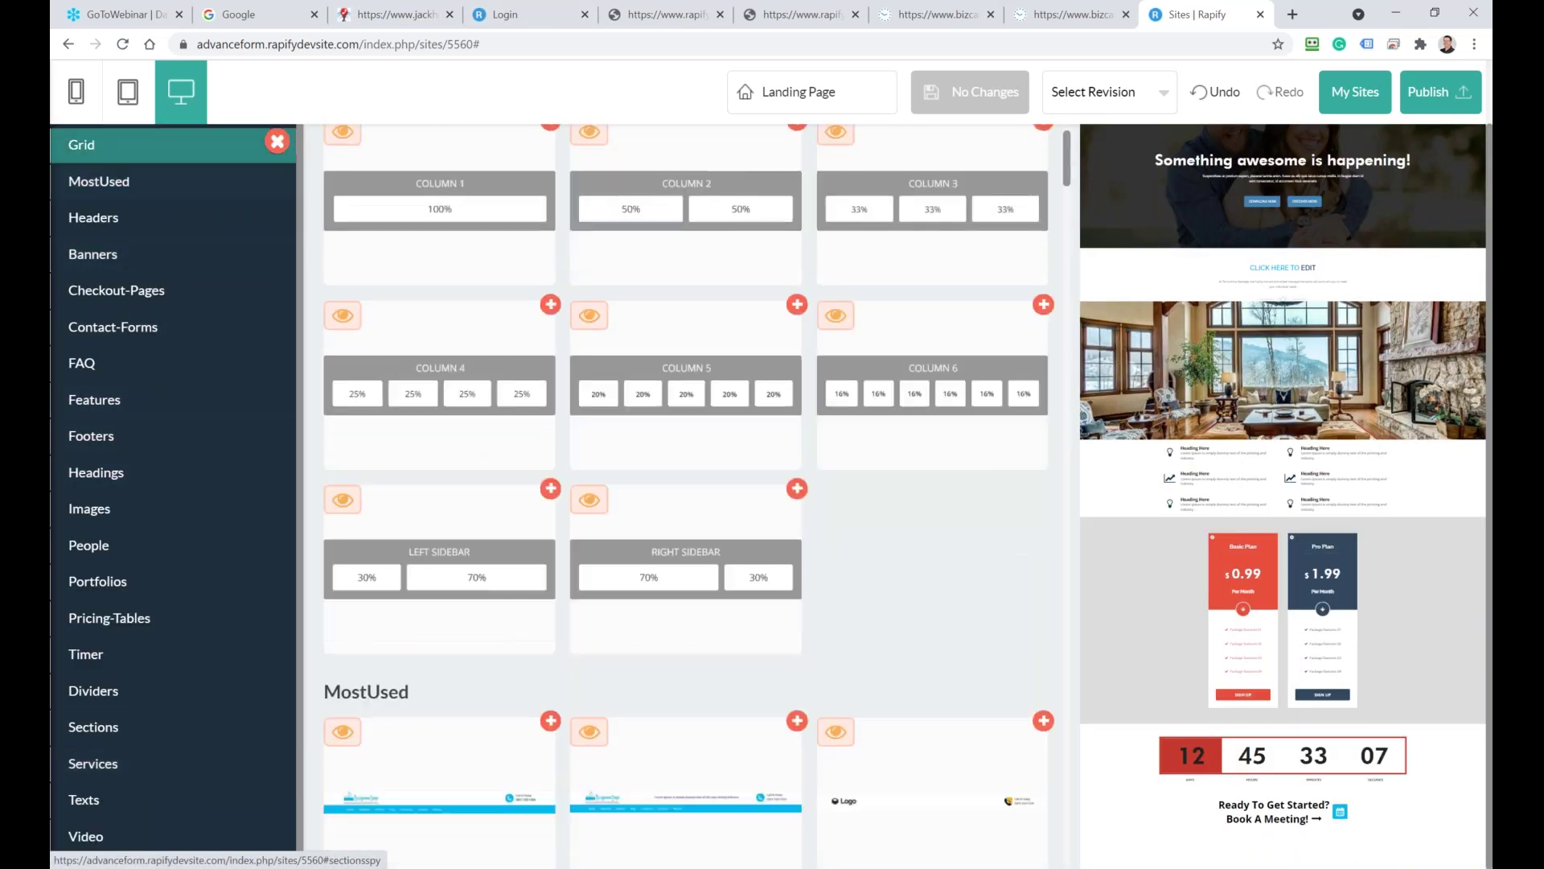
click(95, 291)
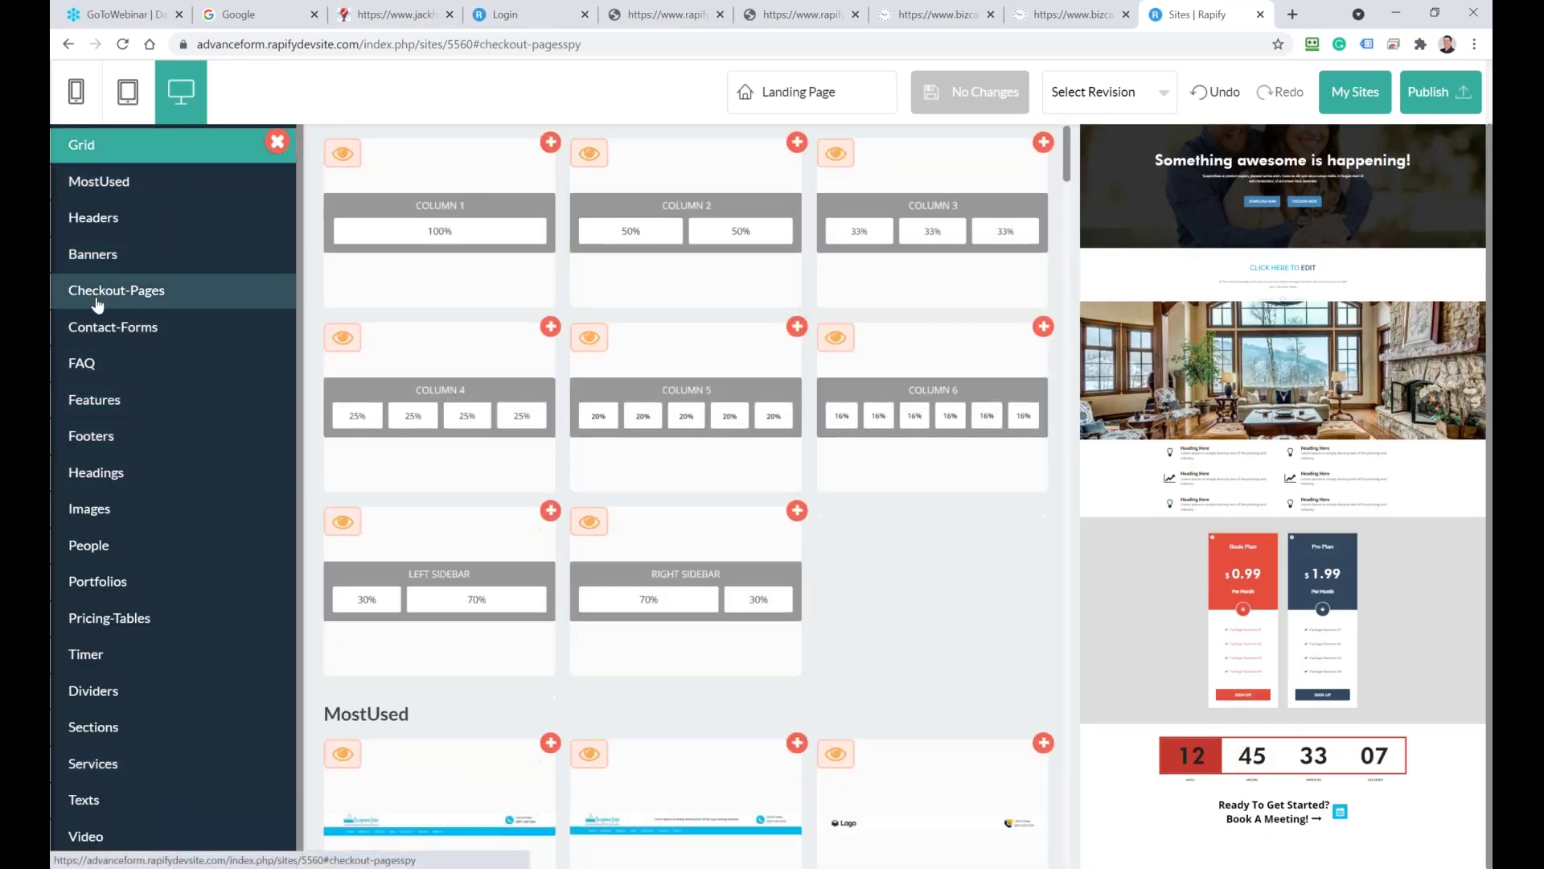
click(78, 435)
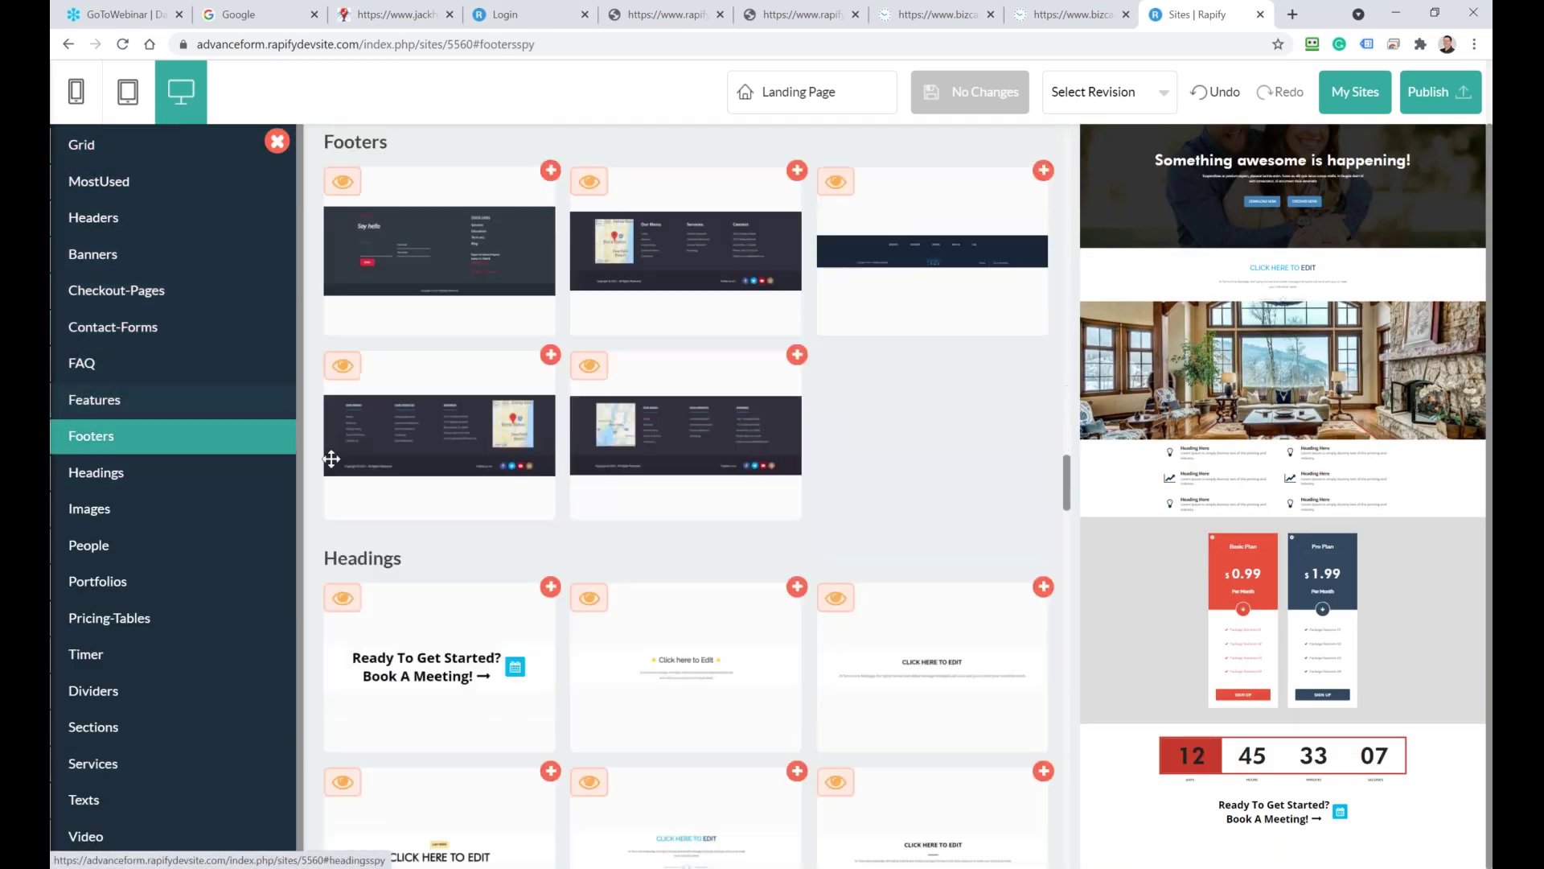
scroll(358, 440, up, 6)
click(503, 653)
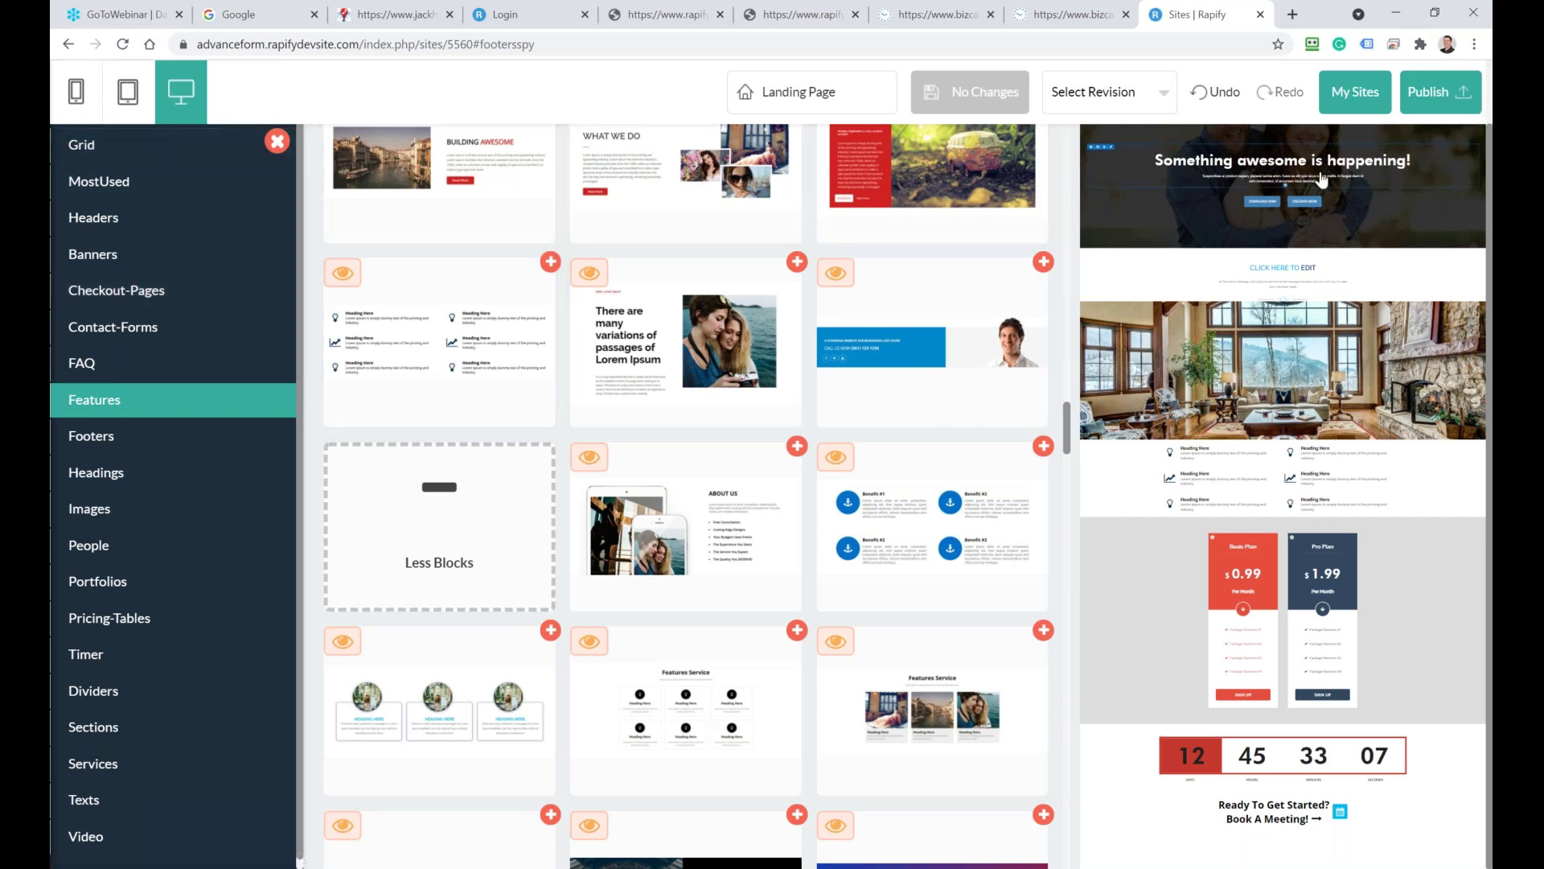
Preview the checkout section with order summary and billing info, and close the section library
click(120, 296)
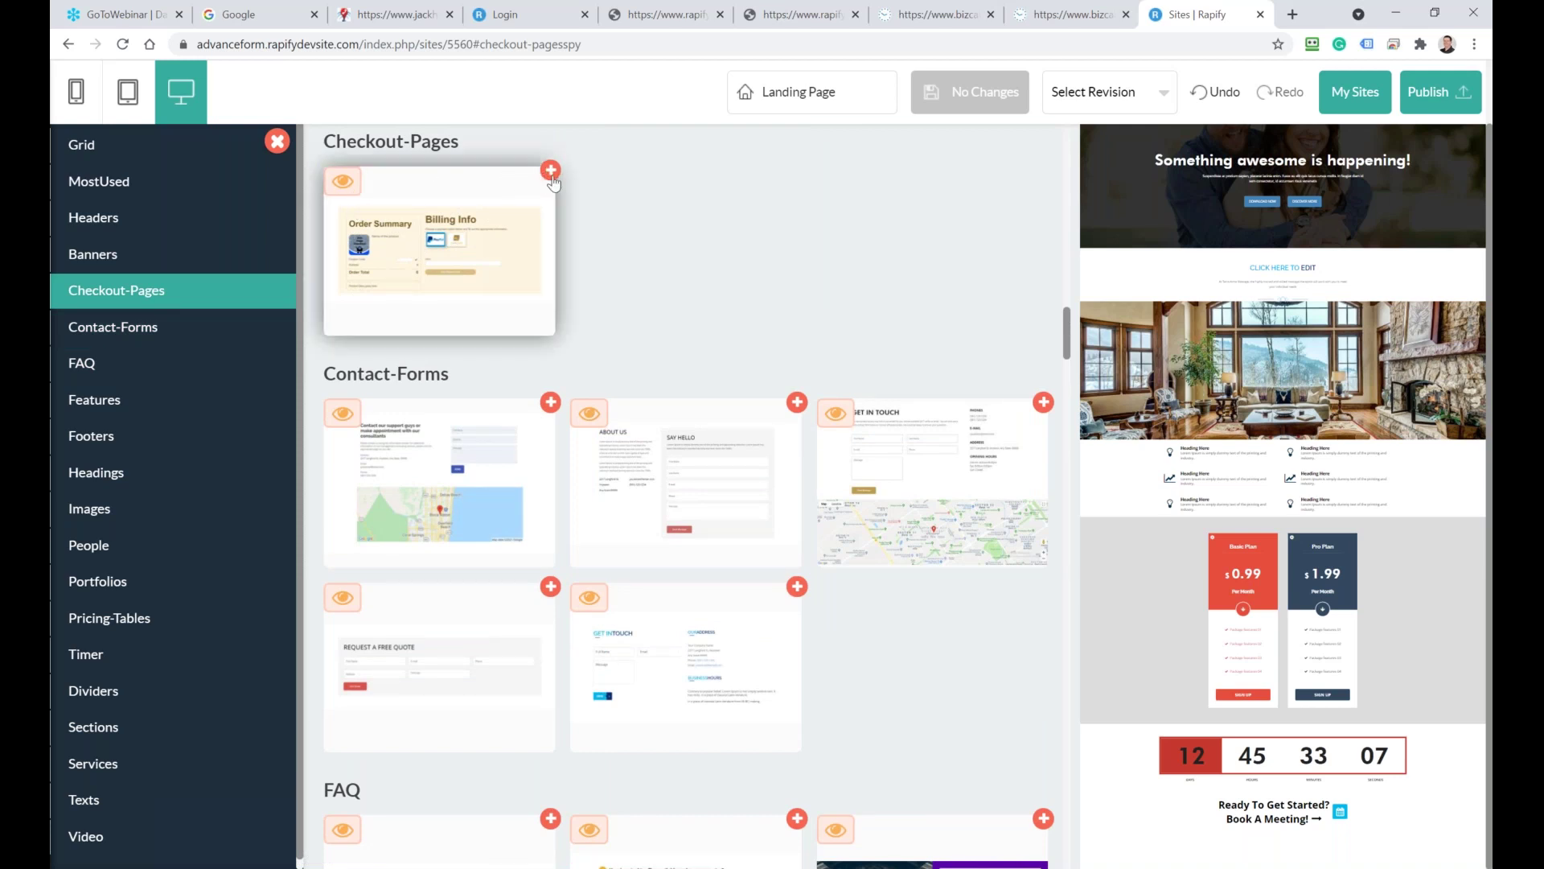
click(342, 181)
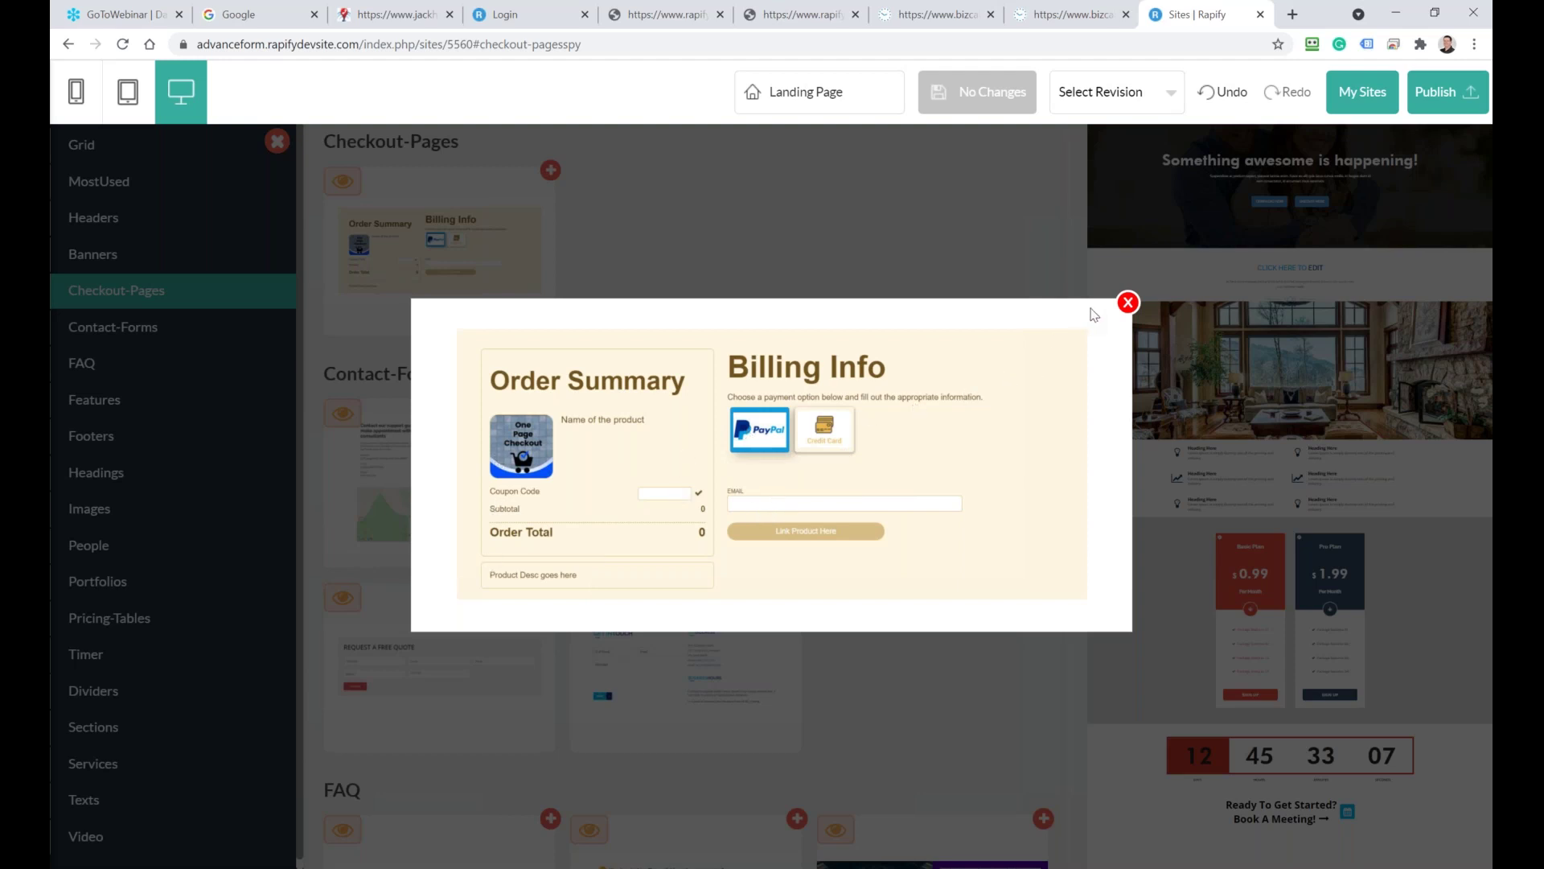
click(1126, 302)
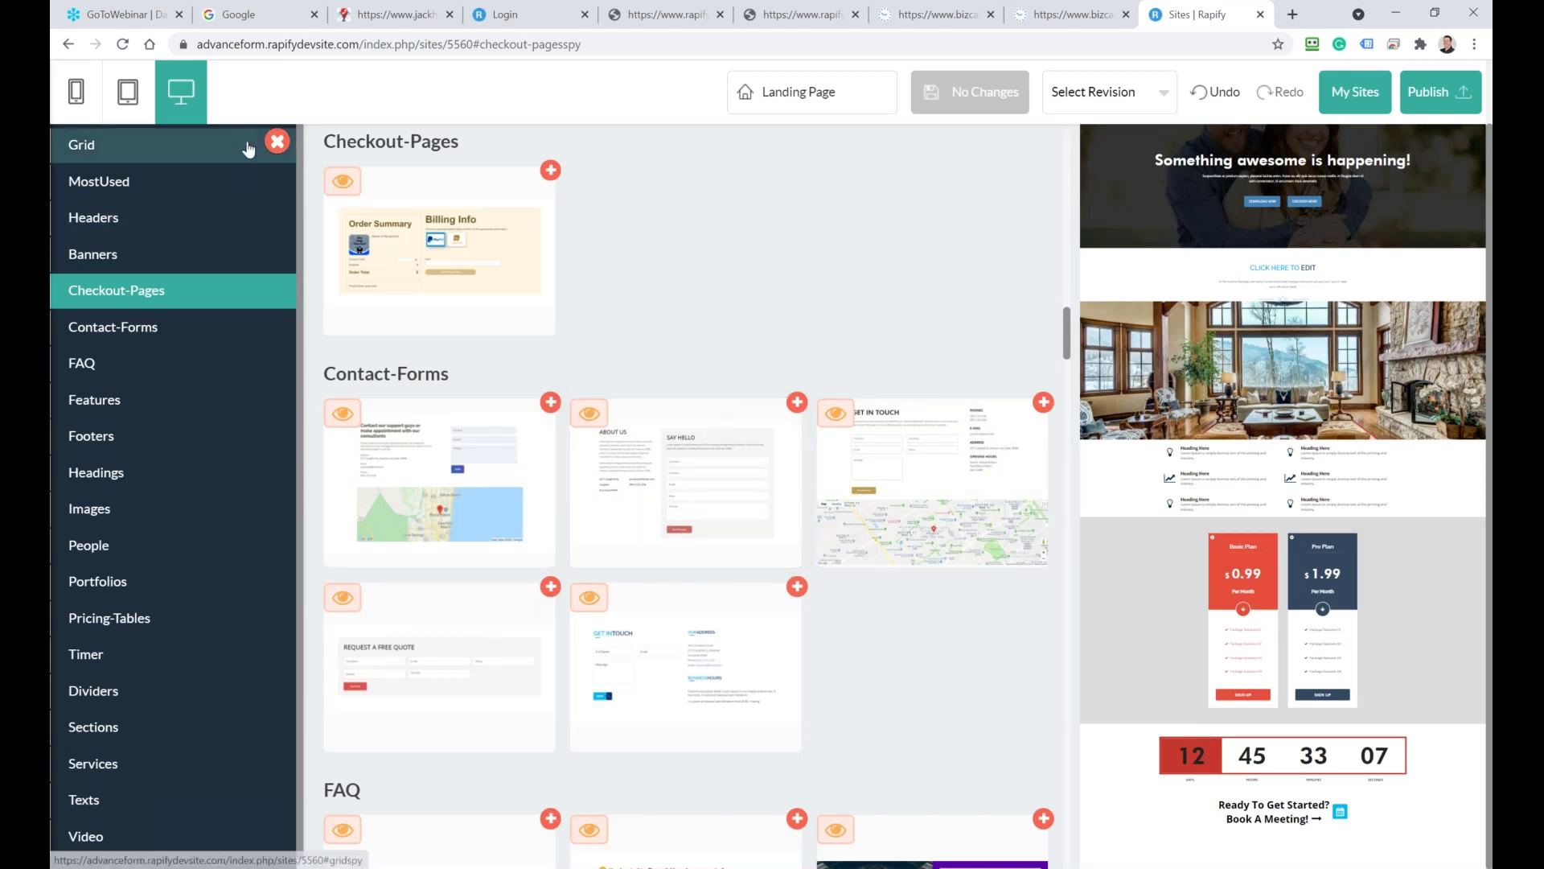
click(276, 141)
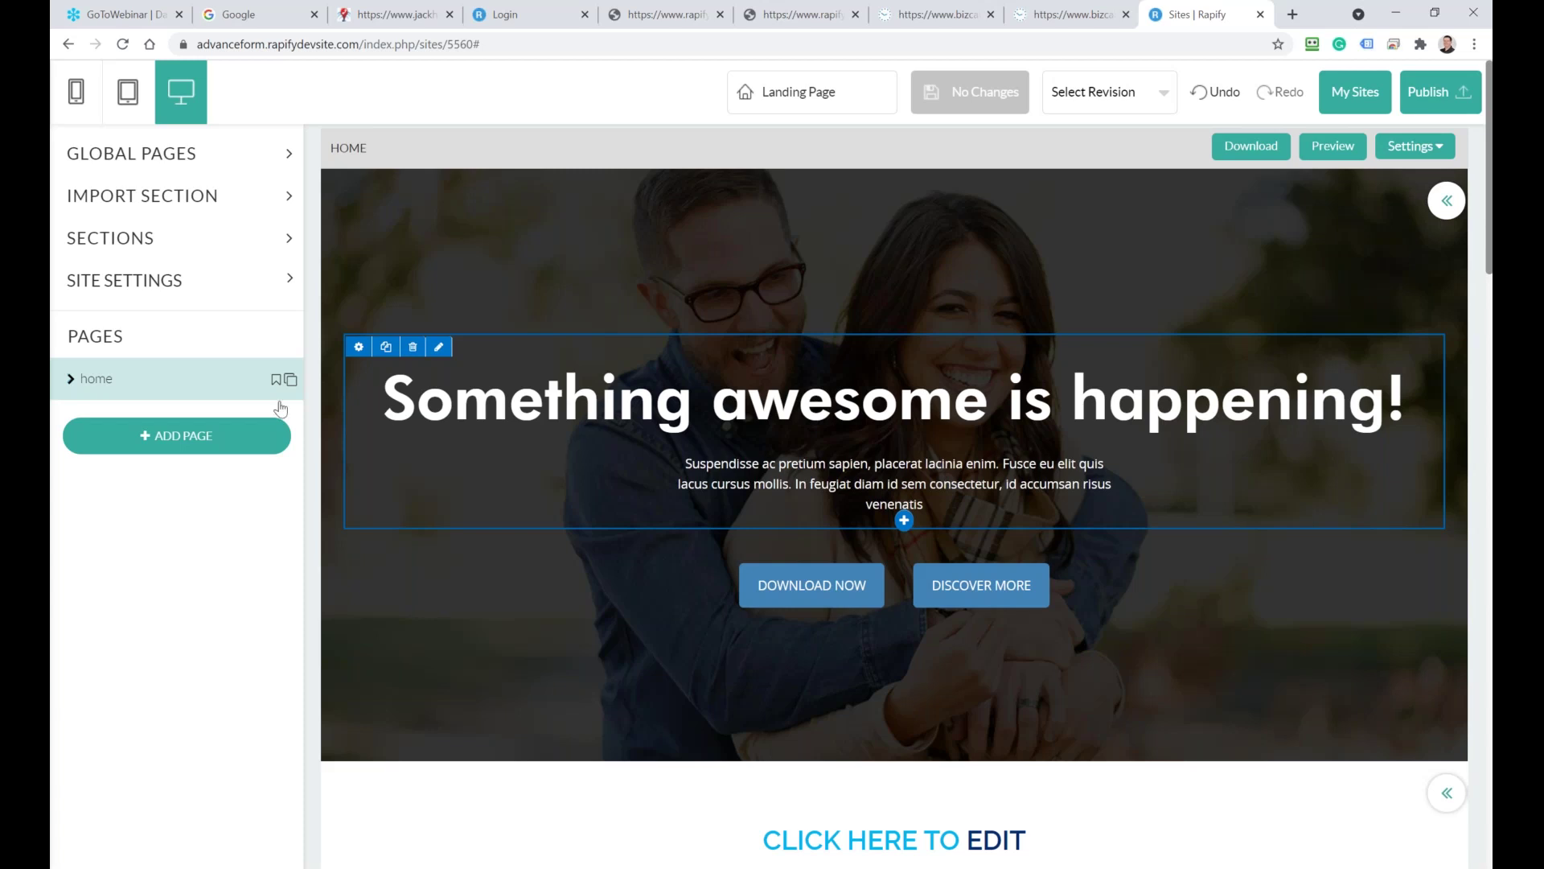
Add a new page to the site and rename it "checkout"
click(171, 447)
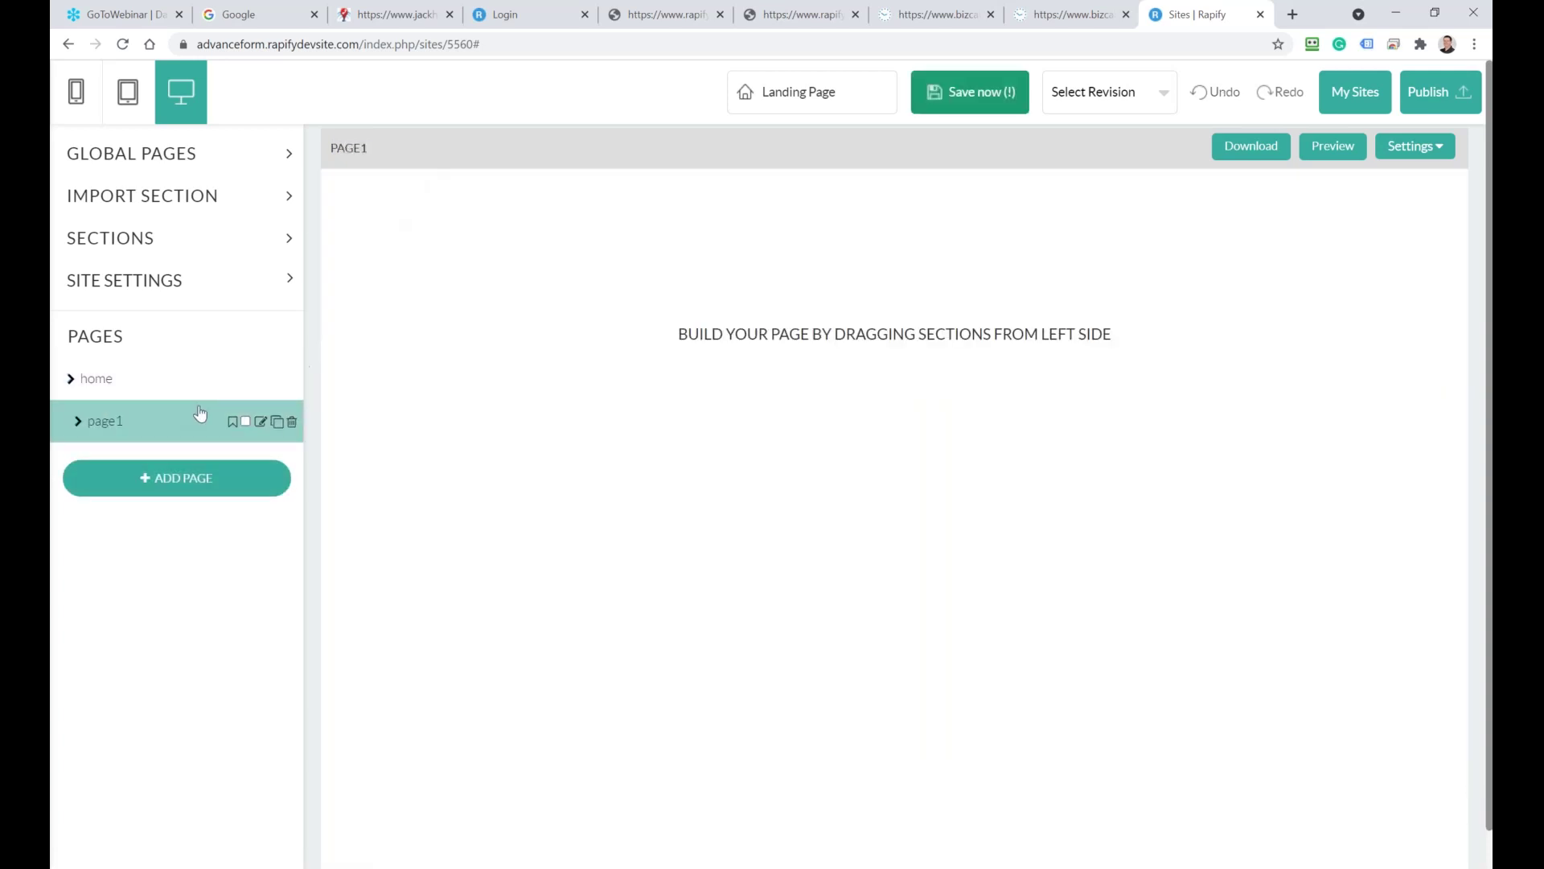
click(260, 421)
drag(161, 418, 58, 424)
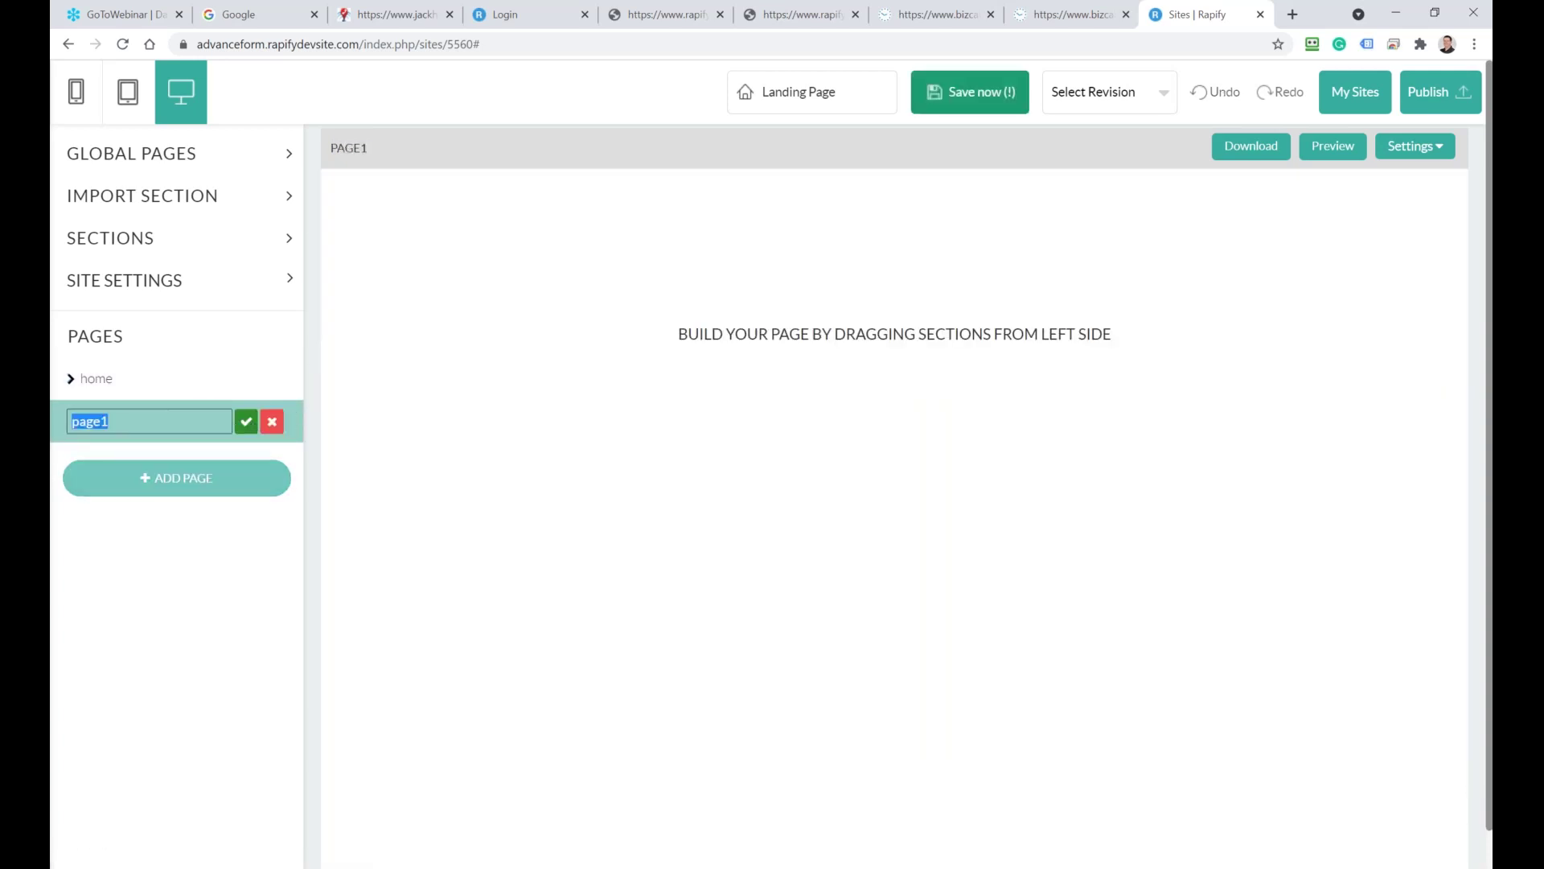
text(checkout)
click(192, 413)
click(246, 423)
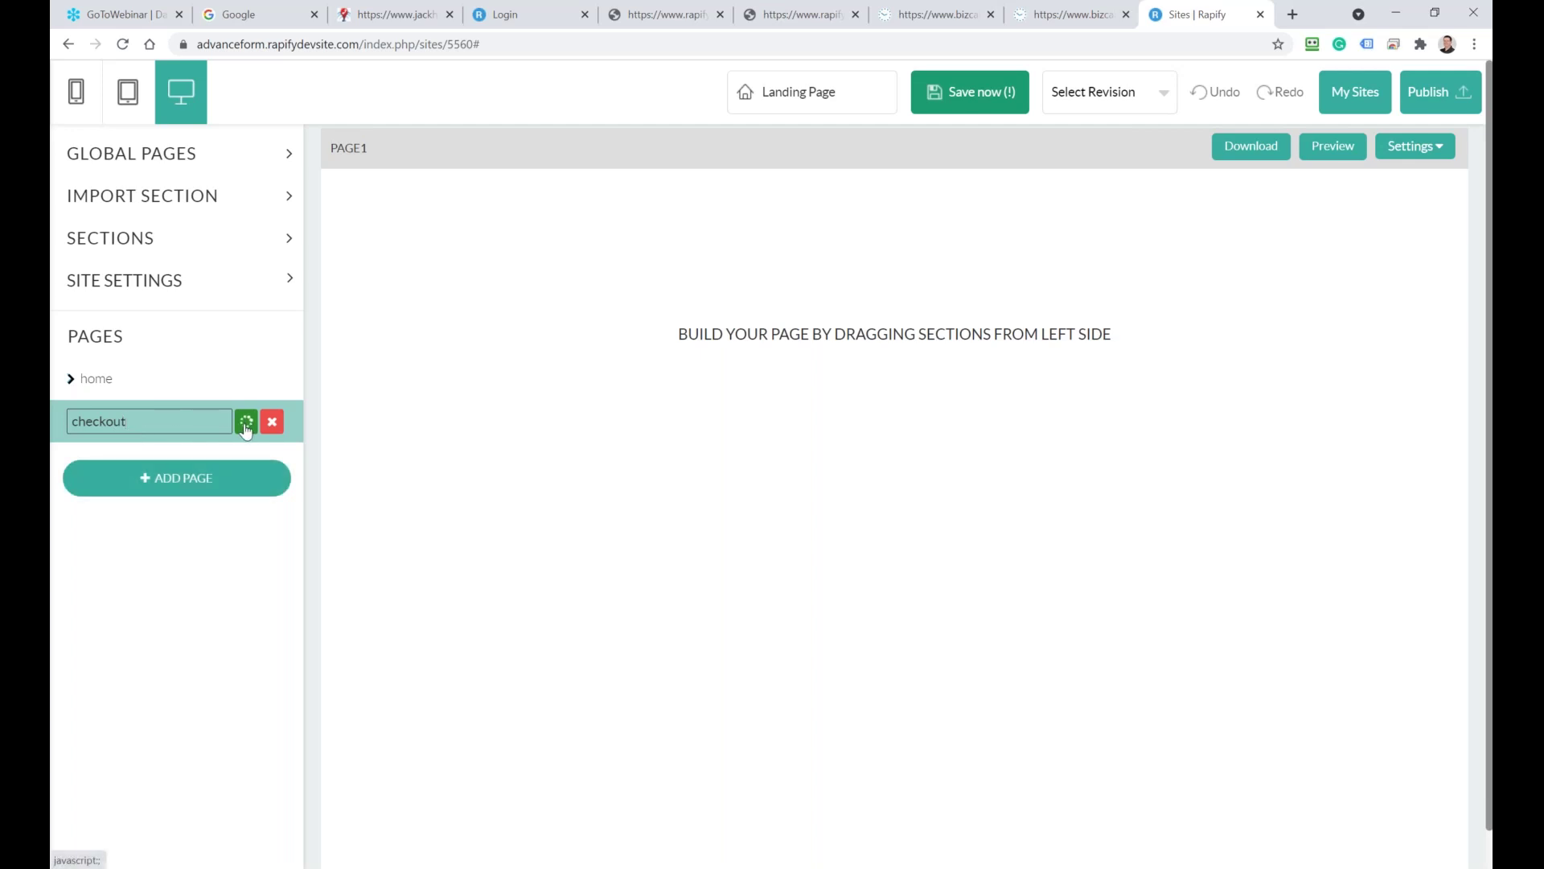
Add the ready-made Order Summary and Billing Info checkout section to the checkout page
click(152, 241)
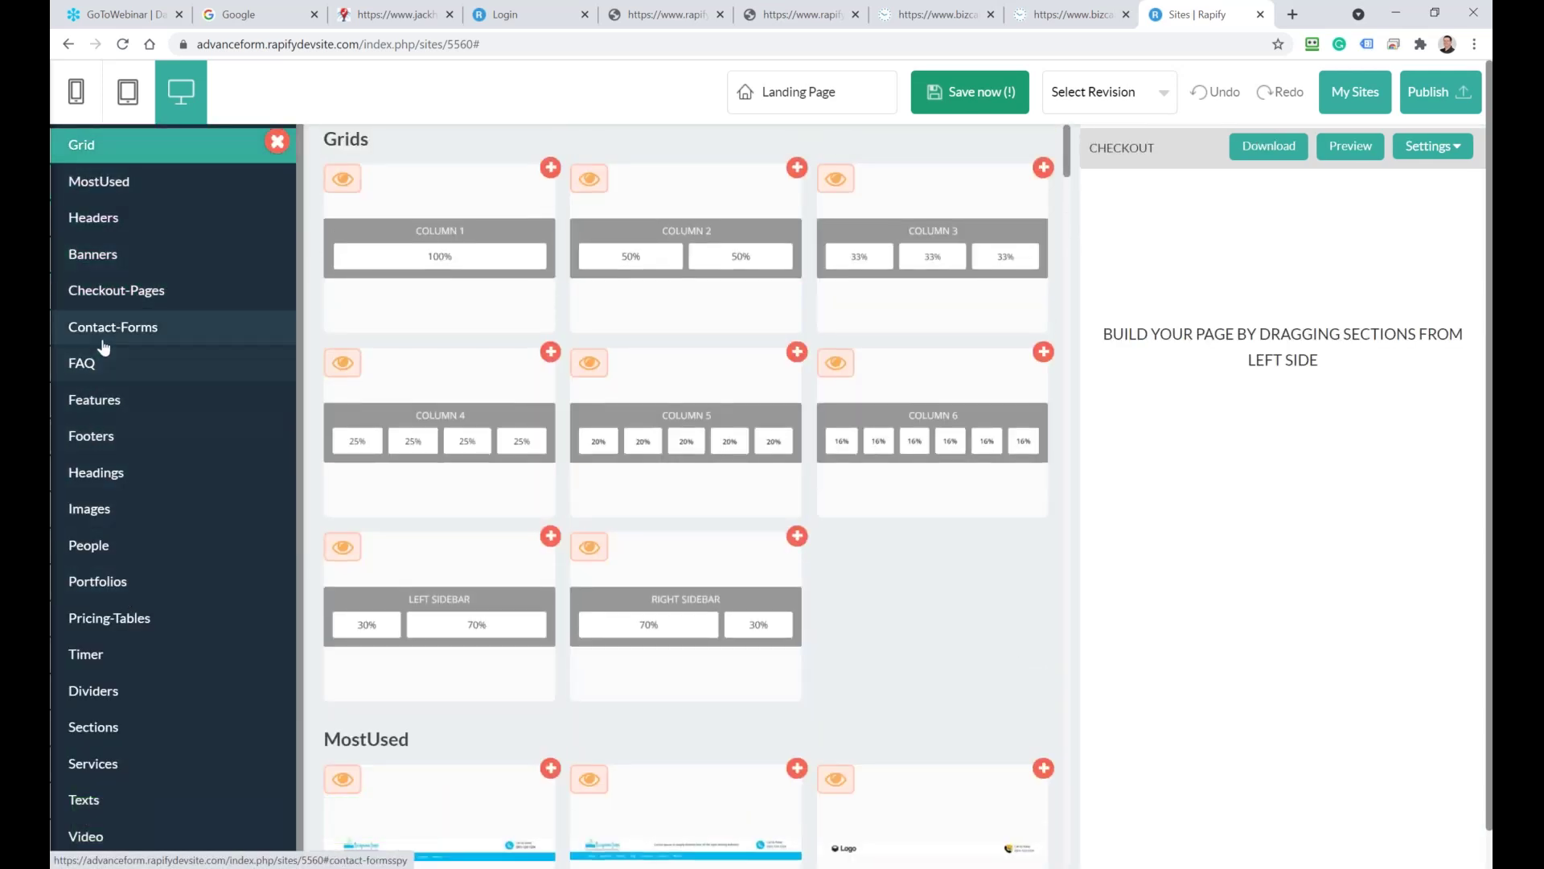
click(119, 297)
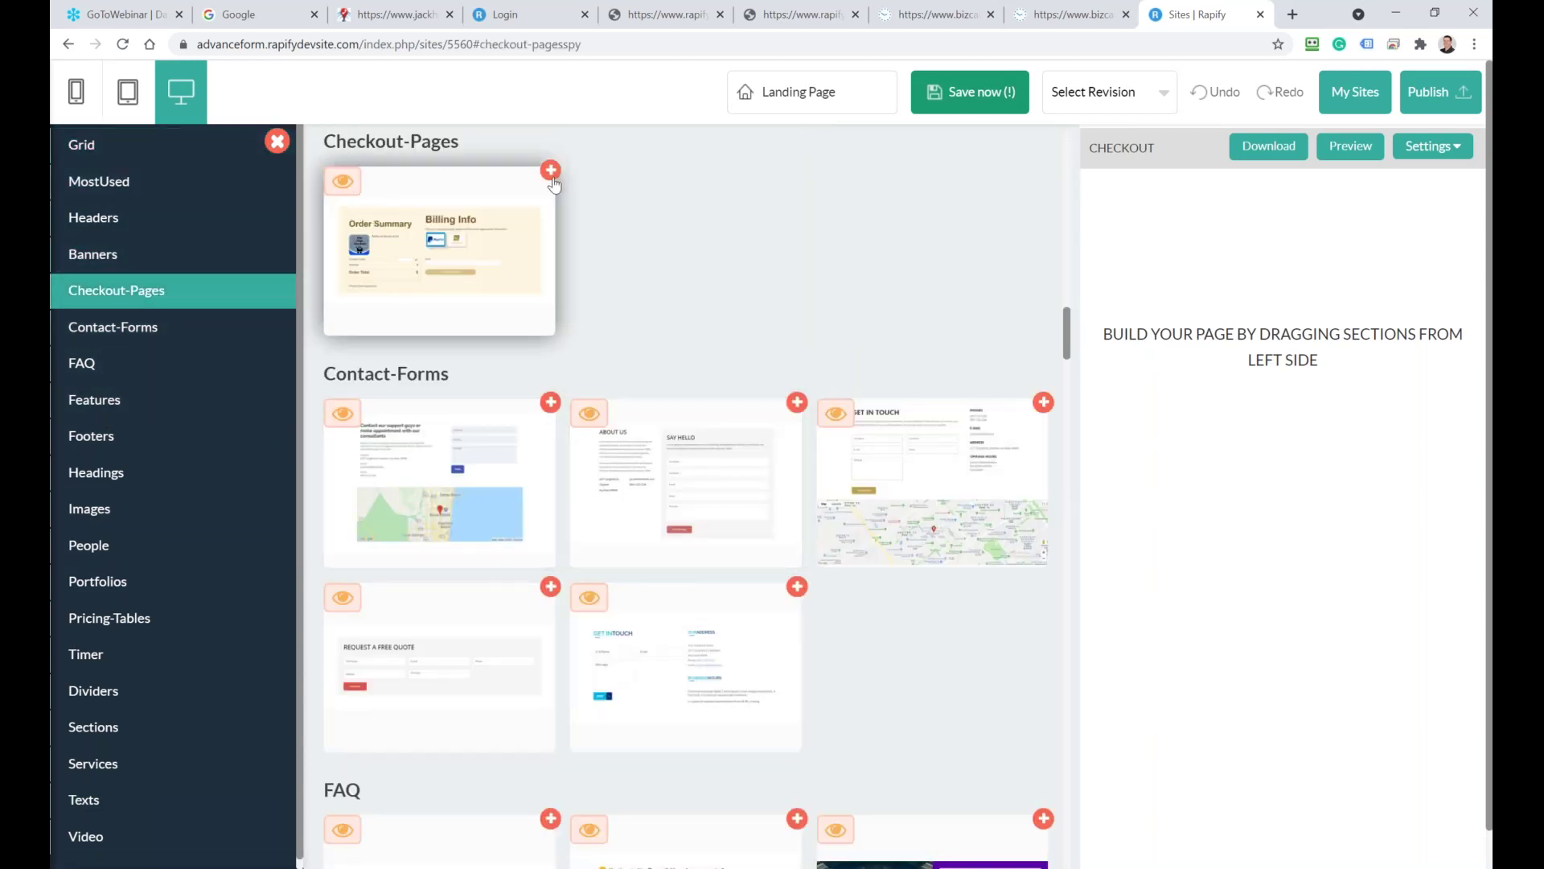
click(551, 170)
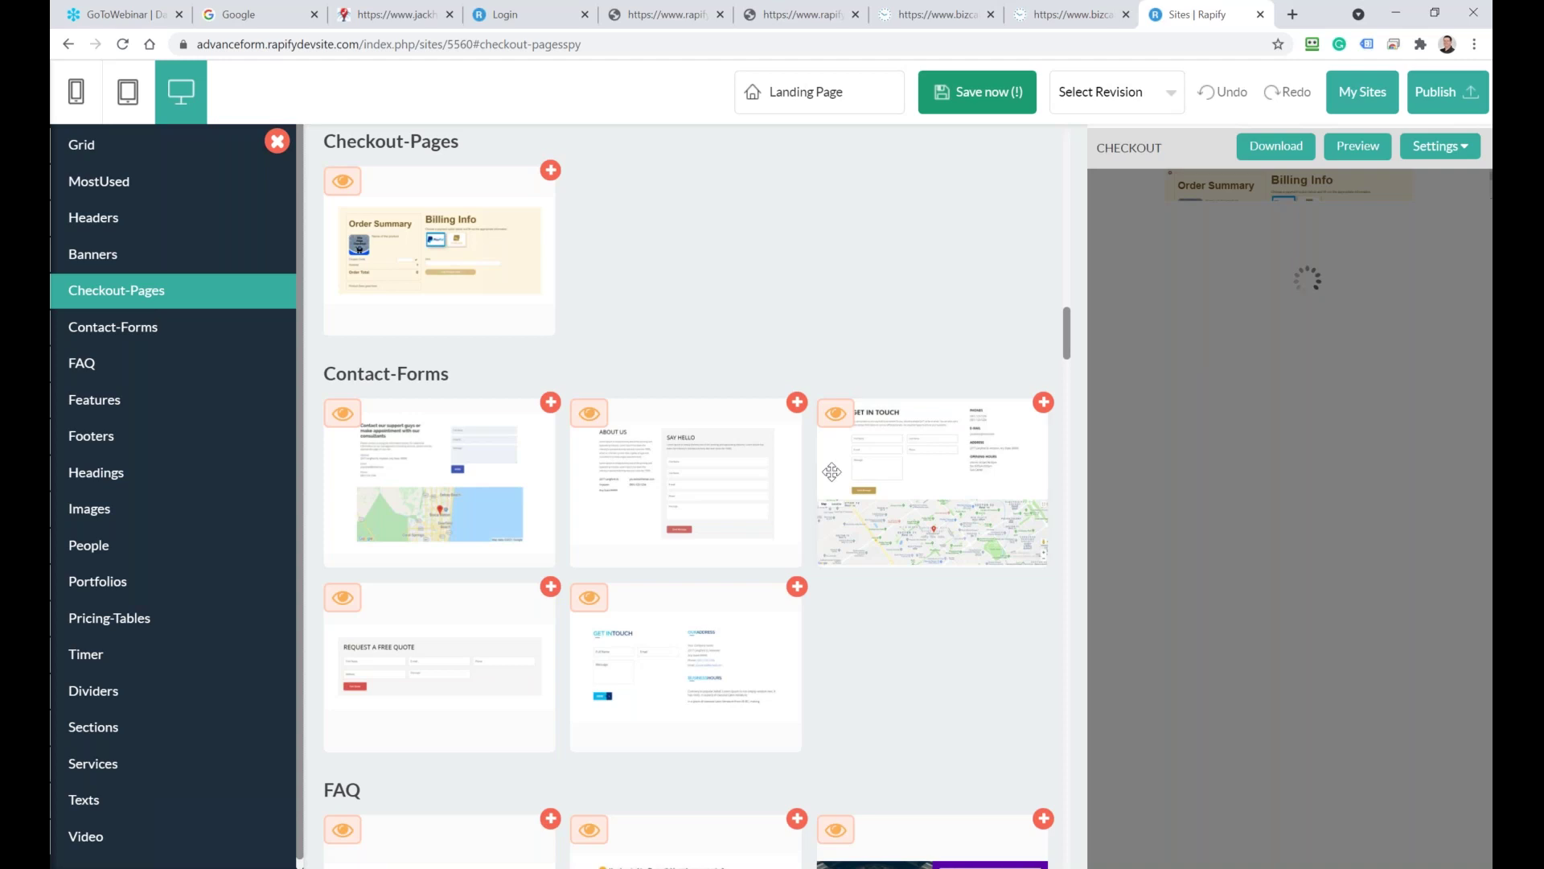
Browse the Headers and Headings designs and preview the "CLICK HERE TO EDIT" heading with the yellow "LAST WEEK" tag
scroll(598, 424, up, 10)
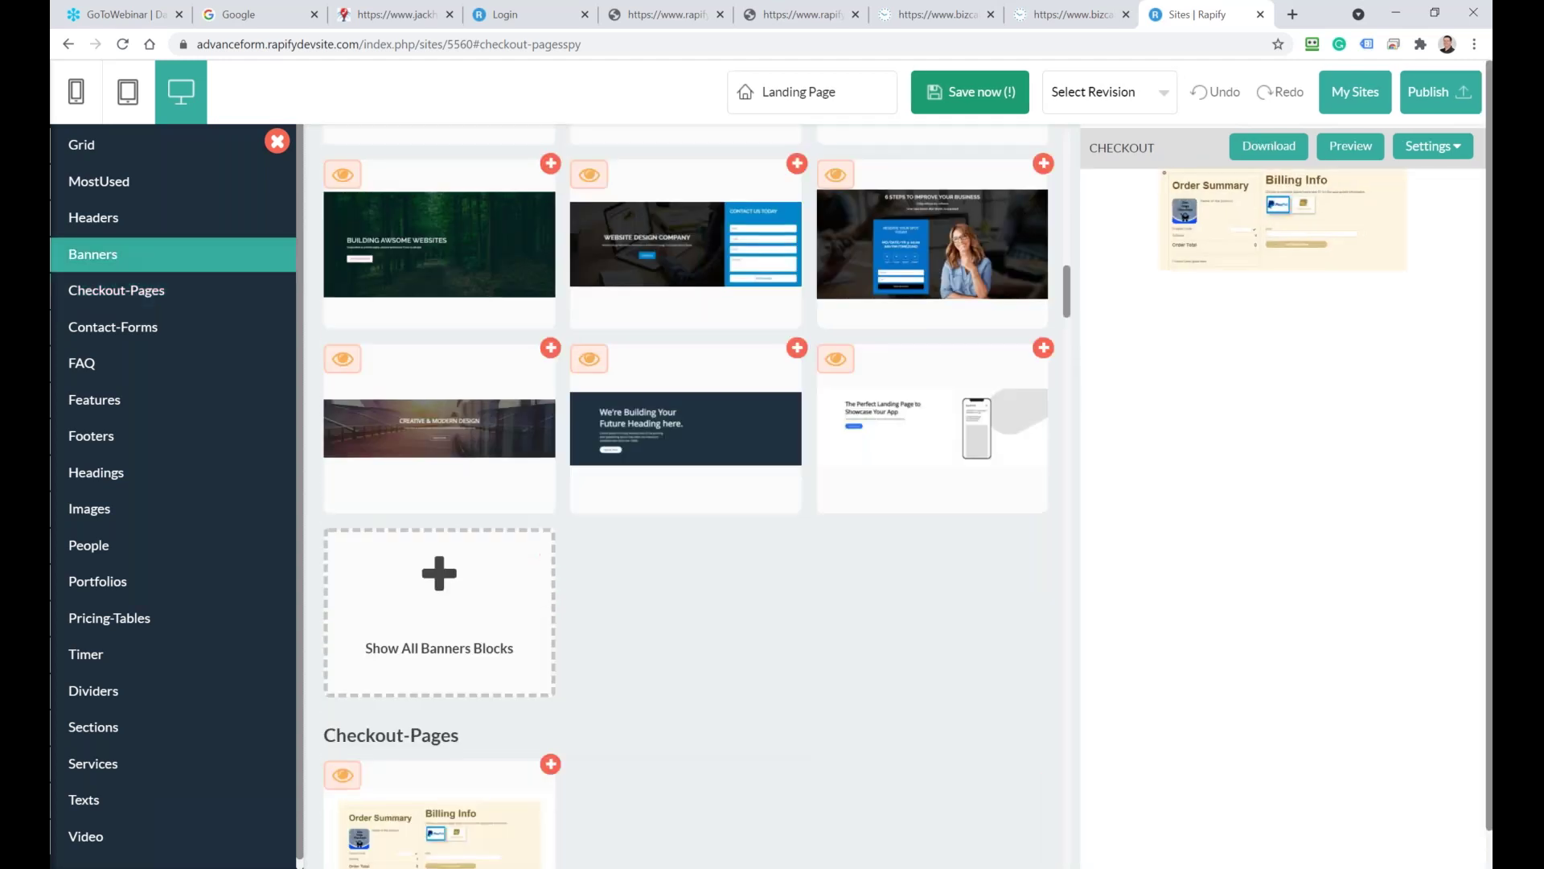
scroll(587, 430, up, 4)
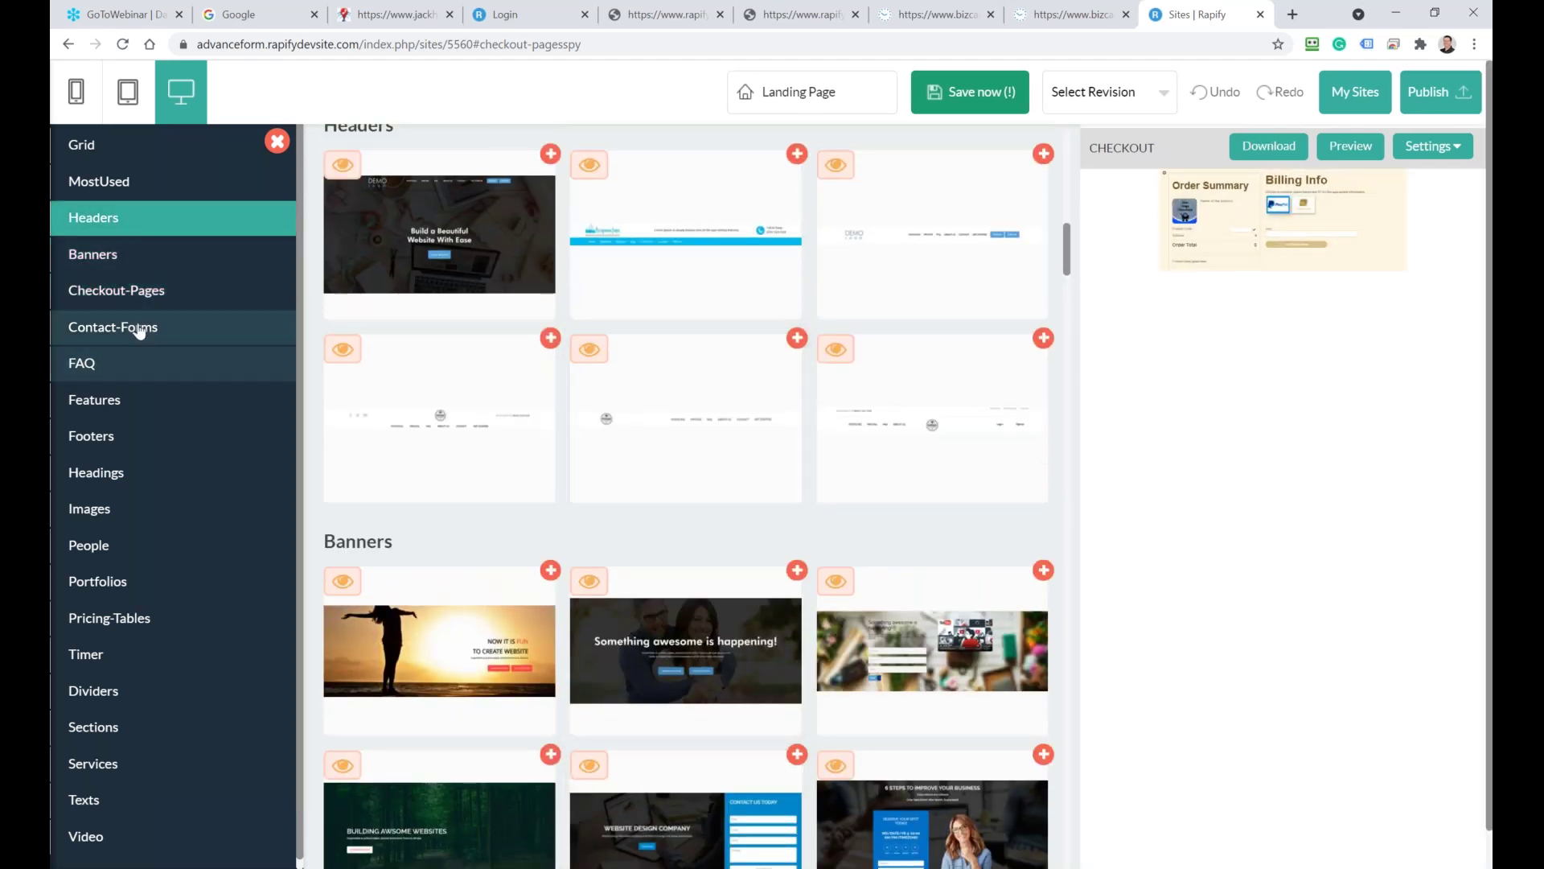
click(74, 475)
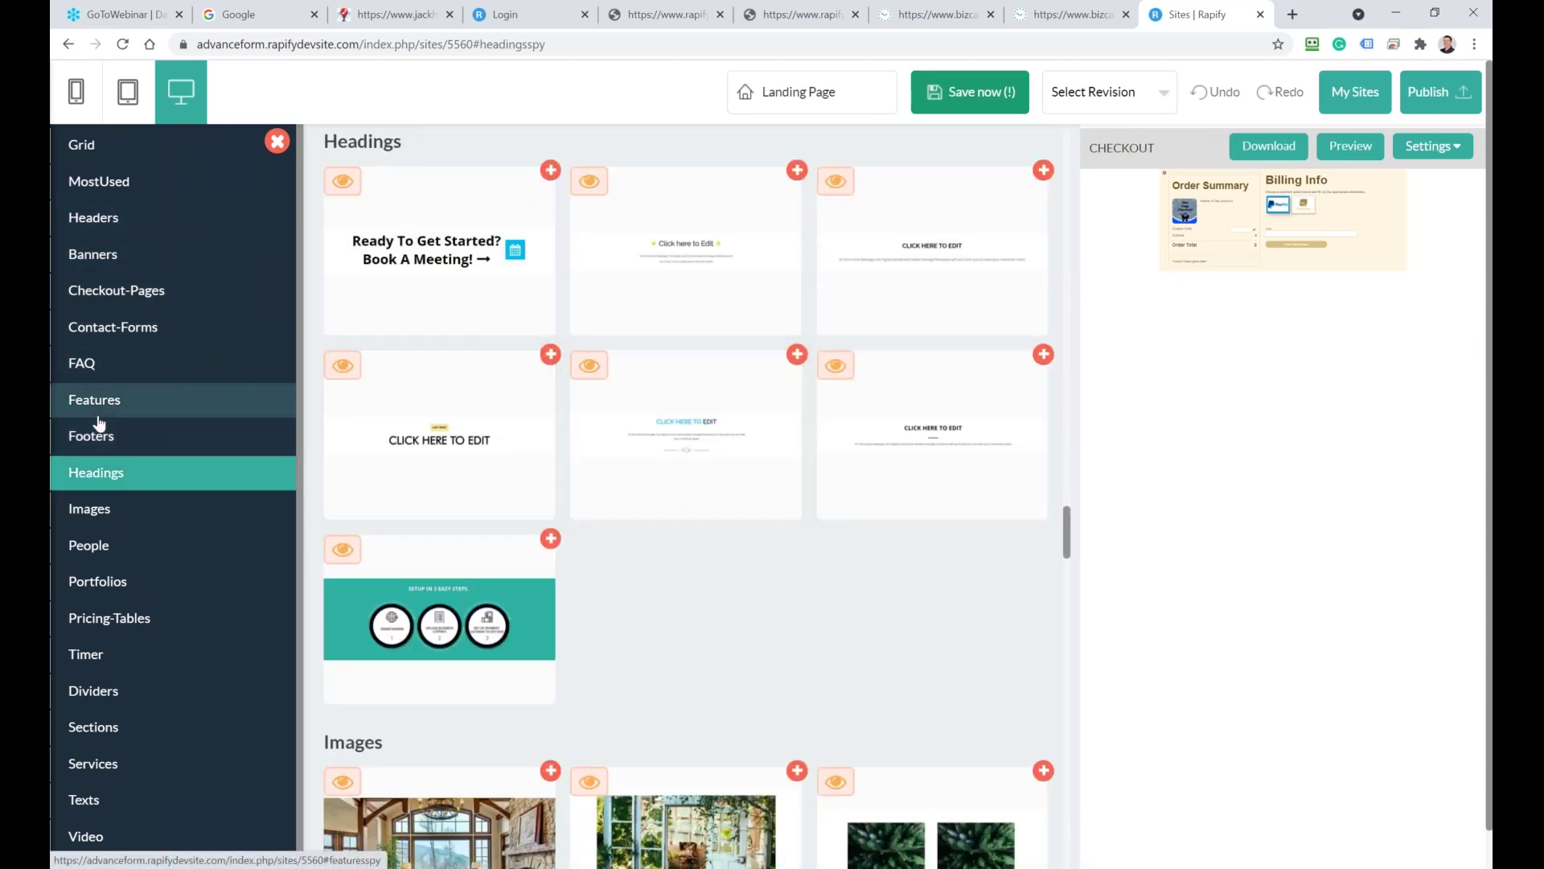
click(95, 226)
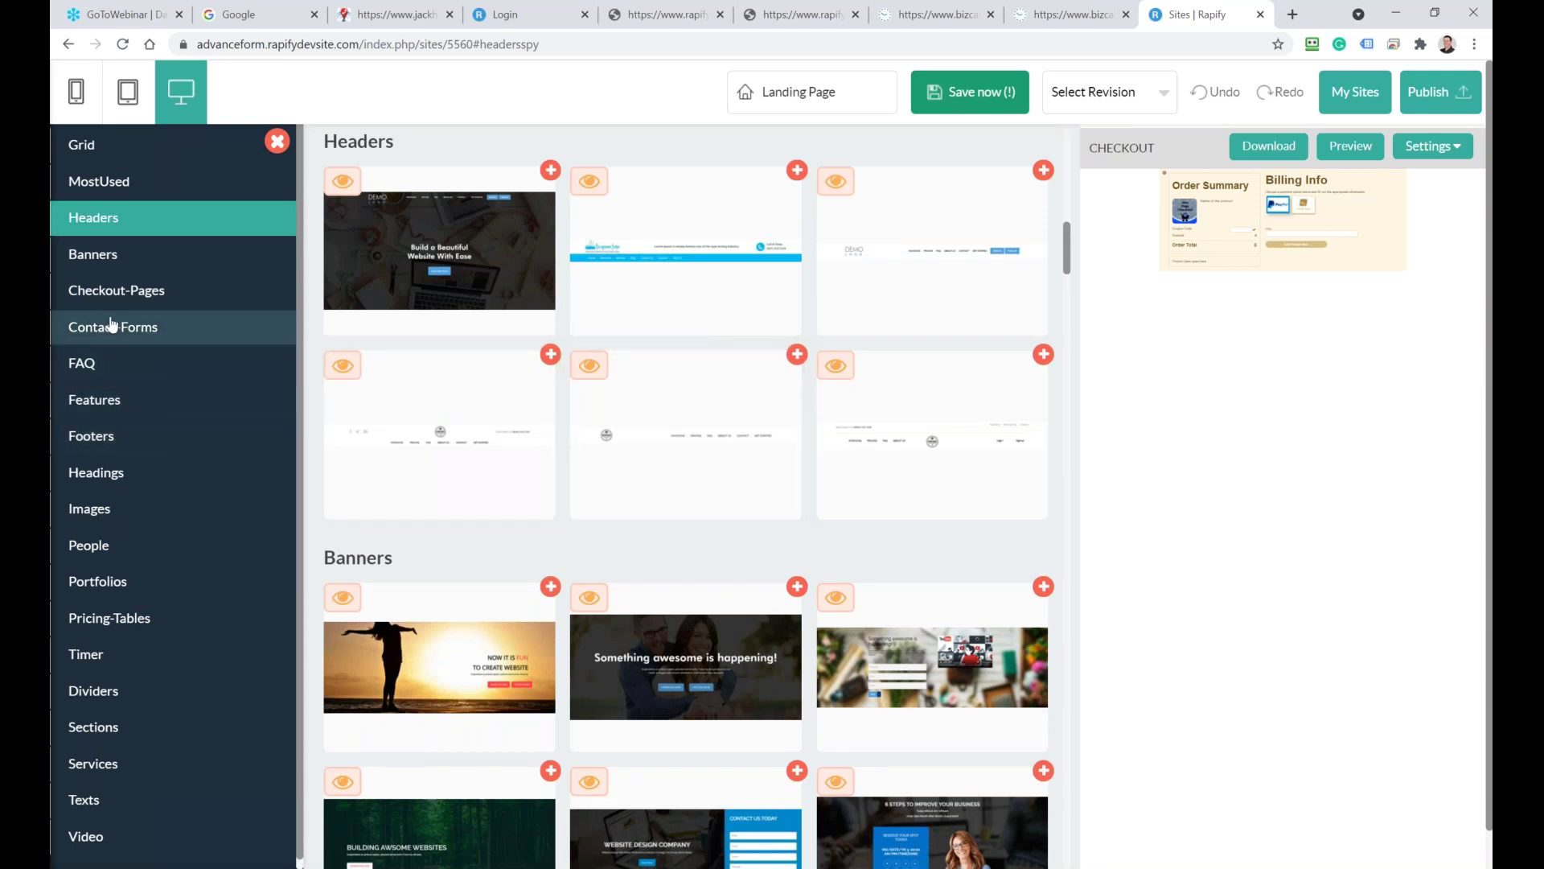
click(122, 472)
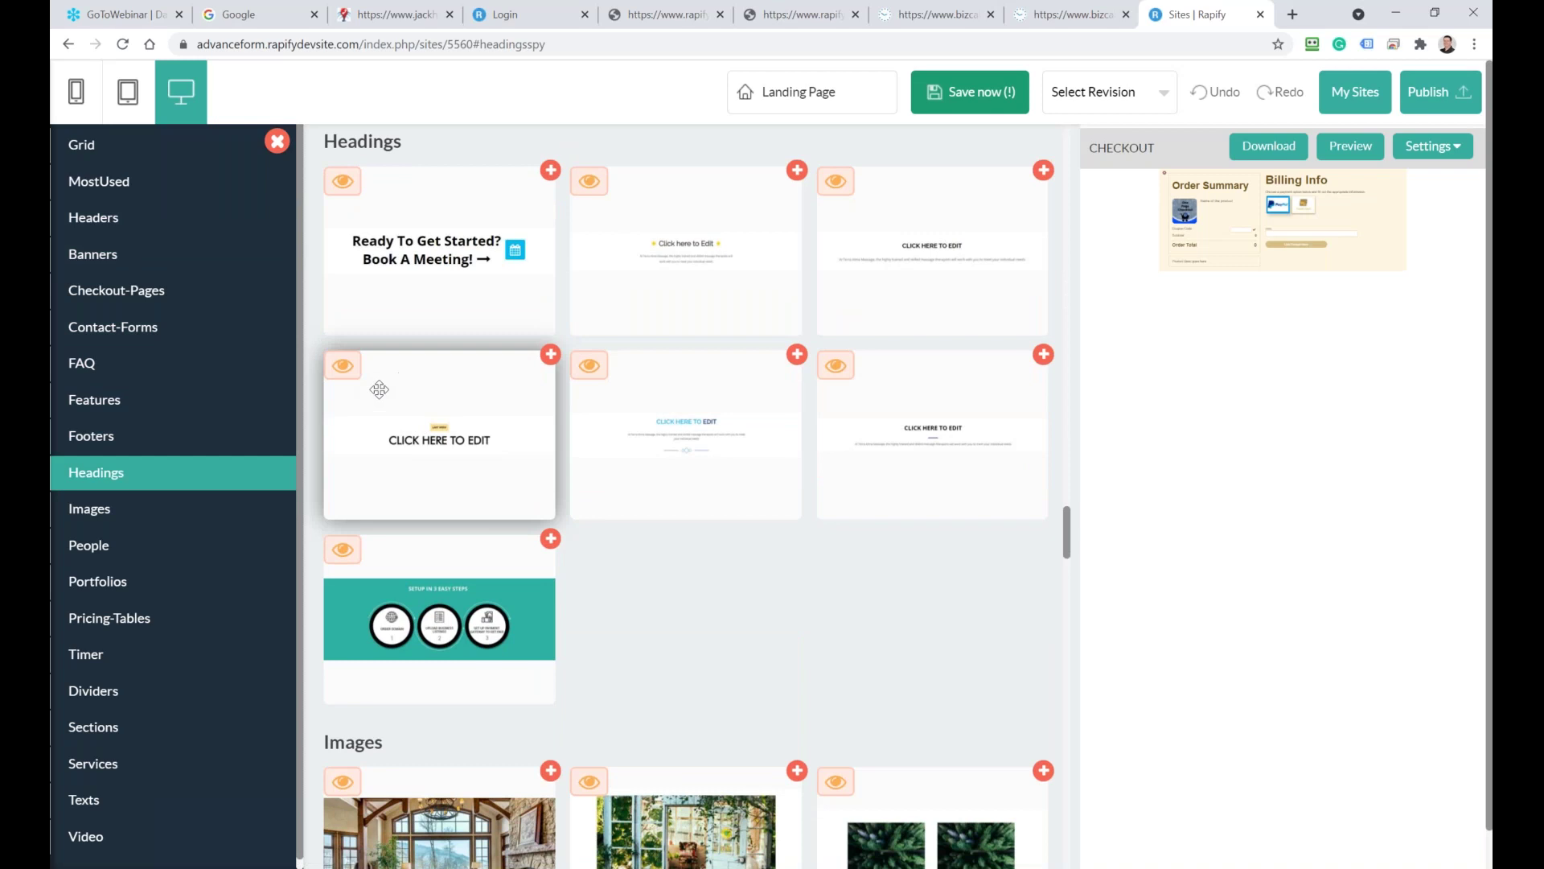
click(342, 365)
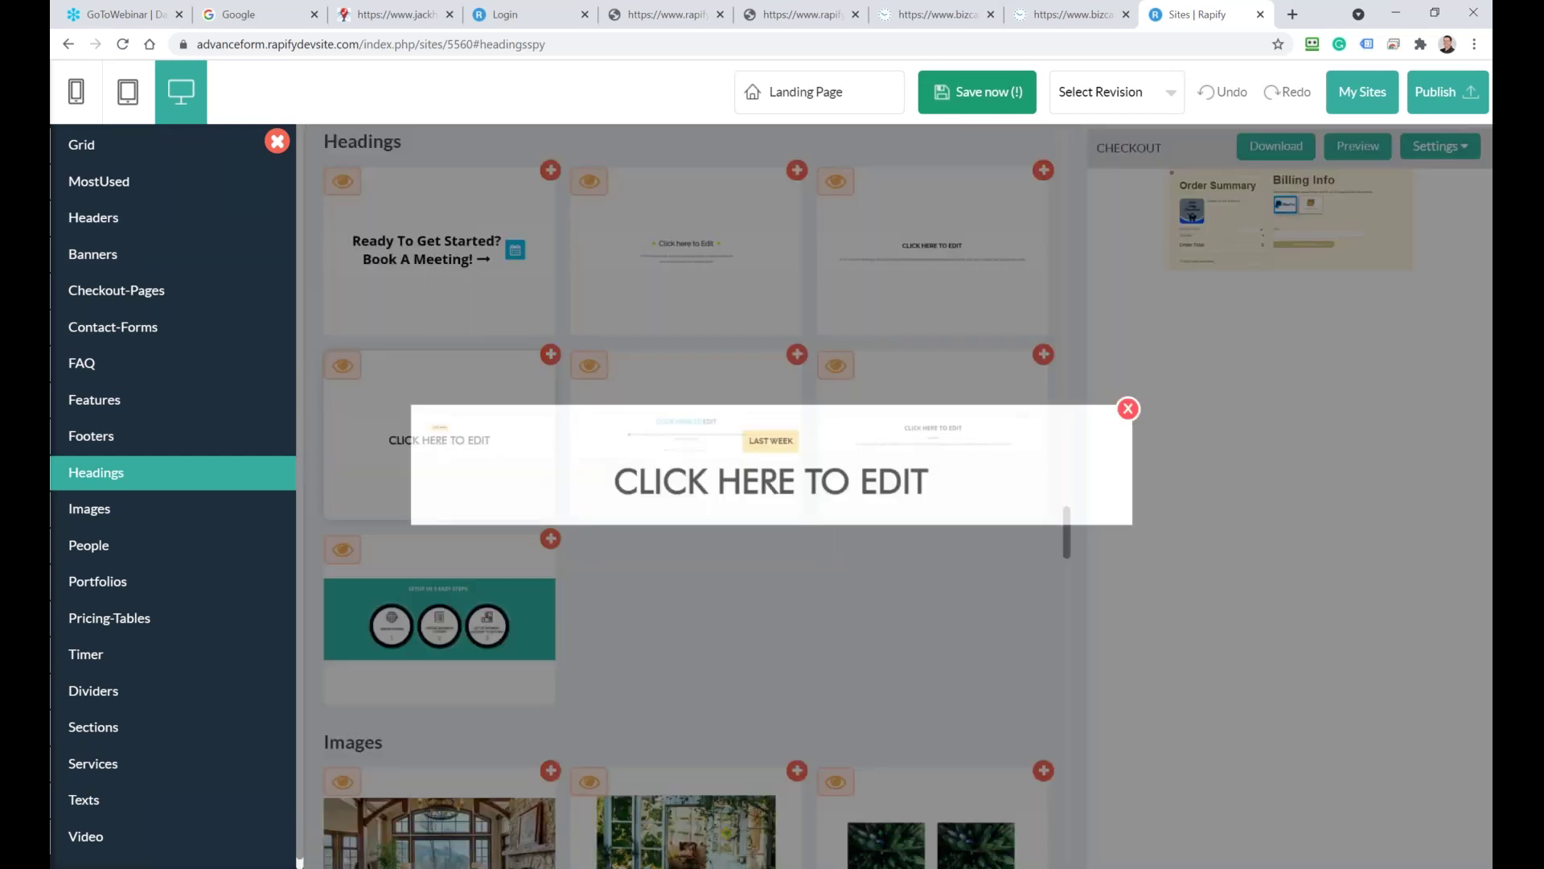
click(1129, 409)
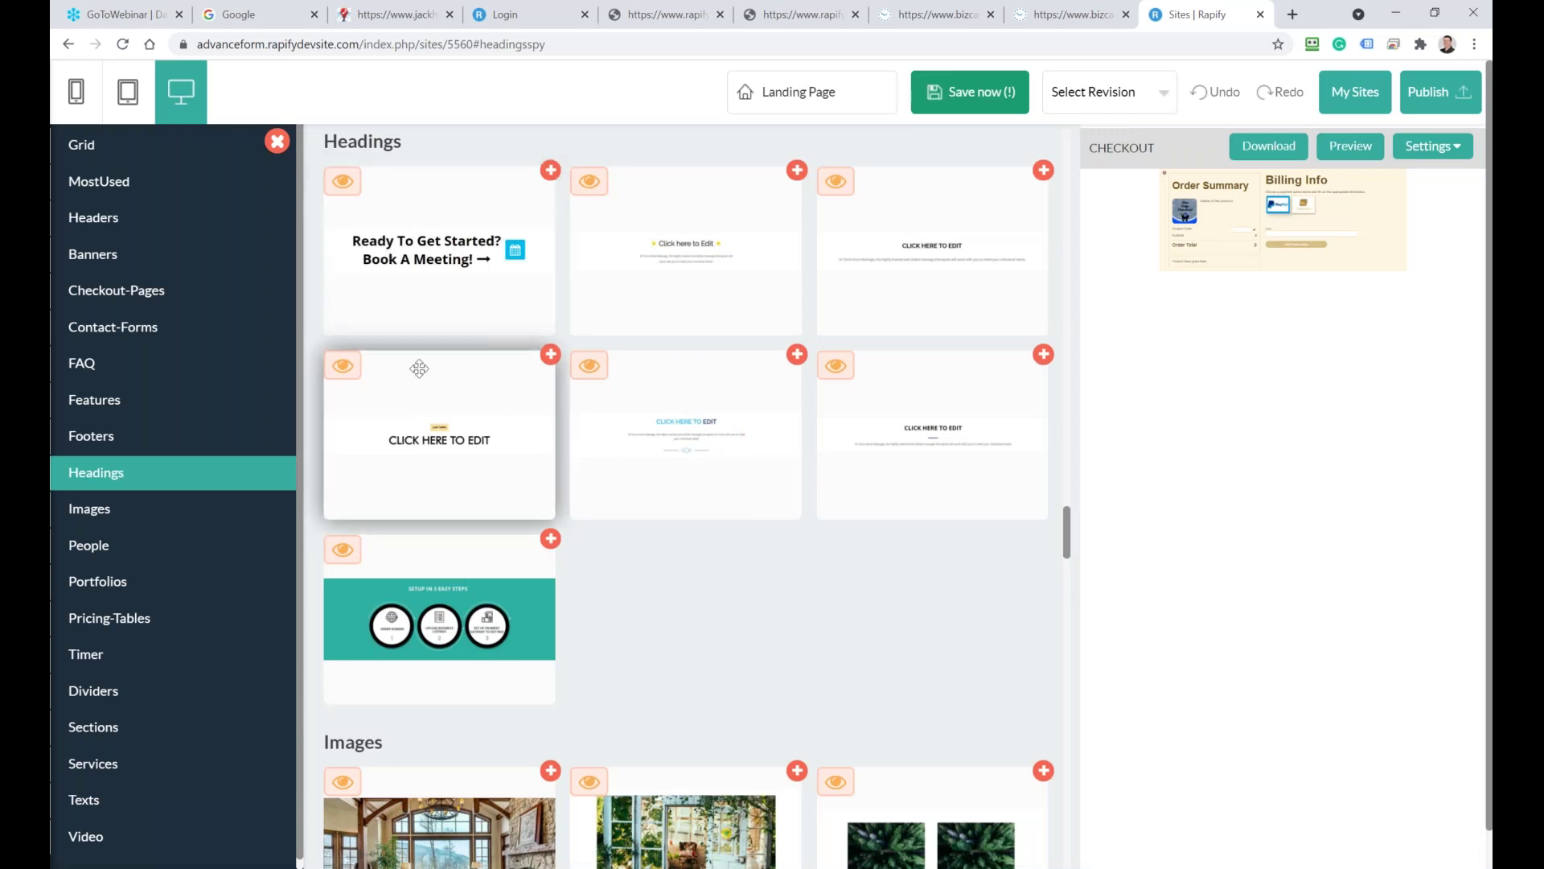
Add the heading with the "LAST WEEK" tag to the checkout page, save the site and close the section library
click(552, 359)
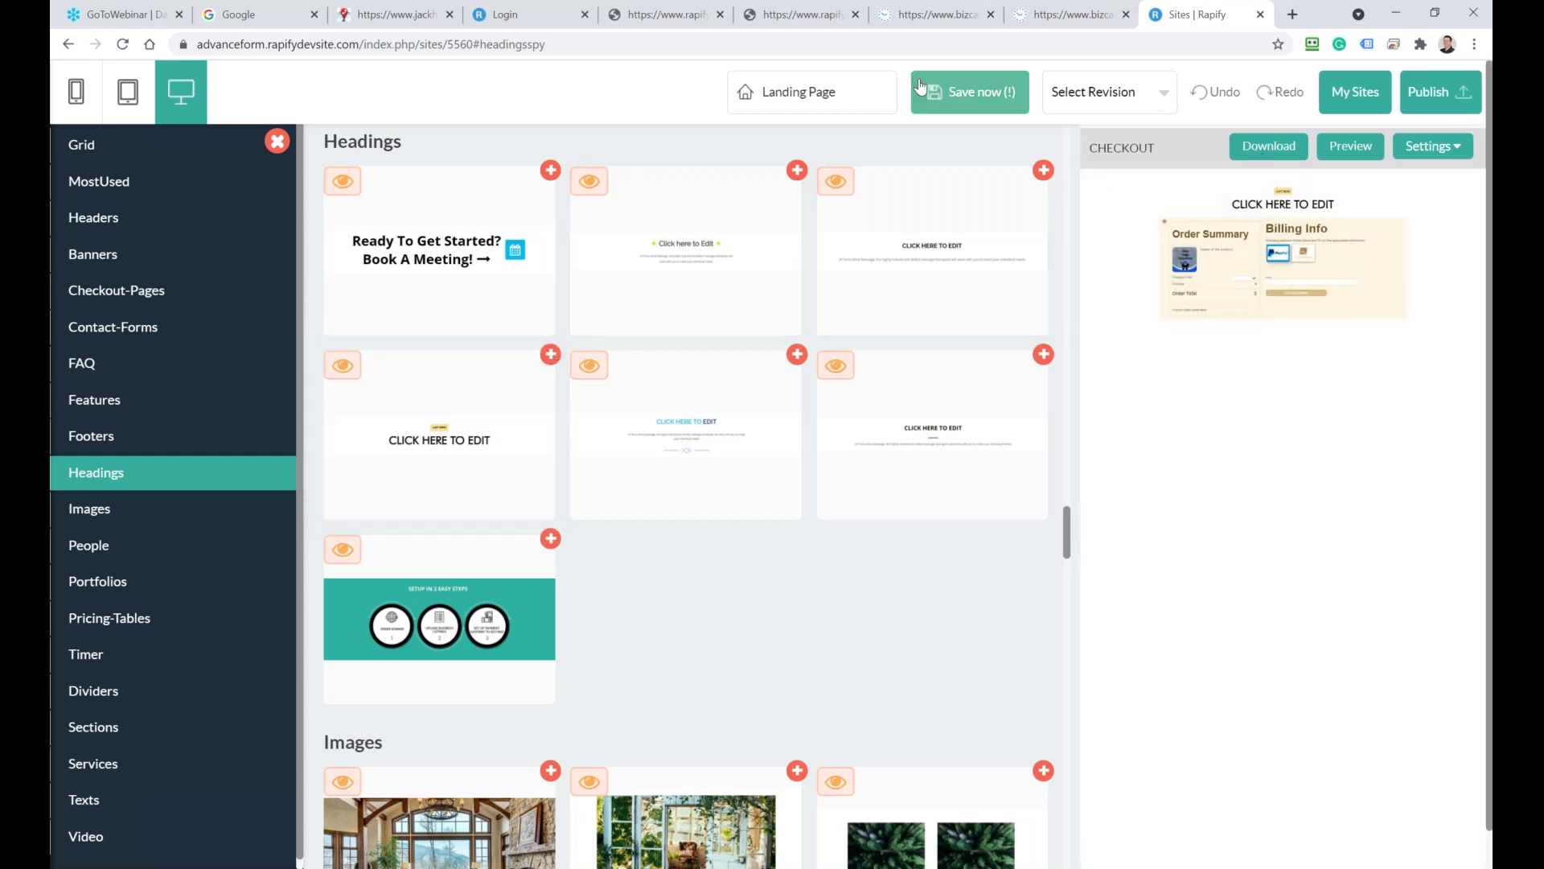
click(956, 85)
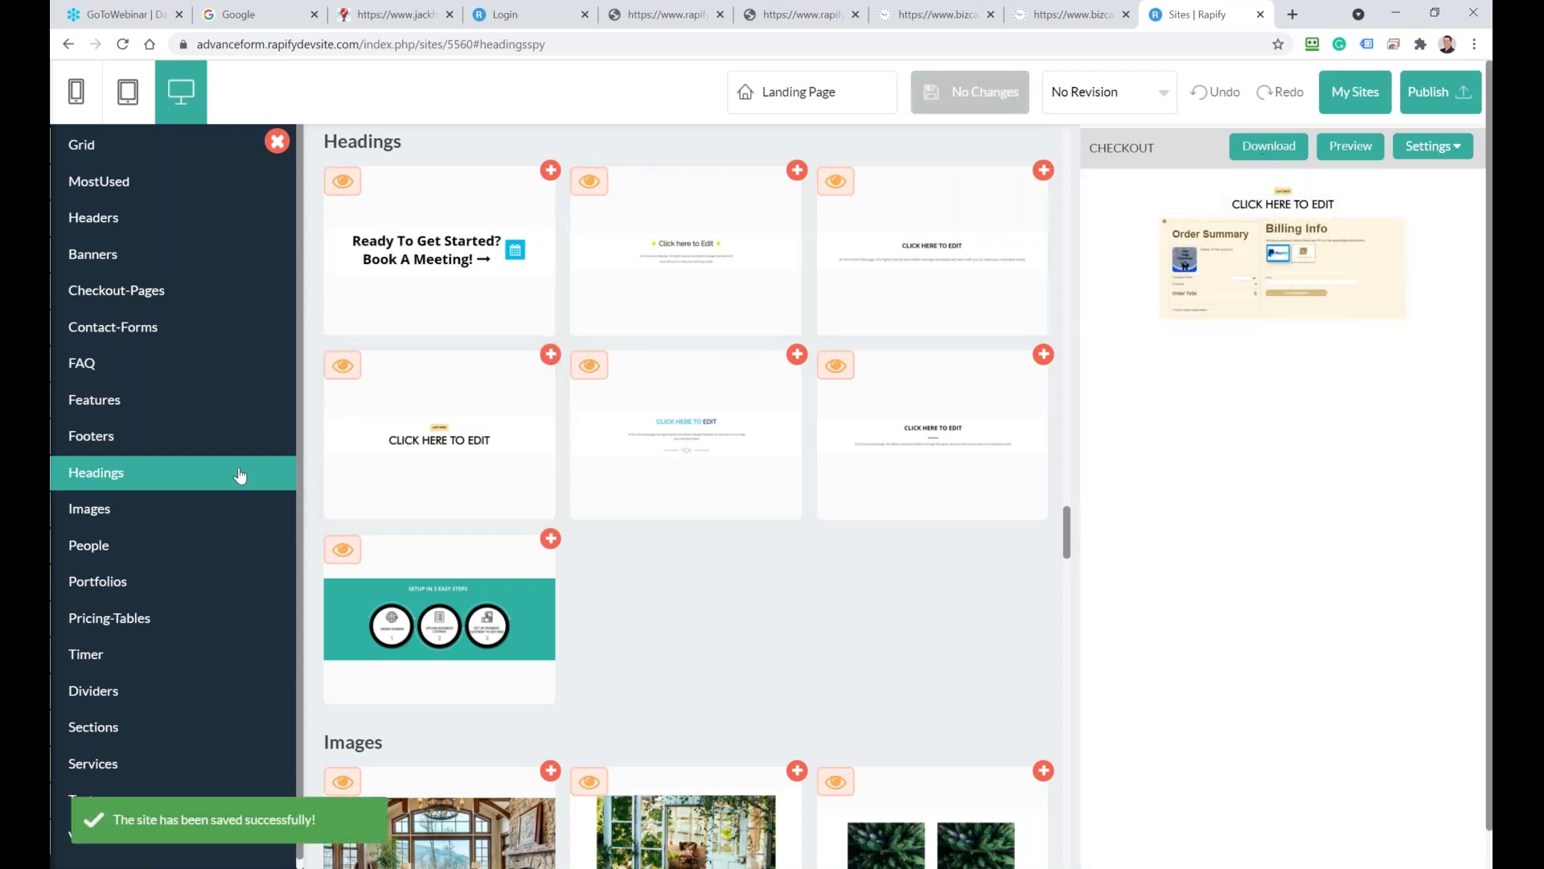
click(275, 144)
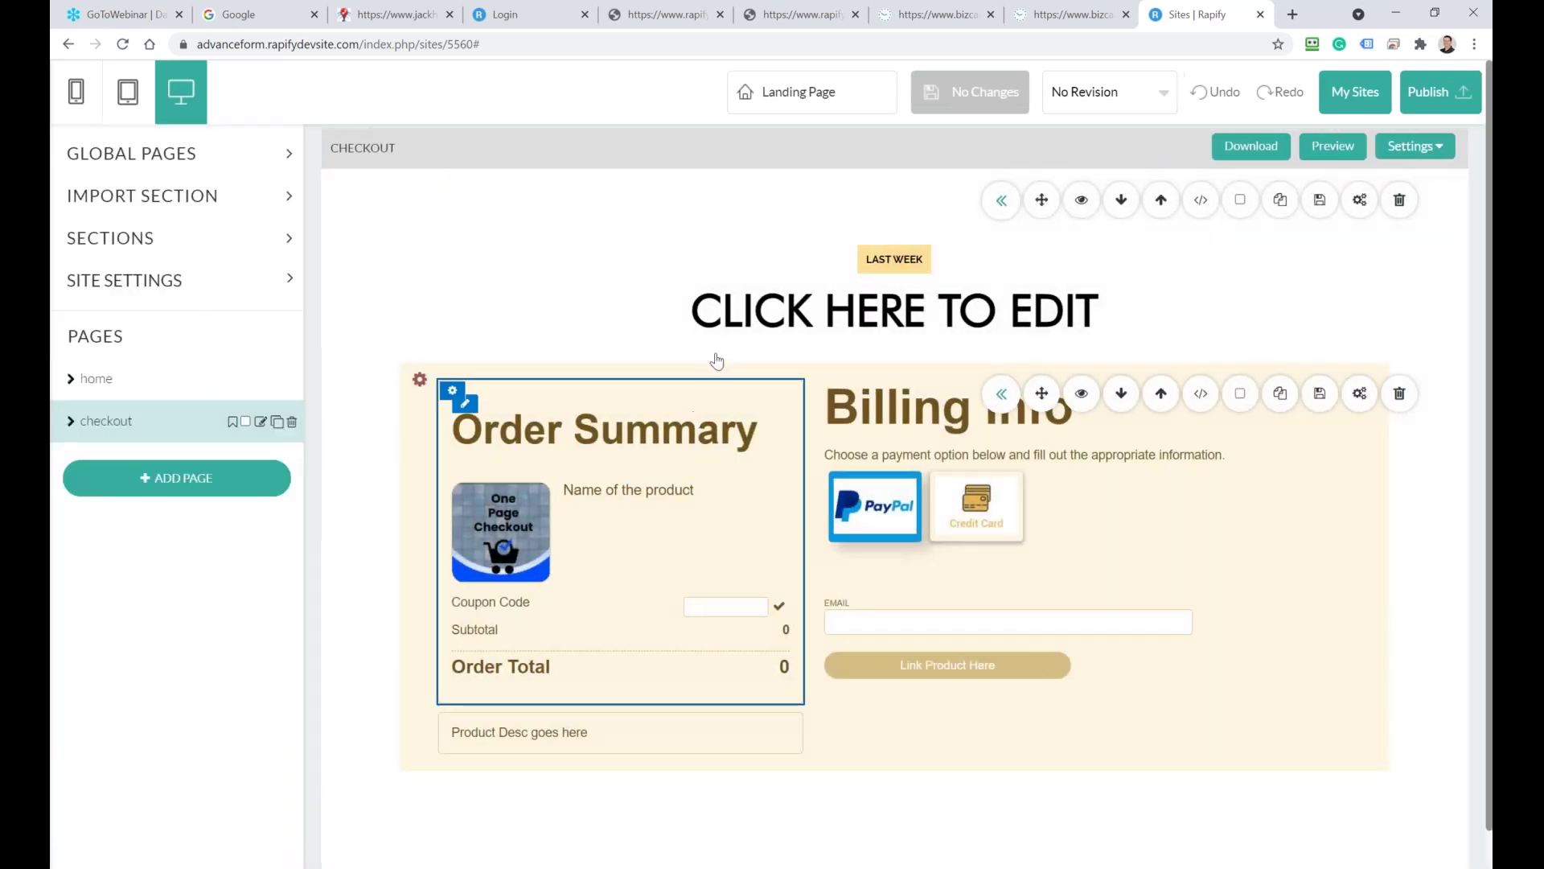
Replace the "CLICK HERE TO EDIT" heading on the checkout page with "CHECK OUT" and save the site
click(839, 329)
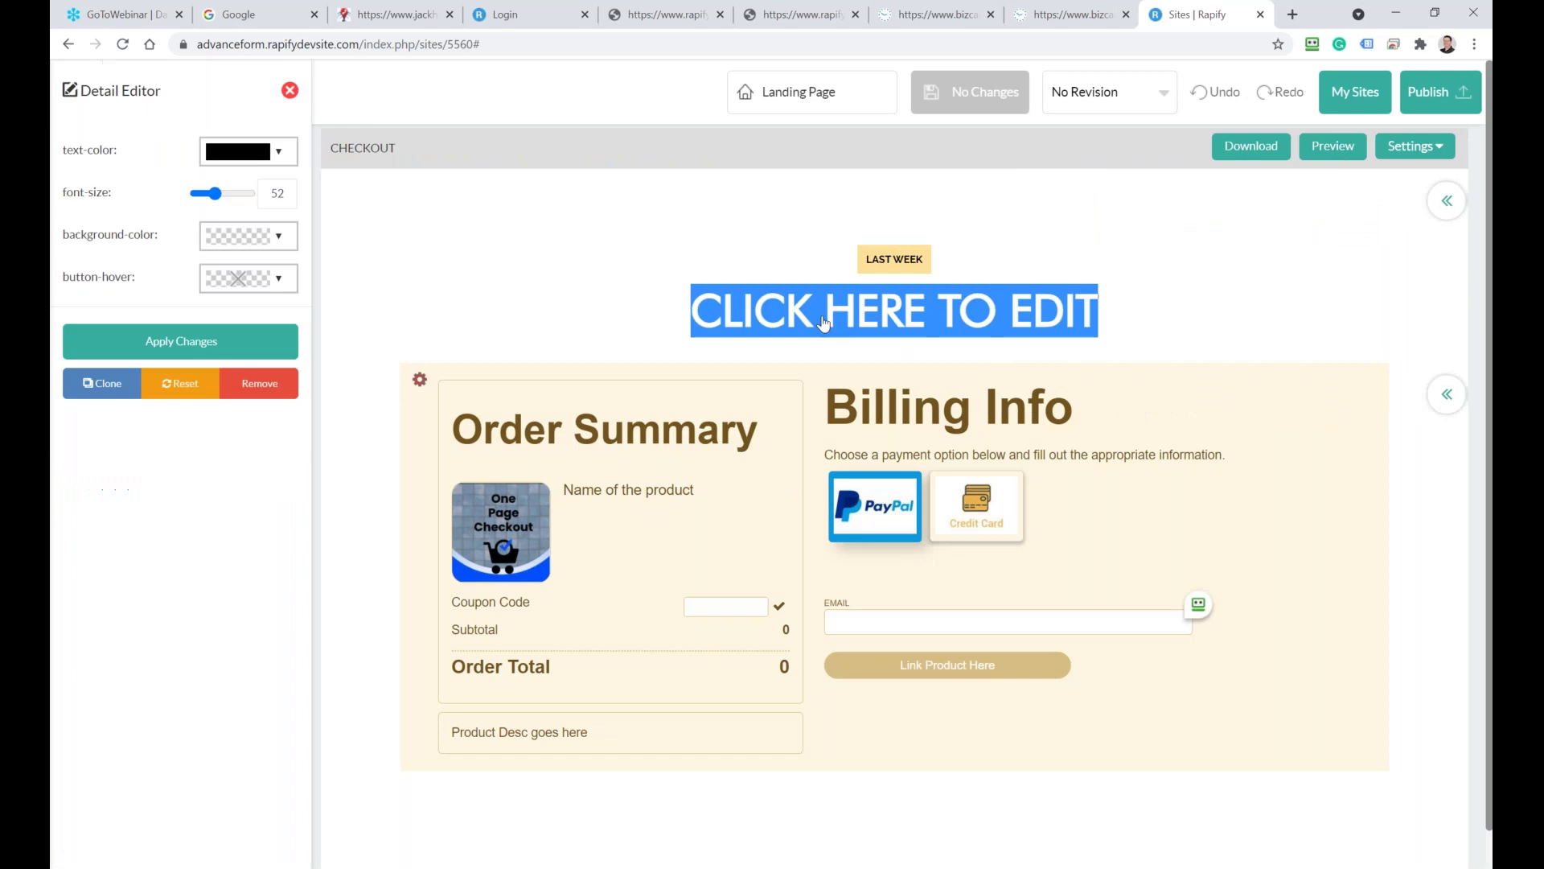
click(797, 309)
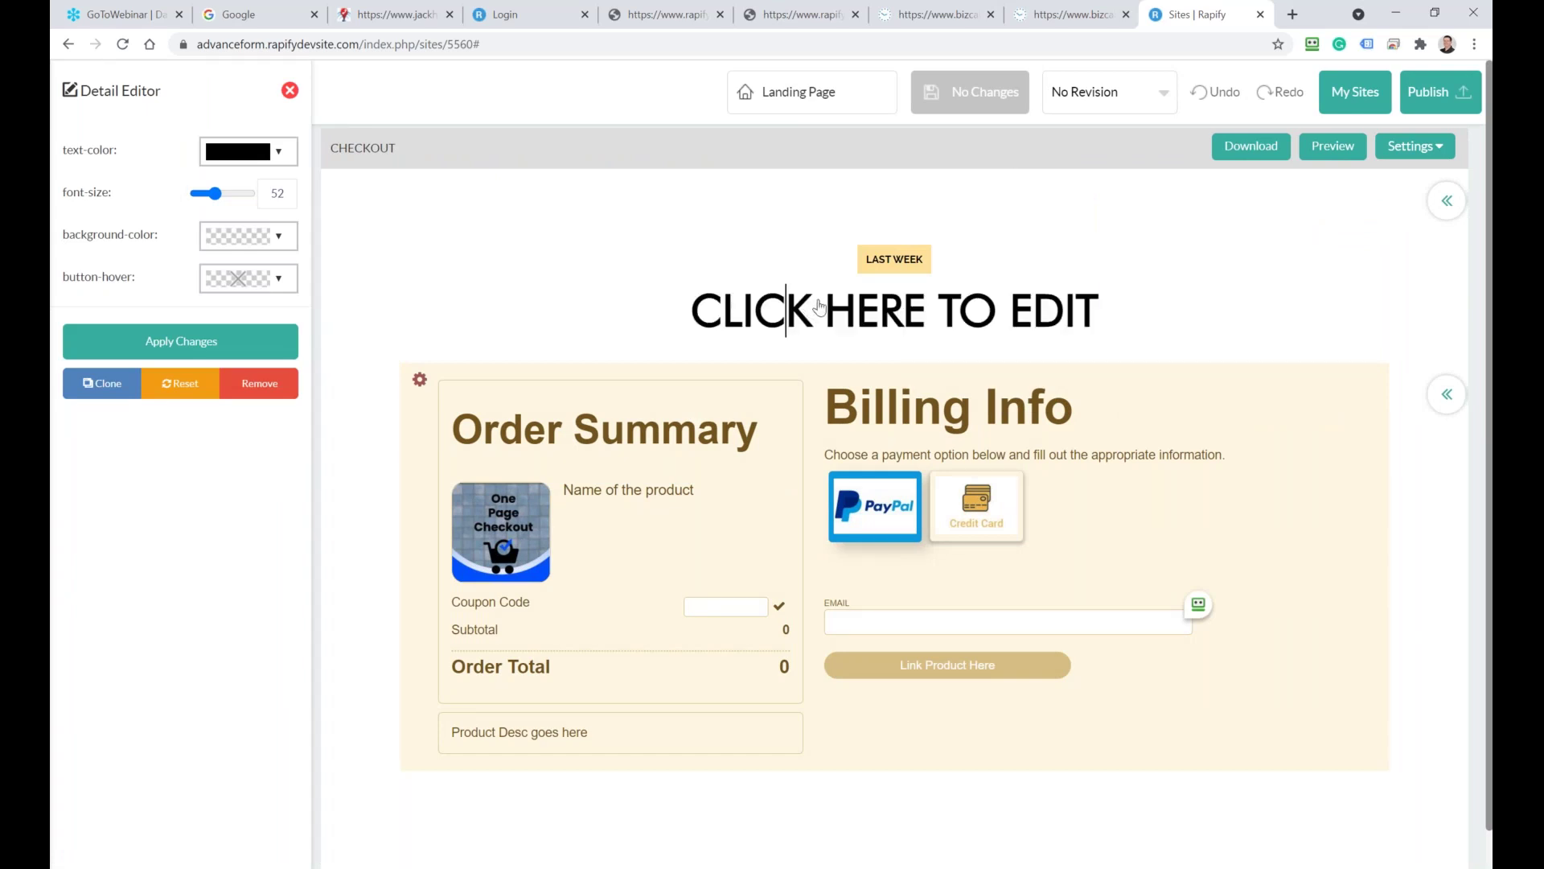
drag(728, 320, 983, 325)
text(HECK )
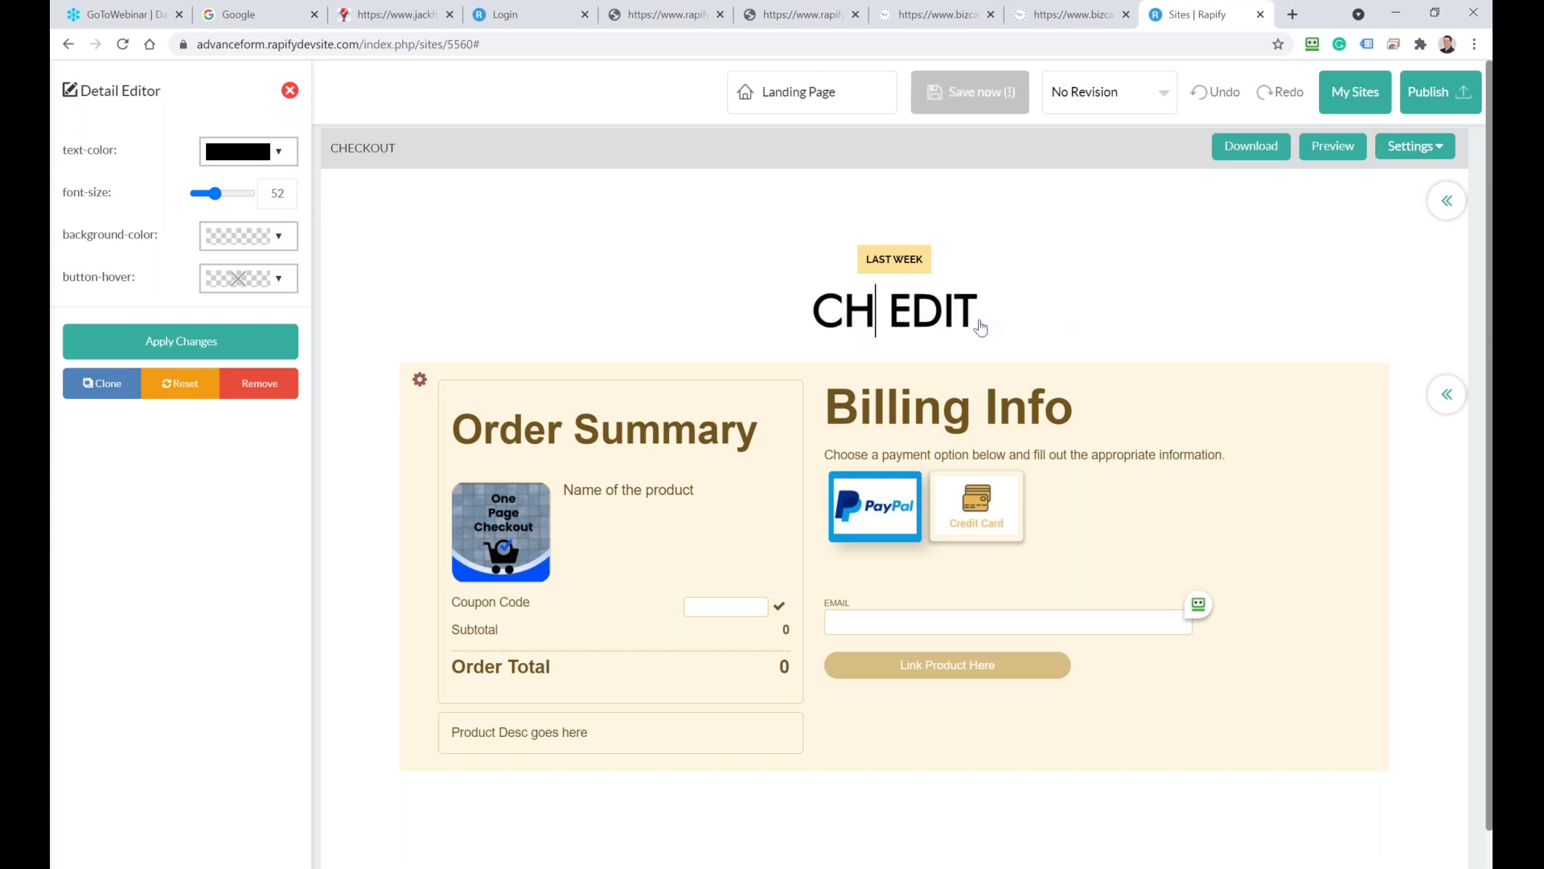
text(OUY)
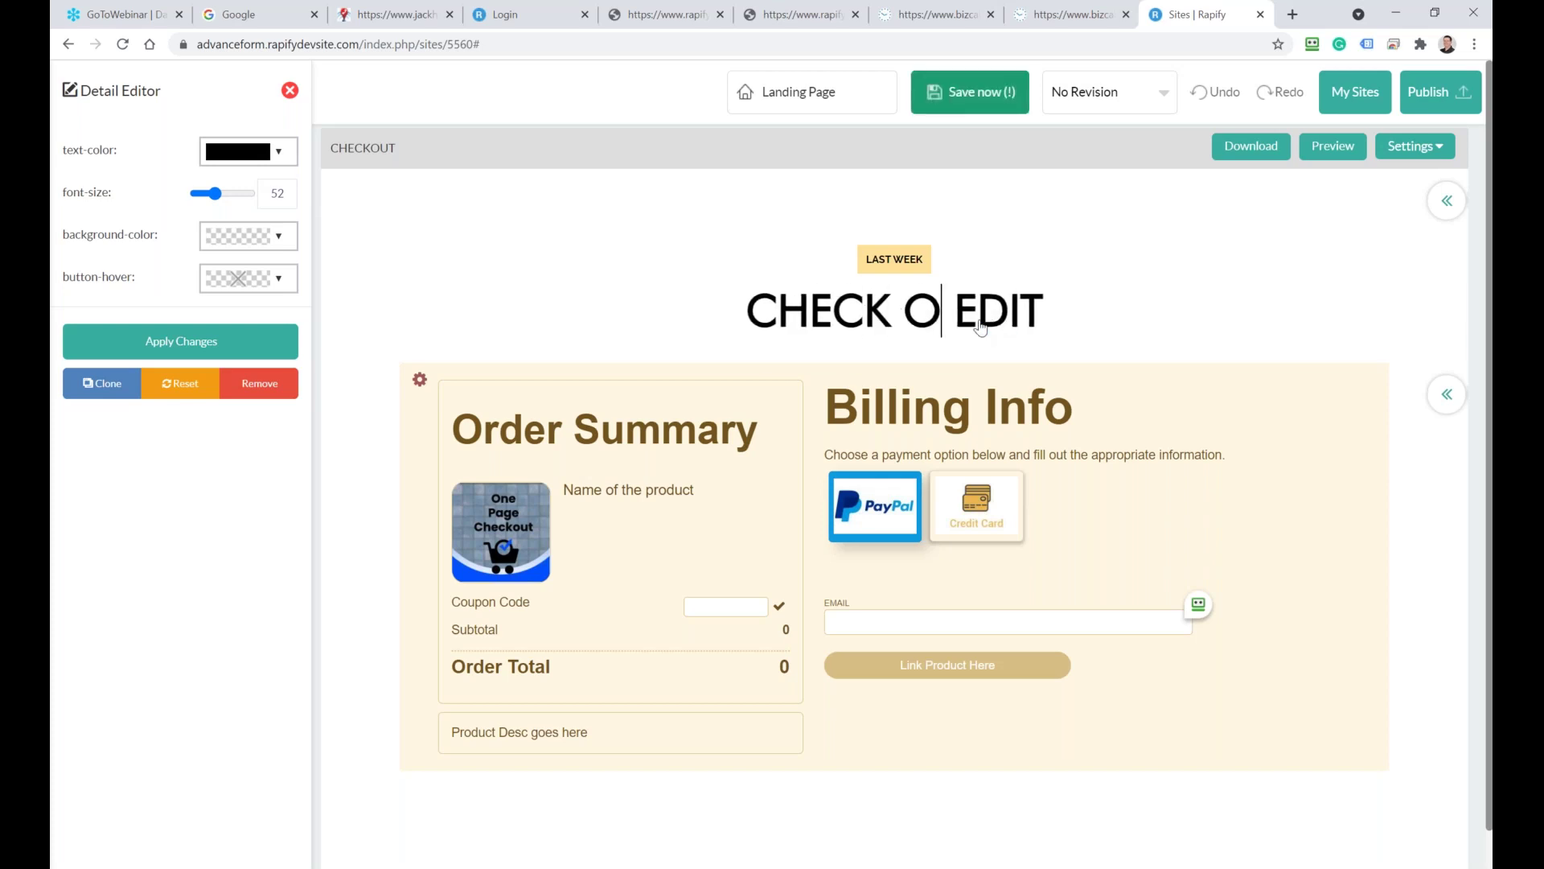
key(BackSpace)
text(T)
key(Delete)
key(Delete)
key(Delete)
key(Delete)
key(Delete)
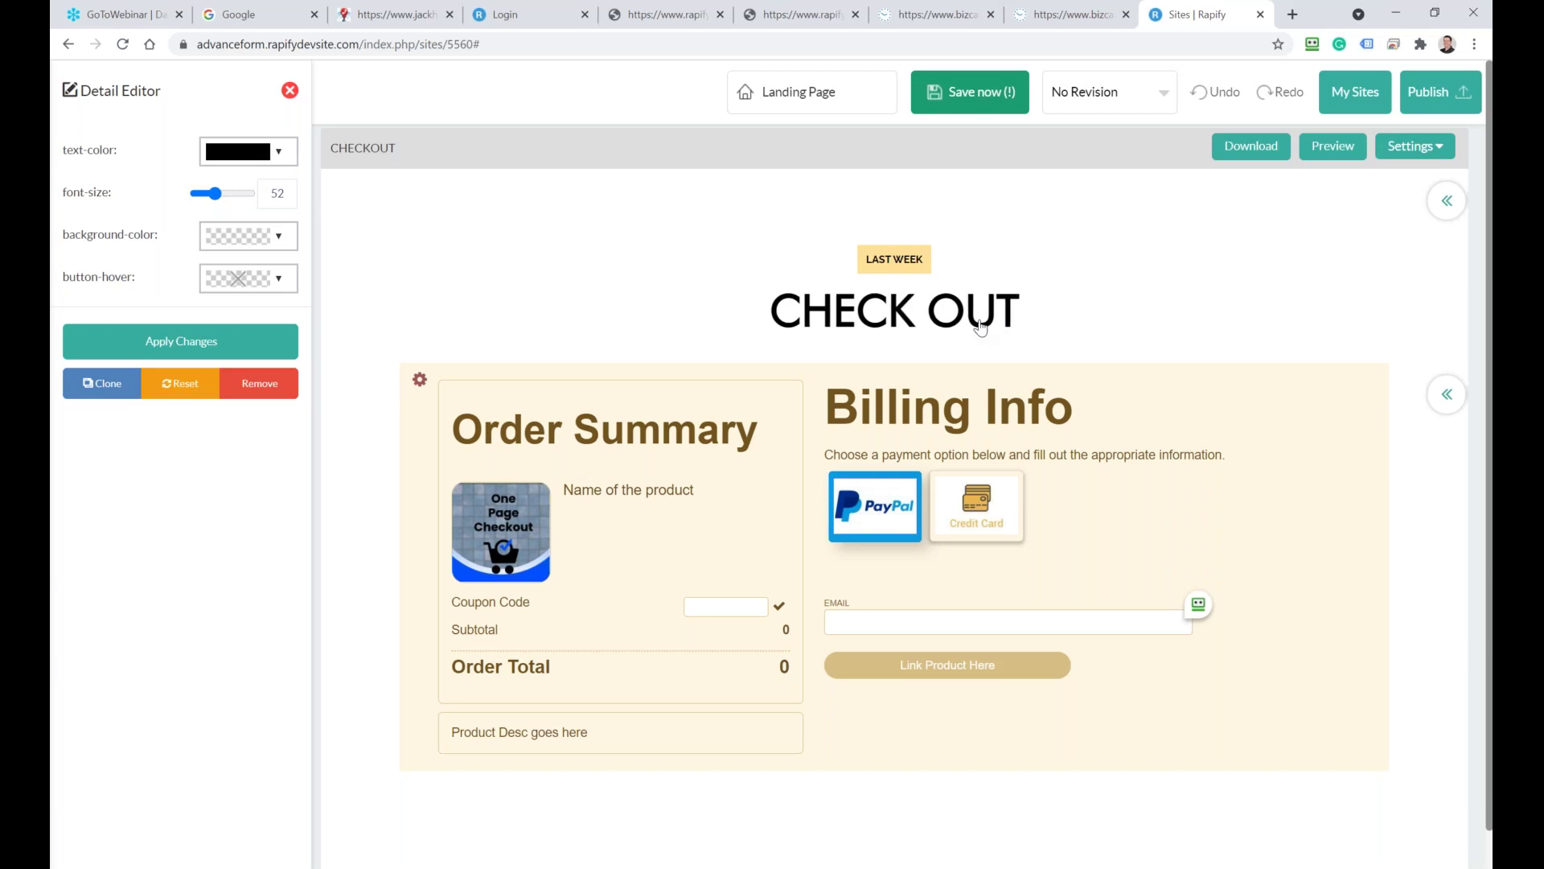
triple_click(899, 262)
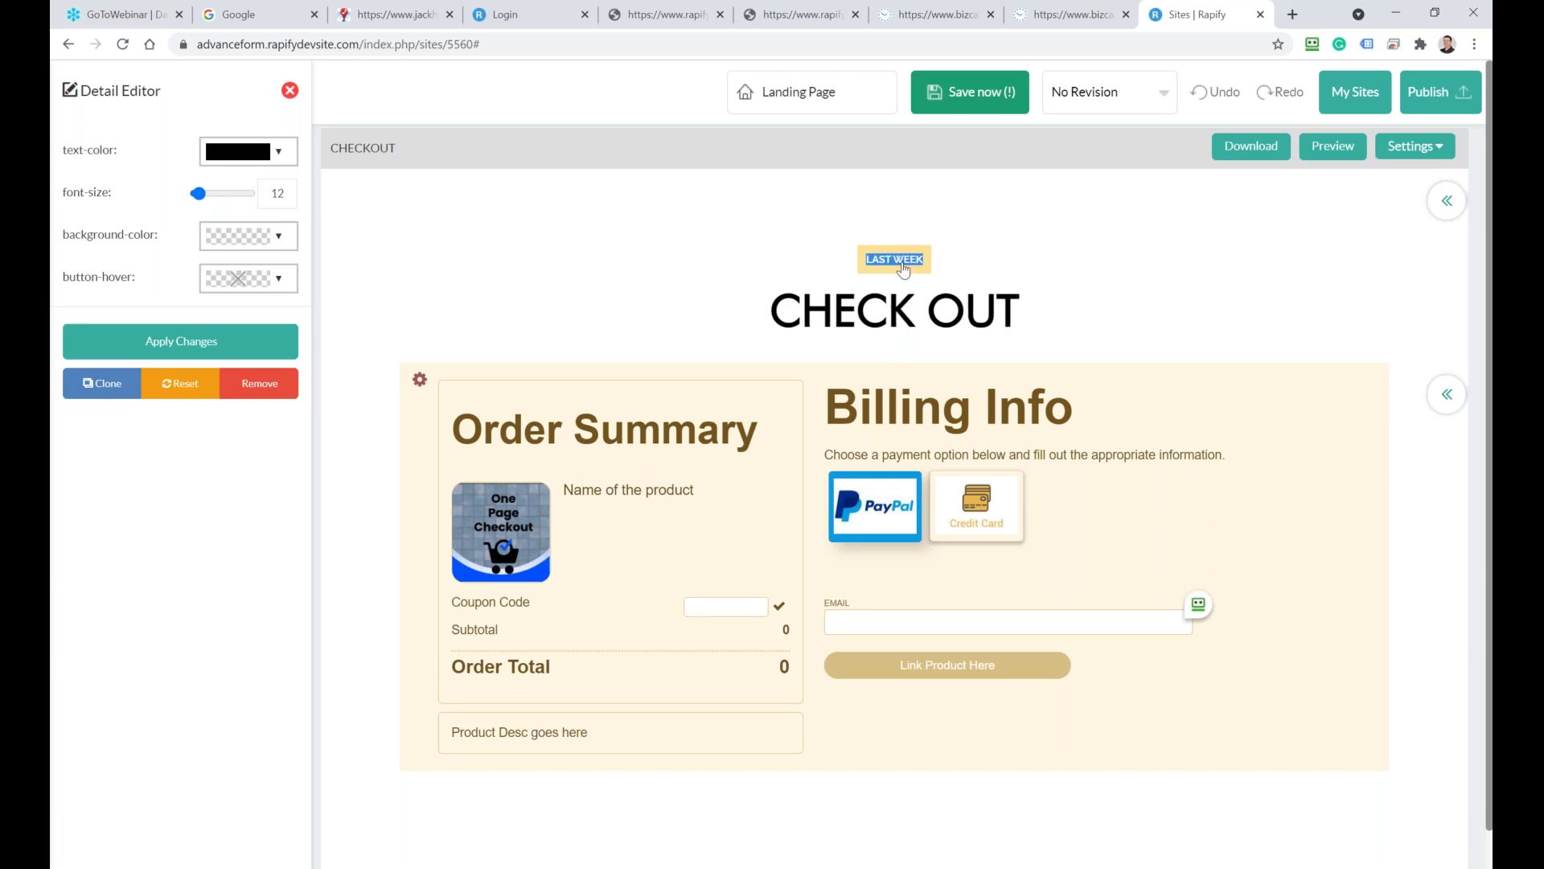
triple_click(689, 307)
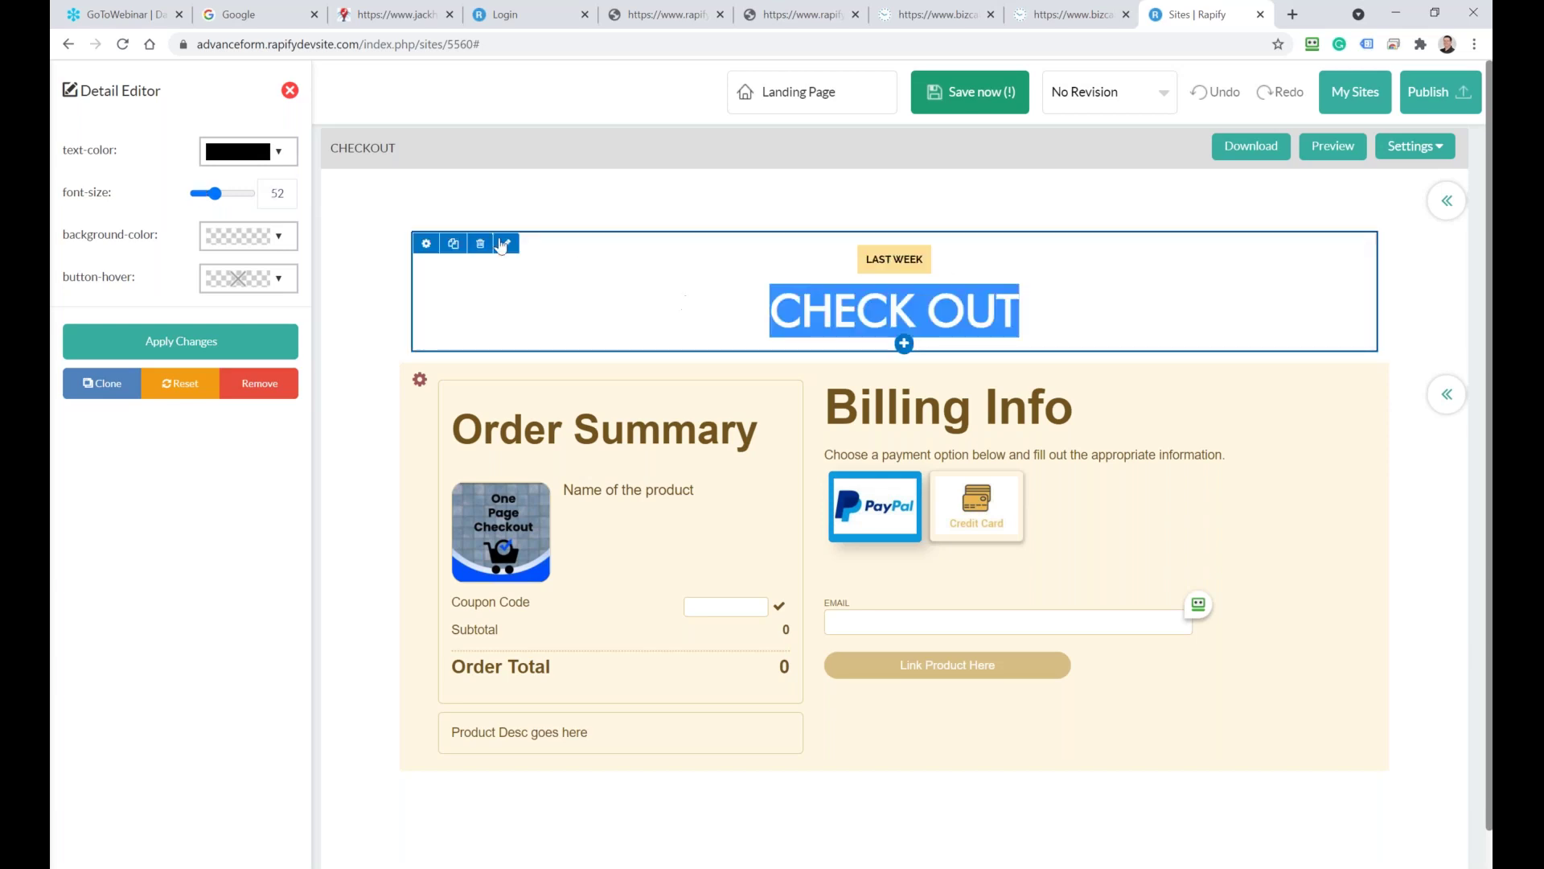
click(993, 92)
Return to the home page with its two pricing plans and rename the checkout page as checkout1
click(93, 392)
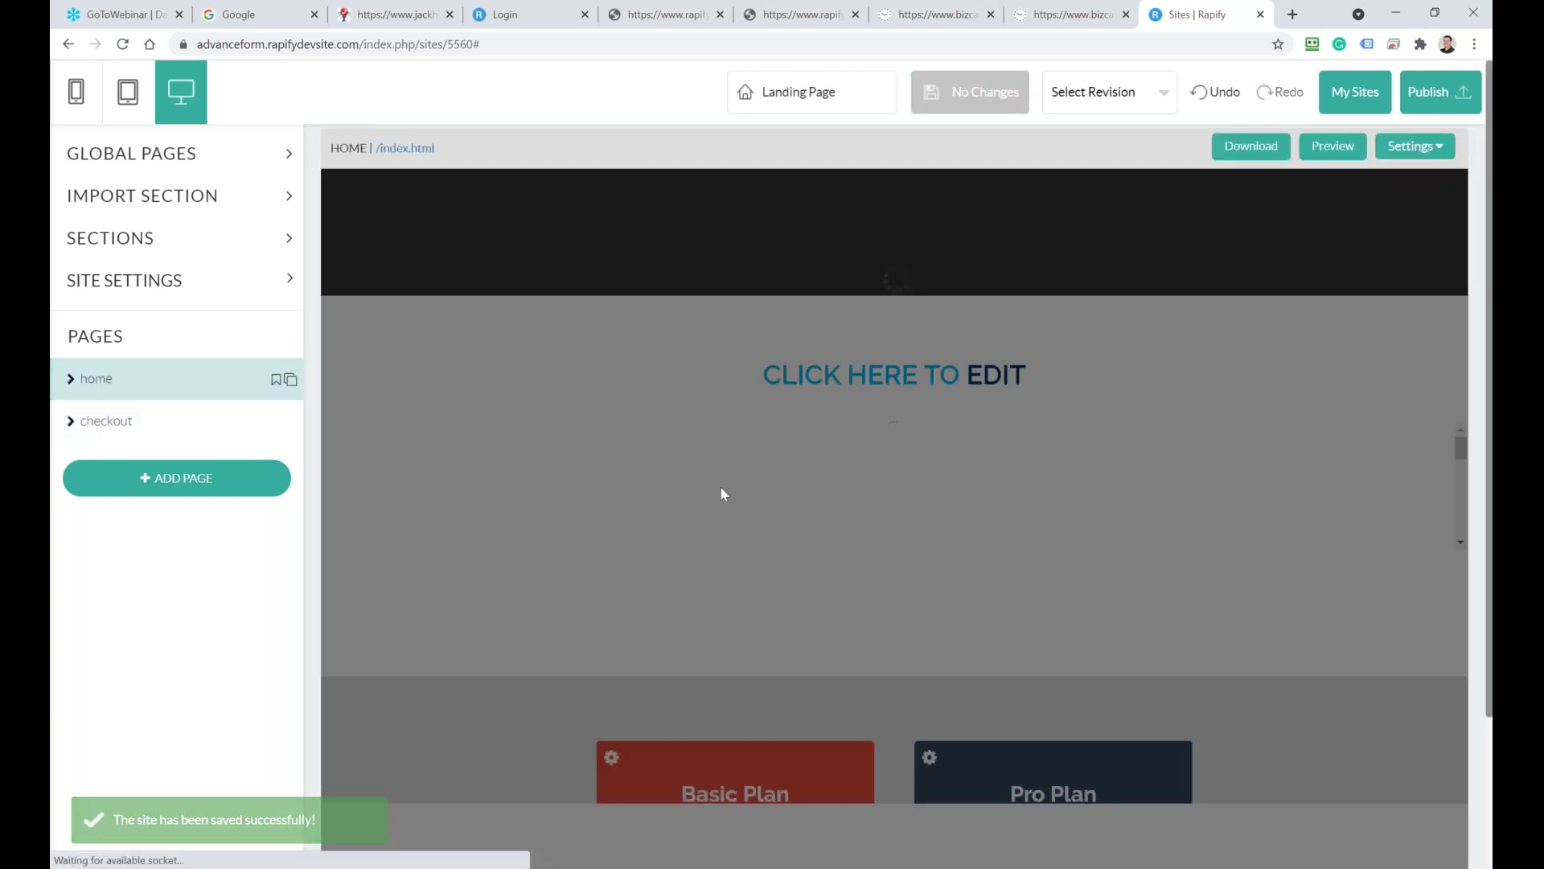
scroll(805, 393, down, 2)
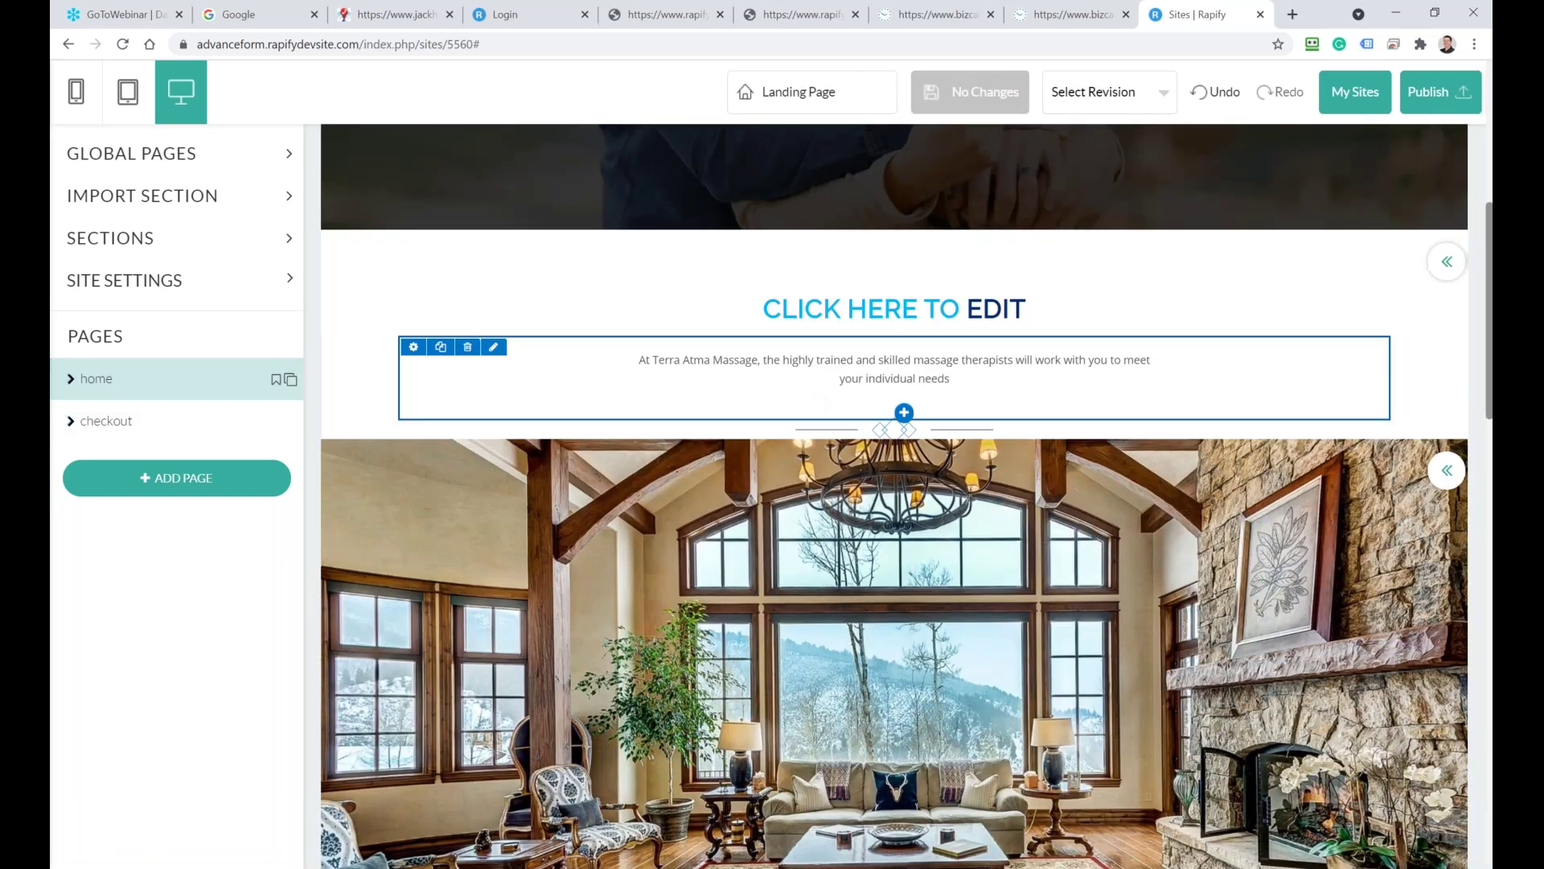
scroll(805, 393, down, 10)
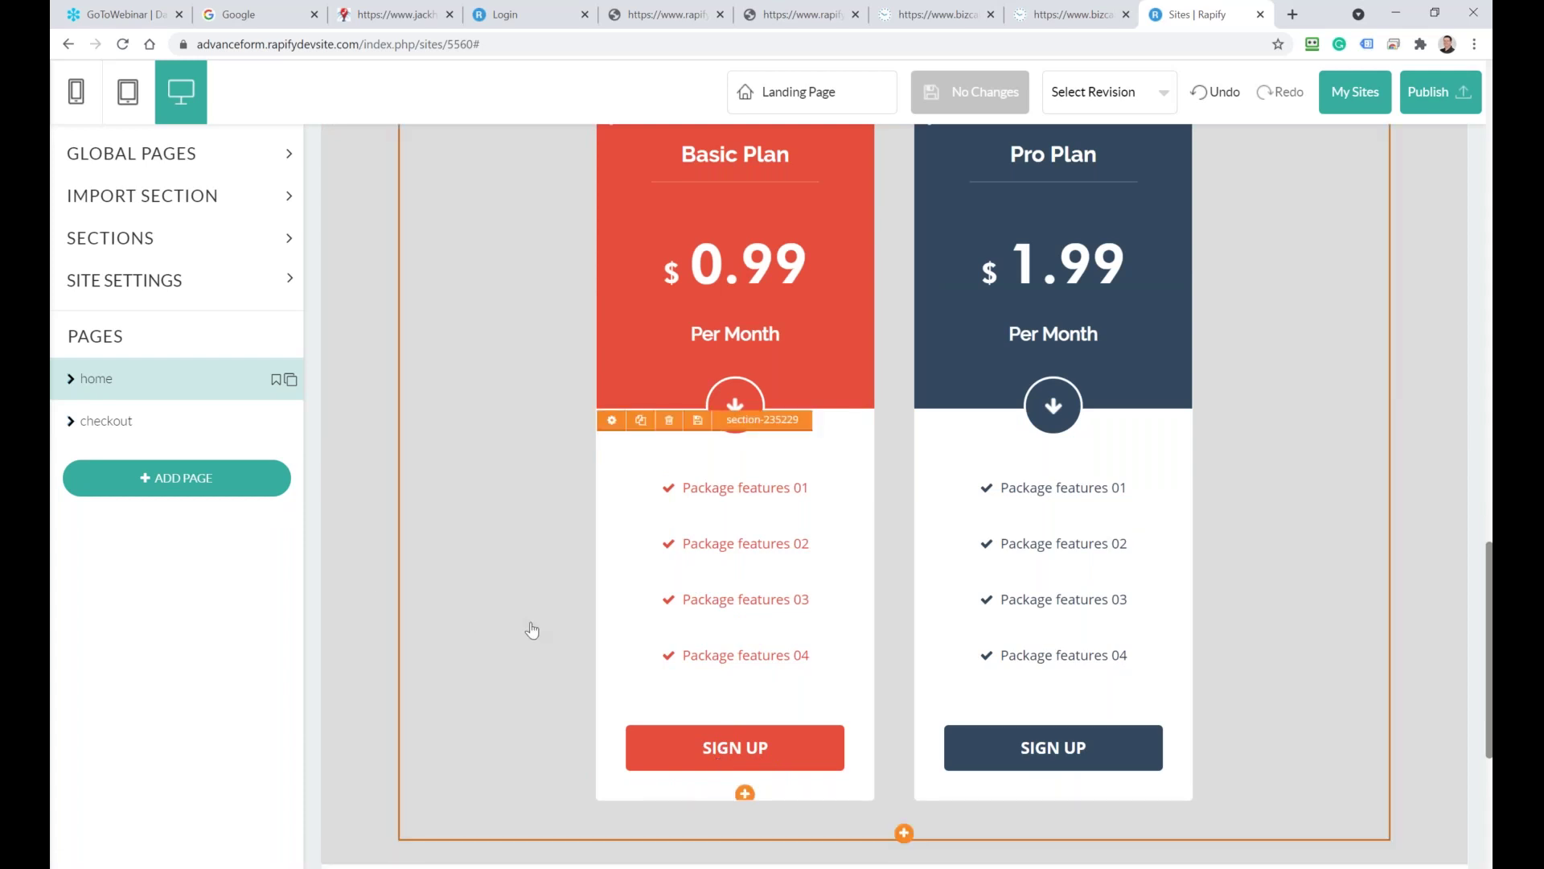
mouse_move(112, 439)
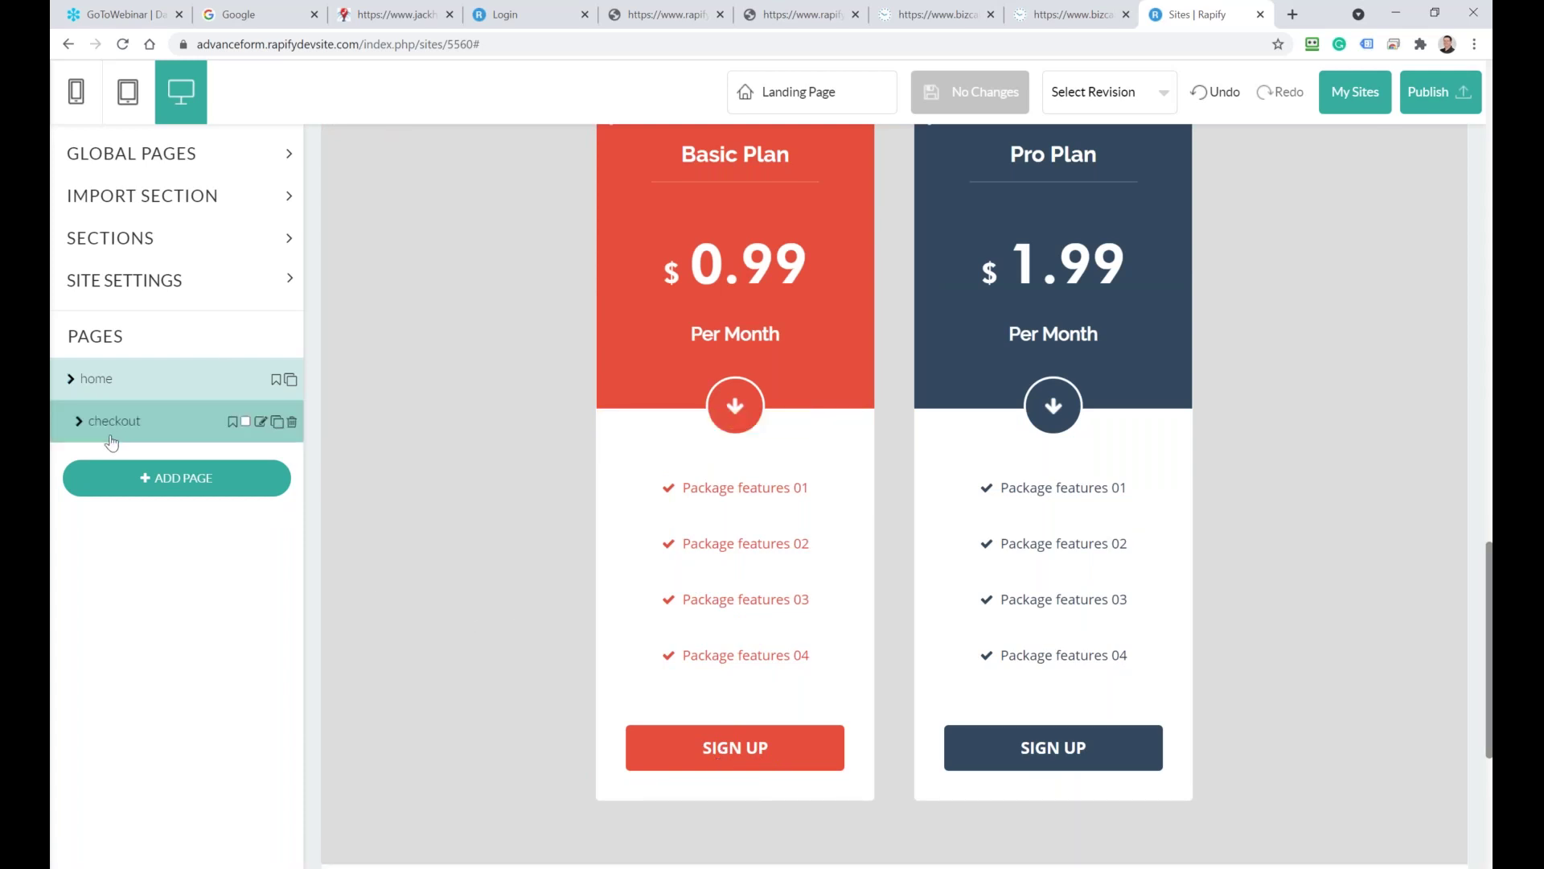
click(260, 422)
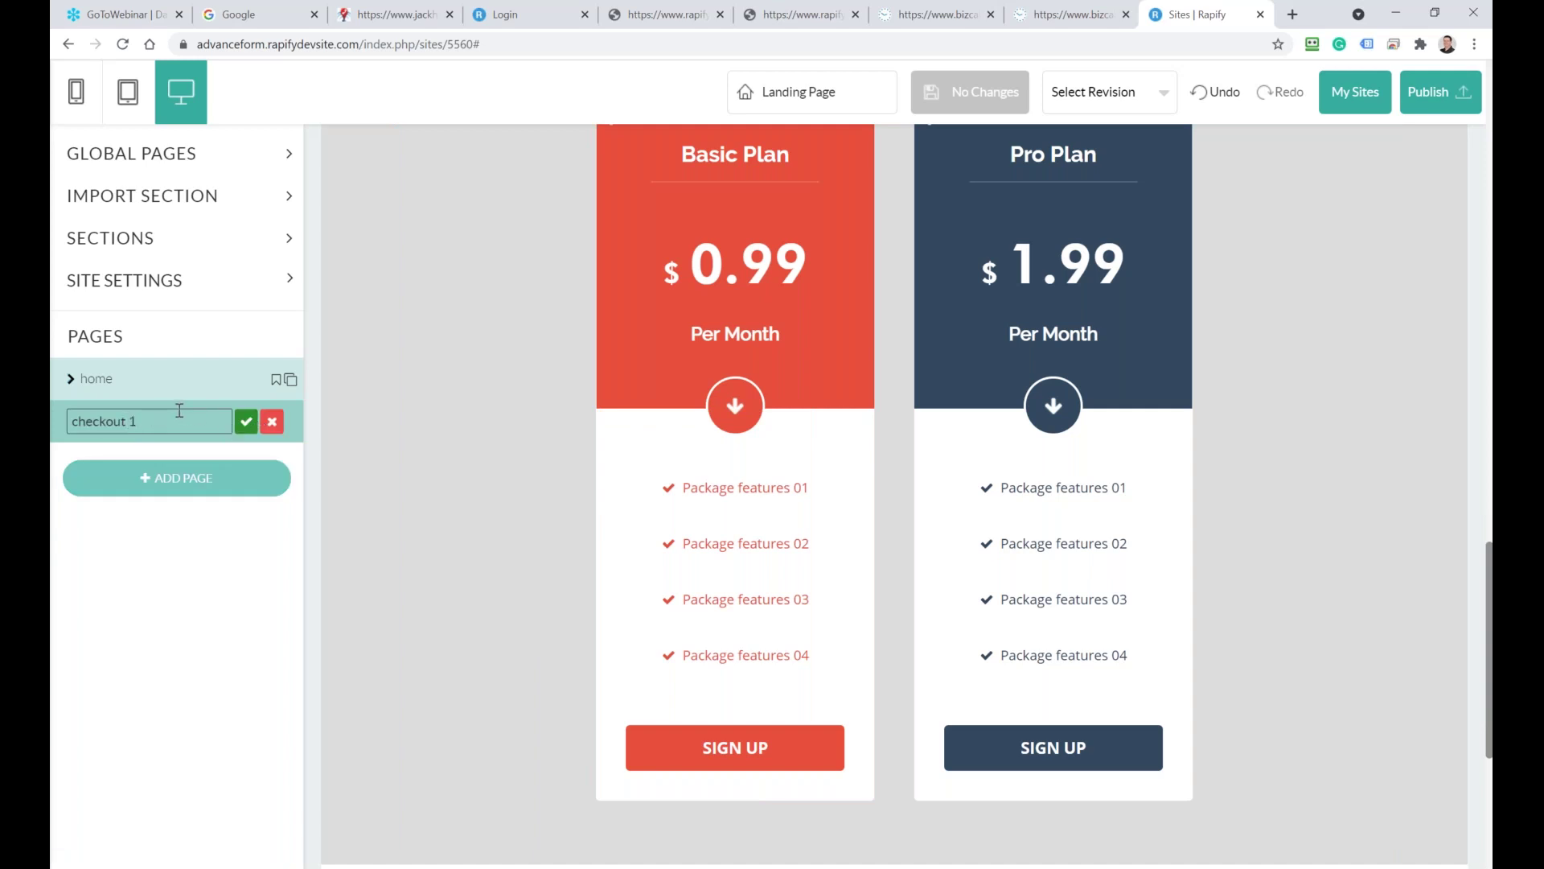
click(246, 425)
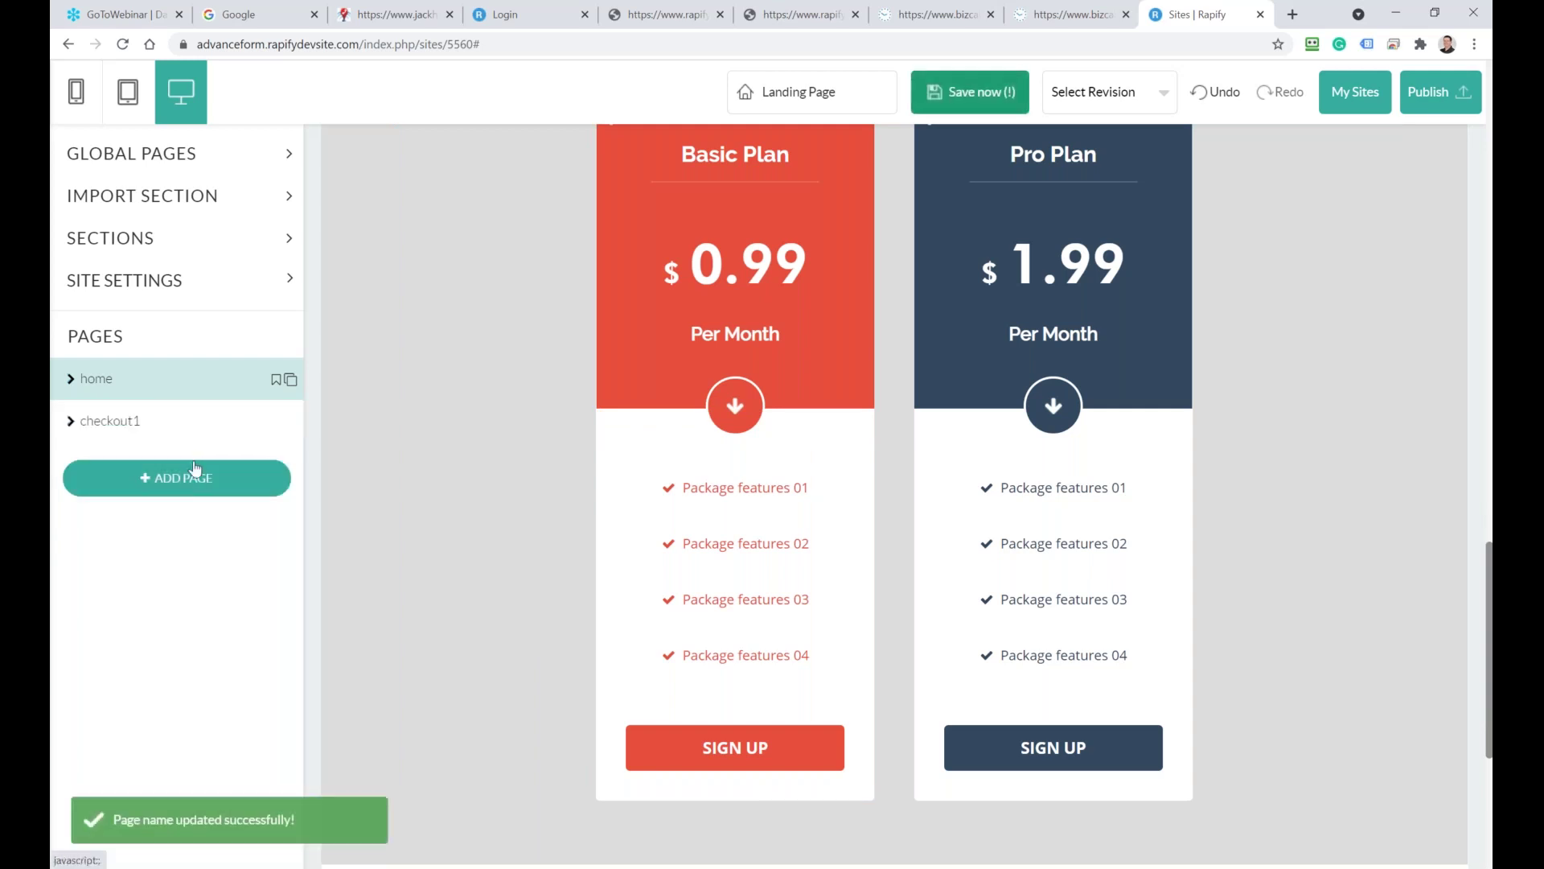
Duplicate the checkout1 page and rename the copy as checkout2
click(277, 422)
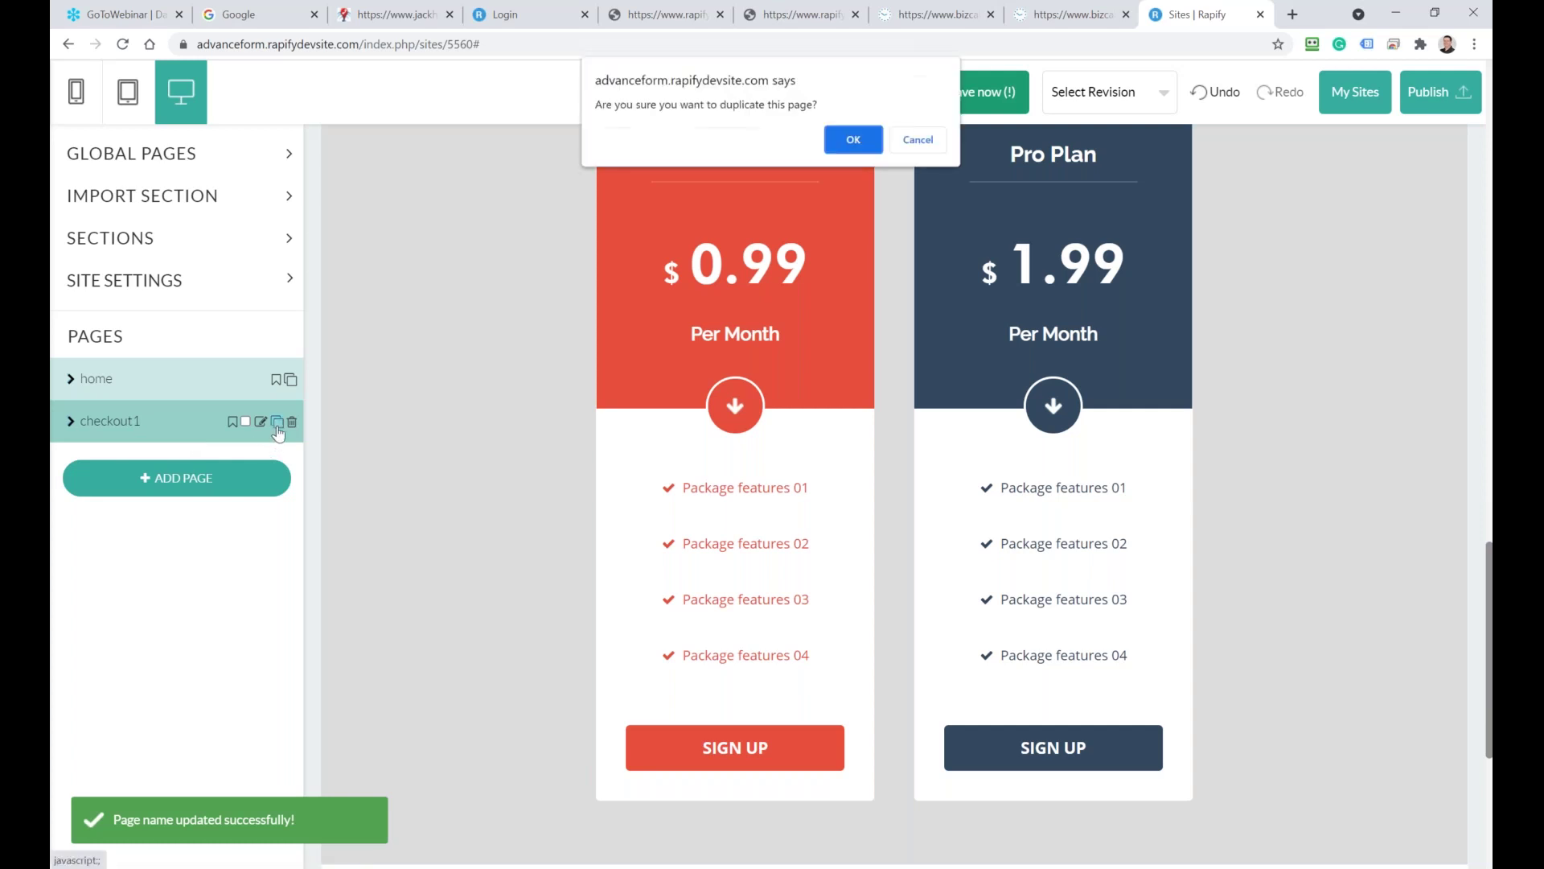
click(876, 142)
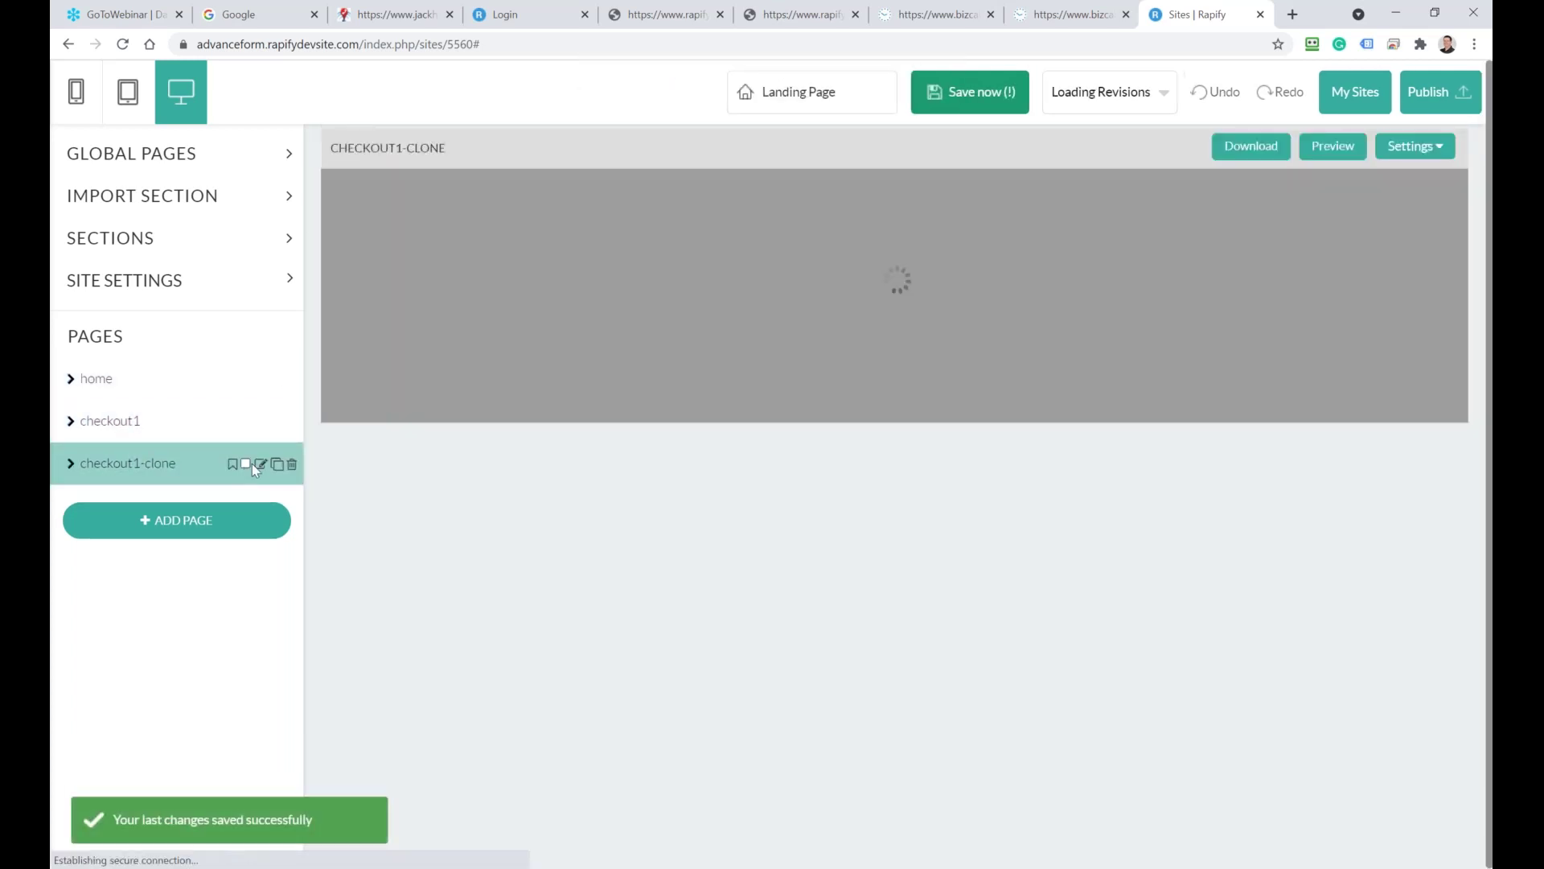
click(256, 464)
drag(181, 465, 131, 466)
text(2)
click(247, 464)
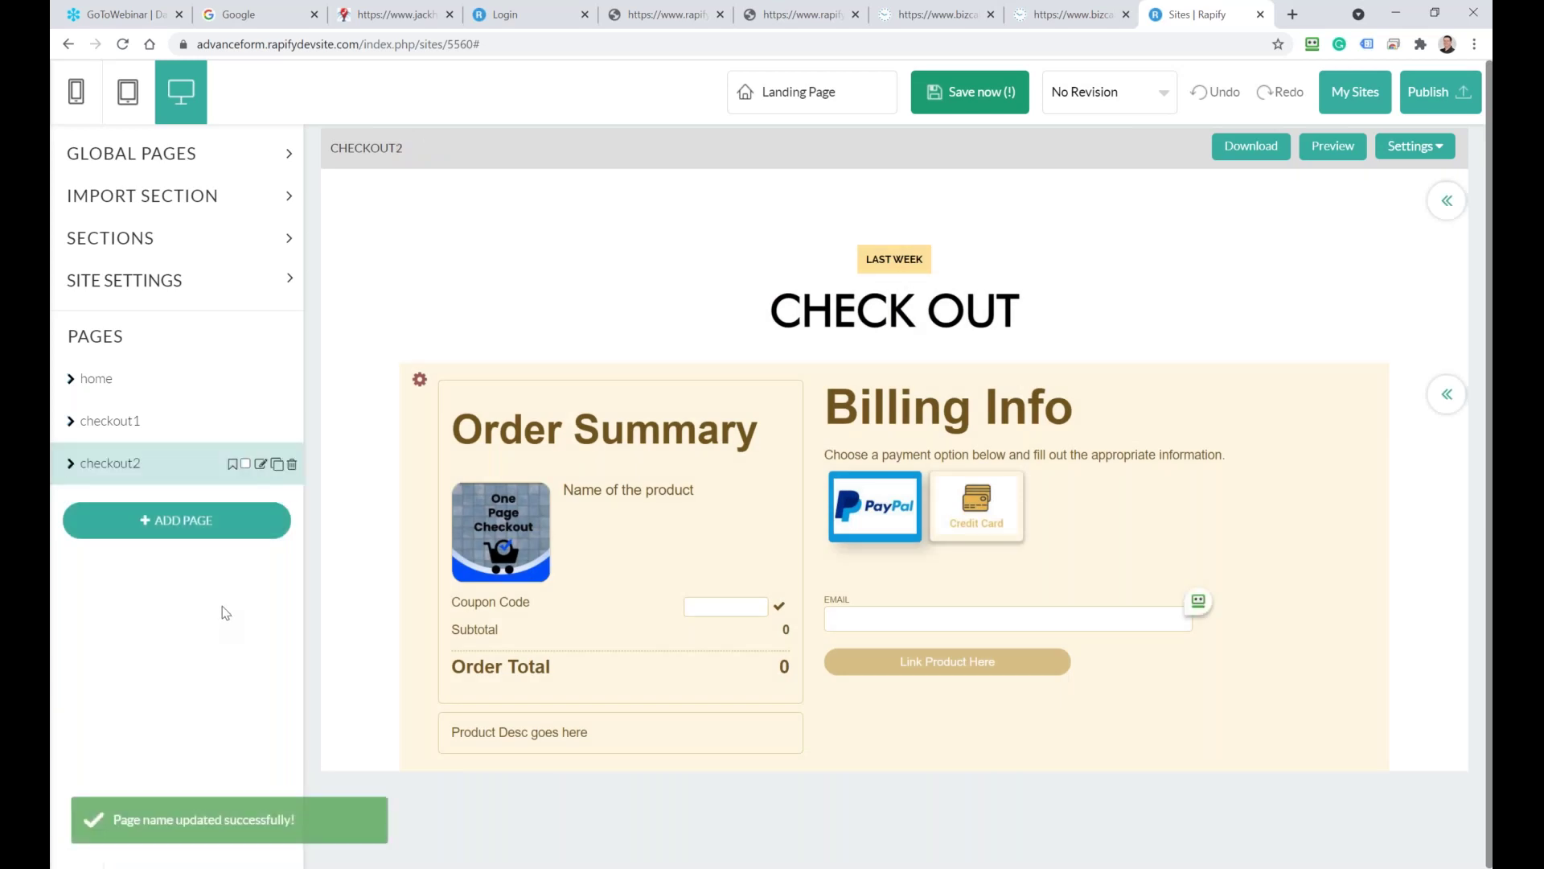
Open the home page and review the Basic and Pro pricing plans and the countdown timer below them
click(142, 390)
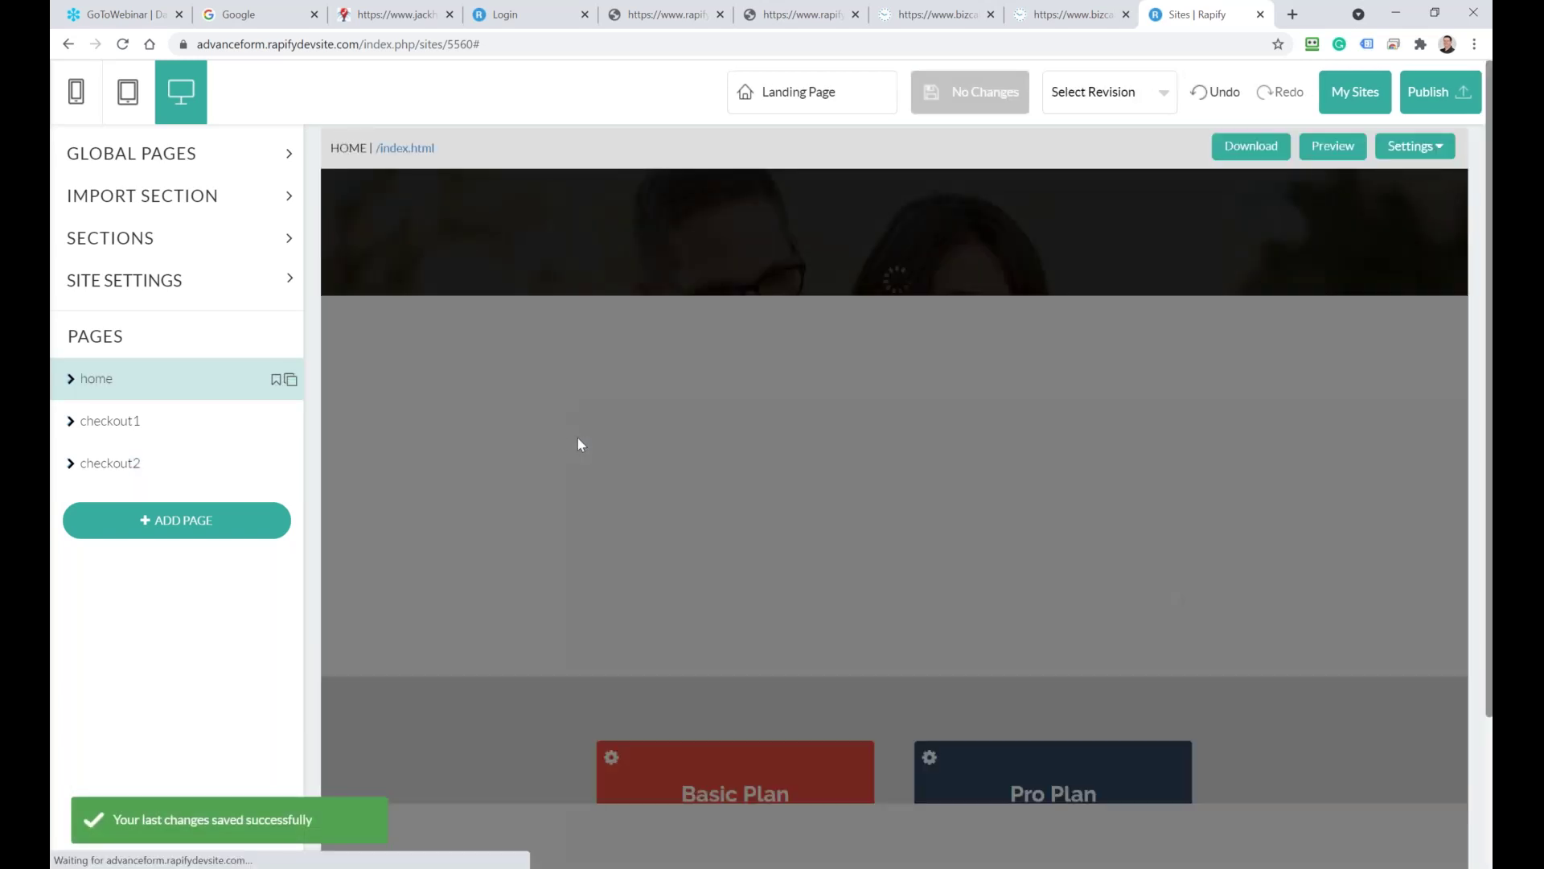
scroll(578, 436, down, 10)
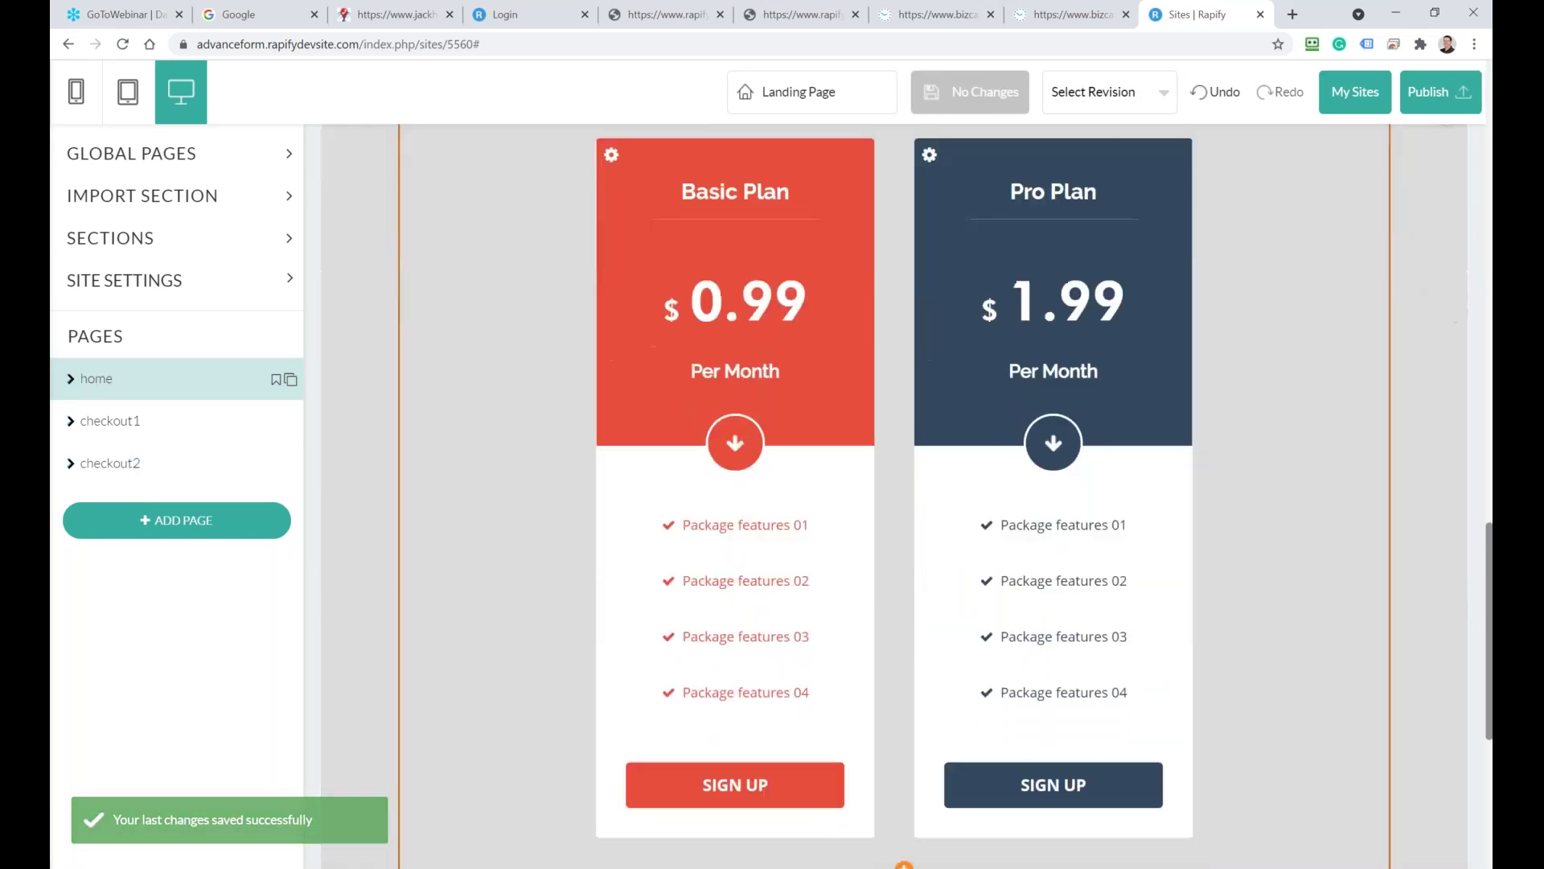
scroll(739, 414, down, 5)
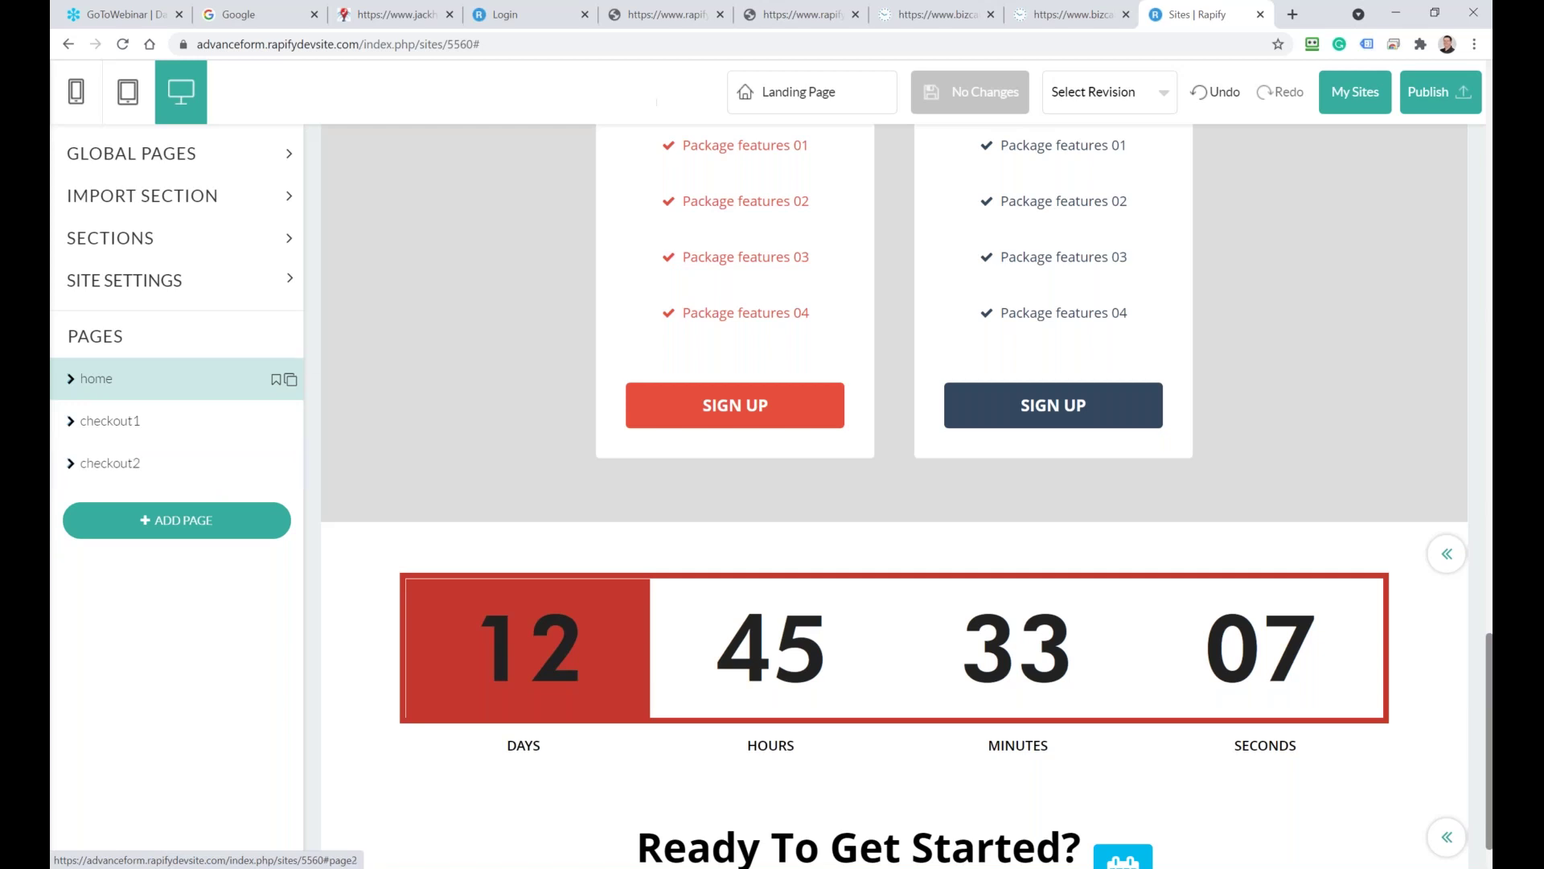
Switch to Bizcalendar to view the services list and the Houston lab test booking page, and return to the Rapify site editor
click(939, 16)
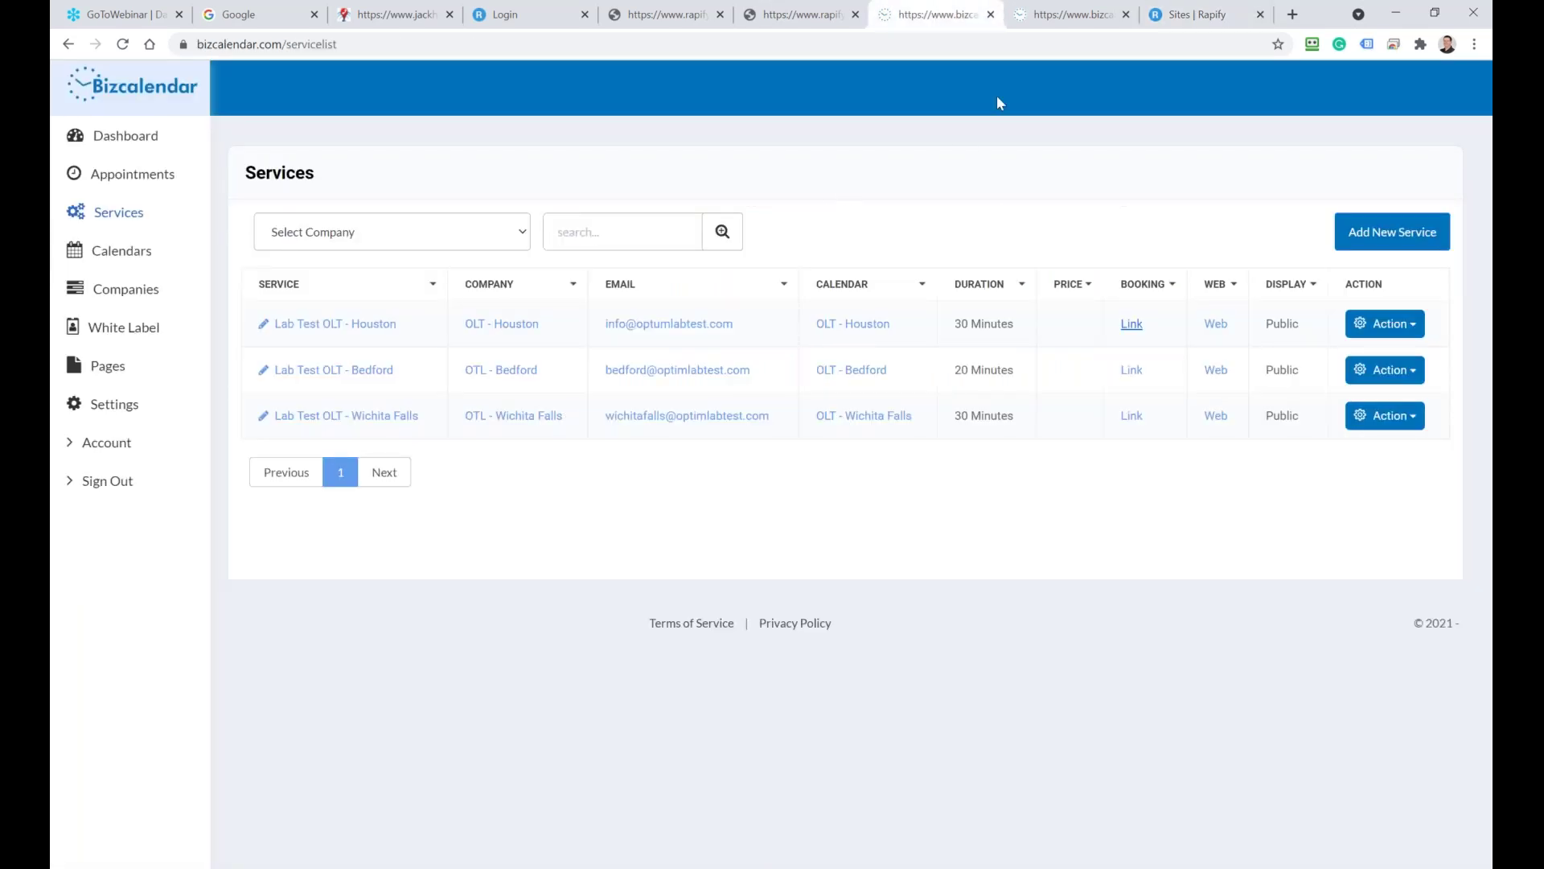
click(1062, 14)
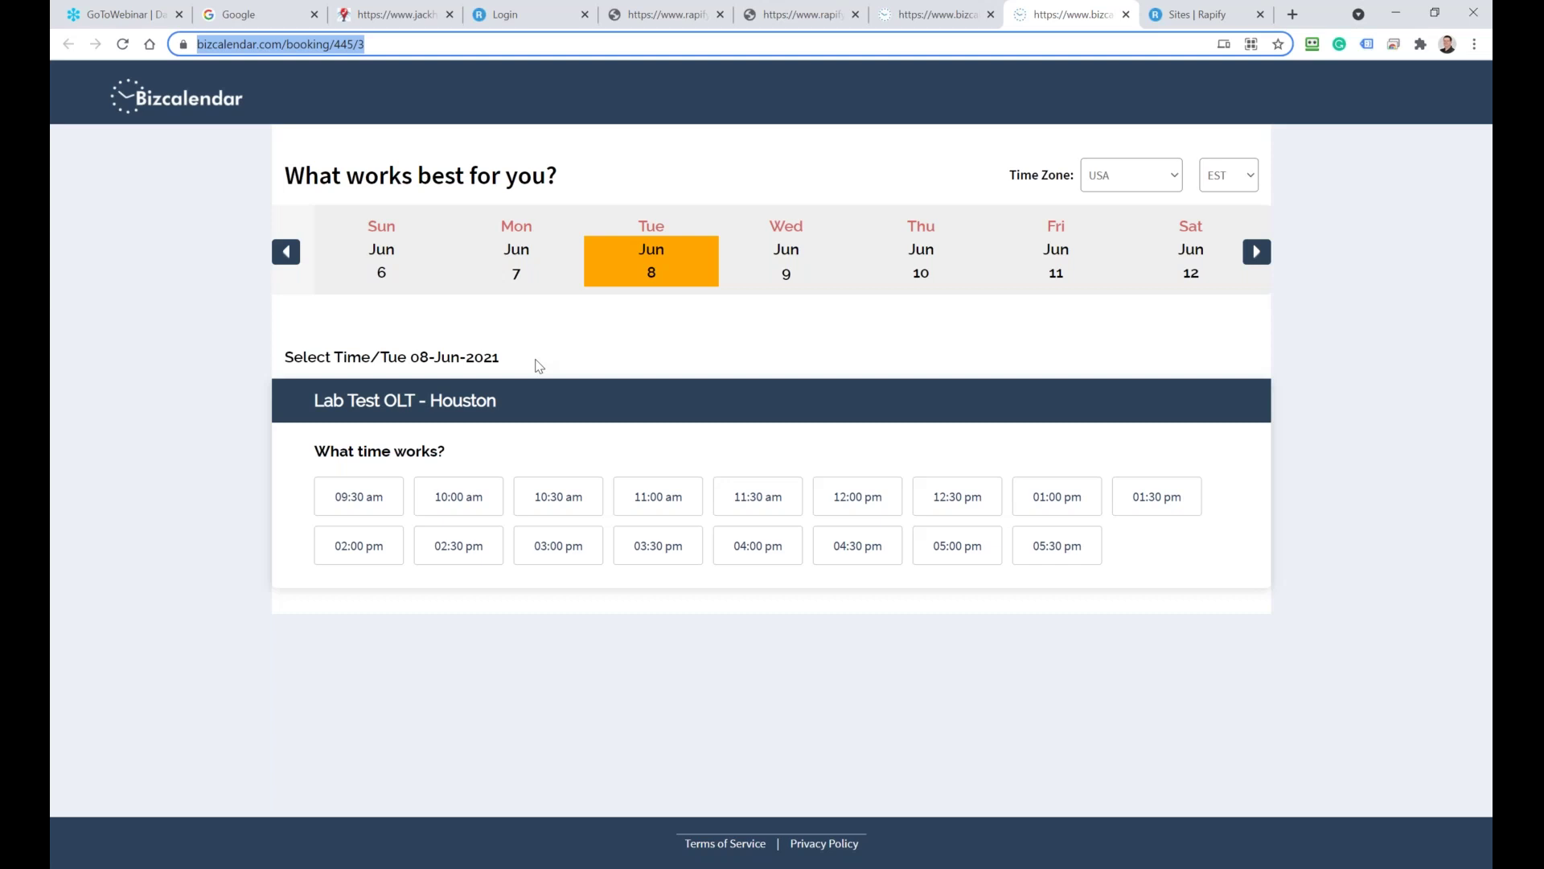
click(497, 14)
click(1198, 14)
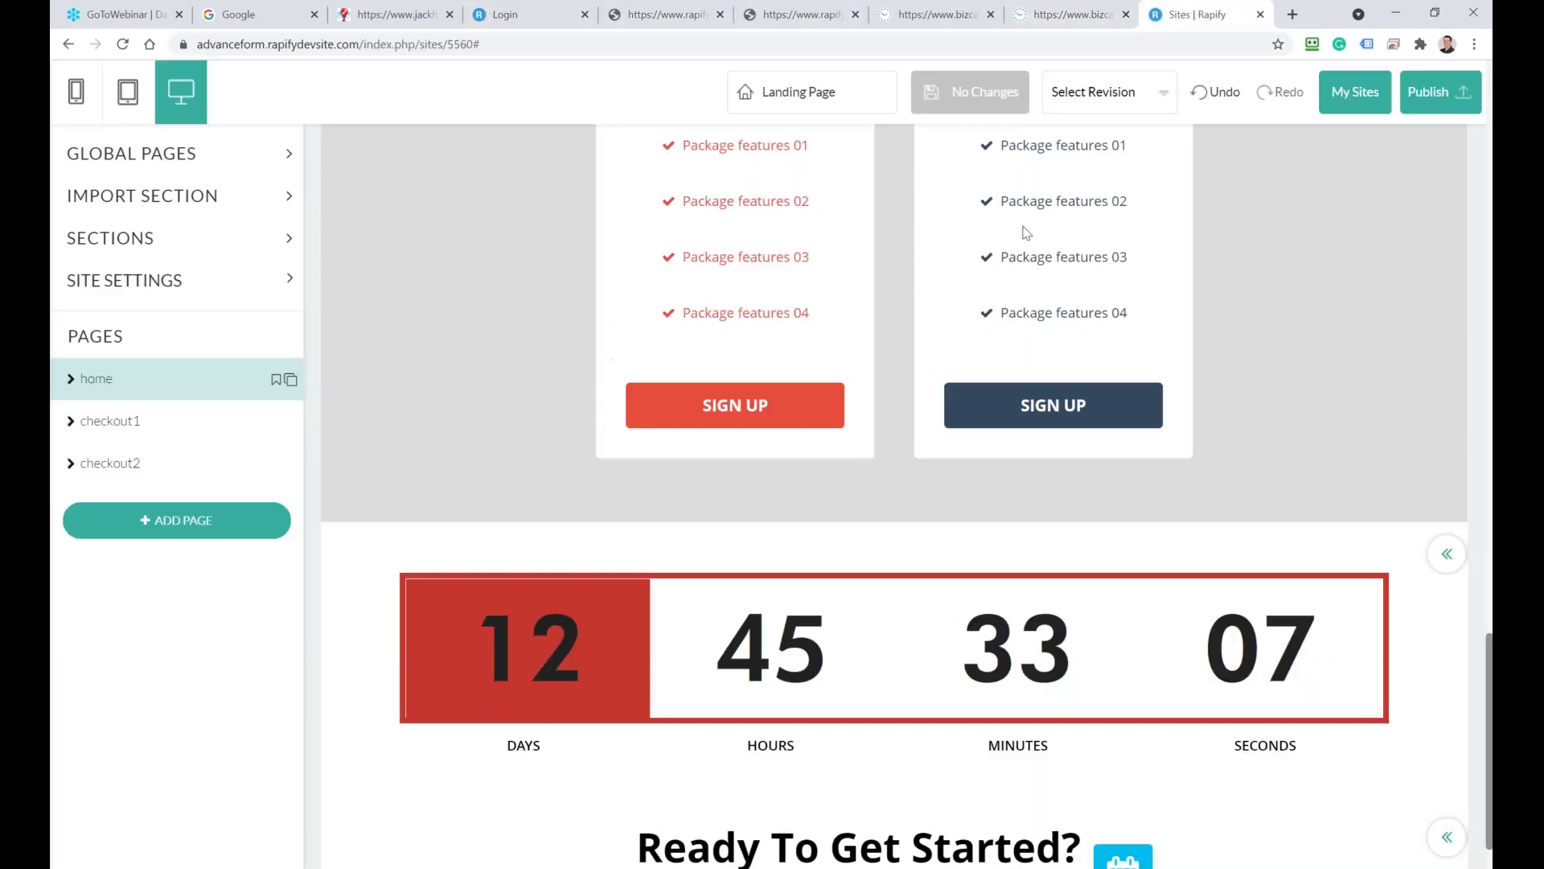
Look over the upper part of the home page and the section library's categories, and close the library
scroll(685, 561, up, 20)
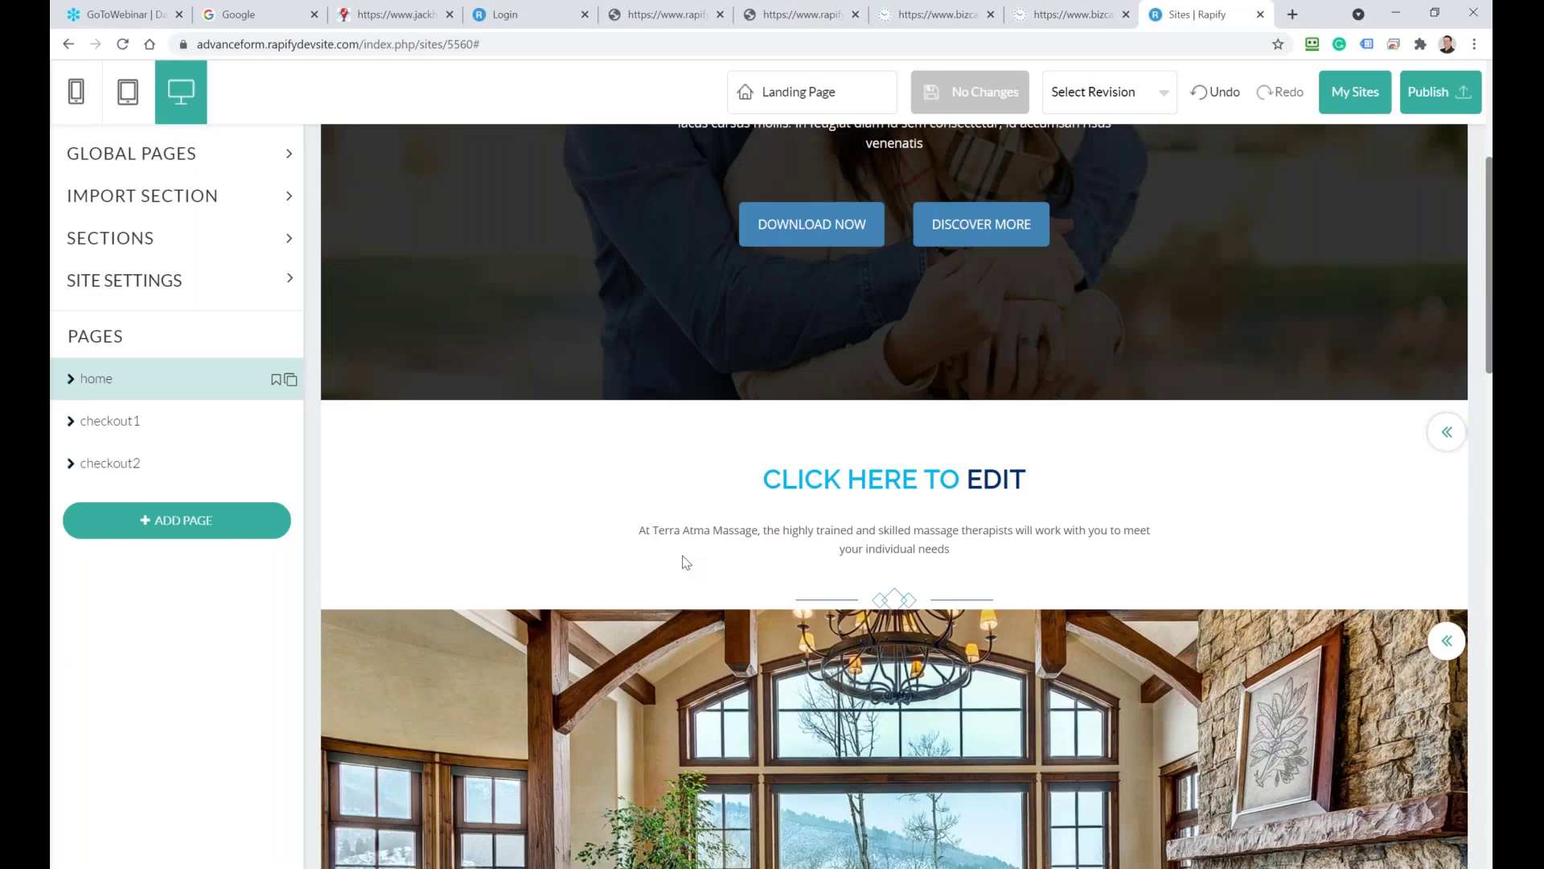
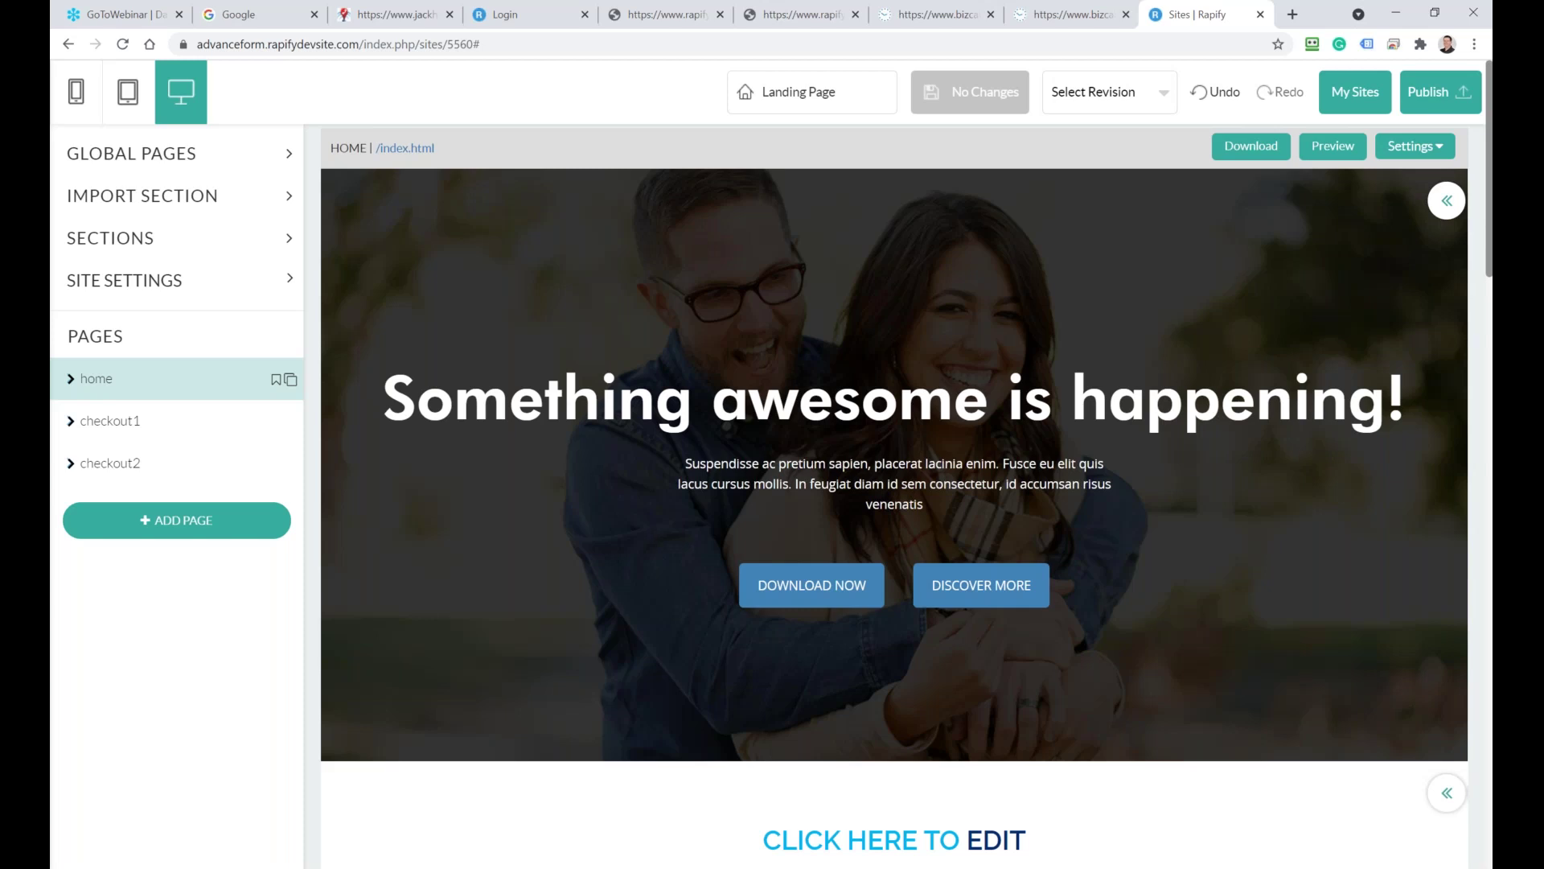
click(159, 241)
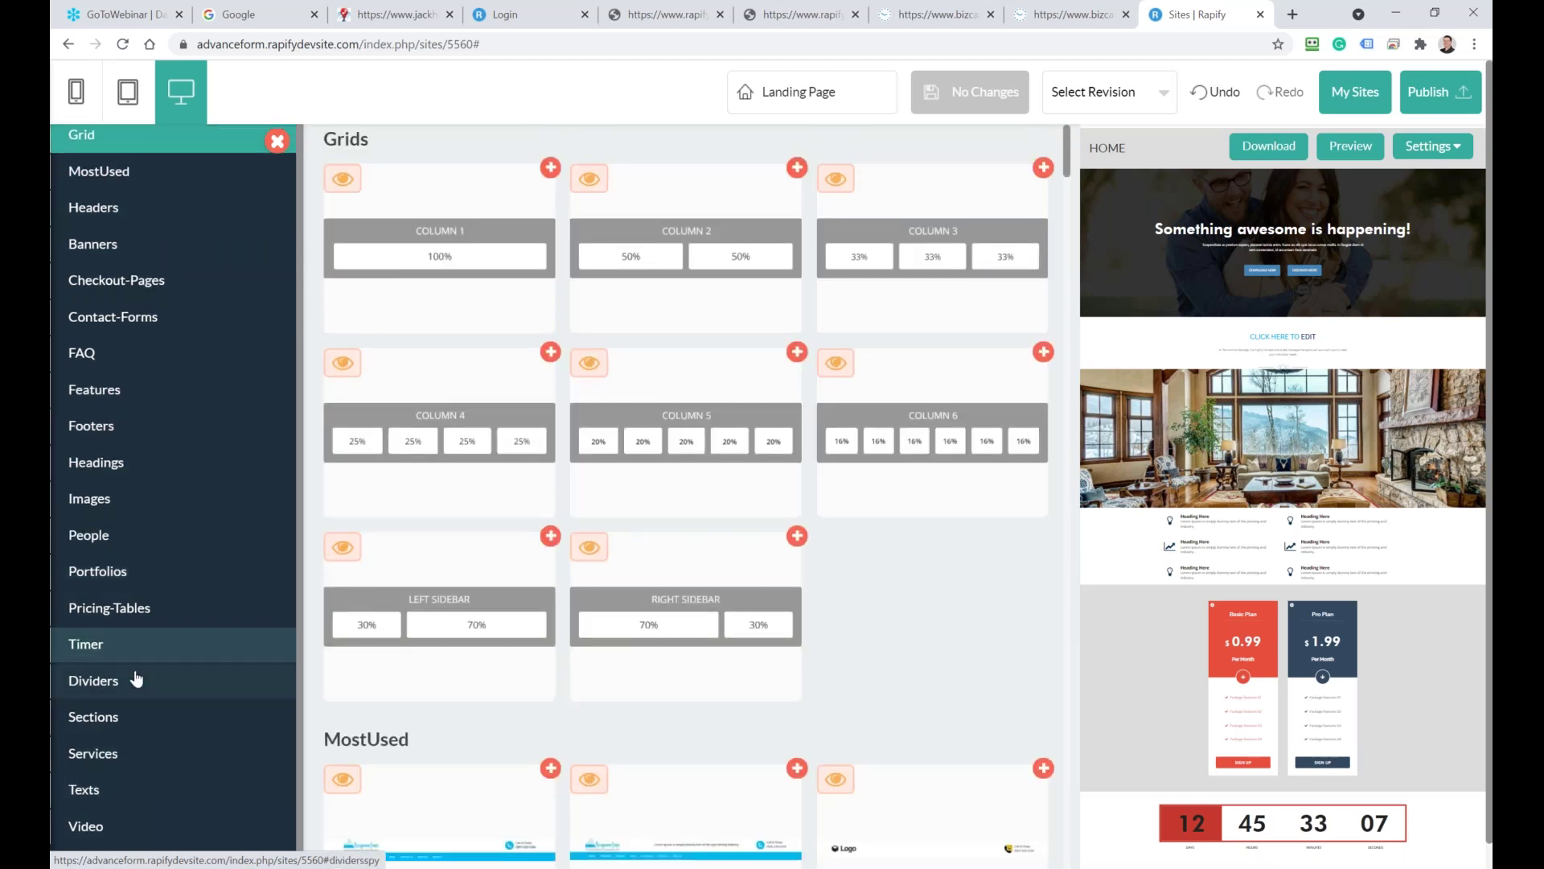
click(277, 141)
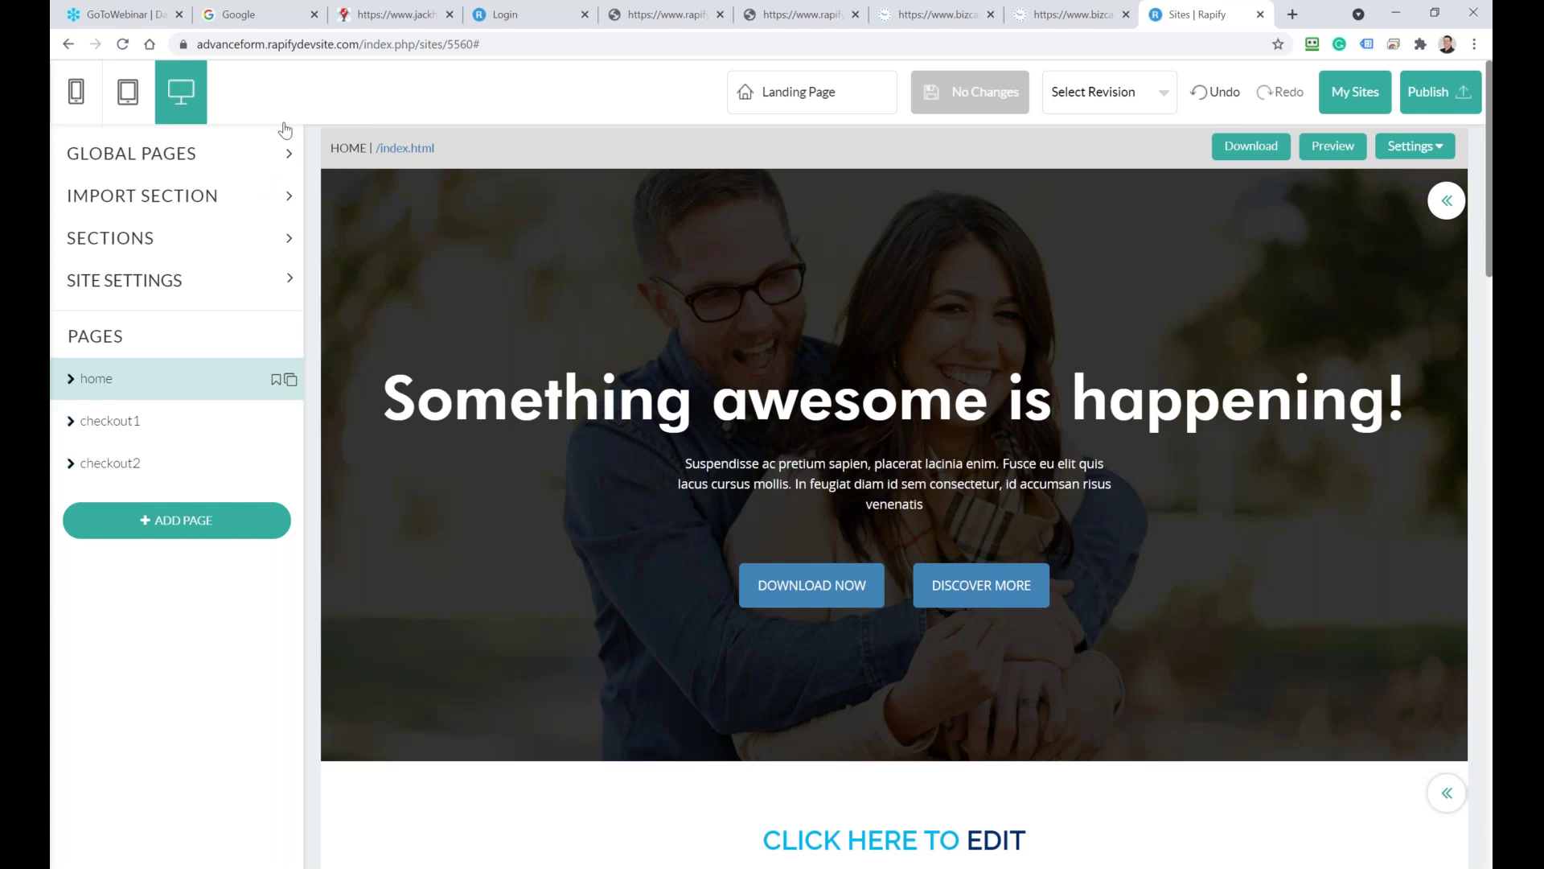
Add a new page to the site and rename it "upsell"
mouse_move(918, 362)
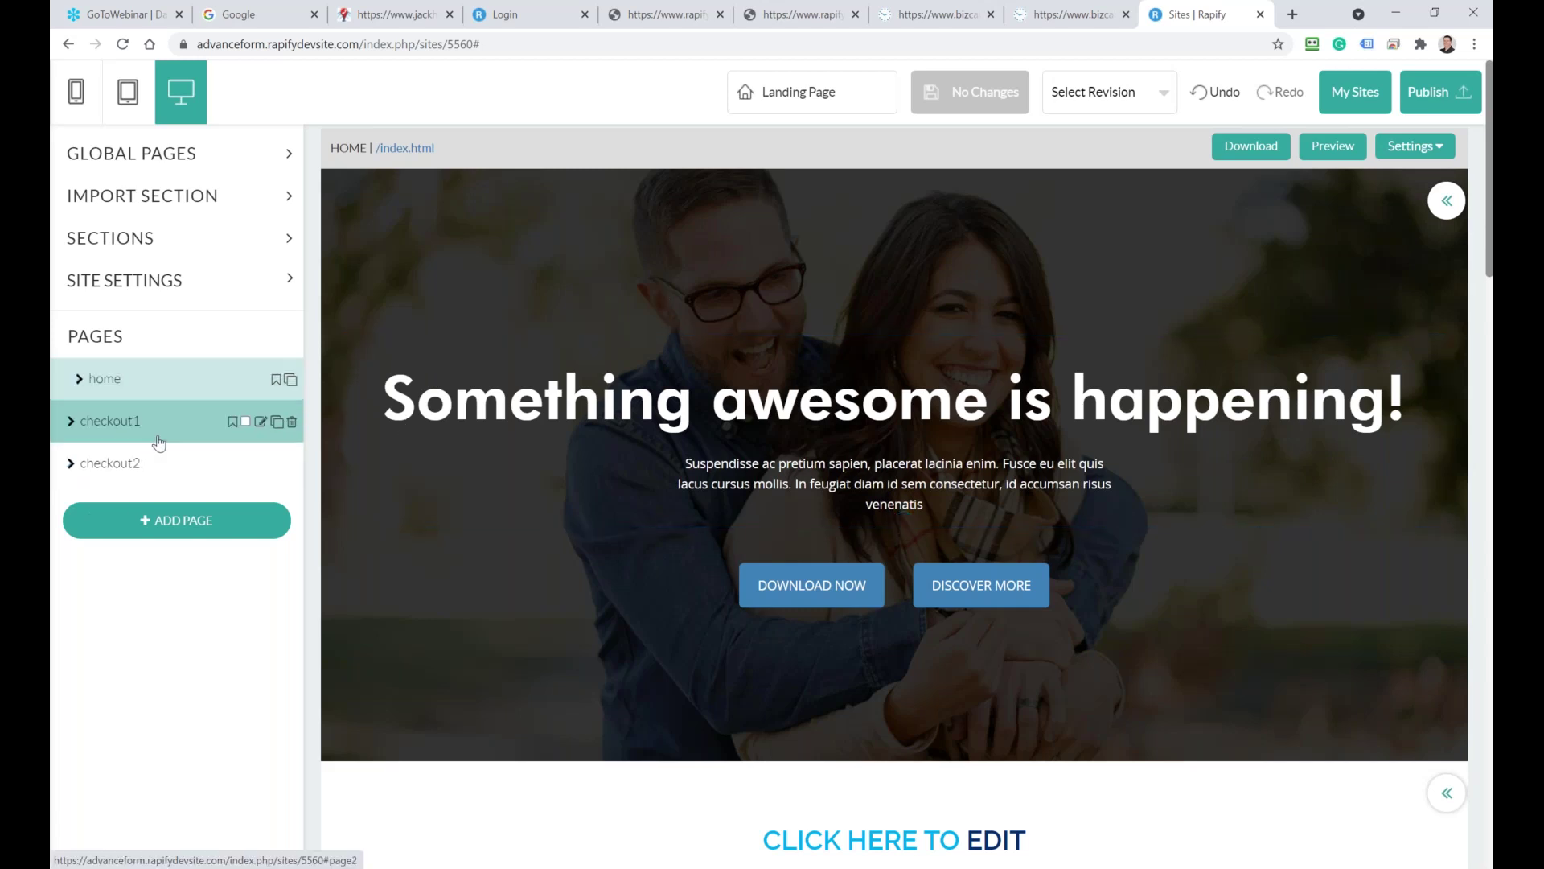
click(155, 531)
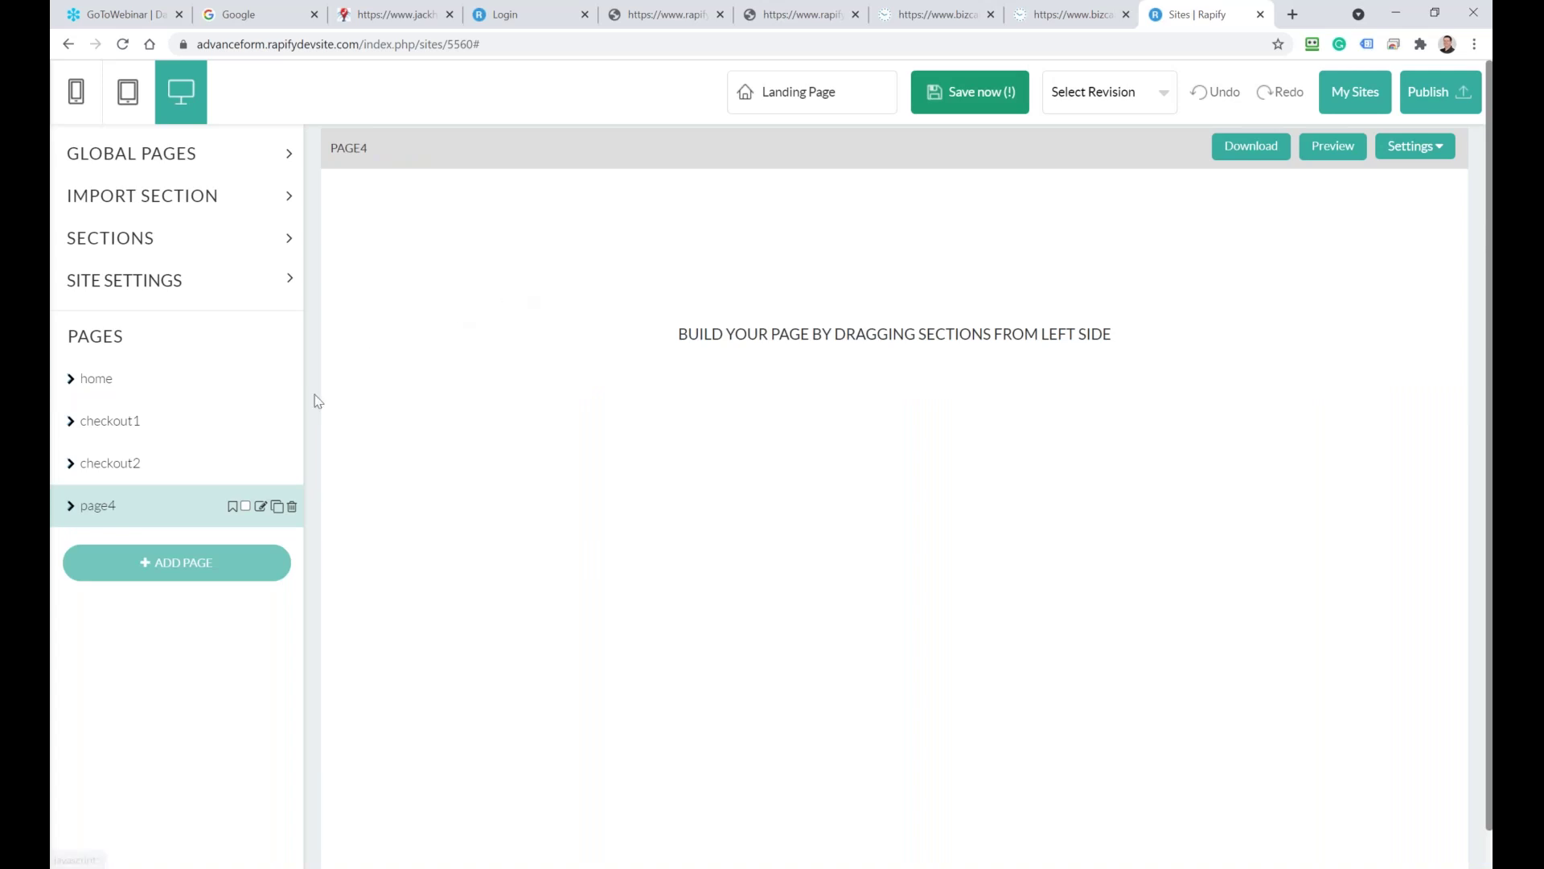
click(261, 507)
drag(107, 506, 78, 505)
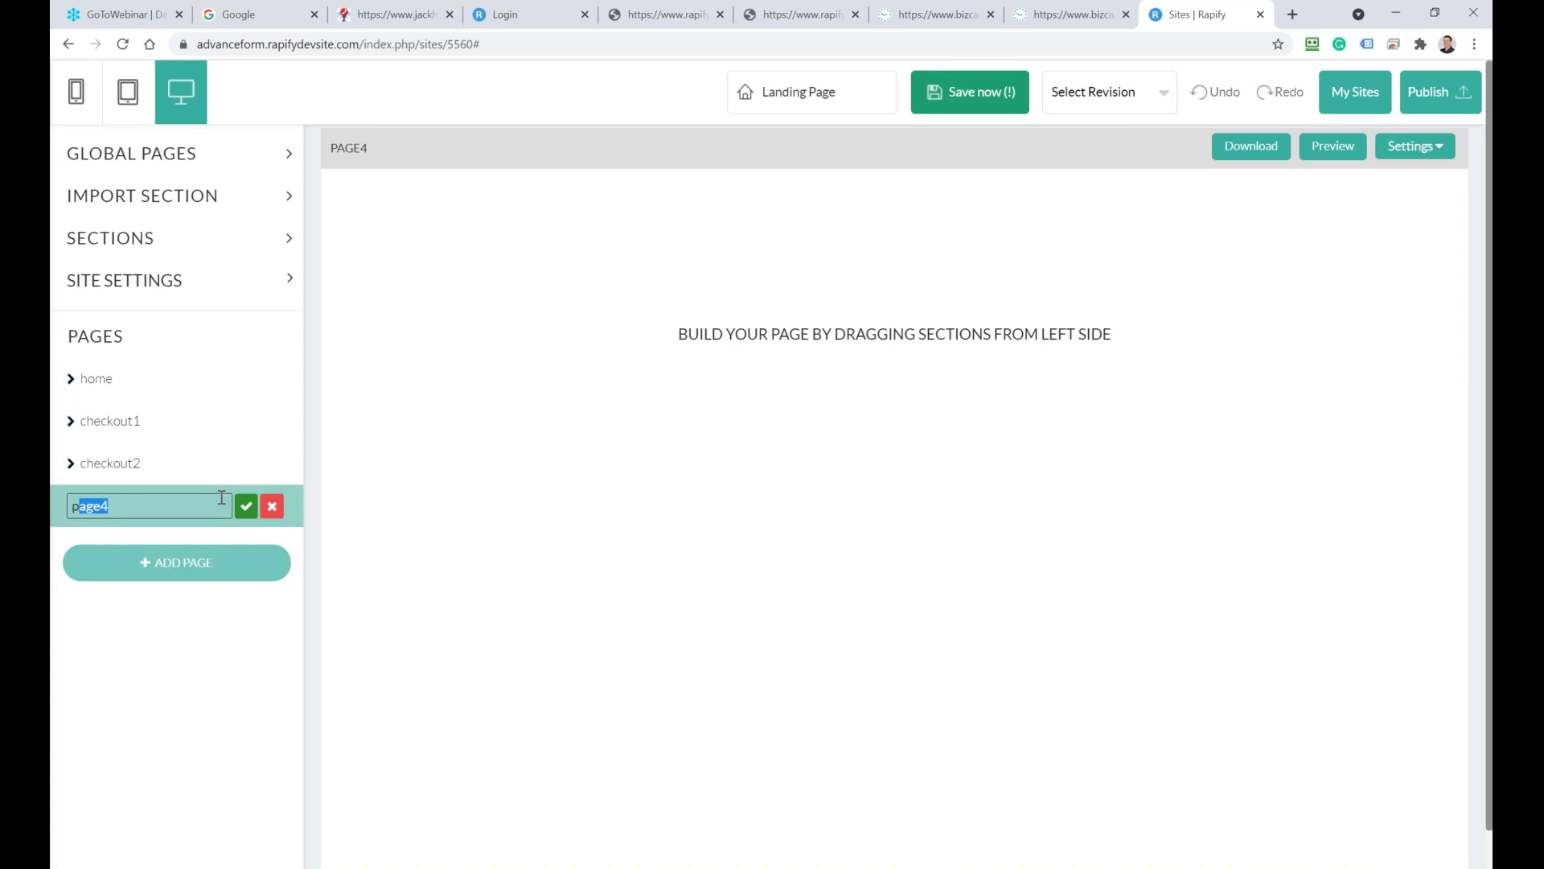
key(BackSpace)
key(BackSpace)
text(upsell)
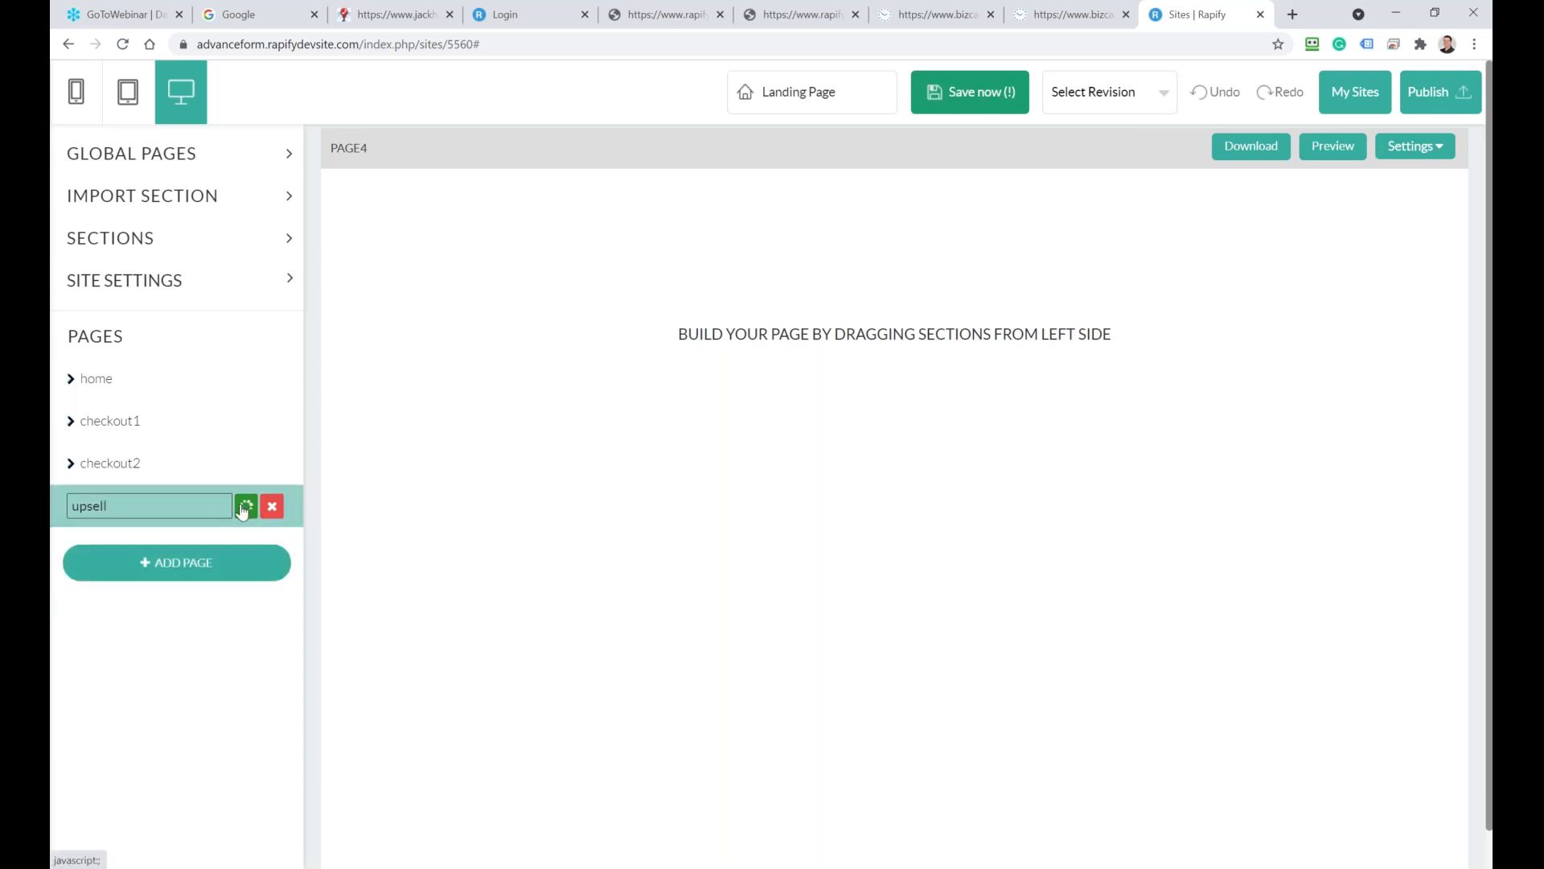
click(246, 506)
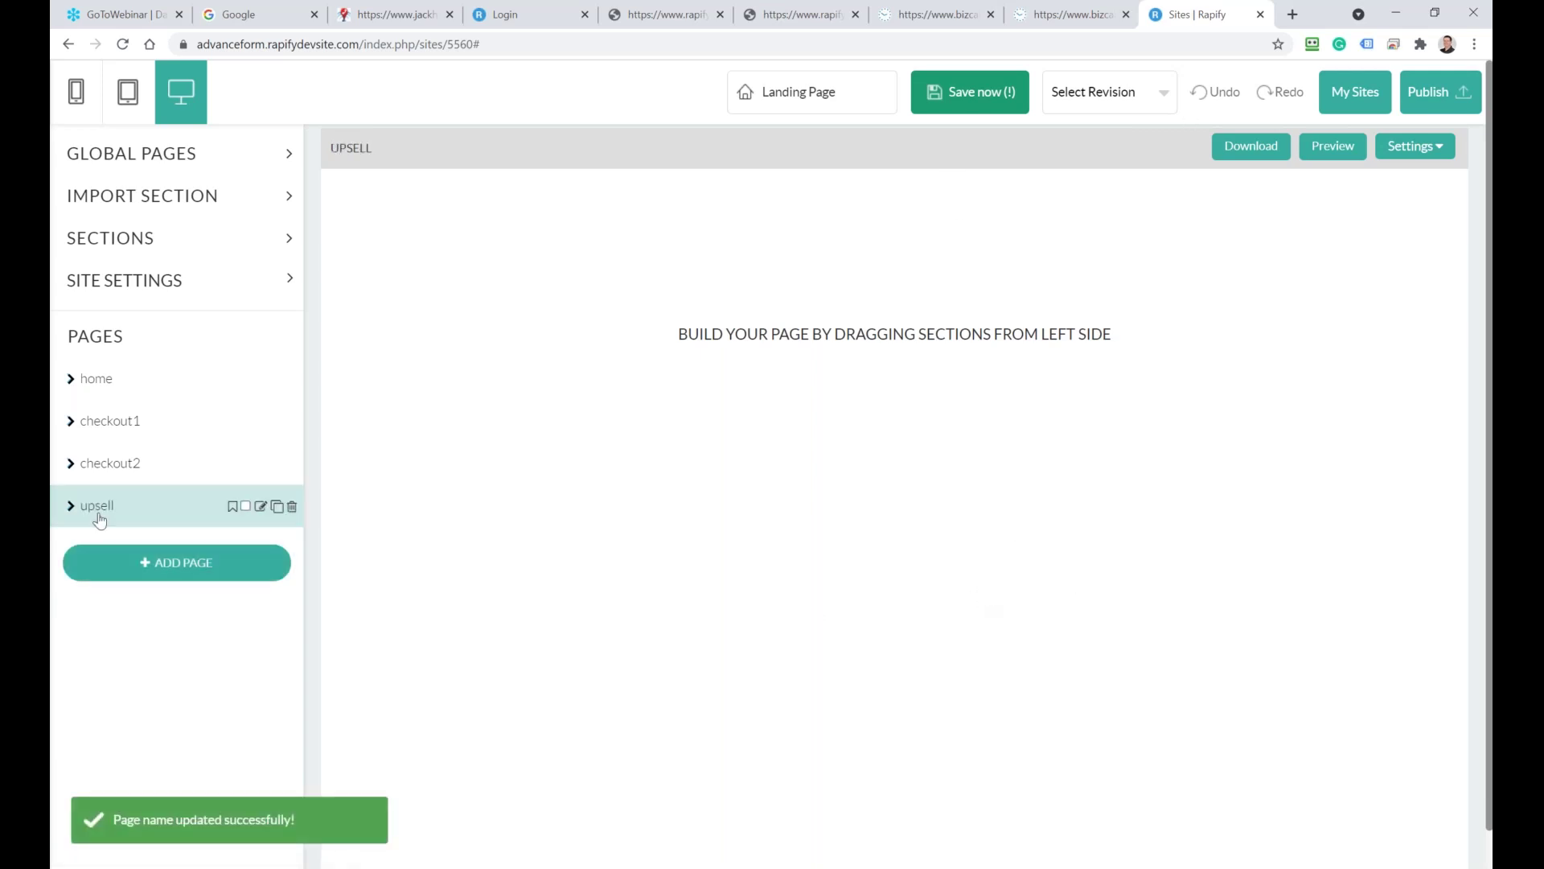
View the checkout1 and upsell pages, and return to the home page with the section library open
click(129, 413)
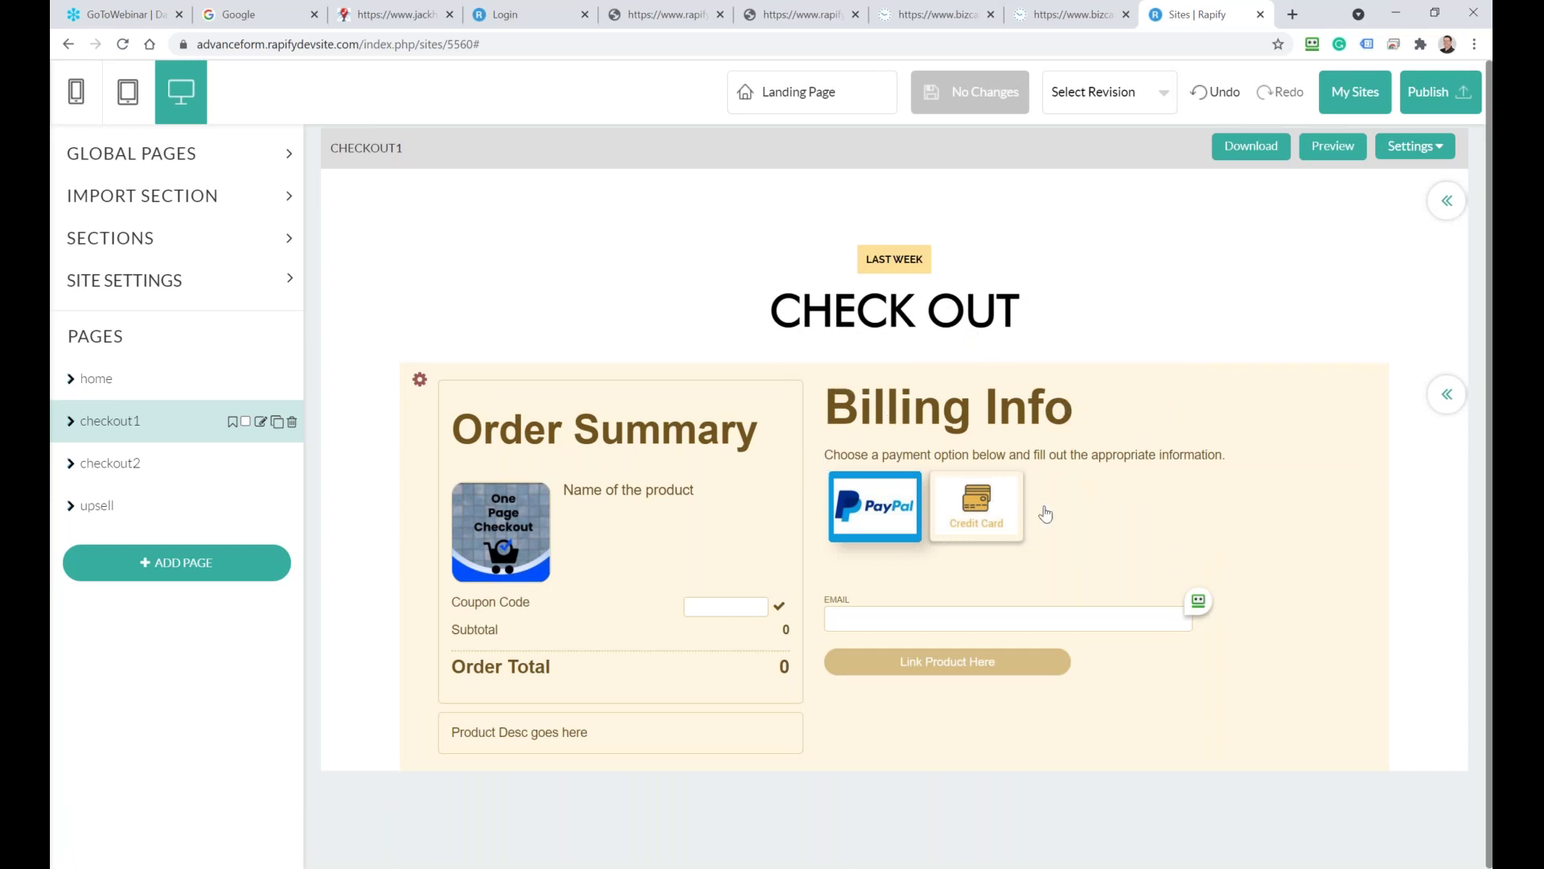
click(86, 506)
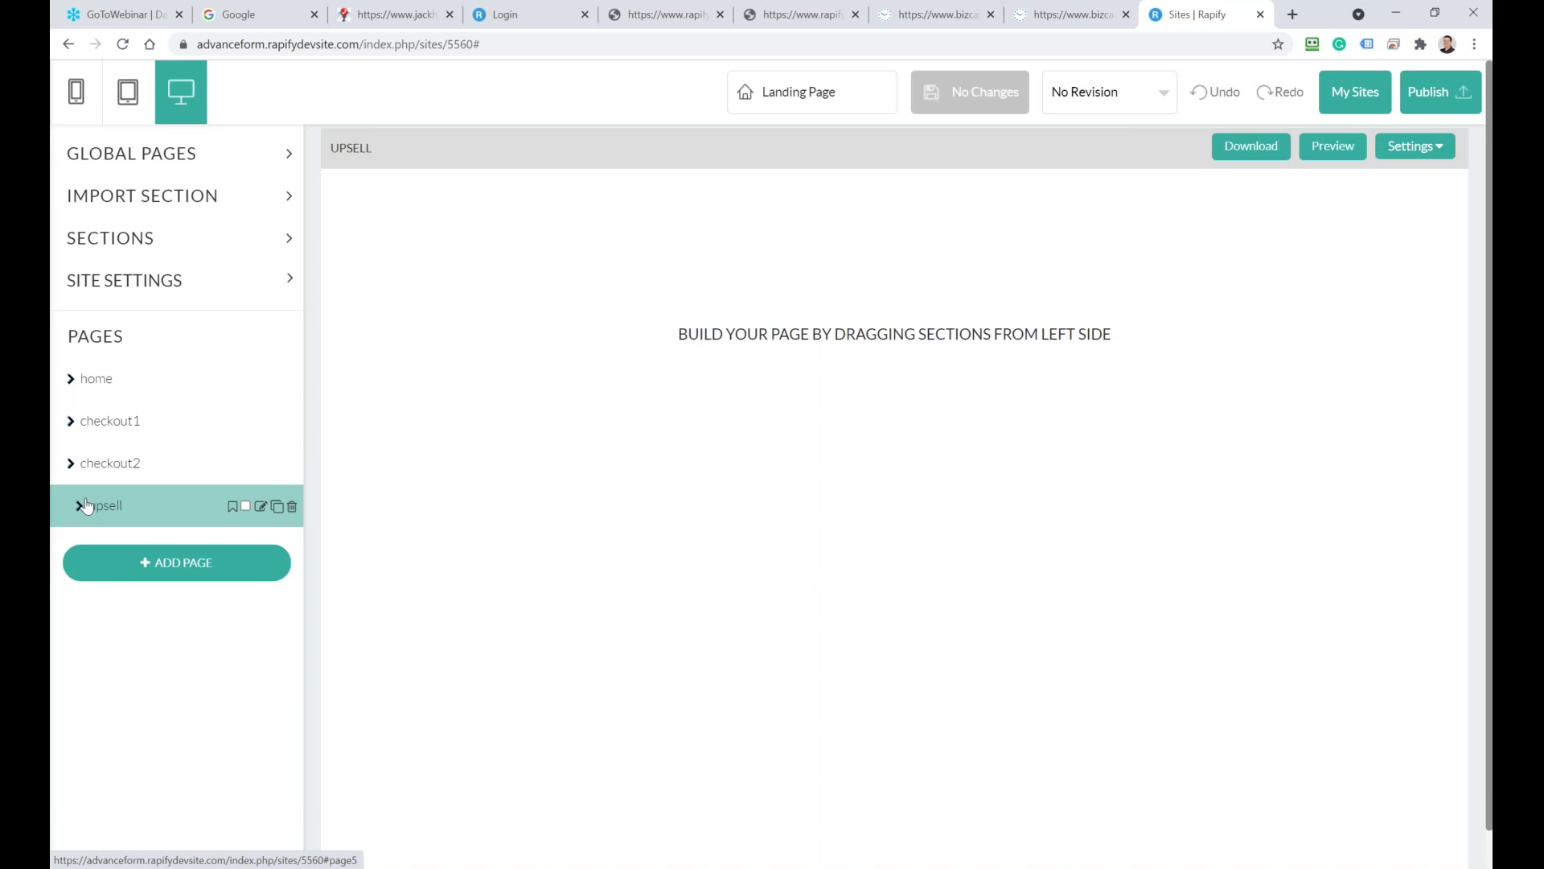
click(107, 397)
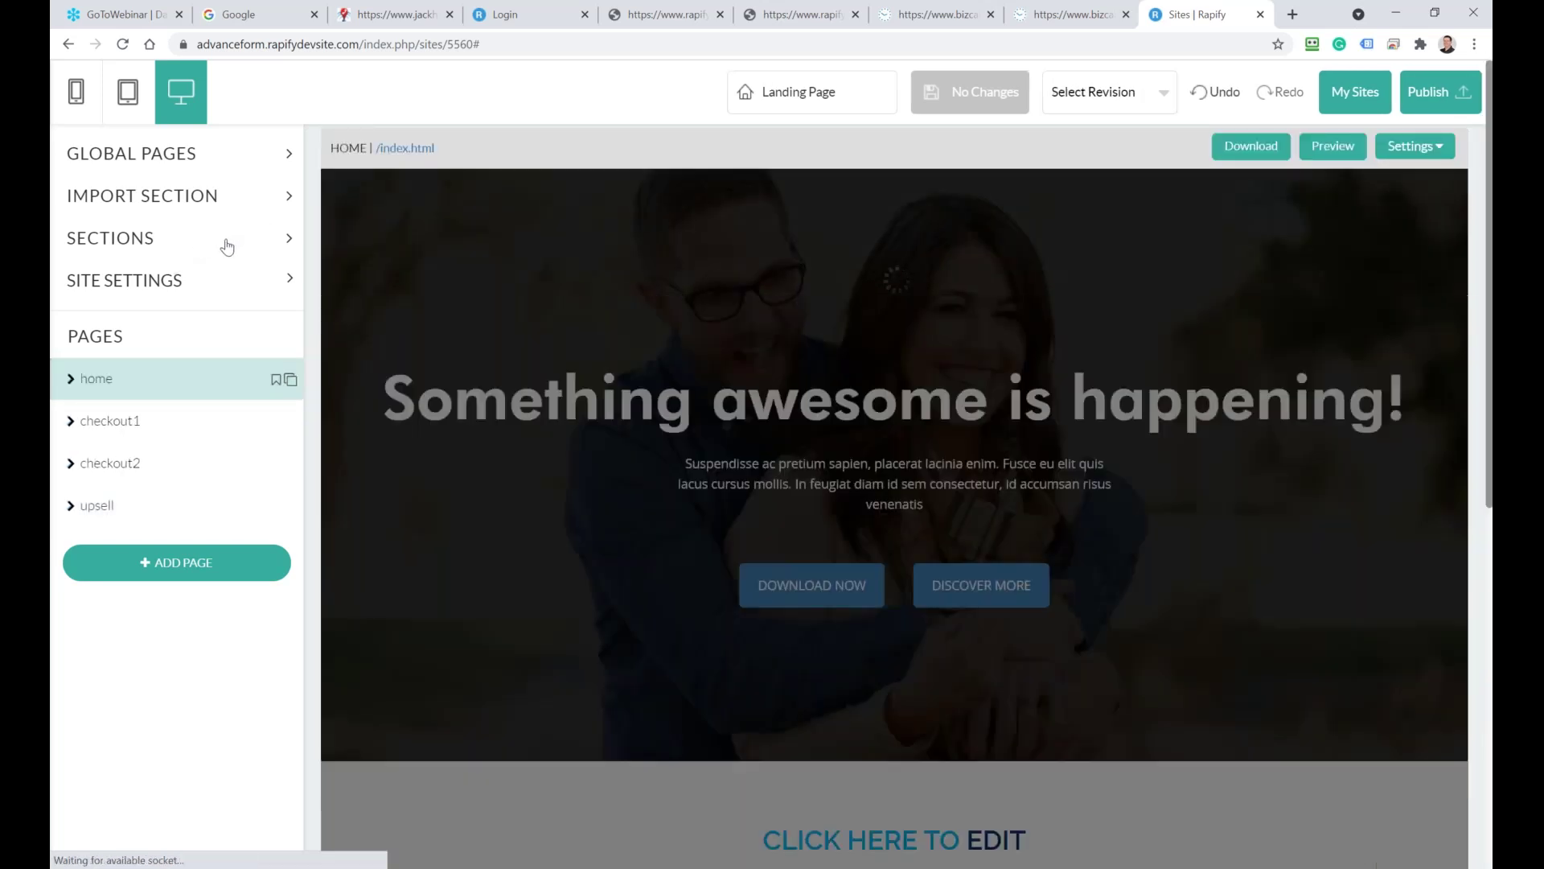
click(227, 246)
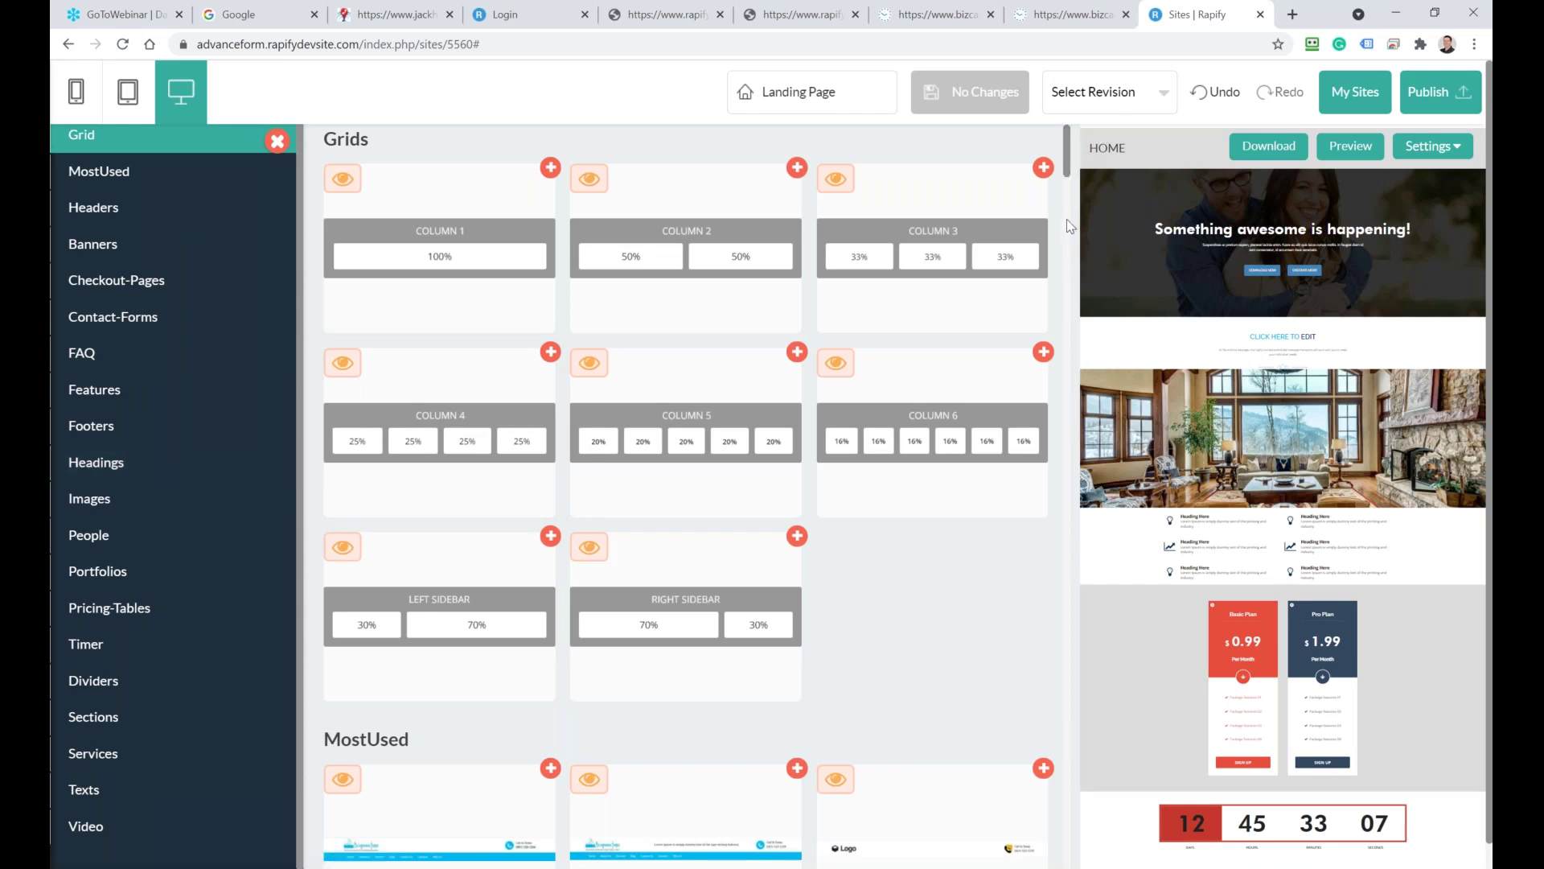
Preview the contact form section with a map from the library's Contact-Forms category and close the preview
drag(1066, 171, 1060, 364)
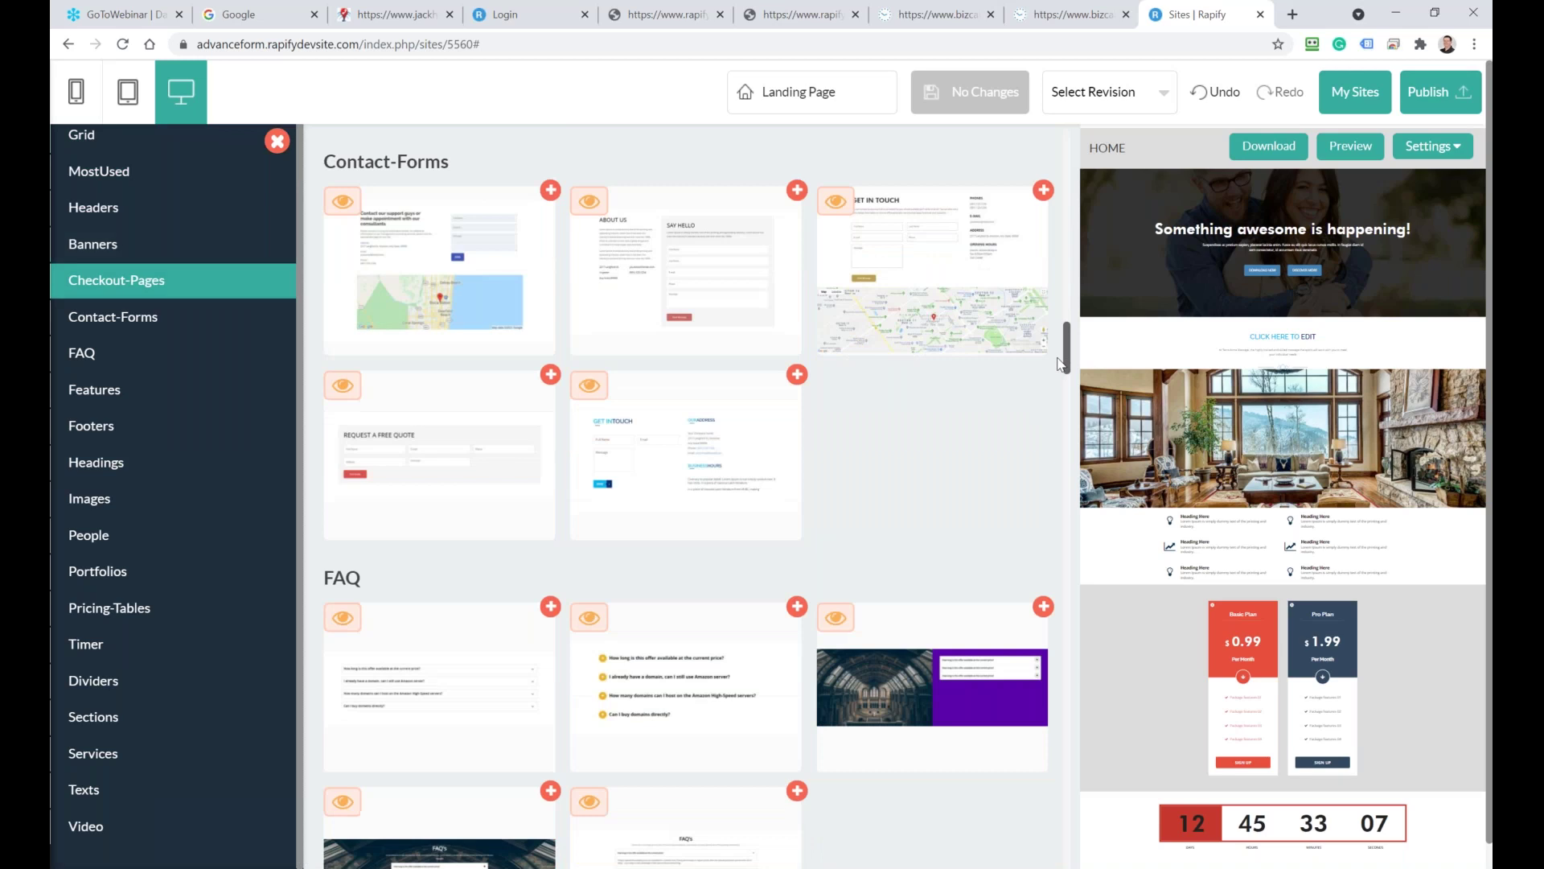
click(343, 201)
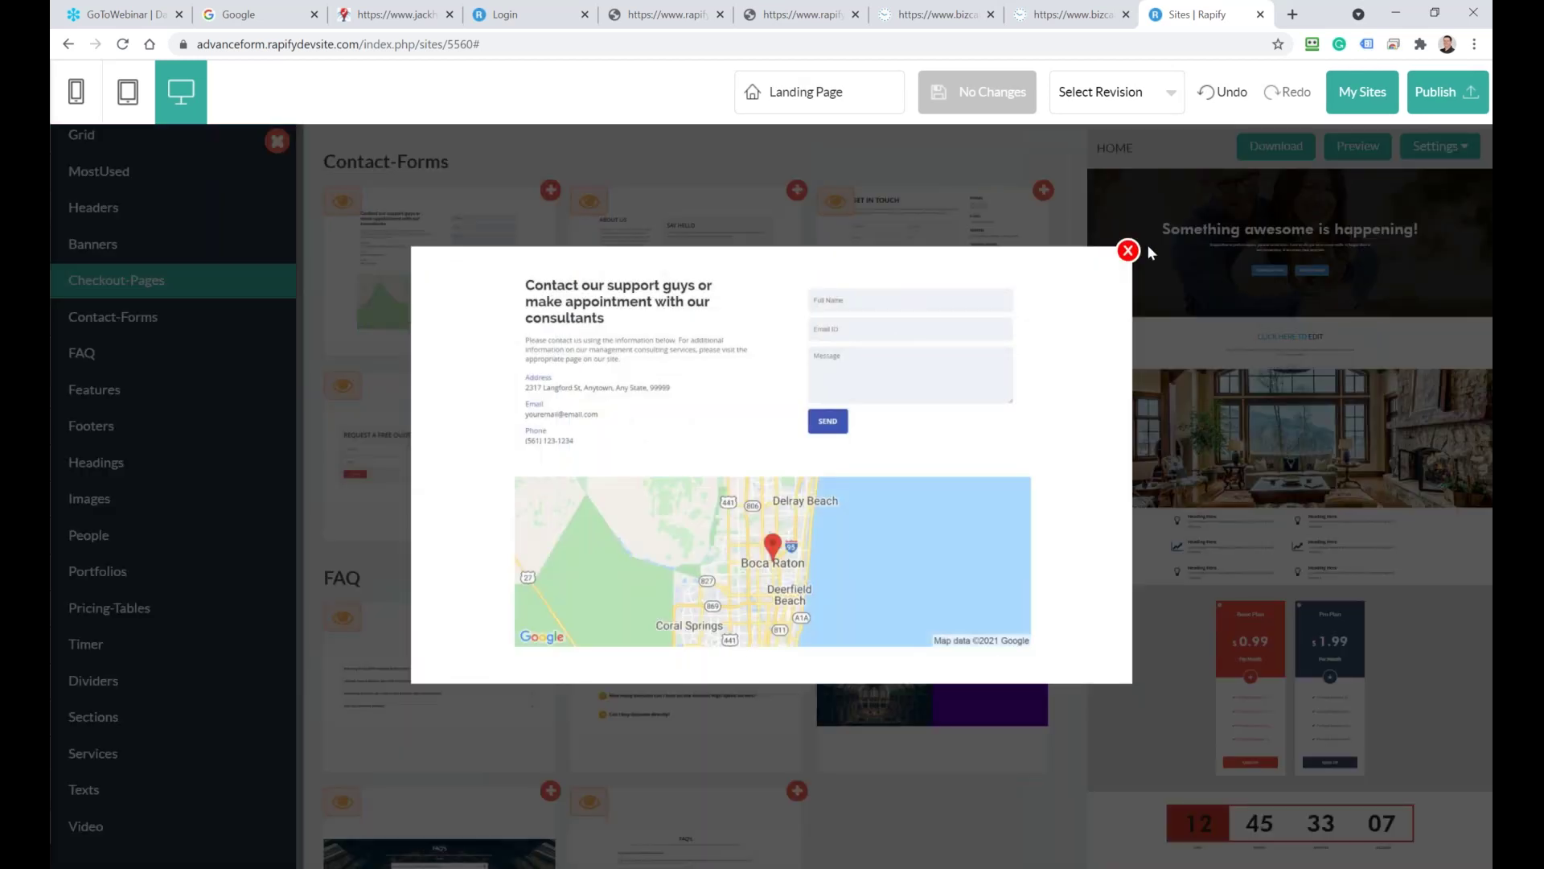
click(1122, 252)
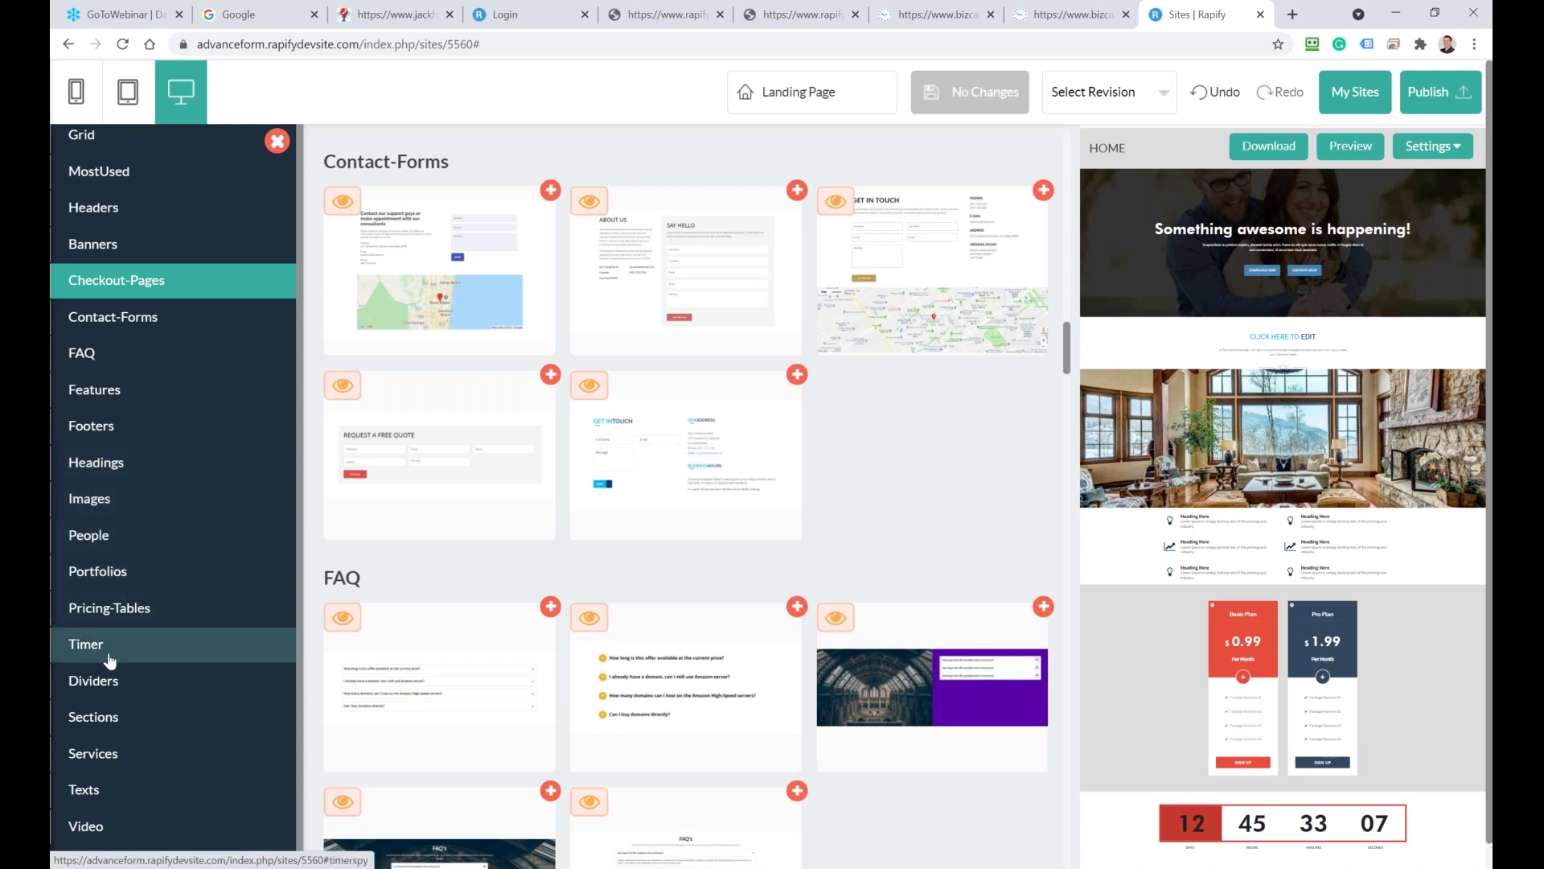
Add the first "Best Service Ever" section from the Services category above the home page's pricing table, save the site, and close the library
click(95, 753)
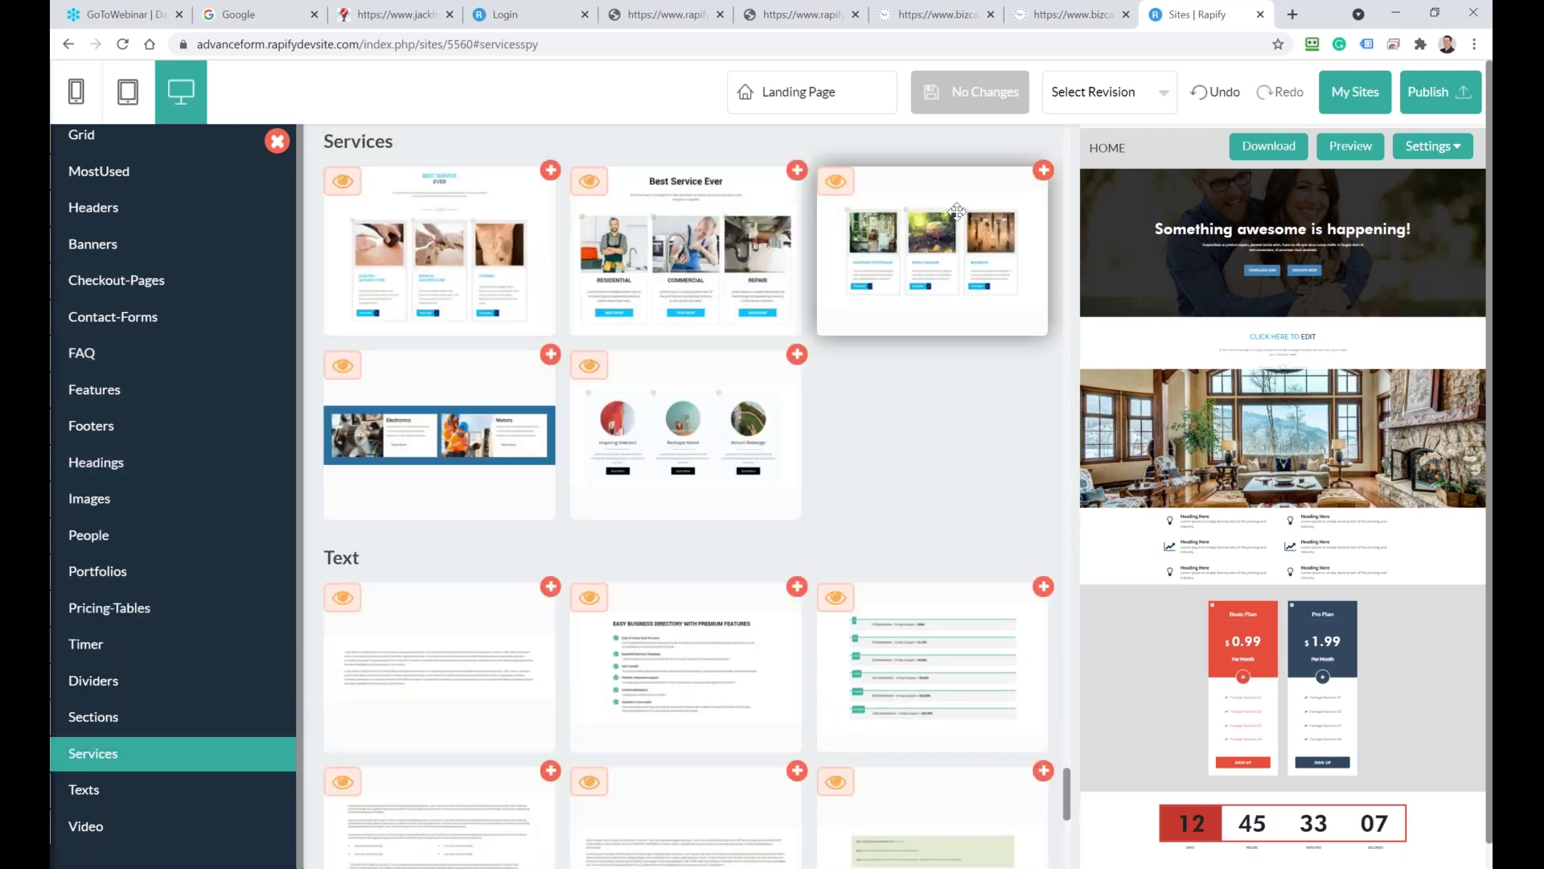
click(343, 181)
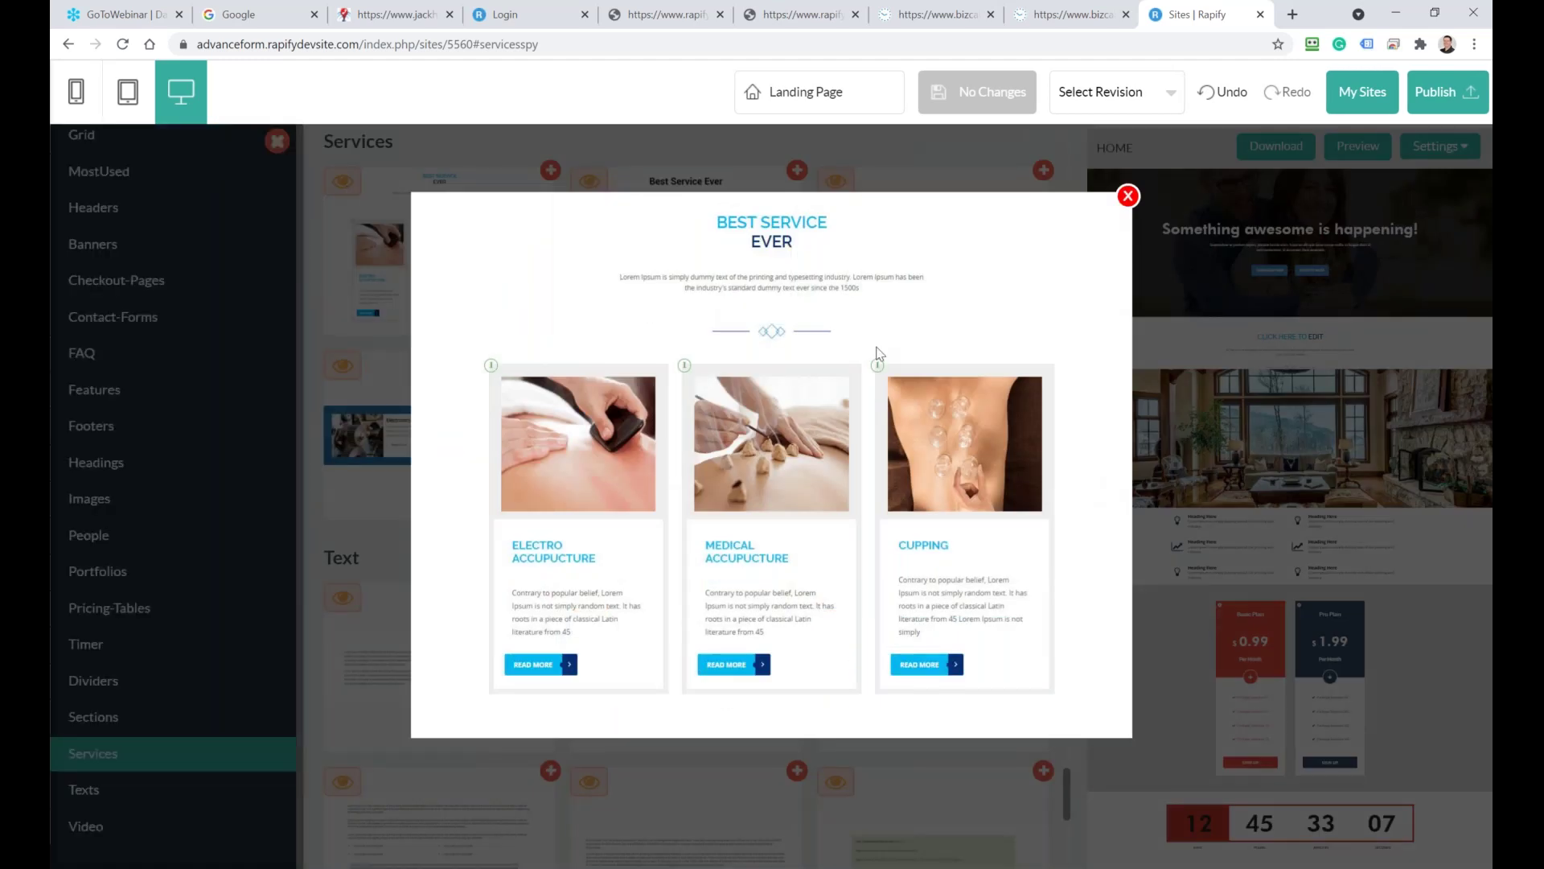
click(1128, 195)
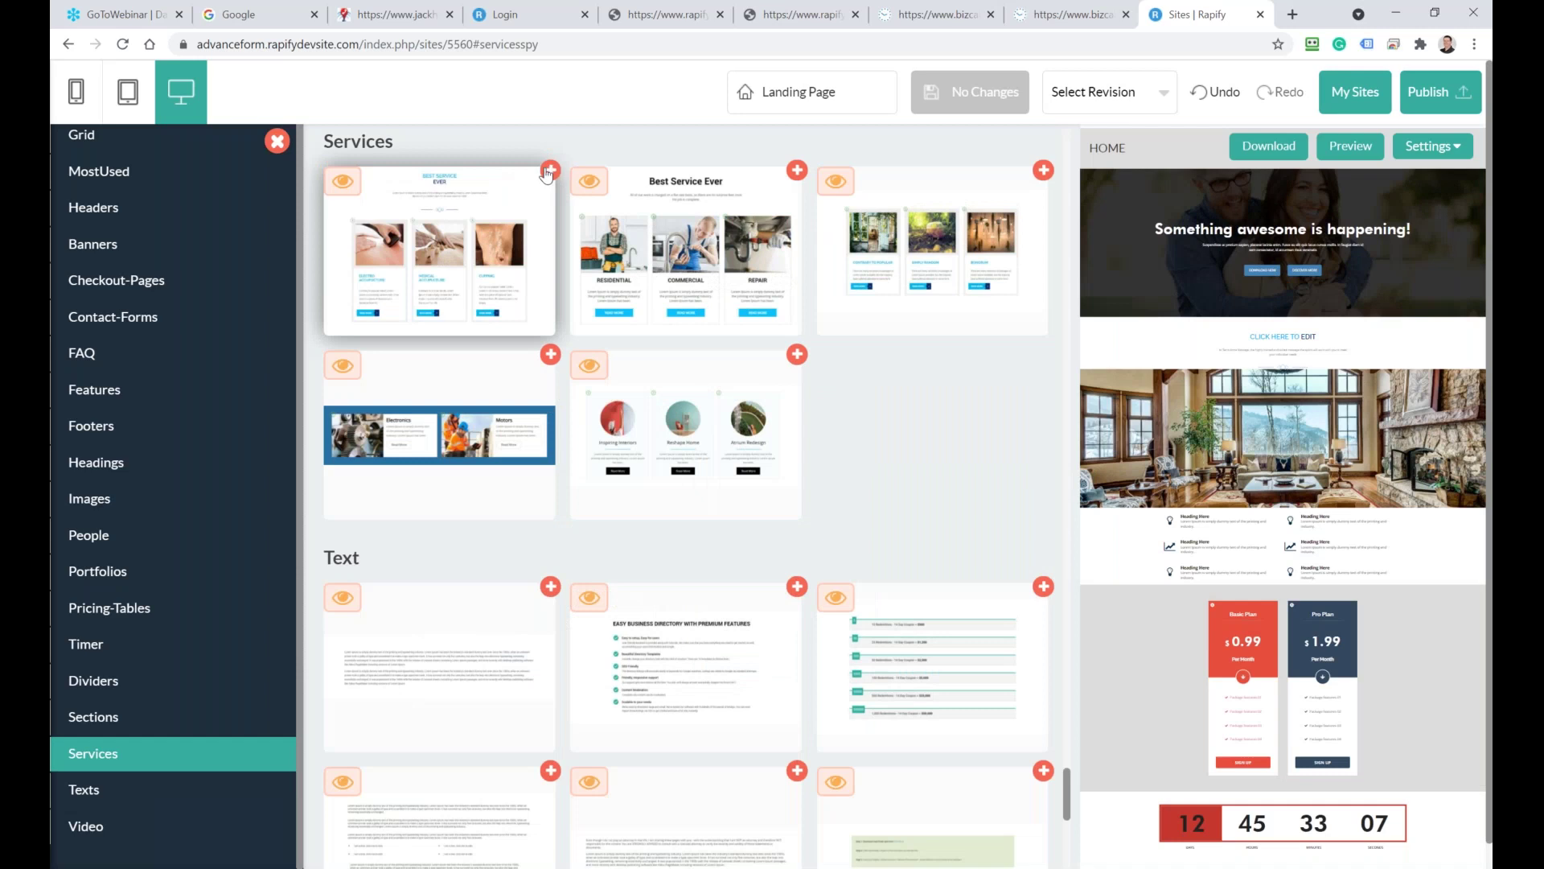
drag(382, 222, 1175, 599)
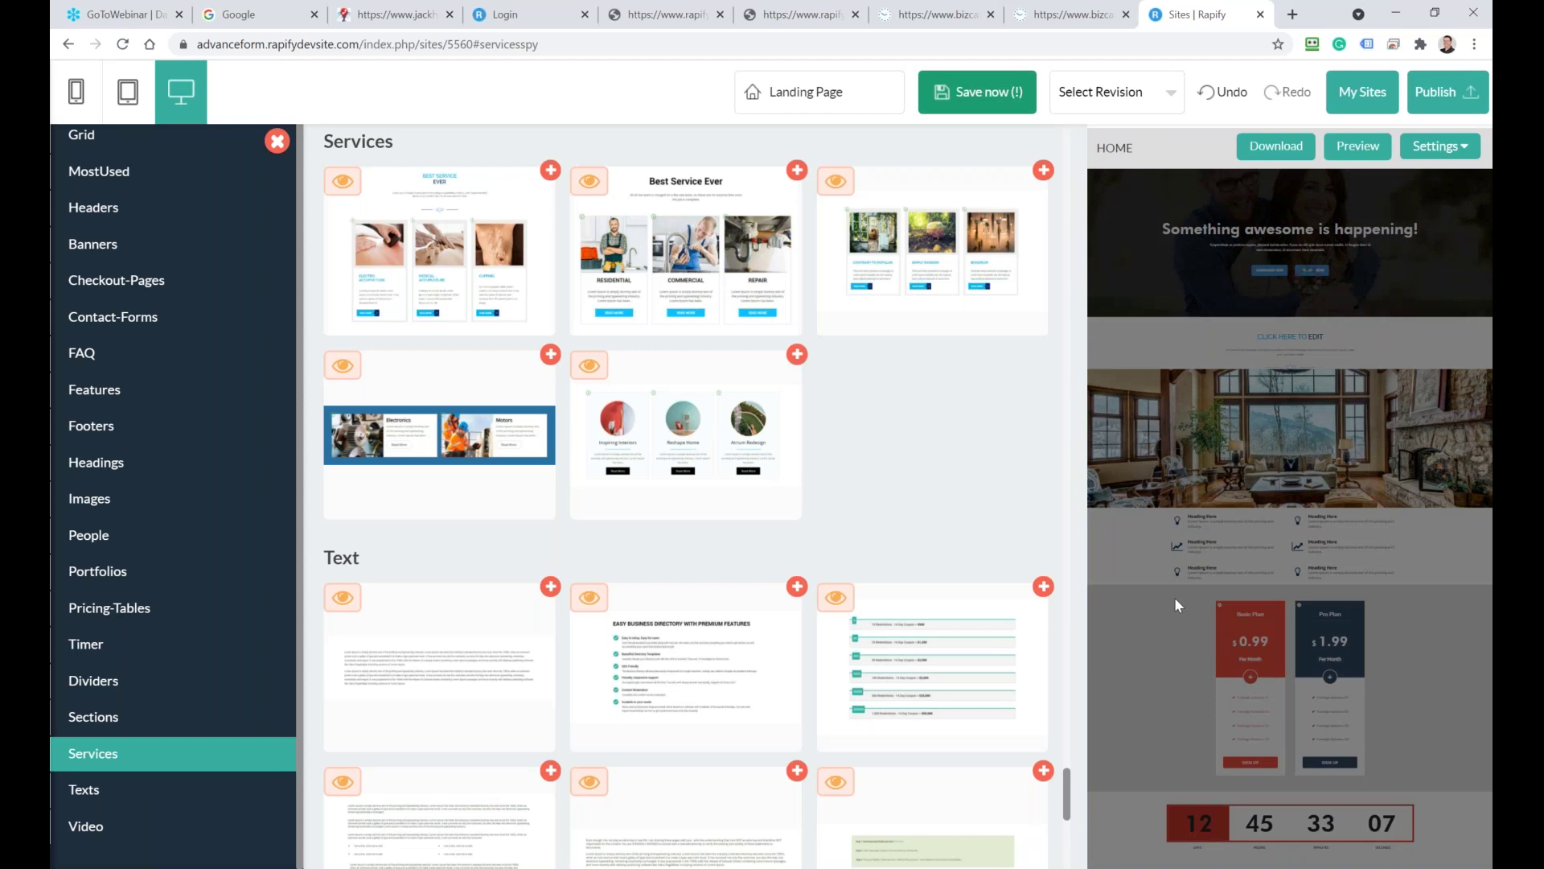
click(960, 99)
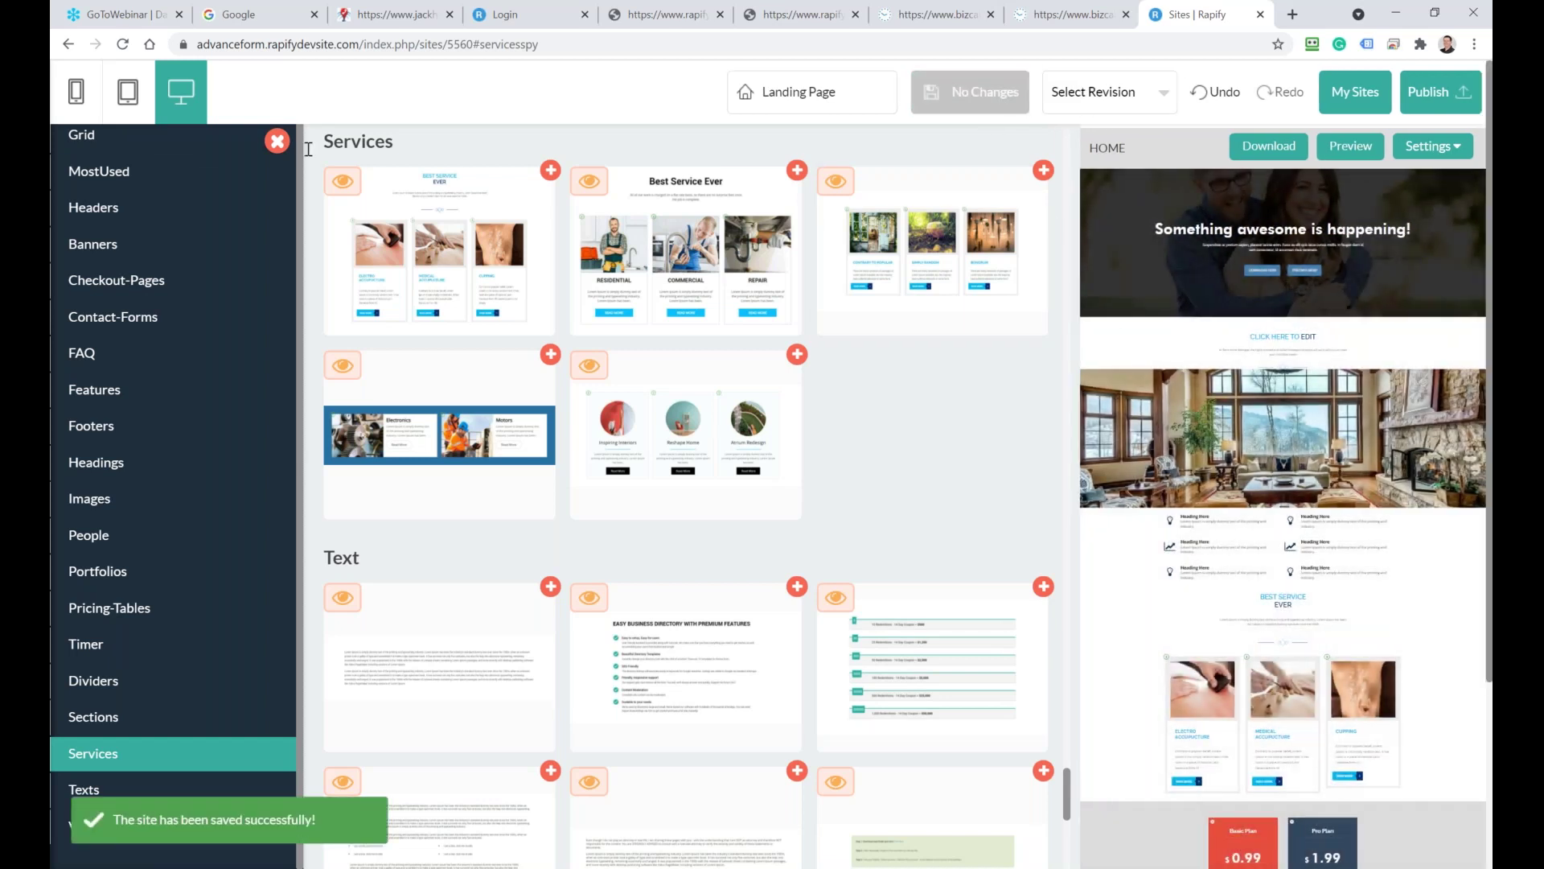
click(277, 141)
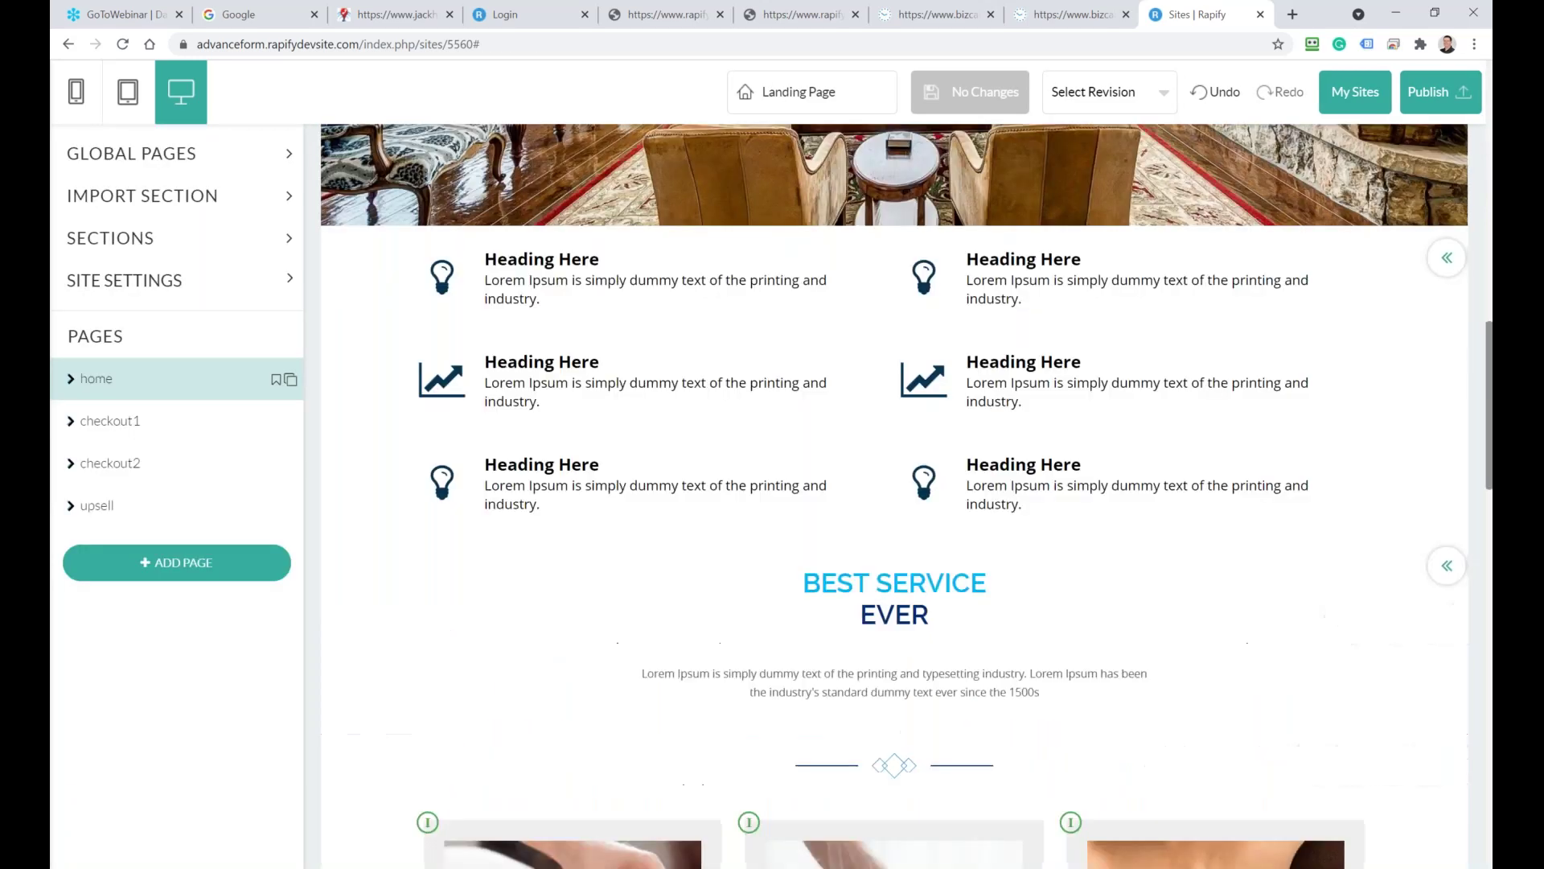
Look over the service cards with their read-more buttons and the pricing plans' sign-up buttons on the home page
scroll(494, 563, down, 5)
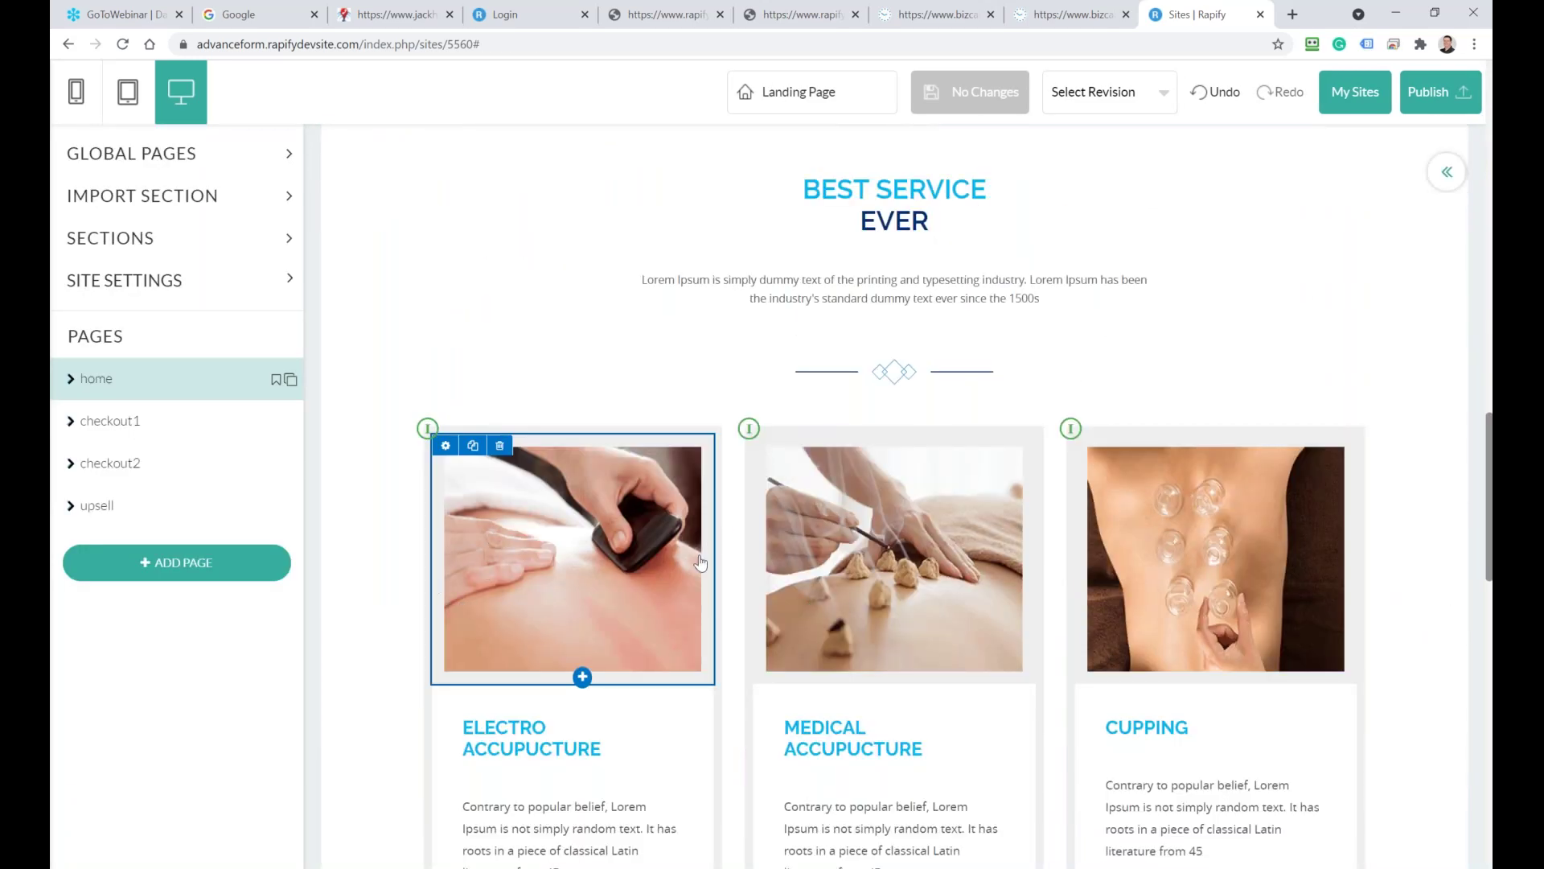
scroll(619, 526, down, 2)
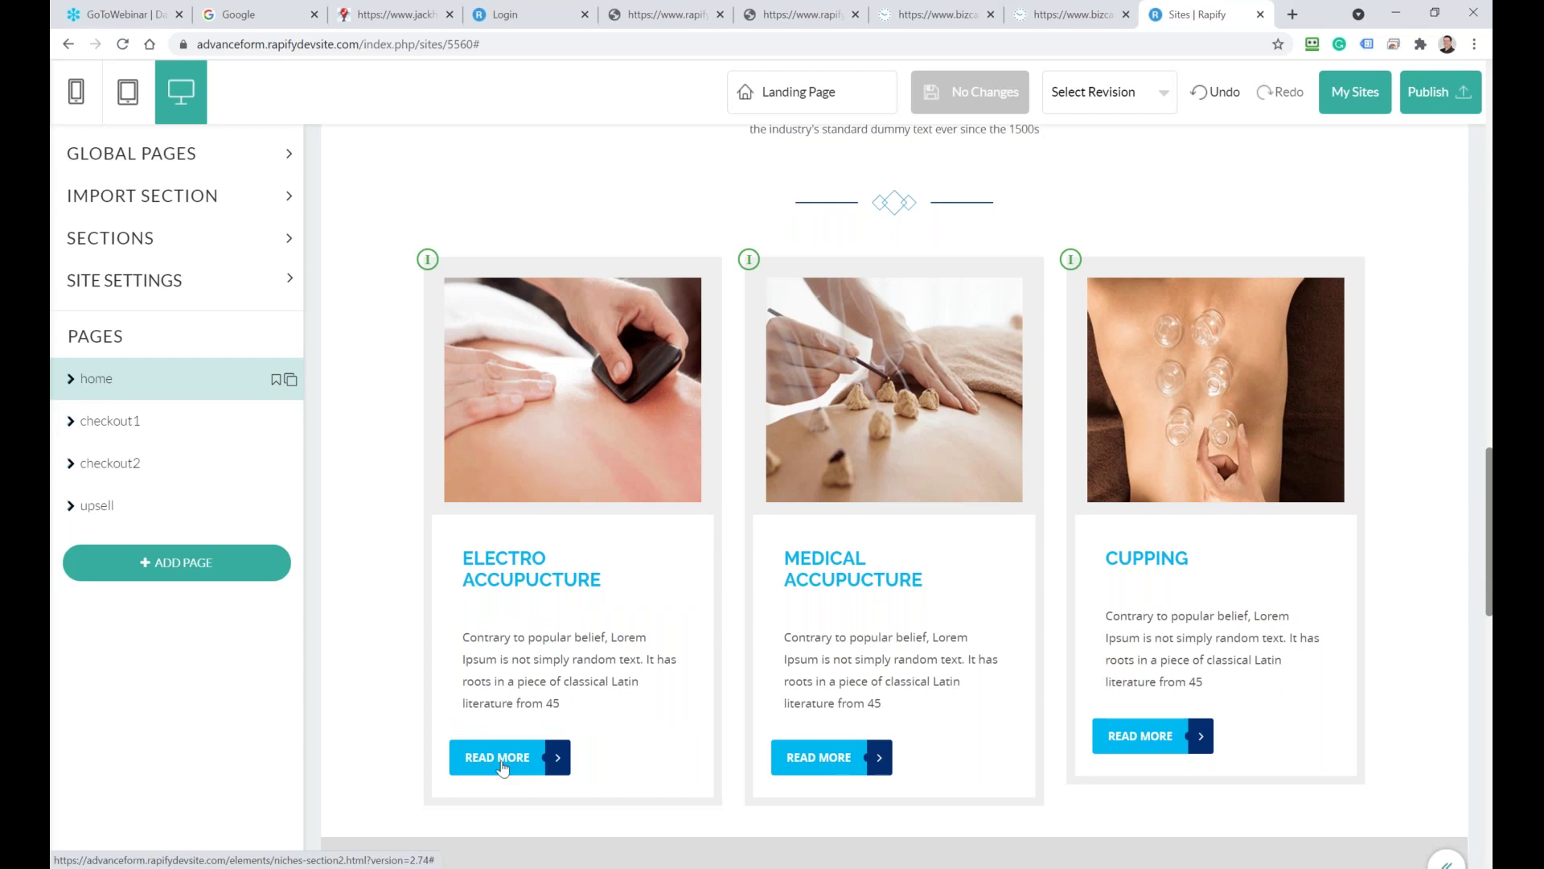
scroll(541, 764, down, 4)
scroll(541, 765, down, 7)
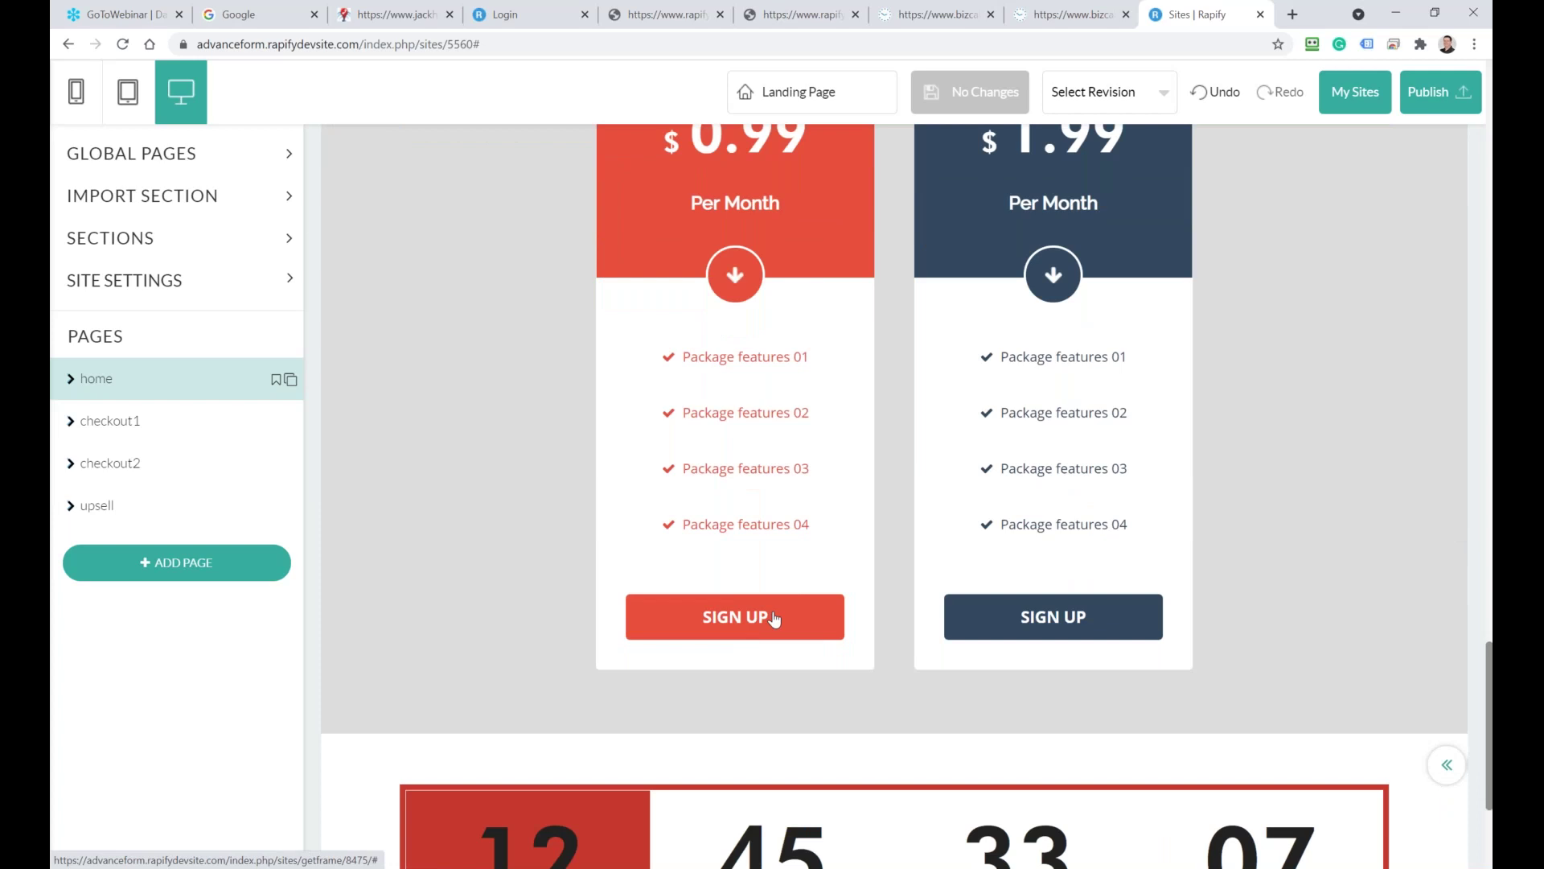
scroll(579, 442, up, 10)
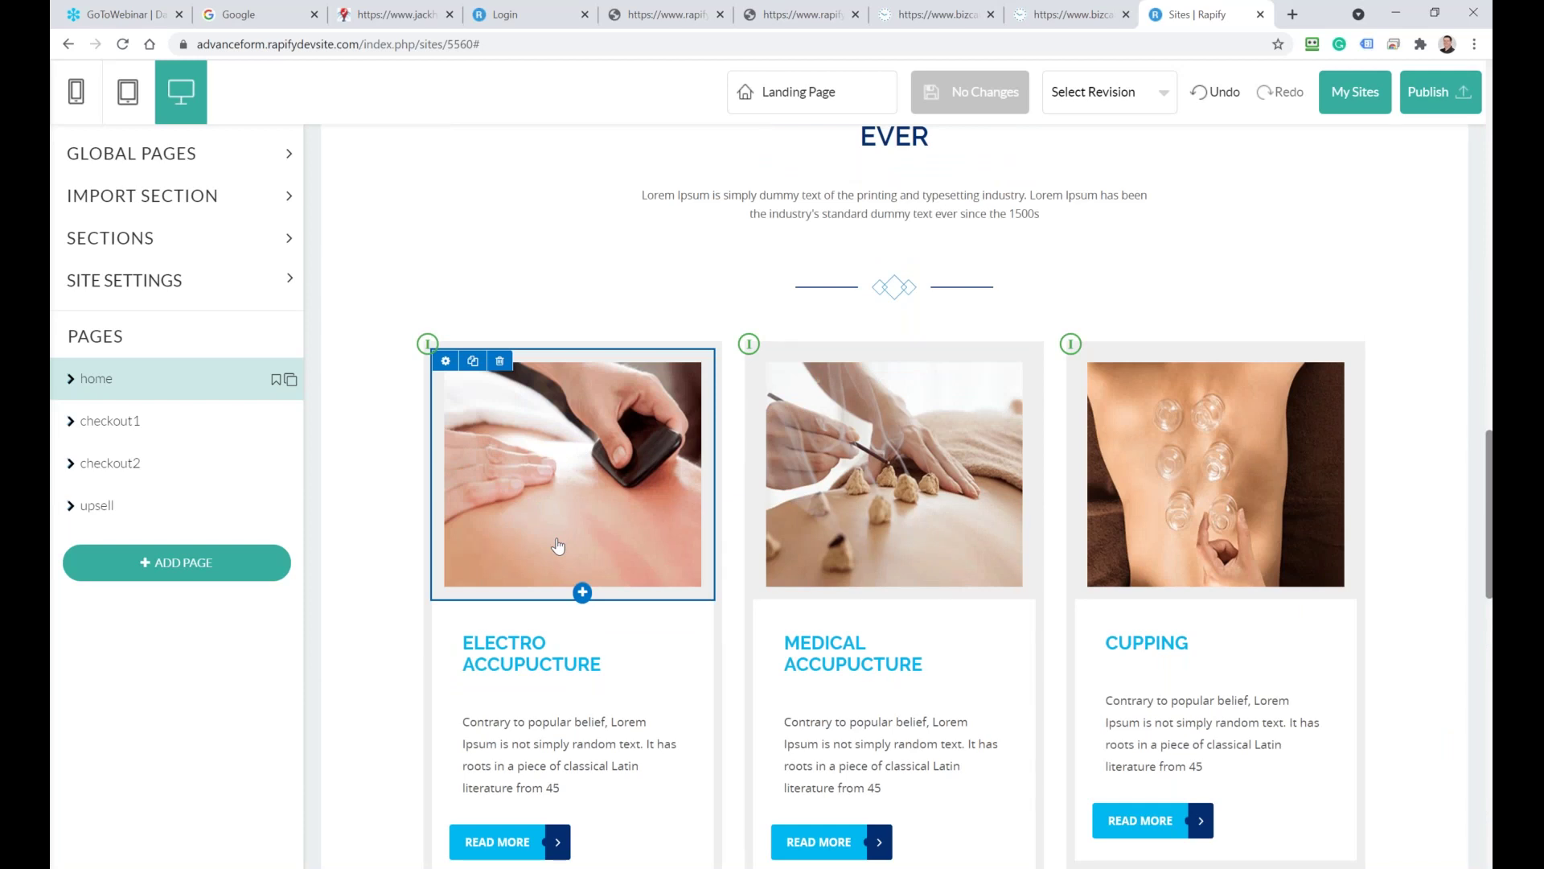
scroll(562, 541, down, 3)
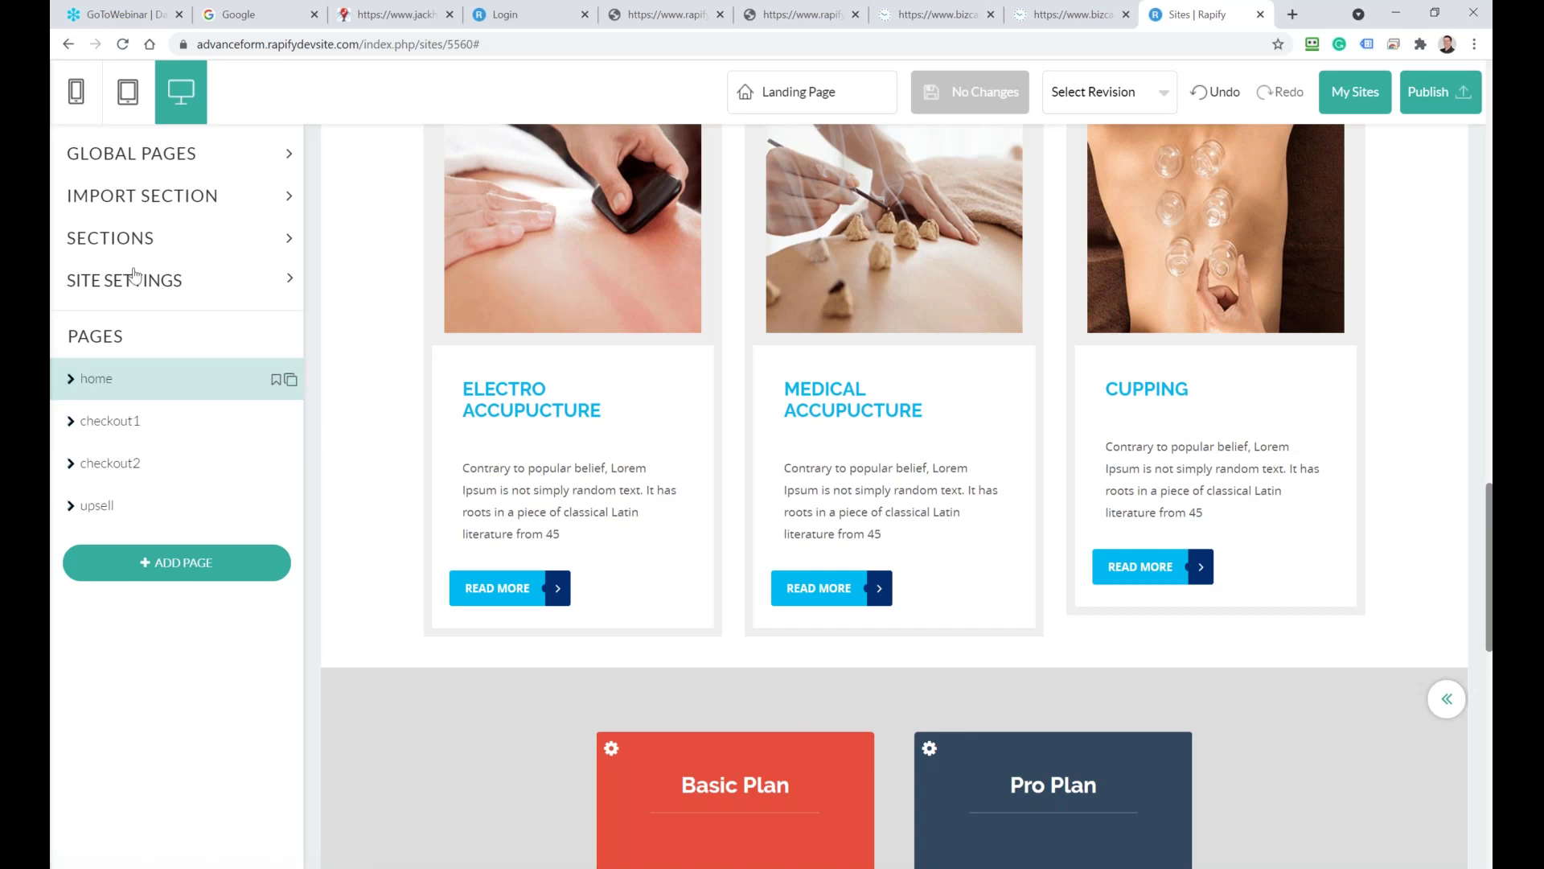
View the Pricing-Tables and Services categories in the section library and close the library
click(141, 238)
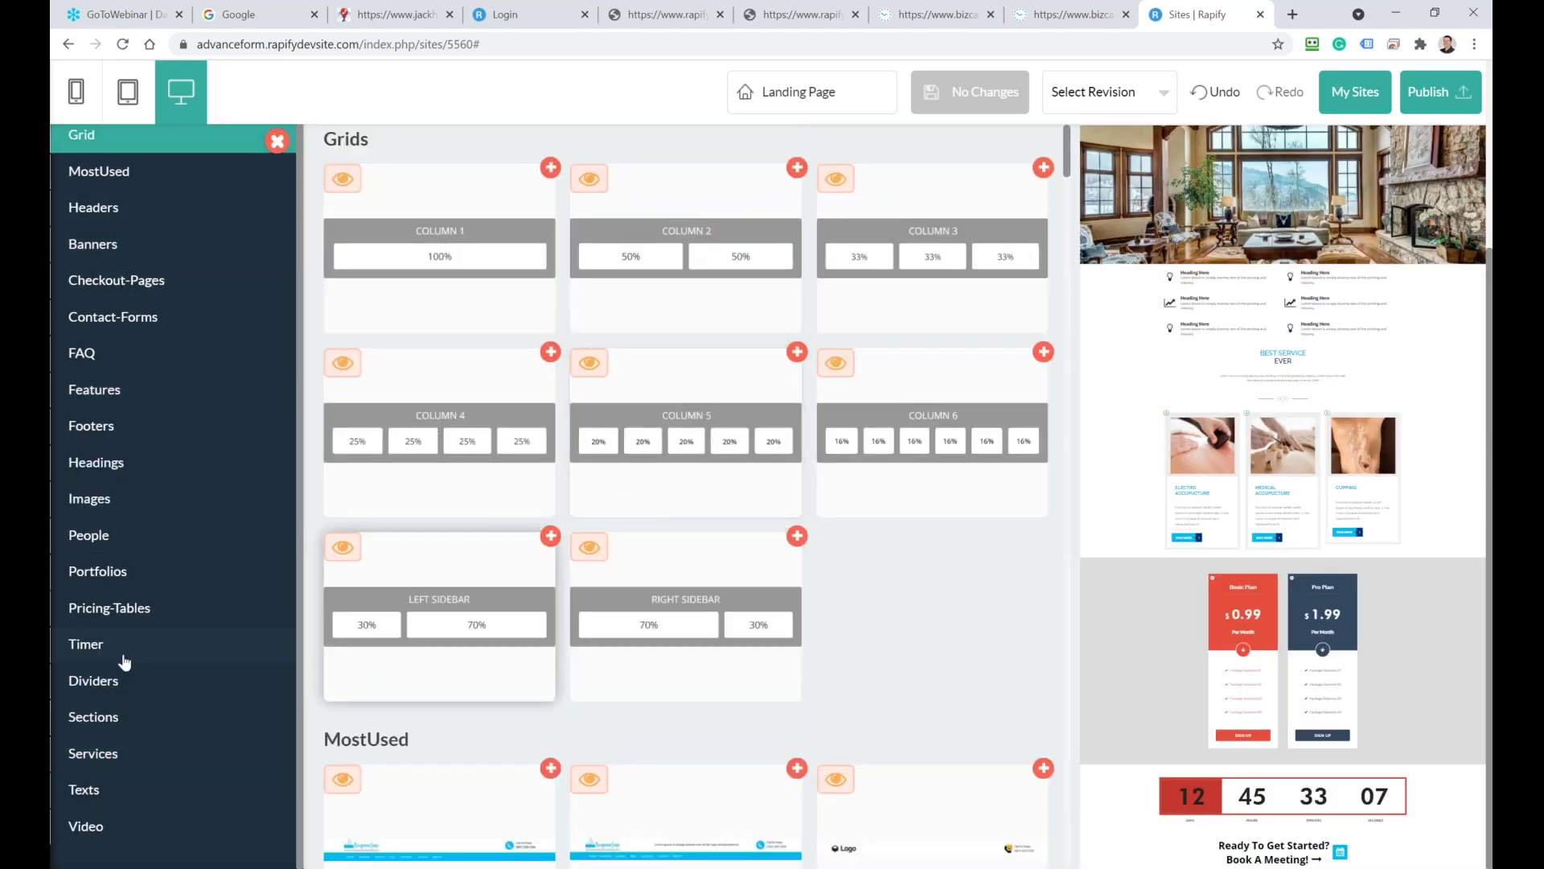
click(102, 608)
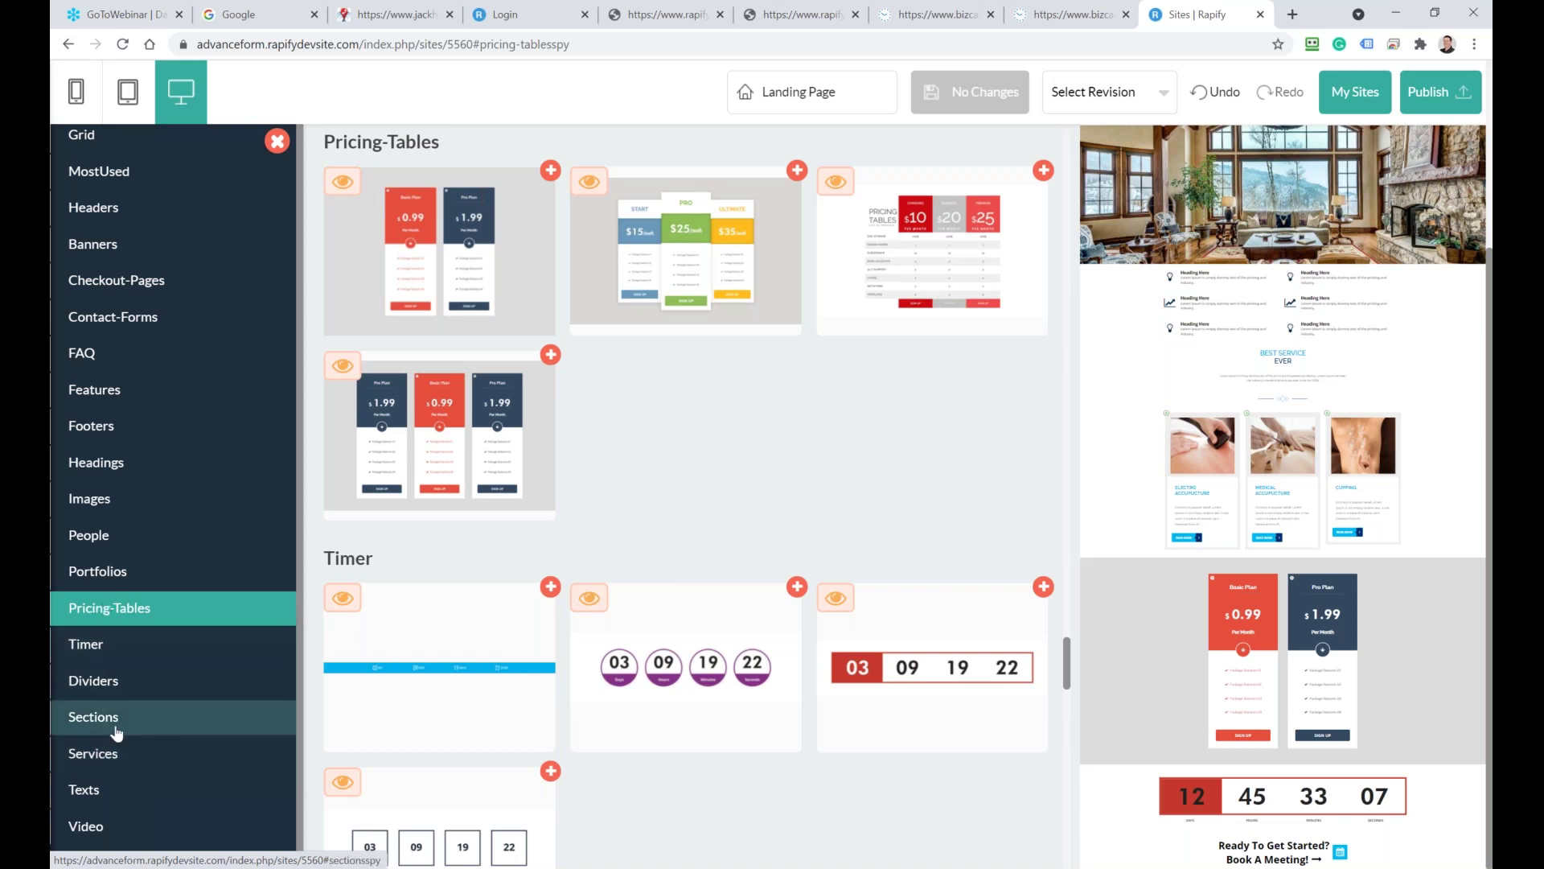
click(97, 753)
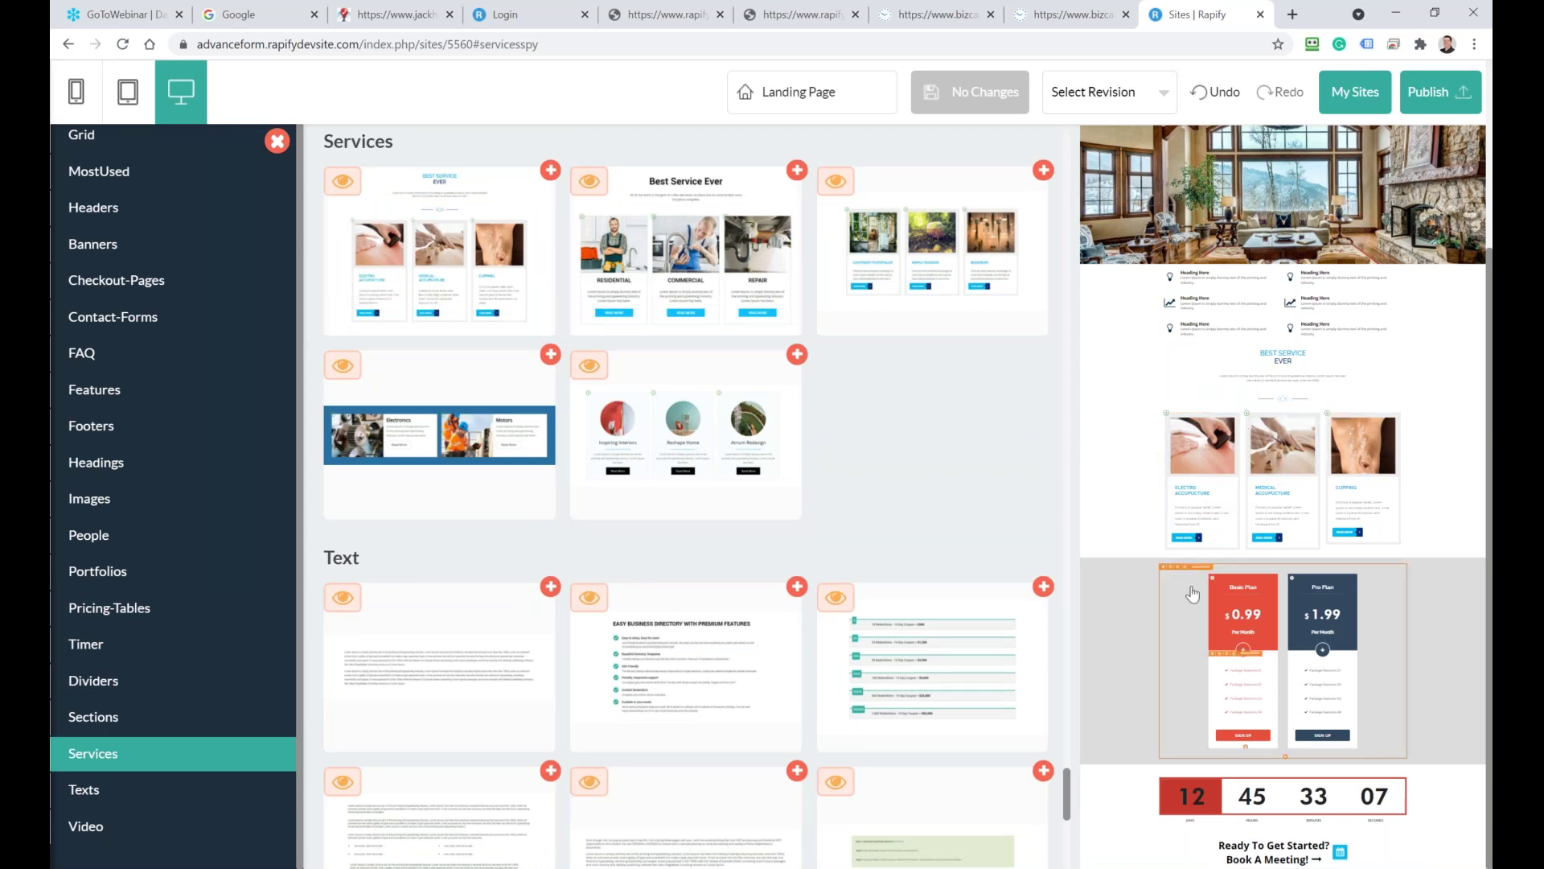
click(275, 142)
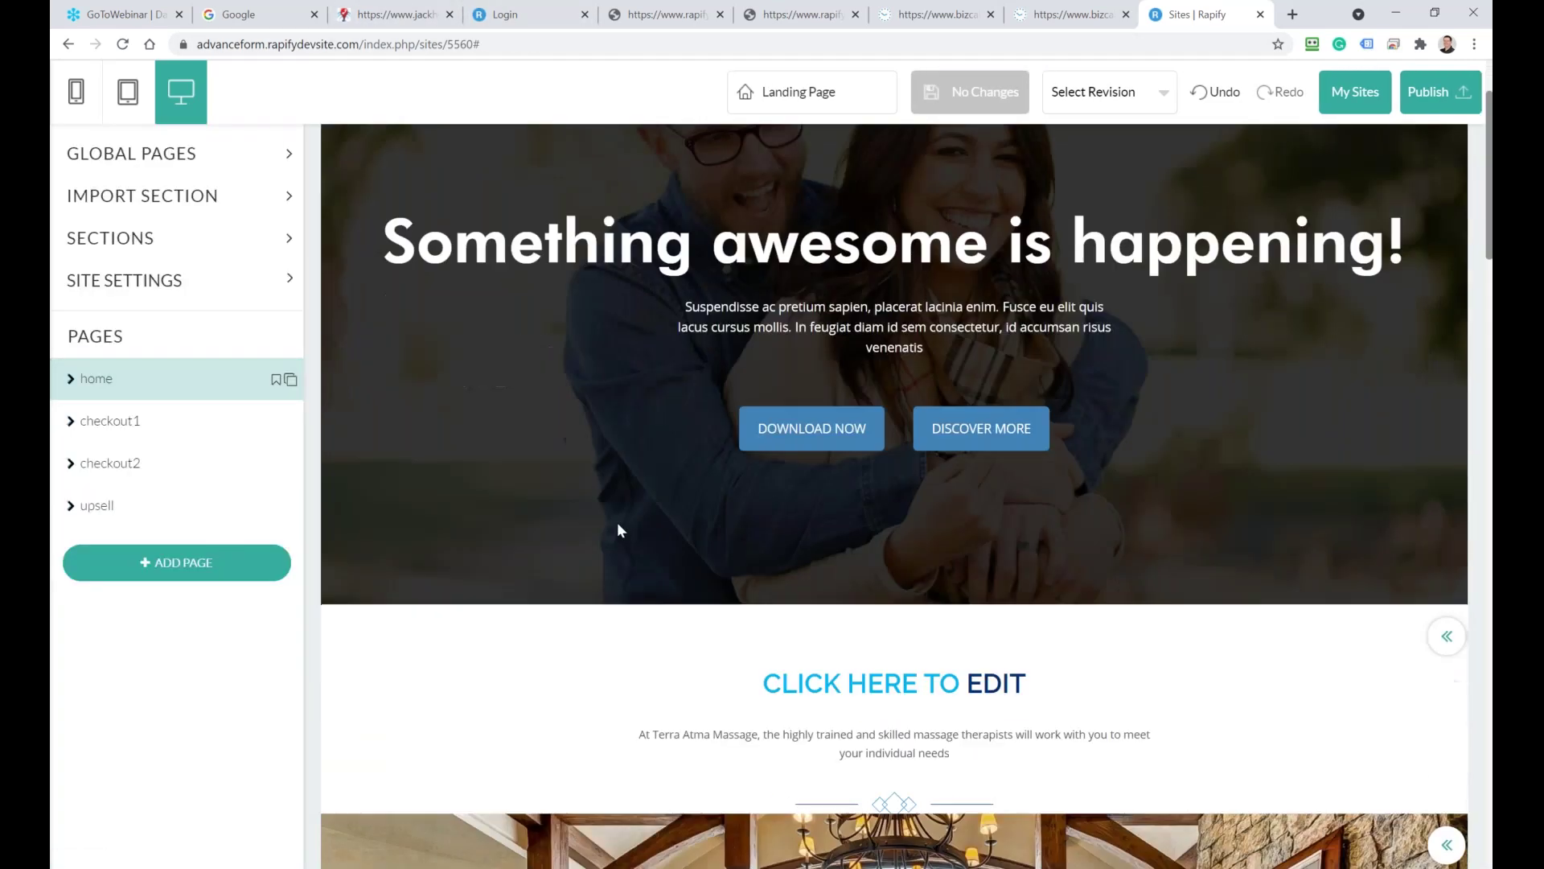
Clone the Landing Page site from the site list, rename the copy "Clone - Landing Page 2", and save it
mouse_move(278, 422)
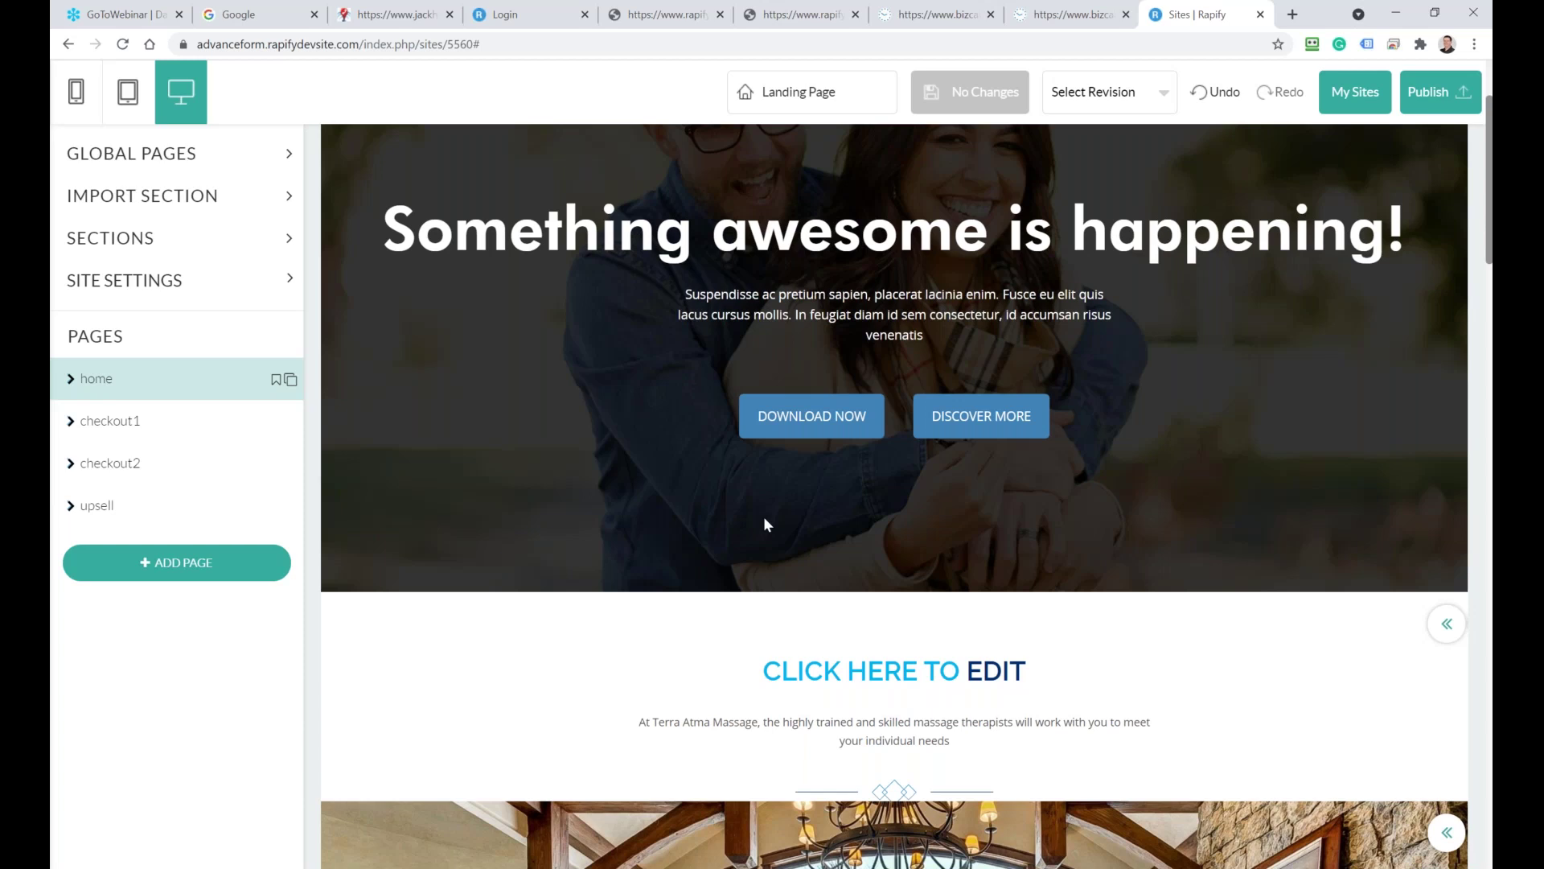
click(1359, 100)
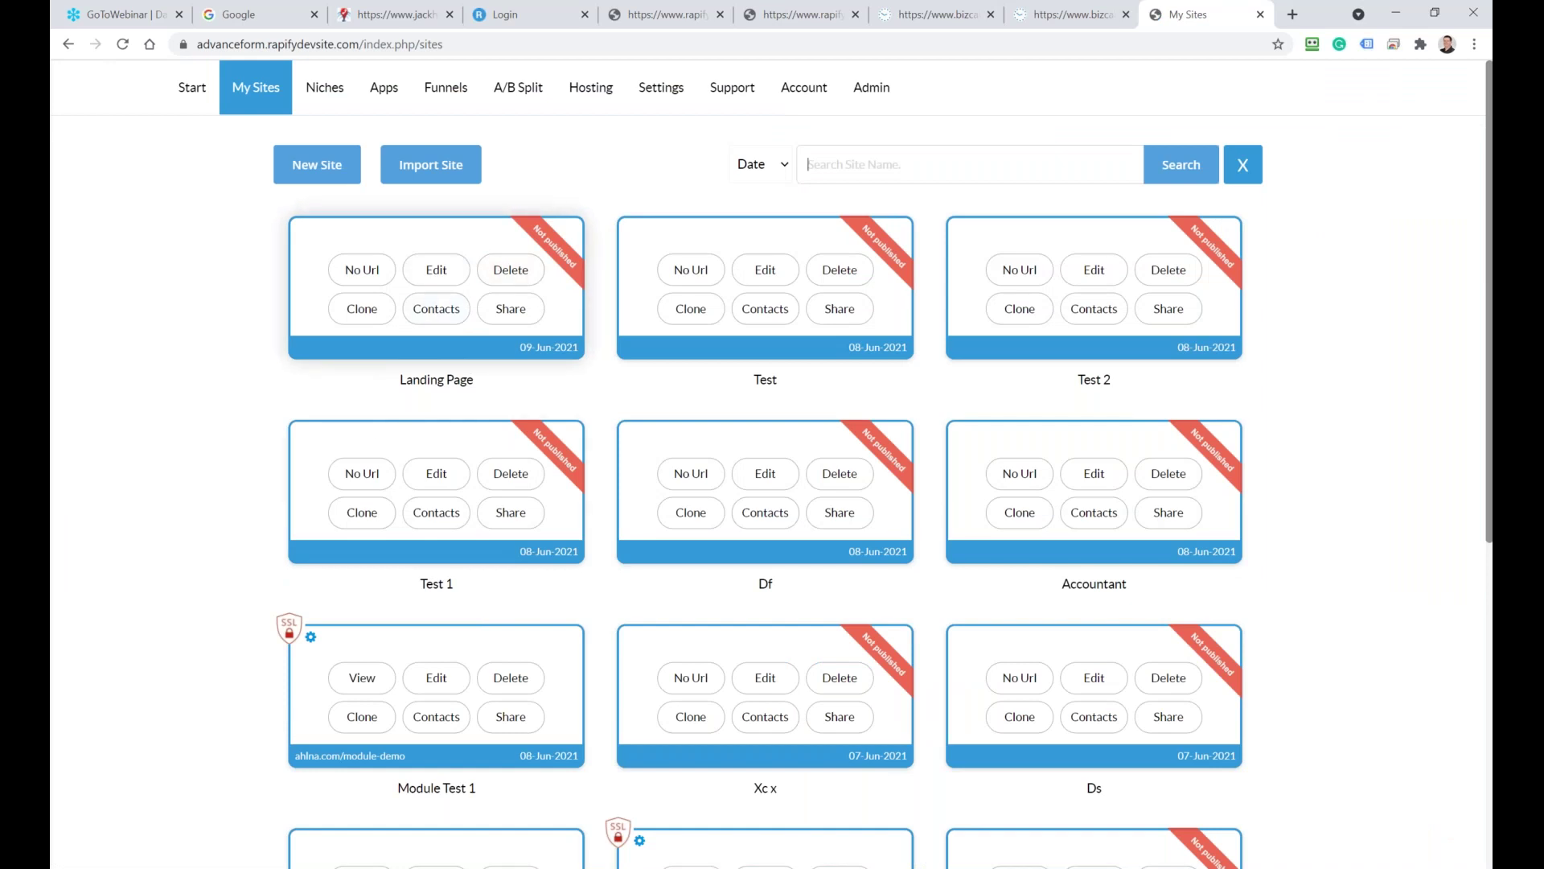
click(456, 312)
click(363, 312)
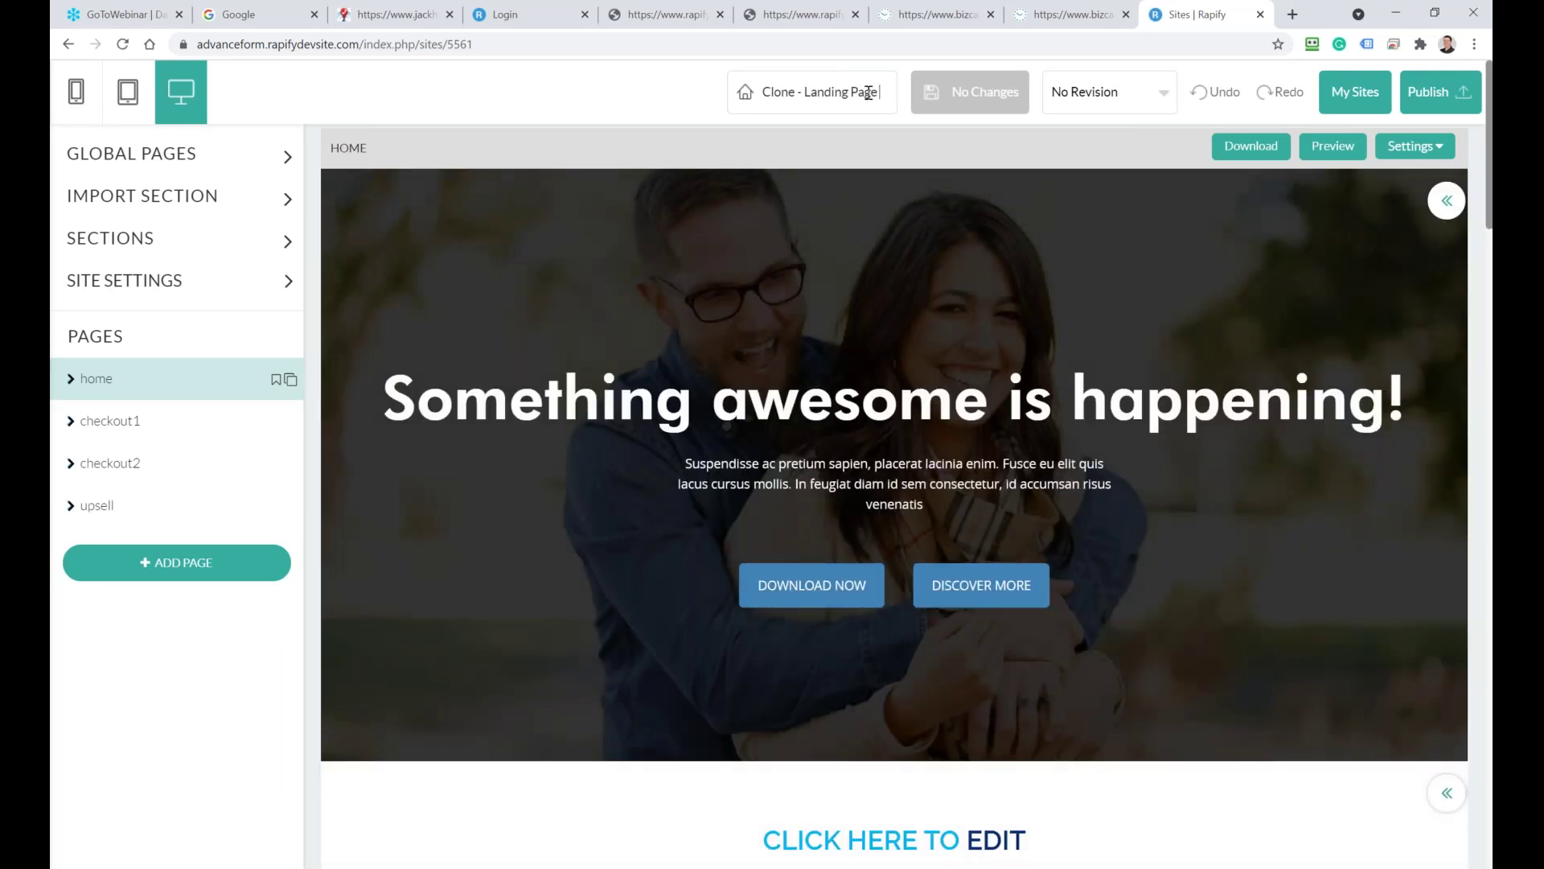
text(2)
click(970, 92)
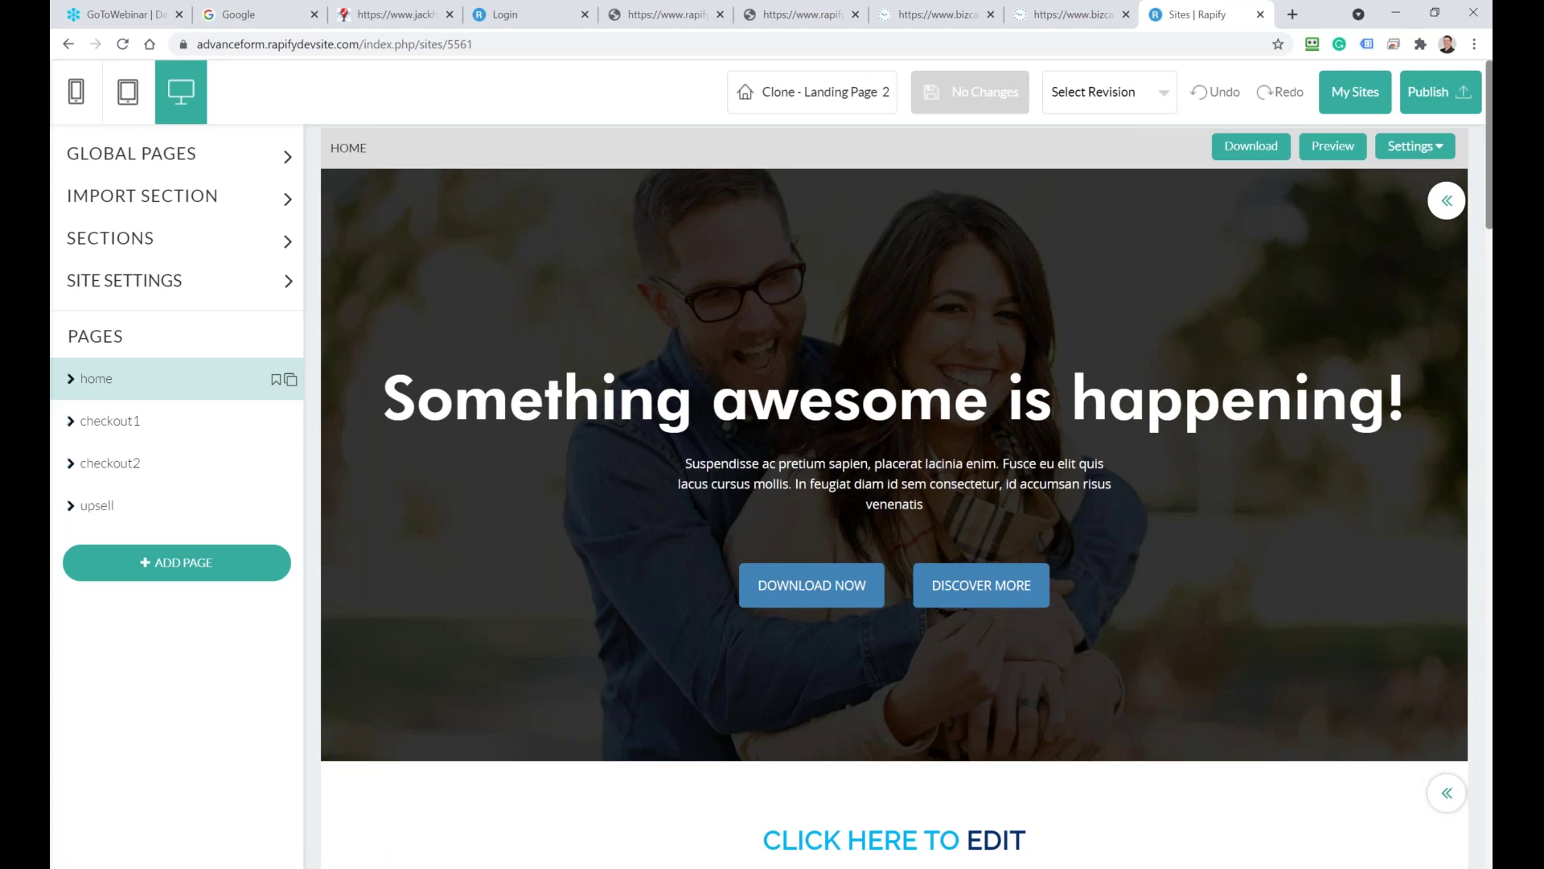
Return to the site list, view the Accountant sample site and the Rapify login page, and come back to the list
click(1367, 91)
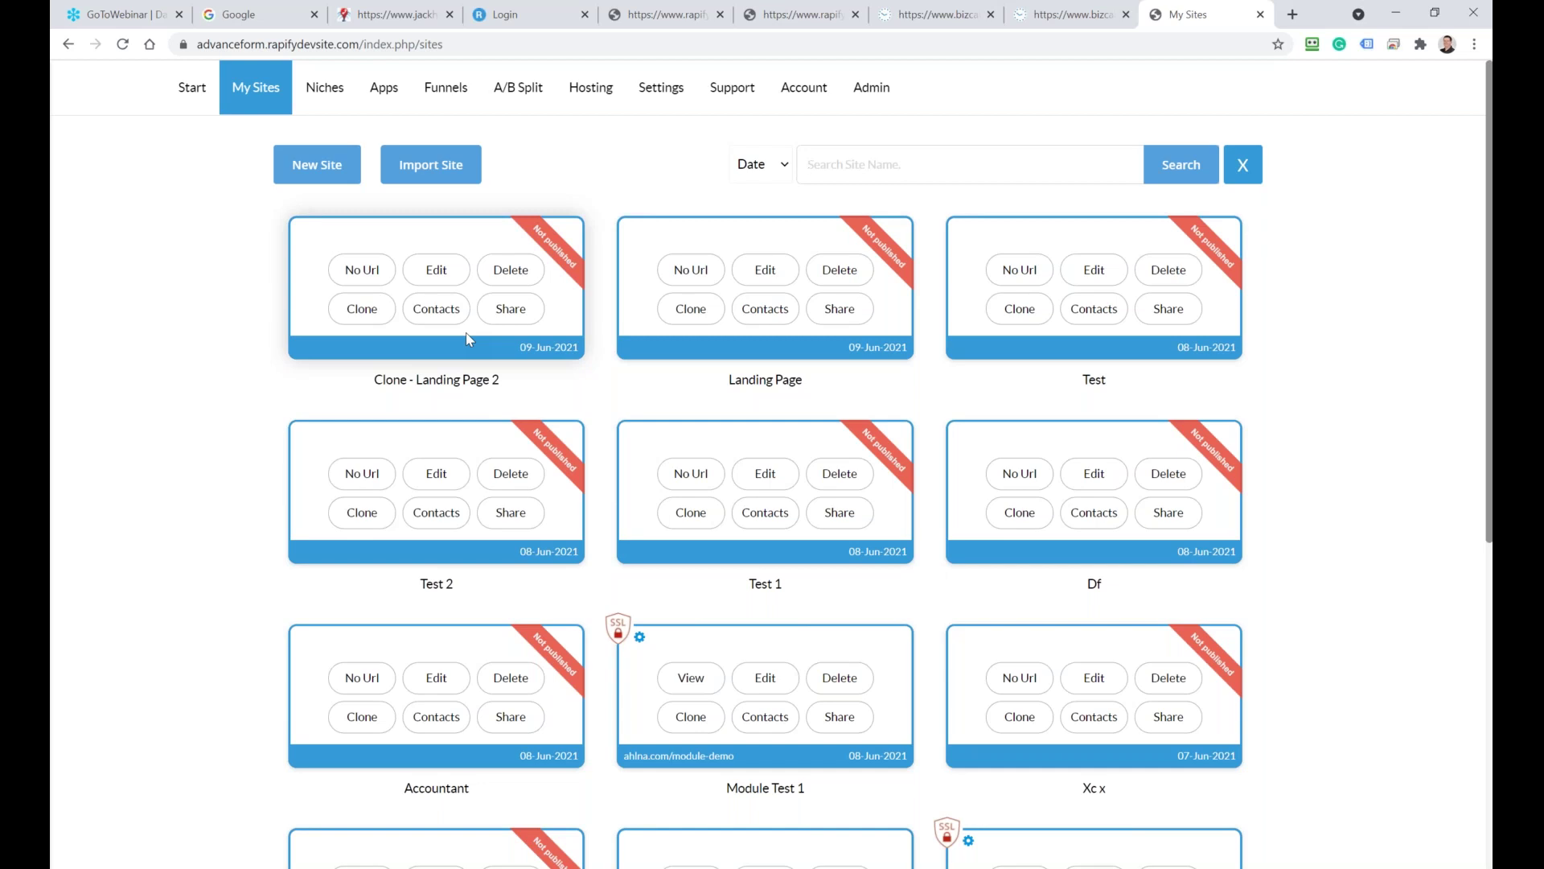
click(809, 26)
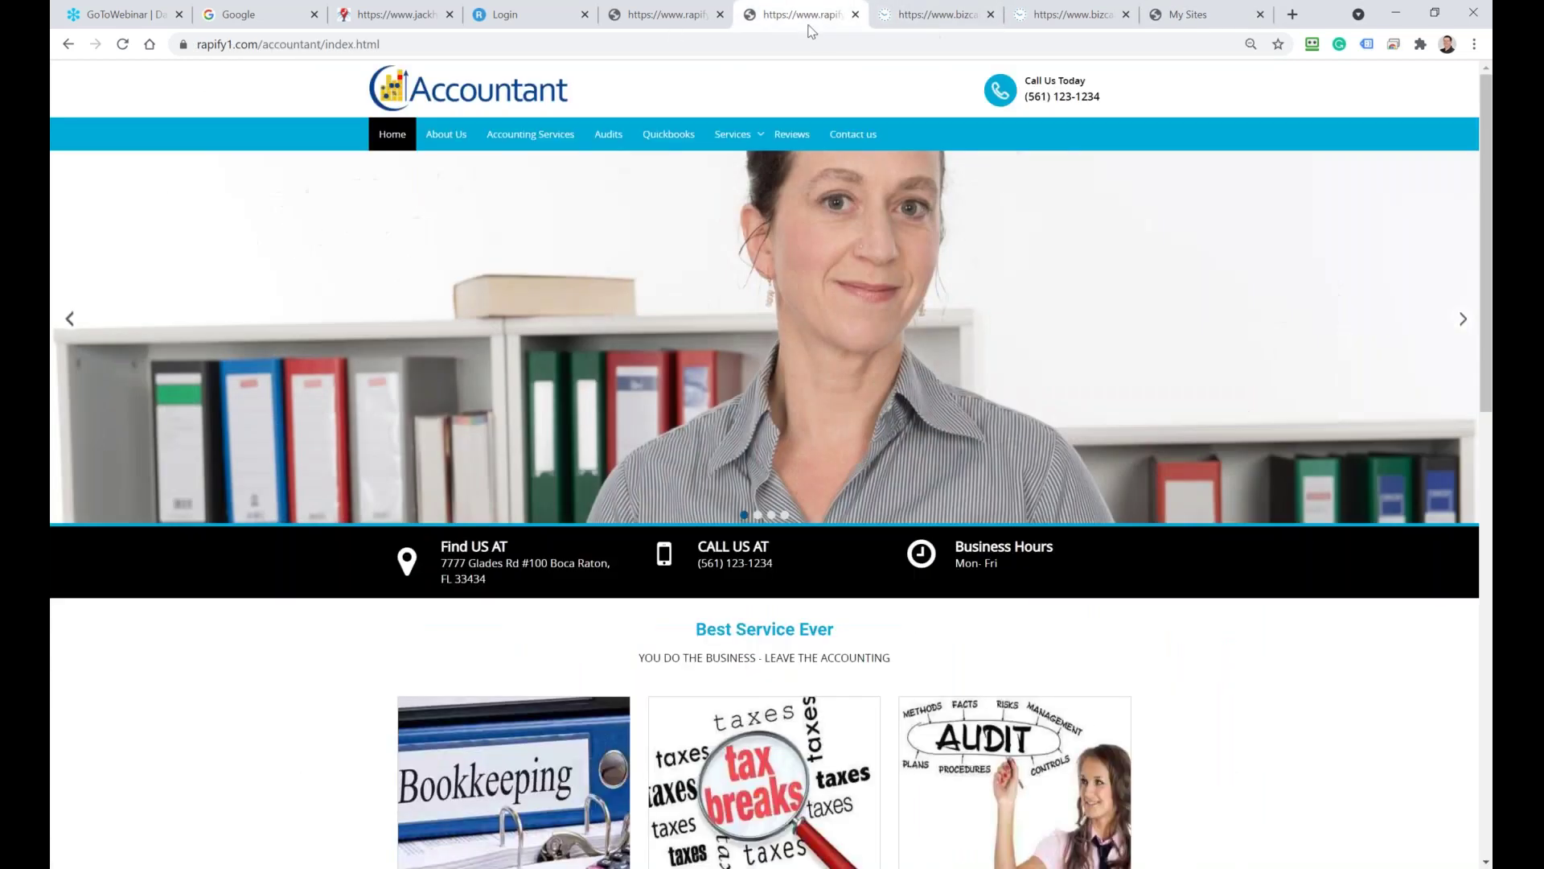
click(523, 16)
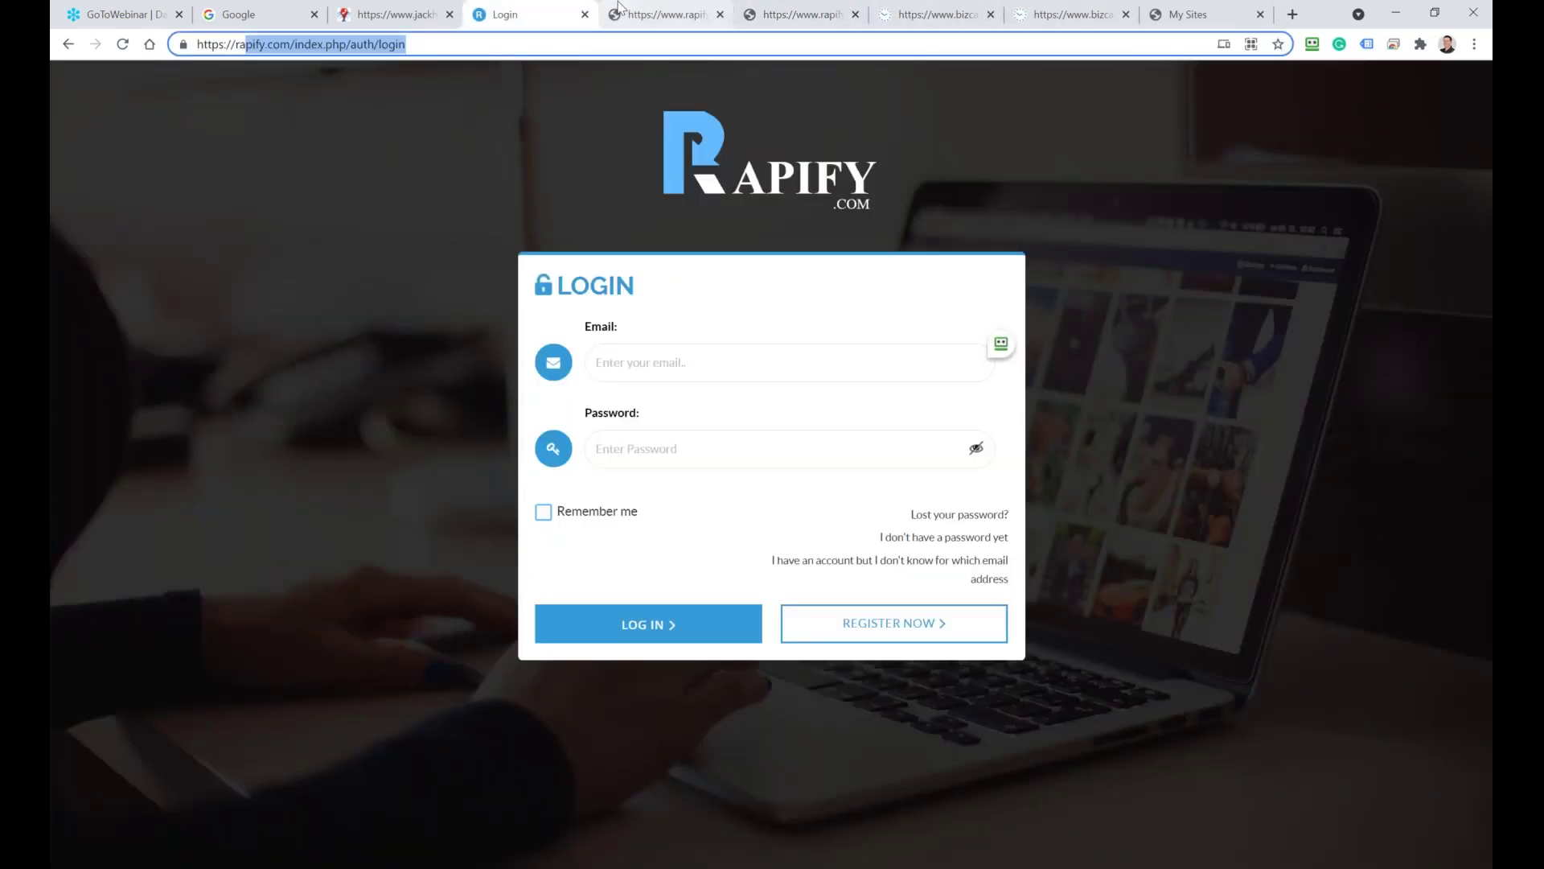
click(1175, 16)
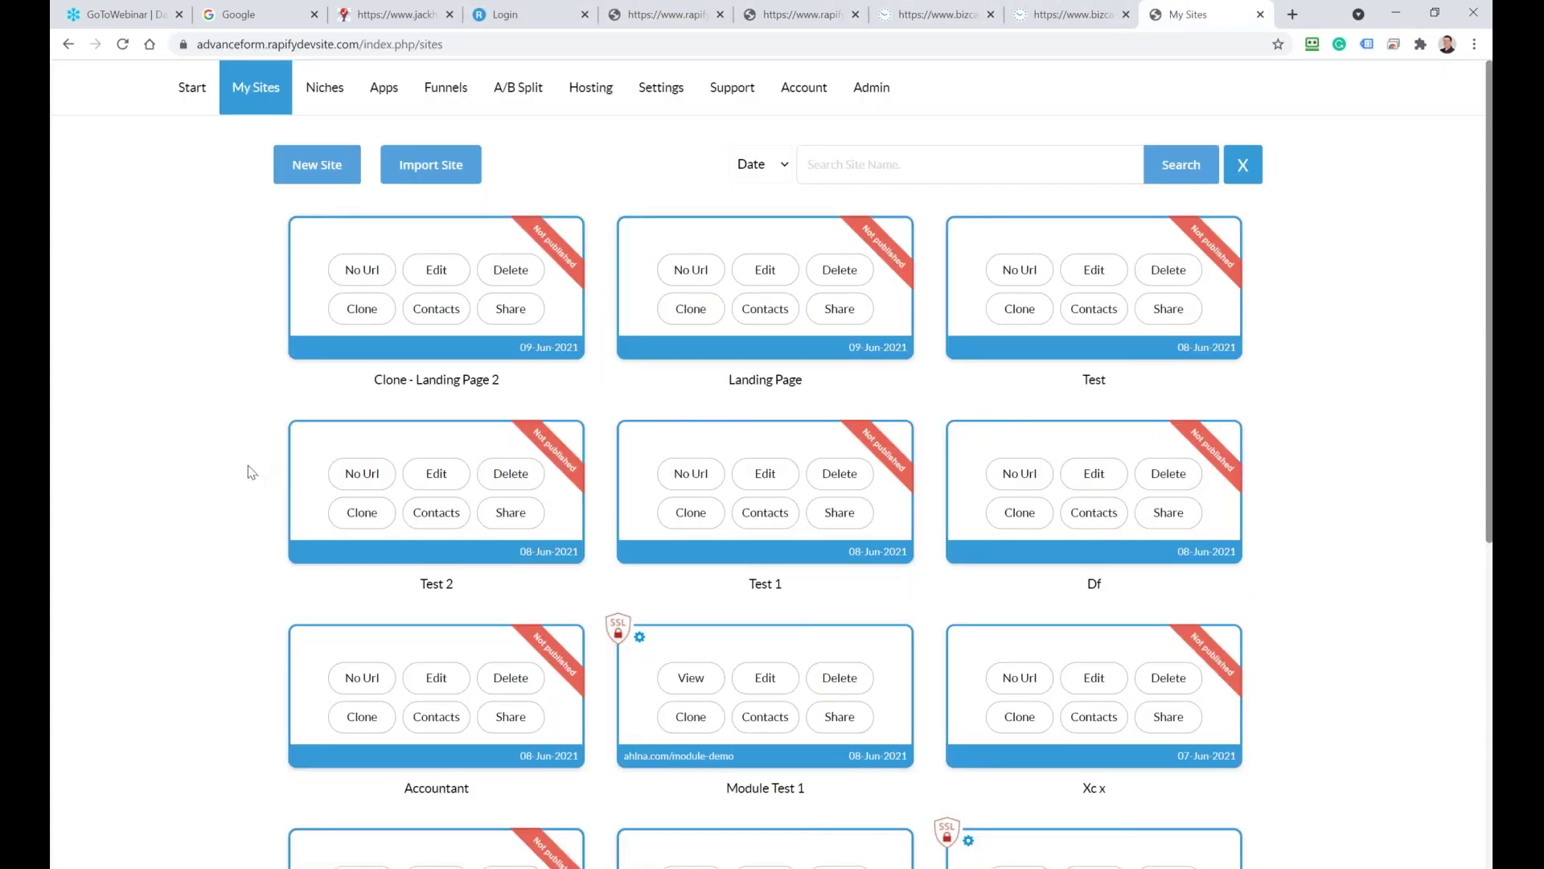
Open Clone - Landing Page 2 for editing, view the section library's Dividers and Sections categories, and return to the site list
click(436, 270)
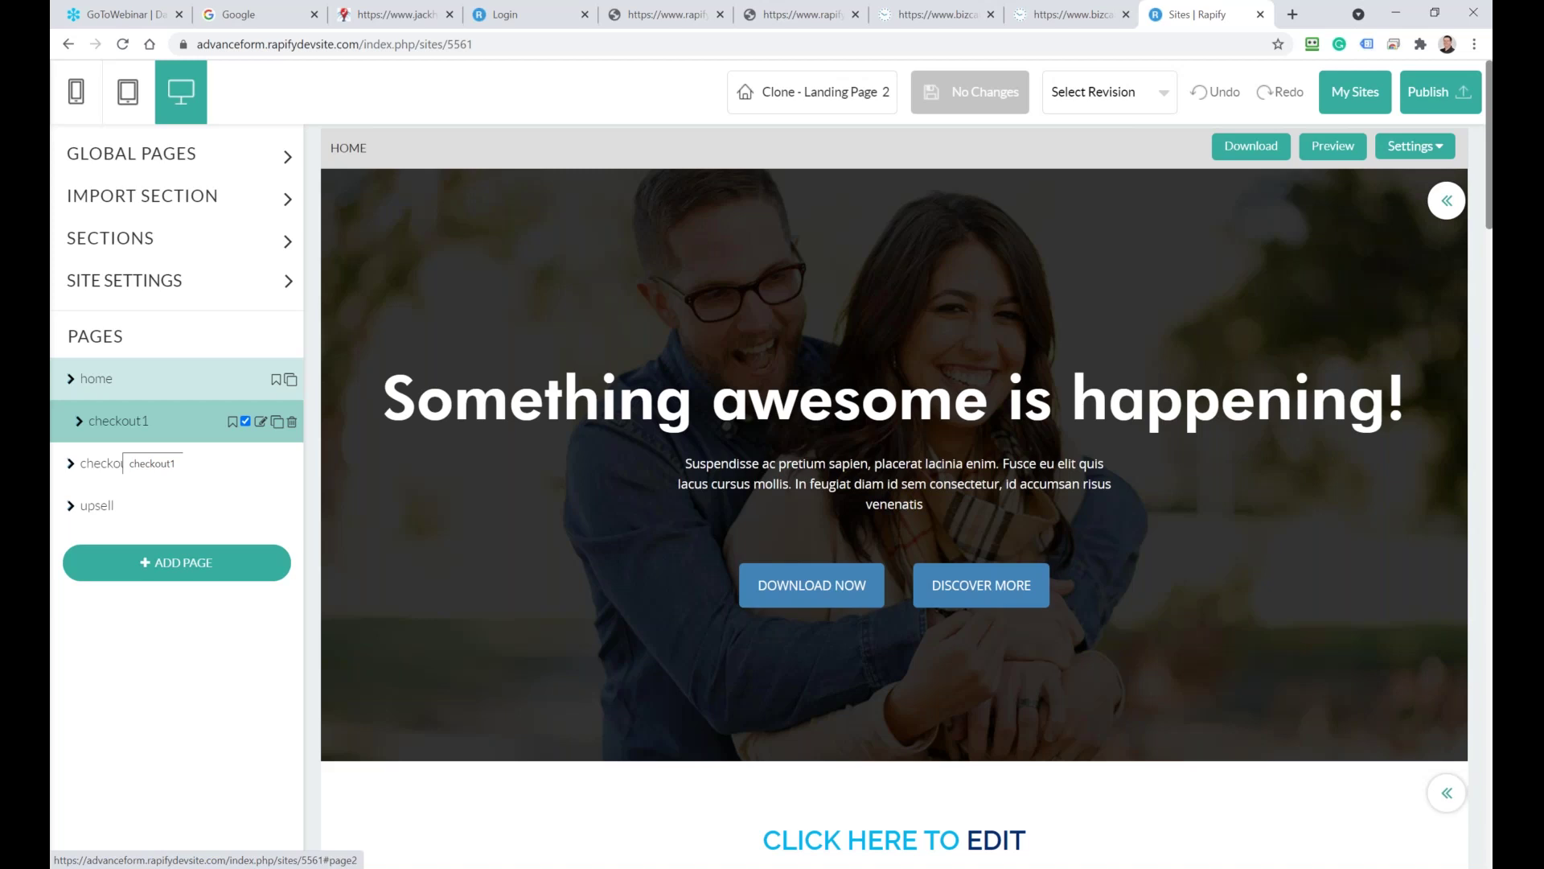
click(81, 252)
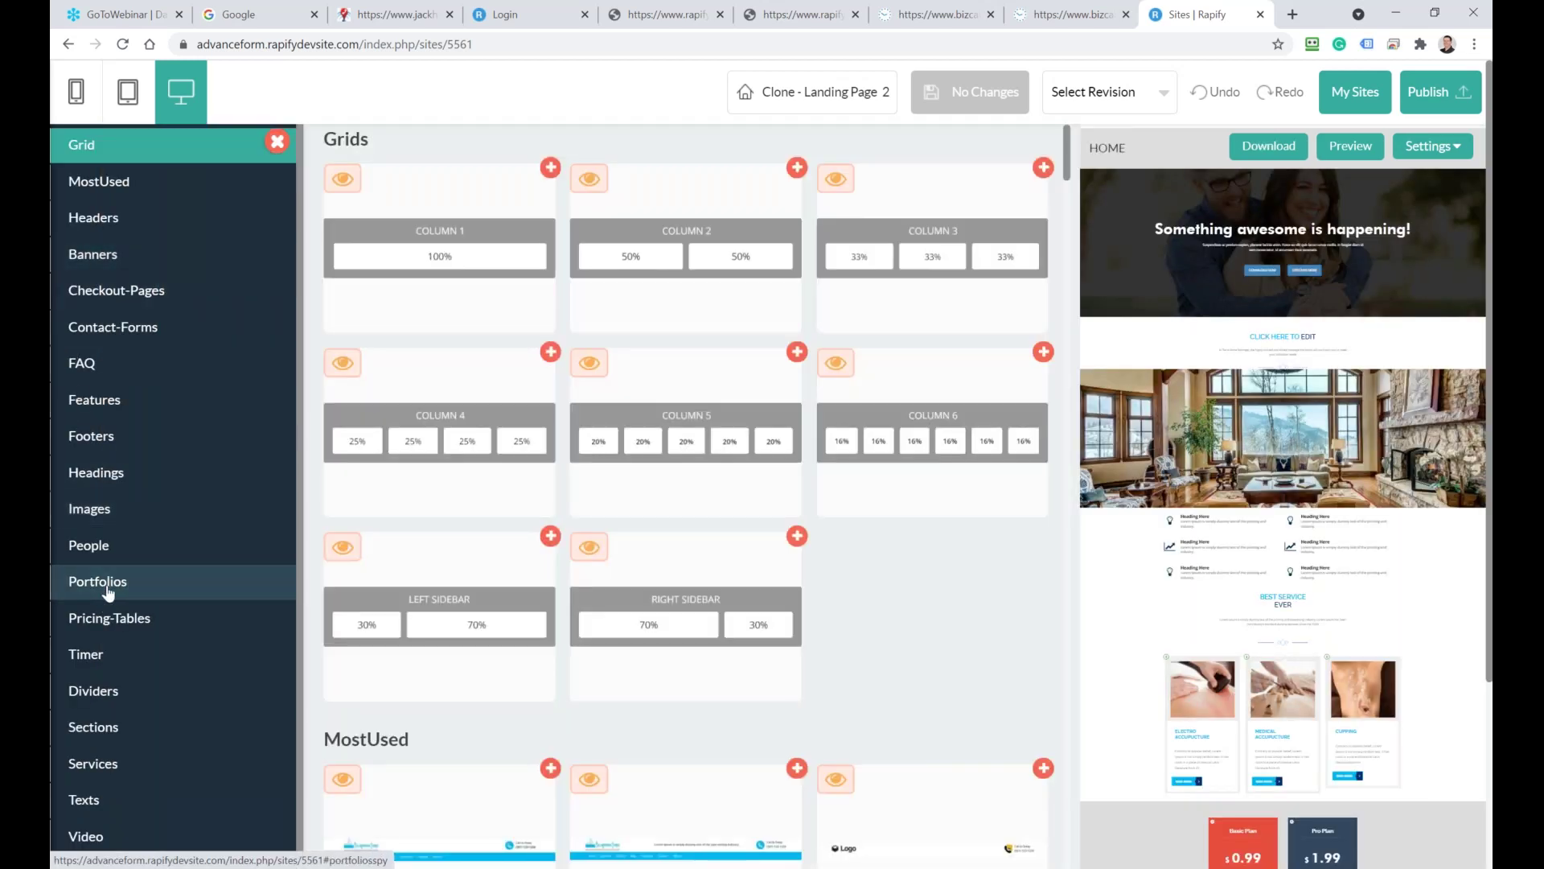
click(107, 592)
click(117, 710)
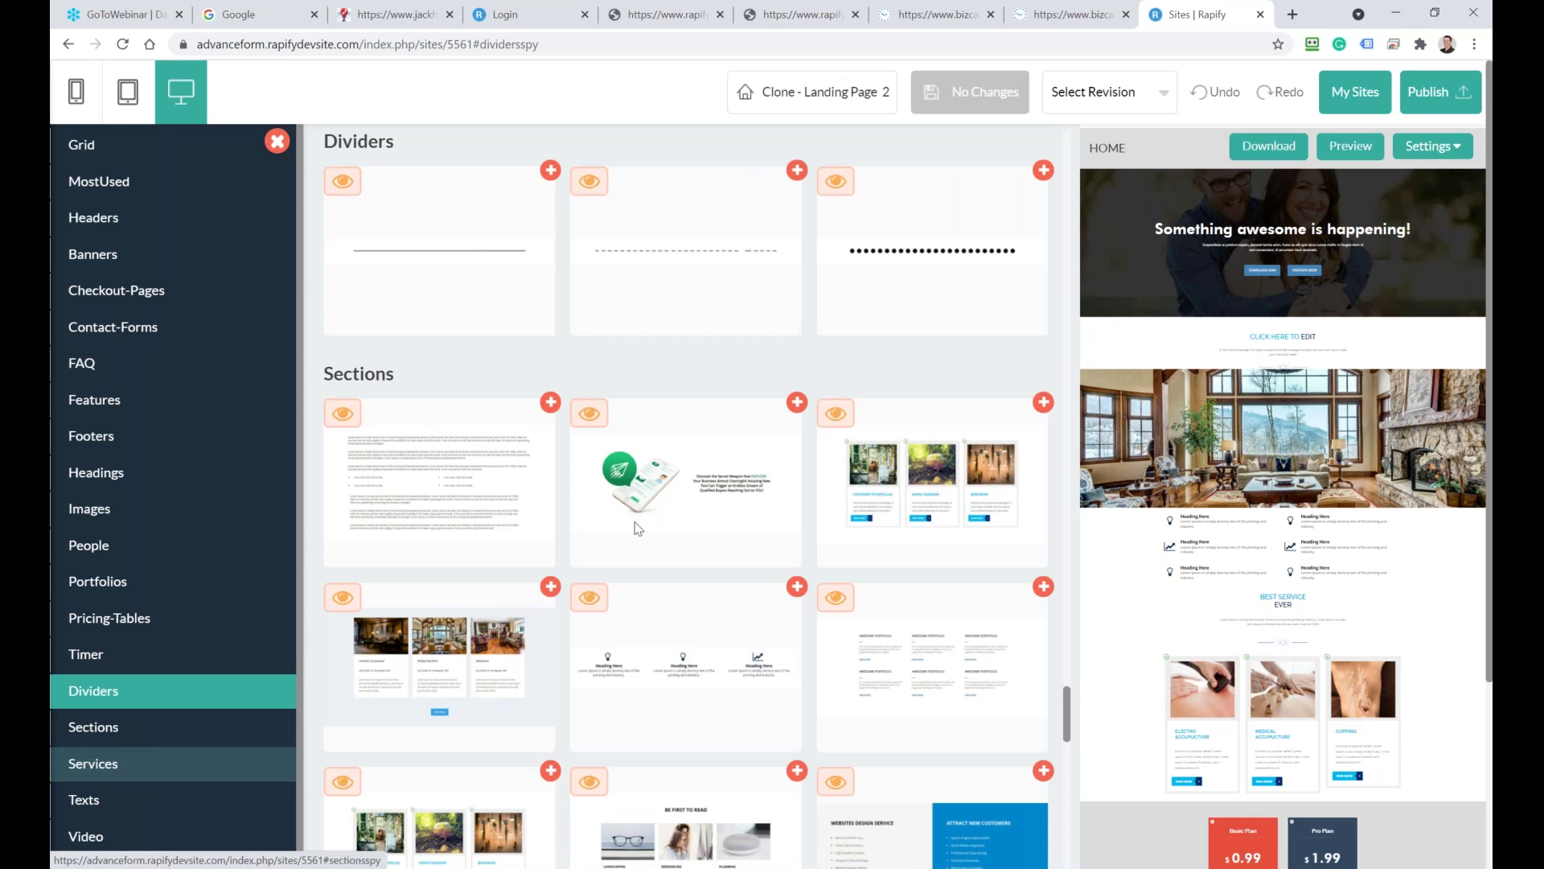
click(1354, 100)
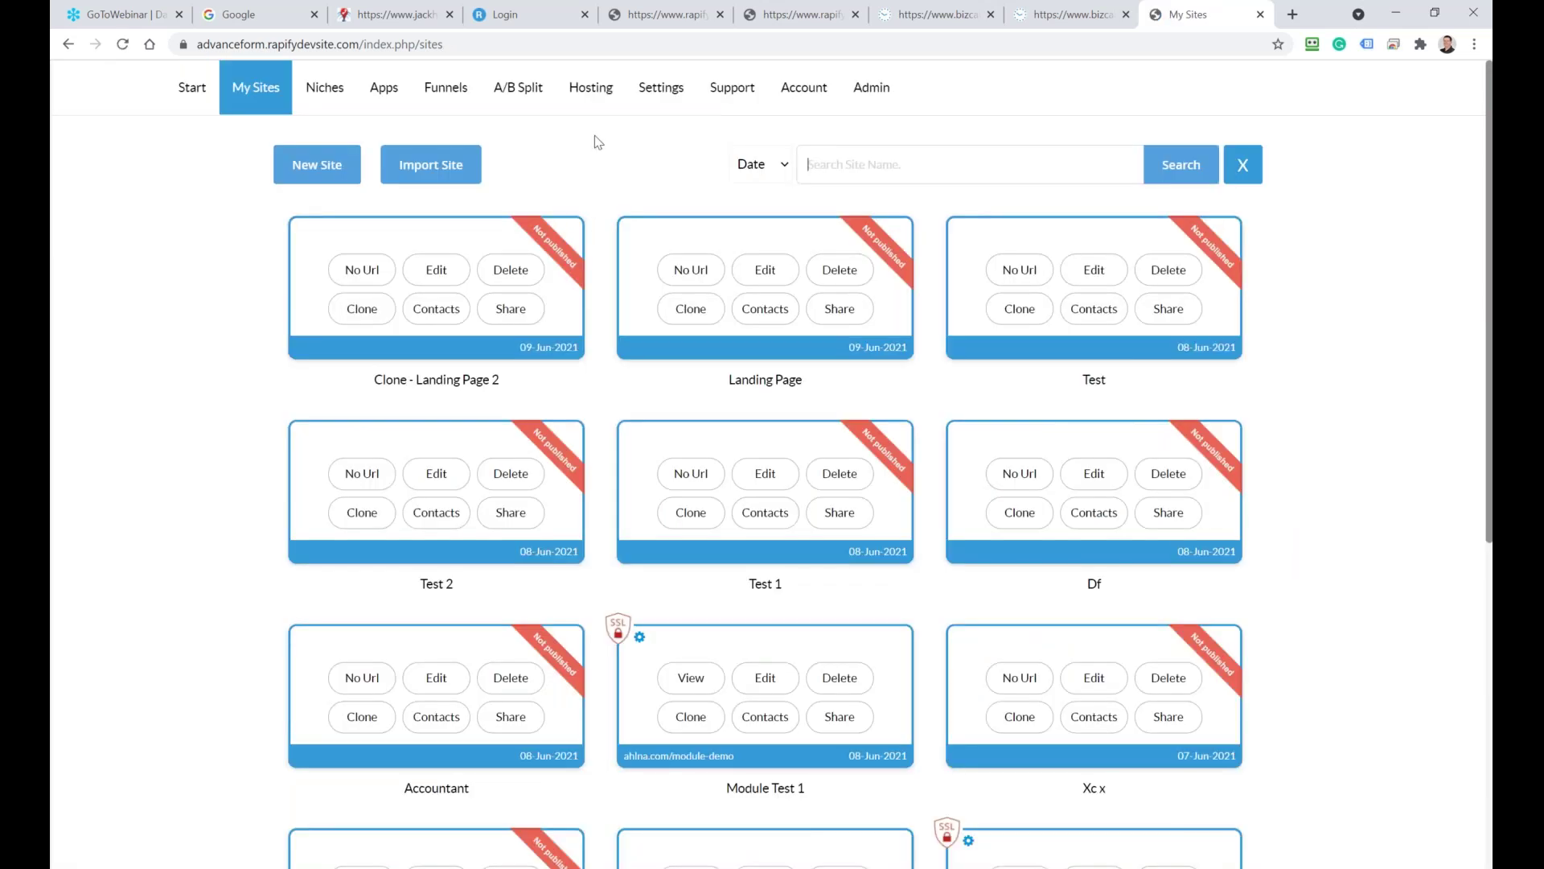
Switch to the rapify.com login page, sign in with a saved account's e-mail and password, and open the Integrations settings
click(652, 93)
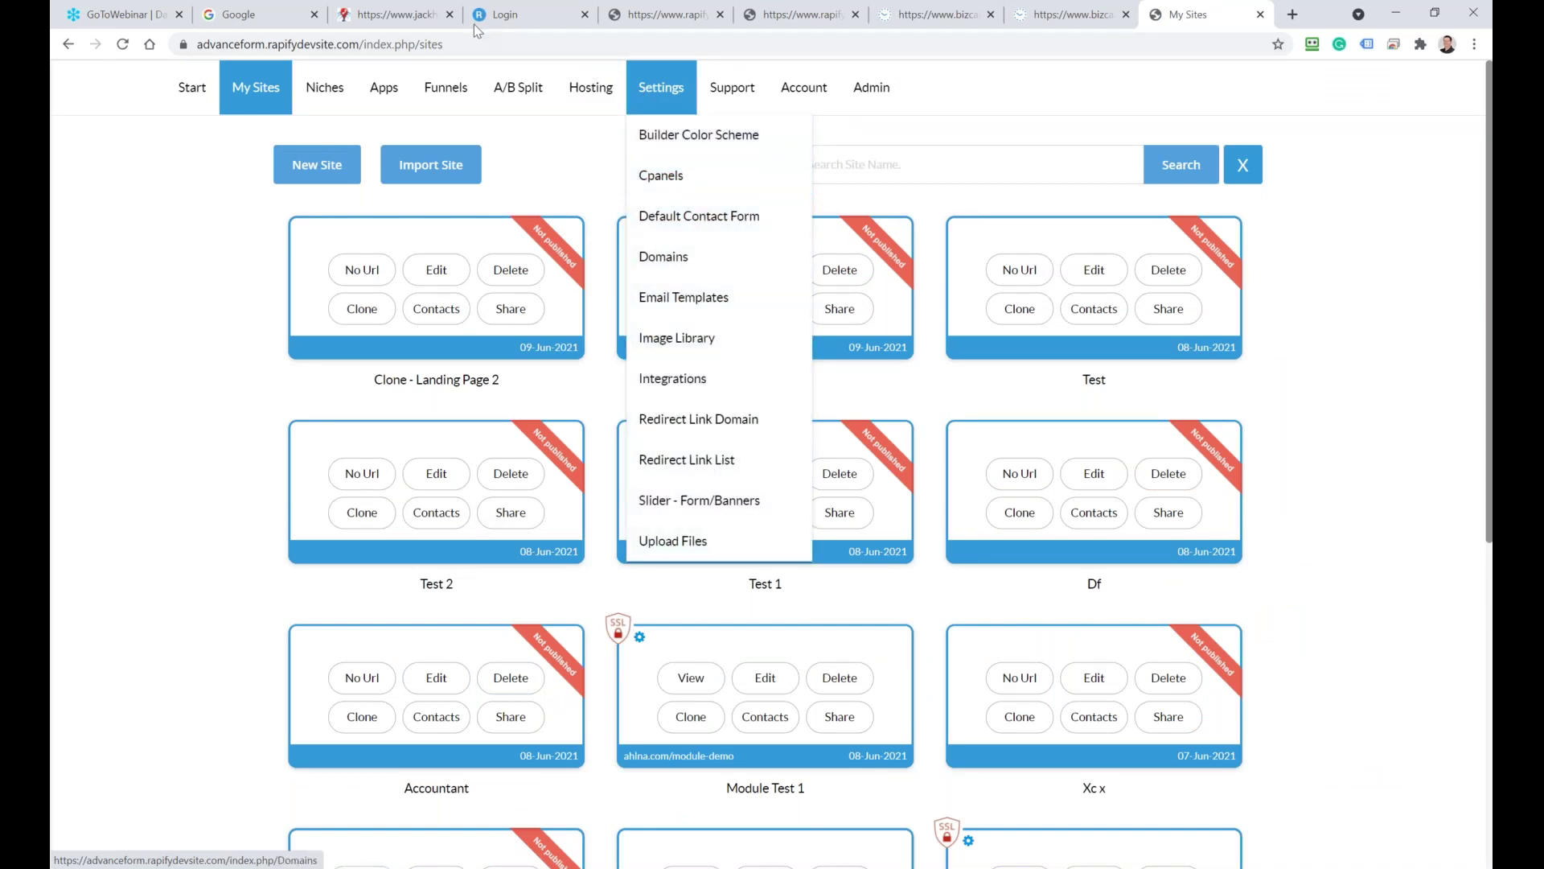
click(515, 14)
click(1006, 360)
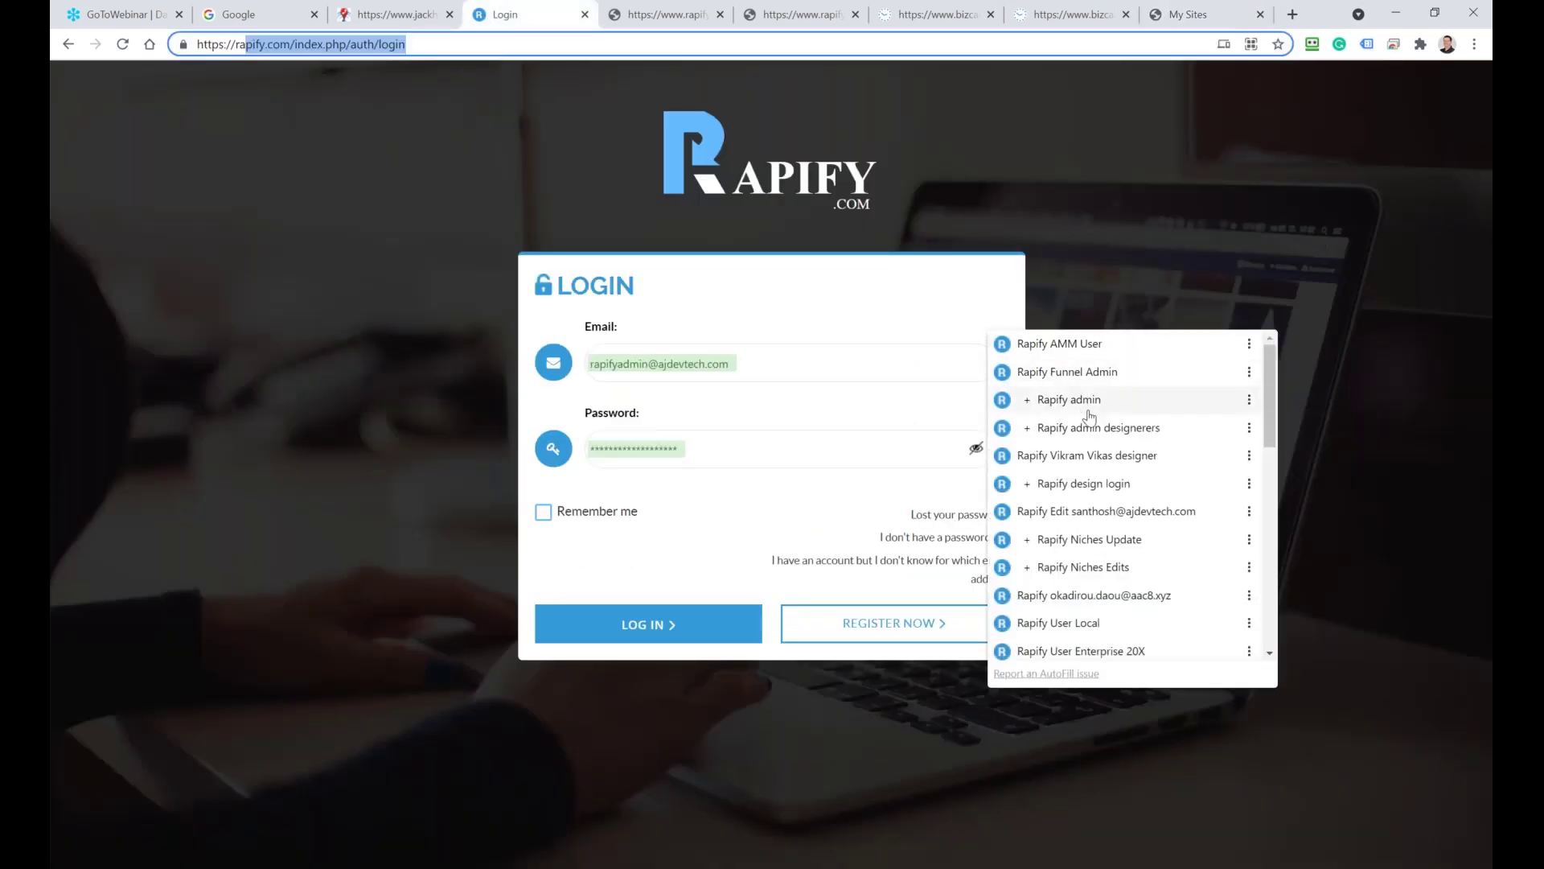
click(1103, 344)
key(Return)
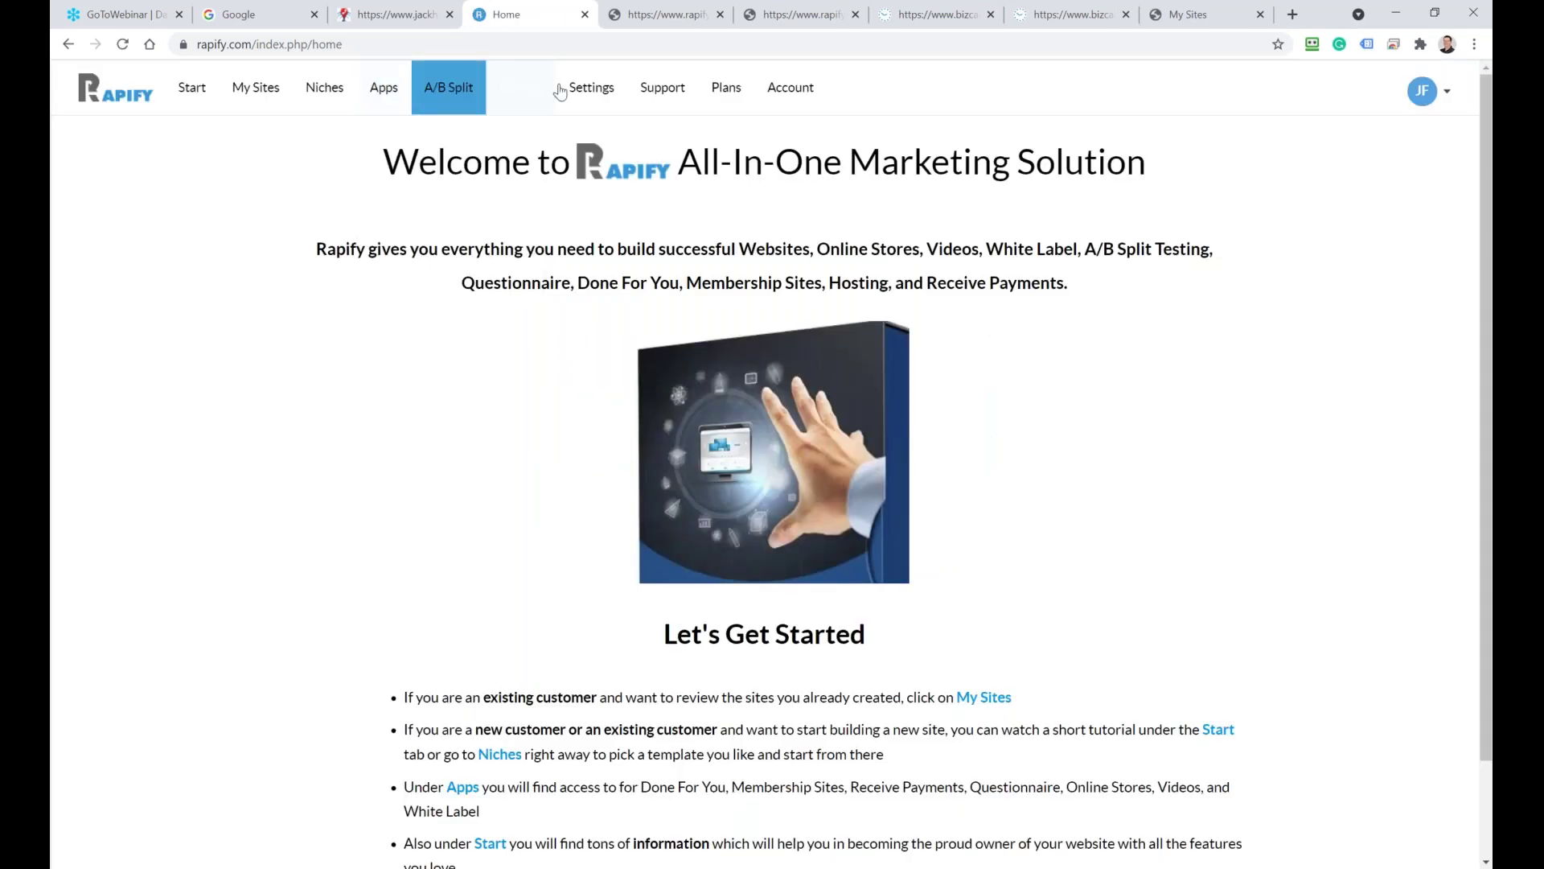
mouse_move(583, 88)
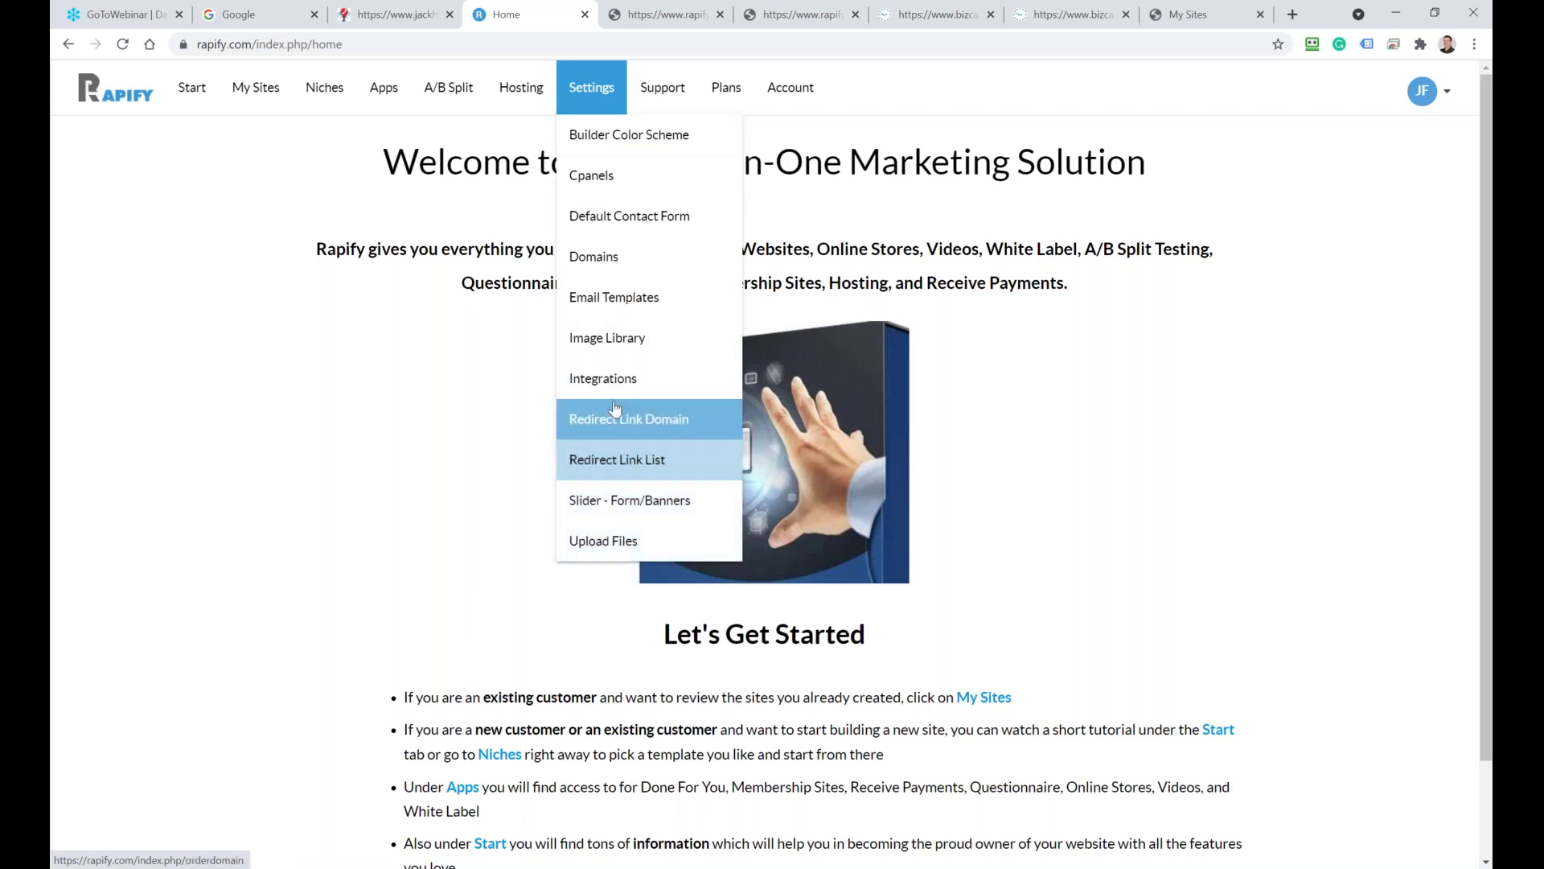
click(602, 377)
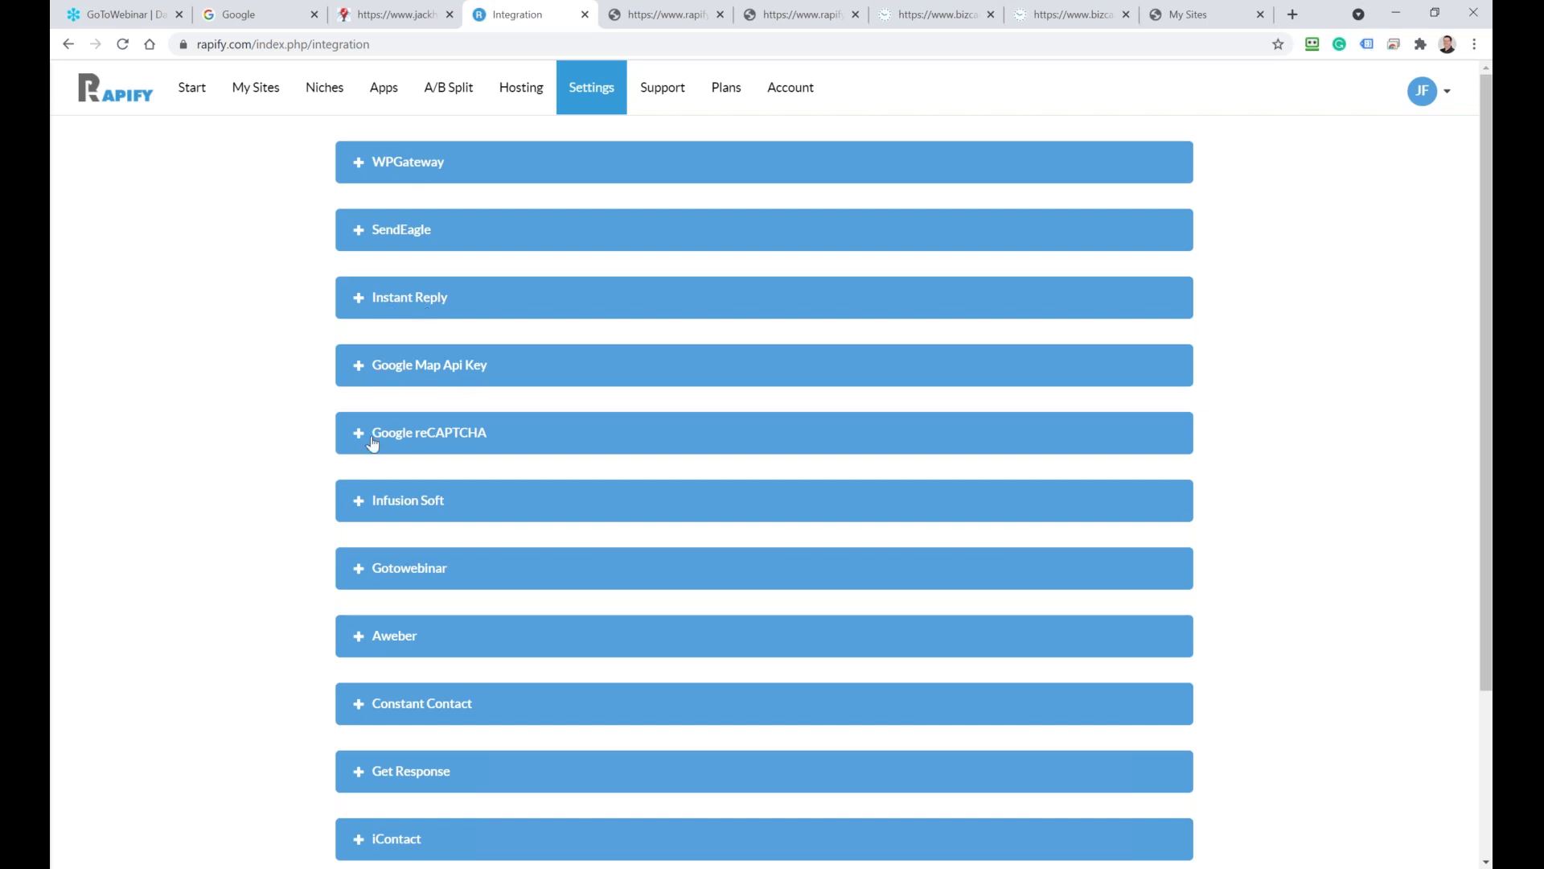
Examine the full list of available integrations, from WPGateway through Zapier Invitation Link
scroll(416, 448, down, 1)
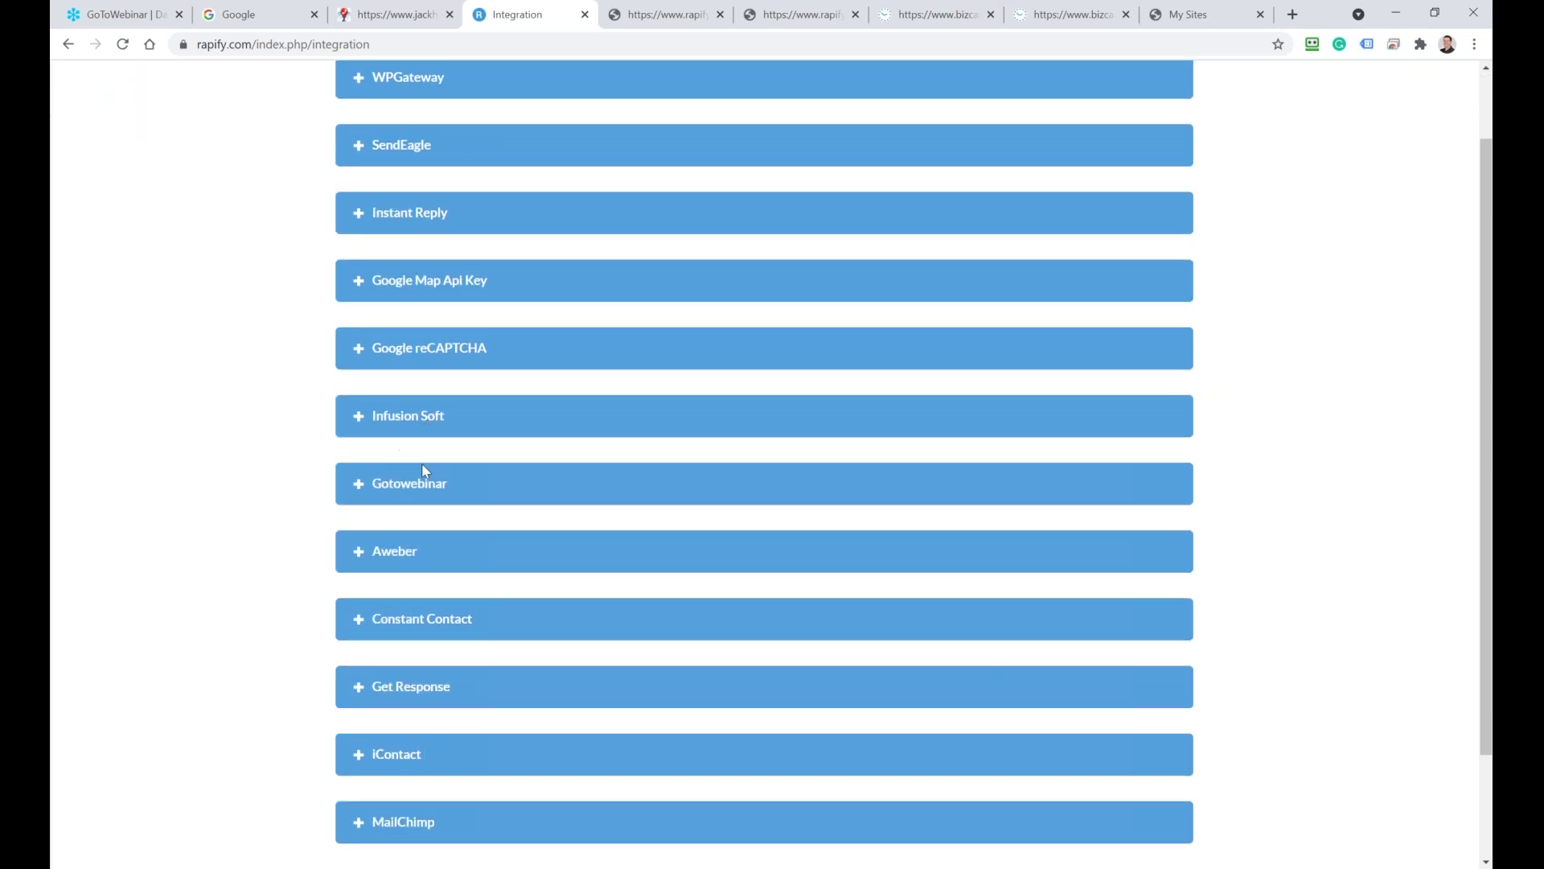
scroll(390, 517, down, 2)
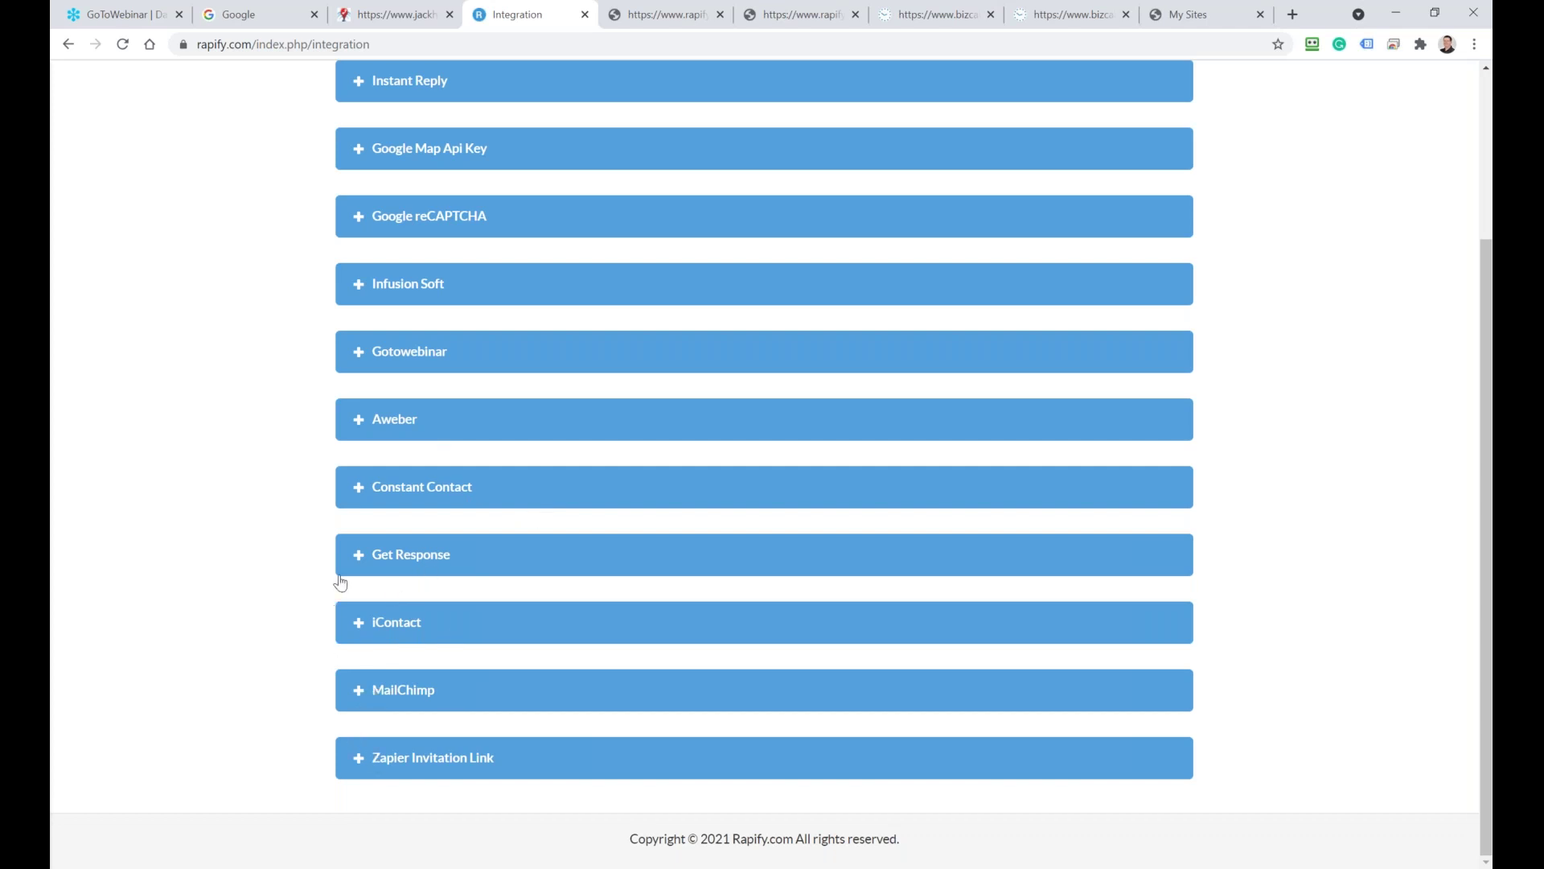
scroll(341, 575, up, 3)
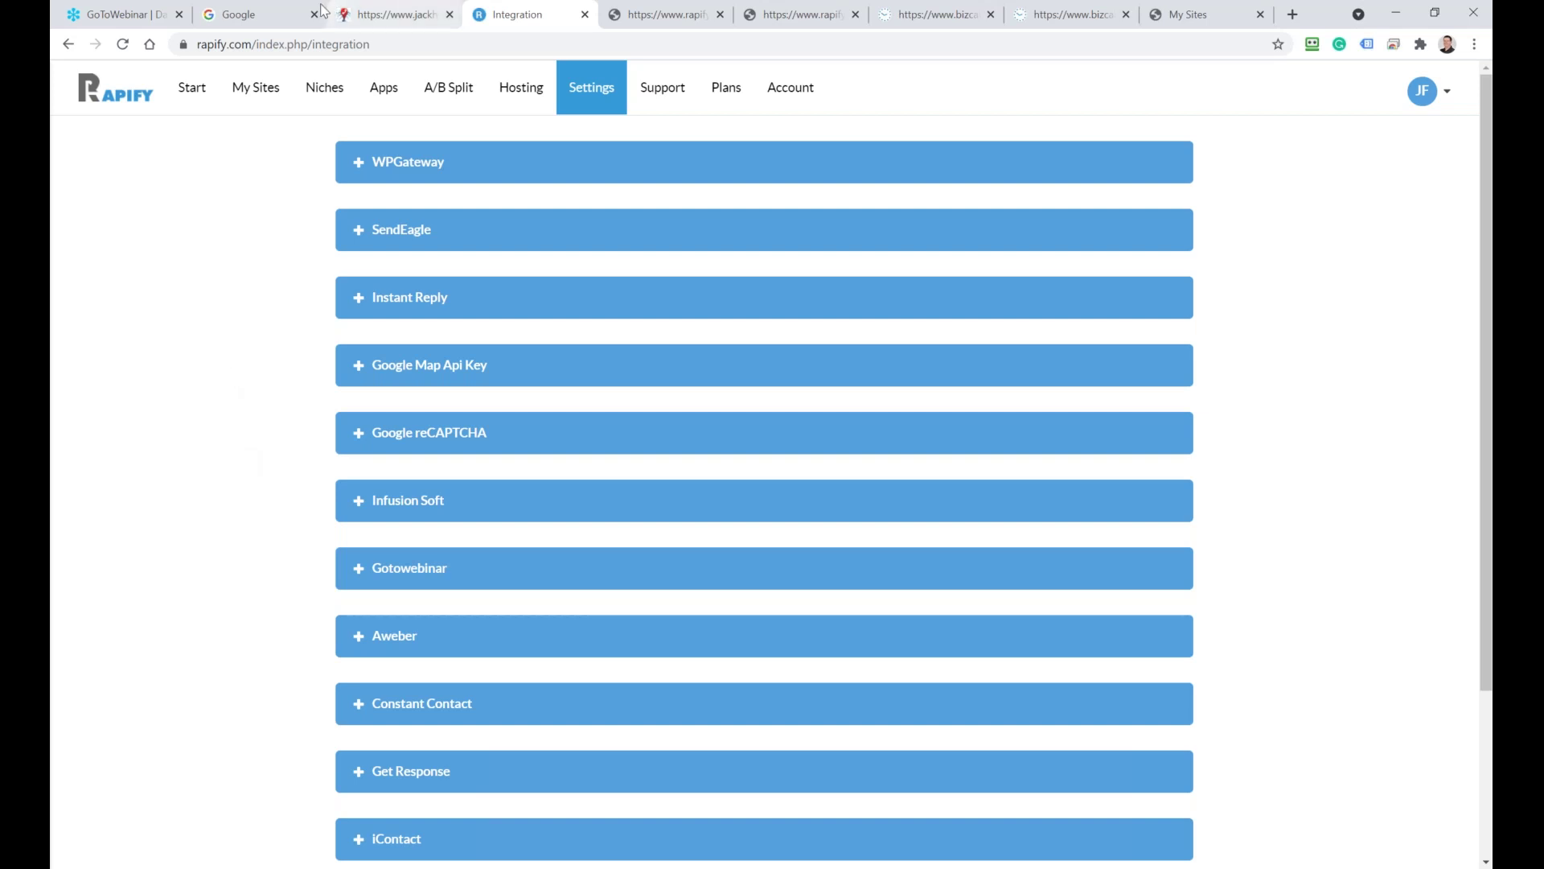
Start a new blank site from the rapify.com site list and view the section categories in its editor
click(255, 86)
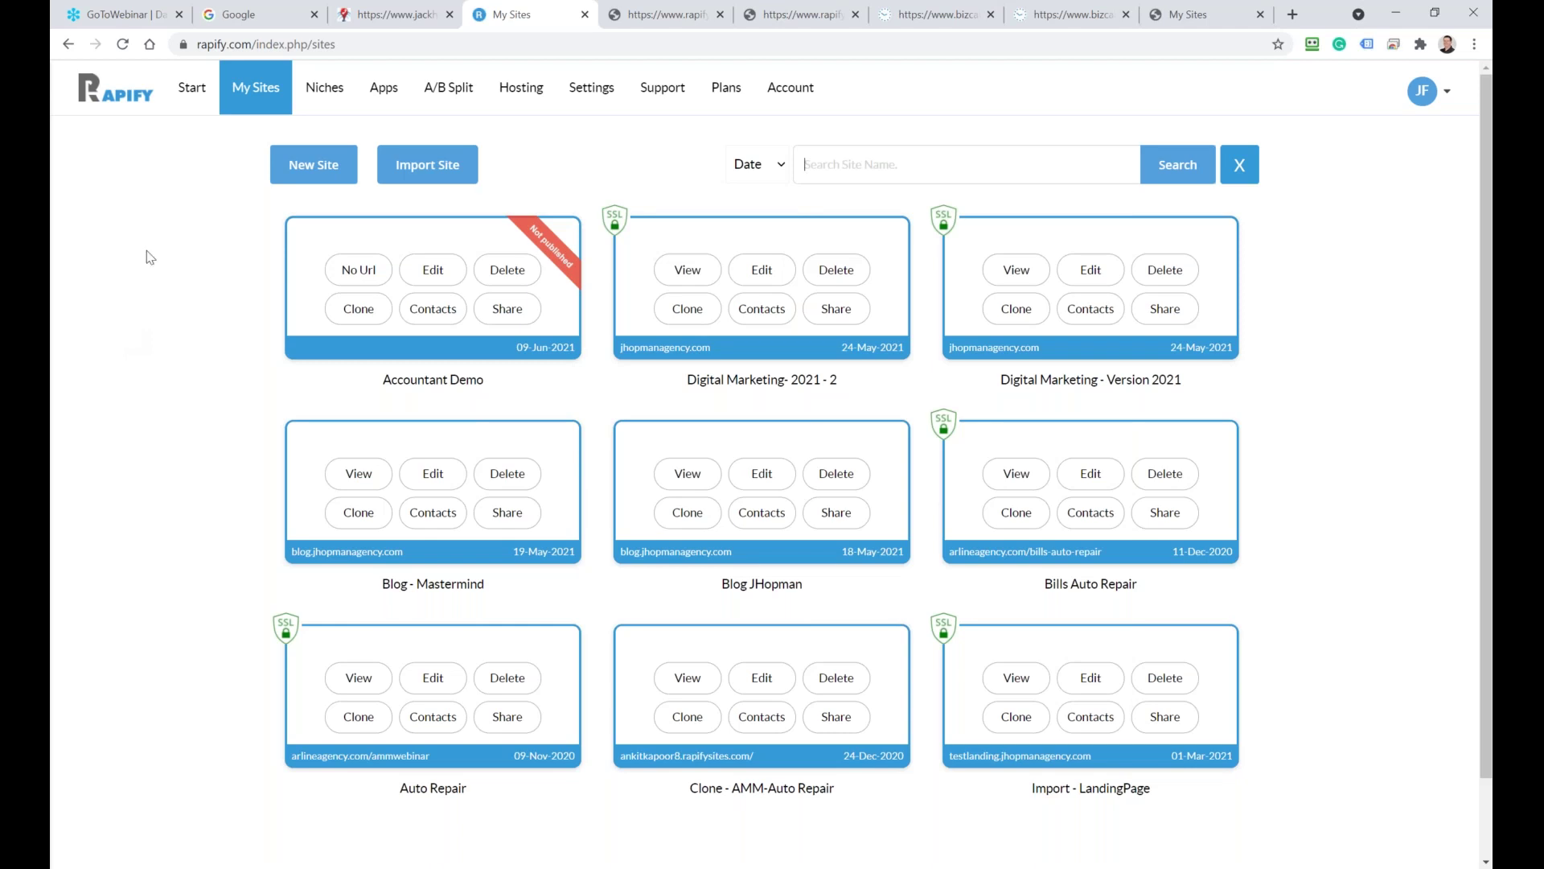
click(313, 165)
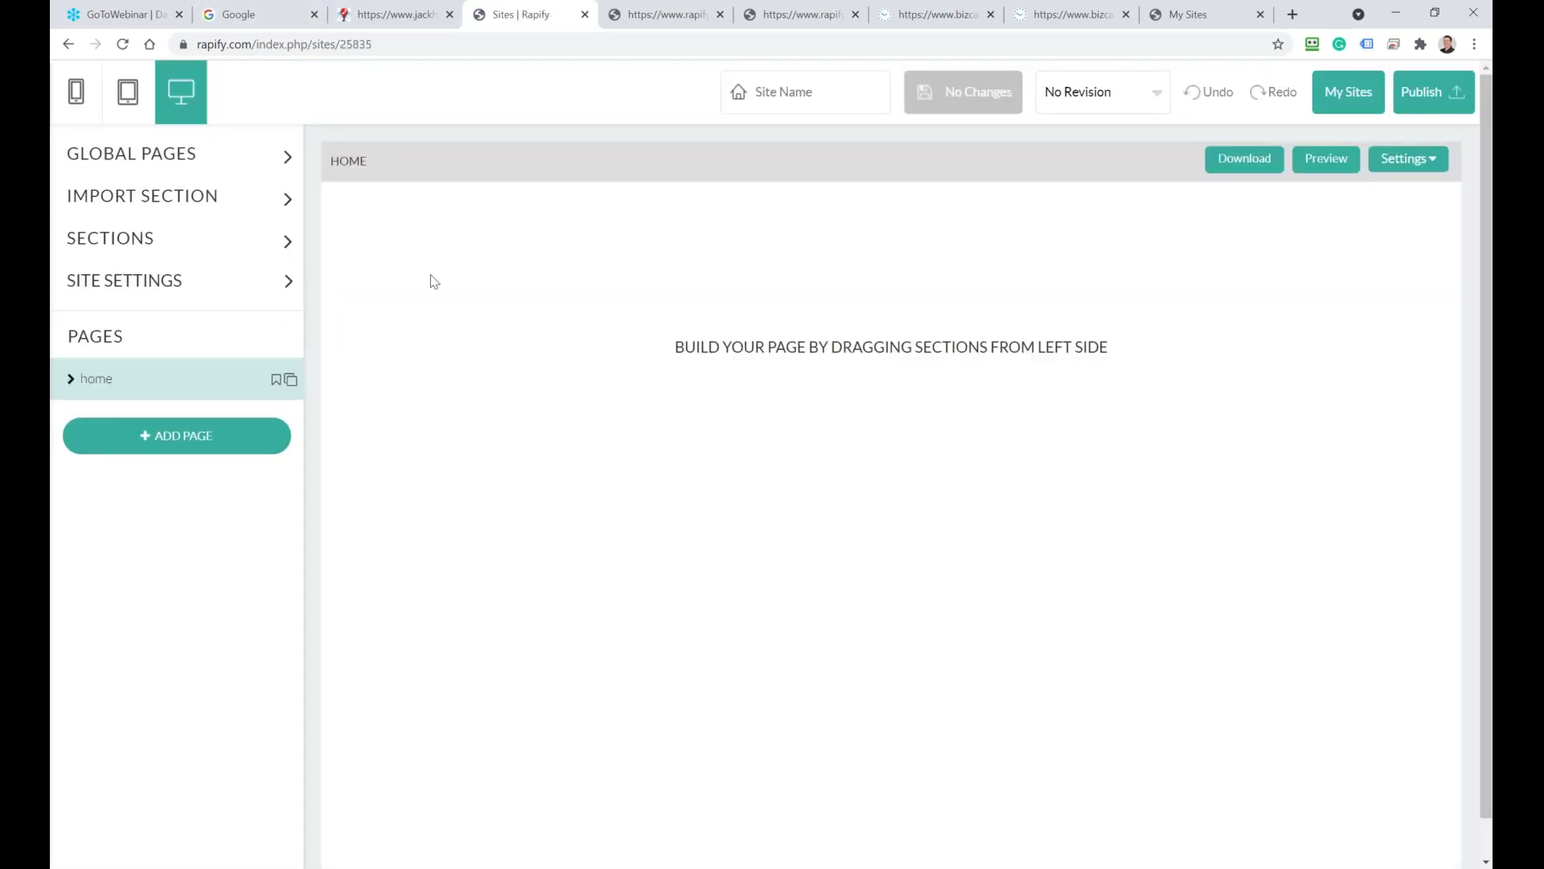
click(107, 236)
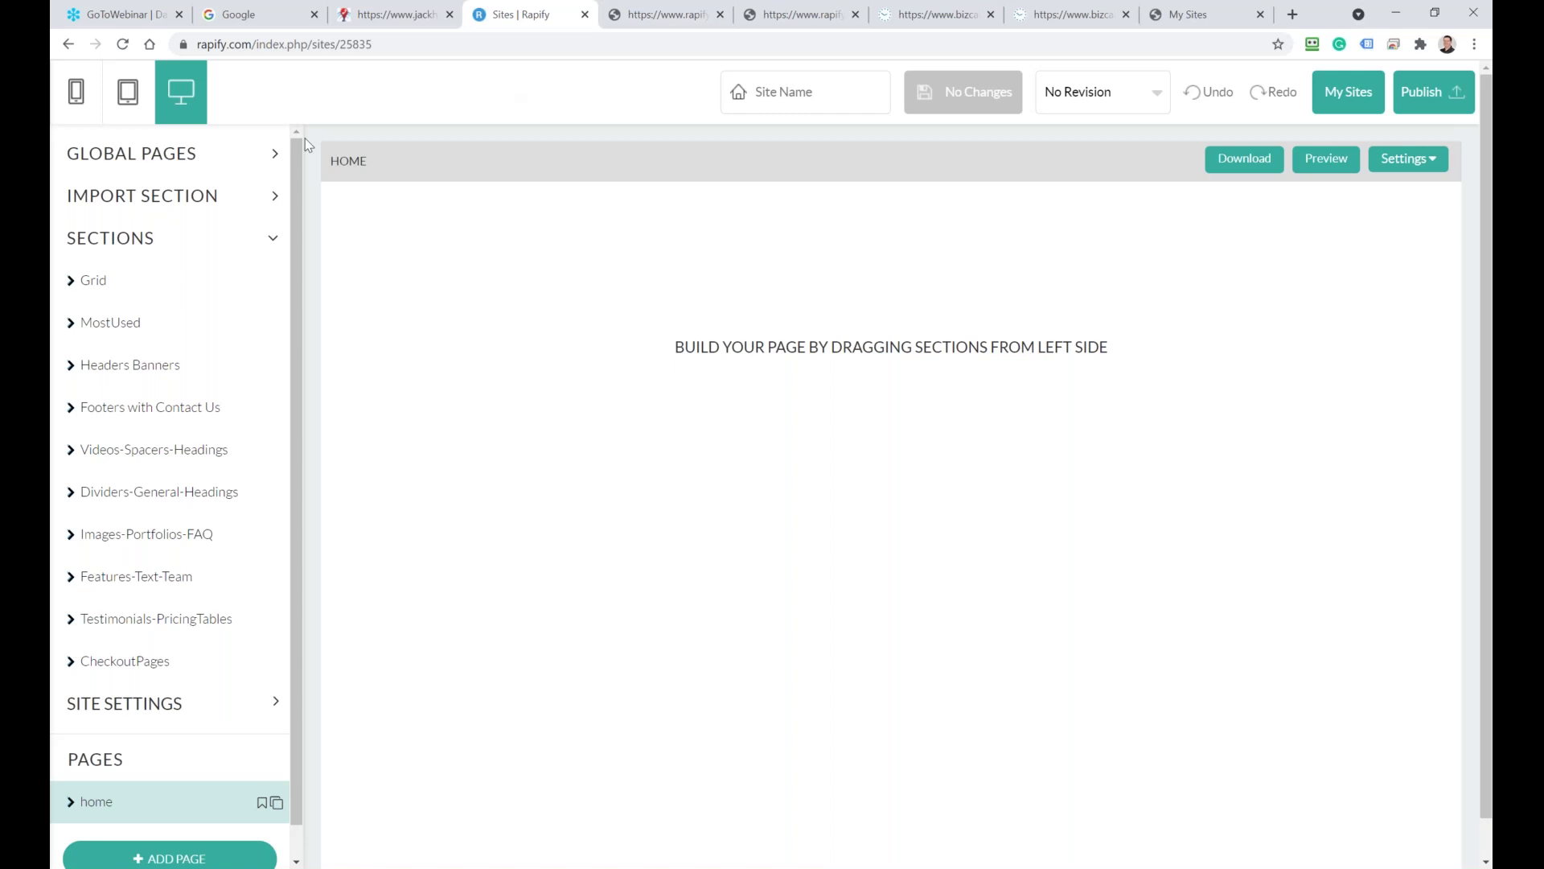
click(272, 239)
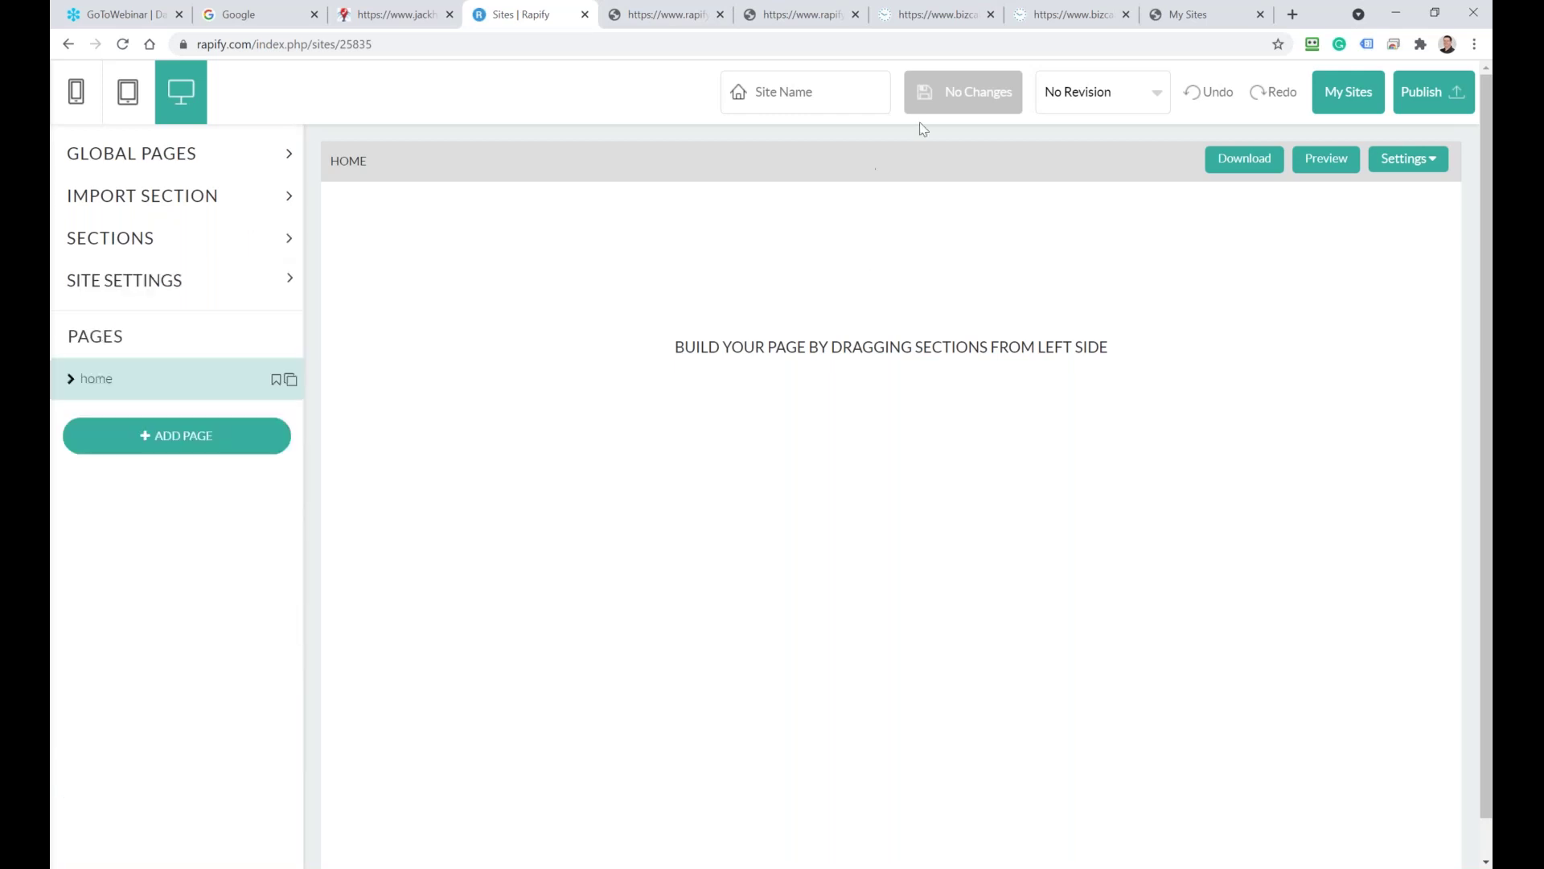
Switch to the advanceform.rapifydevsite.com site list, start a new site there, and open its section library
click(793, 14)
click(649, 22)
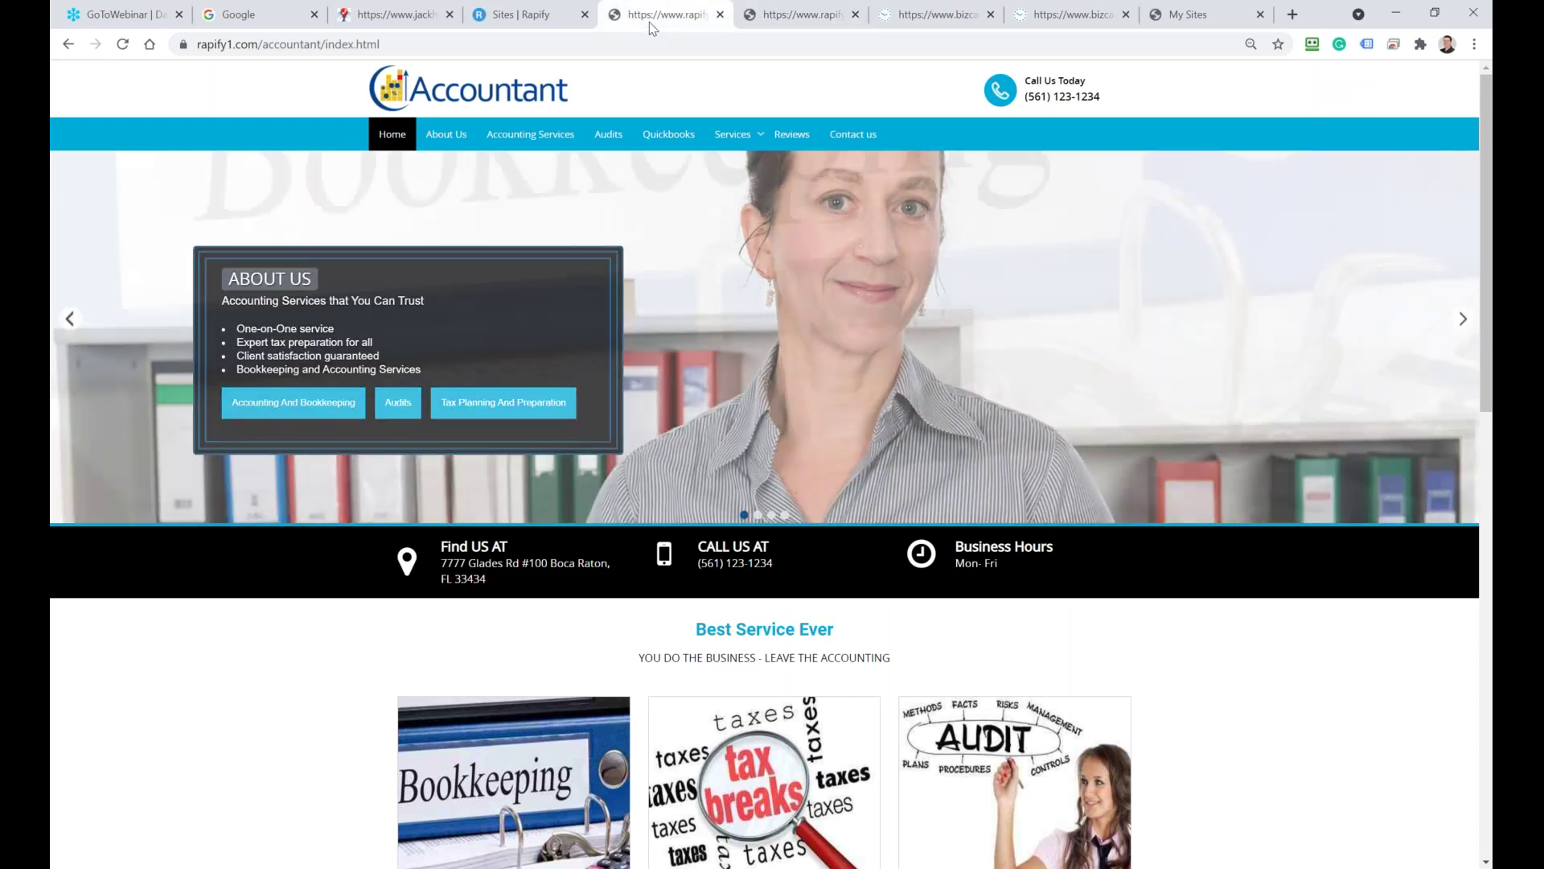
click(1194, 15)
click(315, 172)
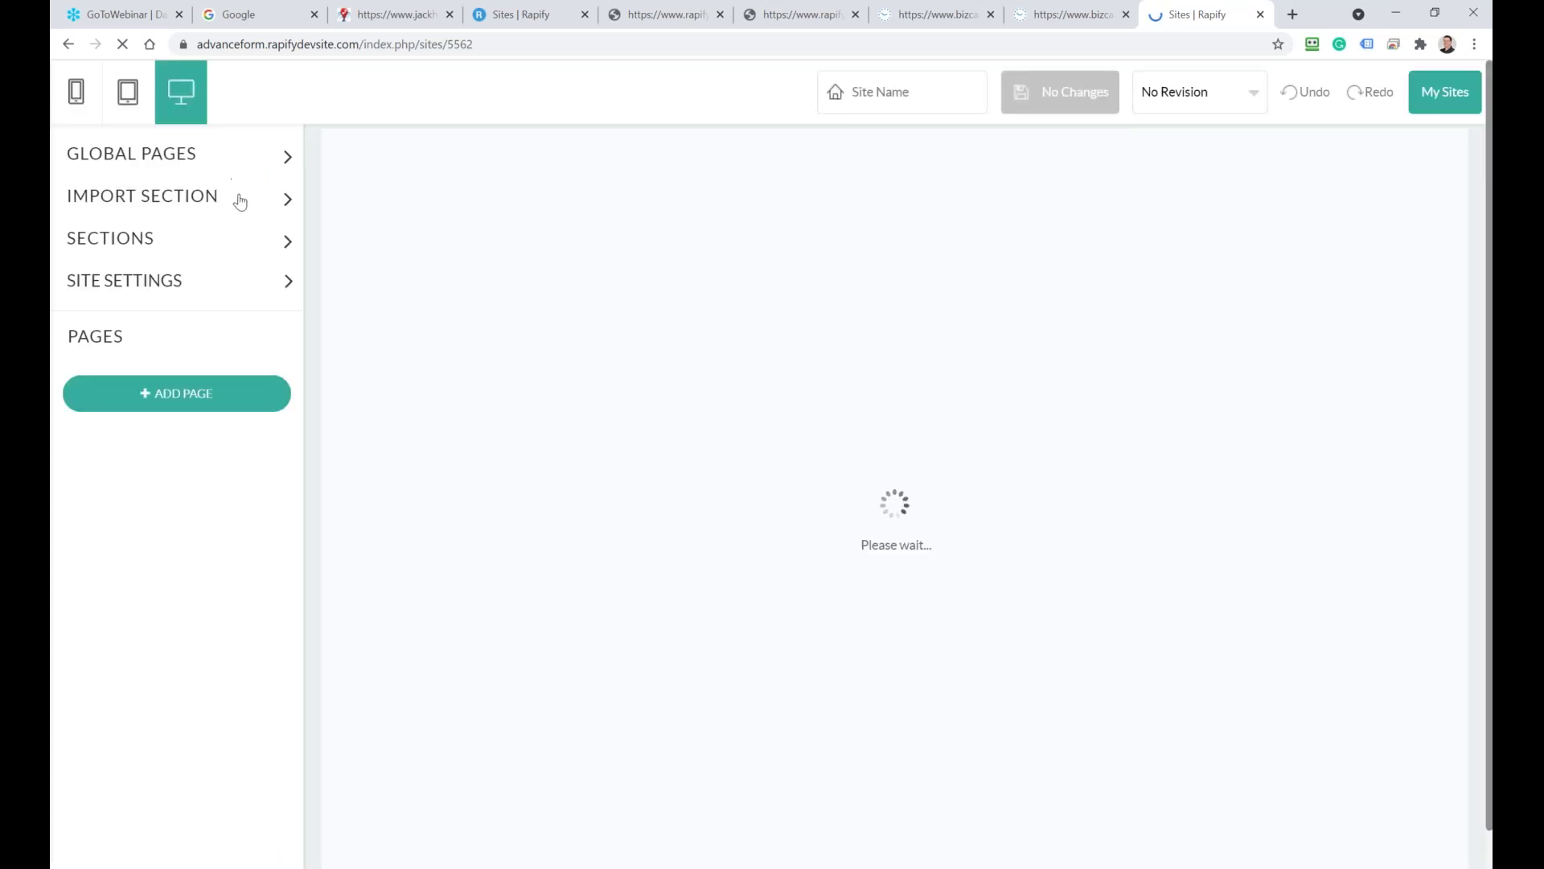
click(139, 248)
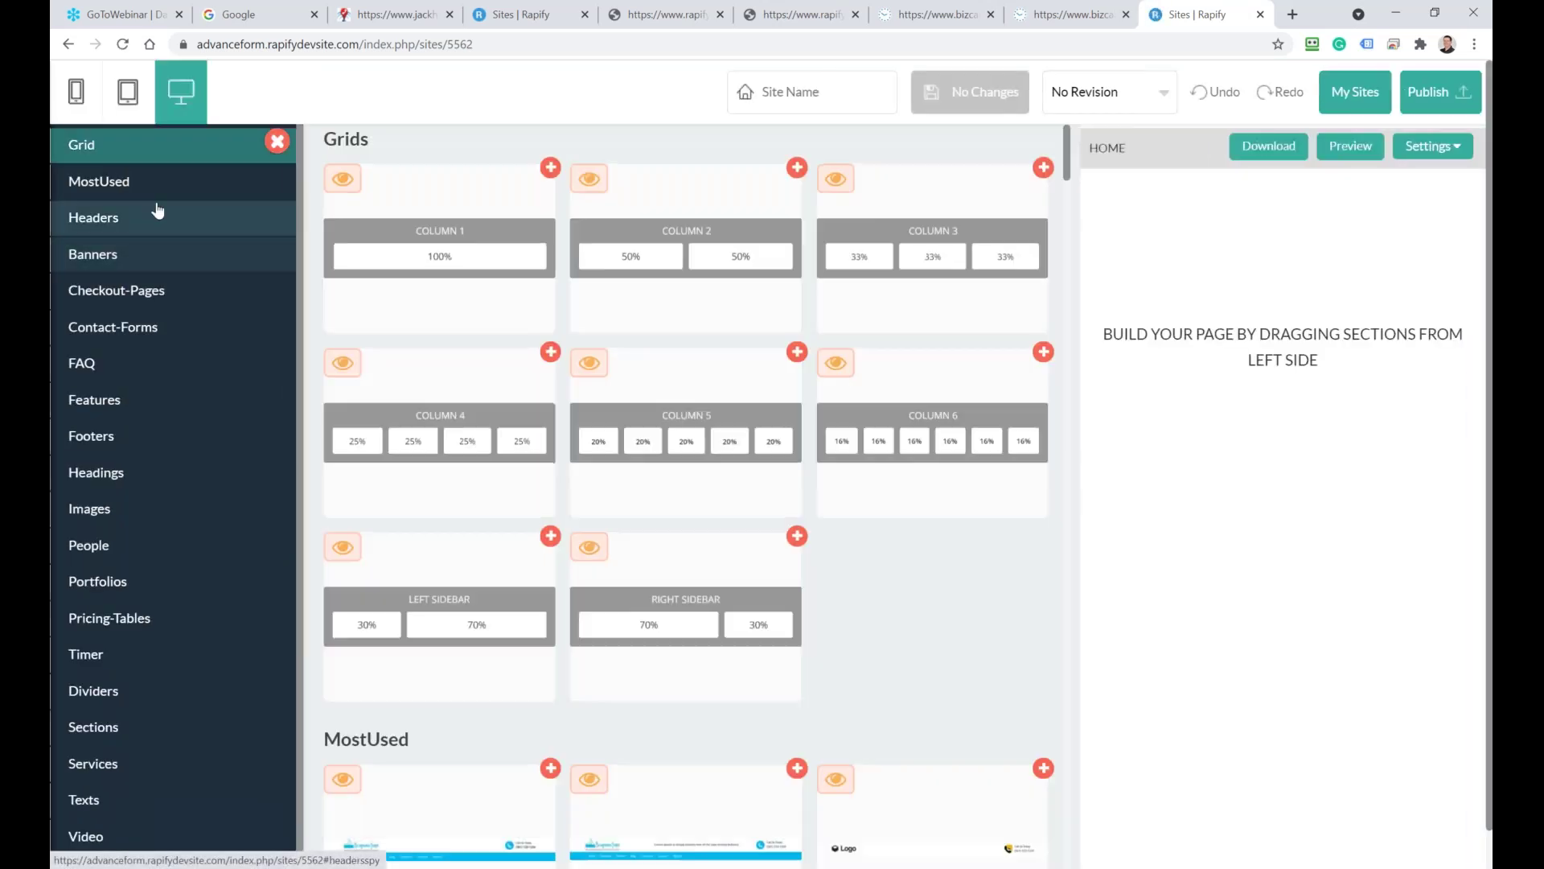
Examine the section library's categories from People through Video, and return to the site list
click(96, 561)
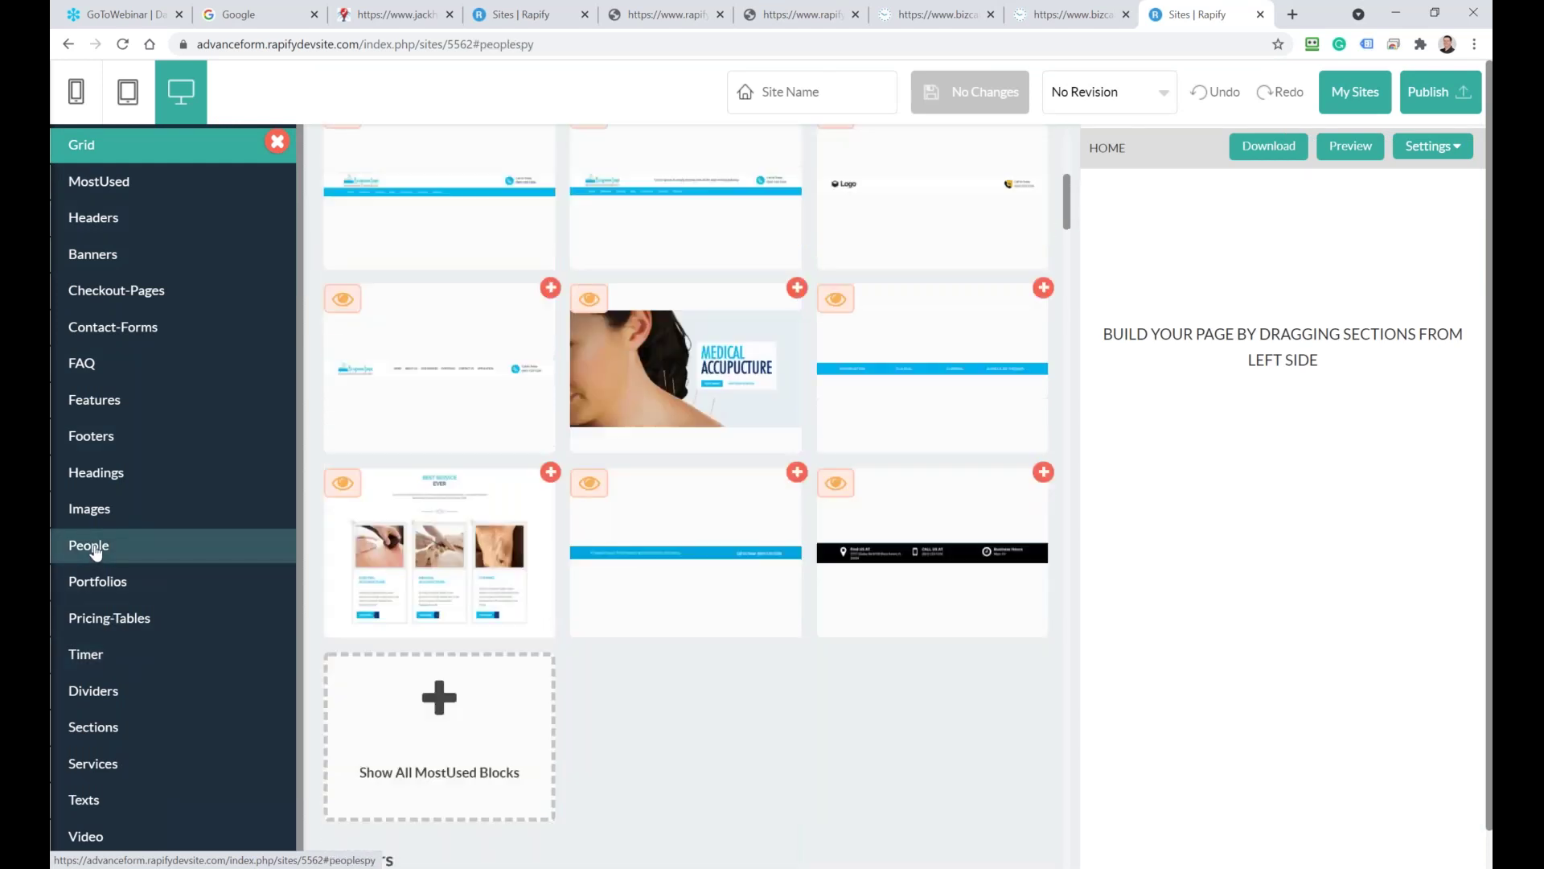
click(108, 578)
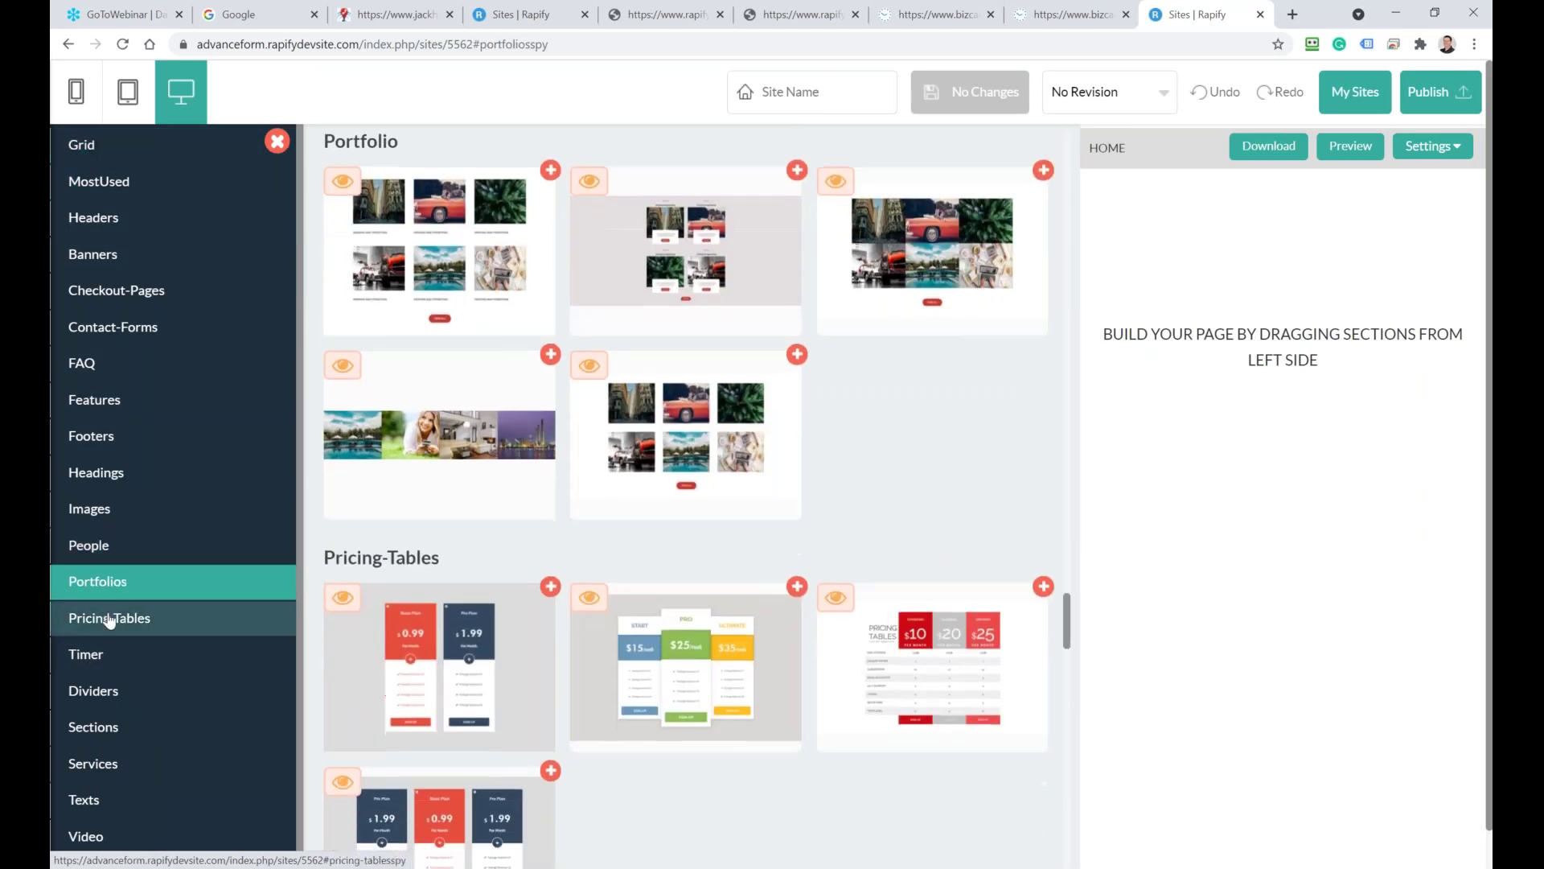
click(111, 619)
click(91, 658)
click(84, 693)
click(113, 730)
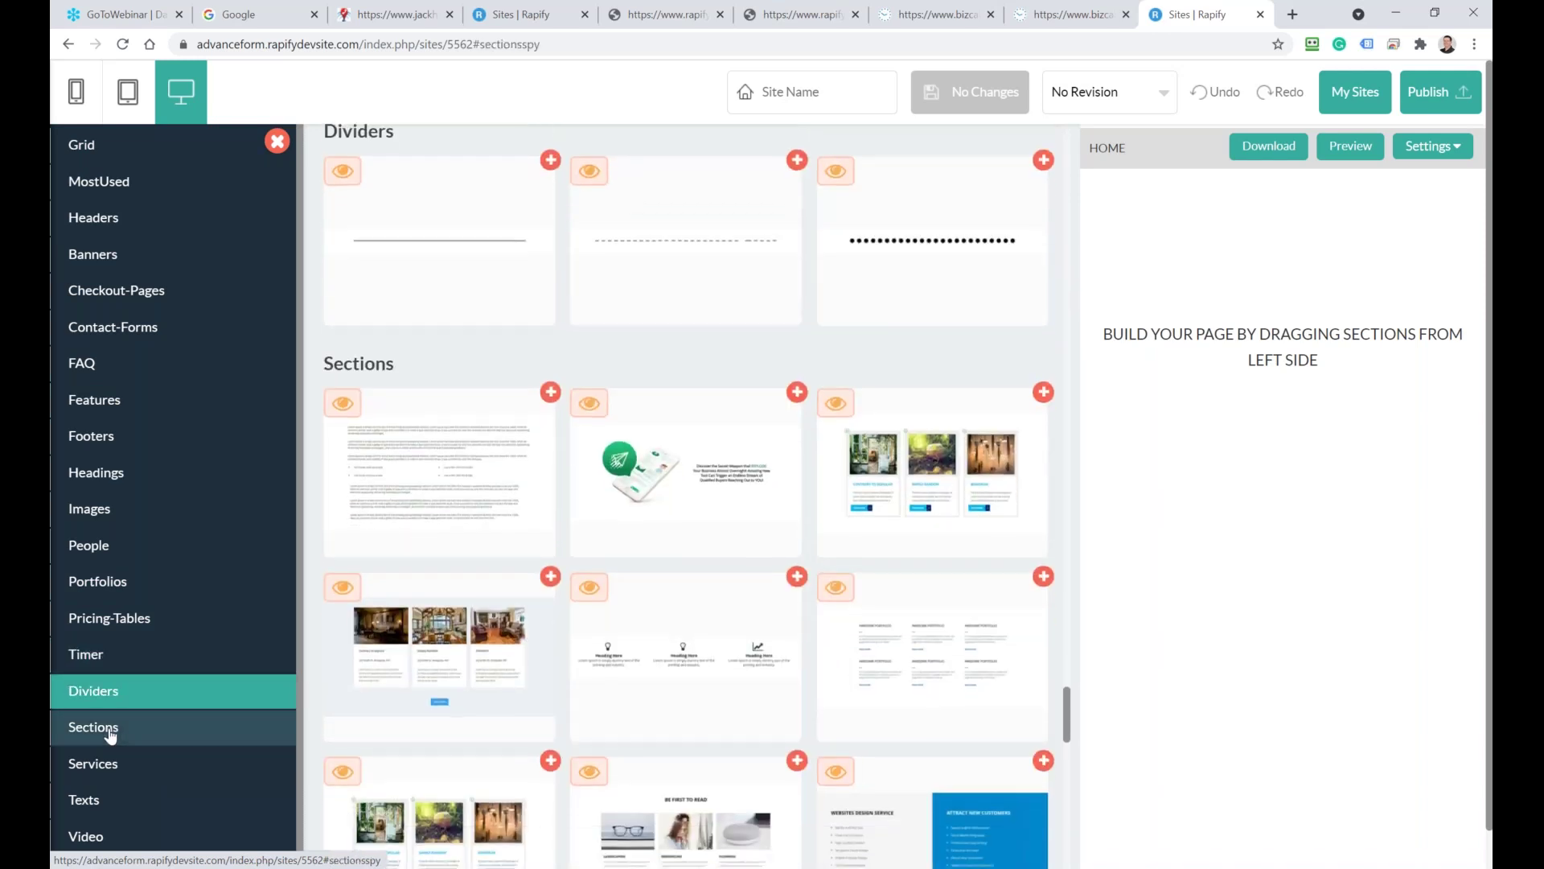
click(107, 773)
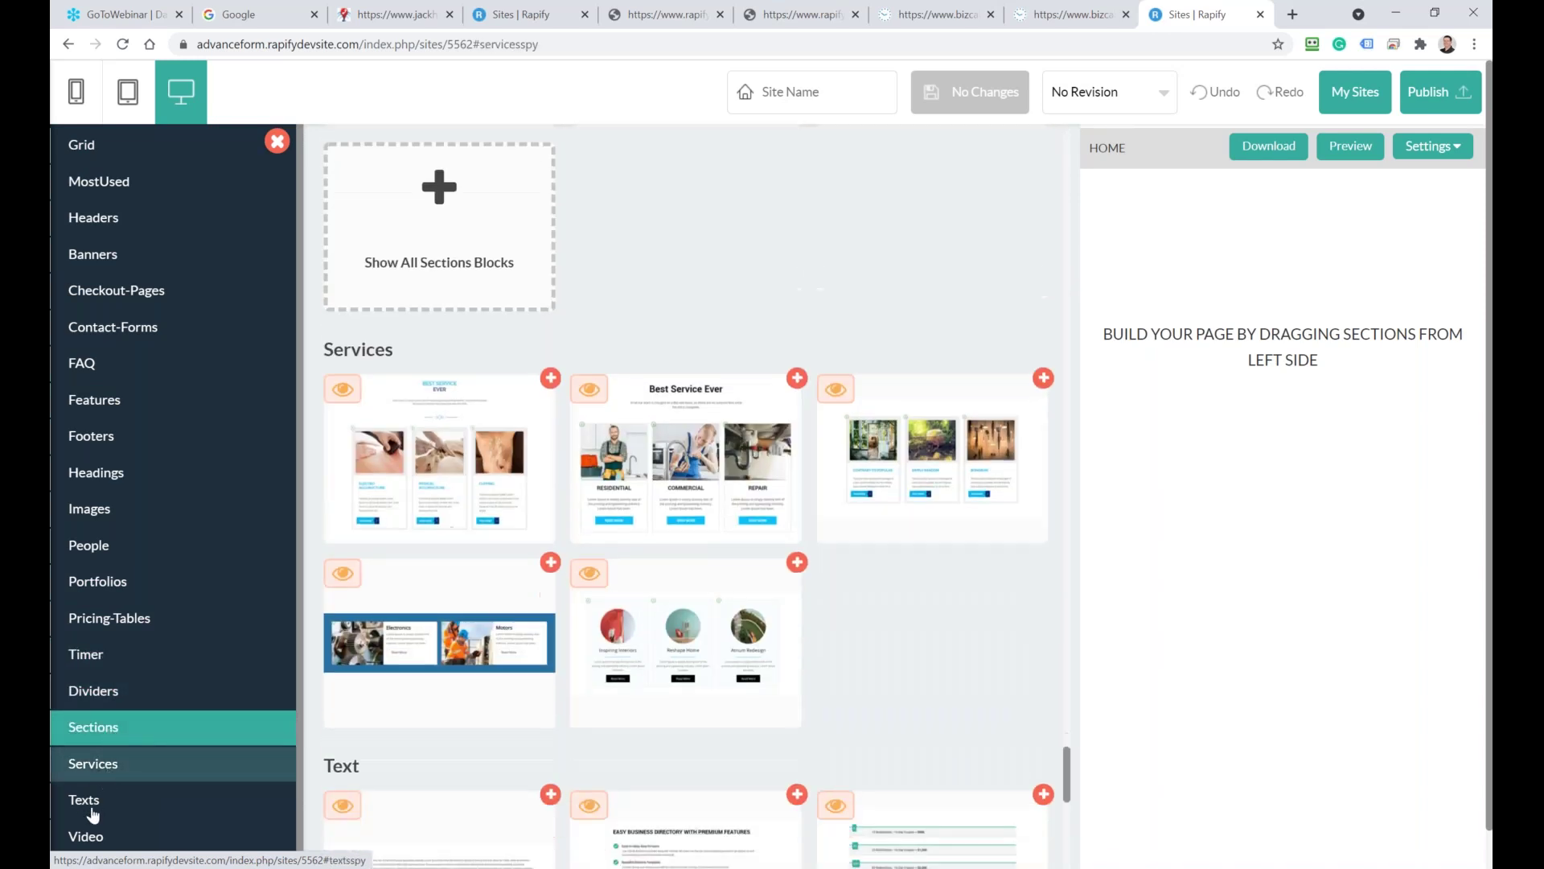
click(102, 807)
click(90, 836)
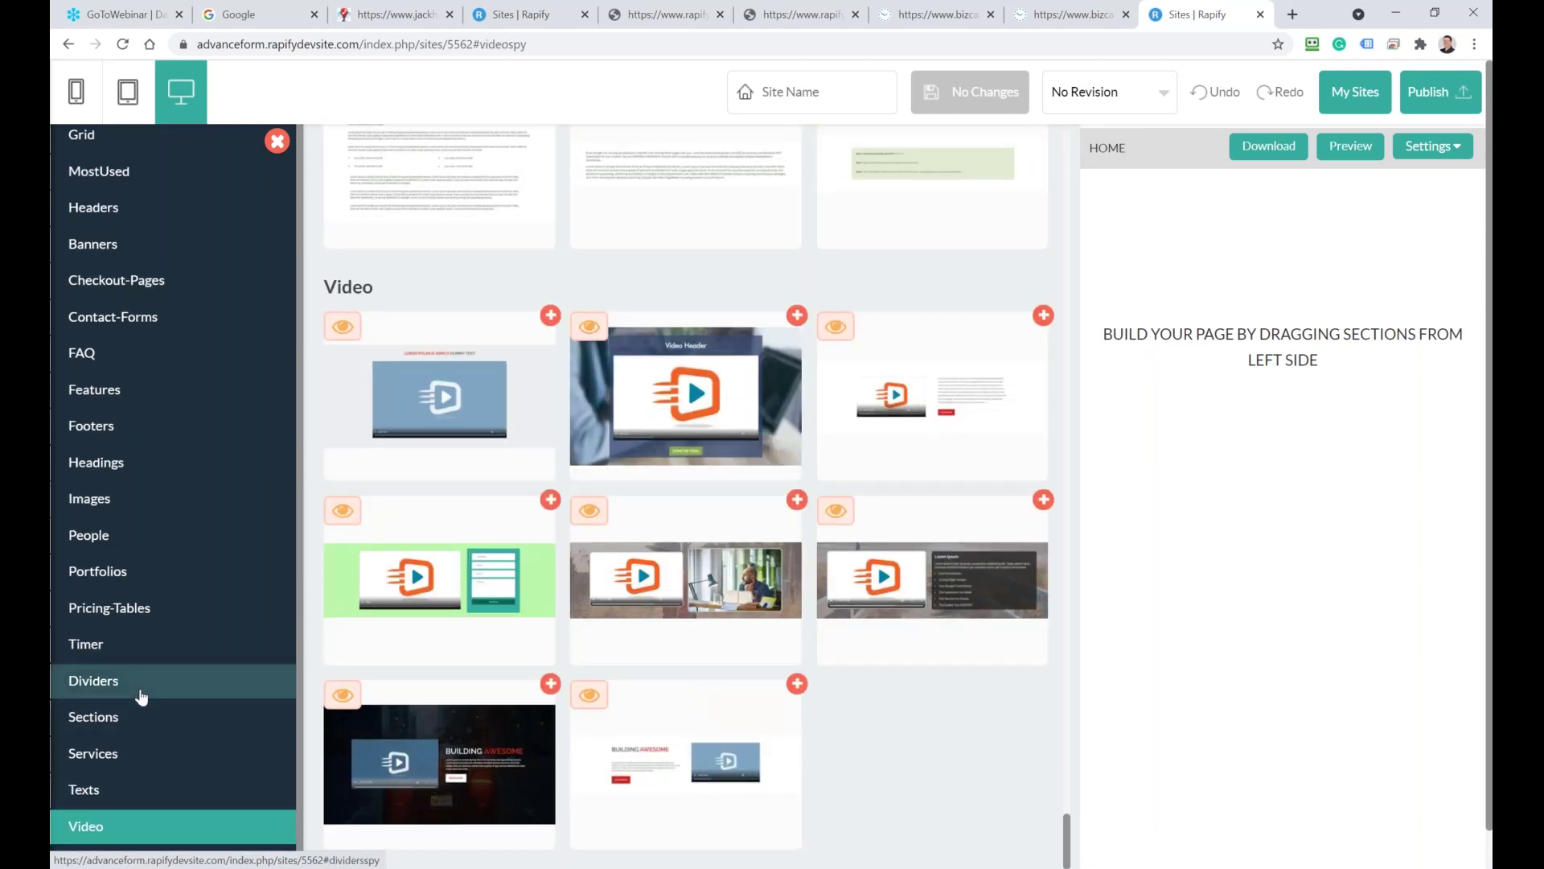
scroll(145, 523, up, 1)
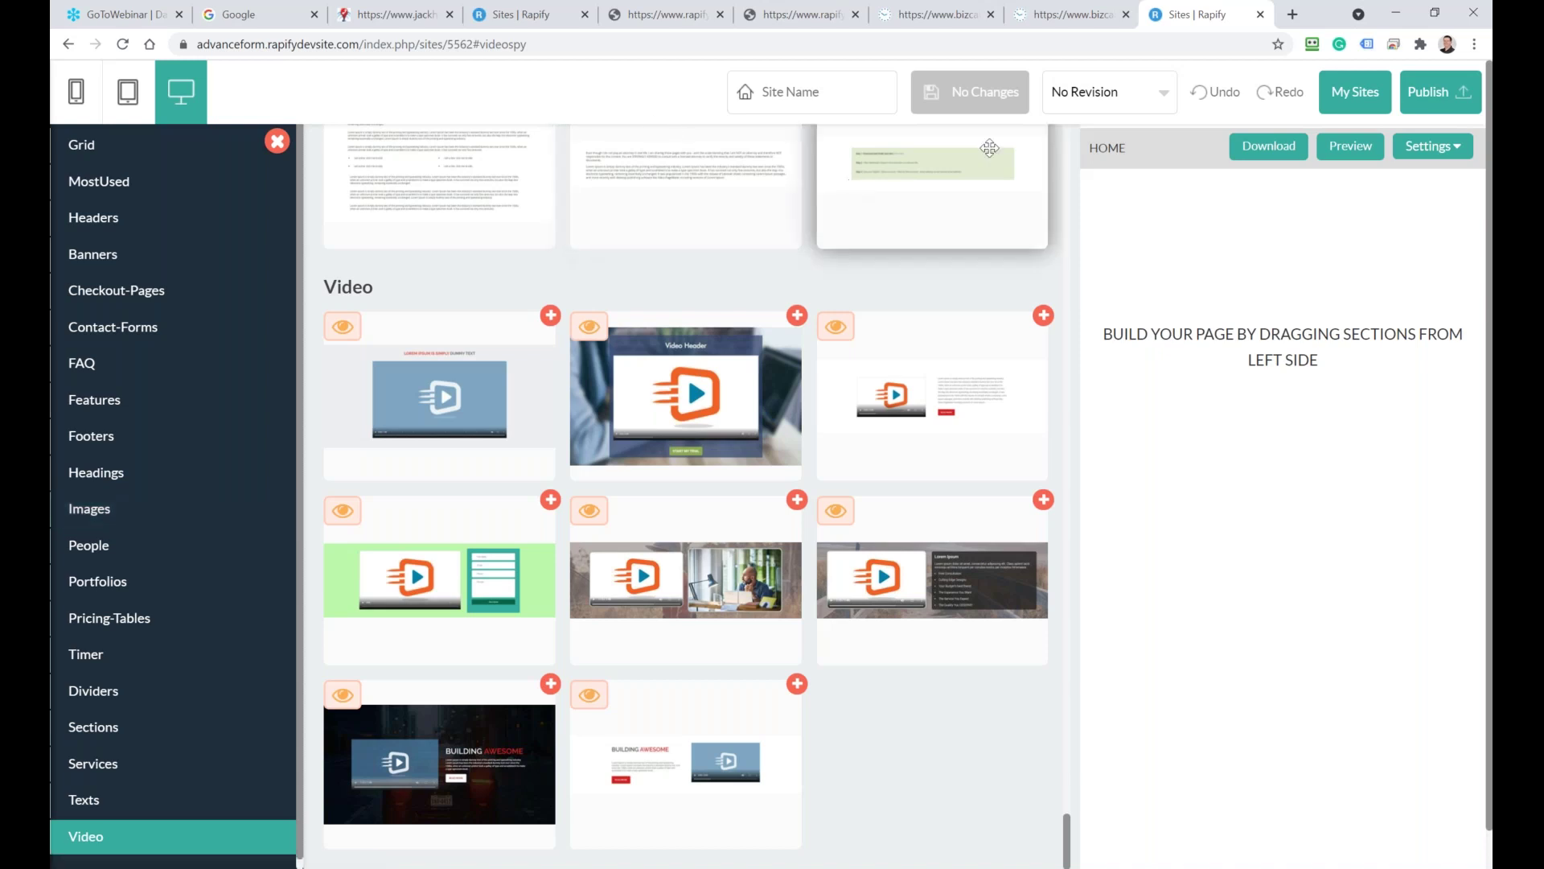
click(1351, 103)
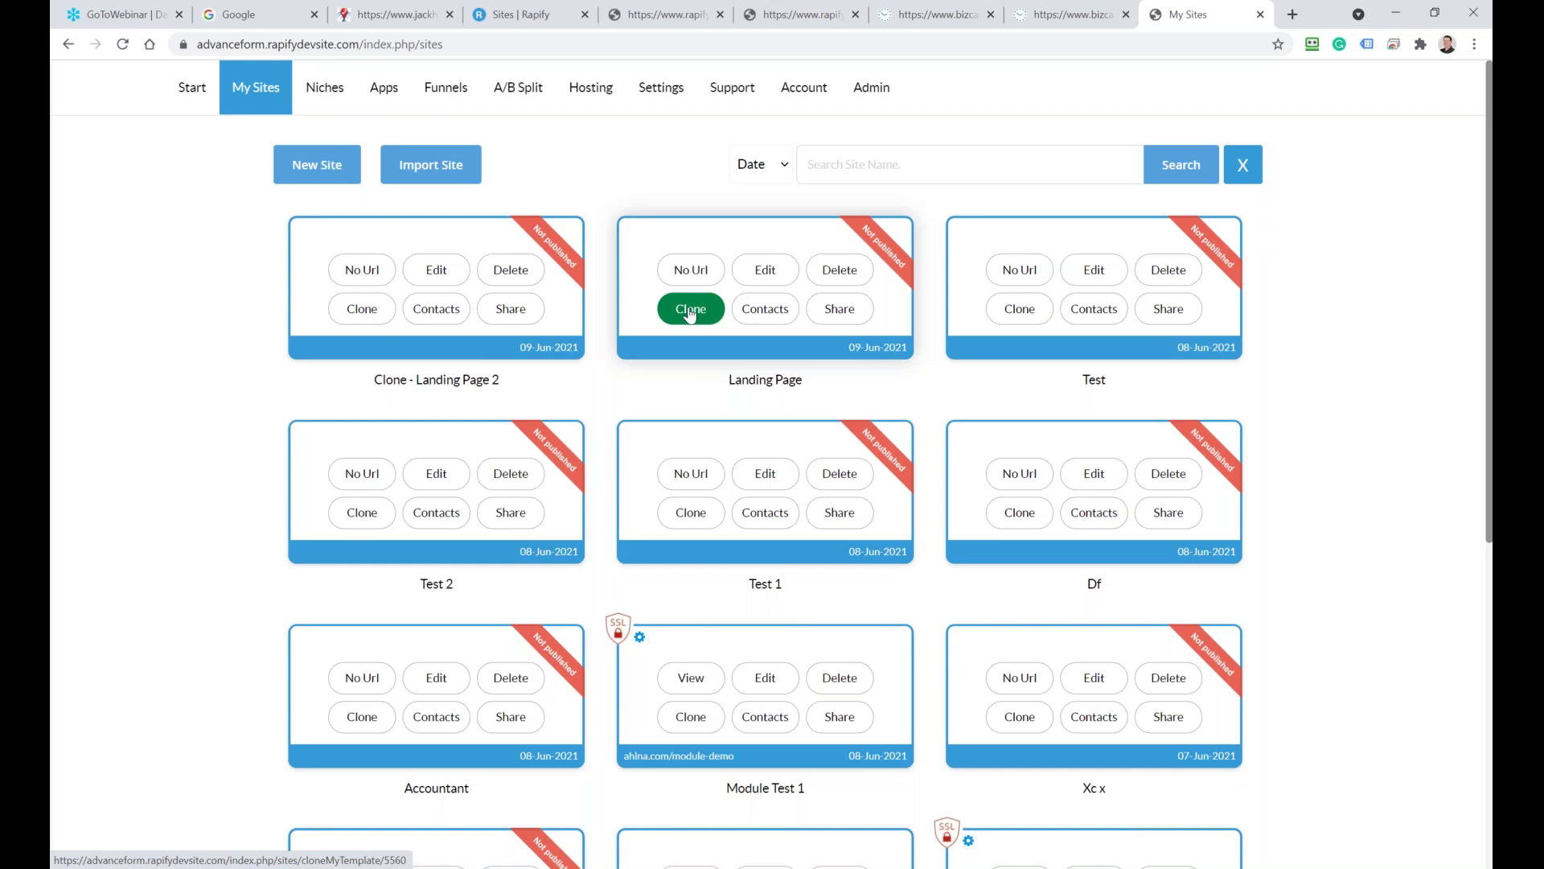
Search Google for "roofer orlando" in a new browser tab
click(1293, 15)
click(591, 353)
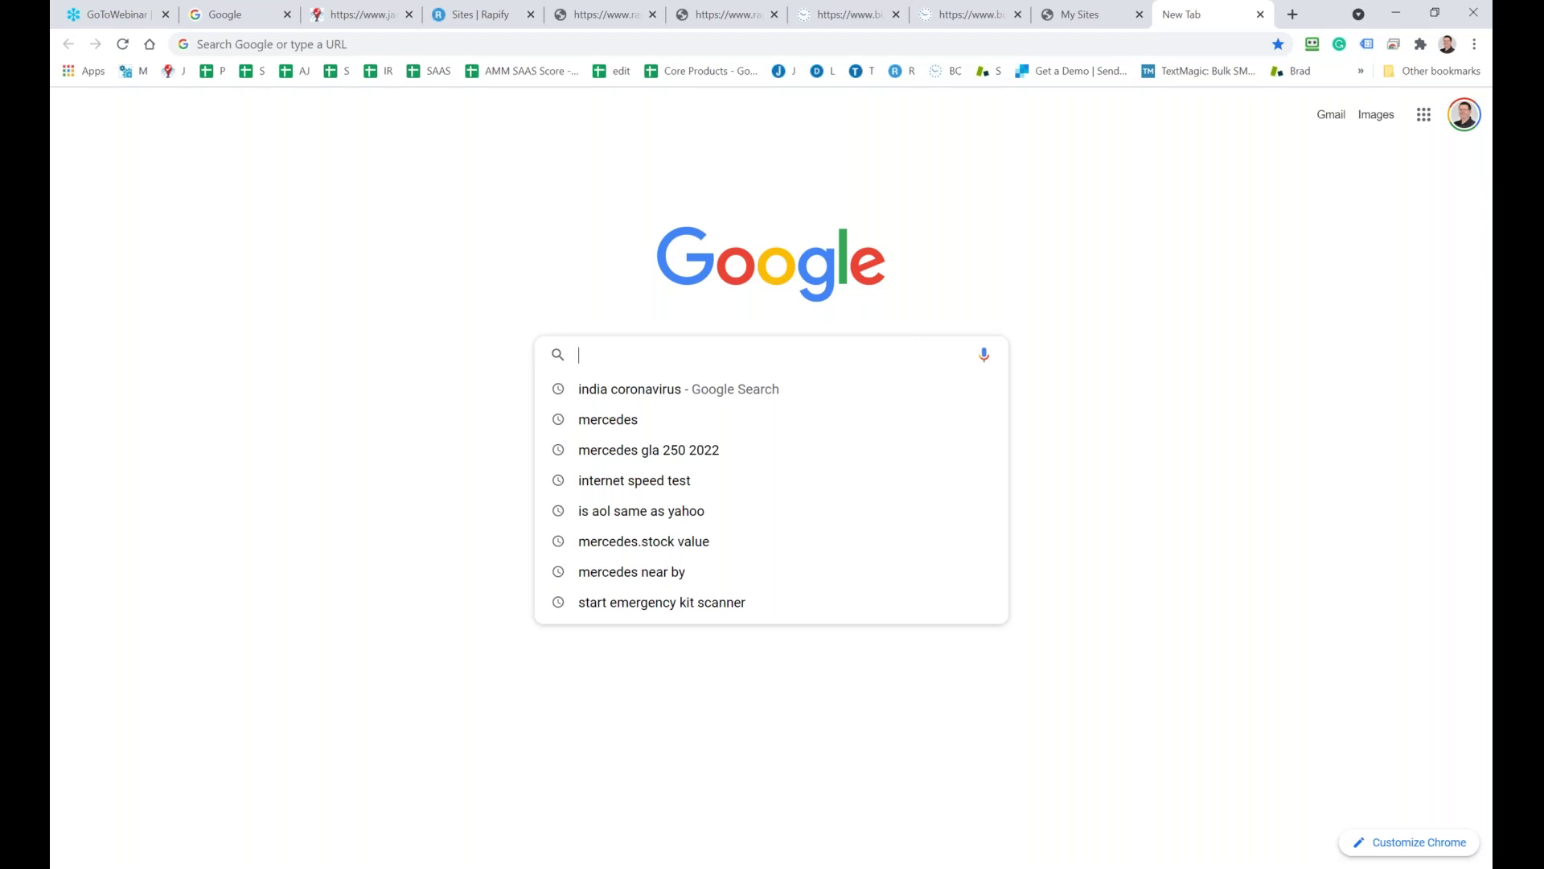
text(roofer)
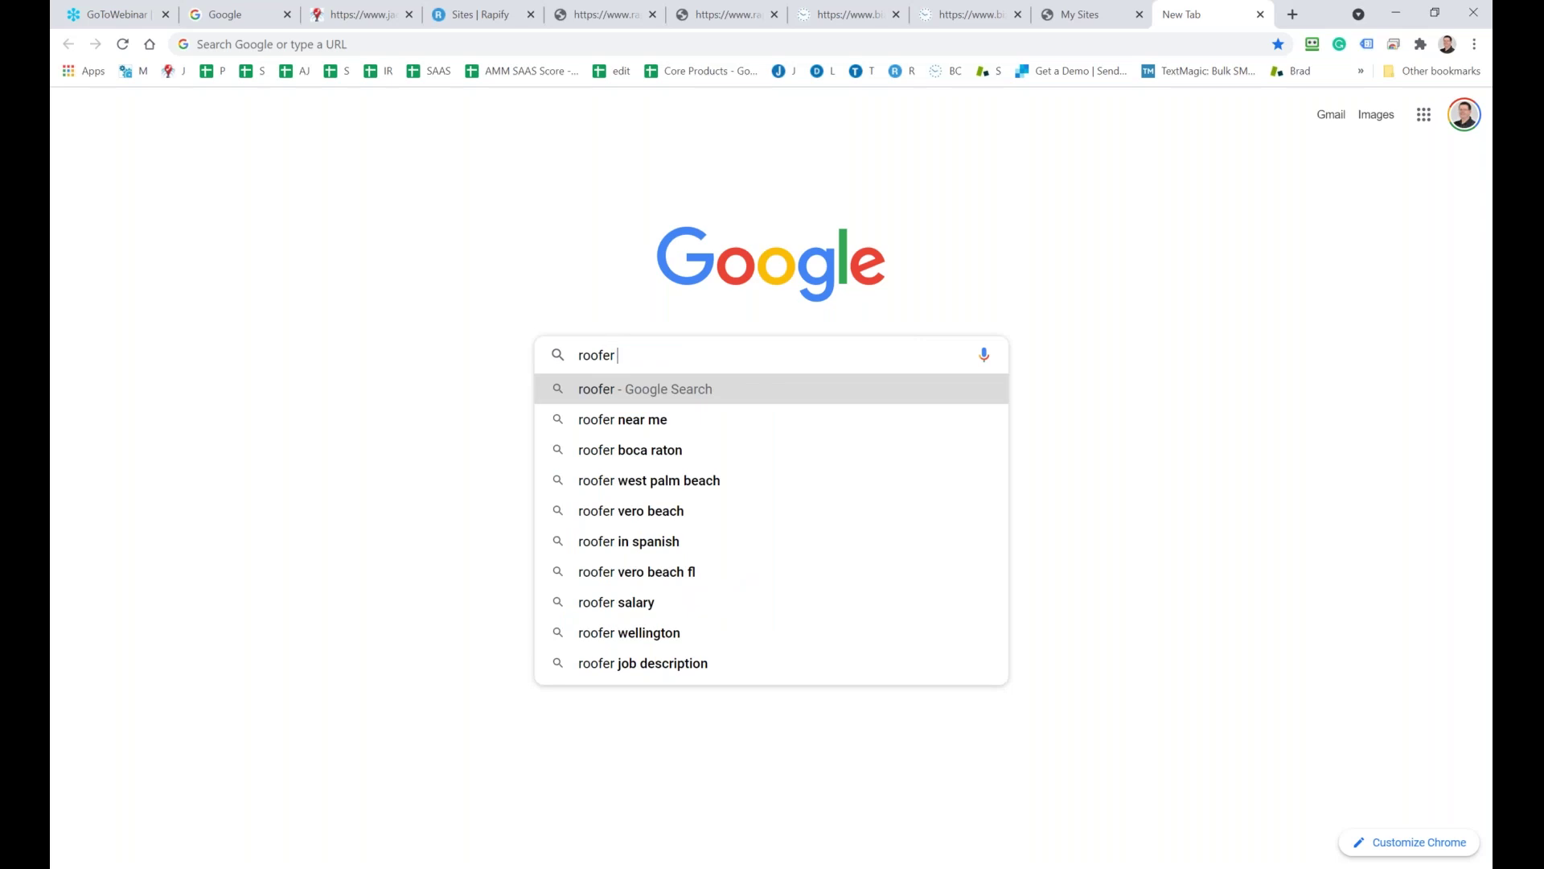
text( orl)
key(Return)
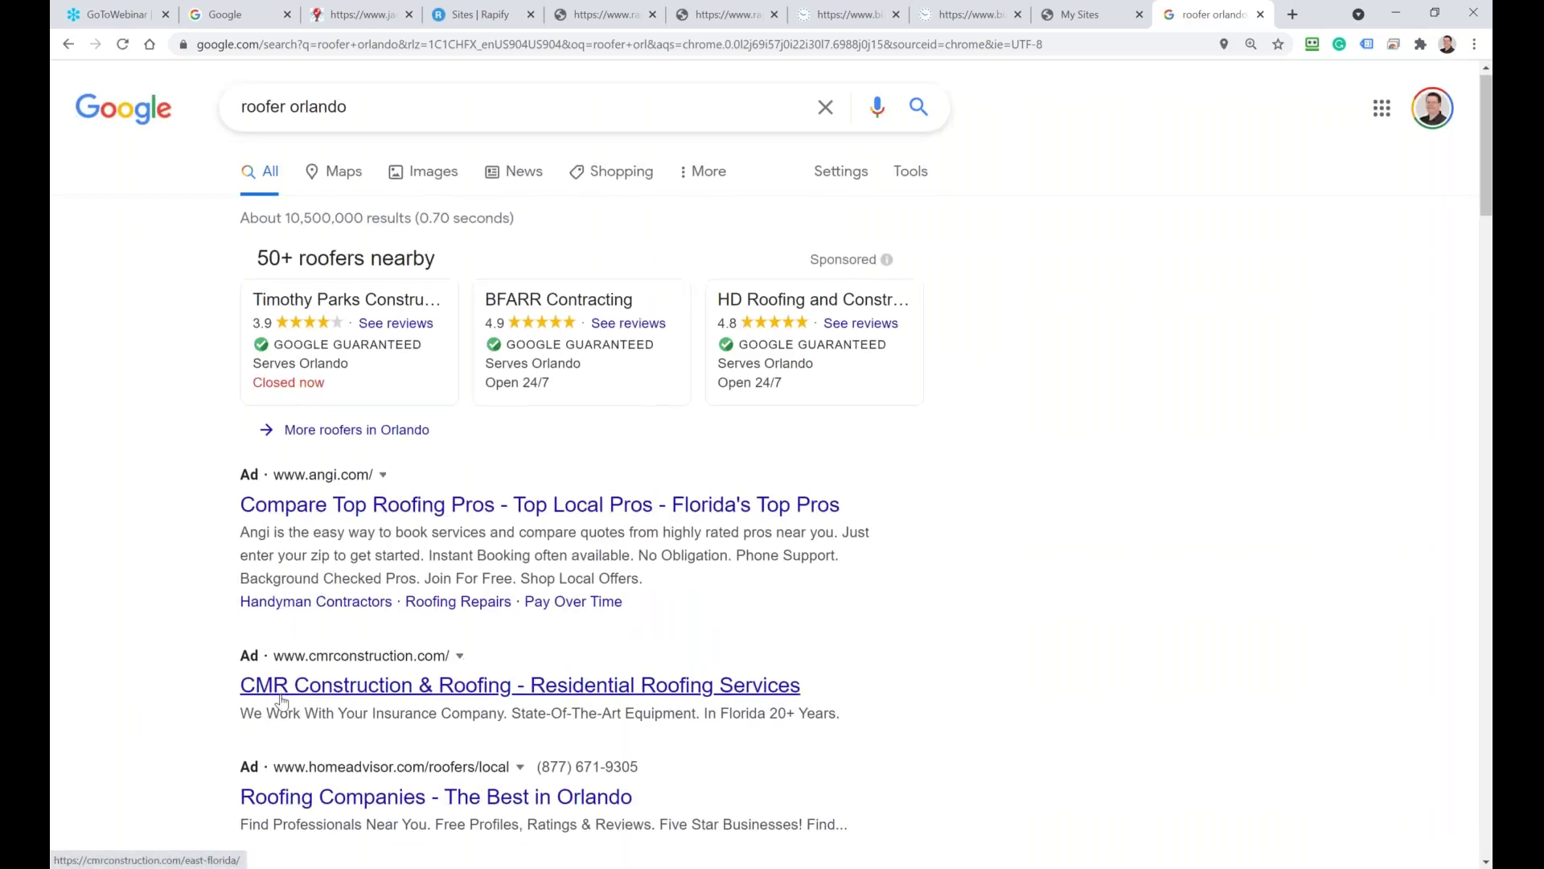
Open the Angi, CMR Construction & Roofing, and HomeAdvisor ads from the search results in separate new tabs
scroll(220, 694, down, 3)
scroll(219, 693, up, 2)
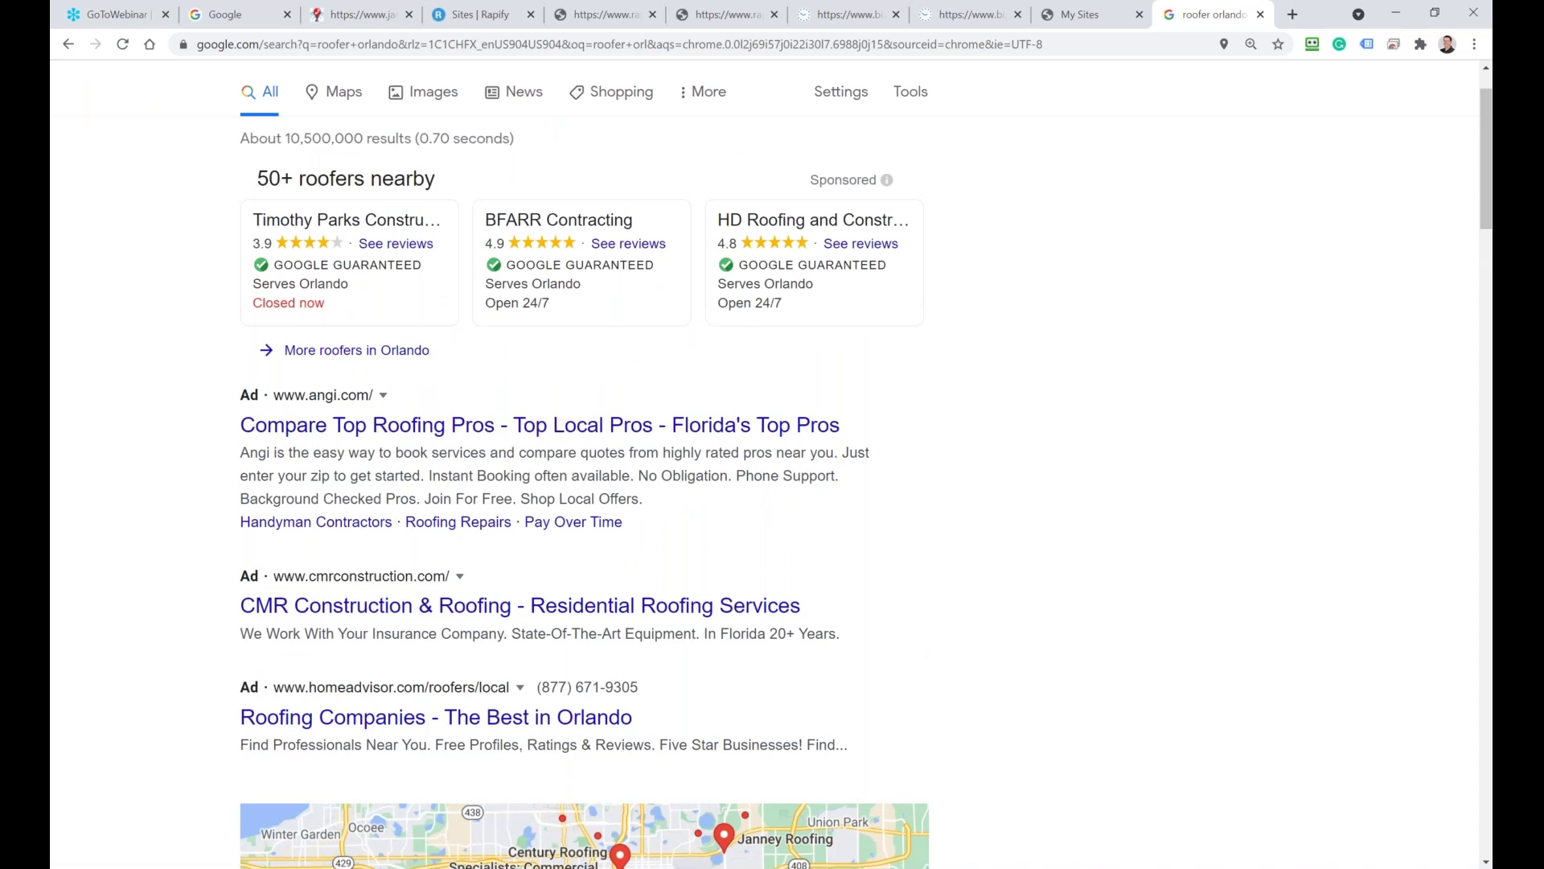
right_click(366, 426)
click(432, 442)
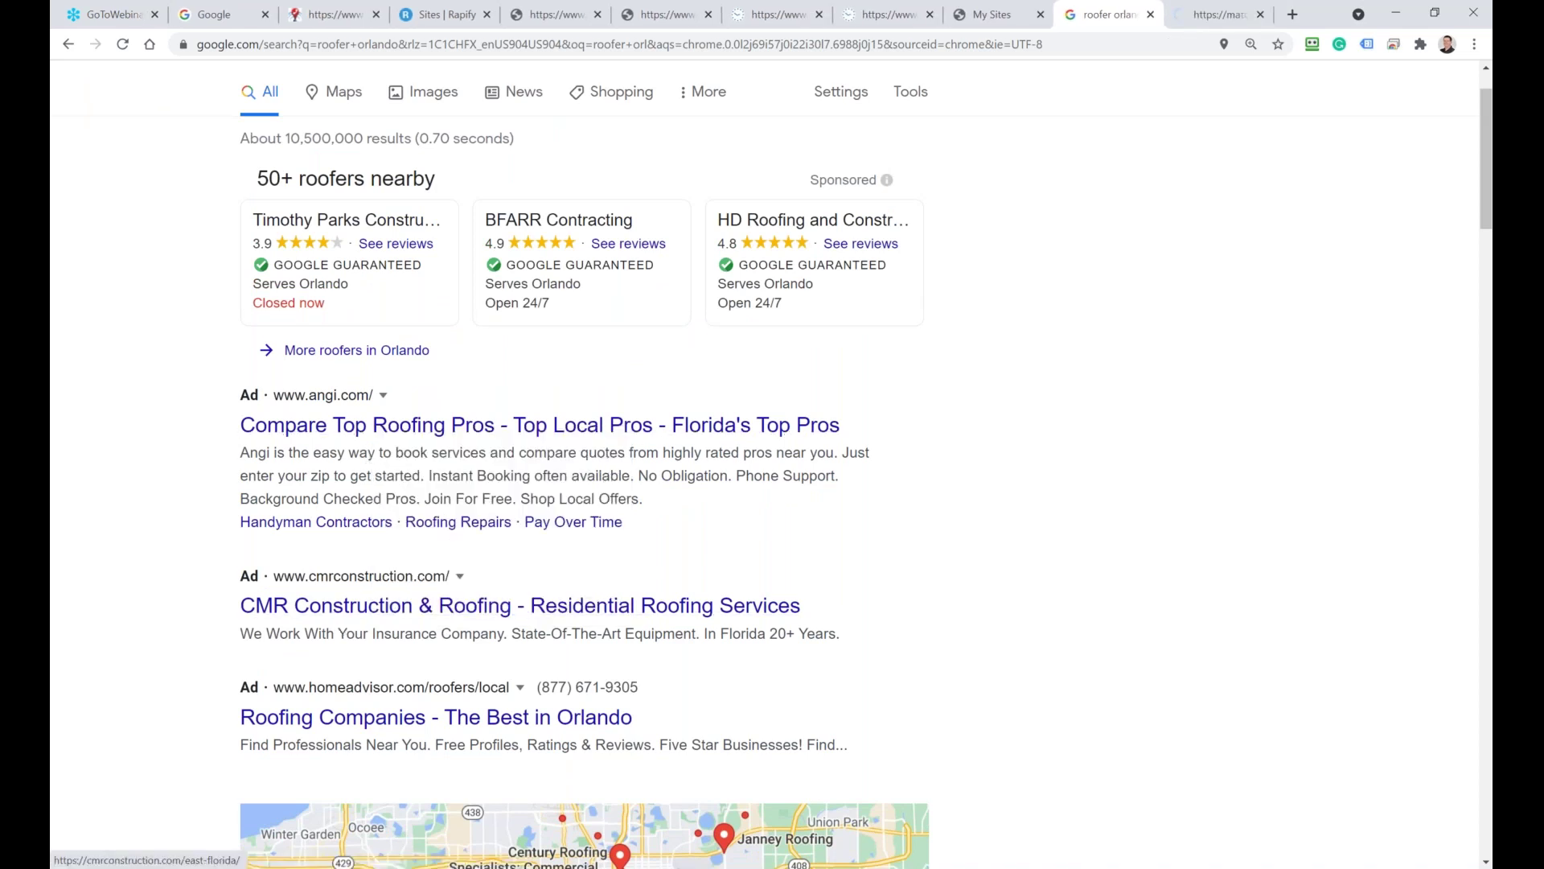
right_click(352, 610)
click(388, 616)
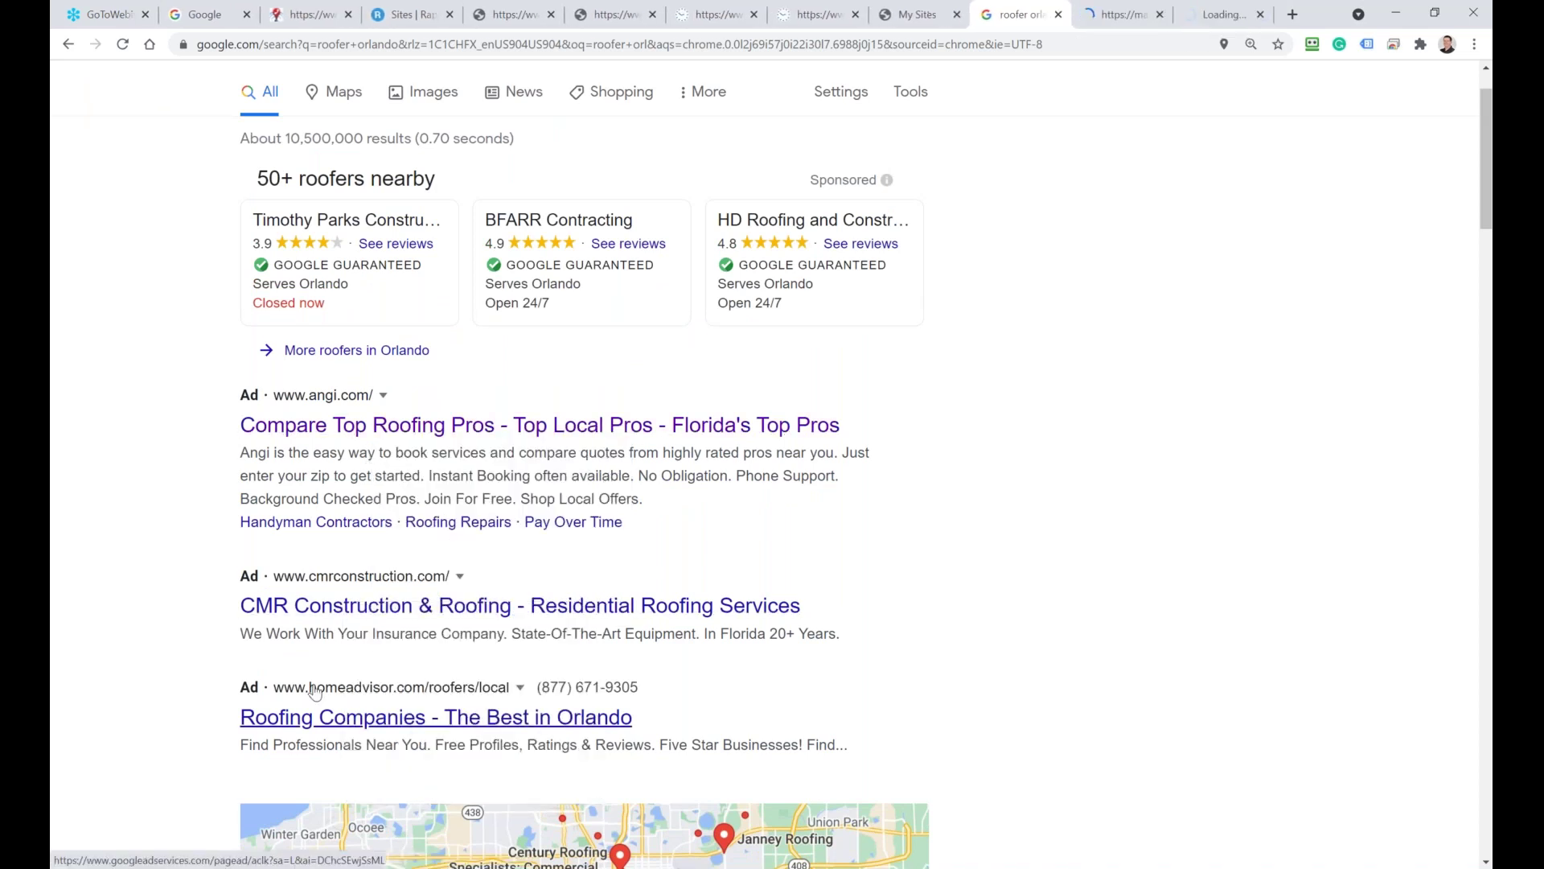
right_click(315, 718)
click(434, 535)
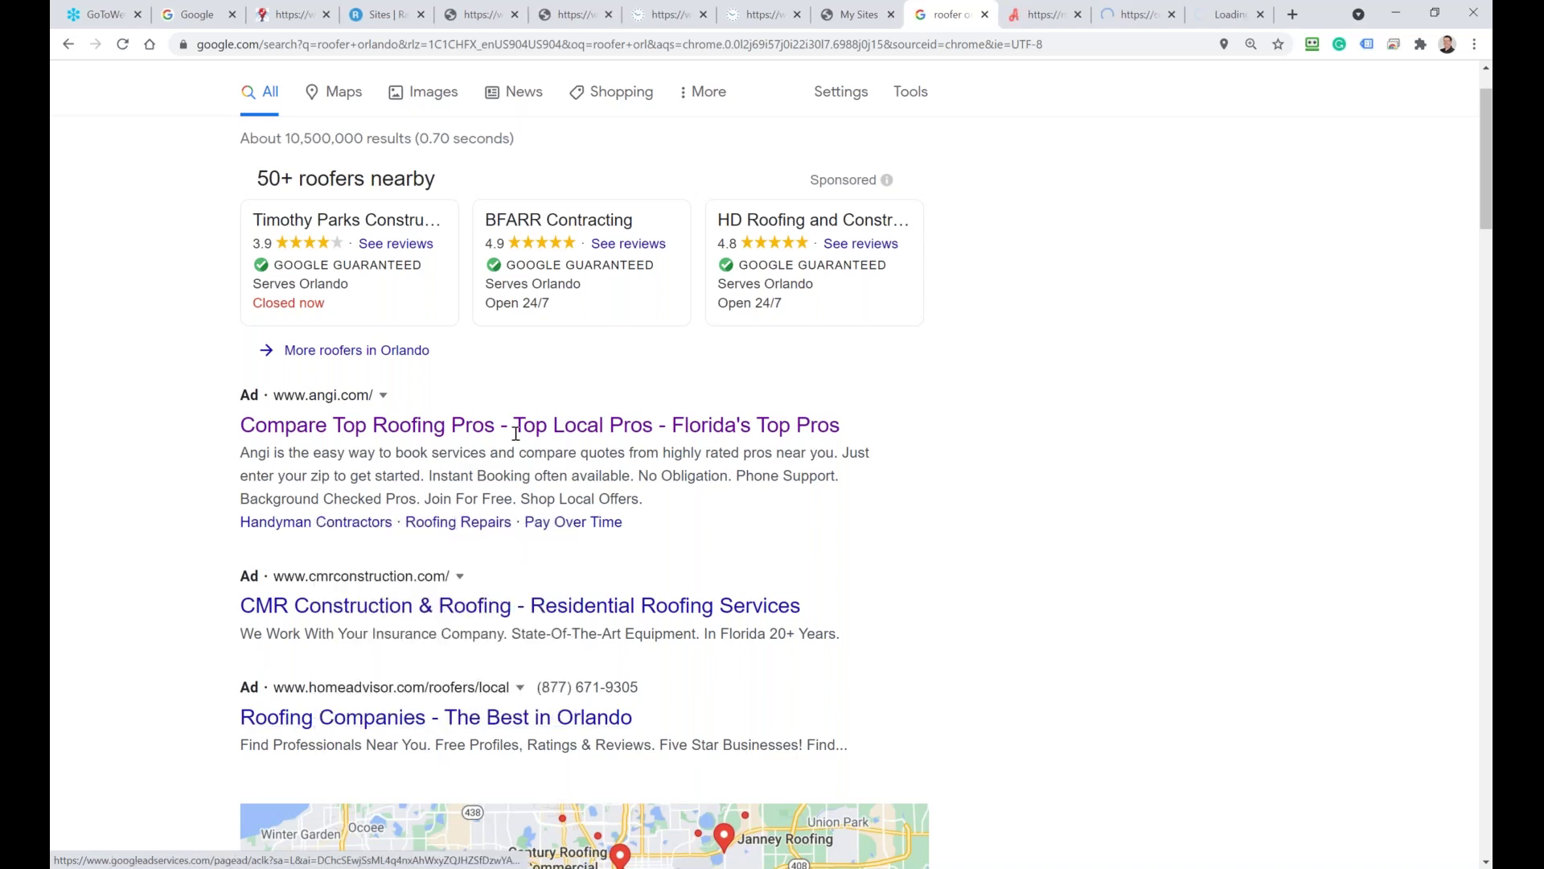
View and close the Angi quote page, and examine the CMR Construction & Roofing landing page from its form to its footer
key(ctrl+Tab)
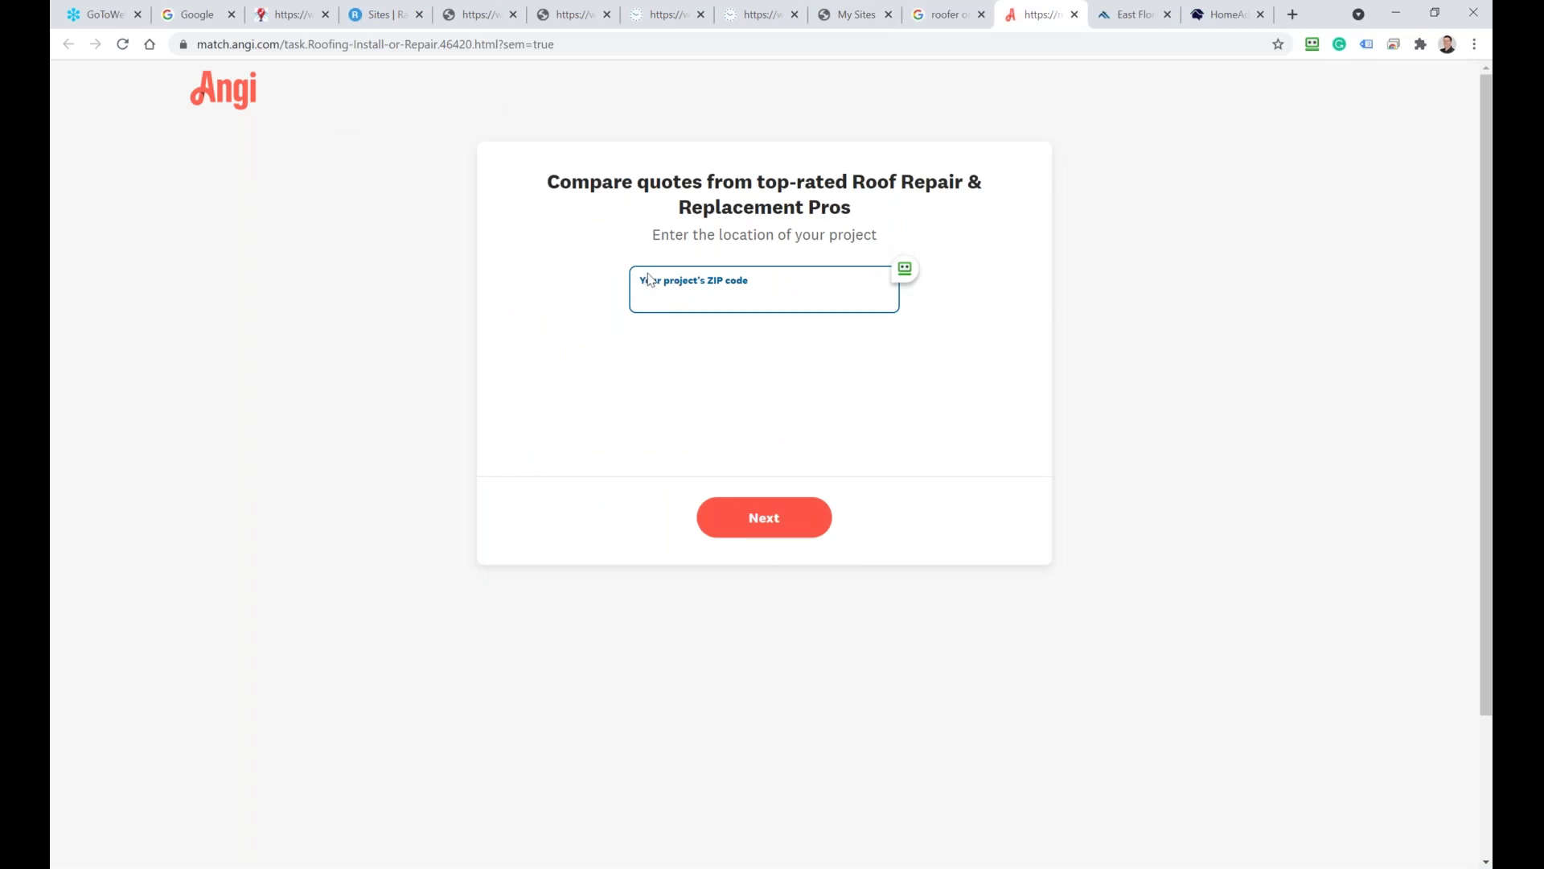
click(1075, 14)
scroll(492, 374, down, 2)
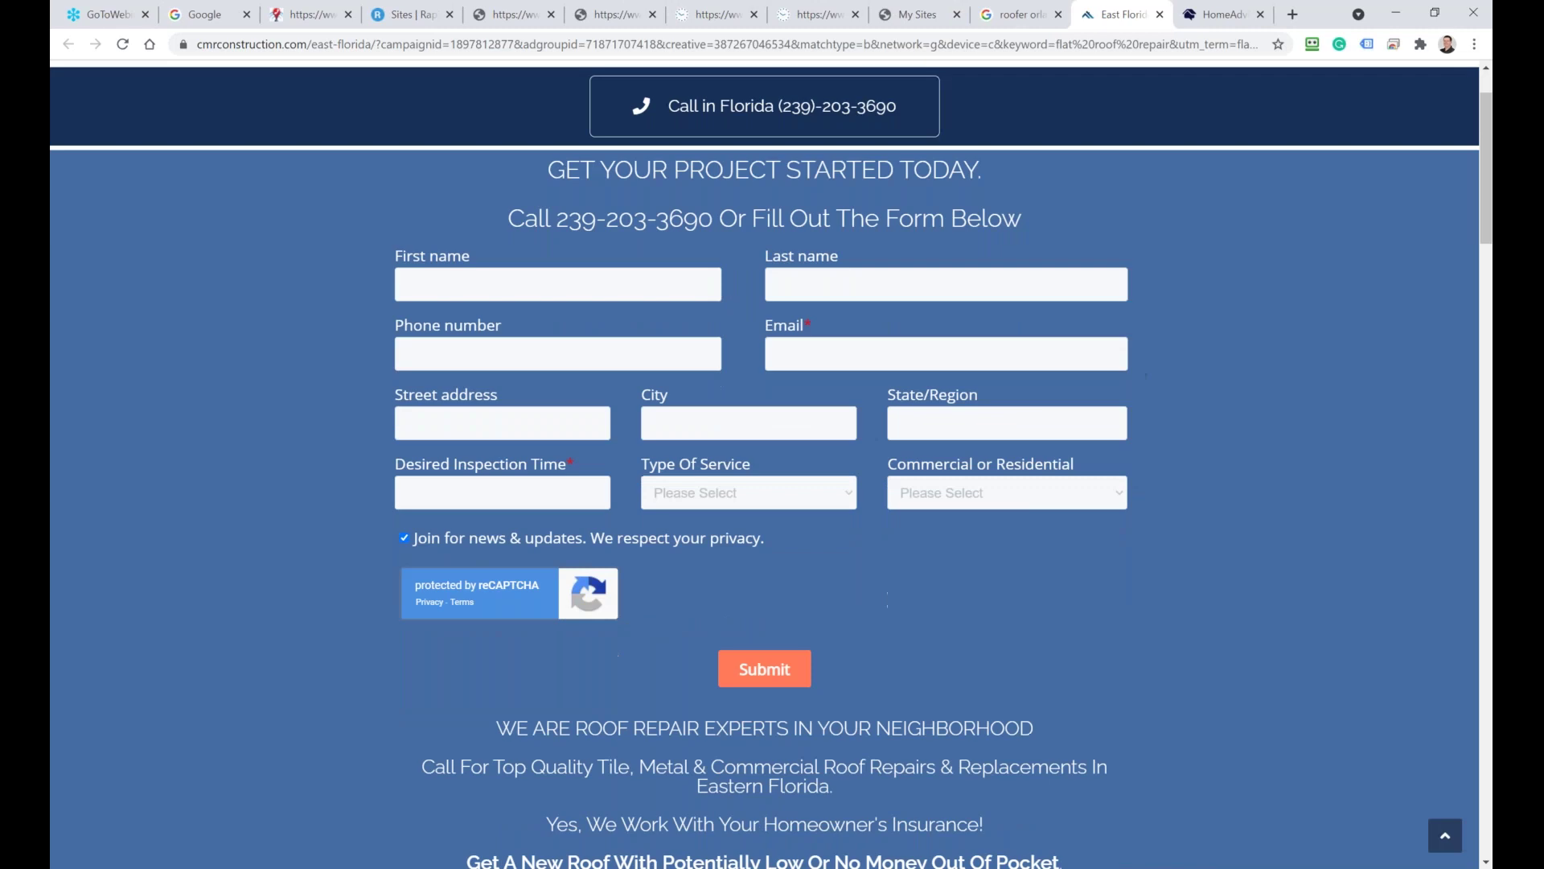
scroll(492, 374, up, 2)
scroll(492, 374, down, 3)
scroll(764, 464, down, 14)
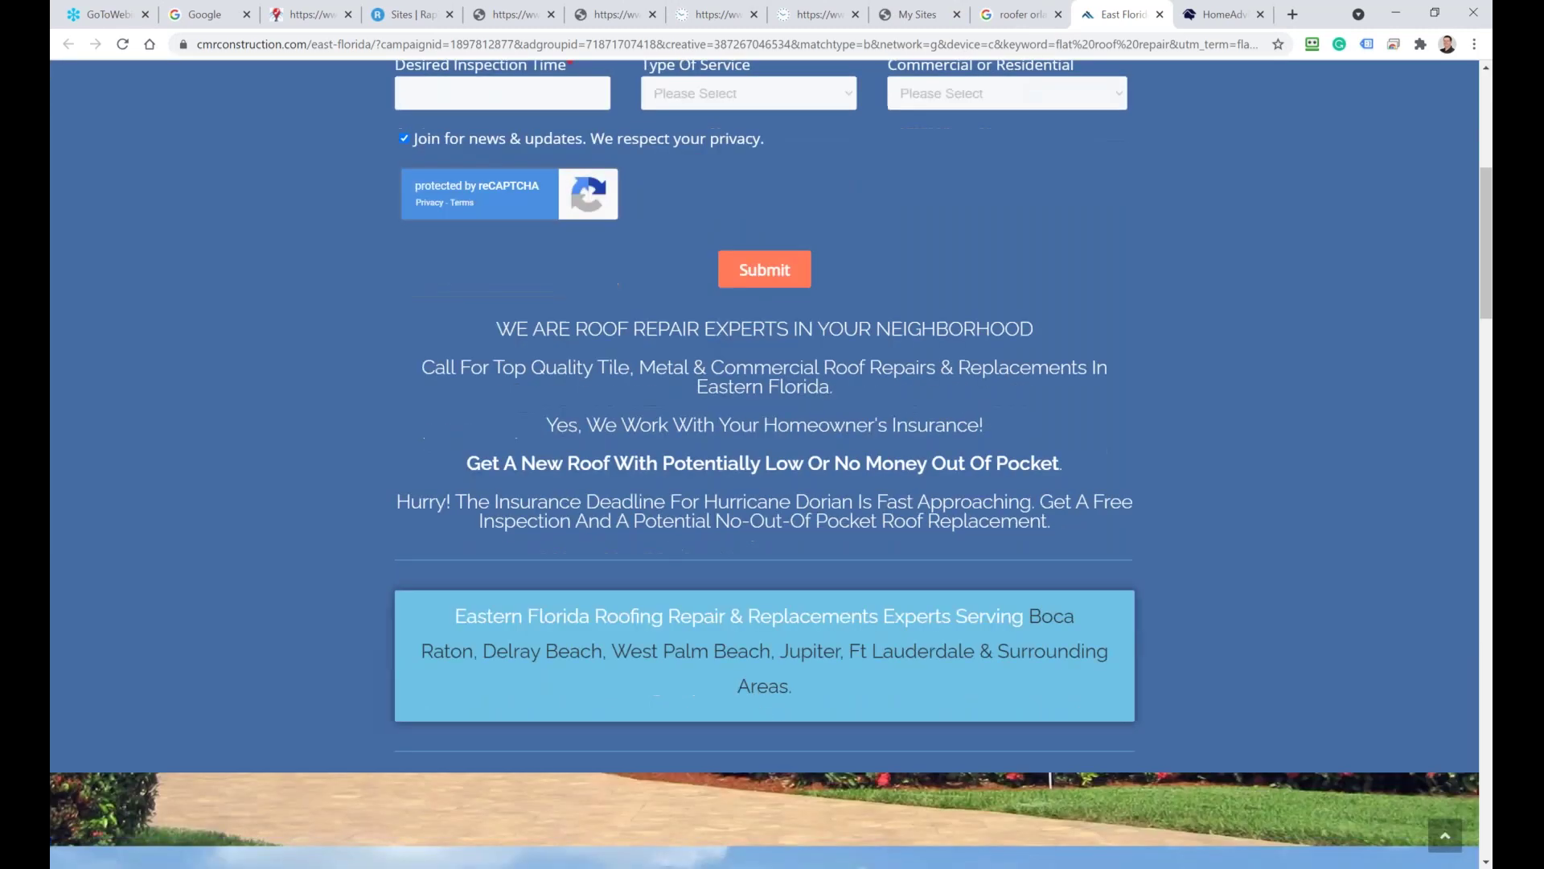
scroll(764, 464, down, 12)
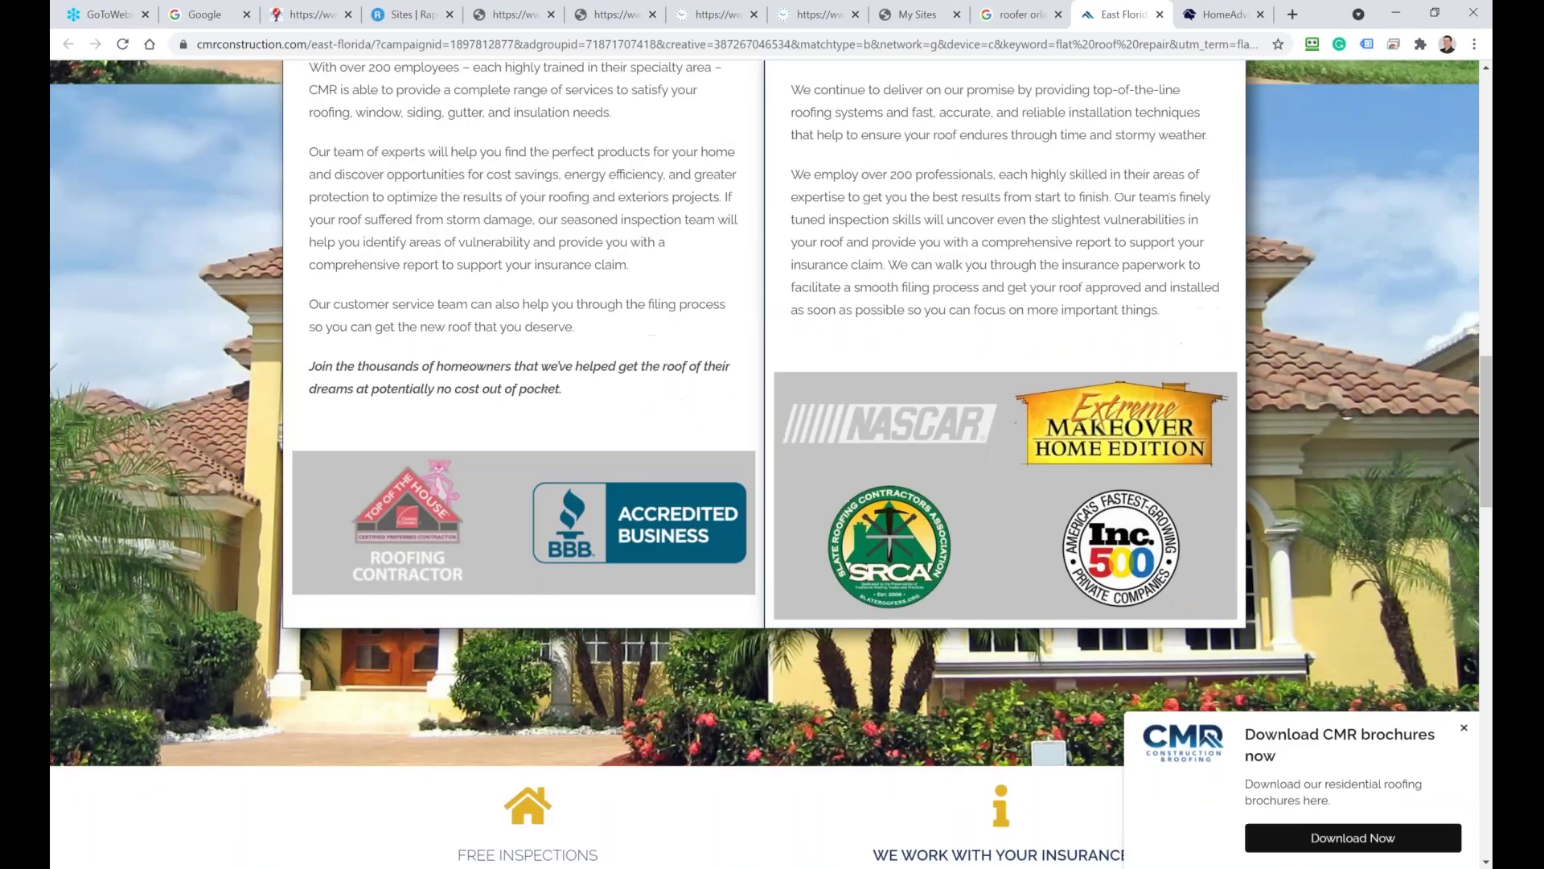
scroll(764, 464, down, 6)
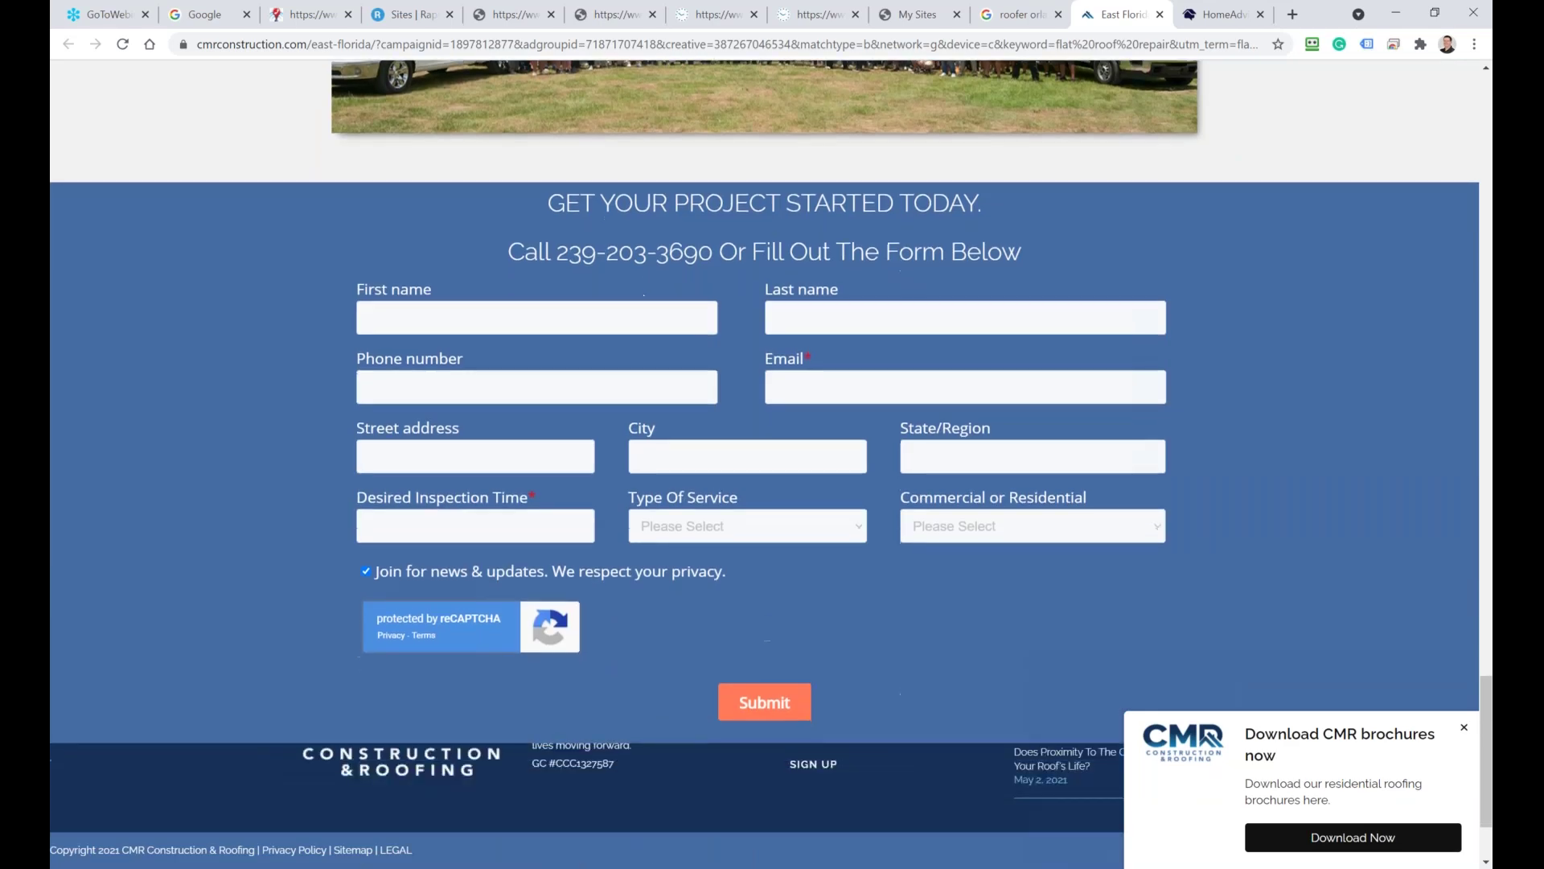
scroll(764, 464, up, 15)
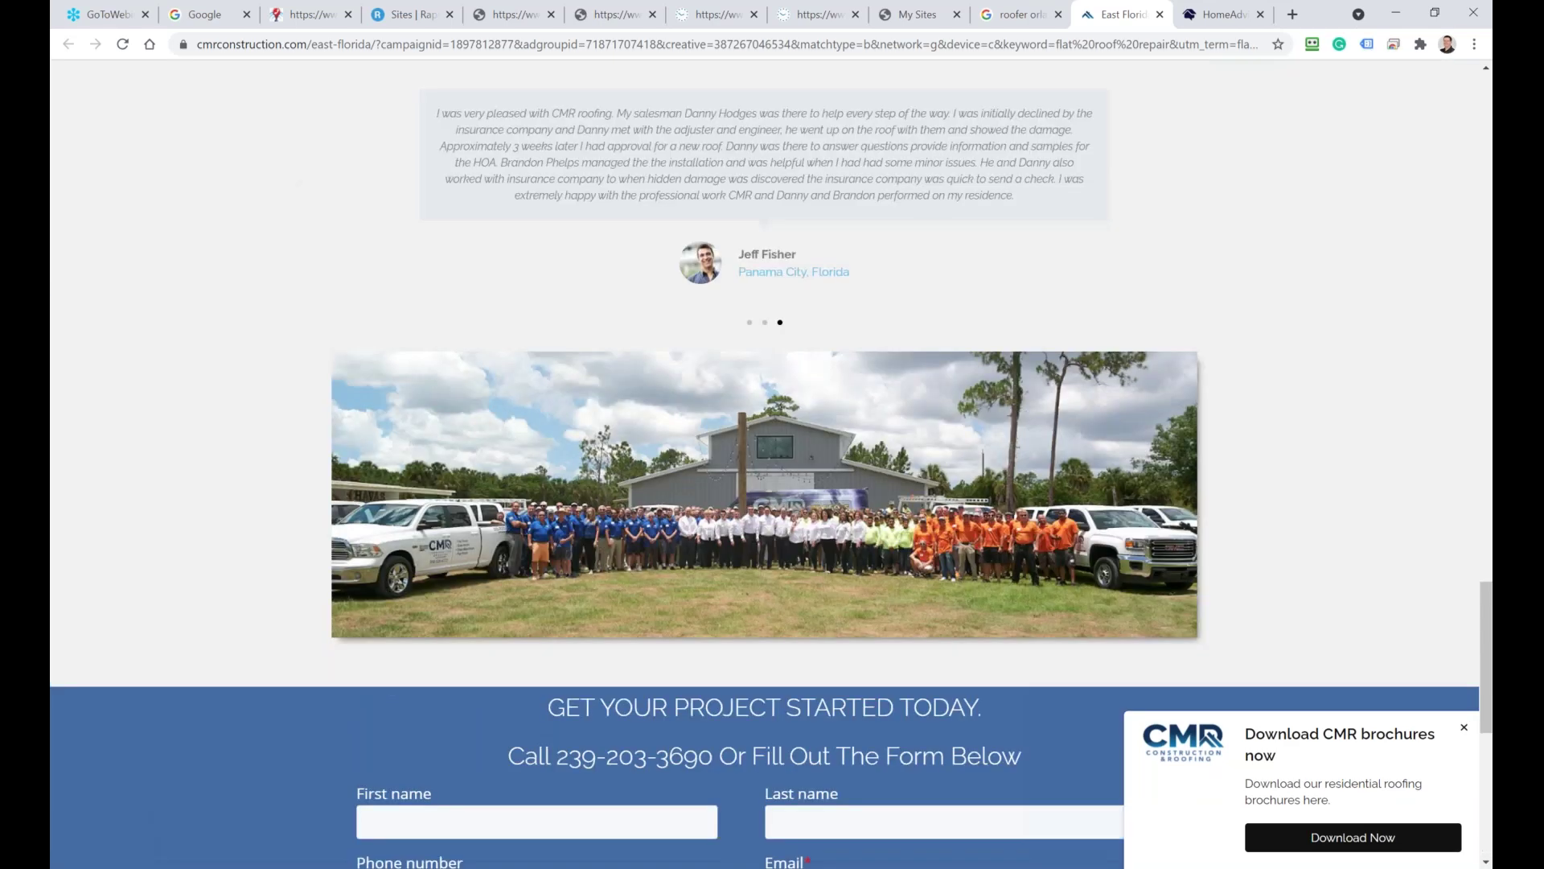
scroll(489, 302, up, 10)
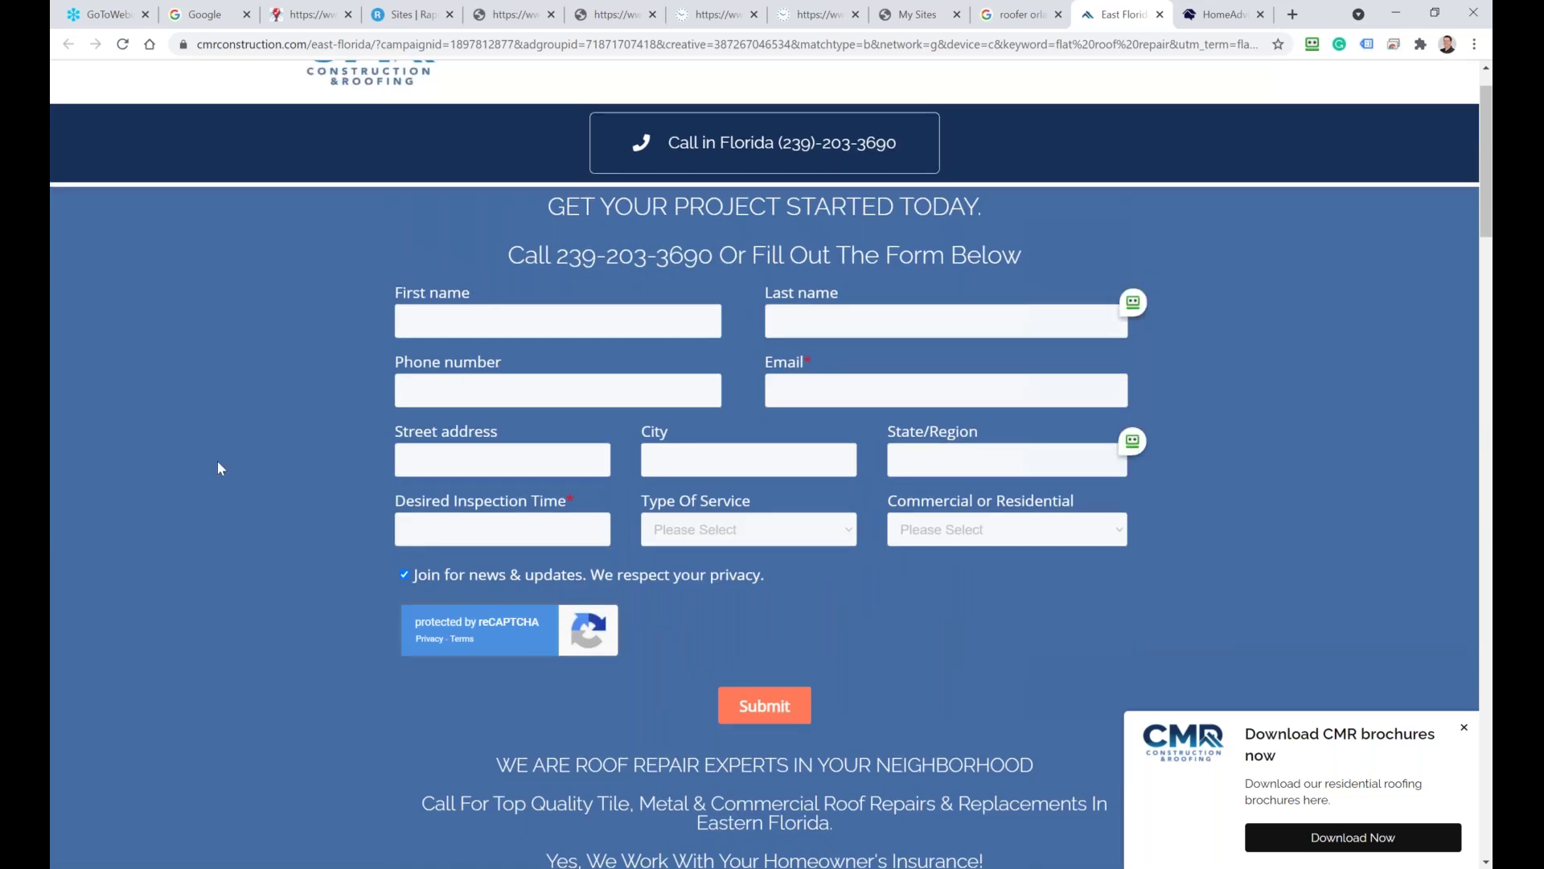
scroll(233, 483, up, 1)
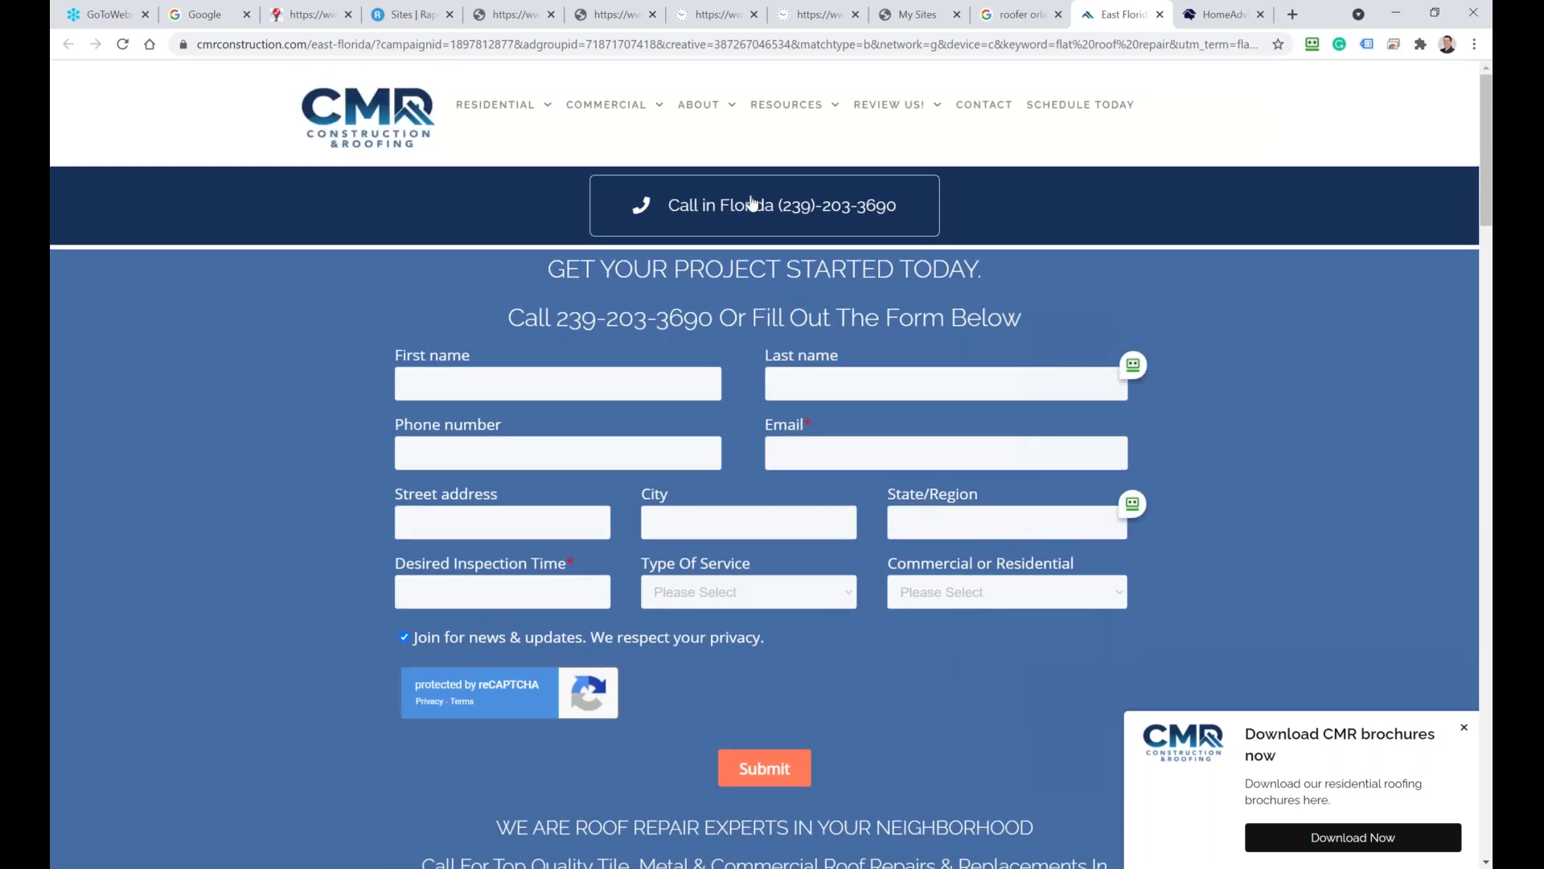
View the HomeAdvisor quote page, and open the R.I.G. Roofing, Carroll Bradford Roofing and MP General ads from the Google results in separate new tabs
click(1233, 18)
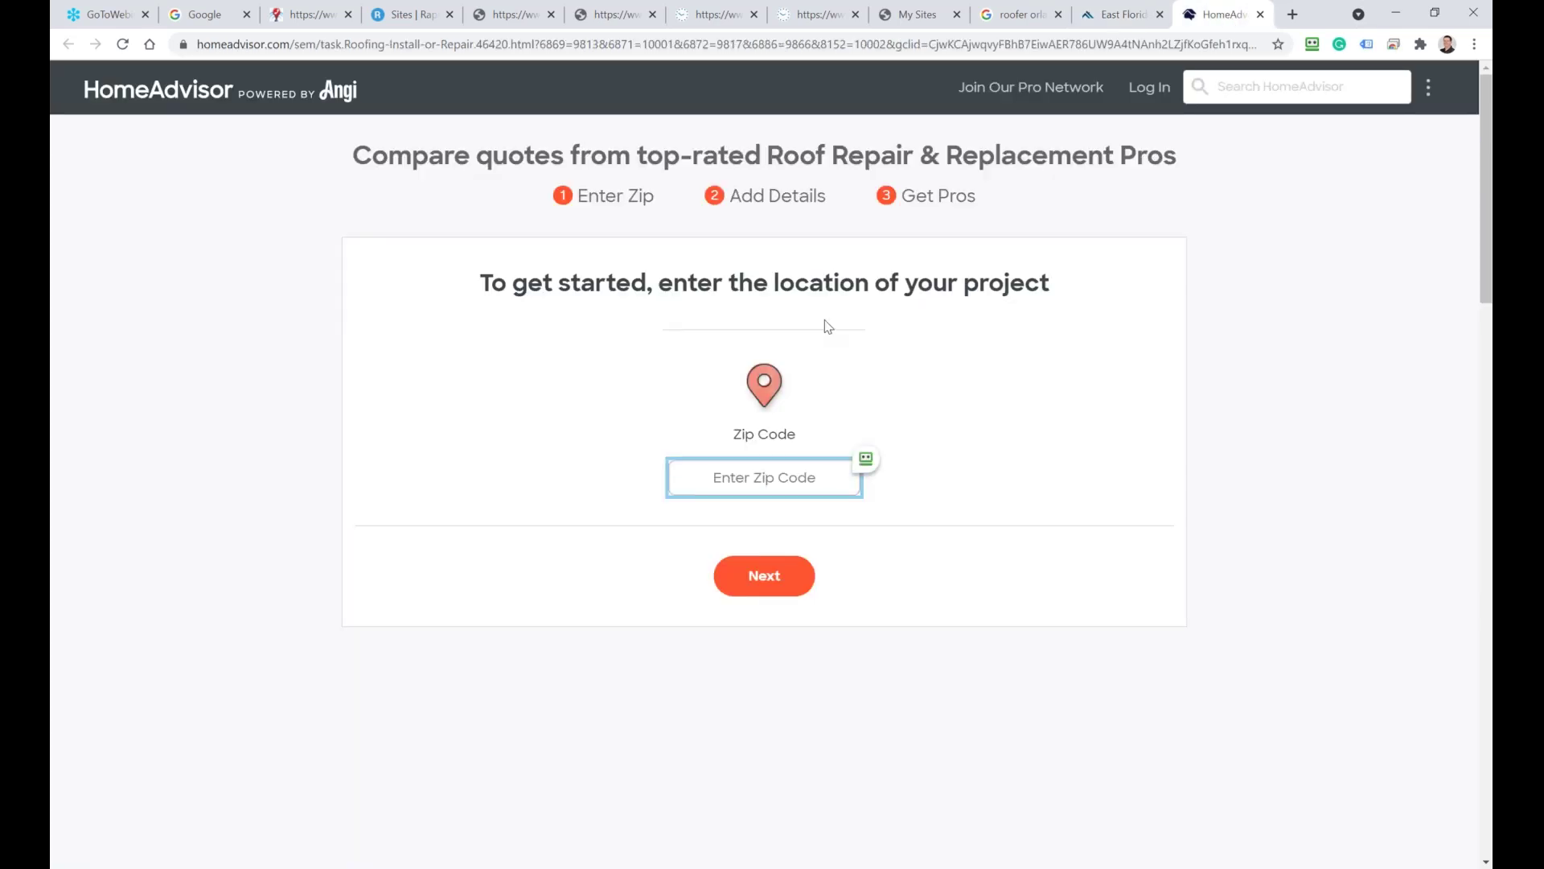
click(1016, 26)
scroll(279, 589, down, 5)
scroll(280, 589, down, 20)
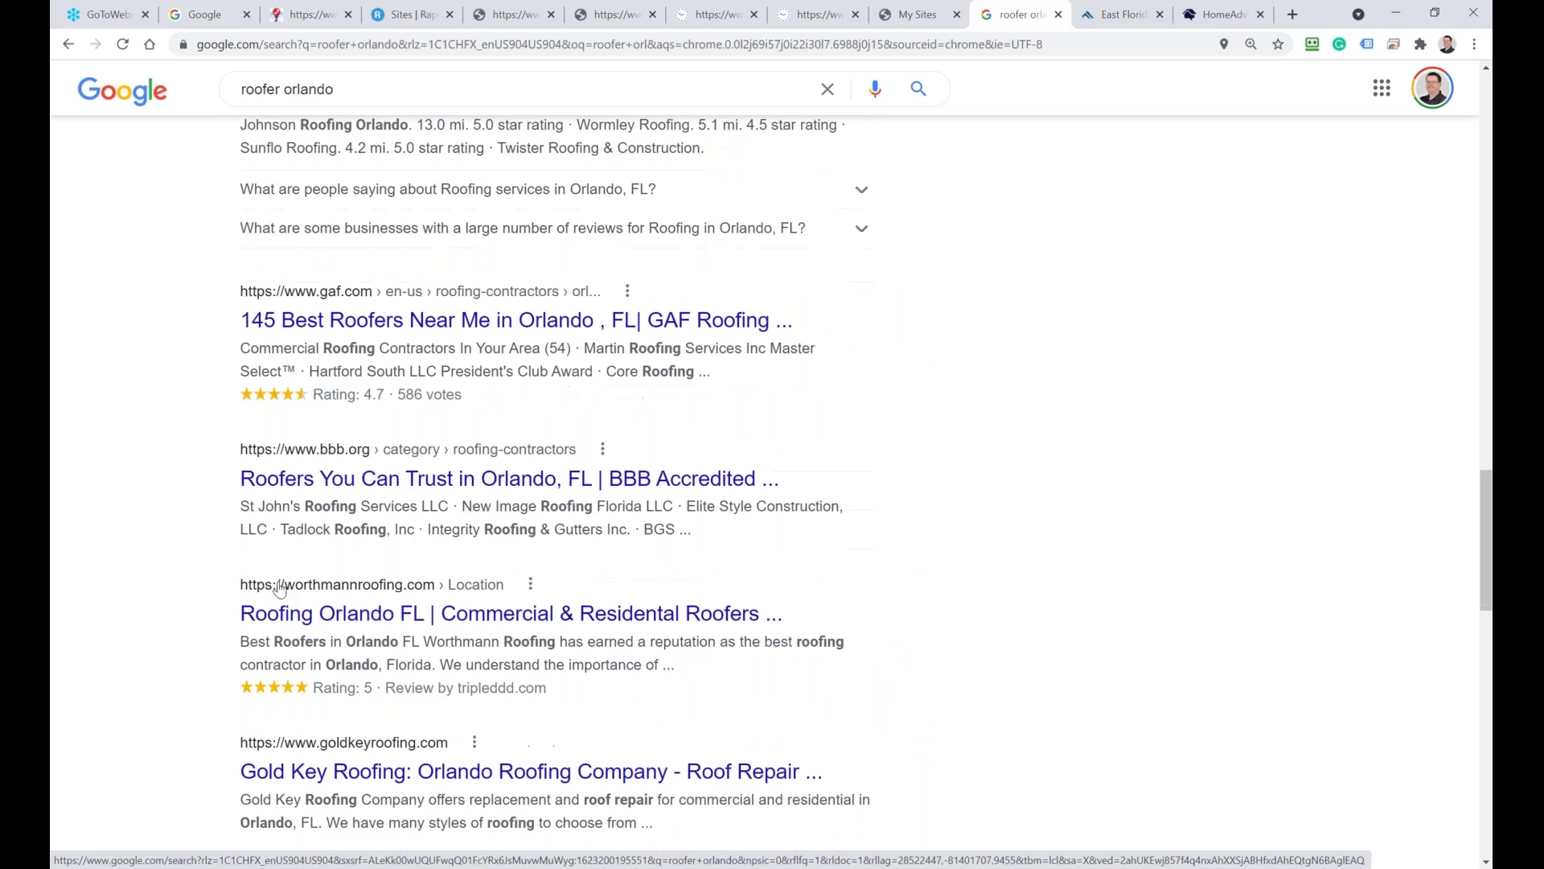
scroll(279, 589, down, 10)
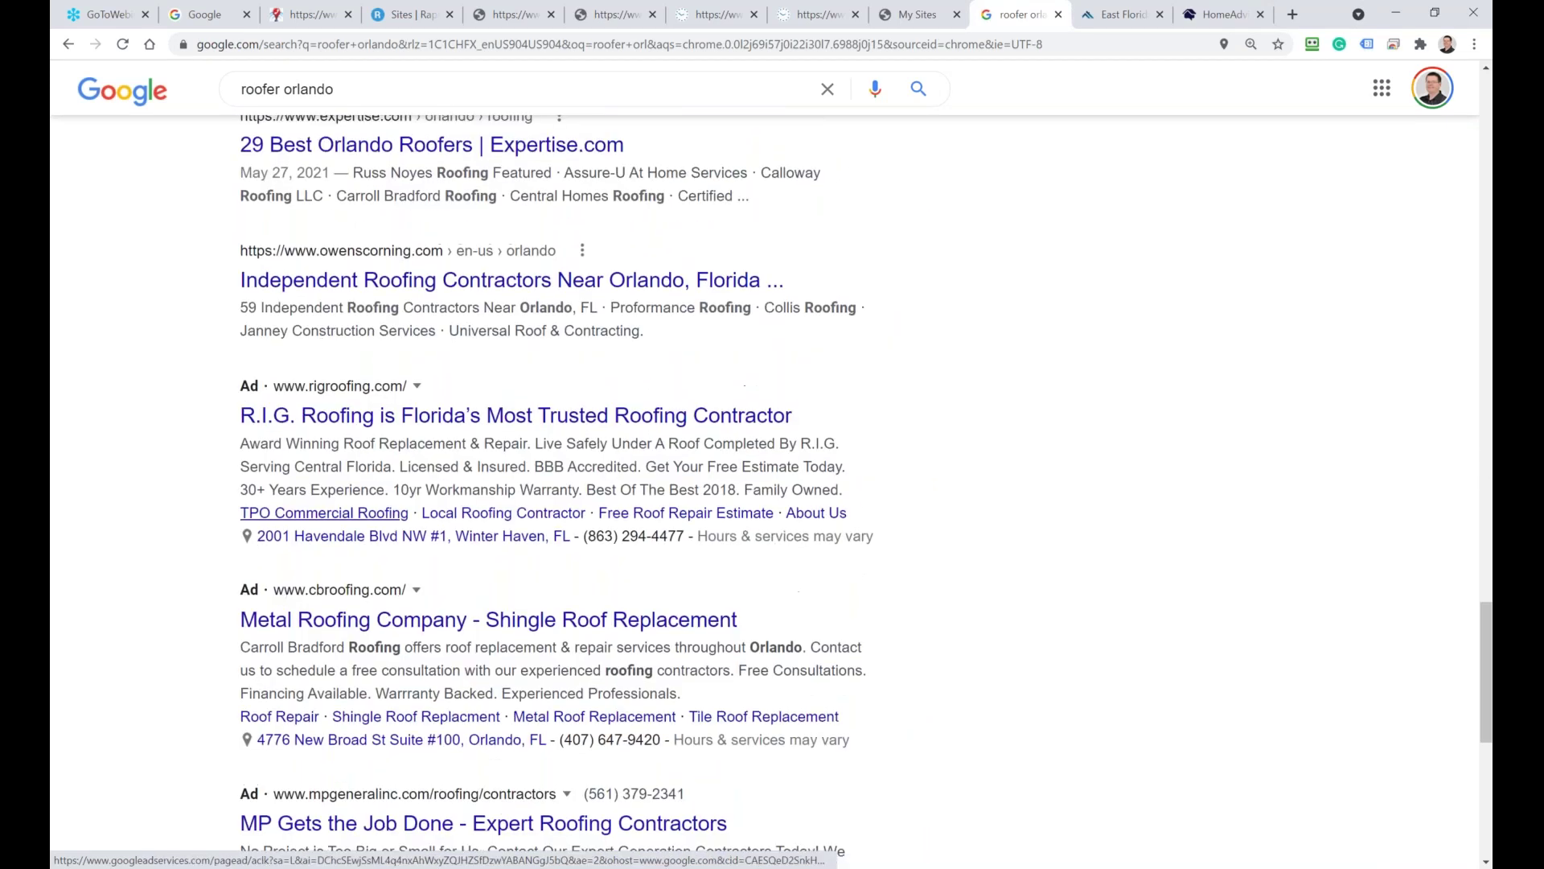
right_click(396, 414)
click(451, 423)
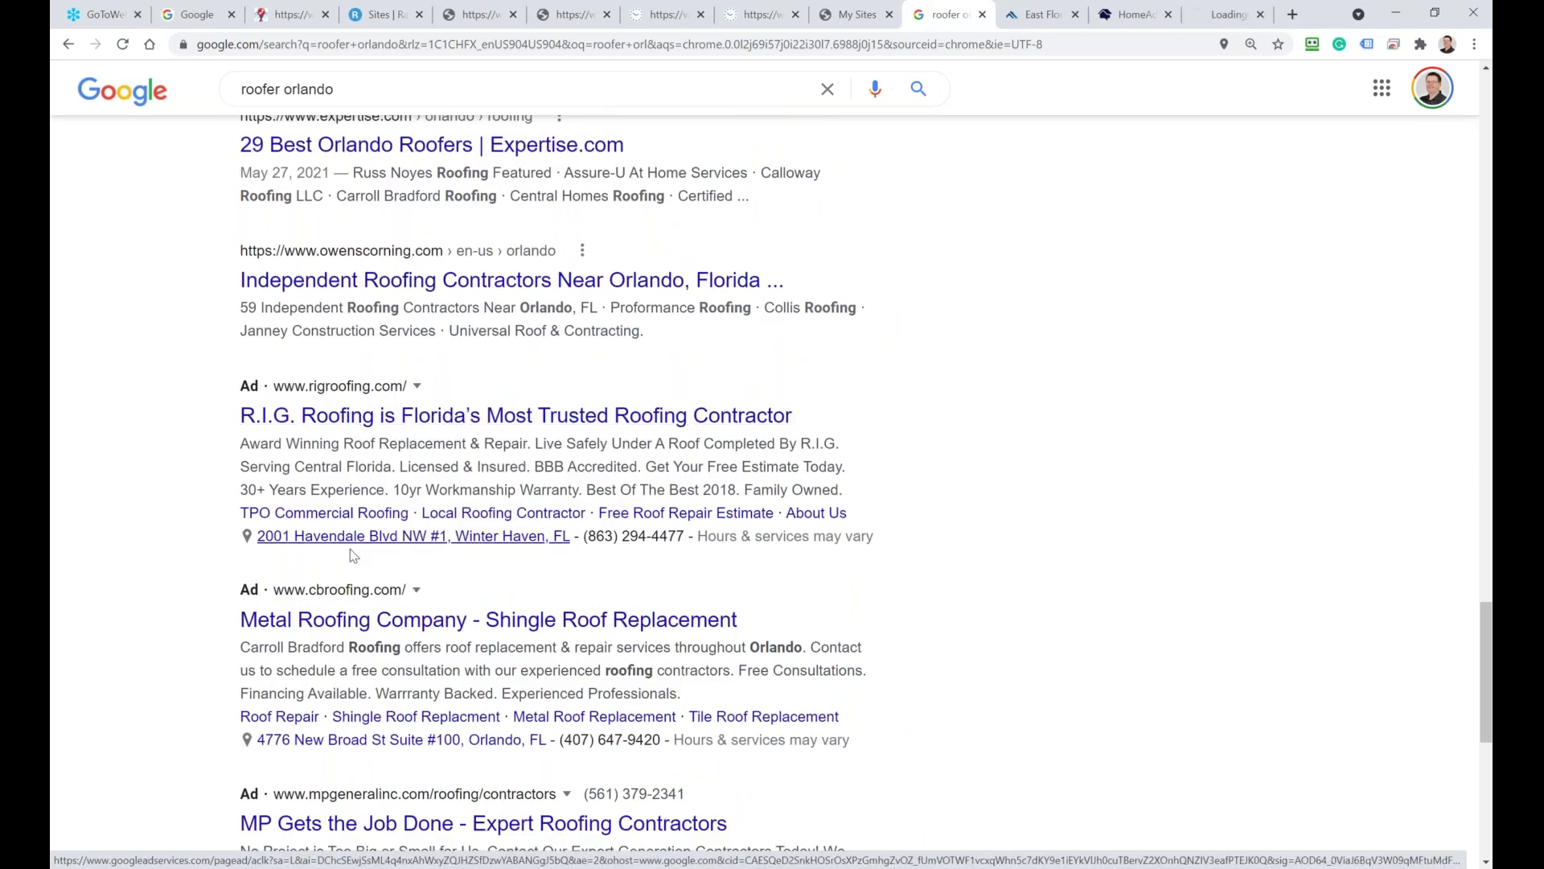
right_click(335, 620)
click(369, 636)
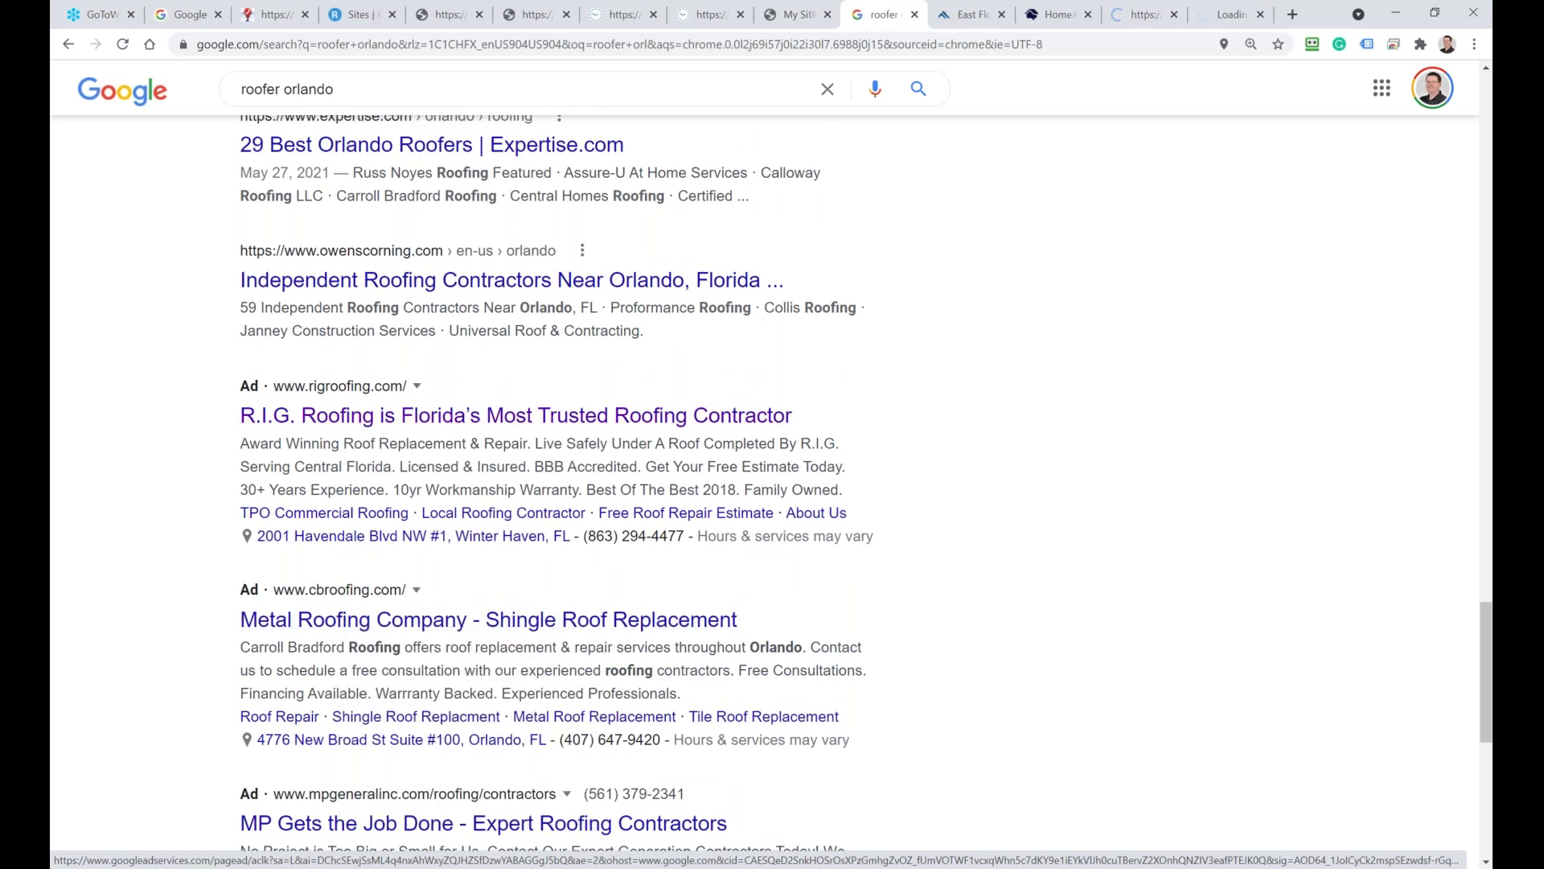
scroll(376, 588, down, 3)
right_click(374, 584)
click(411, 596)
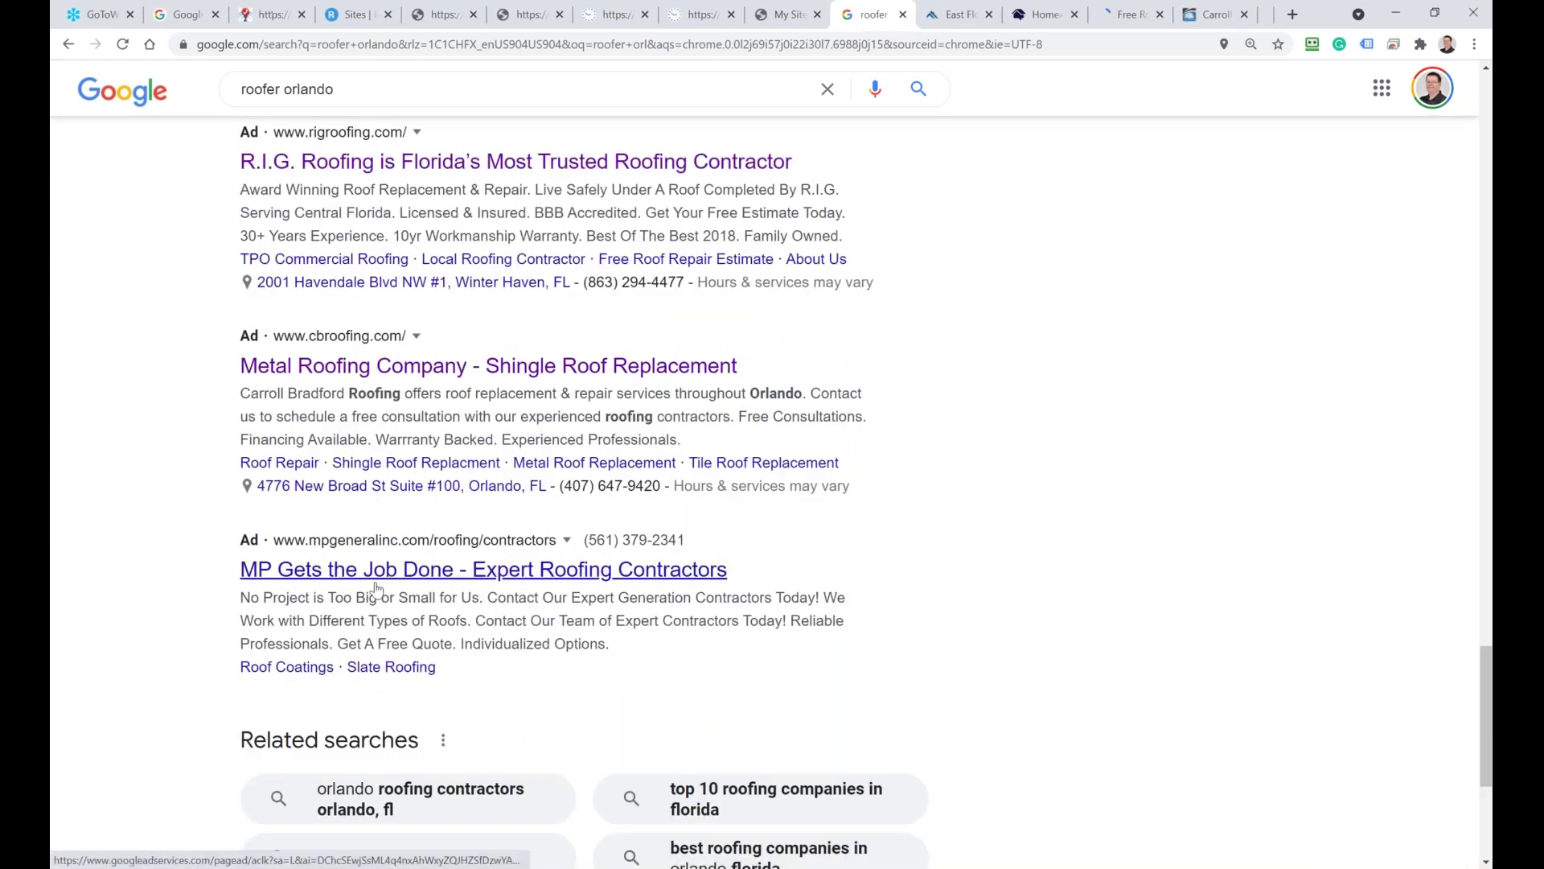
Examine the MP General roofing page from its hero banner through the video, About Us and Reviews sections to the contact section
click(1231, 14)
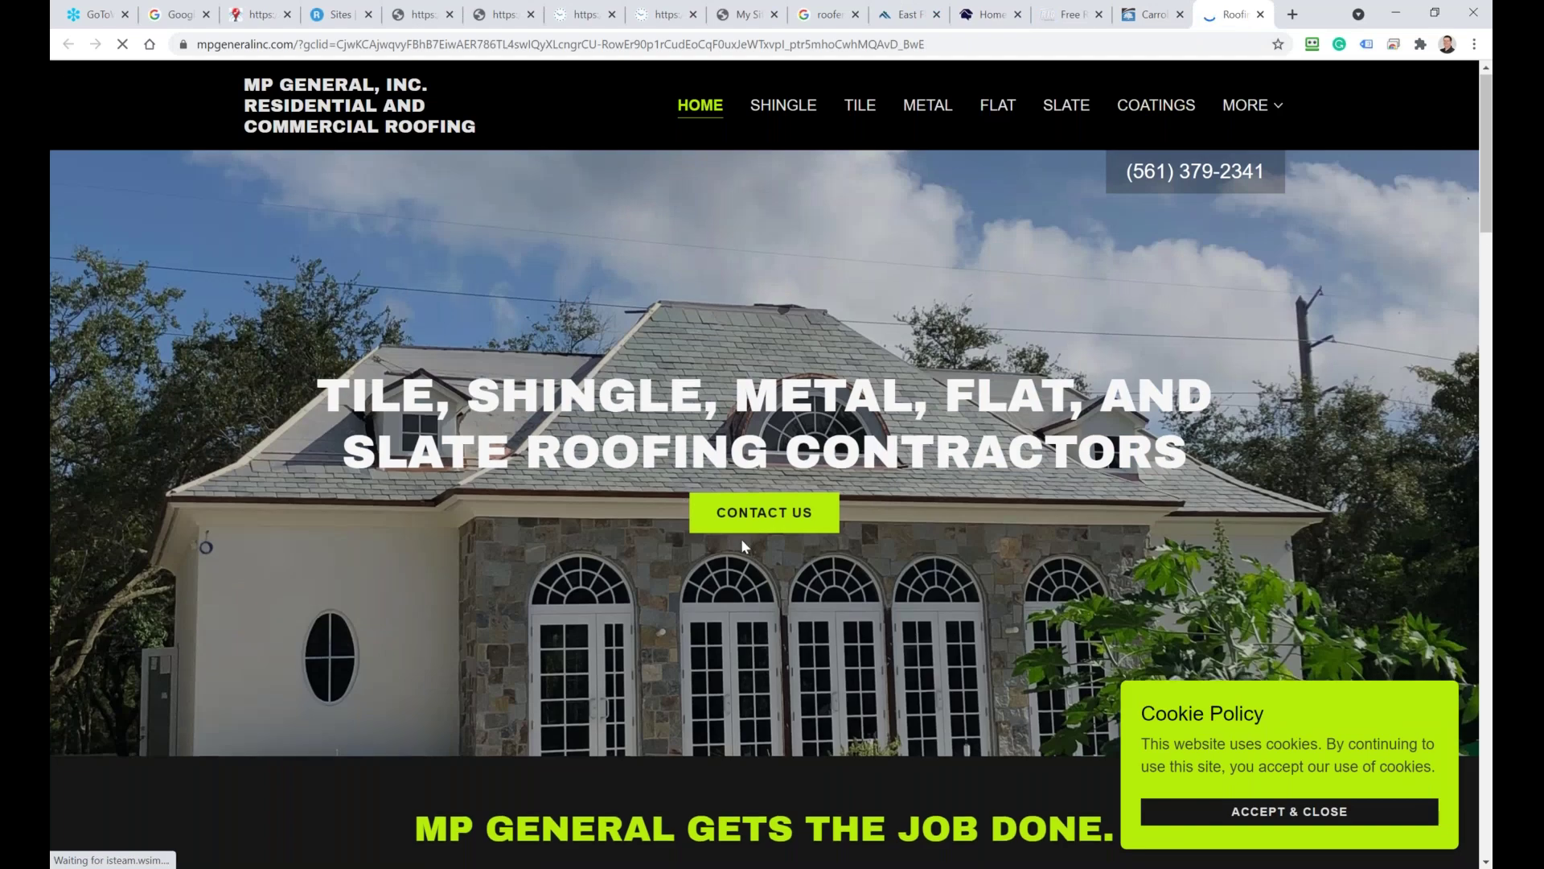
scroll(741, 538, down, 8)
scroll(676, 492, down, 4)
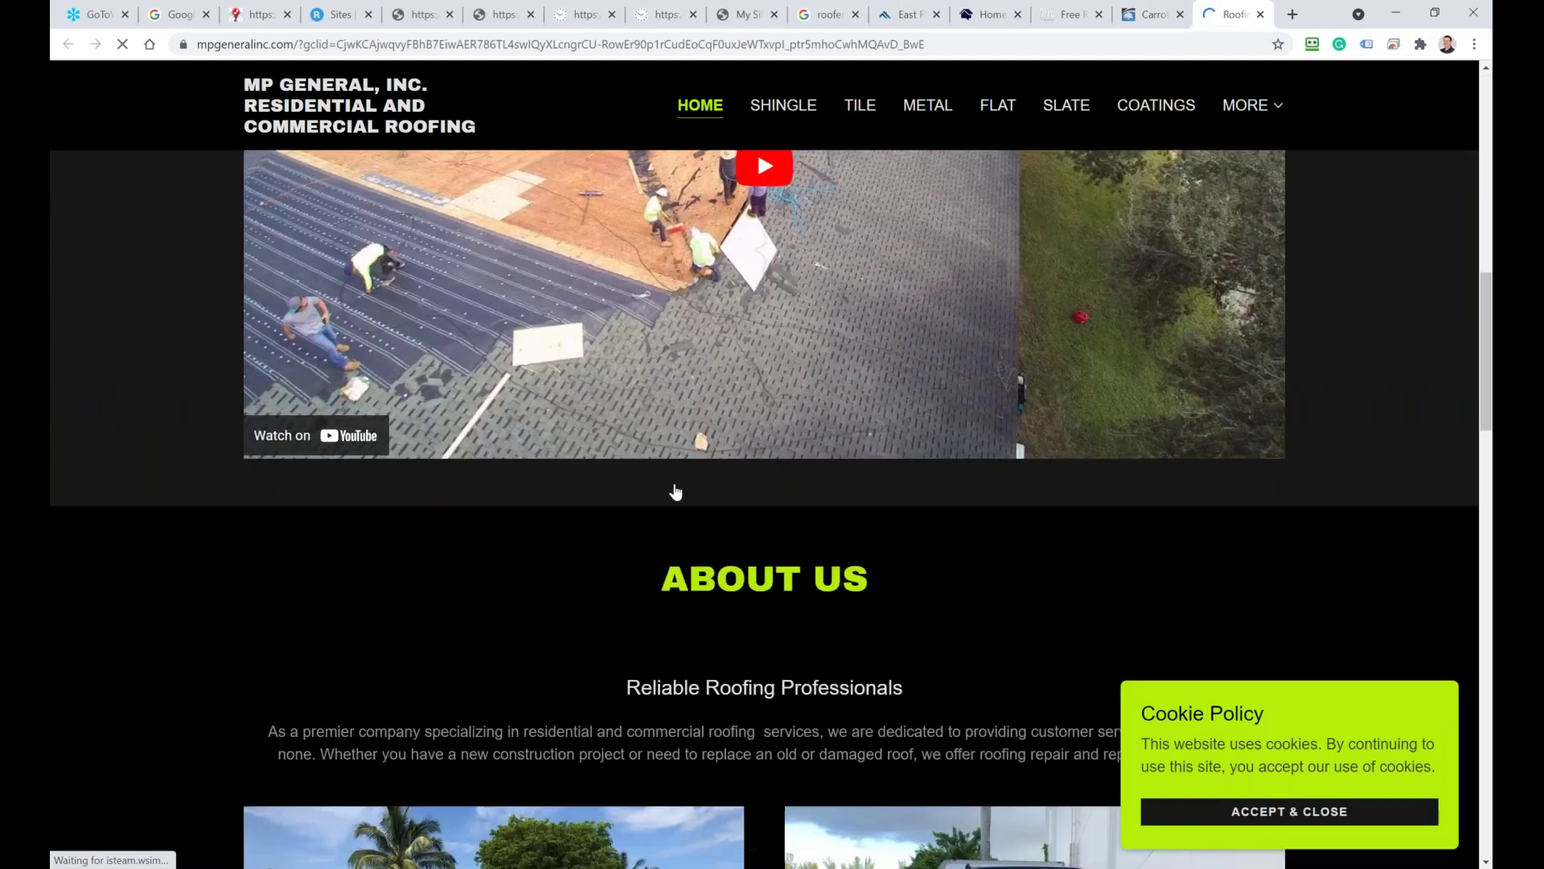
scroll(676, 492, down, 4)
scroll(973, 426, down, 2)
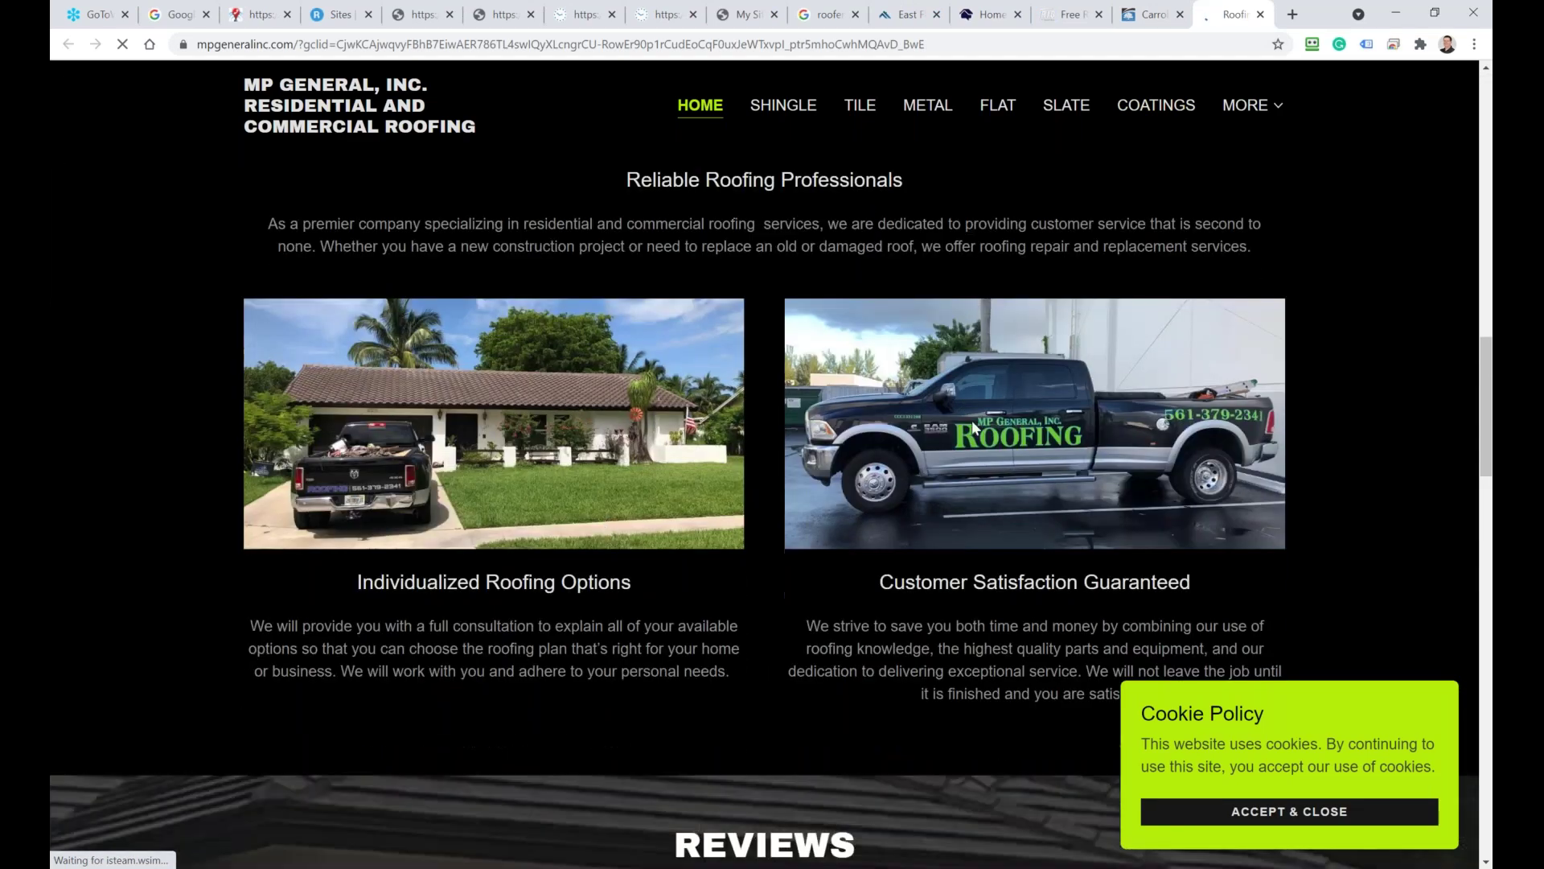
scroll(973, 426, down, 8)
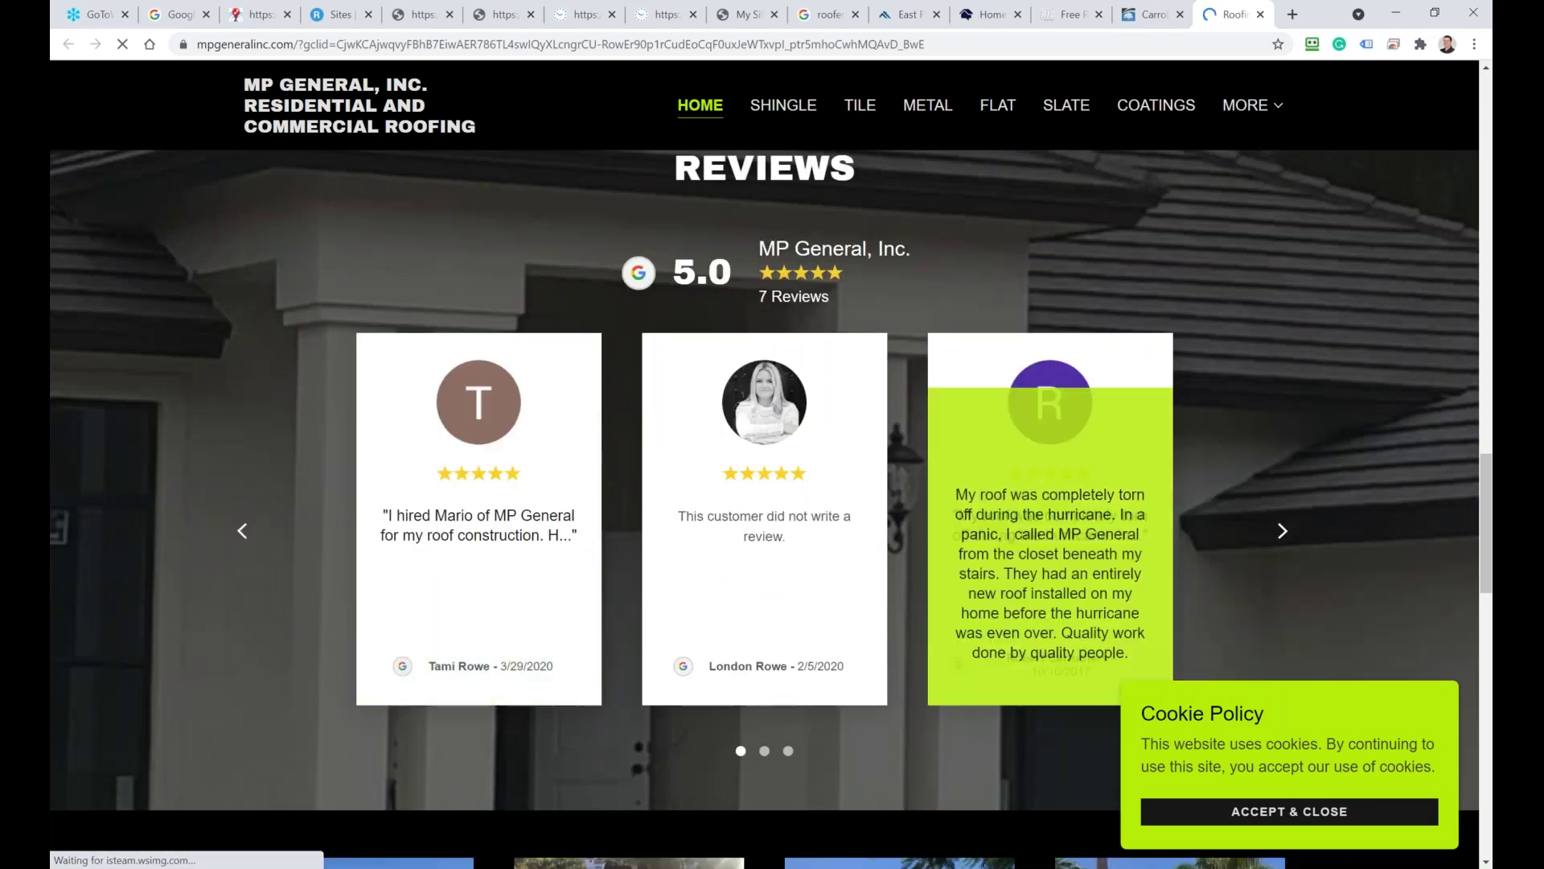
scroll(974, 426, down, 2)
scroll(421, 360, up, 1)
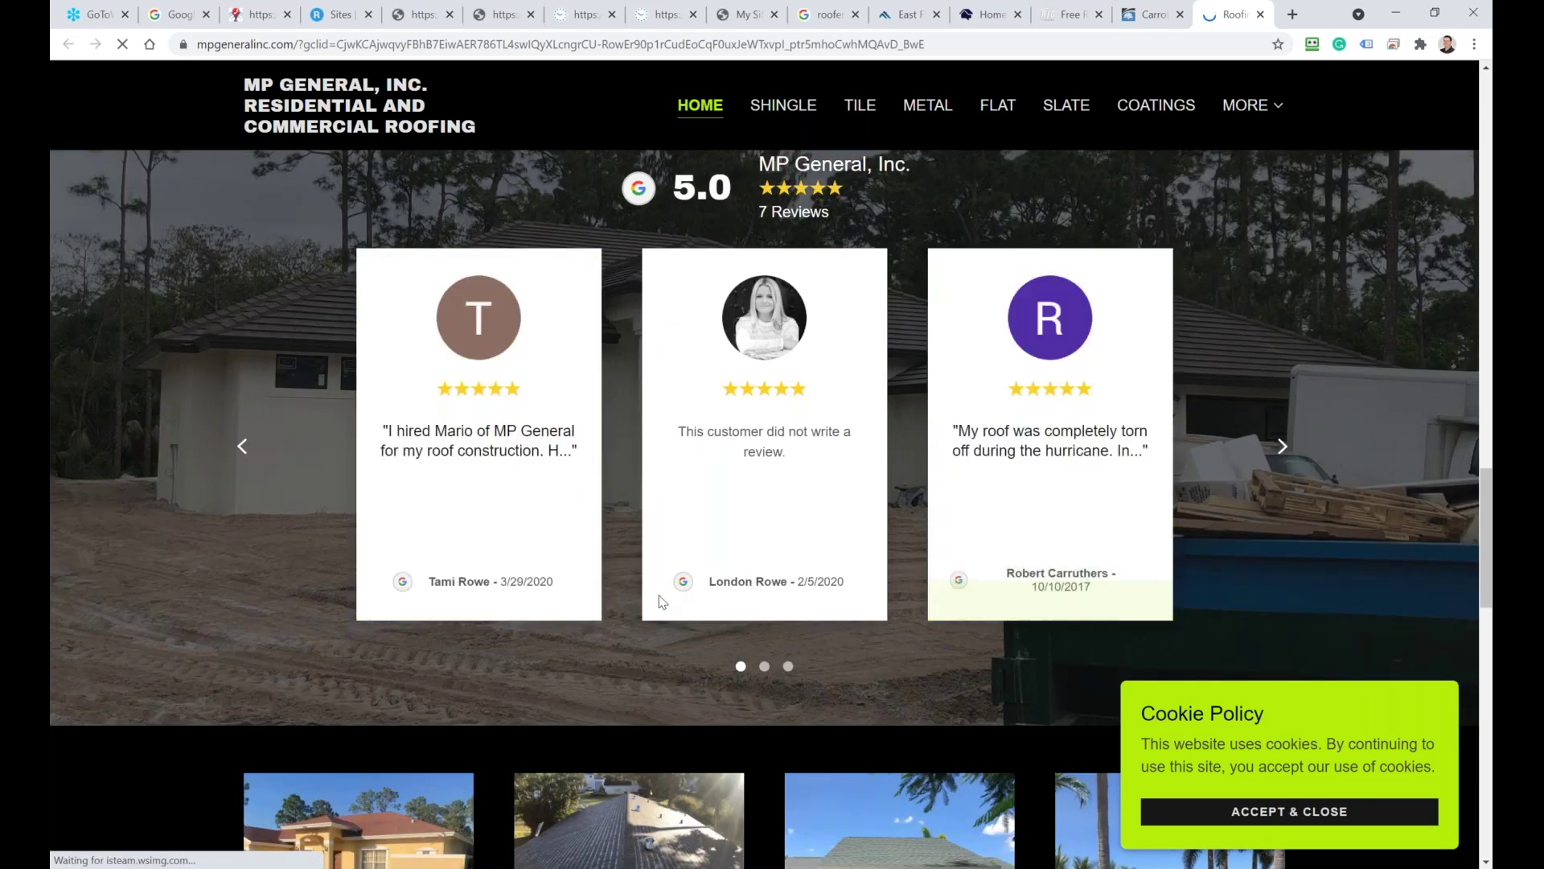
scroll(660, 601, down, 10)
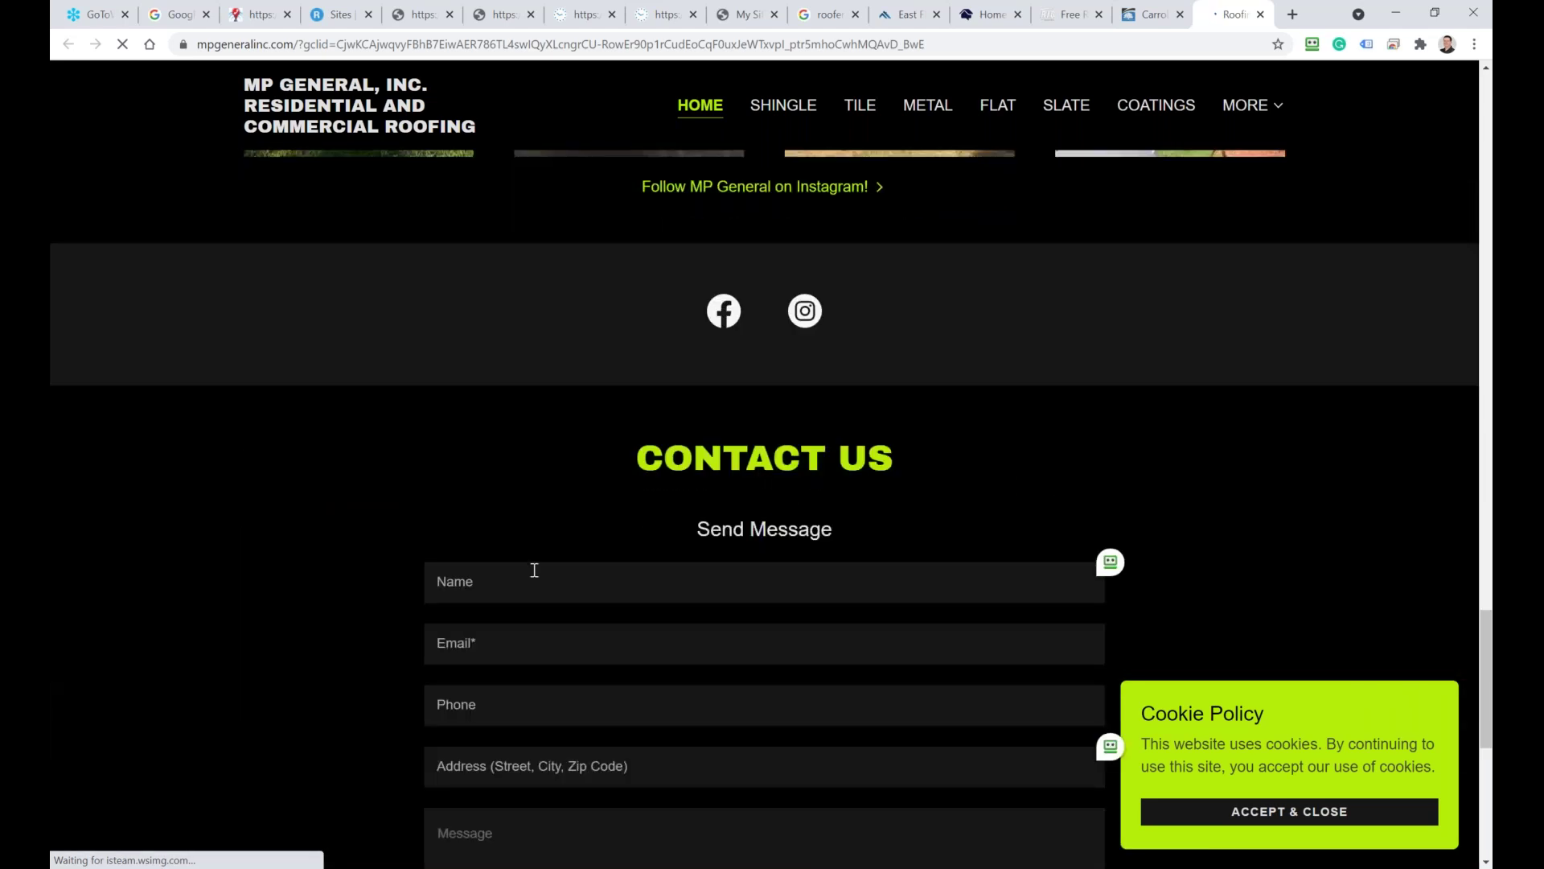
Inspect the Name, Phone and Message fields of the MP General contact form
scroll(534, 569, down, 6)
scroll(534, 570, up, 3)
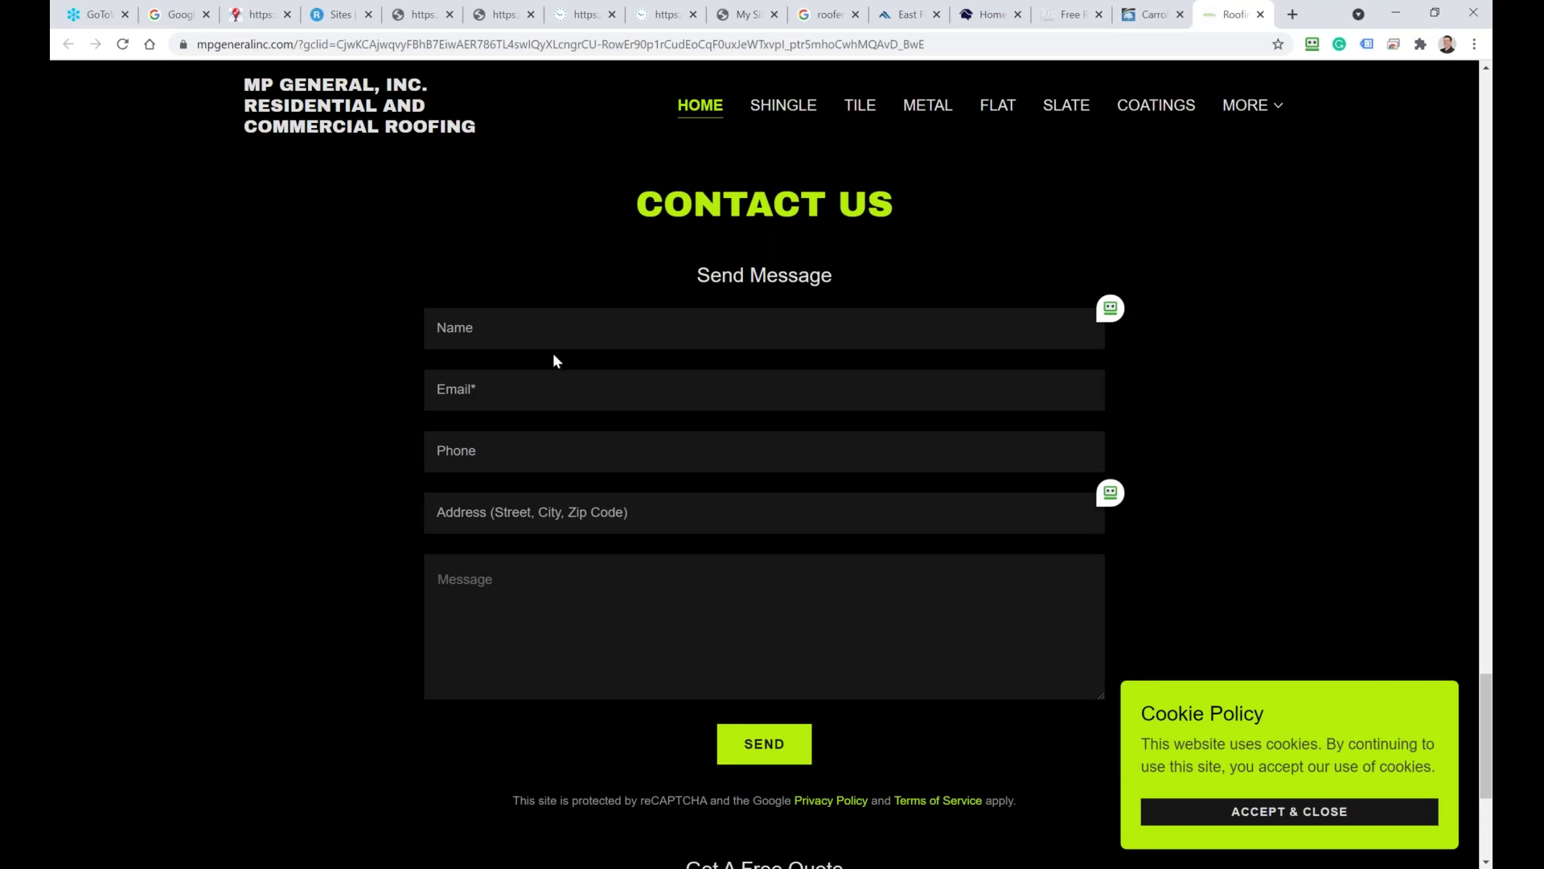
click(494, 331)
click(479, 448)
click(485, 591)
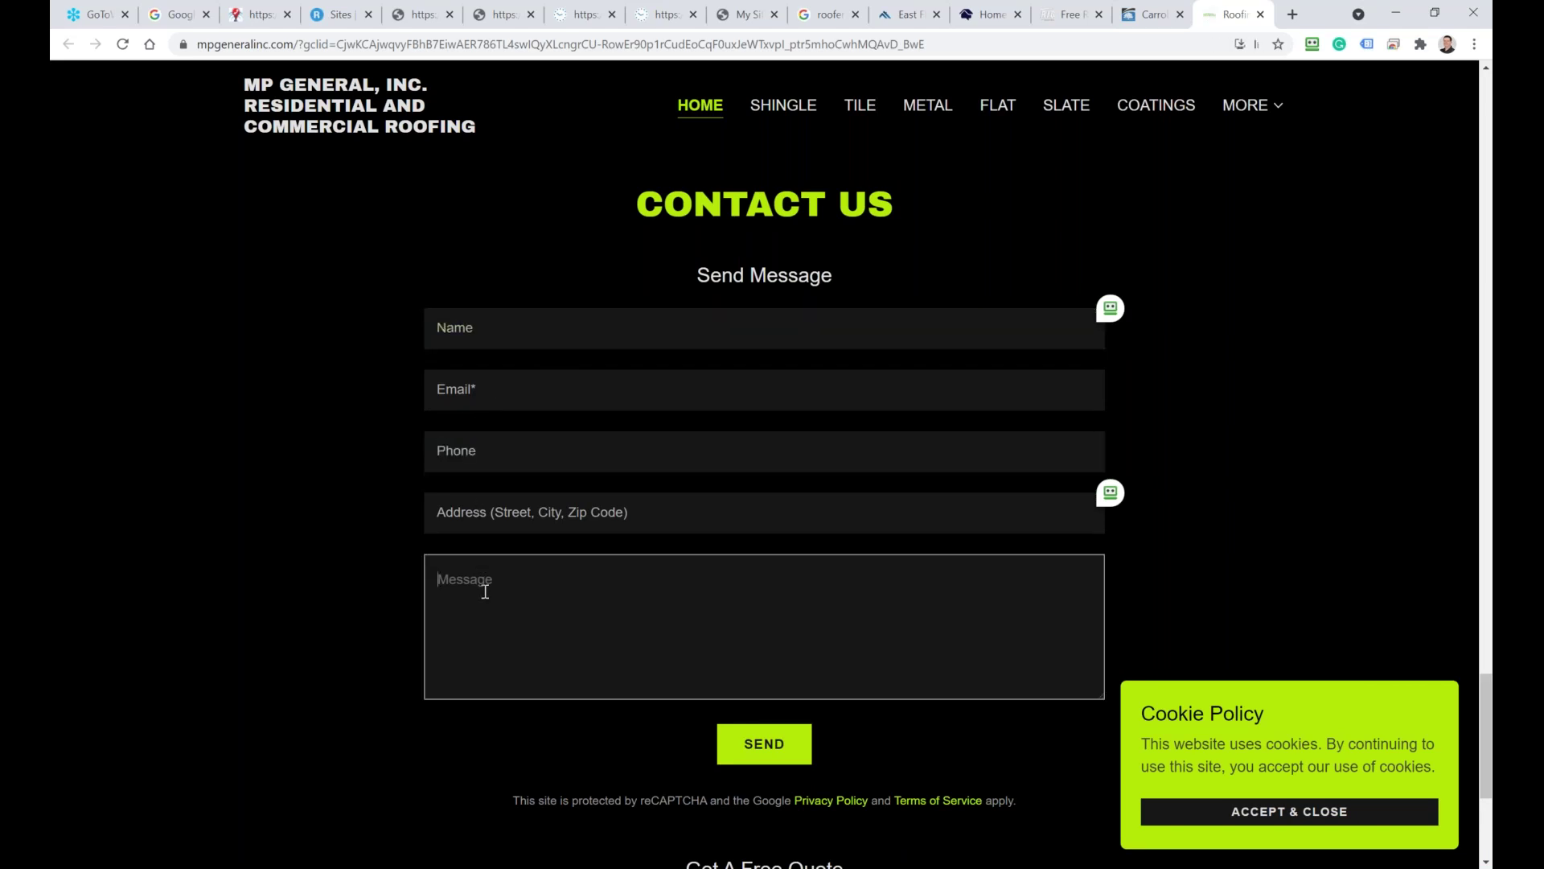
Examine the Carroll Bradford Roofing landing page from the estimate offer through the financing, testimonials and free-estimate sections to the footer
click(1151, 15)
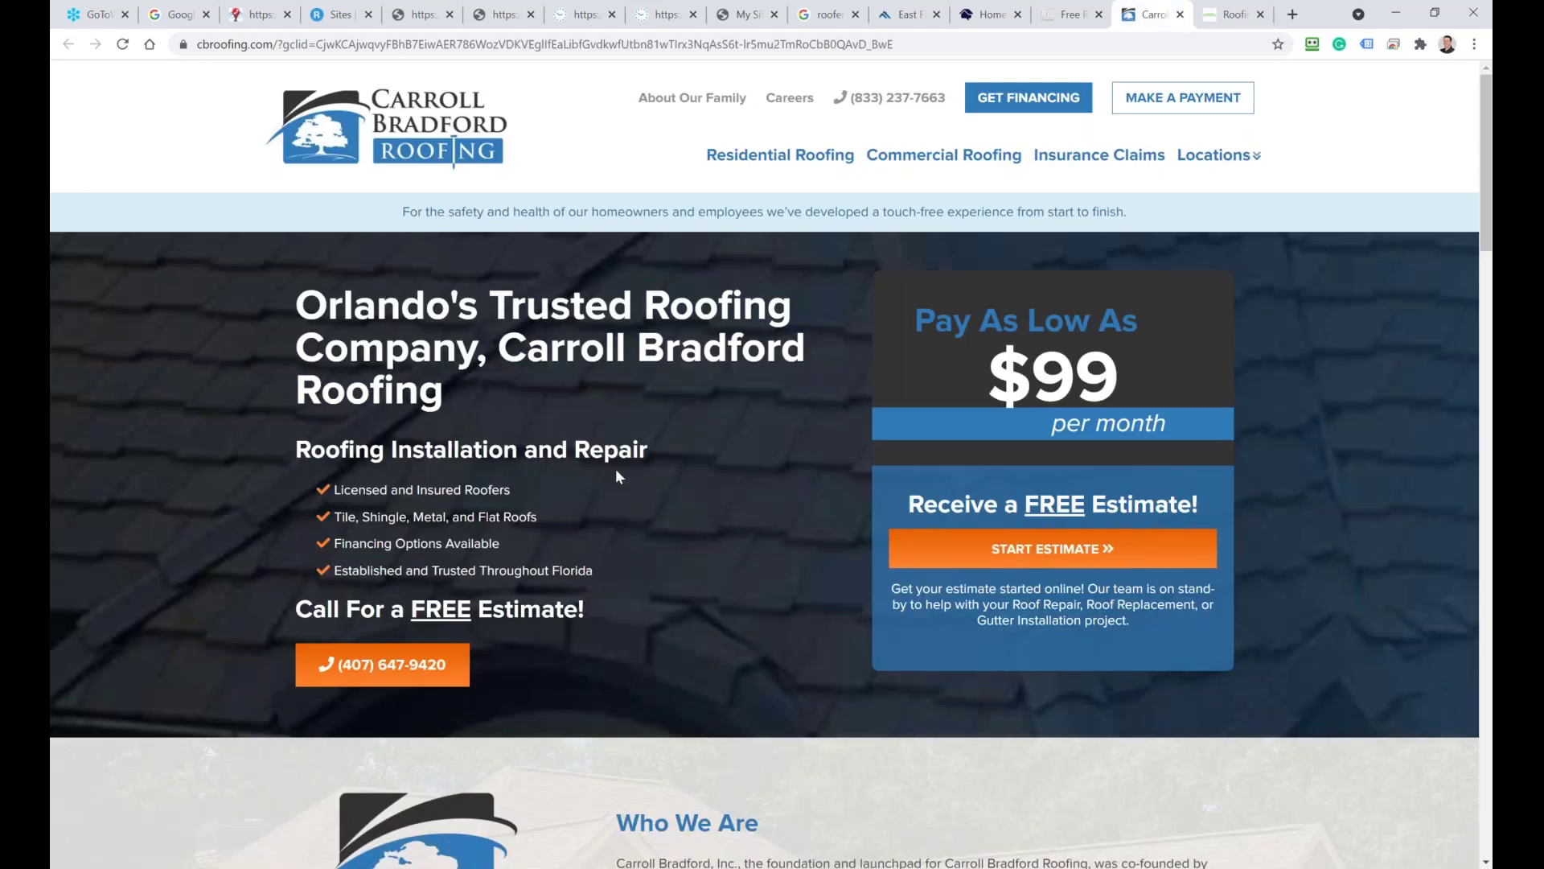
scroll(615, 463, down, 6)
scroll(817, 394, down, 15)
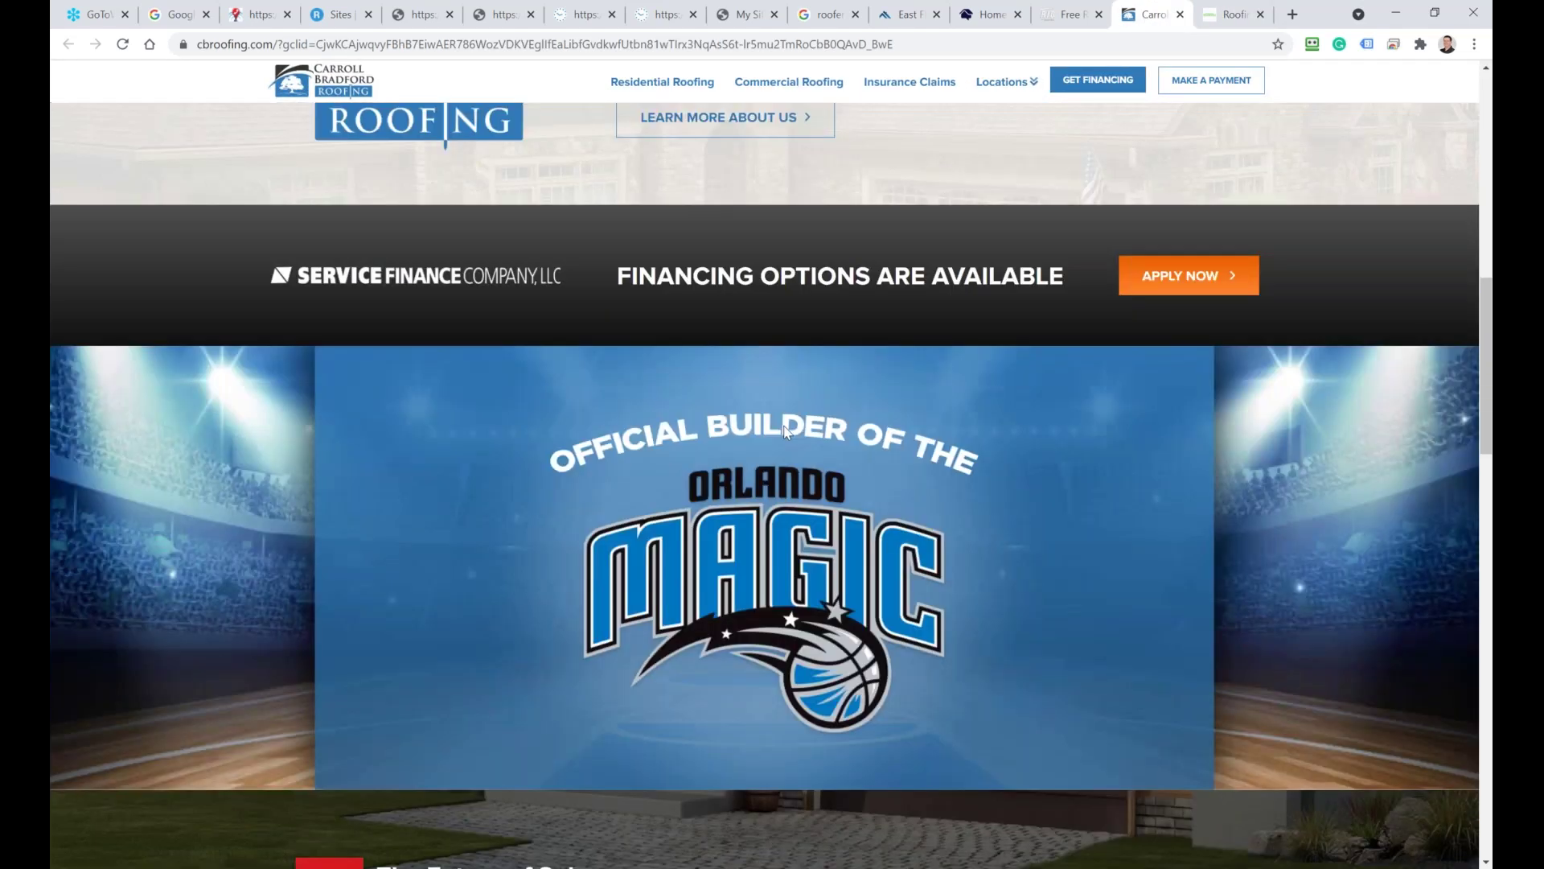
scroll(758, 475, down, 2)
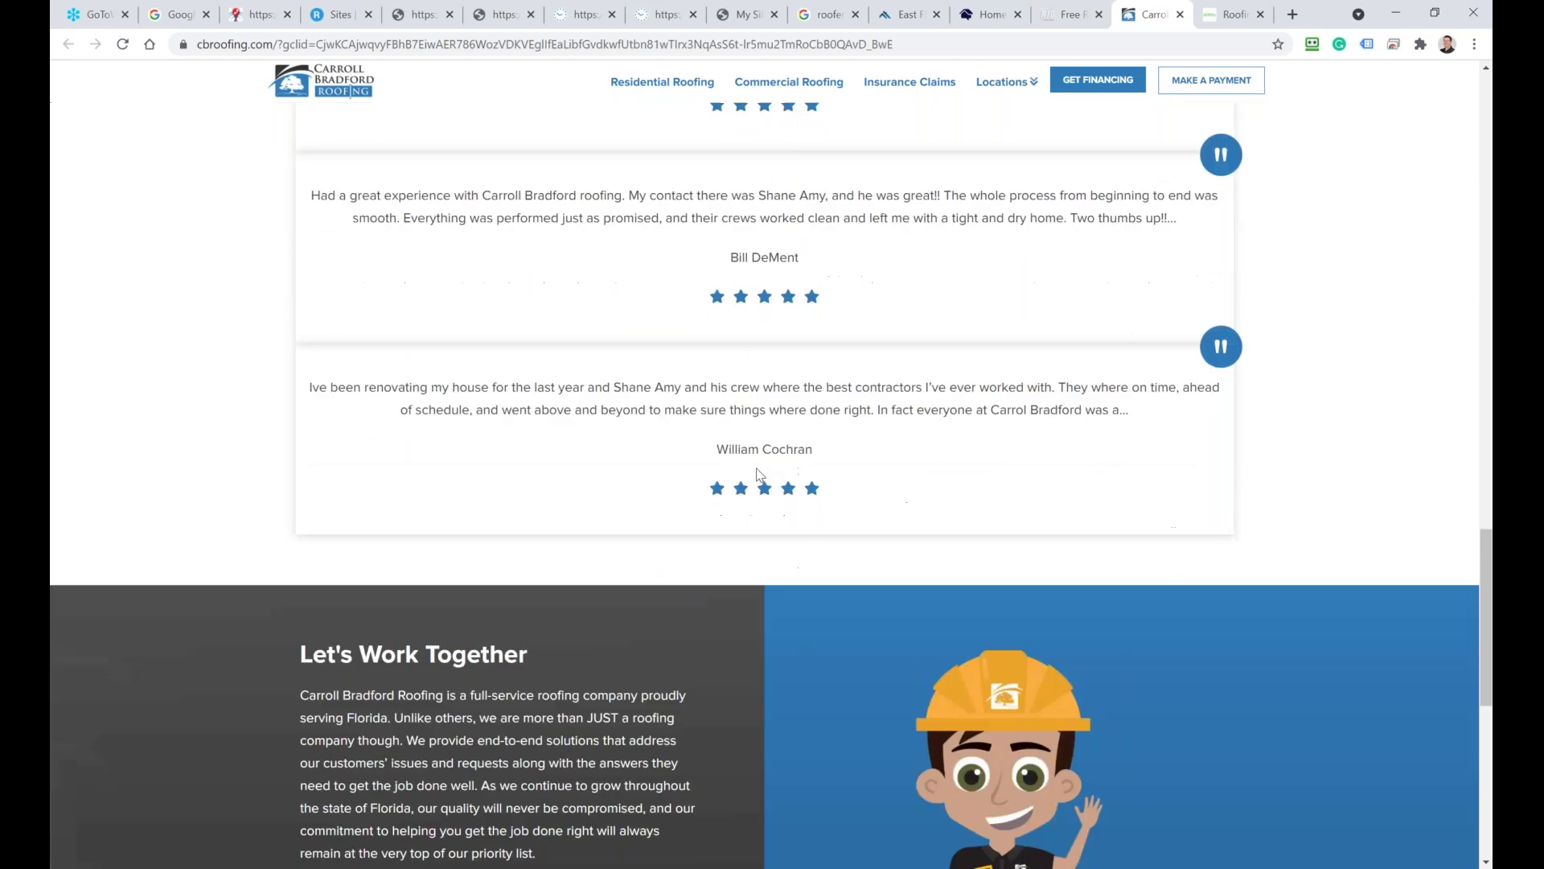
scroll(762, 479, up, 4)
scroll(841, 623, down, 9)
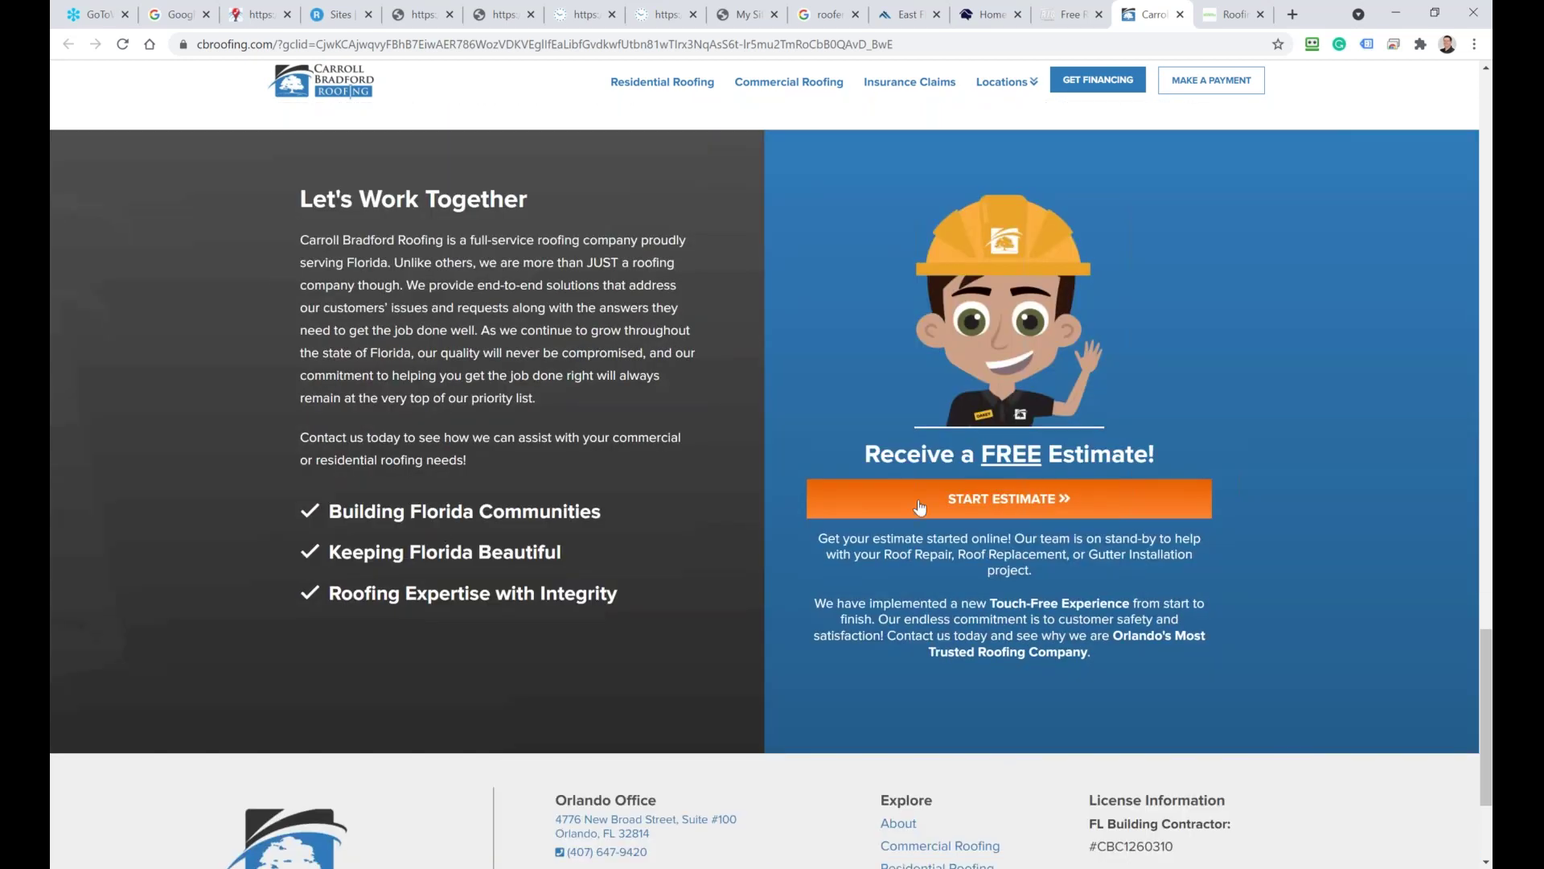
scroll(905, 539, down, 3)
scroll(890, 569, up, 13)
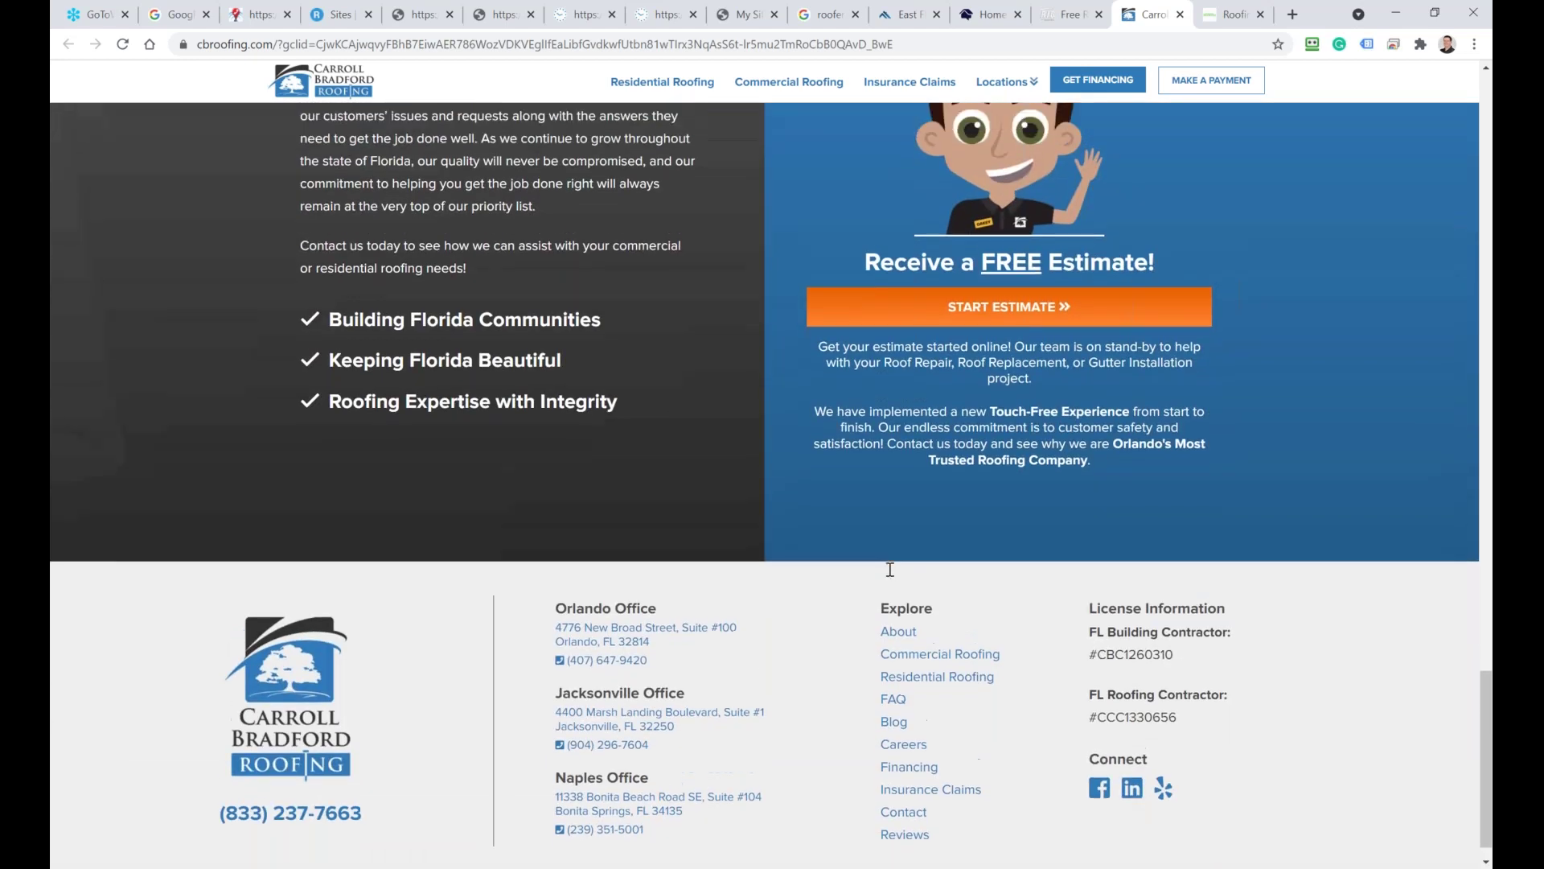
scroll(854, 589, up, 10)
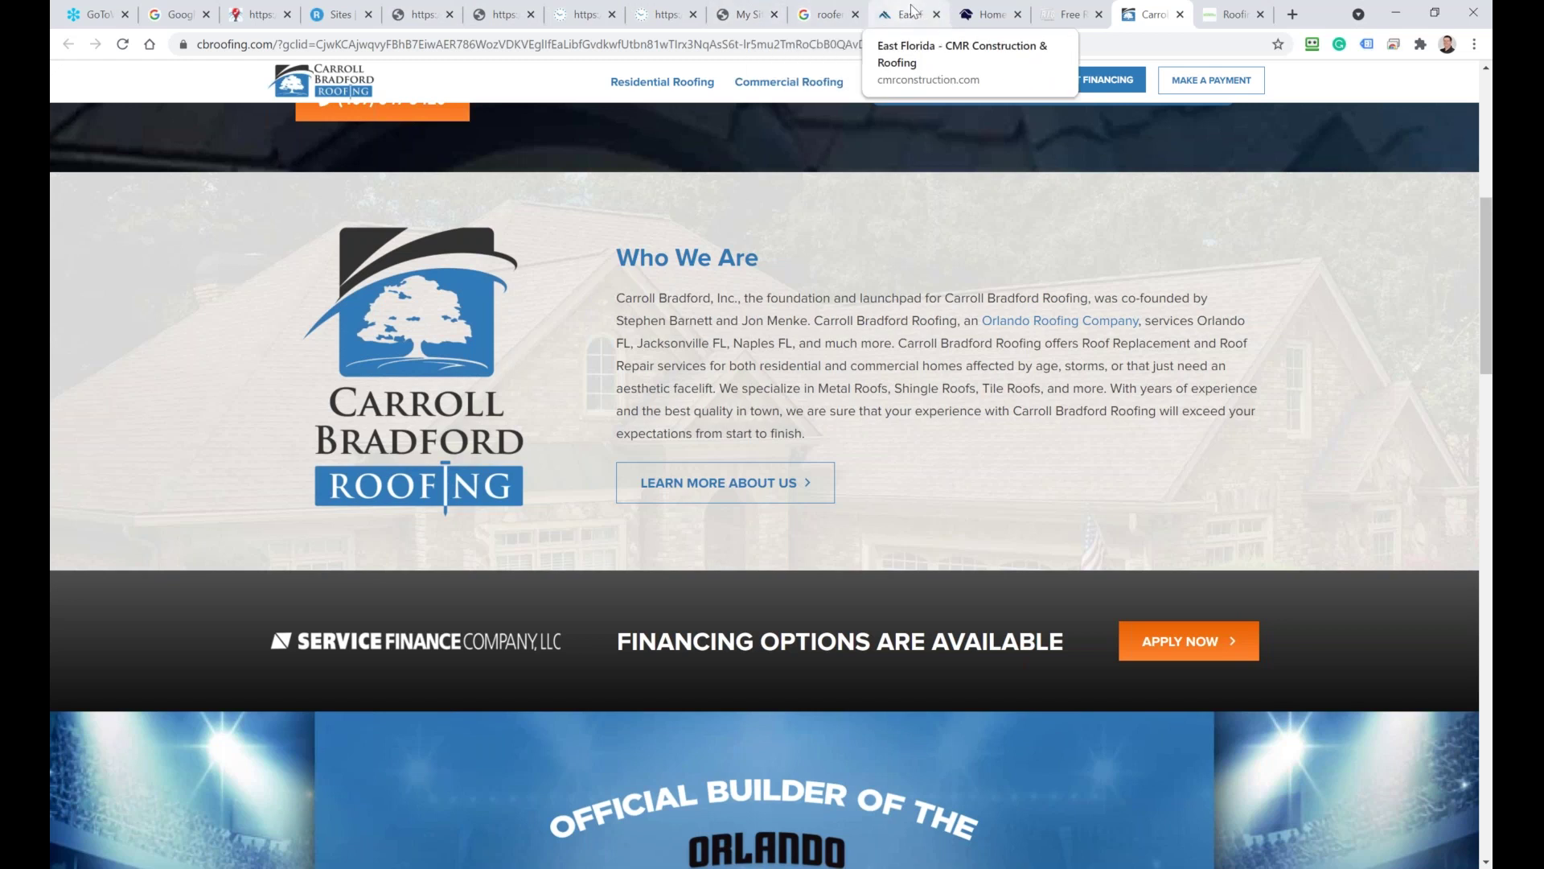
Switch back to Rapify, create a new site, and open its section library
click(744, 14)
click(809, 164)
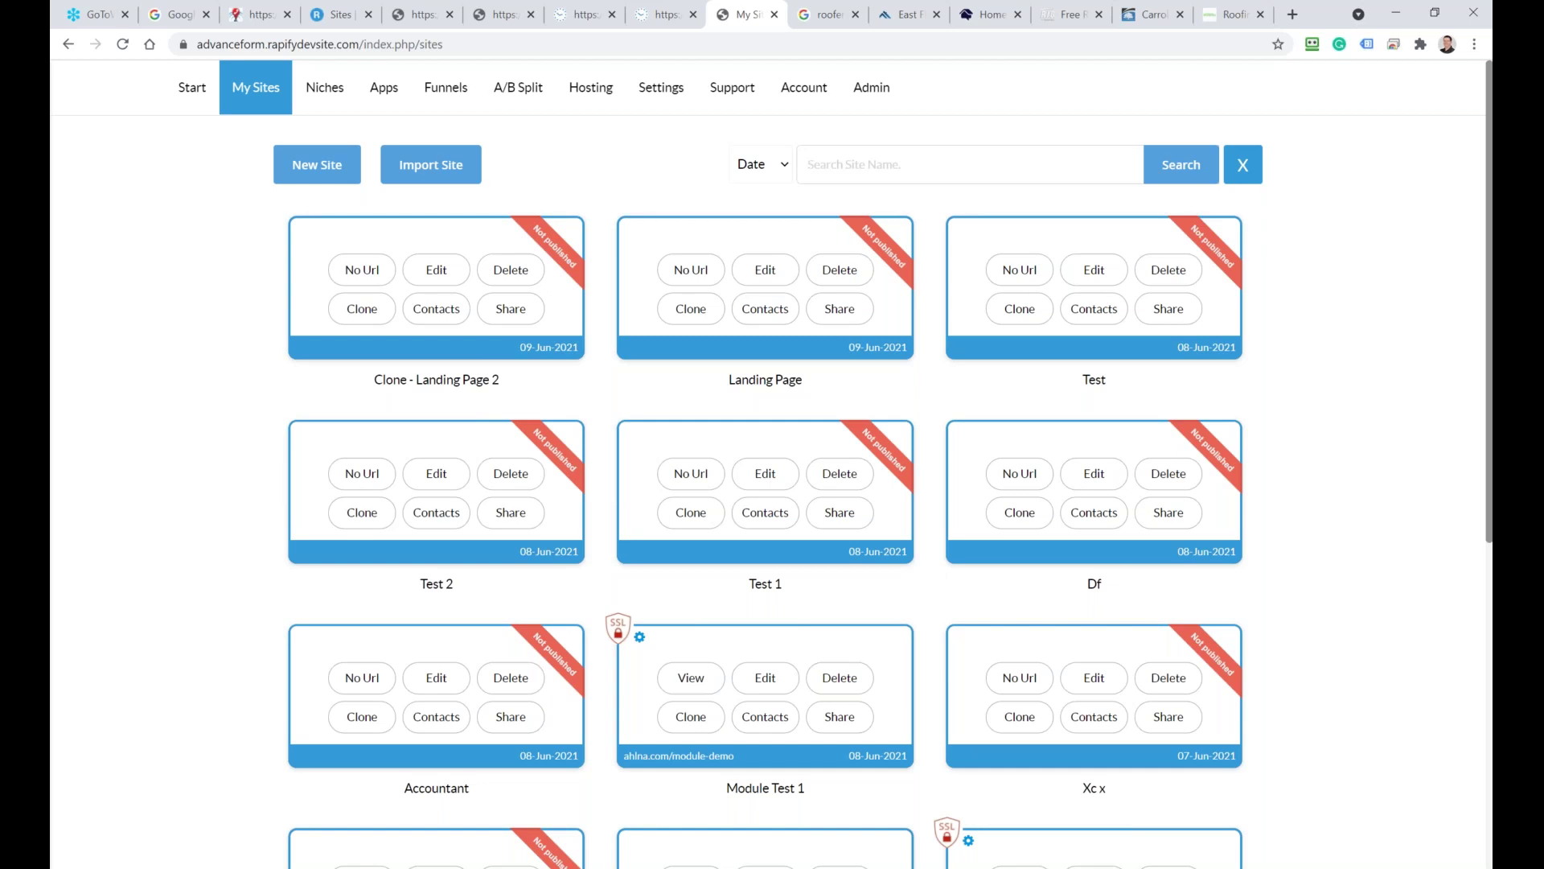
click(306, 166)
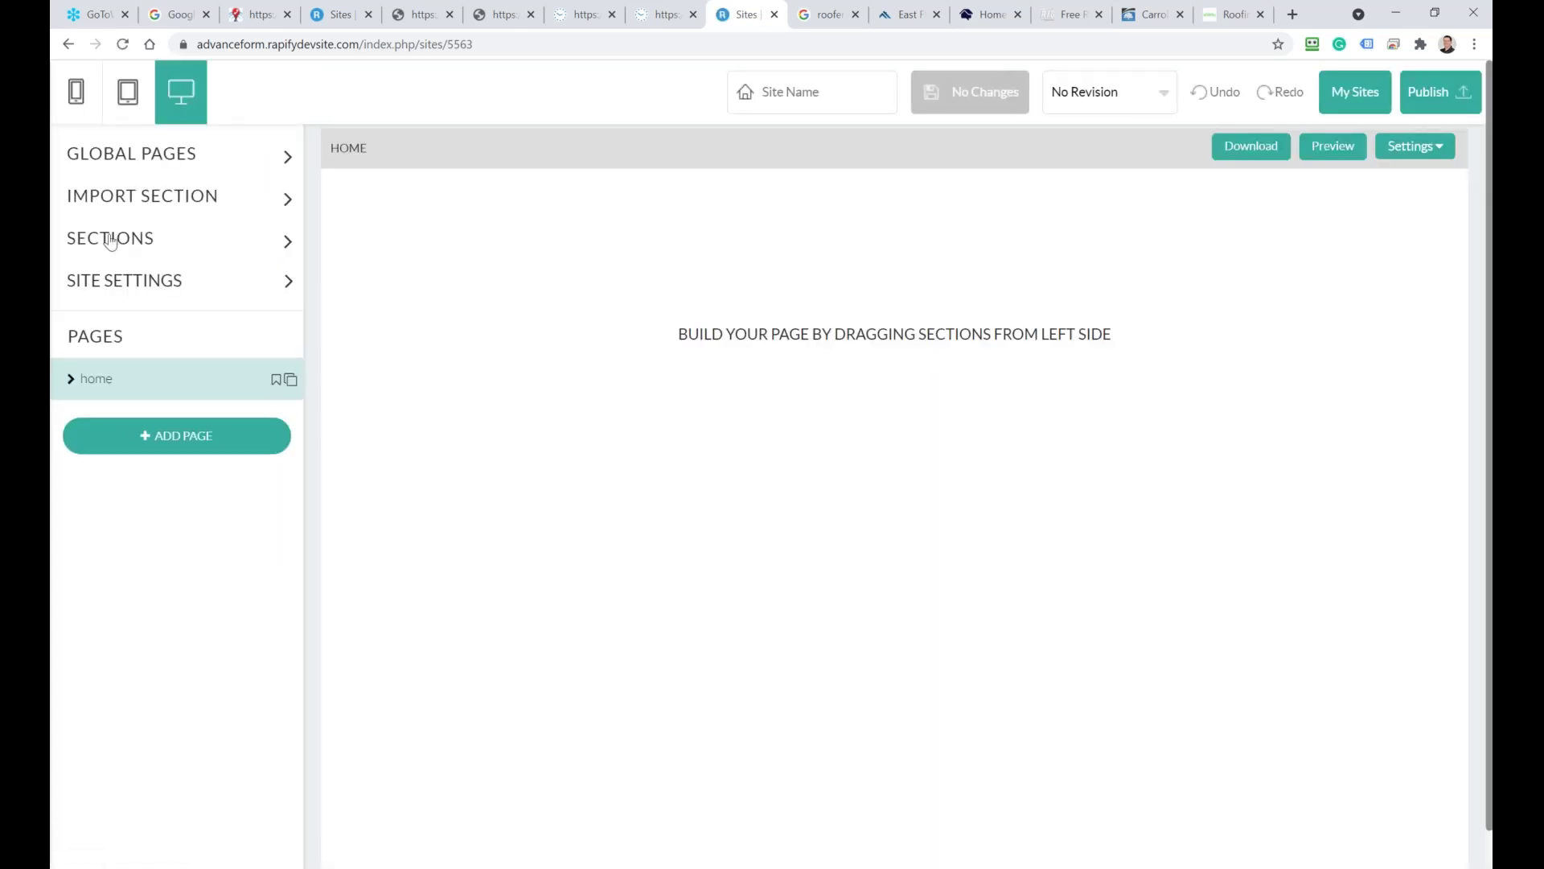
click(110, 241)
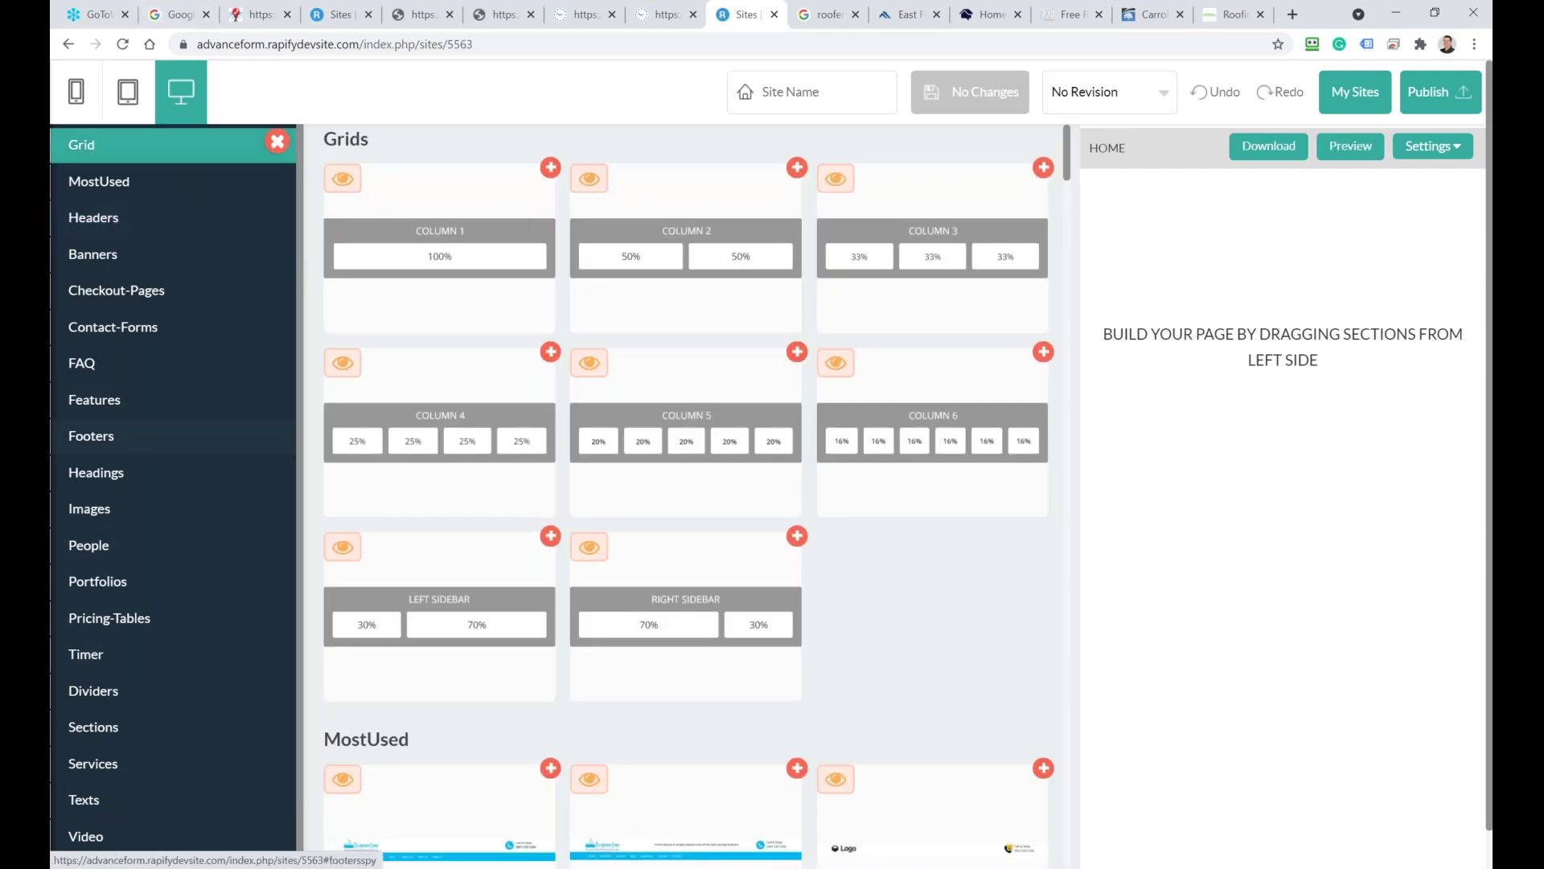